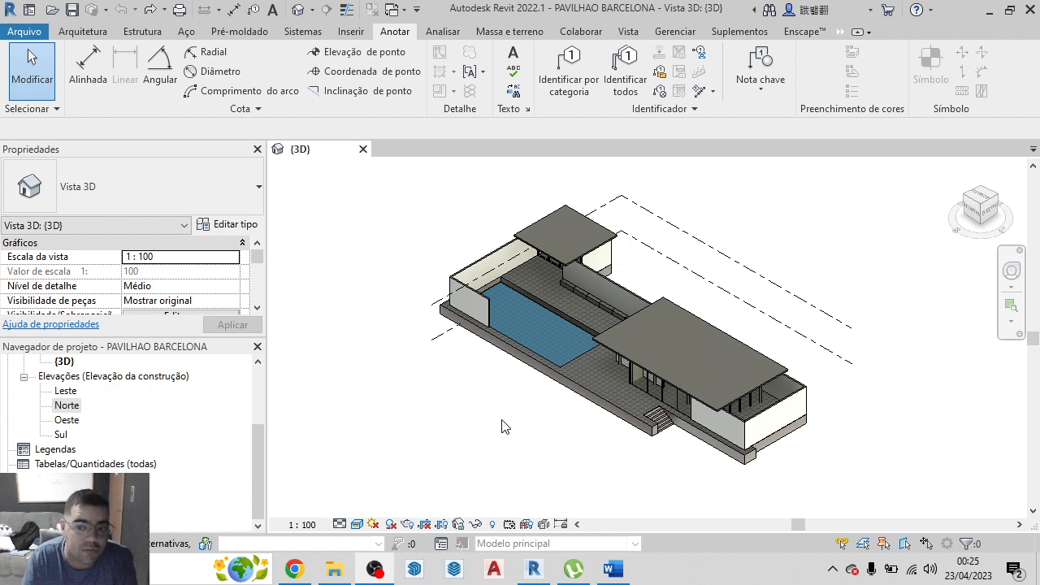
Temporarily hide the two roof slabs in the 3D view
left_click(567, 236)
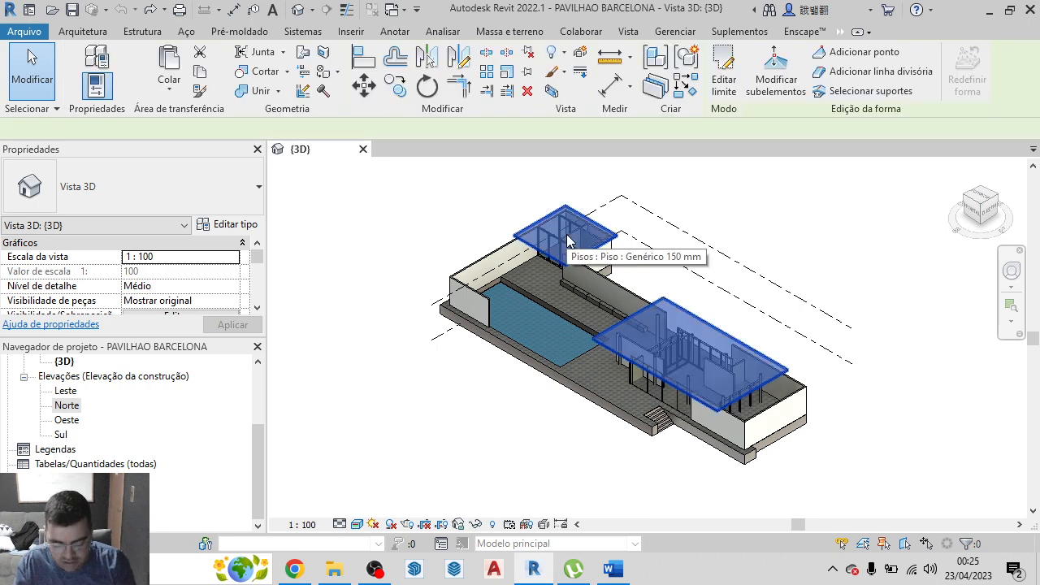
key("h")
key("h")
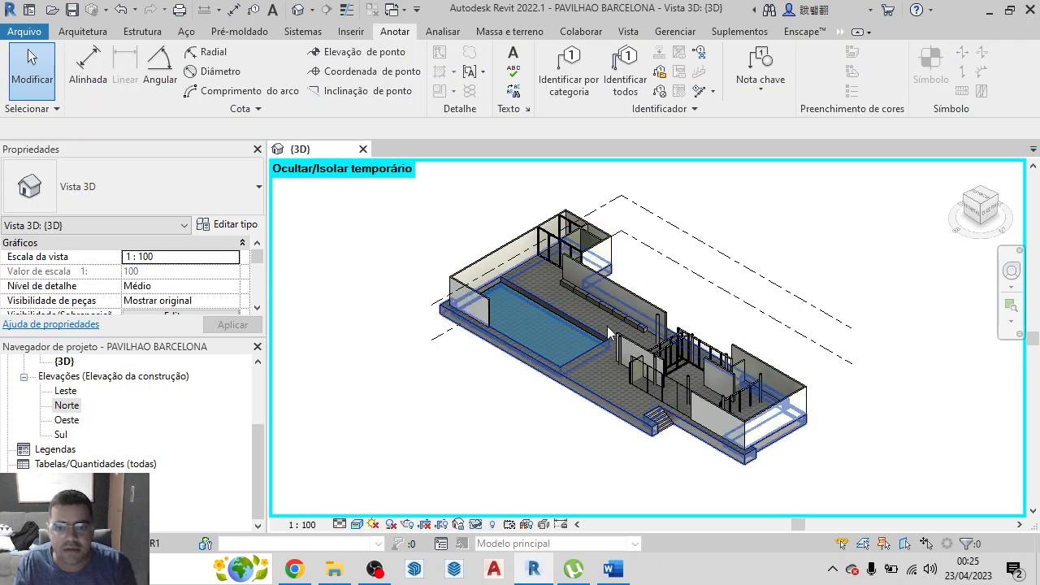
Set the base offset of the two 12 cm walls and the framed glass wall at the main pavilion's end to 0,8000
scroll(608, 331, "up", 10)
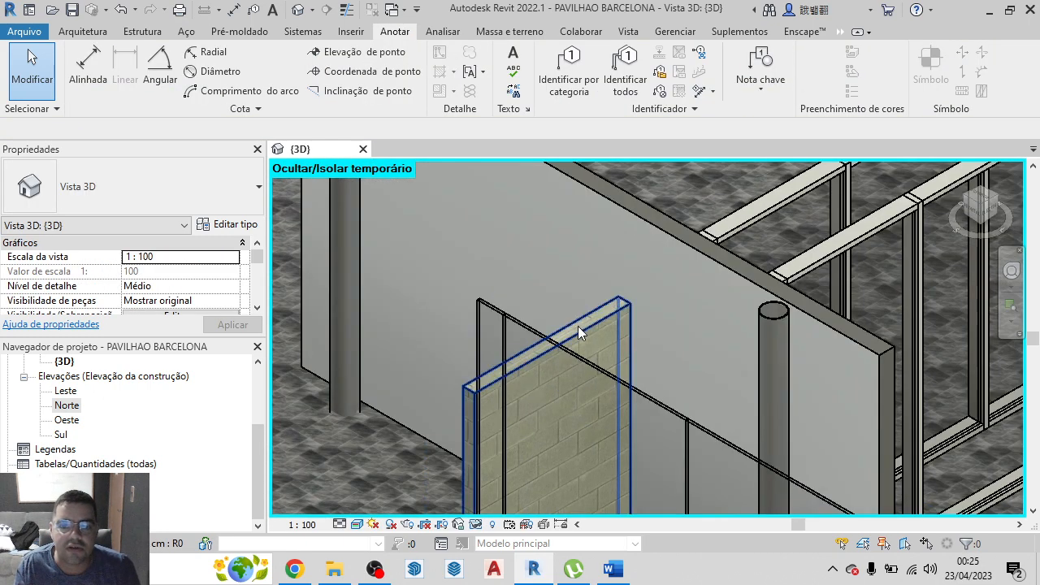
left_click(609, 310)
scroll(422, 301, "down", 5)
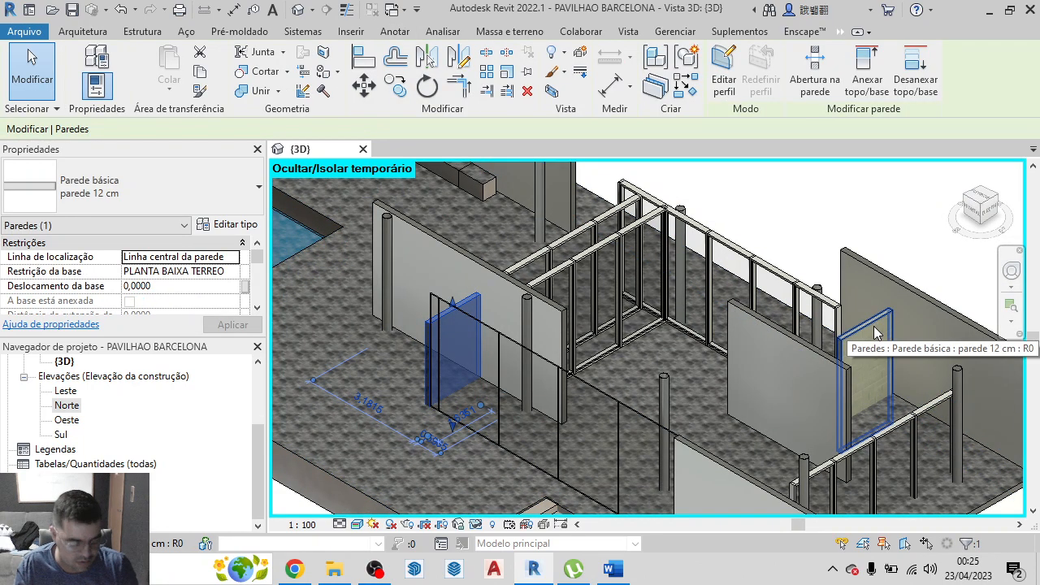
left_click(873, 332, "ctrl")
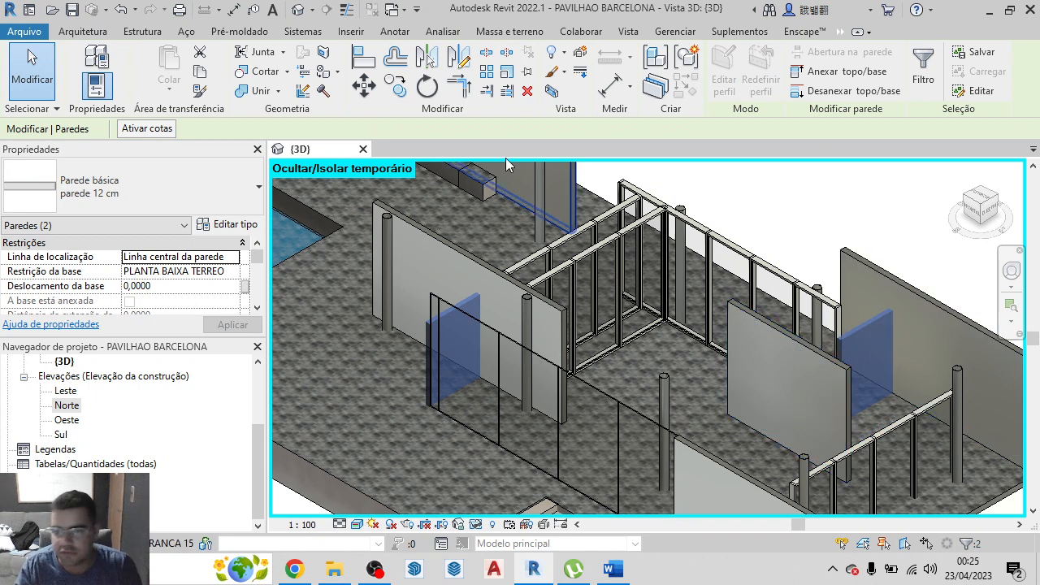
scroll(710, 243, "down", 2)
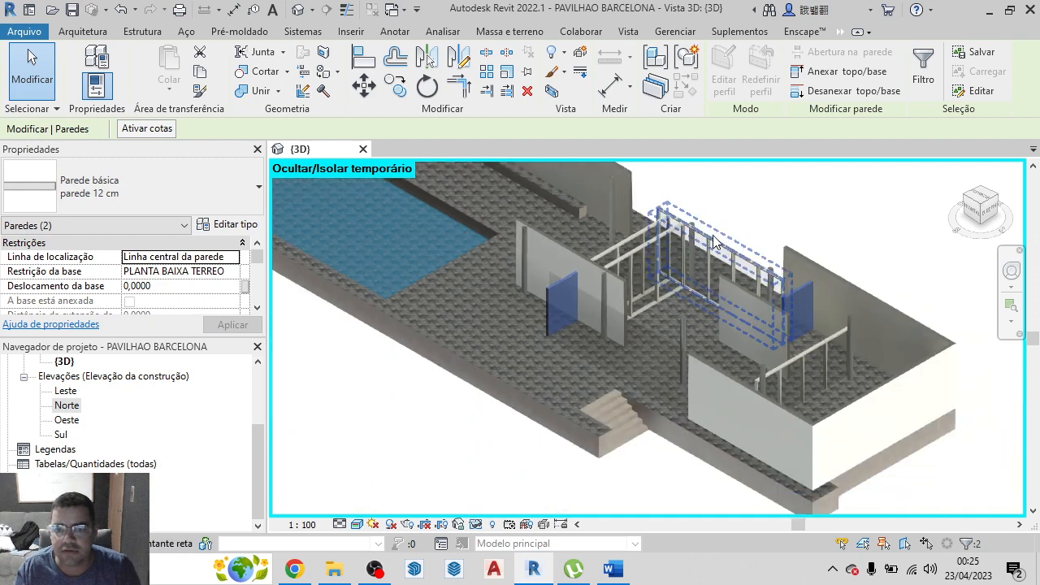
left_click(821, 355, "ctrl")
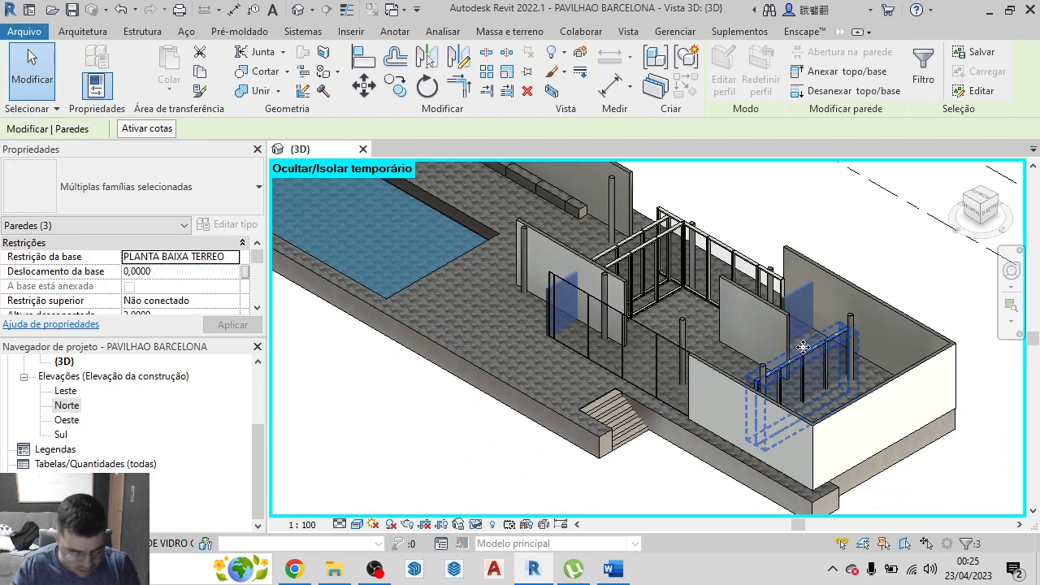
left_click(133, 275)
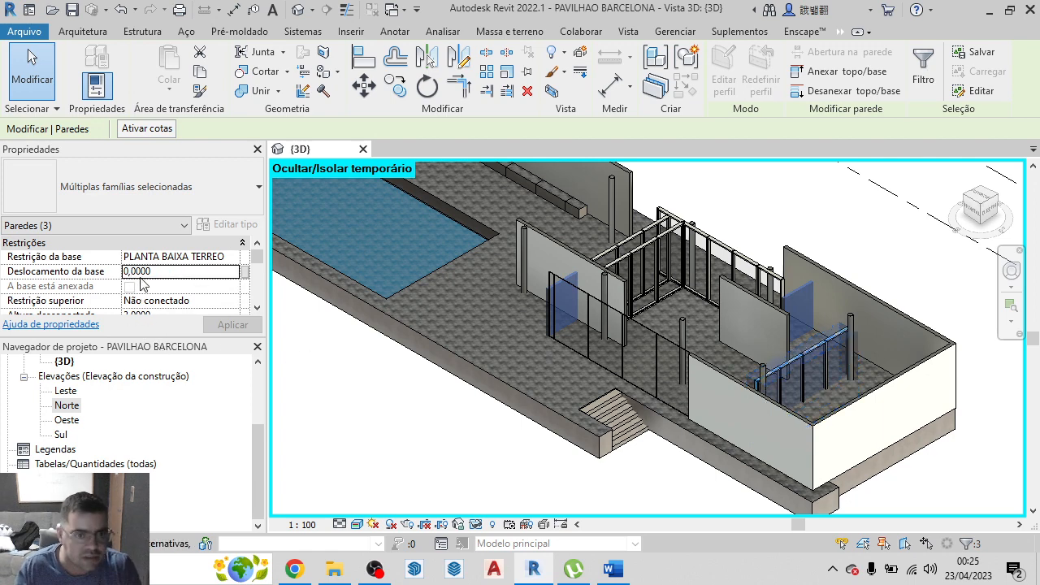
left_click_drag(136, 273, 134, 273)
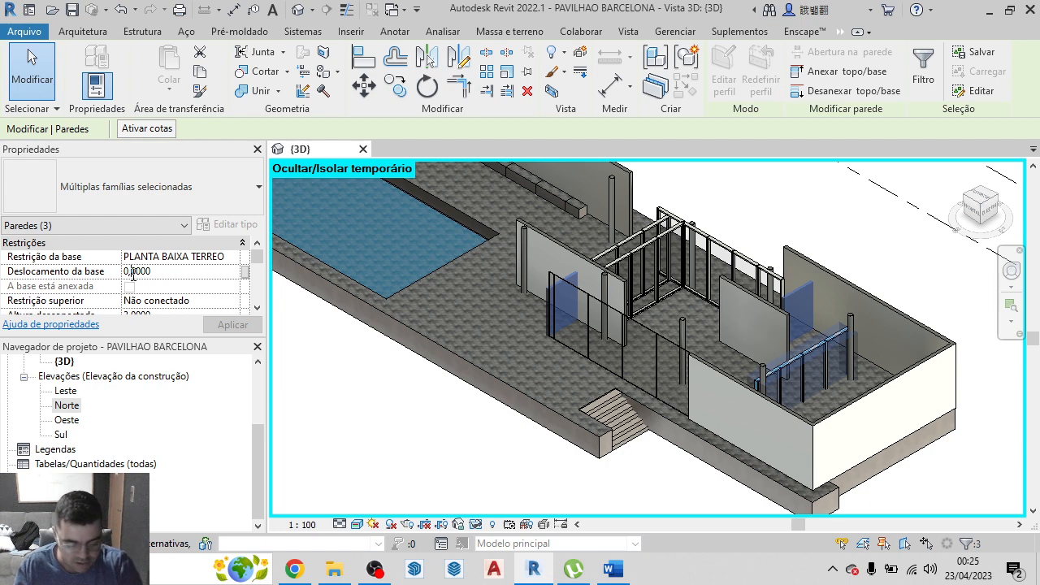
type("8")
left_click(241, 326)
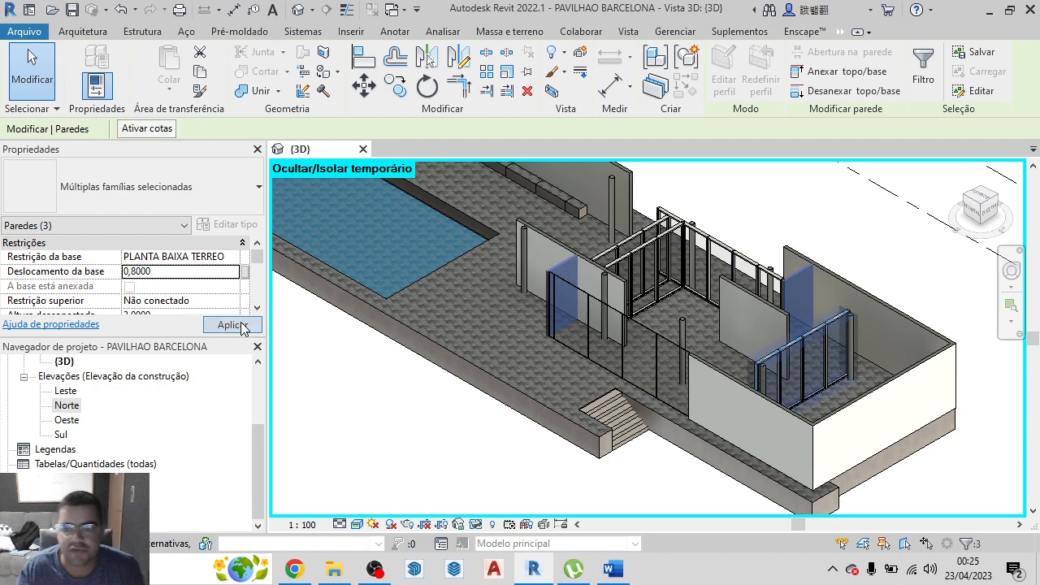
left_click(909, 257)
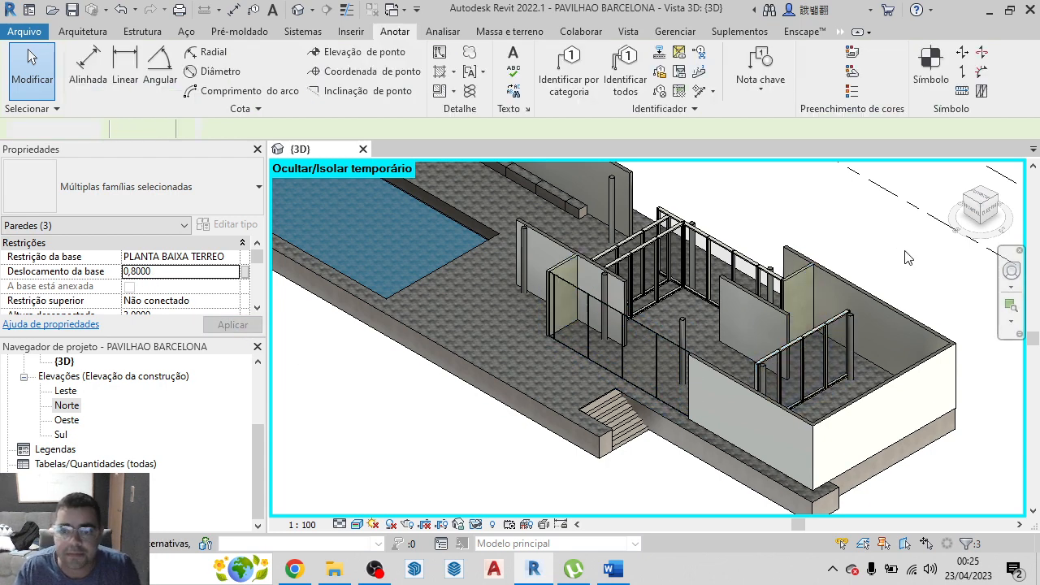
Change the curtain wall beside the entrance stairs to the type PAREDE DE VIDRO COM MOLDURA
scroll(555, 240, "up", 3)
scroll(535, 241, "down", 4)
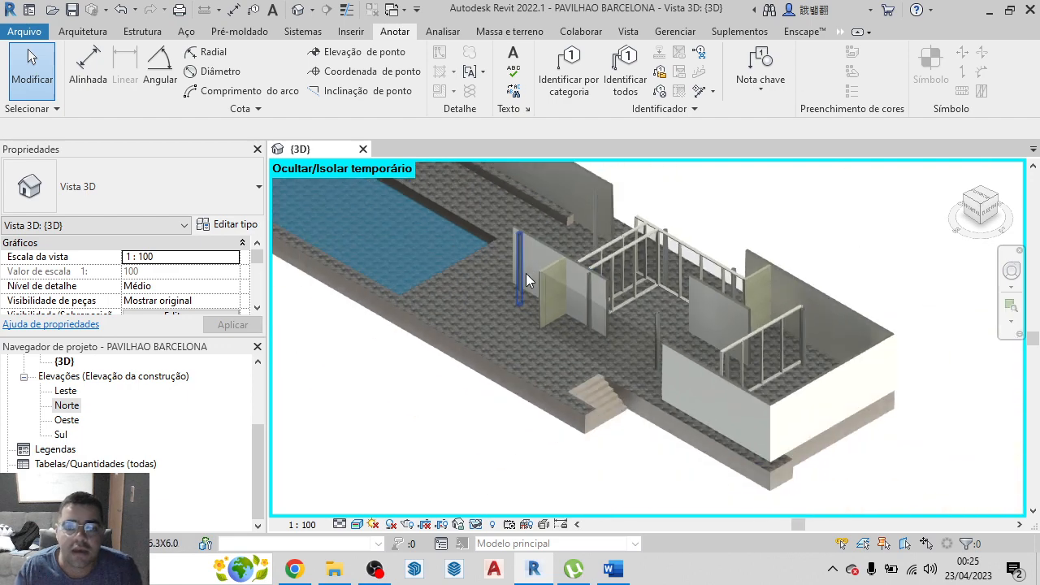
scroll(526, 281, "down", 2)
scroll(597, 342, "up", 1)
left_click(590, 321)
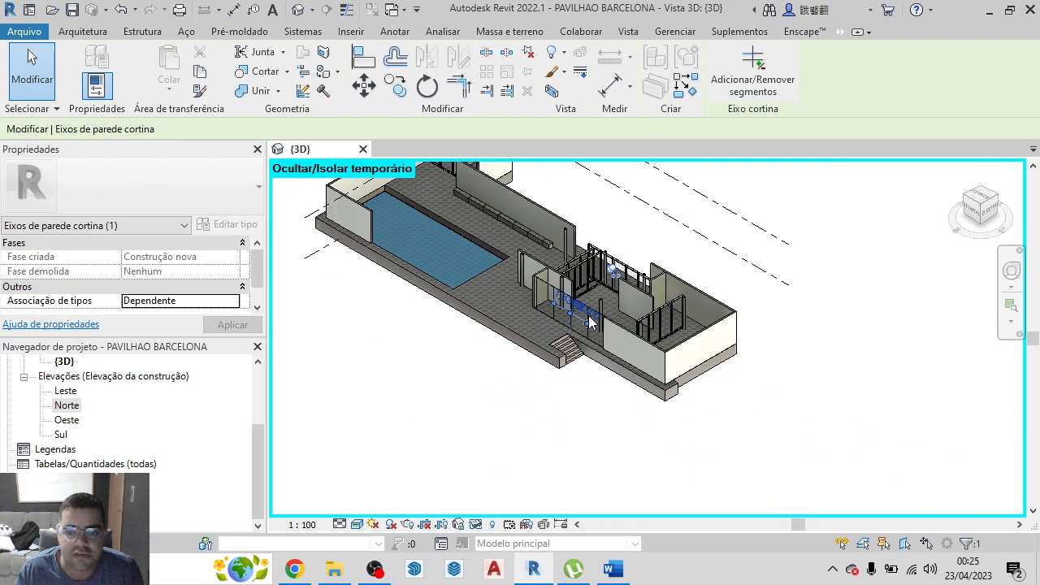
scroll(585, 319, "up", 4)
left_click(618, 324)
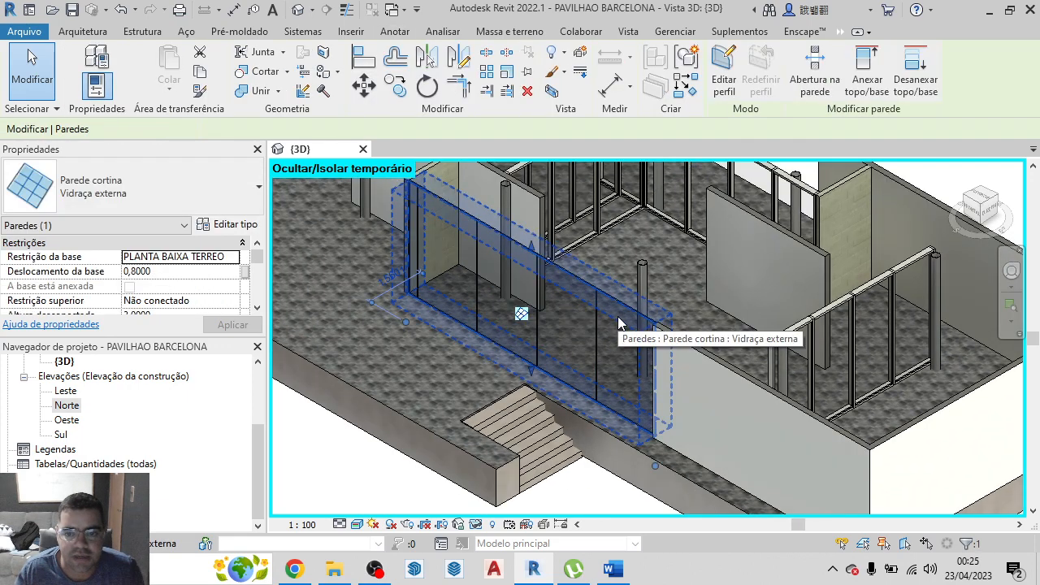
left_click(202, 187)
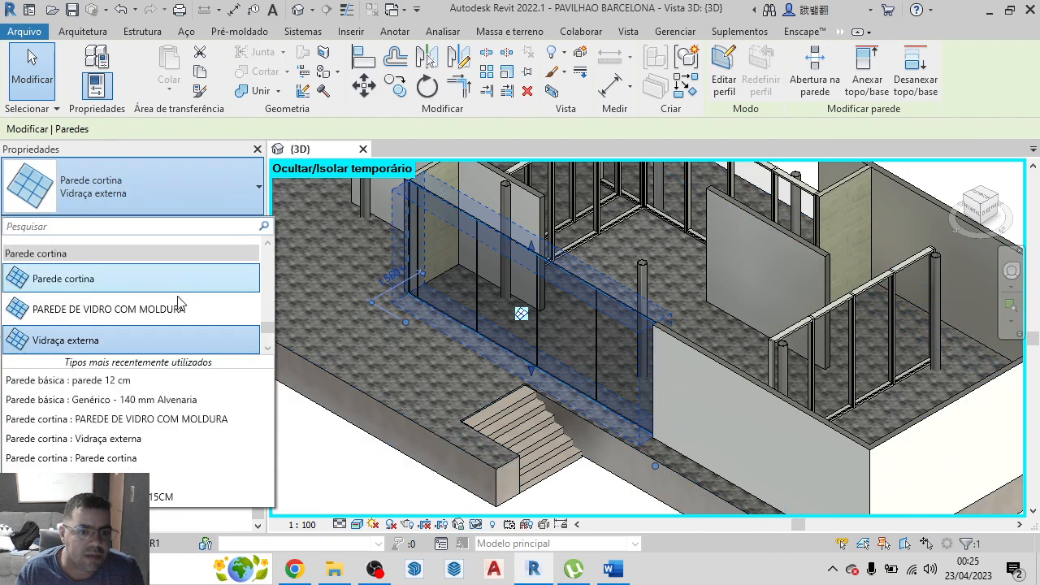
left_click(137, 313)
scroll(481, 336, "down", 2)
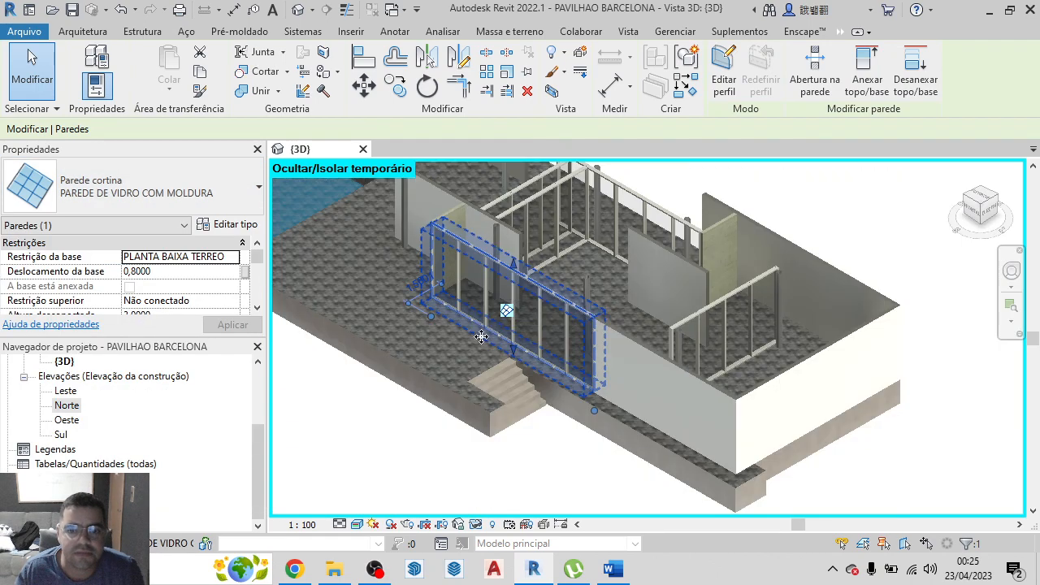
scroll(481, 336, "down", 1)
left_click(904, 283)
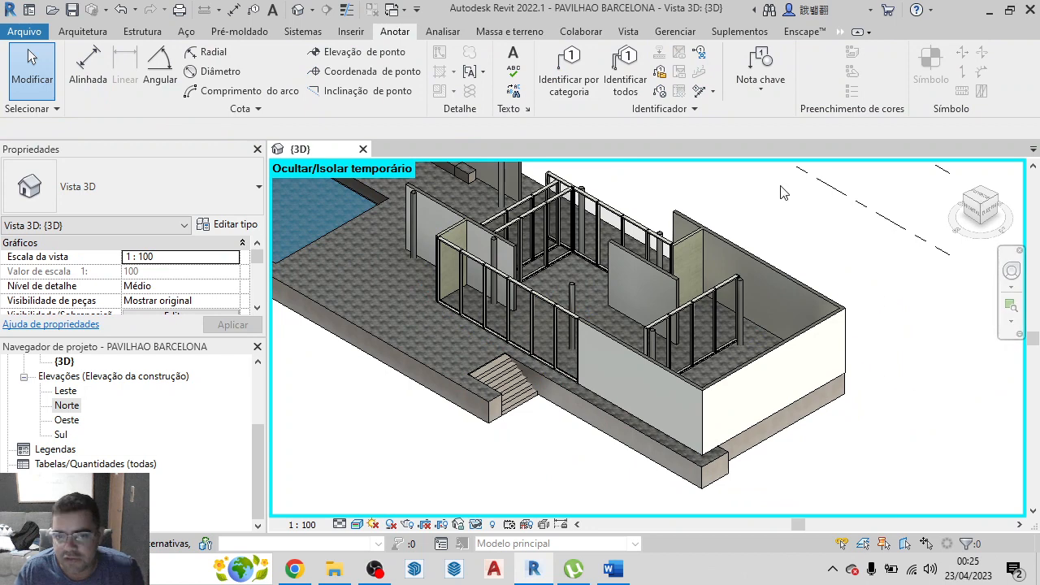
scroll(820, 416, "down", 2)
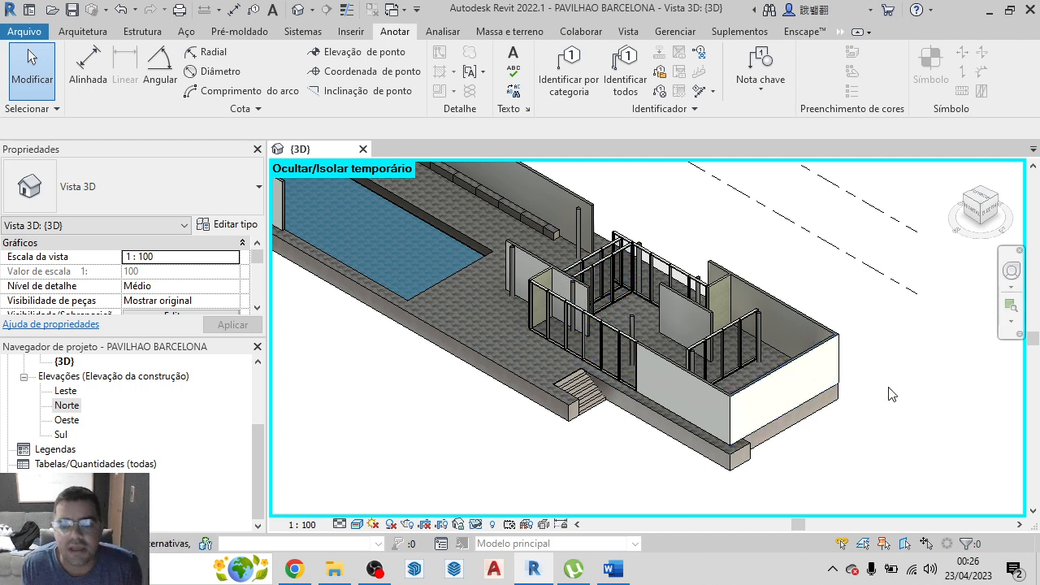
scroll(648, 341, "down", 2)
scroll(647, 342, "down", 2)
scroll(575, 250, "up", 5)
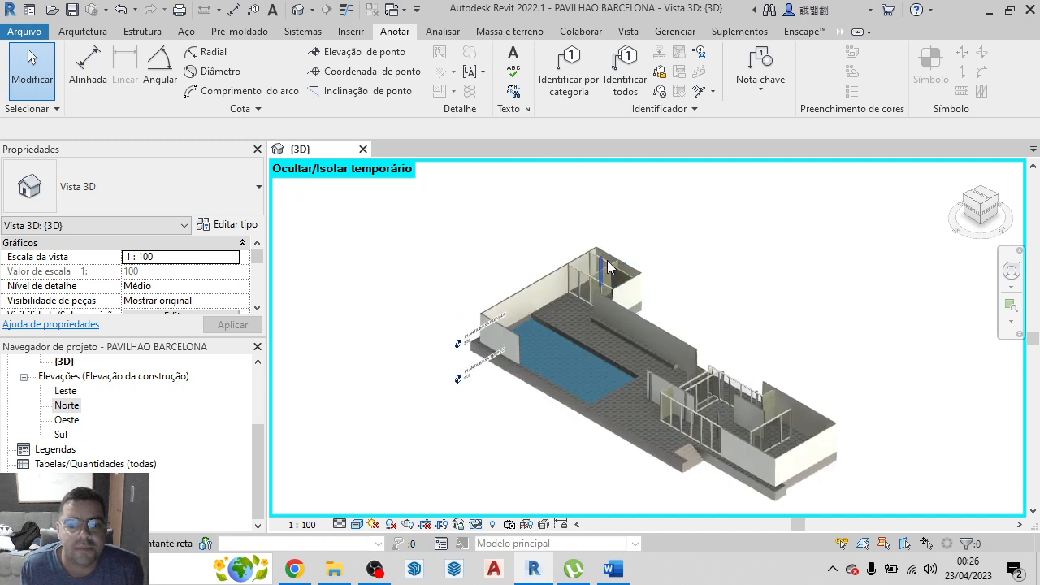
scroll(602, 268, "down", 4)
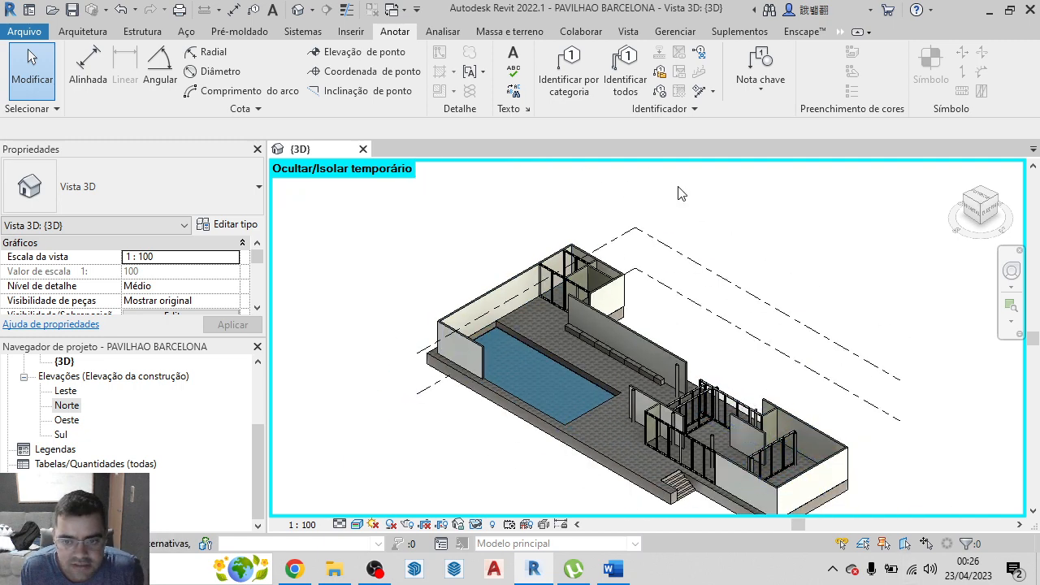
scroll(378, 236, "down", 2)
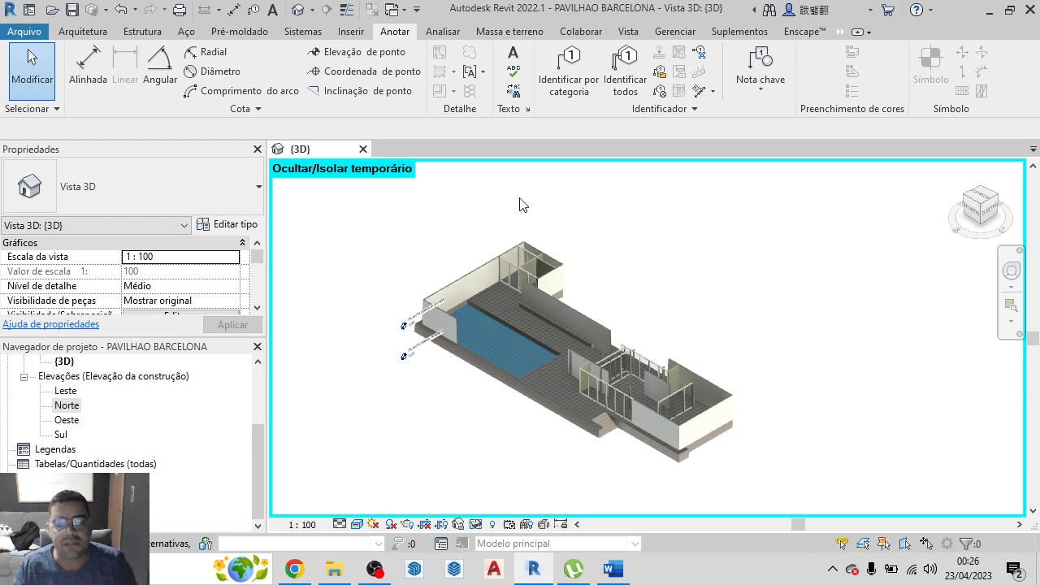
left_click(100, 36)
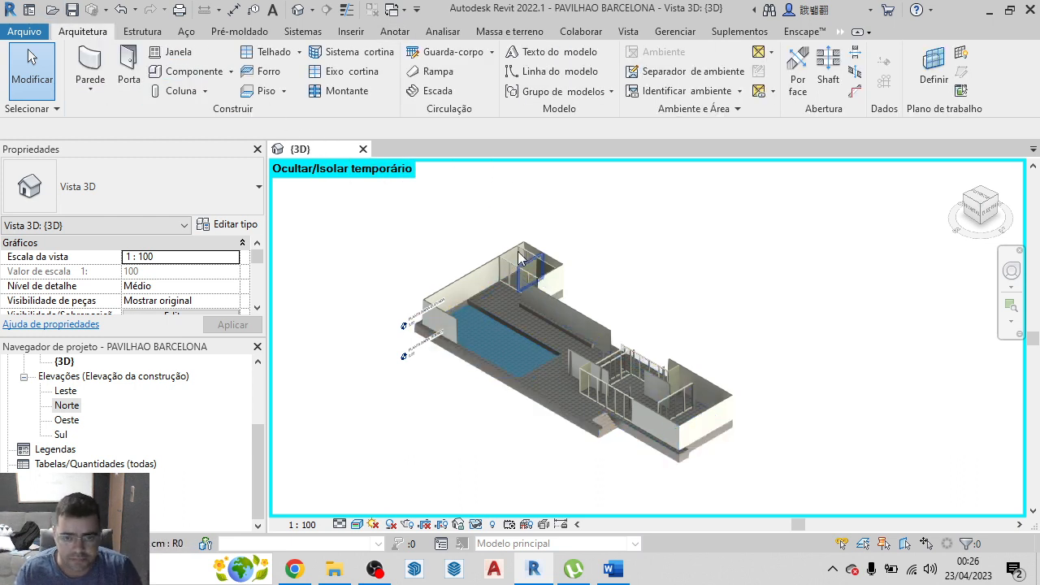
left_click(134, 69)
left_click(186, 182)
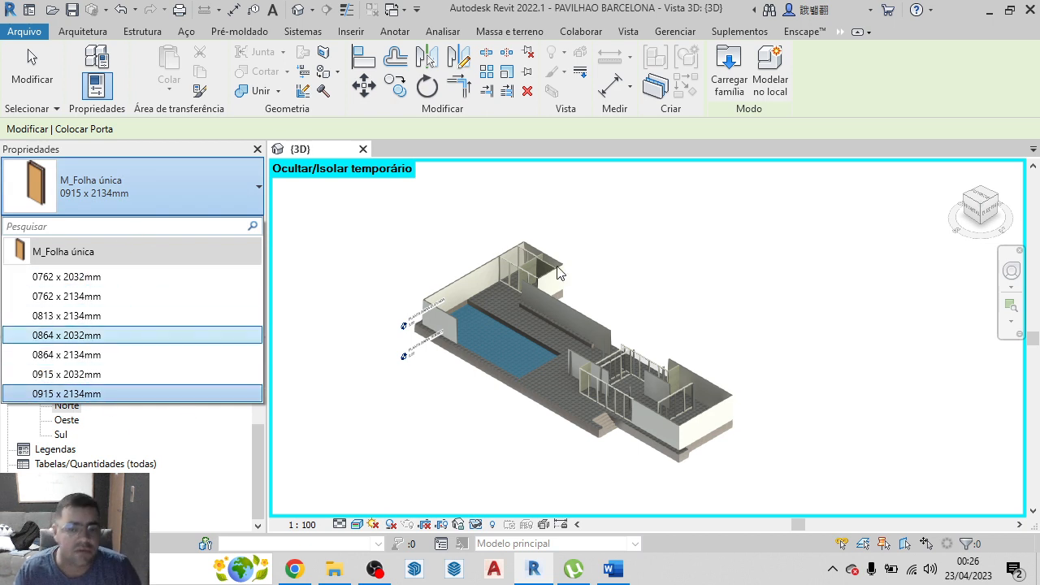
scroll(527, 269, "up", 6)
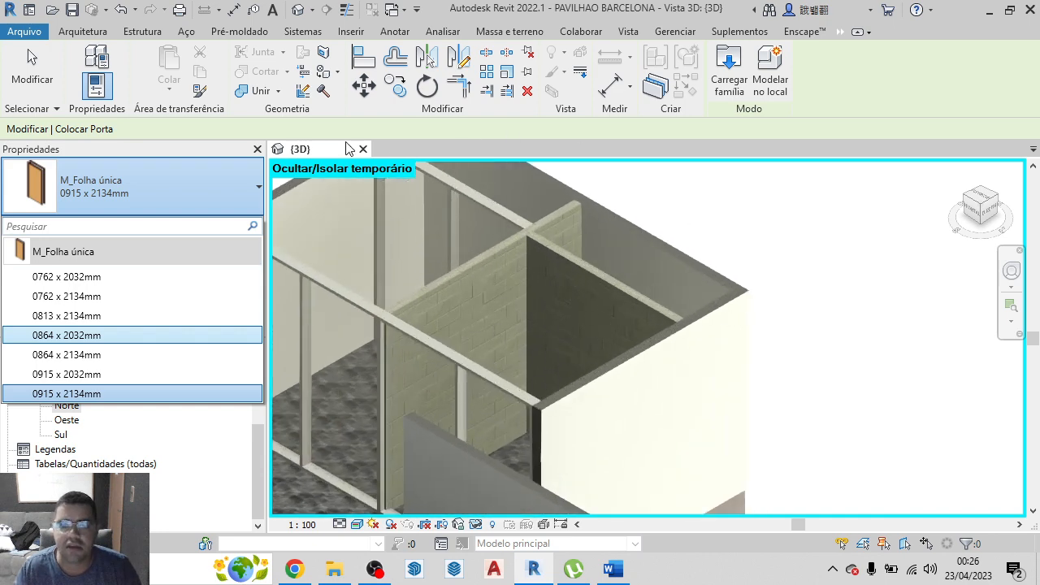
left_click(216, 488)
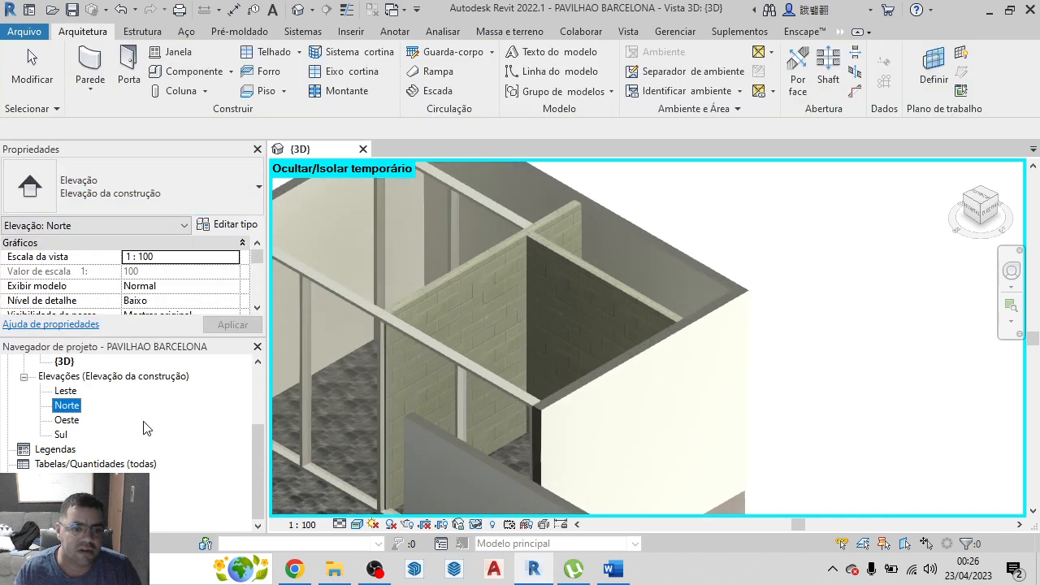
Open the PLANTA BAIXA TERREO floor plan and bring the whole pavilion layout into view
scroll(143, 428, "up", 3)
double_click(126, 406)
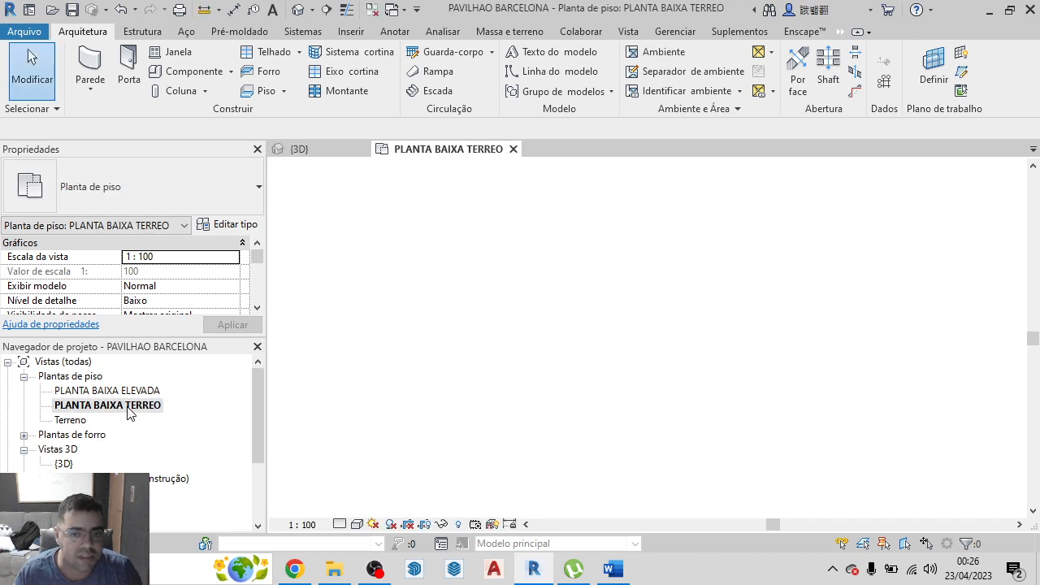
scroll(658, 342, "up", 3)
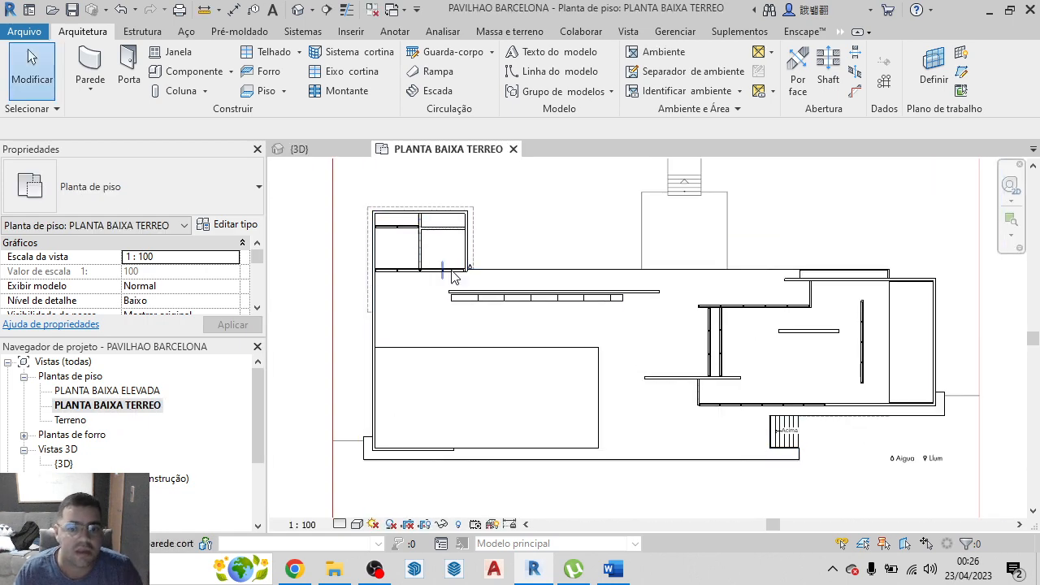
Temporarily hide the PISO MARMORE 1M floor so the underlying plan image shows in the floor plan
left_click(659, 365)
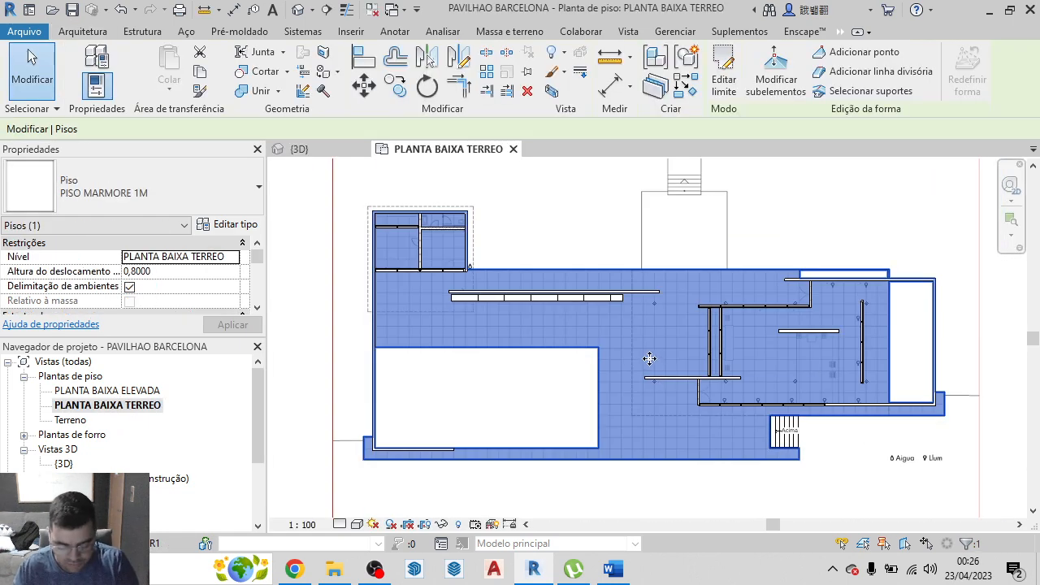
key("h")
key("h")
scroll(382, 227, "up", 5)
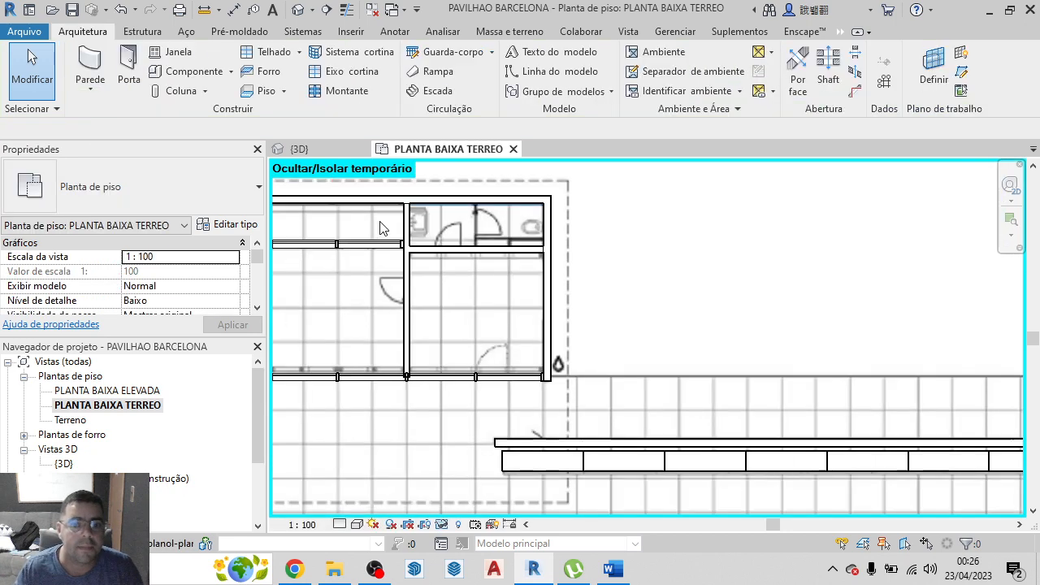
Draw a parede 12 cm wall about 0.845 m long between the washbasin and toilet rooms, from the inner partition to the outer wall
scroll(382, 227, "up", 2)
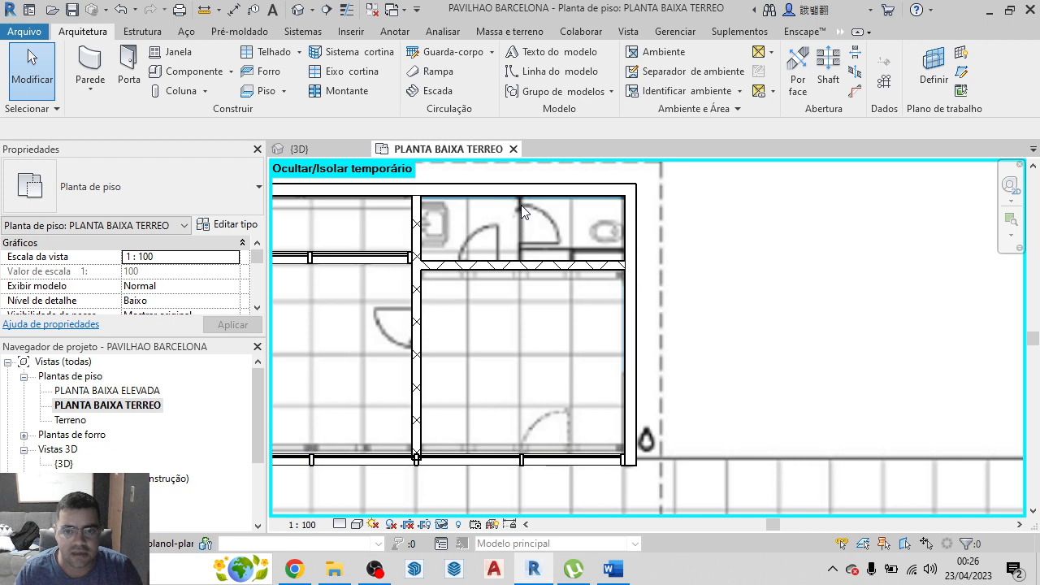
left_click(105, 71)
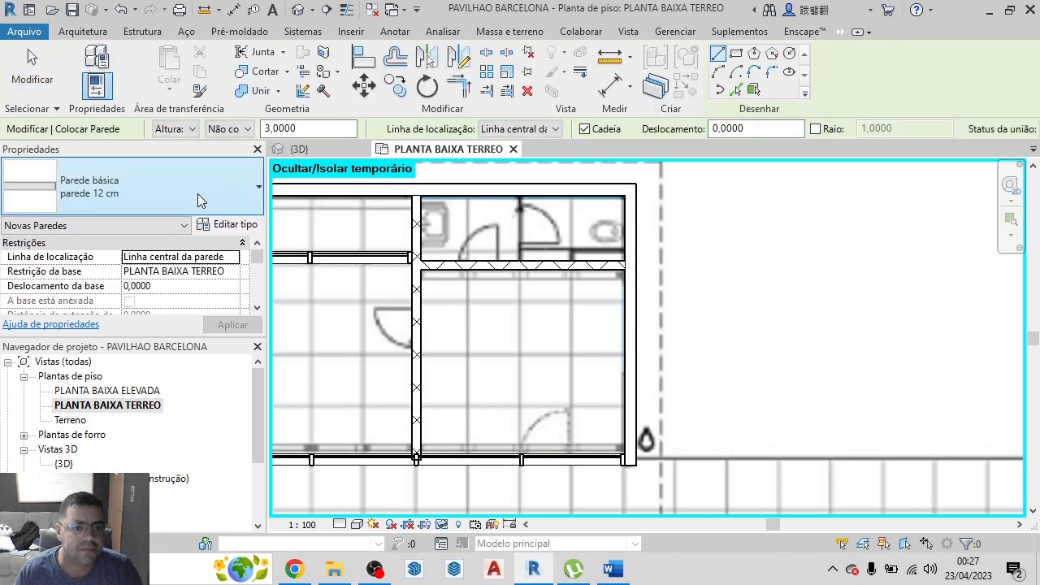
left_click(198, 193)
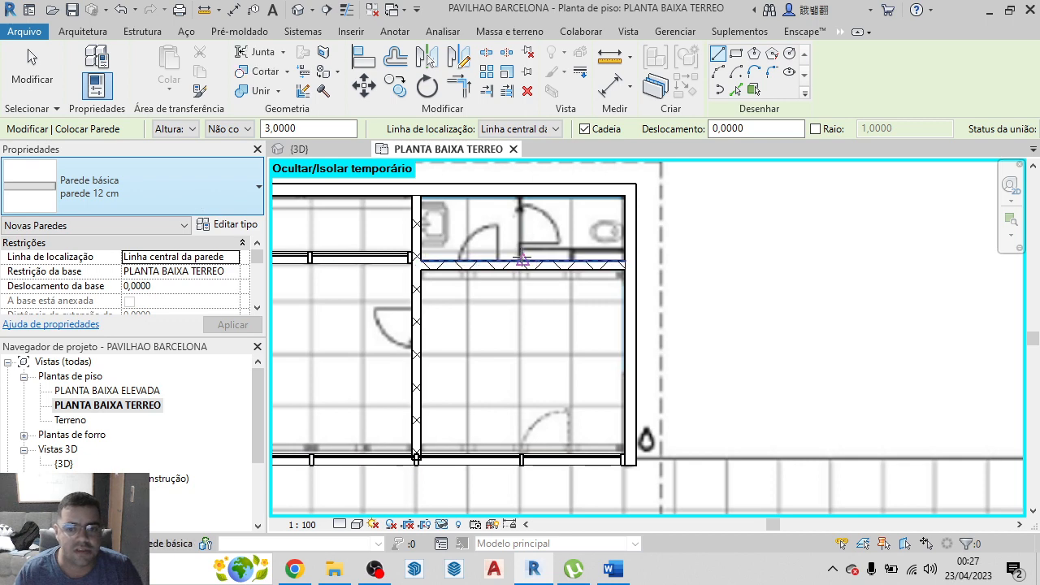
left_click(522, 261)
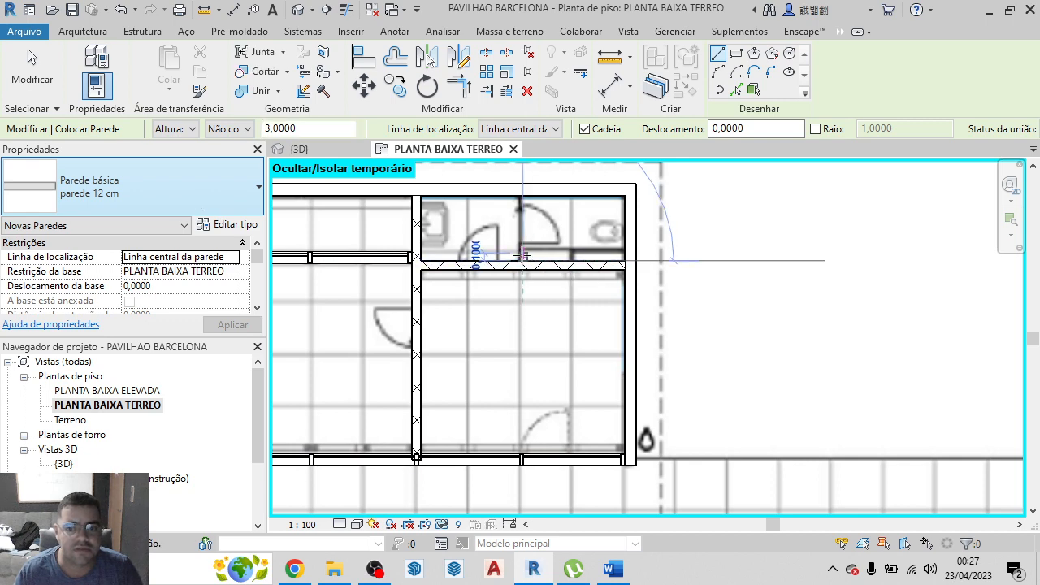
left_click(523, 196)
scroll(530, 228, "up", 2)
key("Escape")
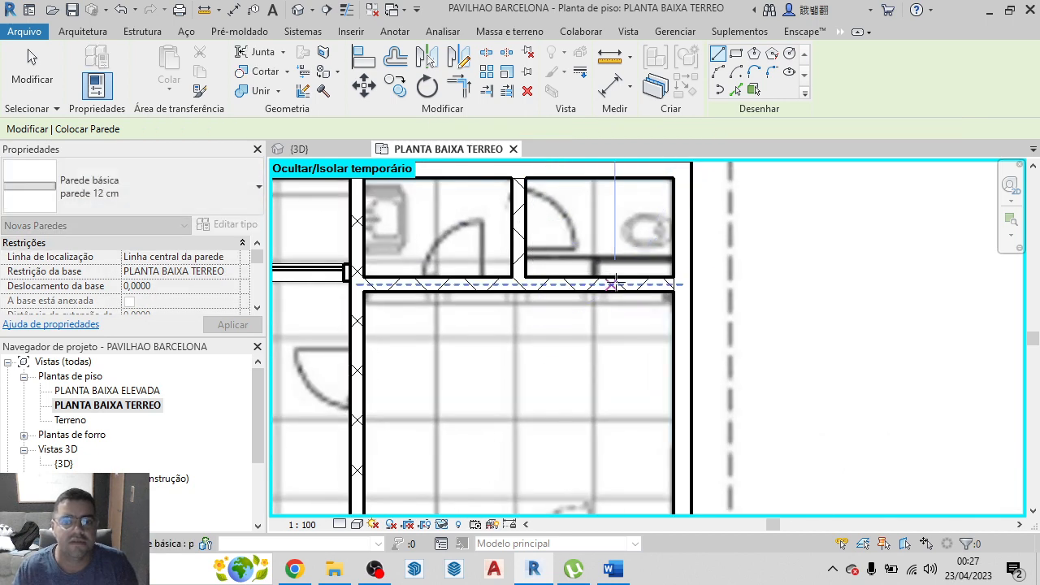
scroll(616, 283, "down", 3)
scroll(694, 379, "up", 2)
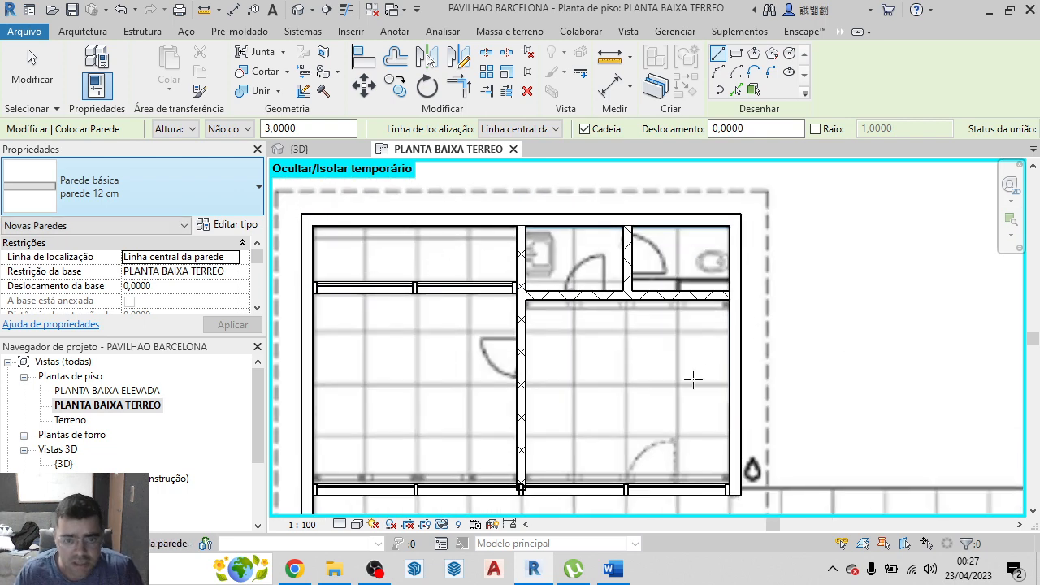
Start the Door tool and duplicate the M_Folha única 0864 x 2134mm type under the name porta 80 x2,10
scroll(422, 305, "down", 1)
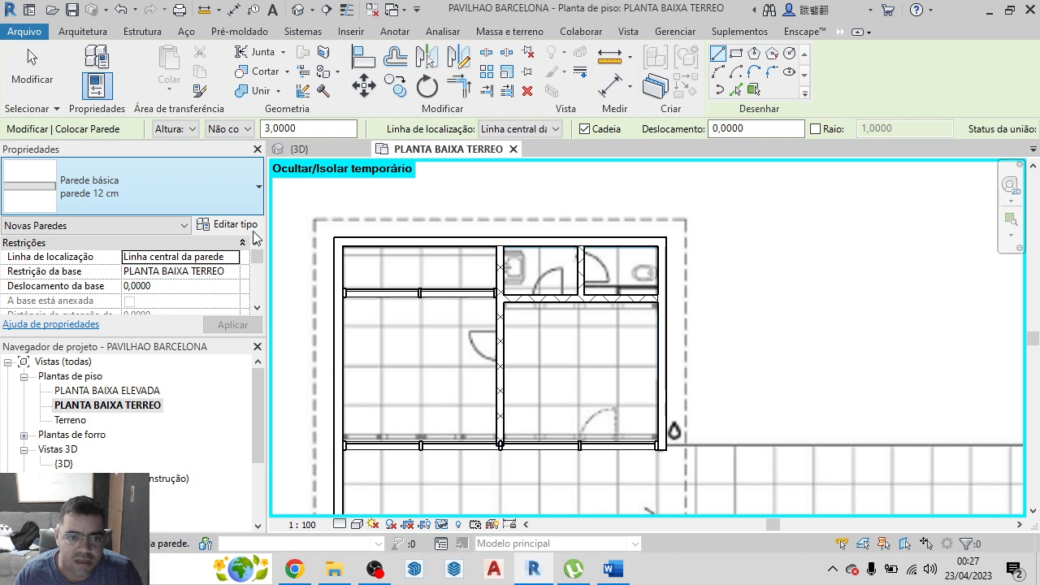
left_click(82, 31)
left_click(135, 71)
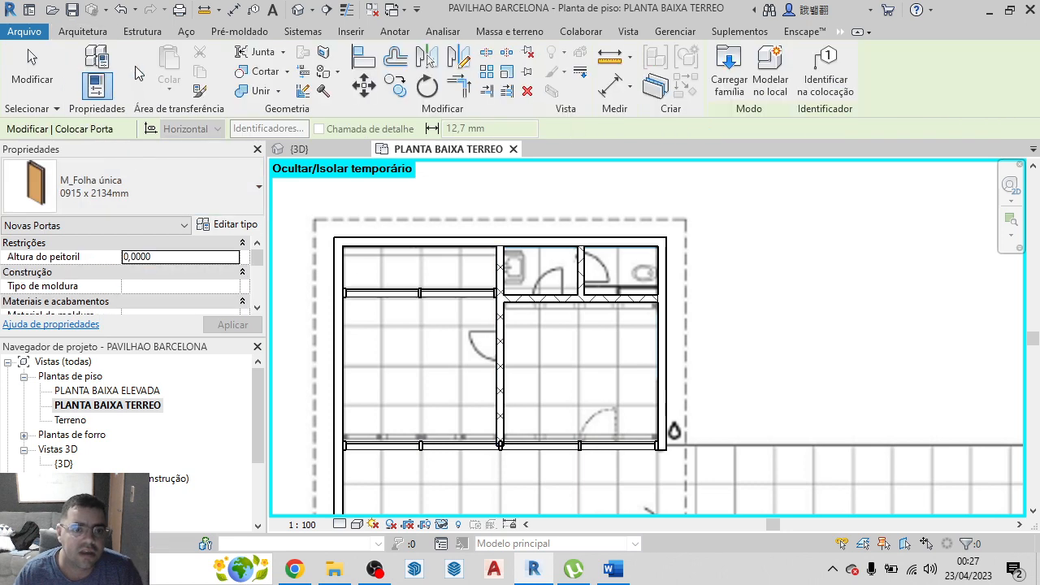
left_click(108, 197)
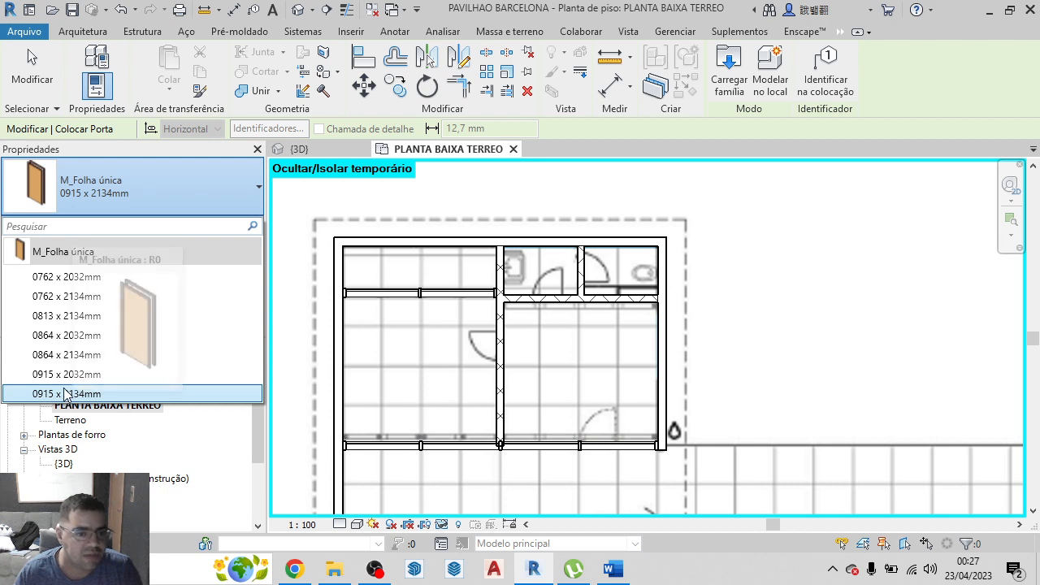
left_click(67, 354)
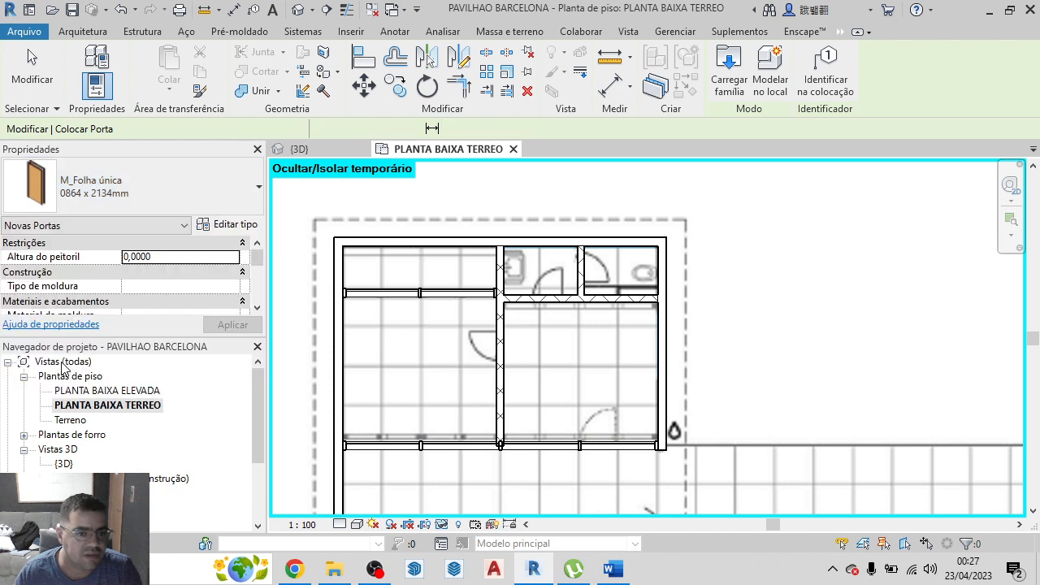
left_click(226, 228)
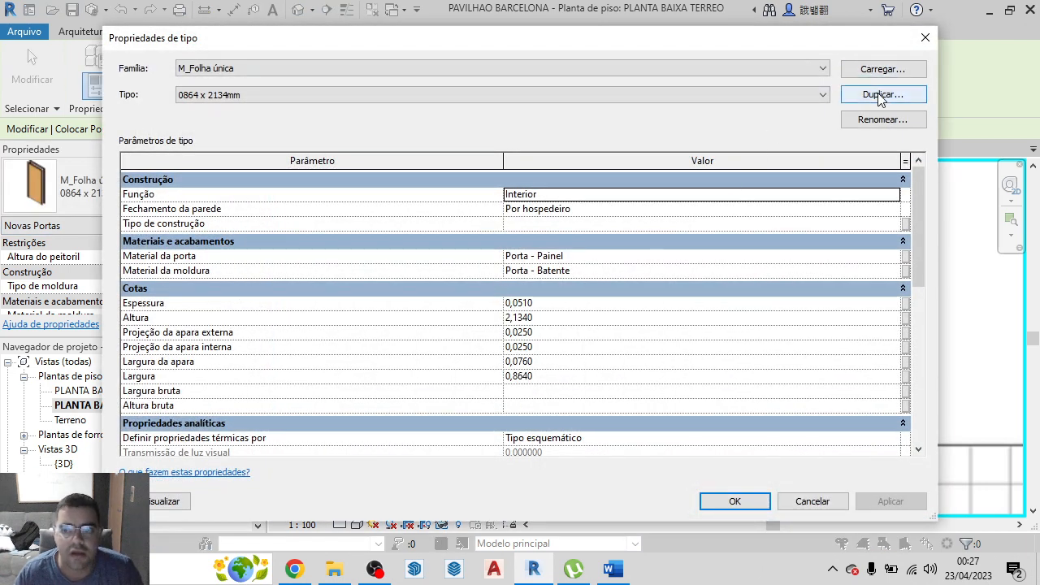
left_click(880, 96)
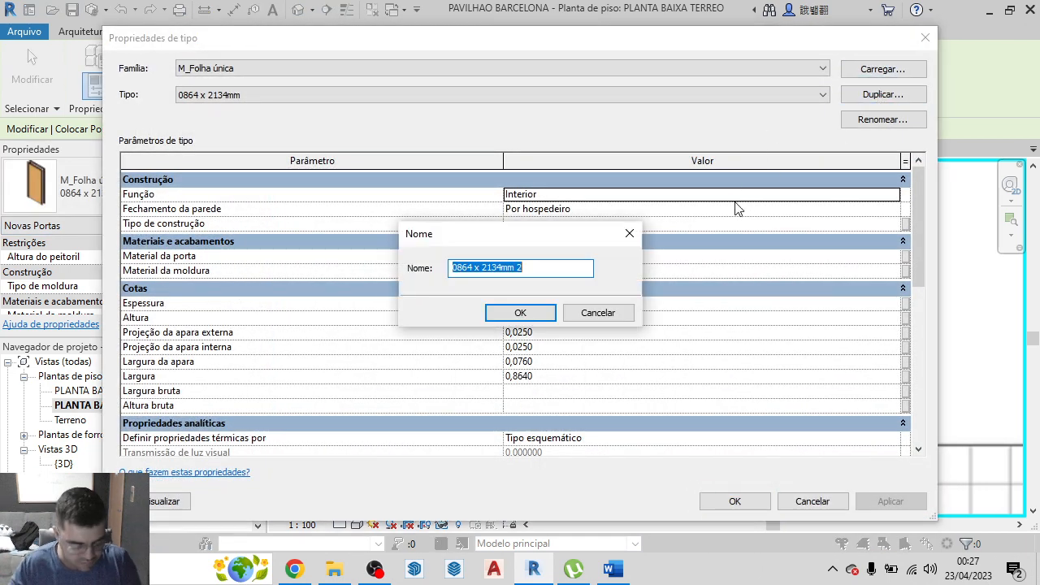
type("porta 80 x2,10")
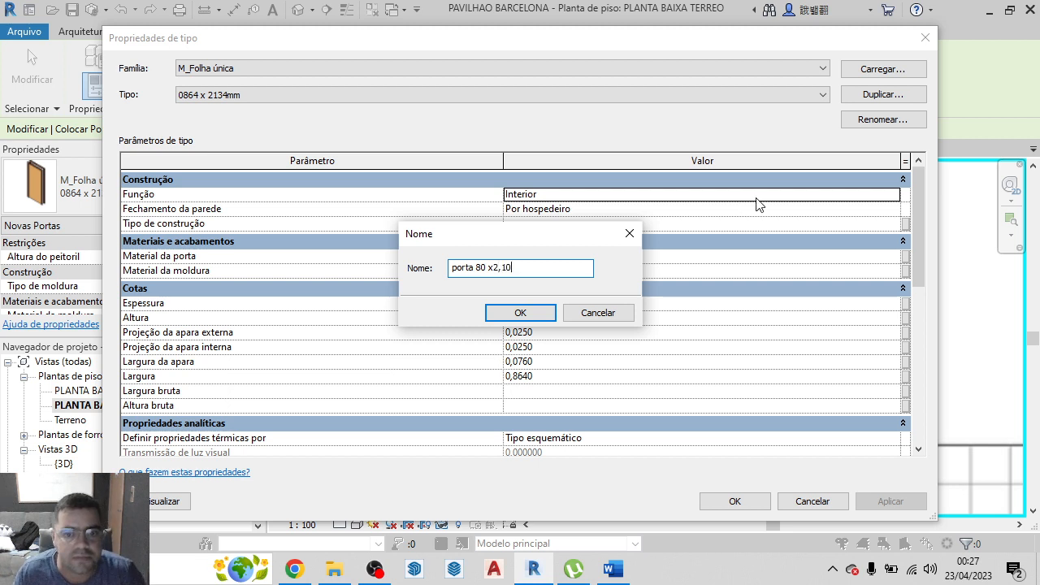
left_click(539, 316)
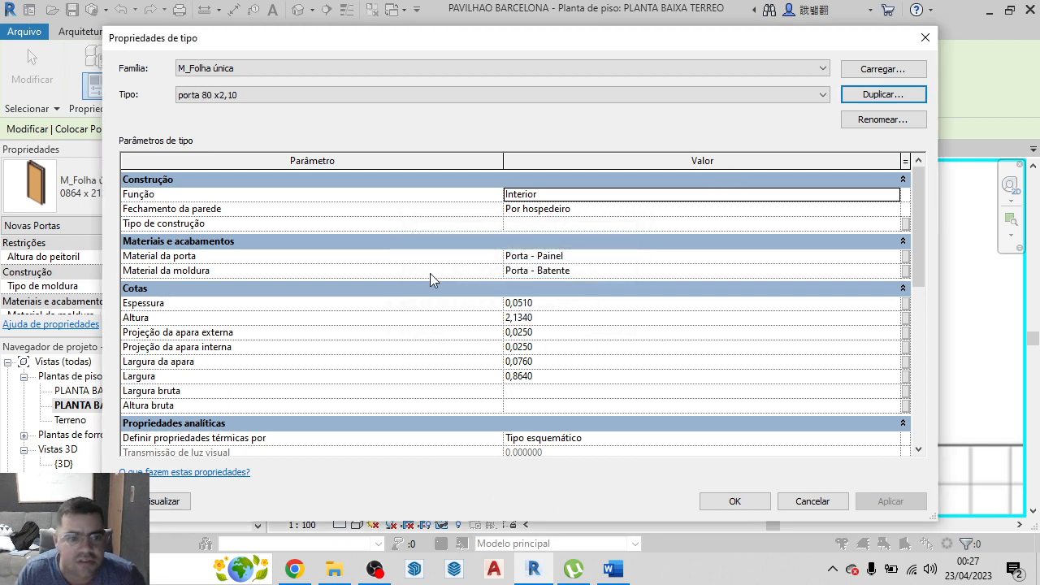
Set the new door type's height (Altura) to 2,10 and width (Largura) to 0,8, and accept the type properties
left_click(542, 317)
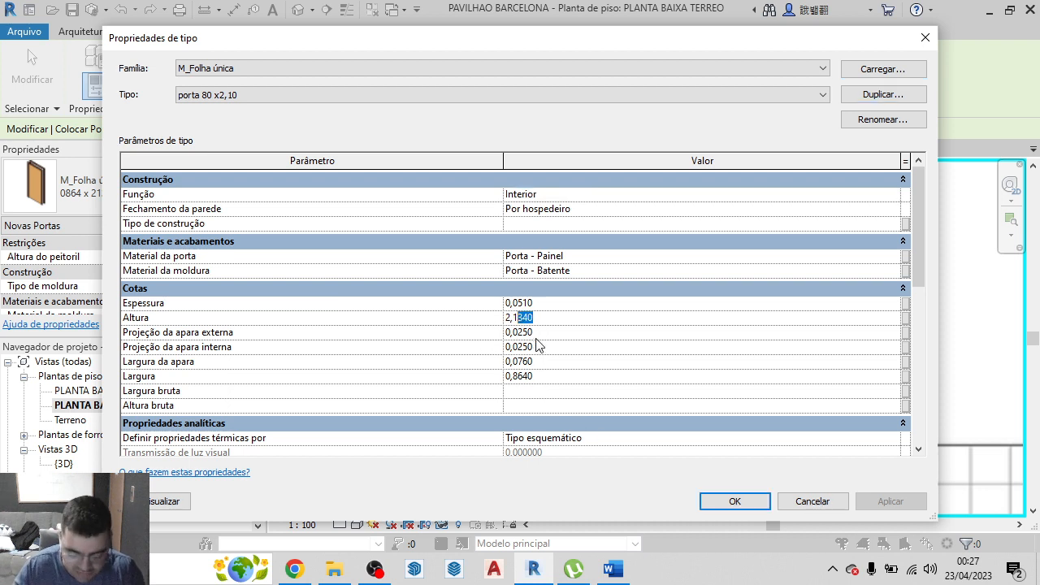
type("0")
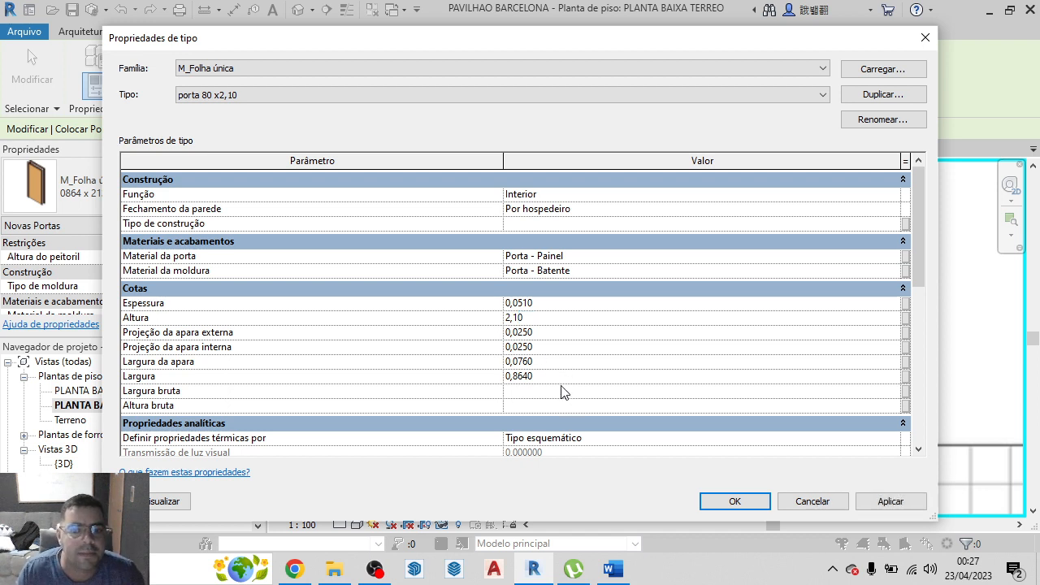
left_click(552, 376)
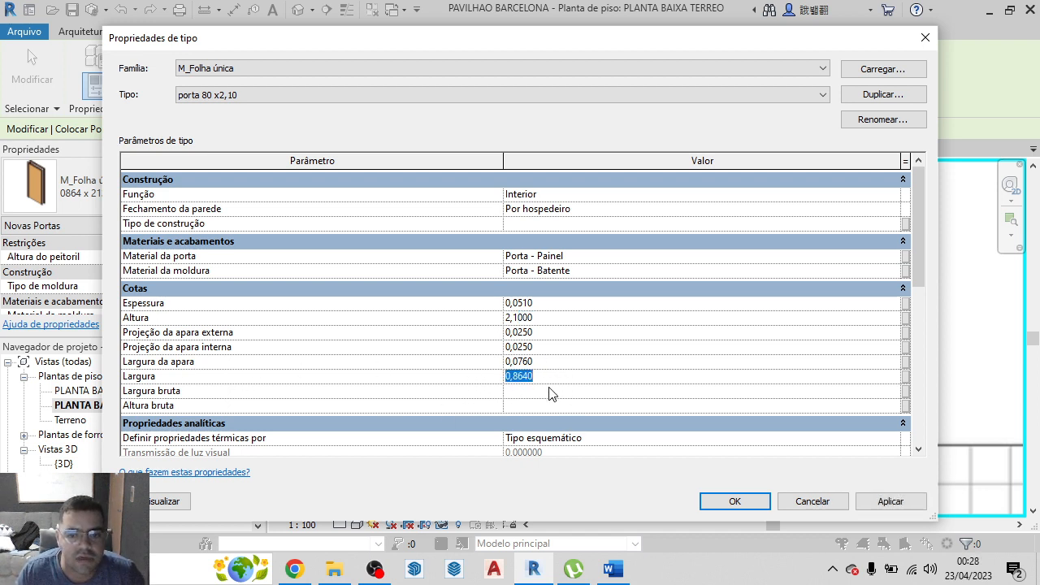
left_click(547, 375)
double_click(525, 380)
left_click(524, 380)
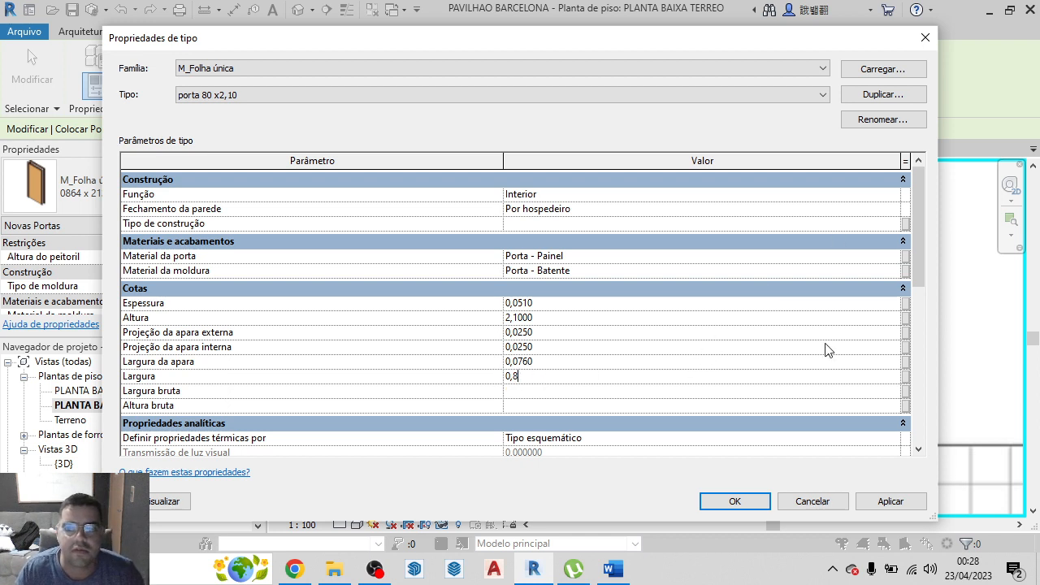
left_click(758, 500)
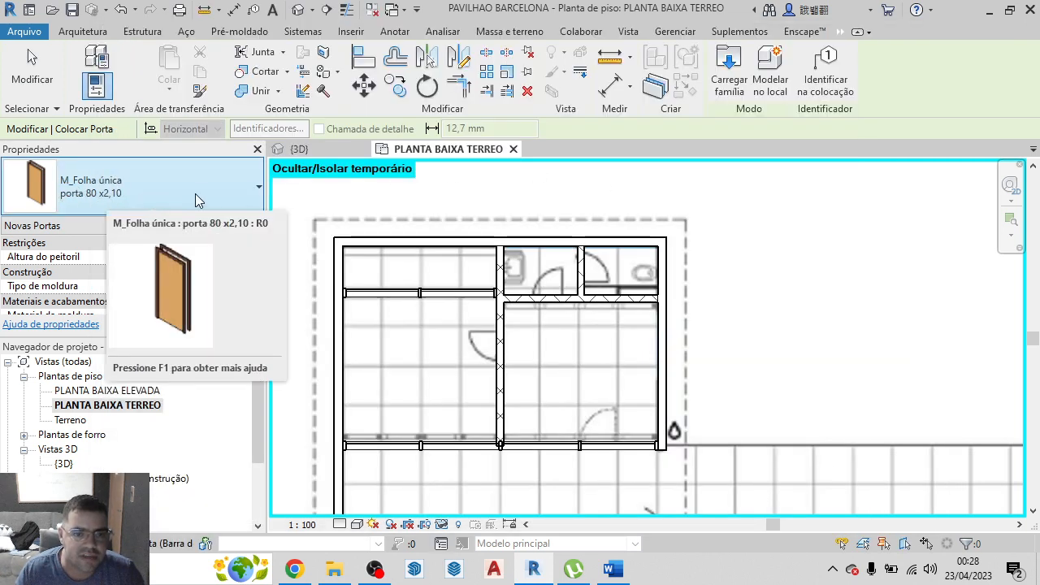
Place a porta 80 x2,10 door in the long inner partition over the plan's door symbol, about 0.40 m from the cross wall
left_click(215, 191)
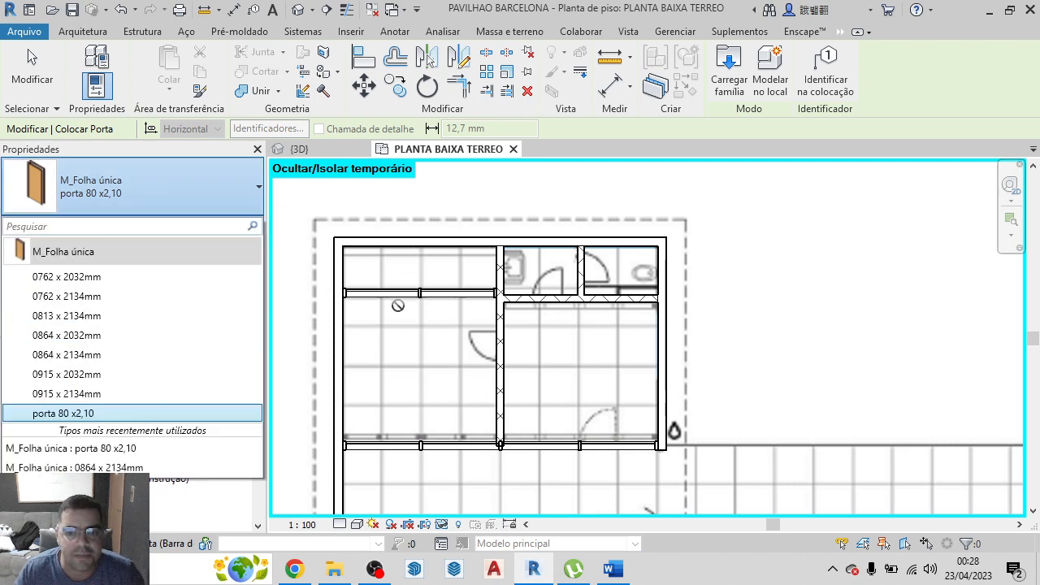
left_click(493, 231)
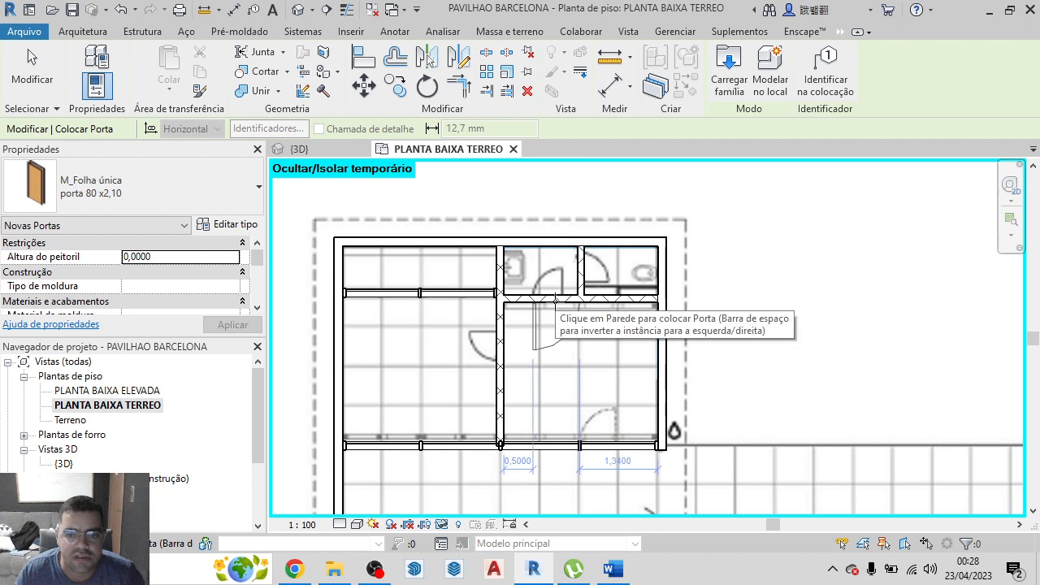
scroll(540, 294, "up", 3)
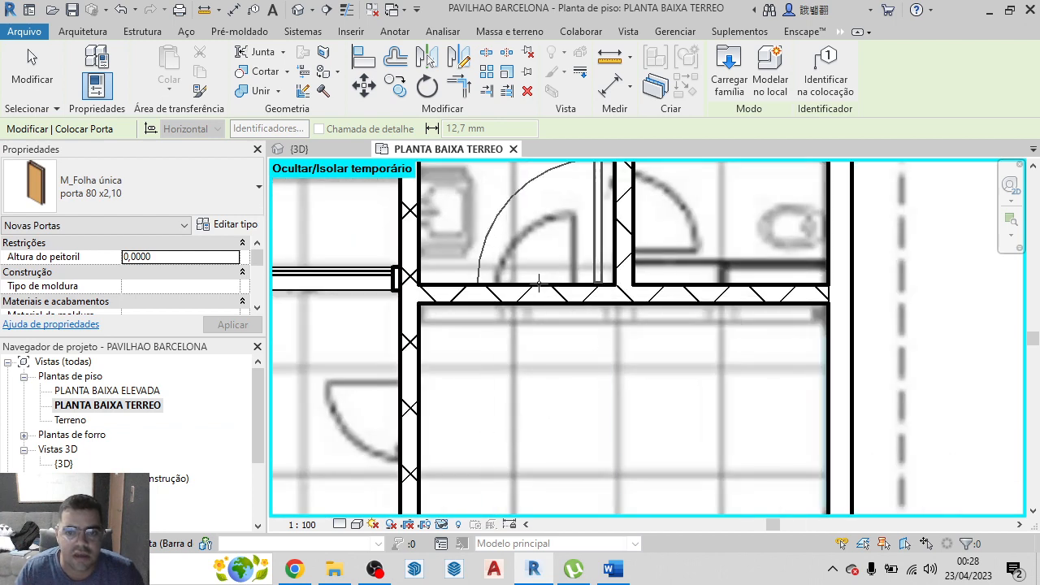
scroll(536, 282, "down", 2)
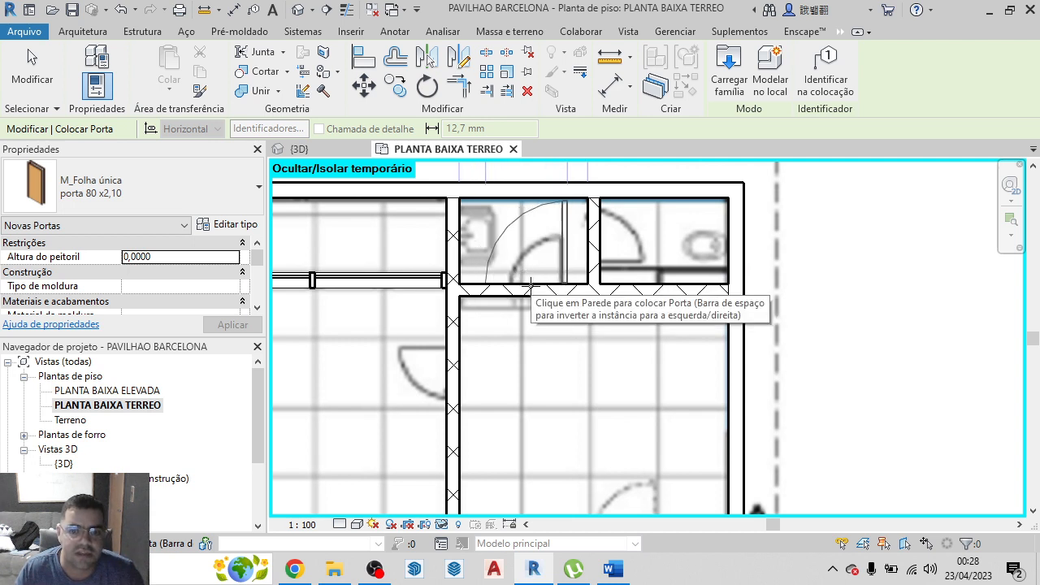
left_click(446, 373)
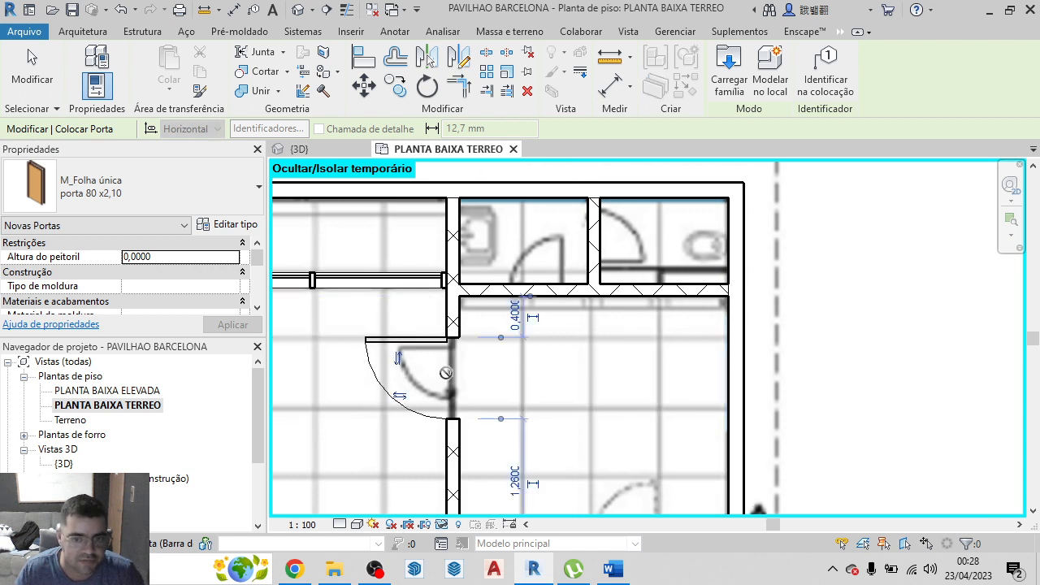
Place porta 80 x2,10 doors in the washbasin room's cross wall, about 0.10 m from the divider, and in the divider to the toilet
left_click(534, 286)
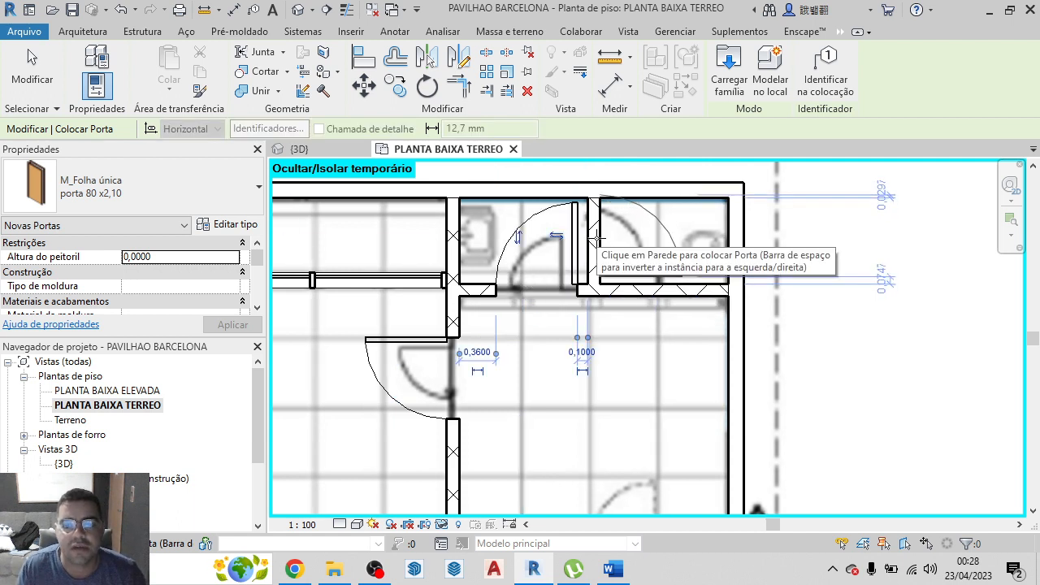
scroll(601, 260, "down", 3)
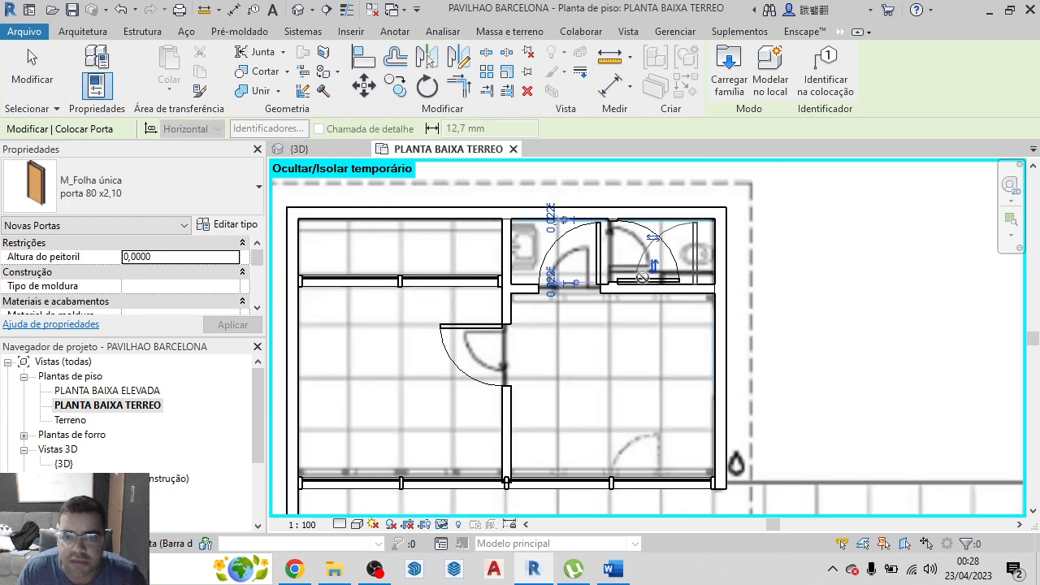
scroll(626, 356, "up", 5)
scroll(626, 356, "down", 3)
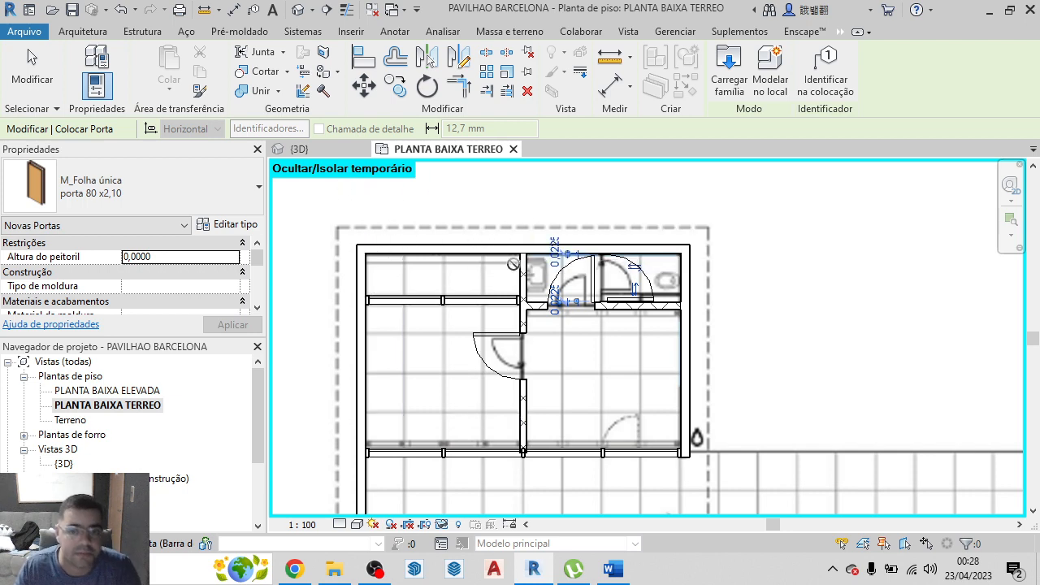
Examine in the 3D view how high the placed doors sit in the block partitions, and return to the PLANTA BAIXA TERREO plan
left_click(319, 149)
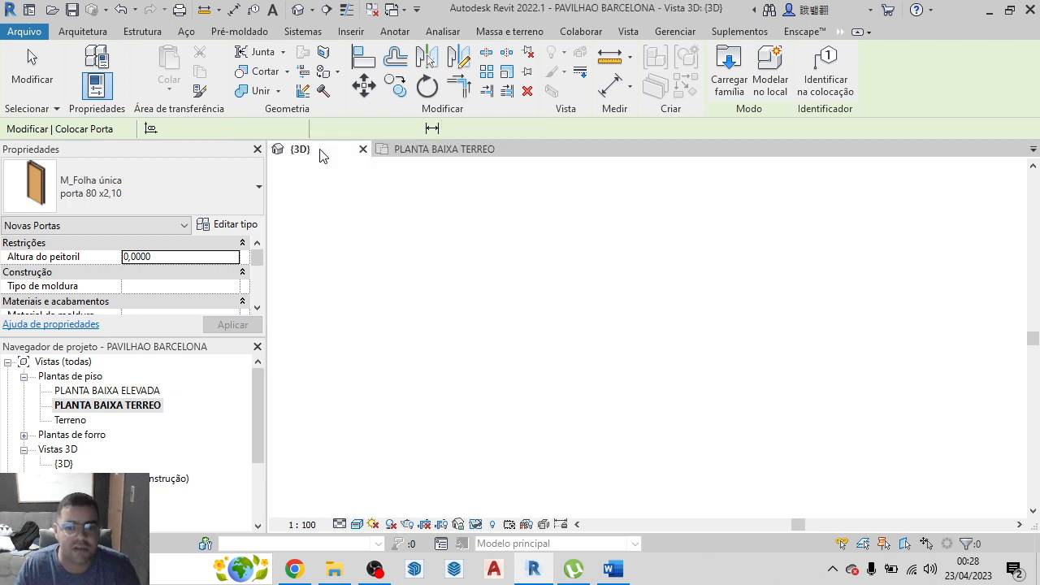
scroll(508, 291, "up", 2)
scroll(502, 342, "down", 5)
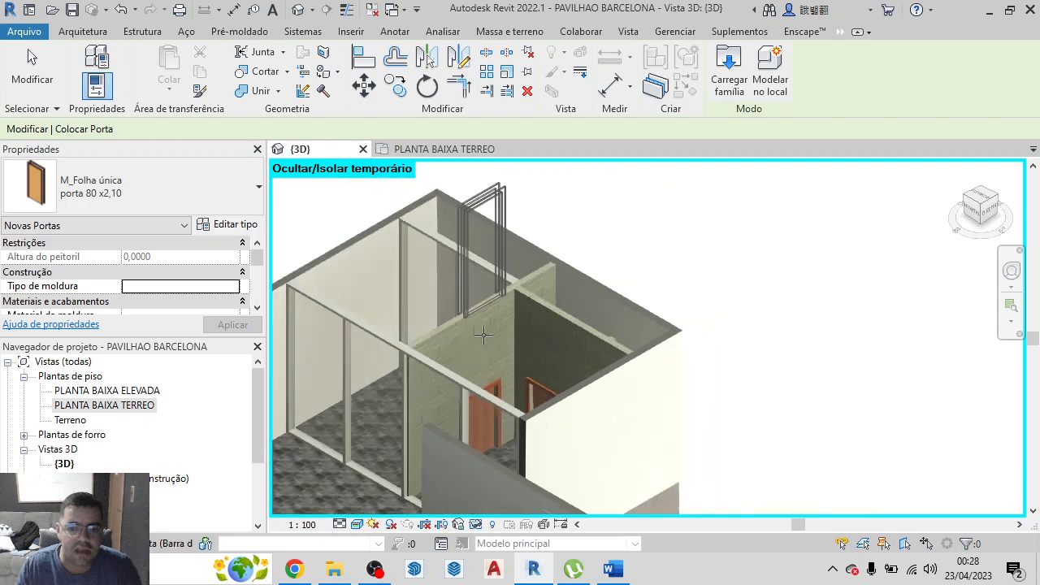
scroll(475, 357, "up", 3)
scroll(475, 348, "up", 2)
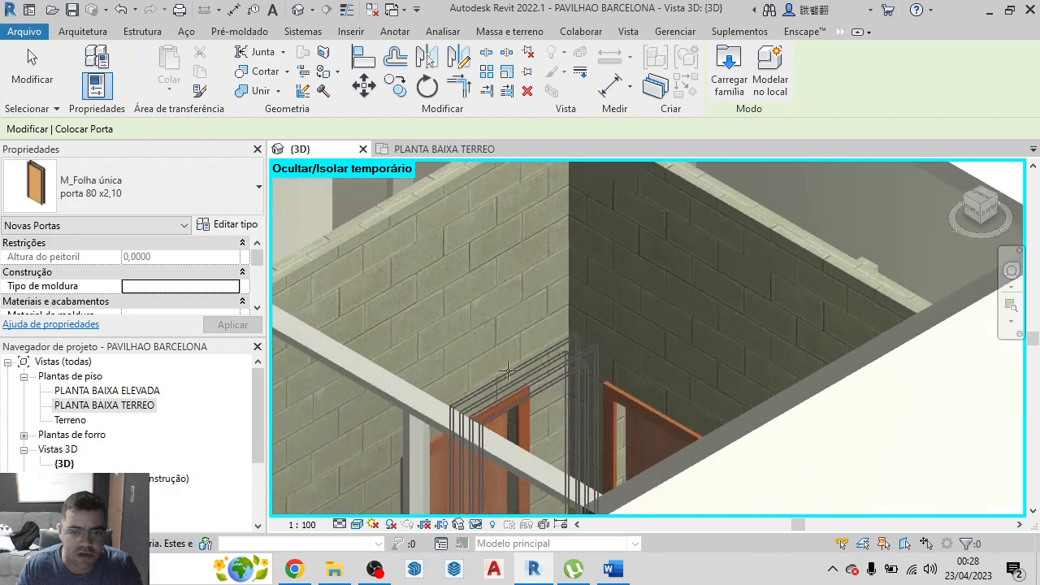
scroll(455, 210, "down", 4)
left_click(444, 149)
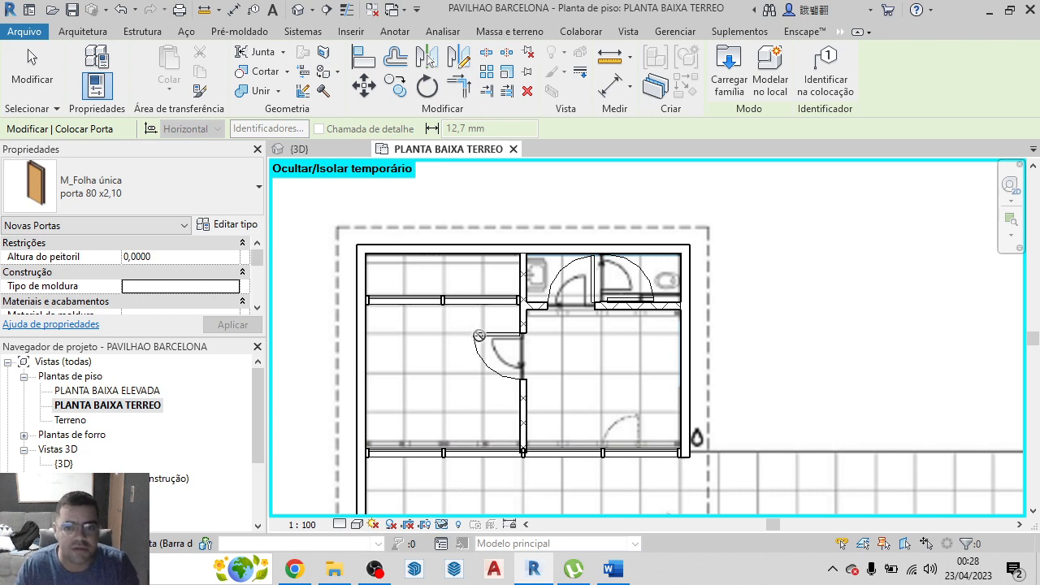
Set the sill height (Altura do peitoril) of all three interior doors to 0,8000 and check them in the 3D view
key("Escape")
left_click(526, 367)
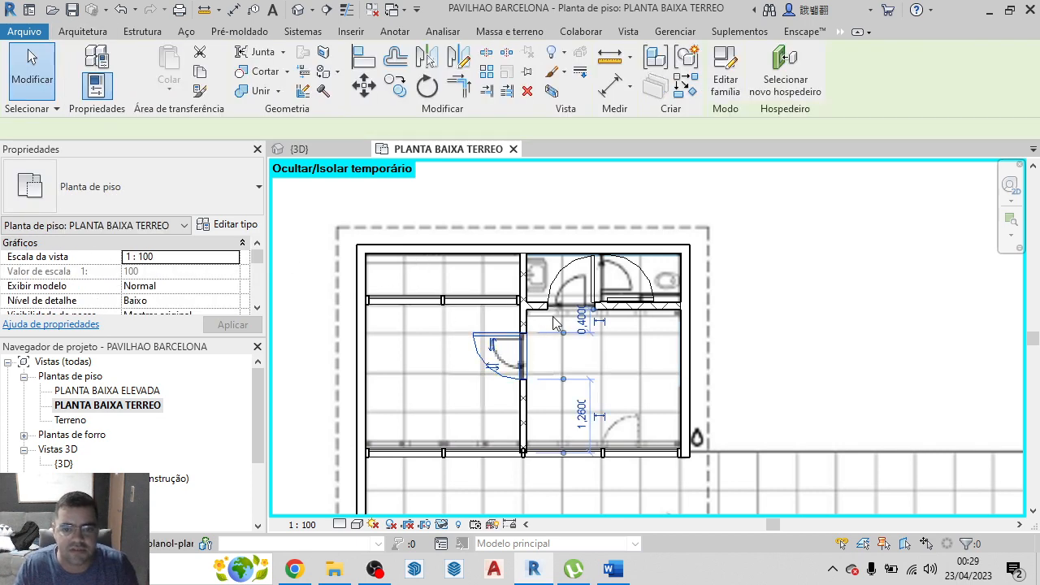
left_click(626, 297)
left_click(624, 294, "ctrl")
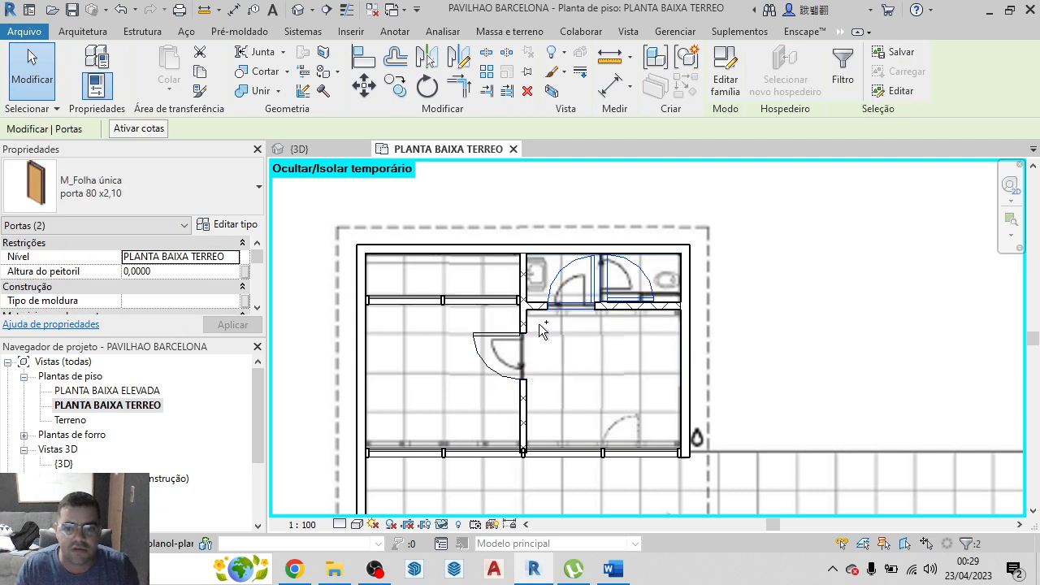
left_click(513, 358, "ctrl")
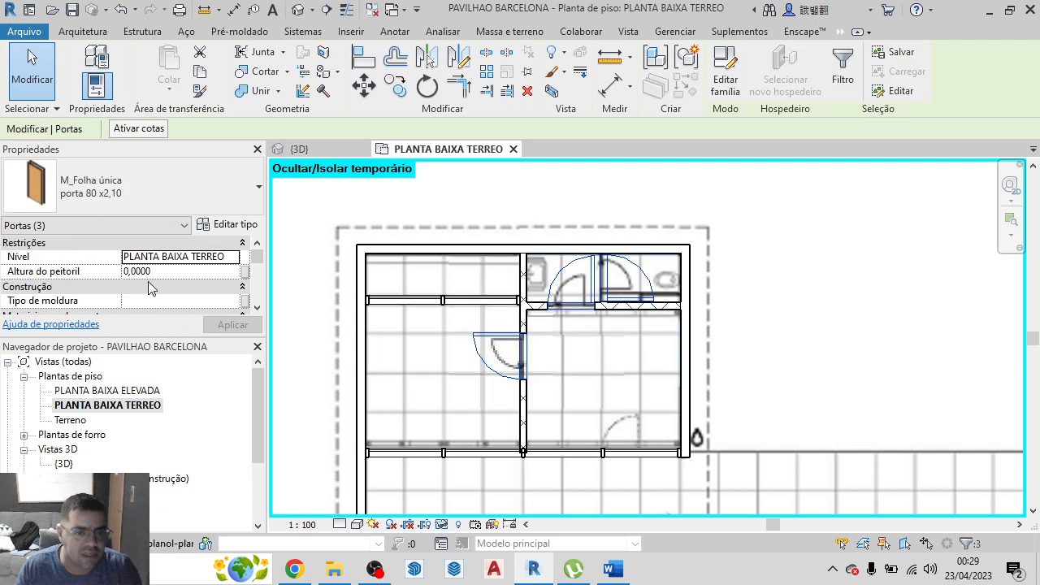
left_click(135, 273)
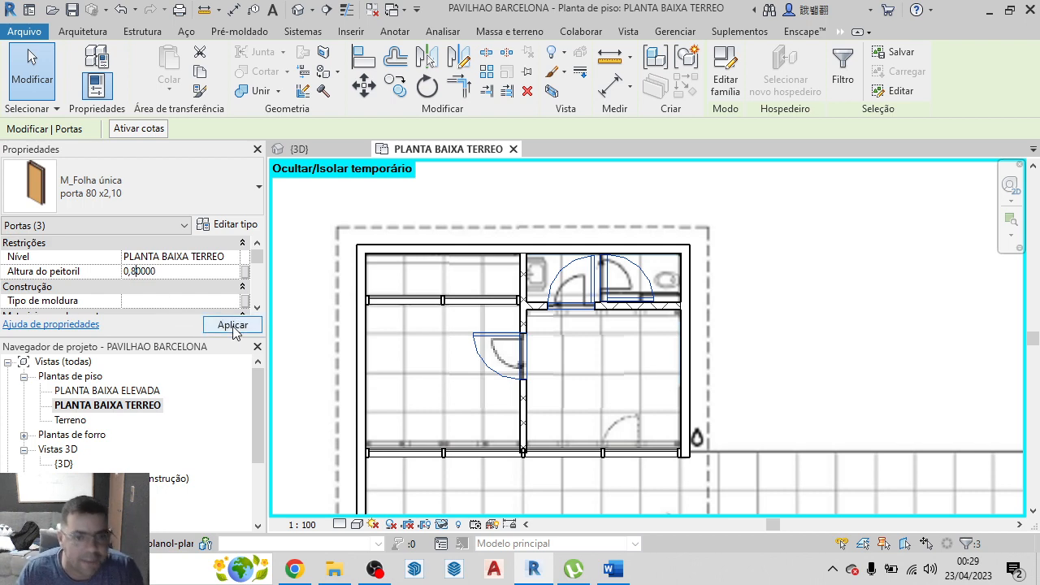
left_click(232, 326)
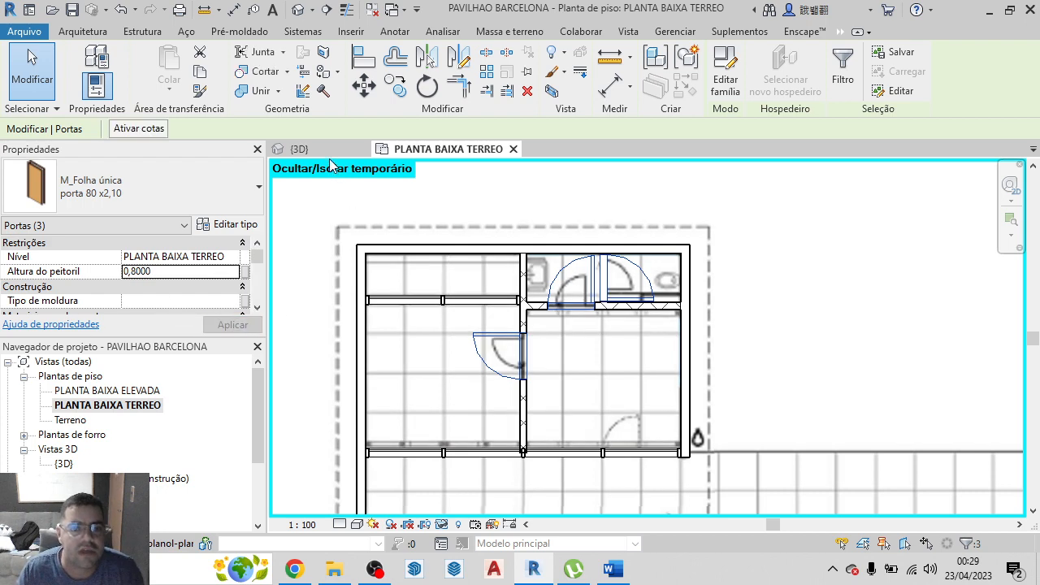
left_click(323, 149)
scroll(554, 417, "up", 3)
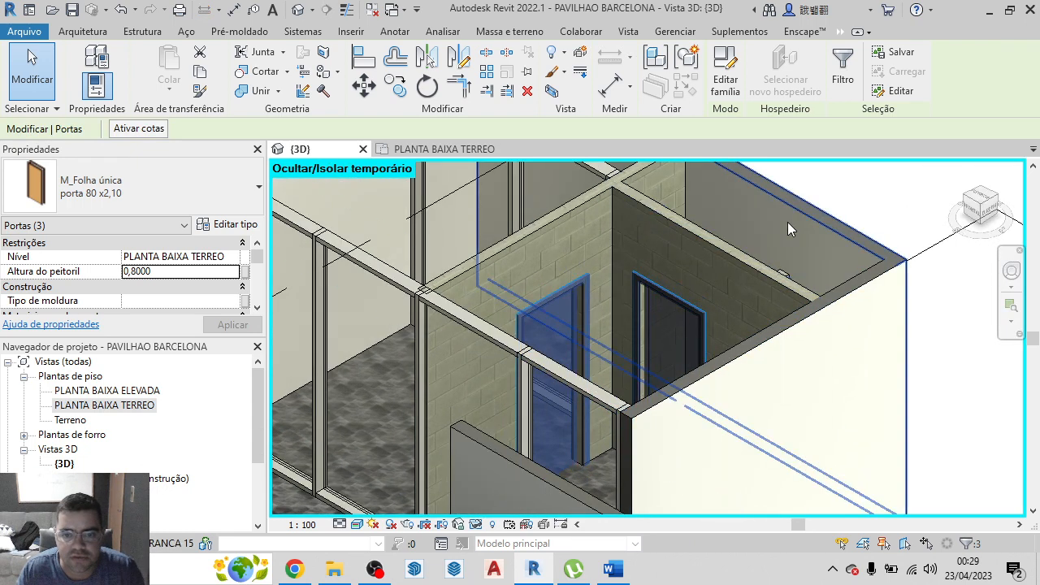
key("Escape")
scroll(590, 323, "down", 5)
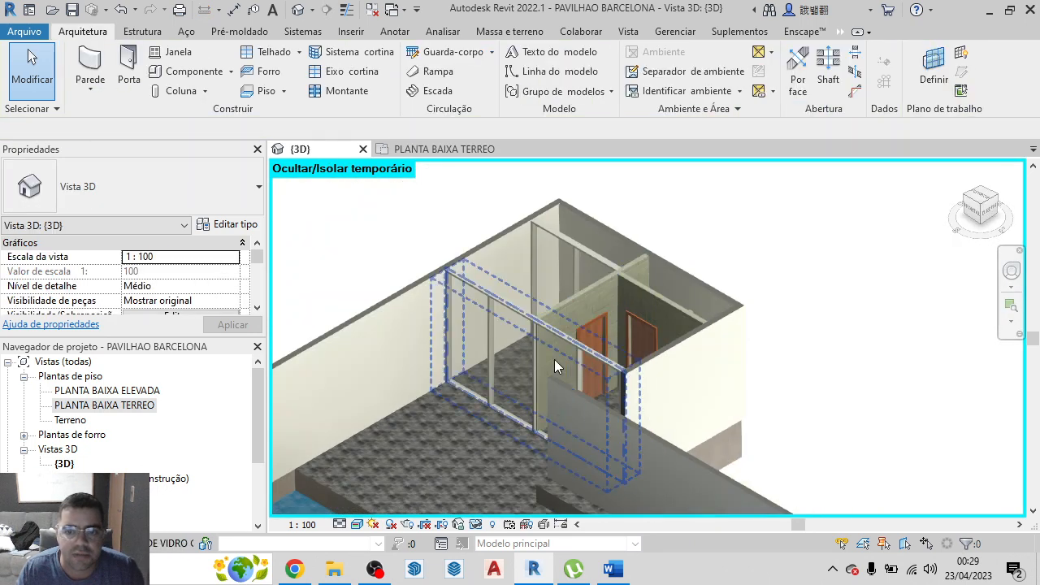
Examine in plan and 3D how the glazed wall's vertical divisions line up with the door symbol near the outer side wall
left_click(449, 149)
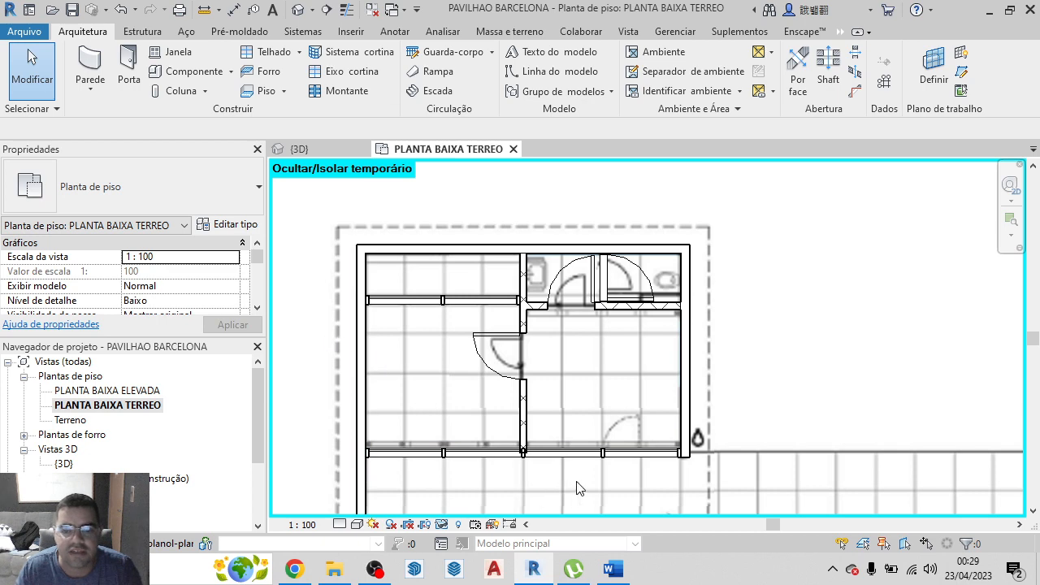
scroll(642, 463, "up", 2)
scroll(635, 398, "down", 4)
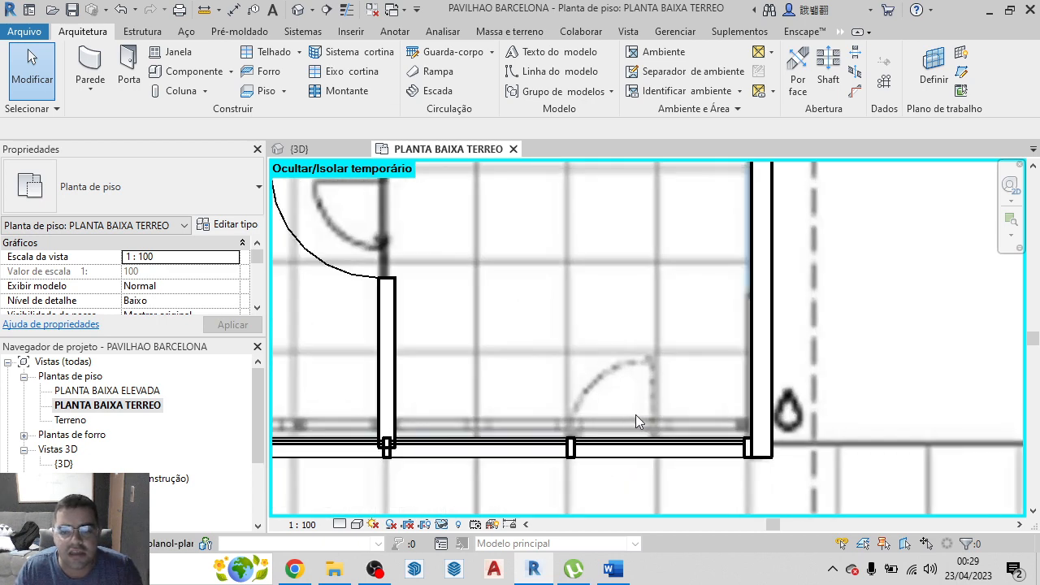
left_click(300, 149)
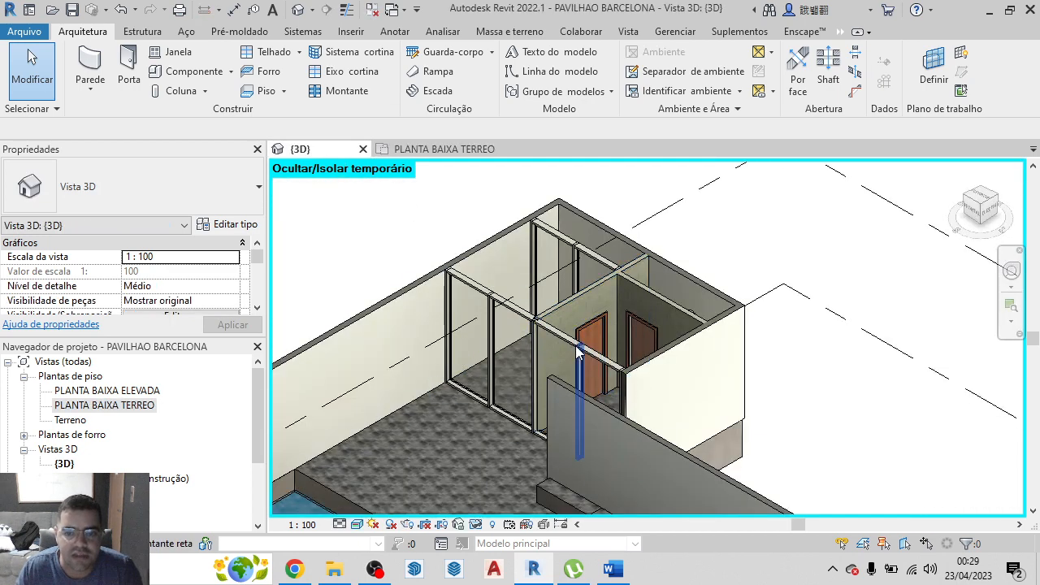
left_click(445, 149)
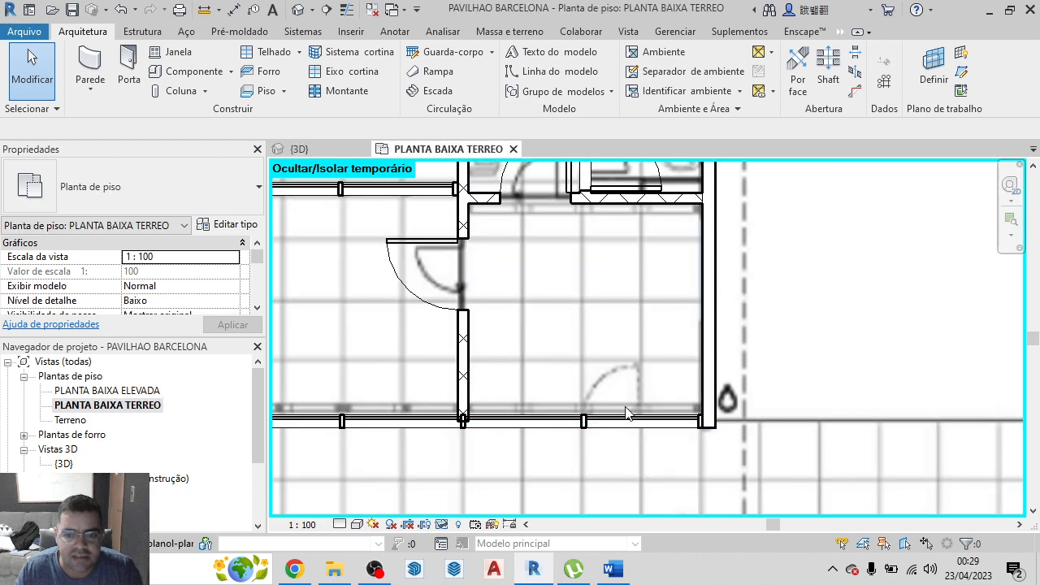
scroll(611, 408, "up", 2)
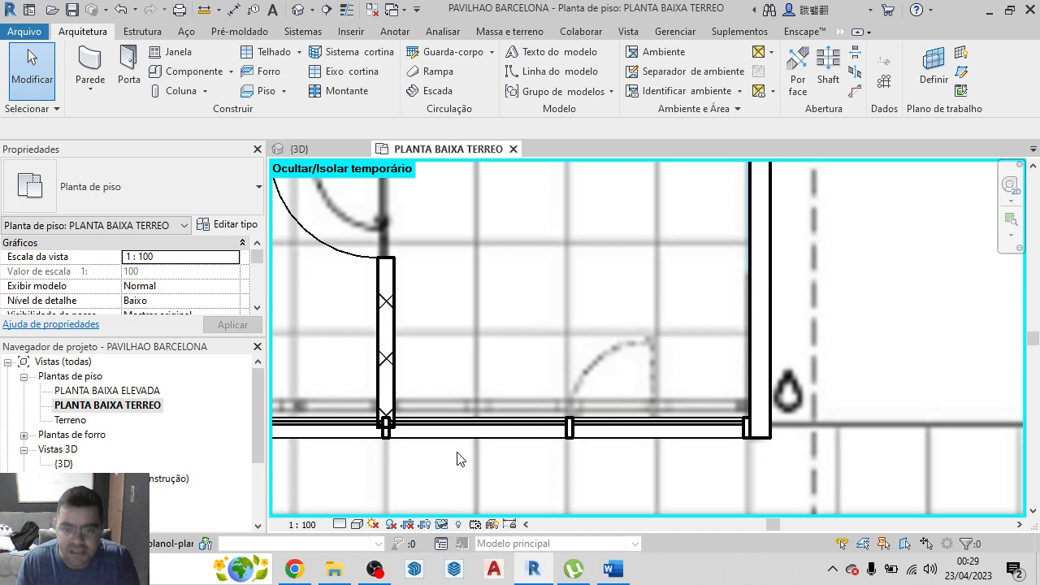
left_click(583, 434)
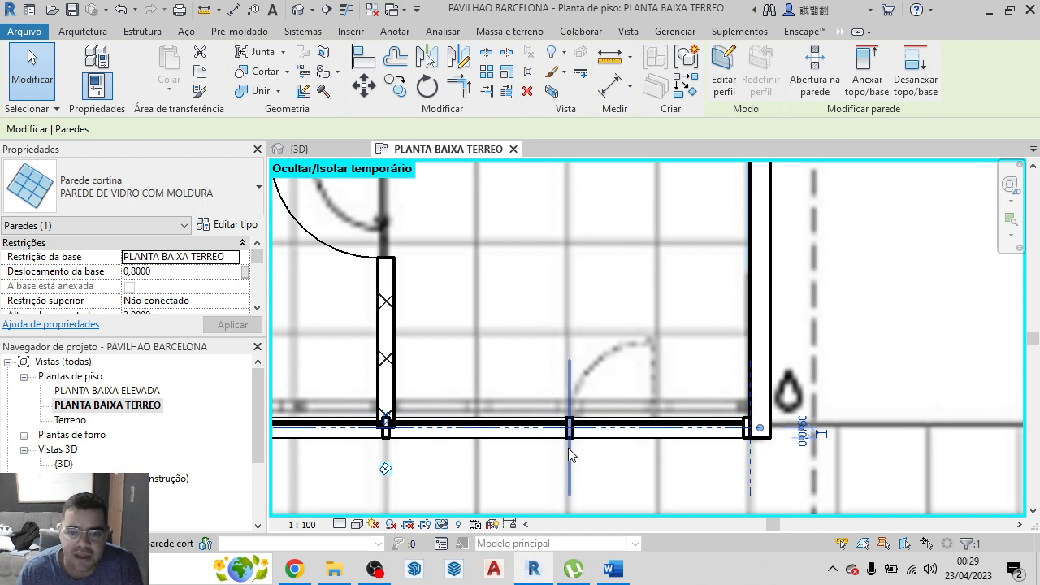
left_click(569, 448)
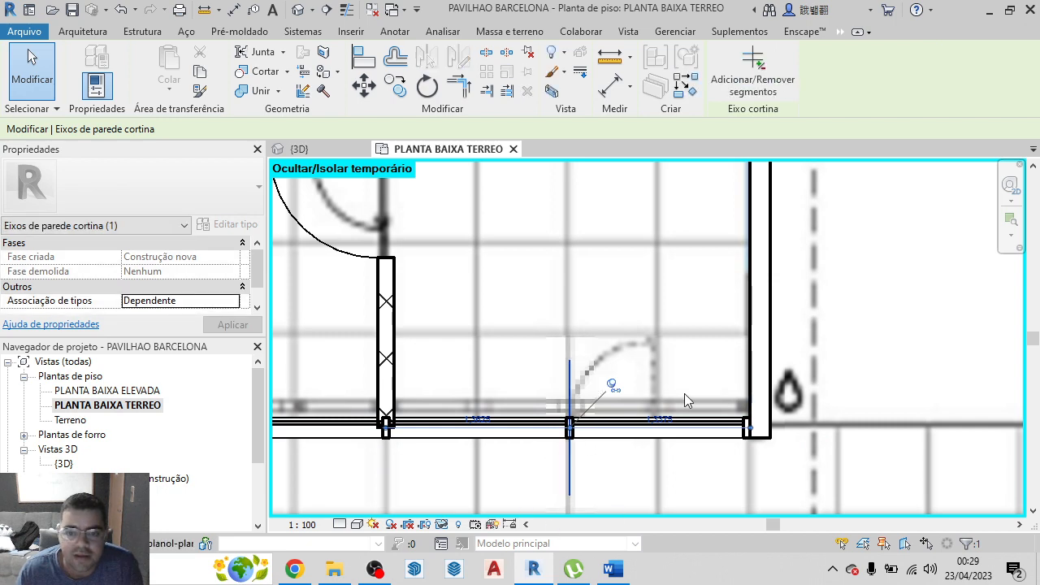
scroll(520, 280, "down", 3)
scroll(558, 414, "up", 4)
scroll(618, 408, "down", 1)
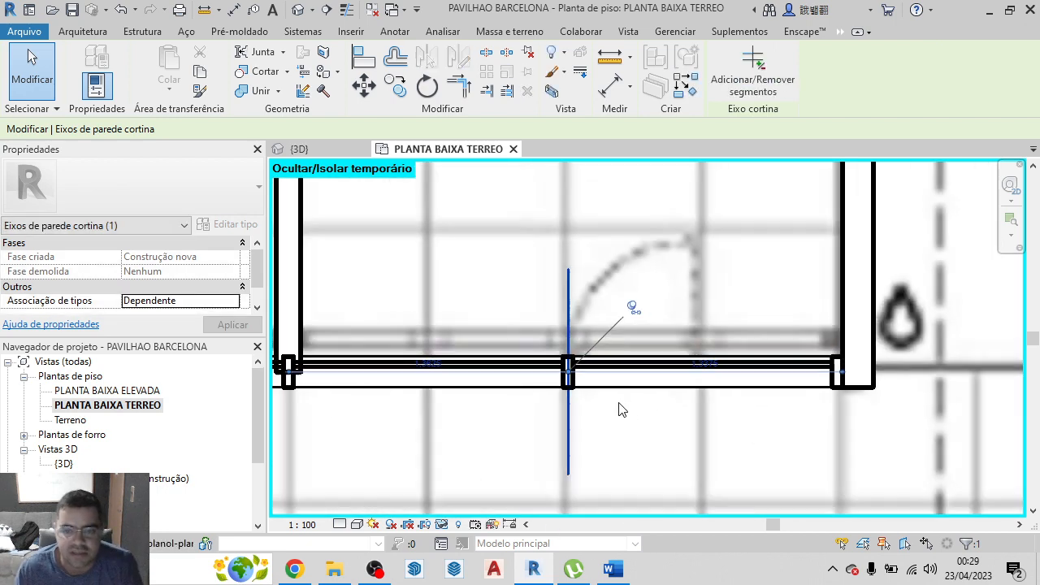
scroll(617, 410, "down", 2)
key("Escape")
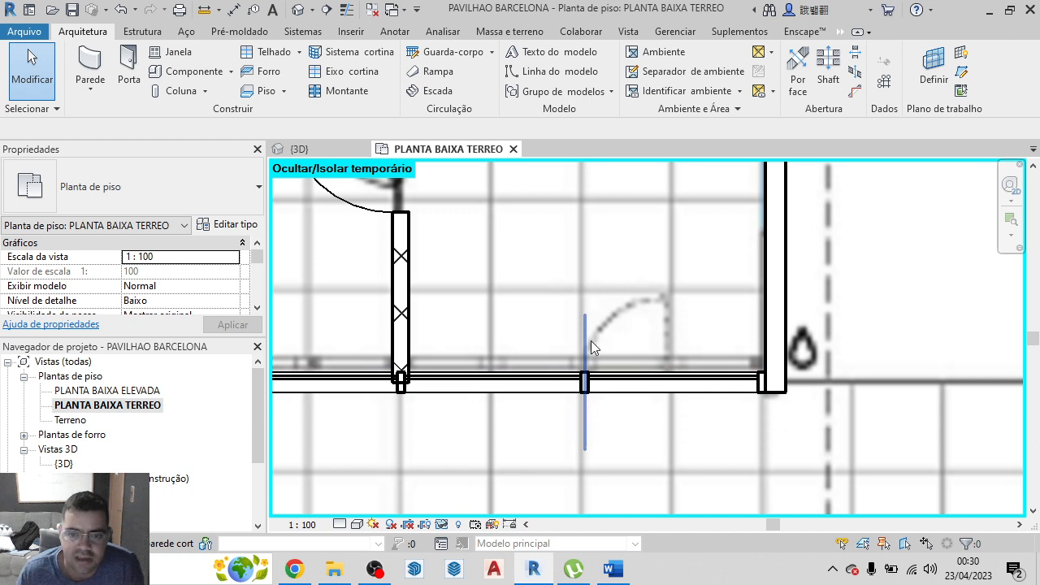
Make the glazed wall's grid line beside the door symbol independent and copy it about 0.66 m towards the outer side wall
left_click(585, 410)
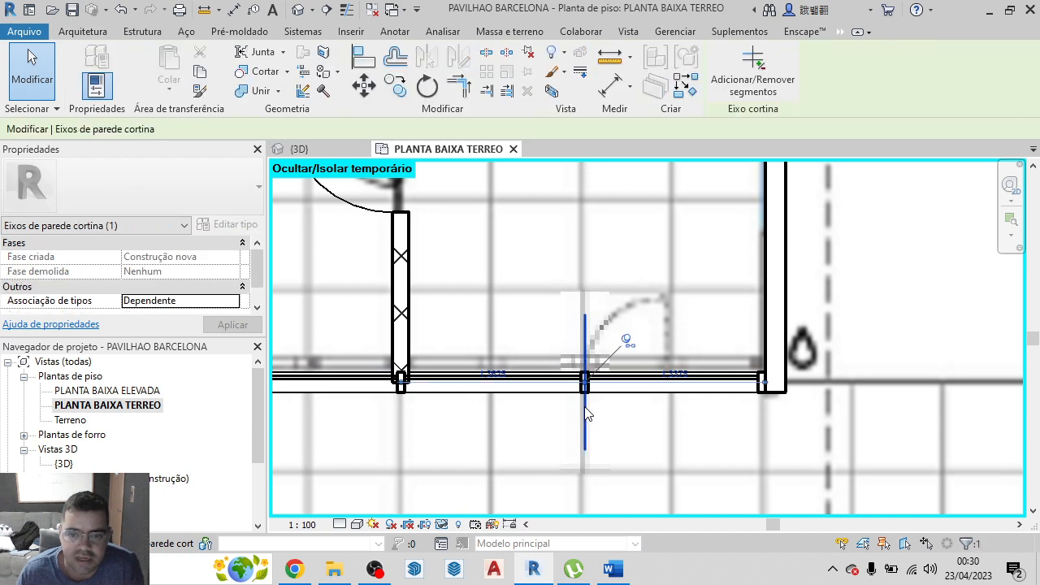
left_click(626, 339)
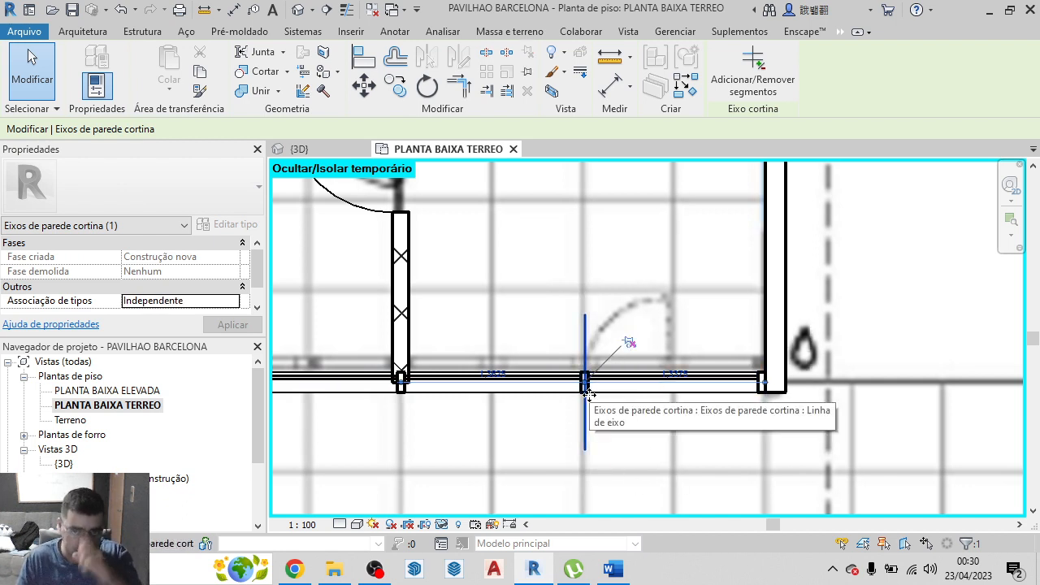
left_click(396, 92)
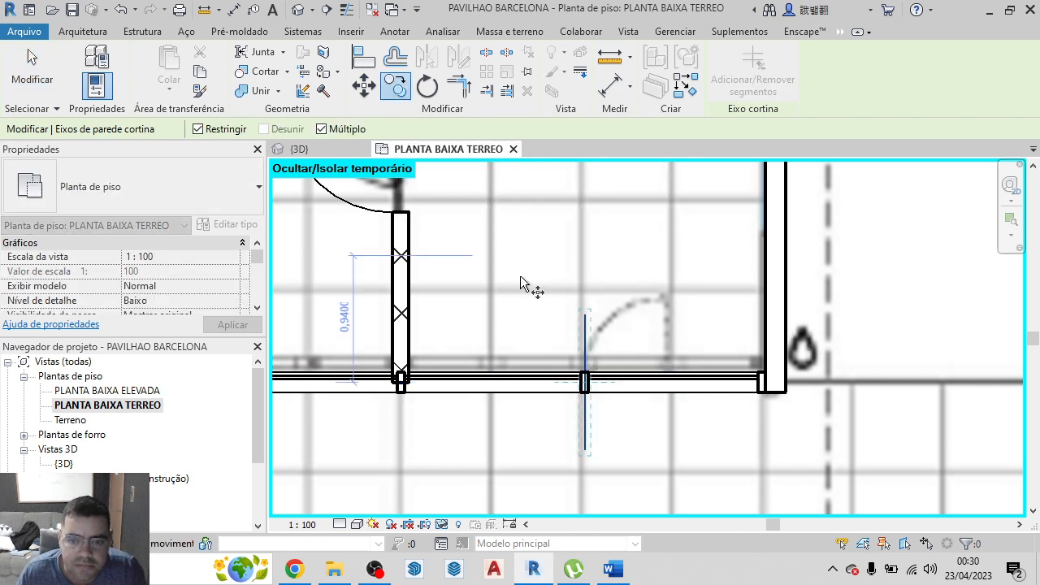
left_click(586, 380)
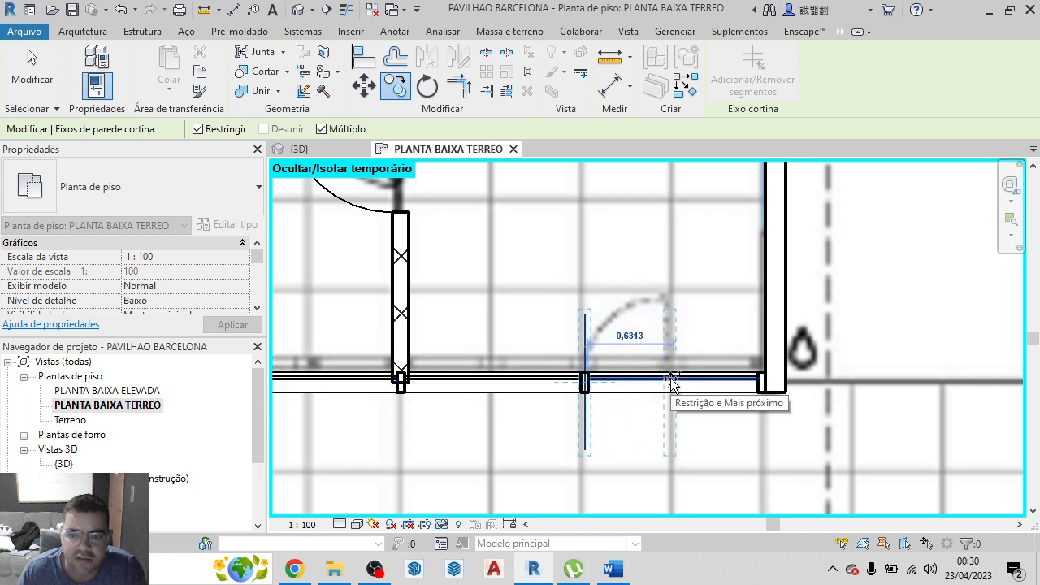
left_click(583, 382)
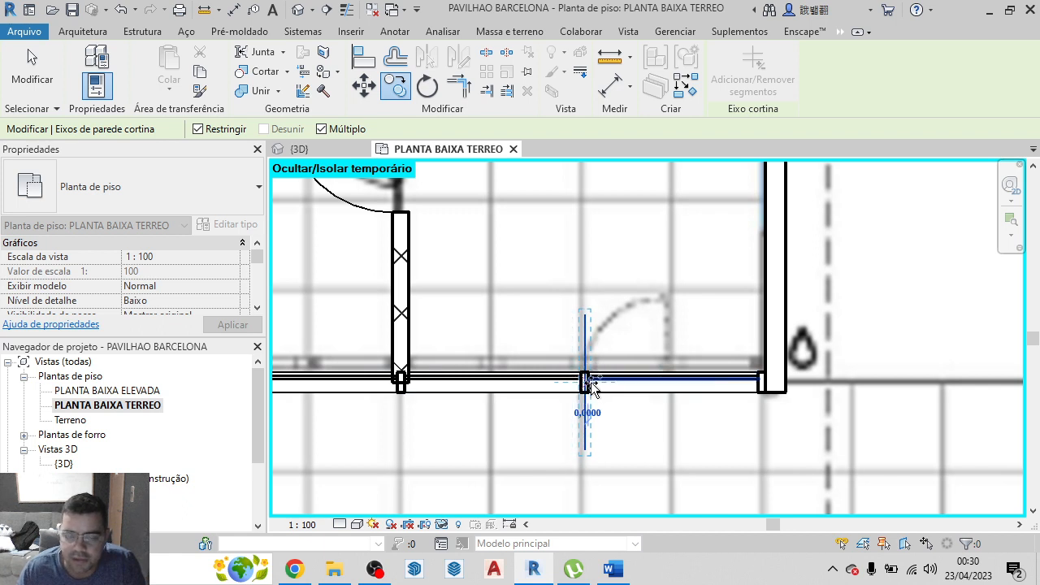
left_click(678, 388)
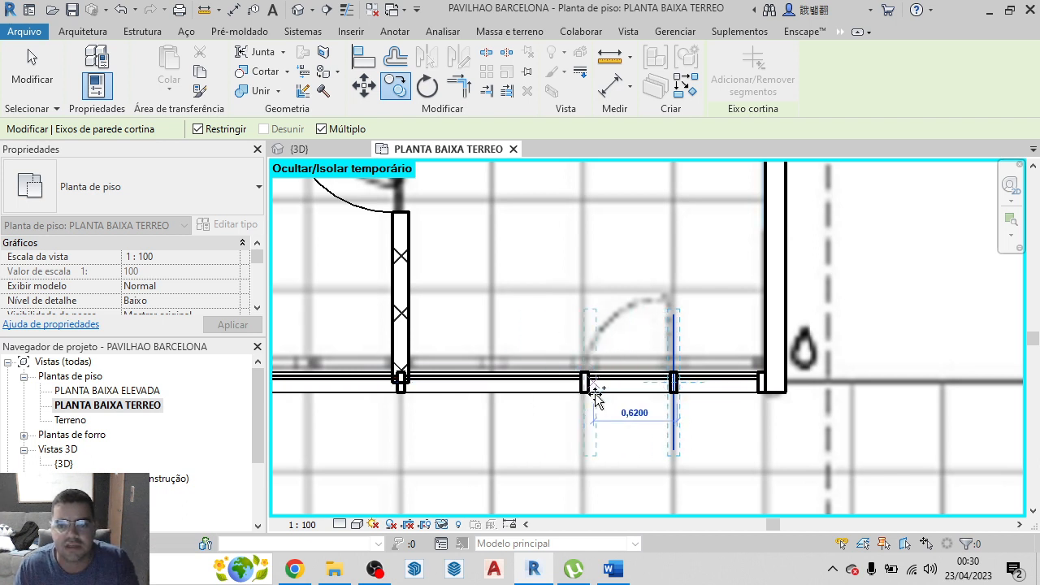
key("Escape")
Set the spacing between the original and the copied curtain grid line to 0,8 m
scroll(626, 400, "up", 4)
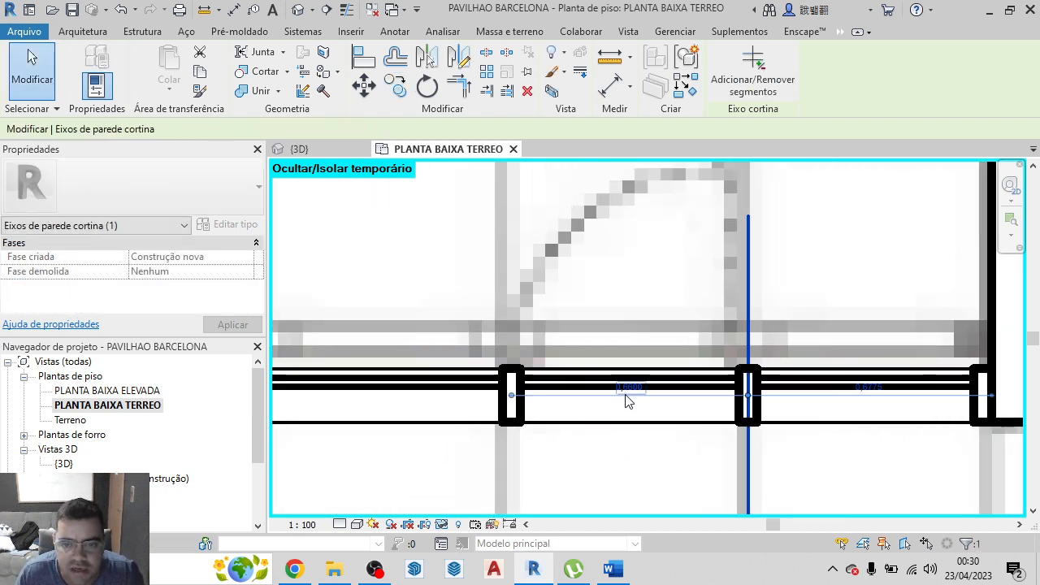
scroll(627, 396, "up", 5)
left_click(637, 382)
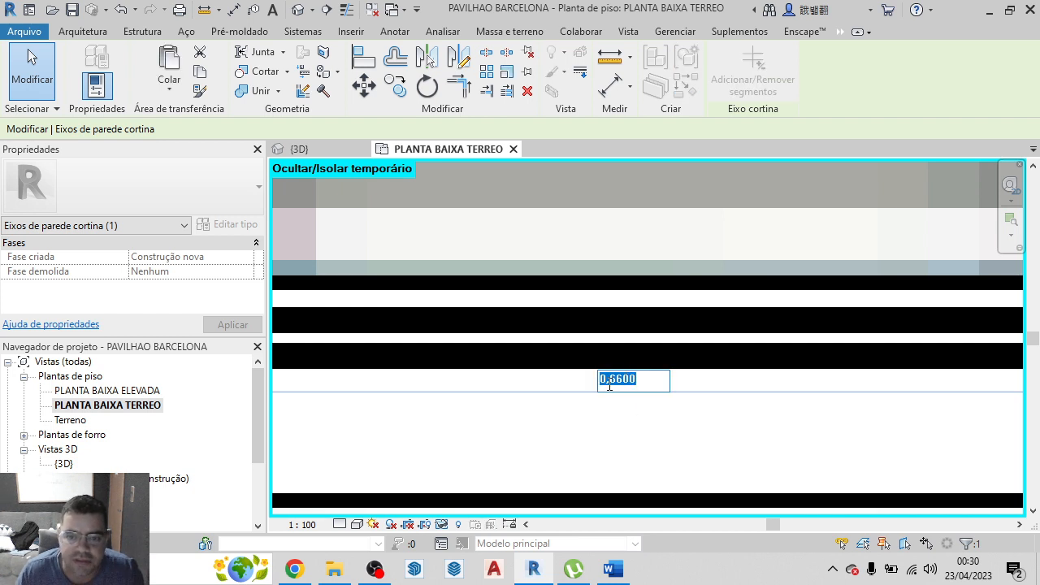
type("0")
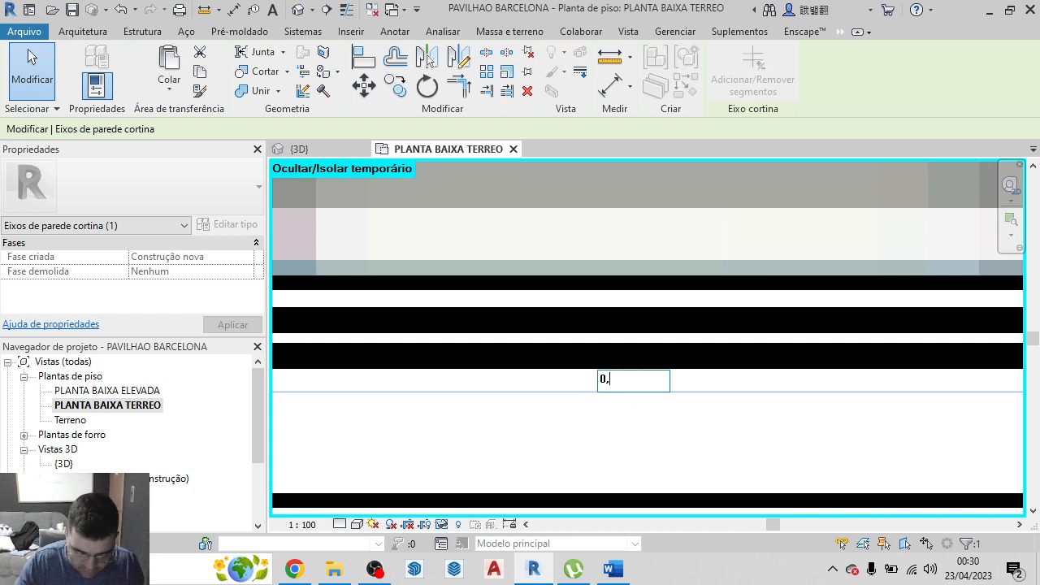
type(",8")
key("Return")
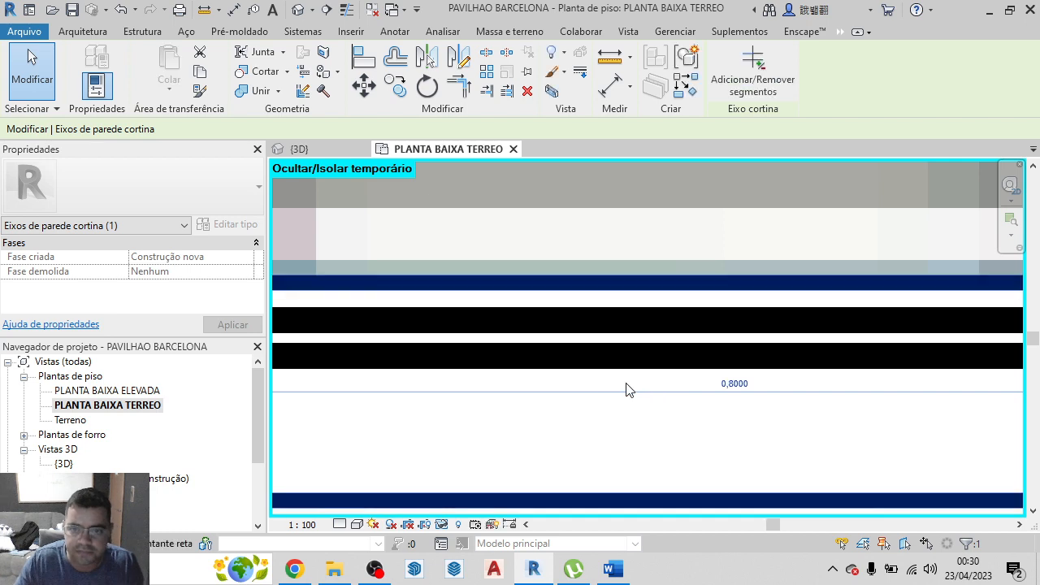
scroll(636, 385, "down", 8)
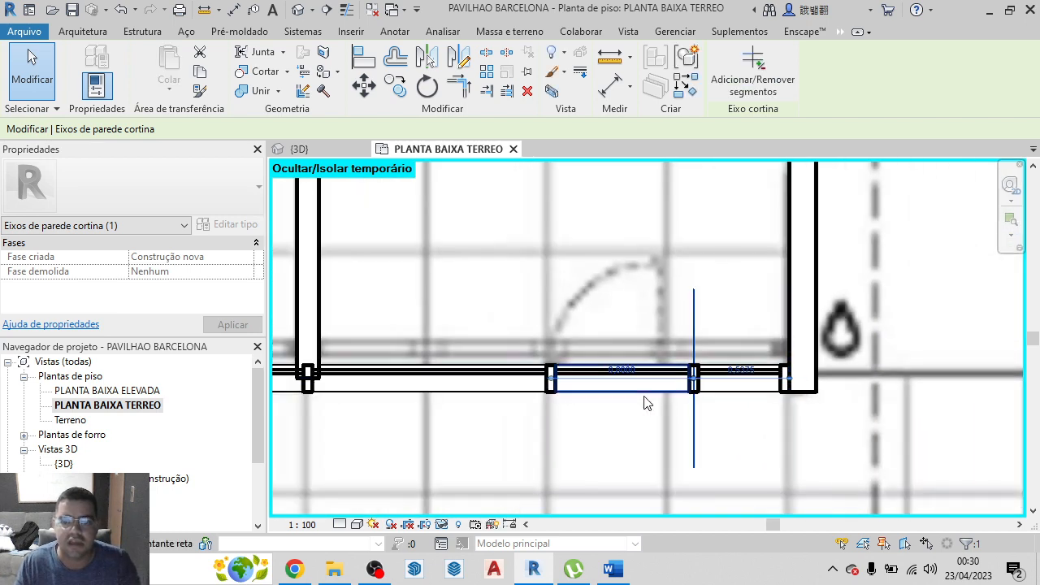
key("Escape")
scroll(653, 389, "down", 2)
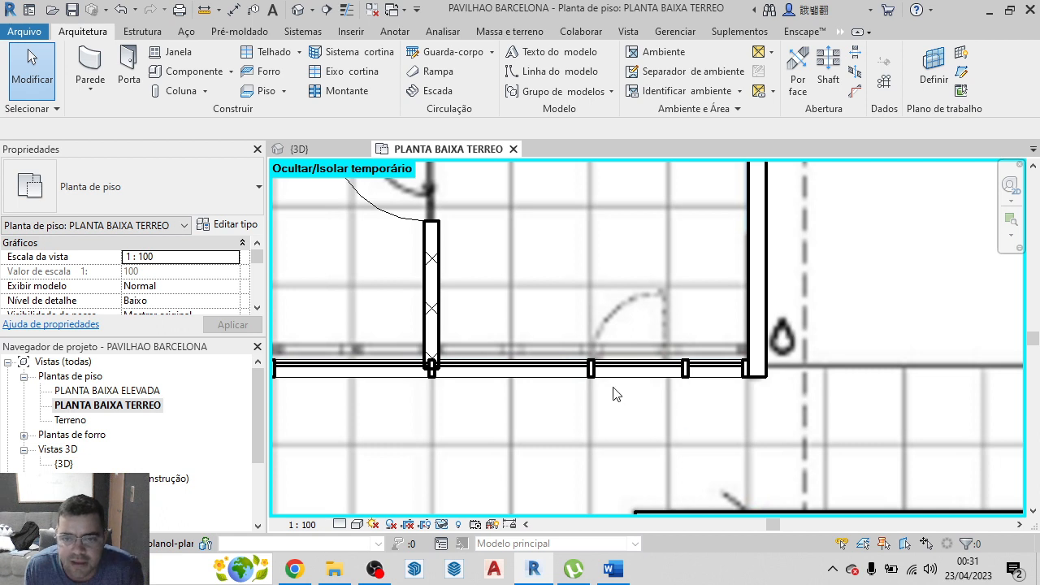
Start loading a door family and browse from the desktop through Nova pasta to the folder Famílias de Porta-20230329T202743Z-001
scroll(616, 394, "down", 1)
scroll(681, 379, "down", 1)
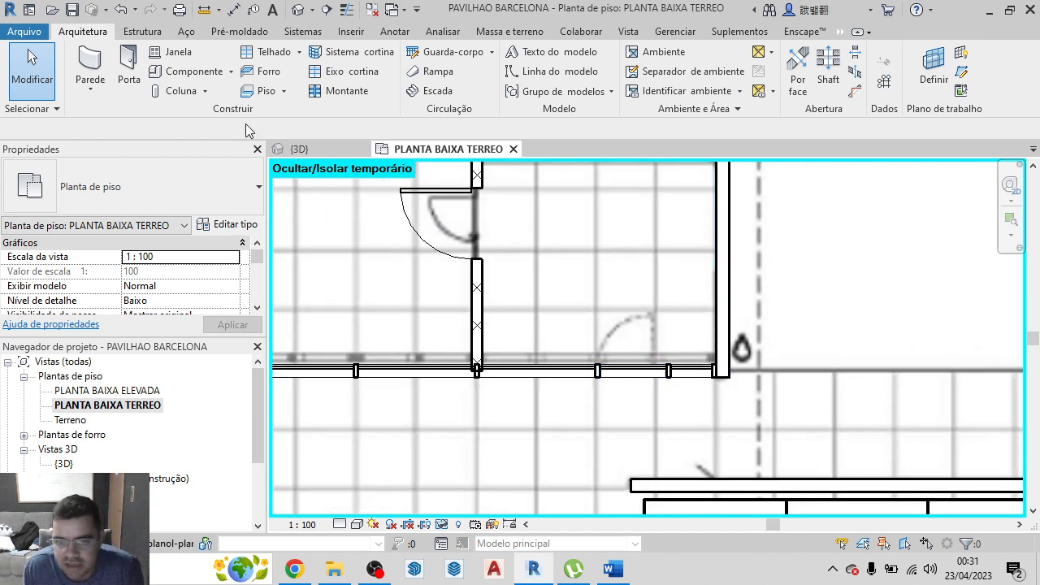
left_click(132, 77)
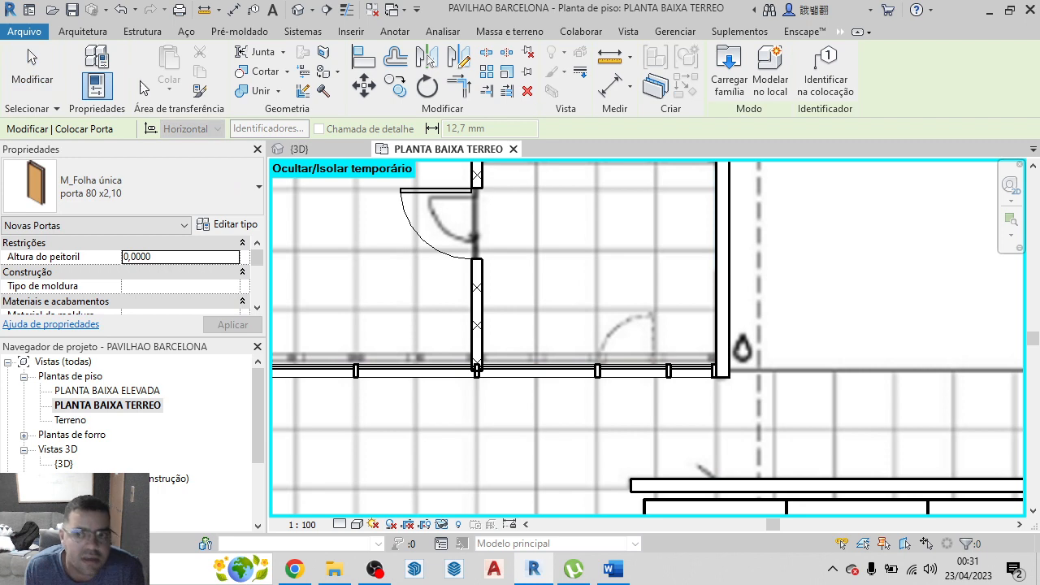
left_click(733, 81)
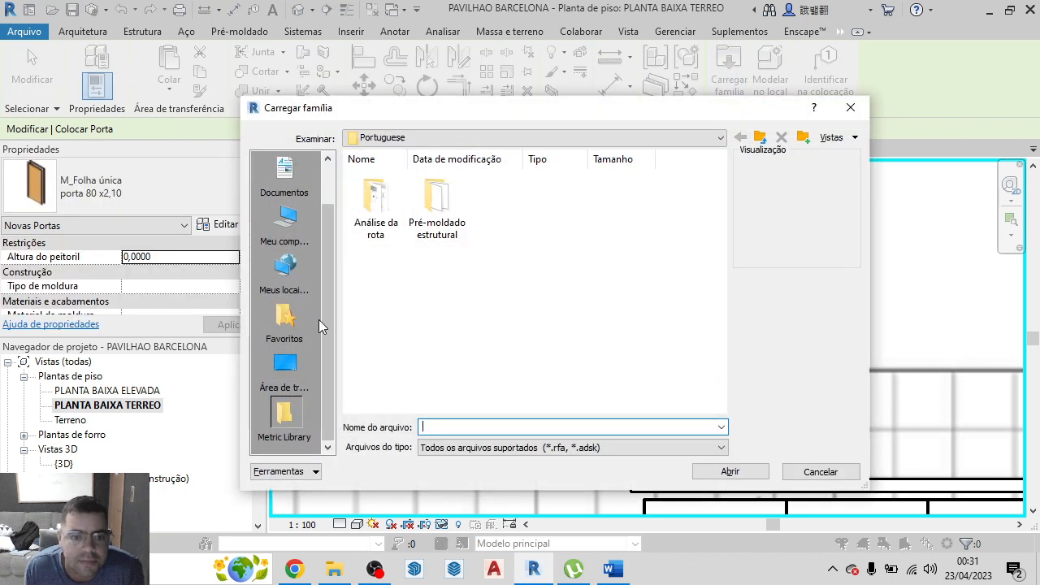
left_click(286, 367)
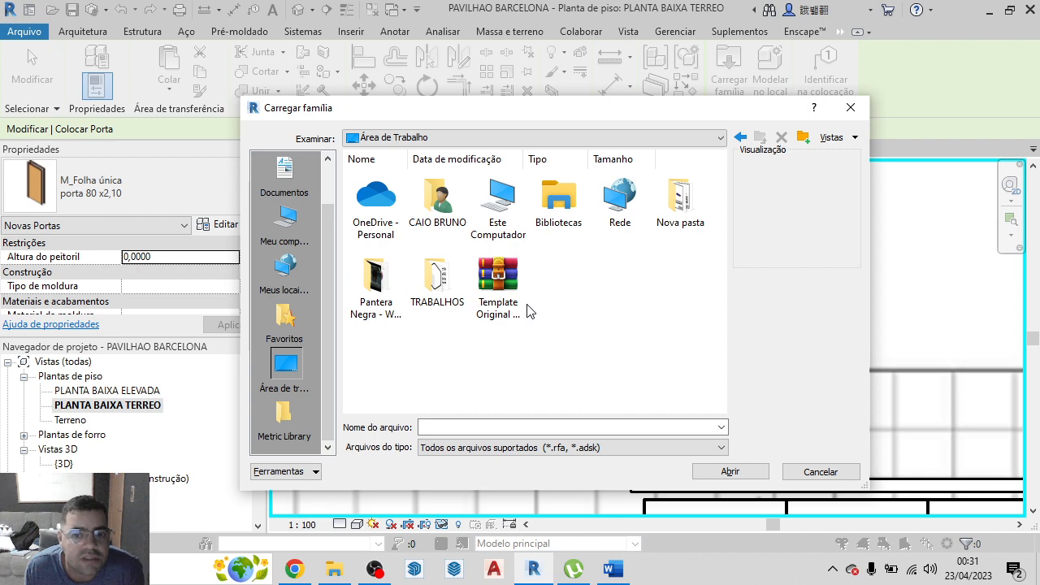
double_click(687, 221)
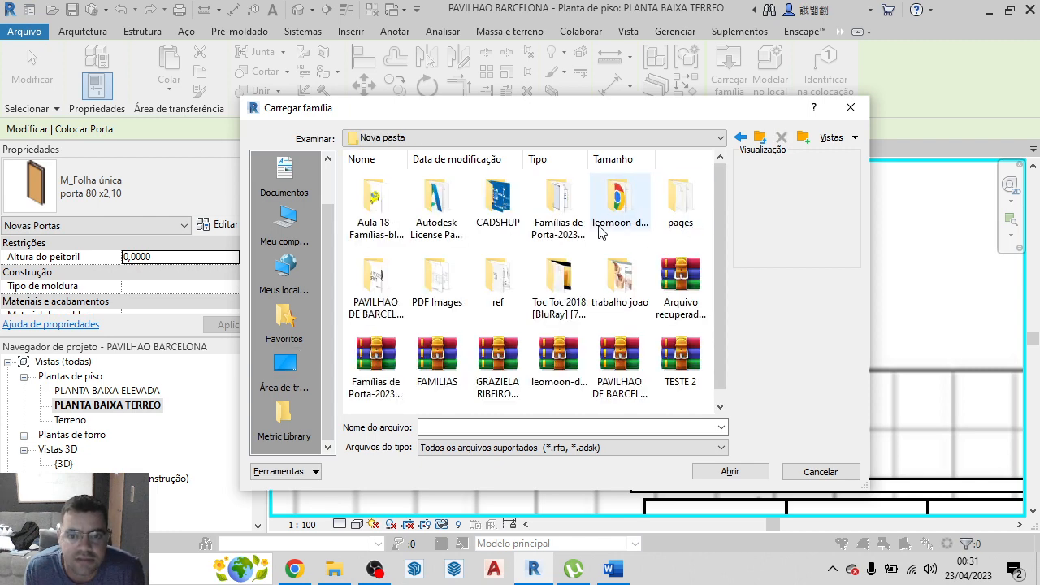
double_click(558, 207)
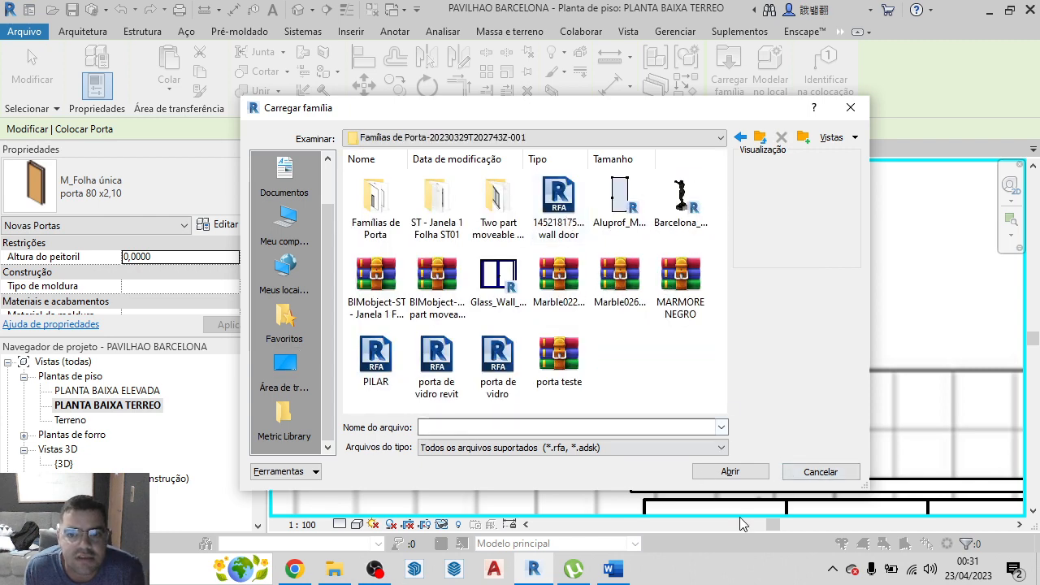
Try to load Aluprof_MB-EXPO_I_Alu_Door-Sgl-Swing-Door_ENG_R-00355.rfa as a door family
left_click(628, 205)
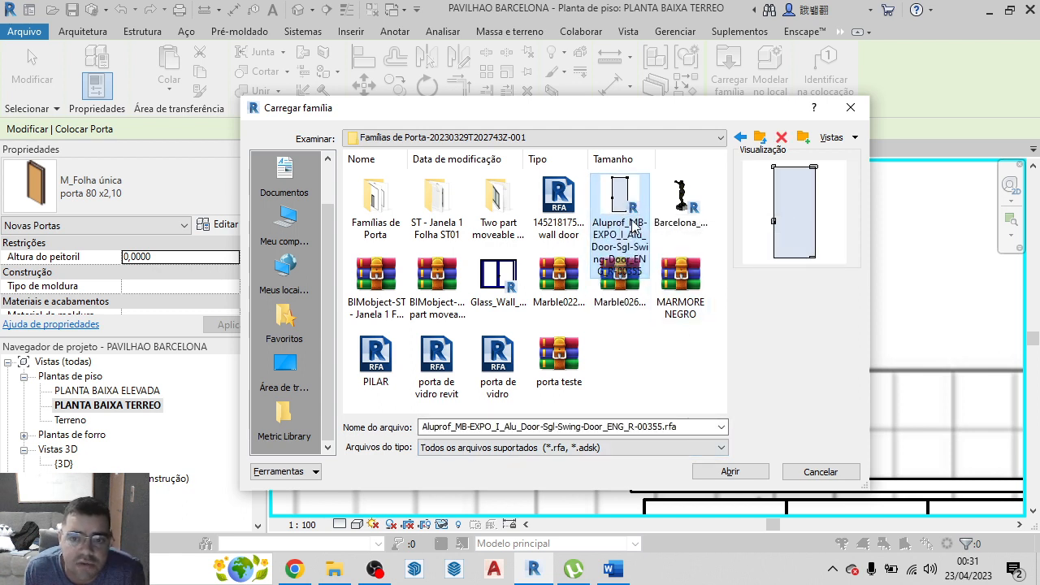
left_click(642, 213)
left_click(731, 473)
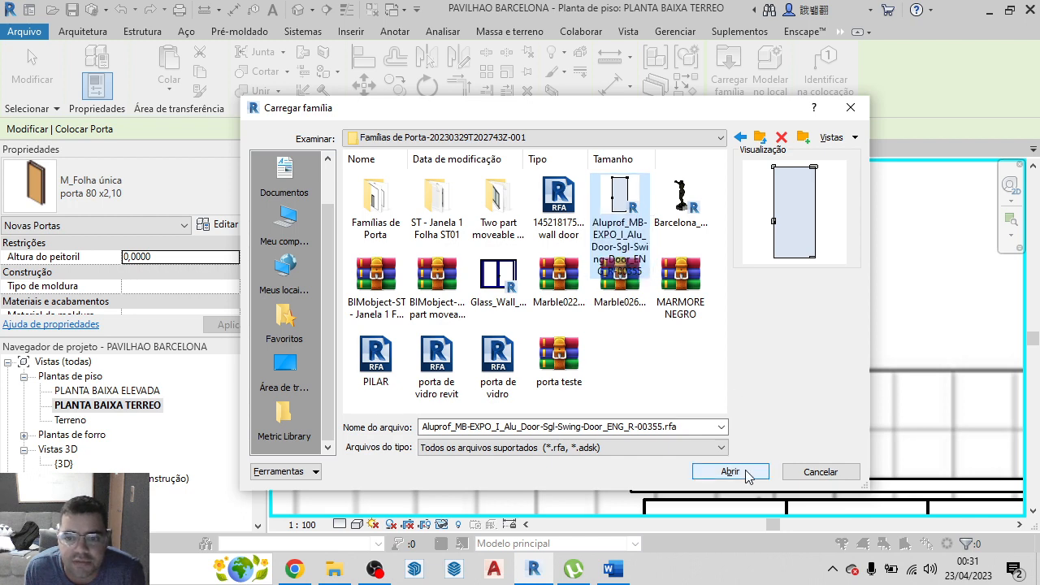
left_click(731, 472)
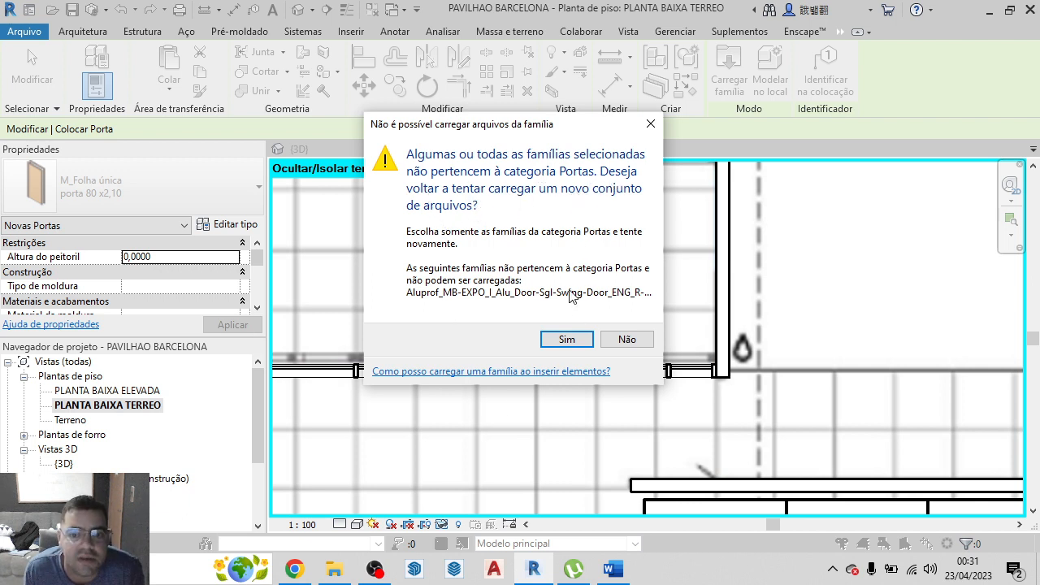
left_click(567, 340)
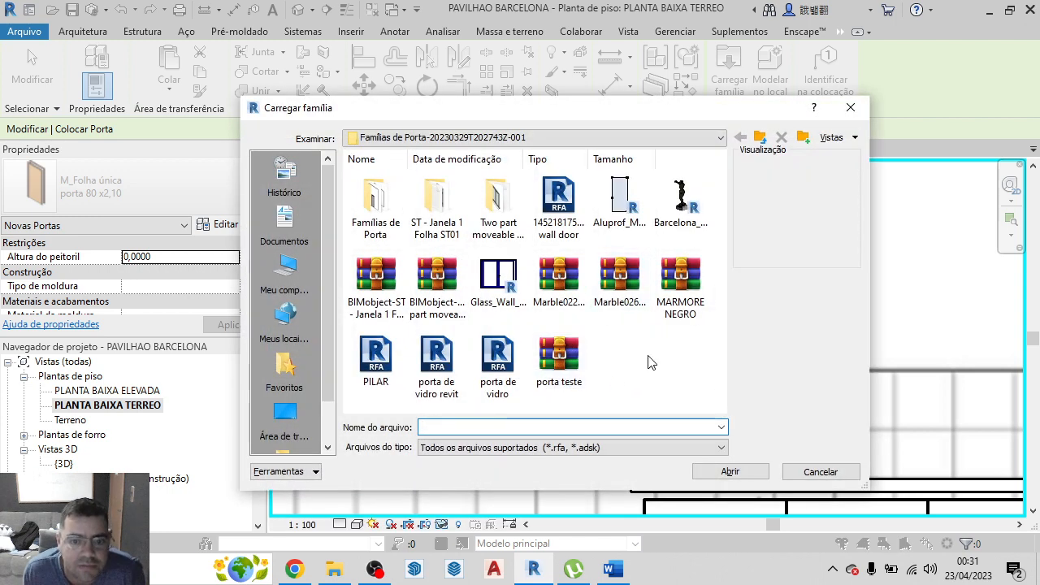
Load the door family porta de vidro.rfa as the door type for placement and switch to the 3D view of the glazed wall
left_click(502, 394)
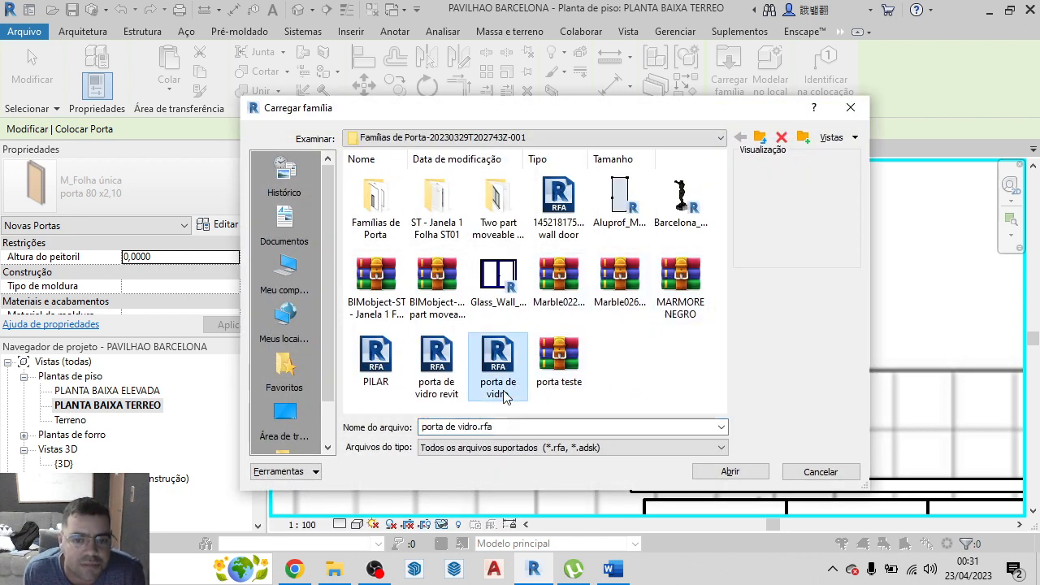
left_click(764, 476)
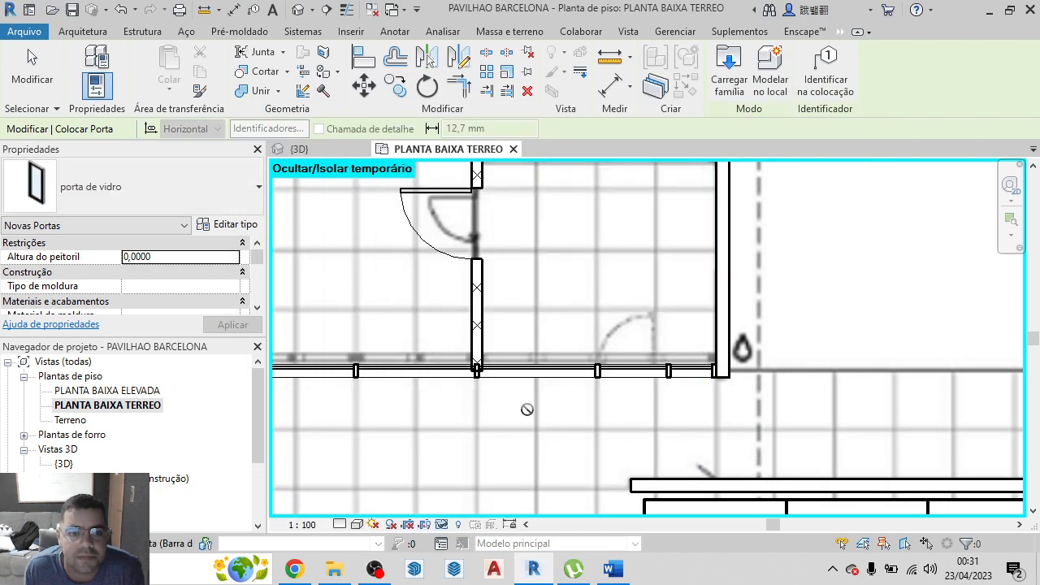
left_click(131, 187)
left_click(130, 188)
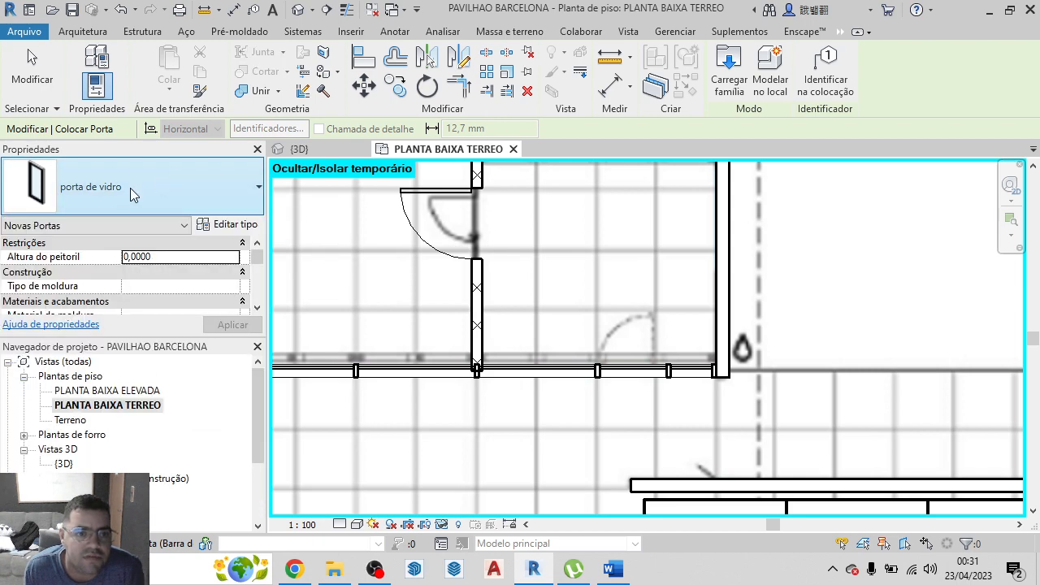
left_click(339, 154)
scroll(334, 223, "down", 2)
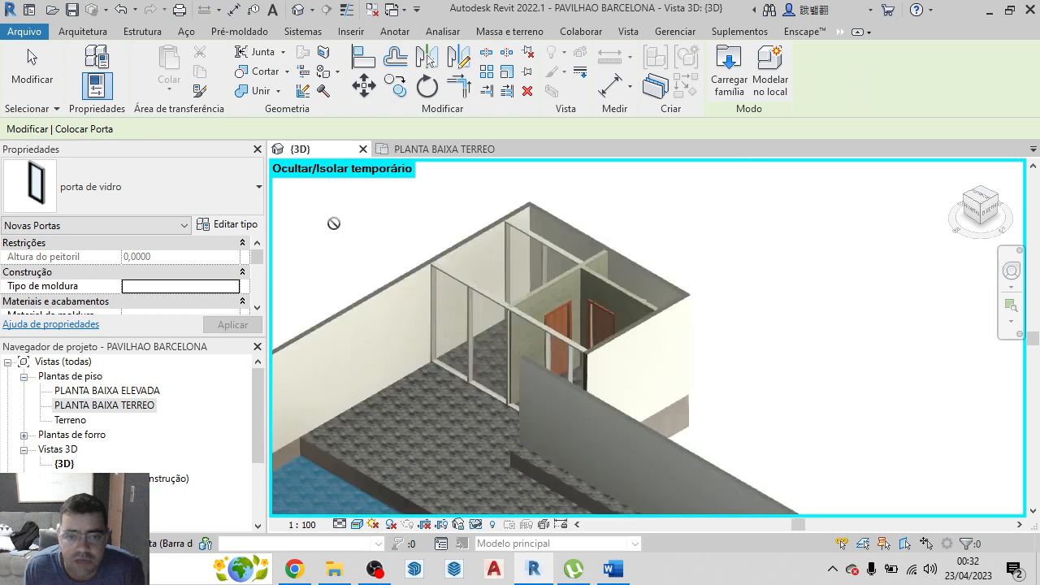
Leave door placement and temporarily hide the PAREDE BRANCA 15CM wall standing in front of the glazed wall
scroll(468, 293, "up", 5)
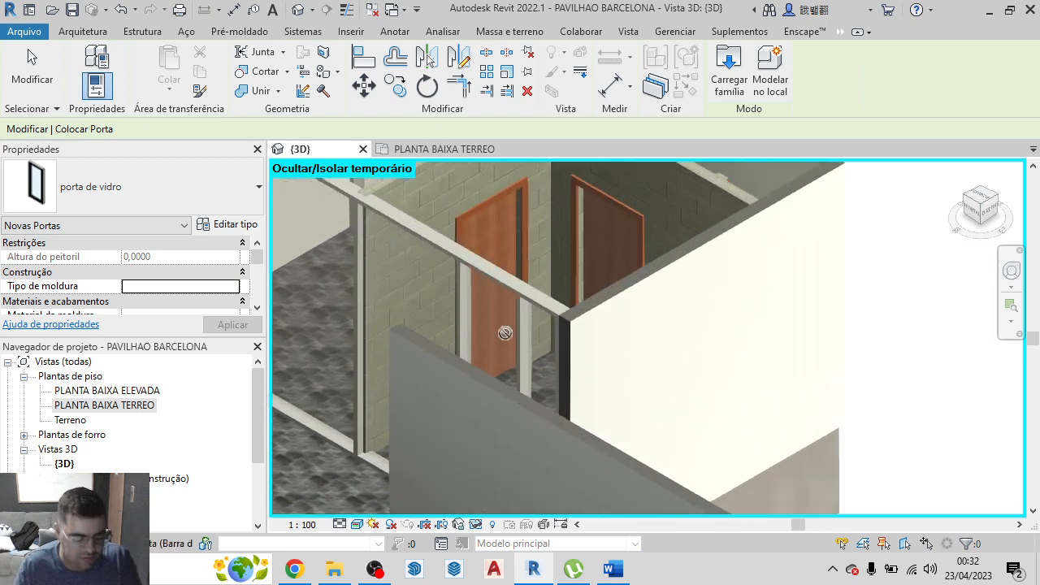
key("Escape")
key("Escape")
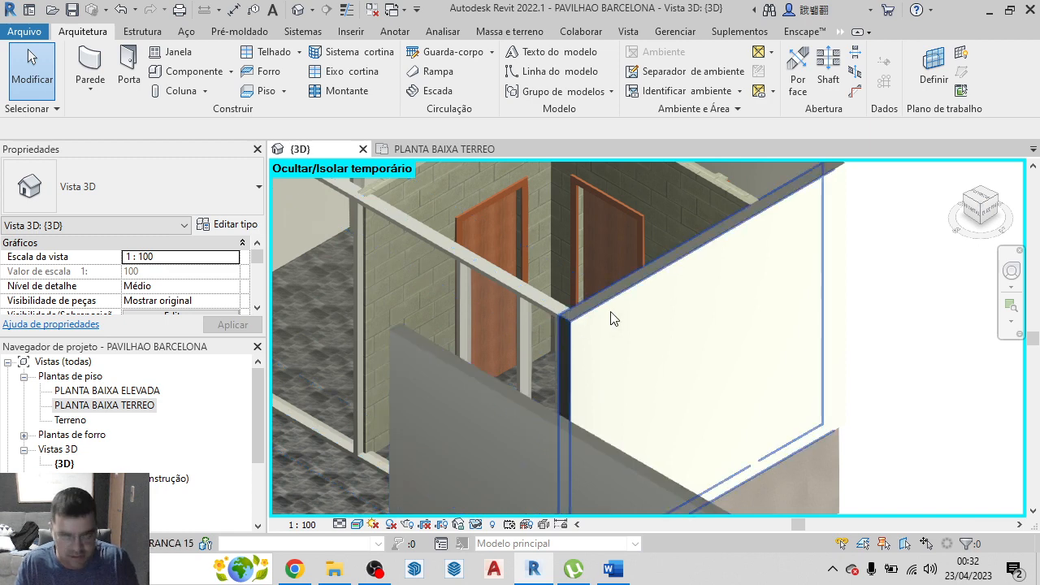
left_click(983, 219)
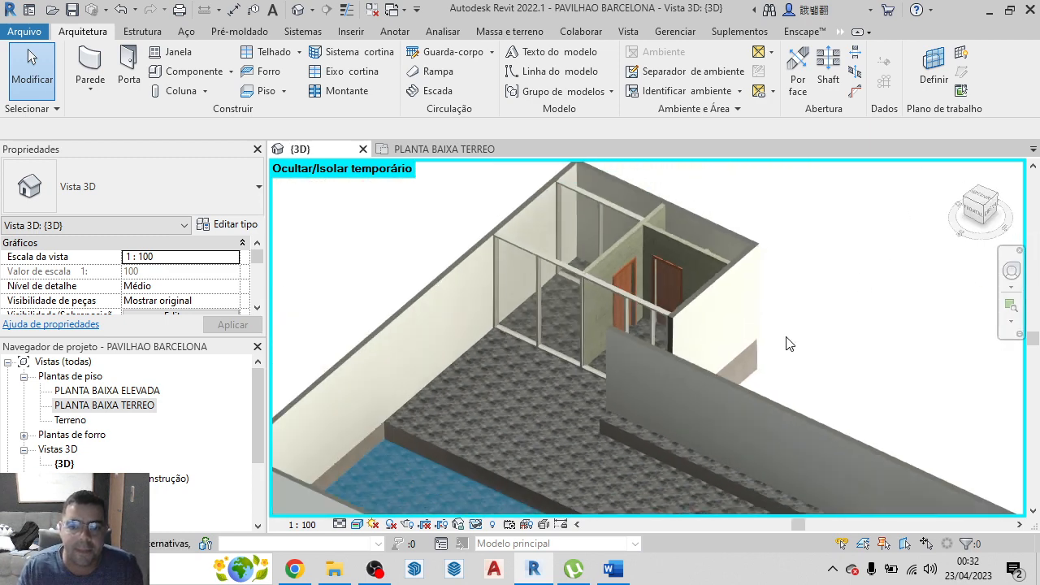
left_click_drag(976, 211, 994, 212)
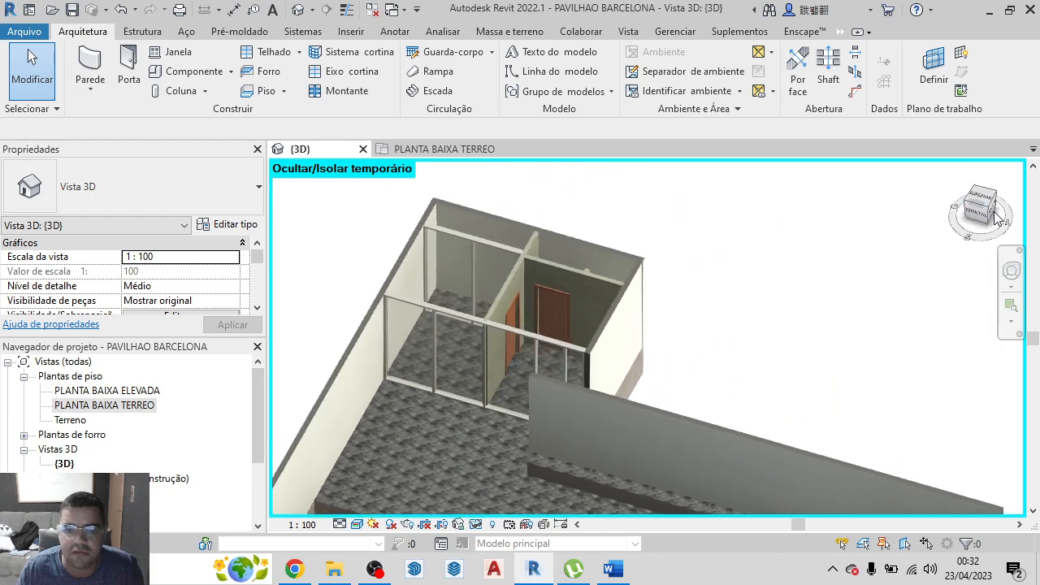
left_click(995, 217)
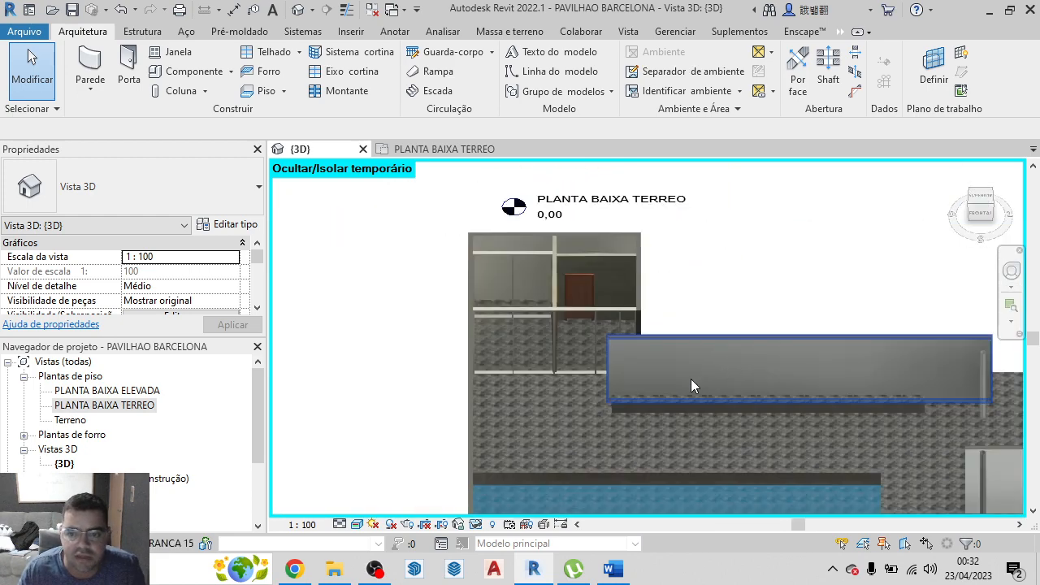
scroll(674, 366, "up", 3)
left_click(597, 343)
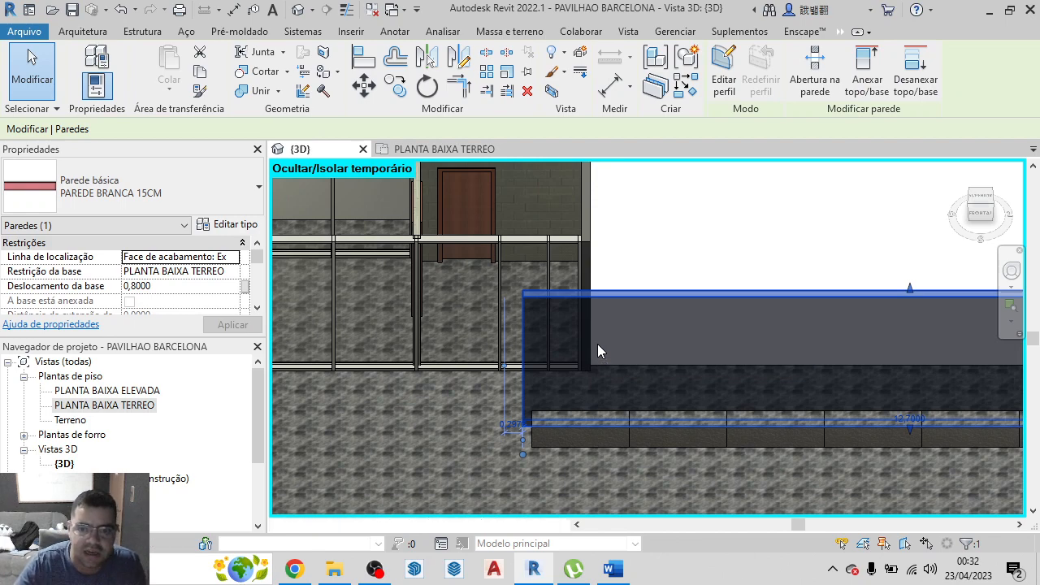
key("Escape")
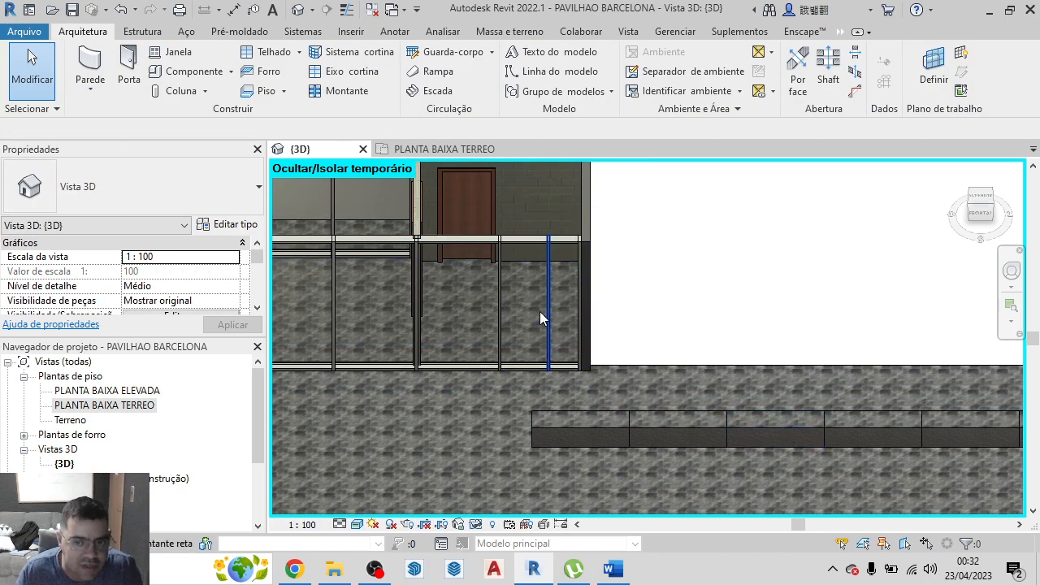
Unpin the Envidraçado curtain panel between the original and the copied grid line near the end of the glazed wall
scroll(529, 299, "up", 3)
left_click(526, 264)
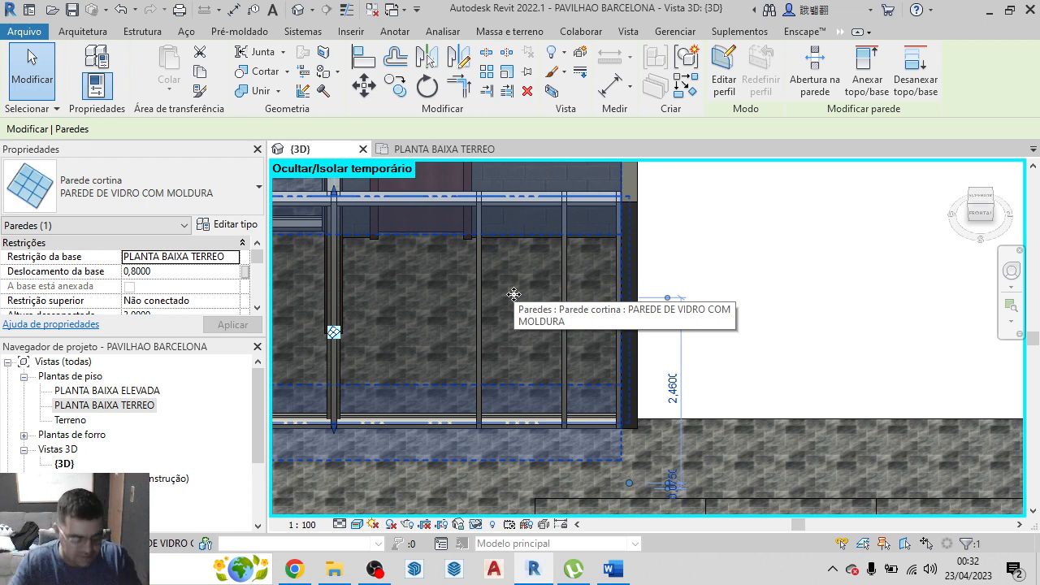
key("Tab")
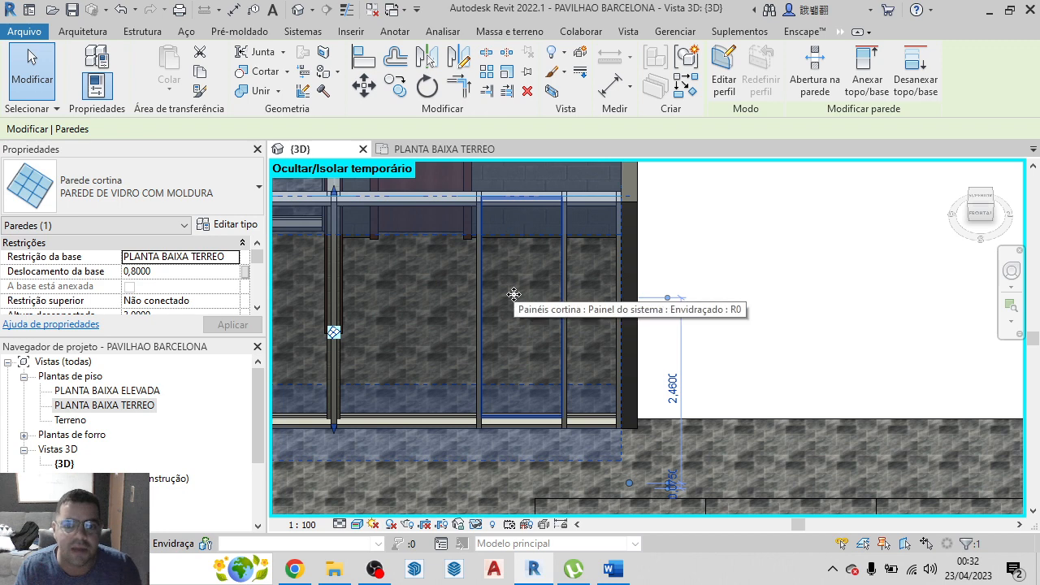
left_click(514, 294)
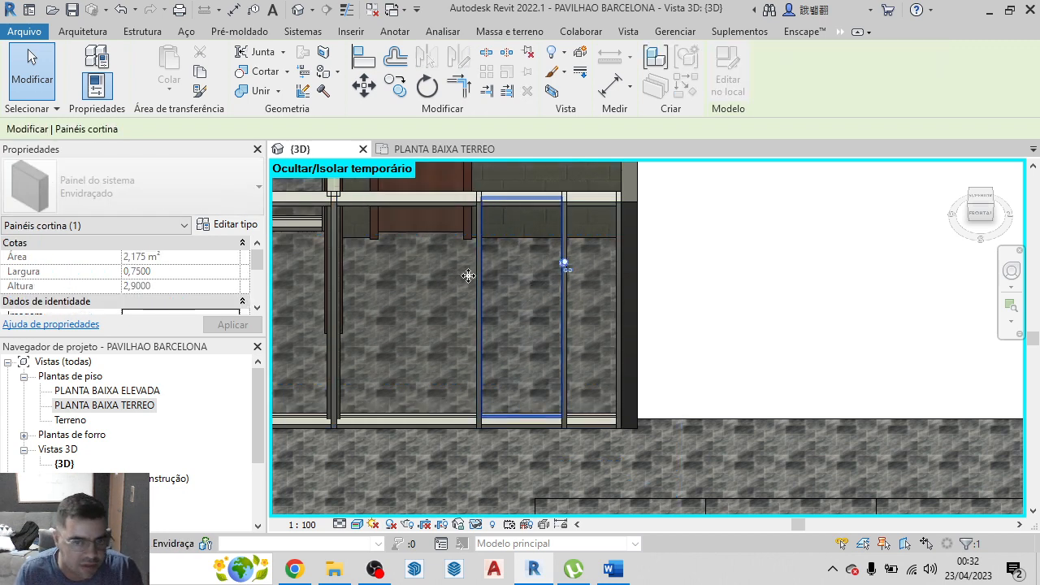
left_click(564, 265)
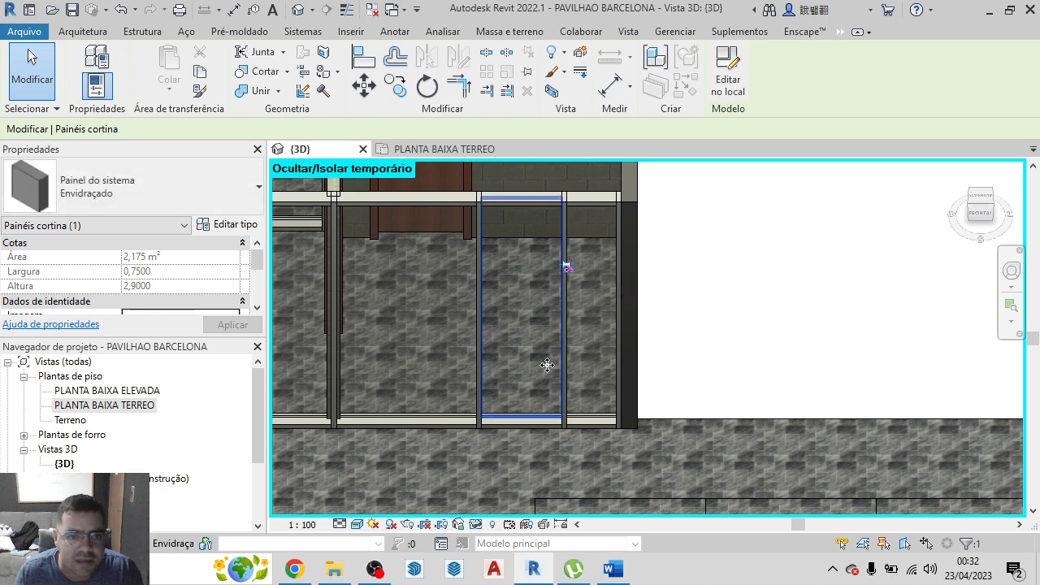
left_click(90, 32)
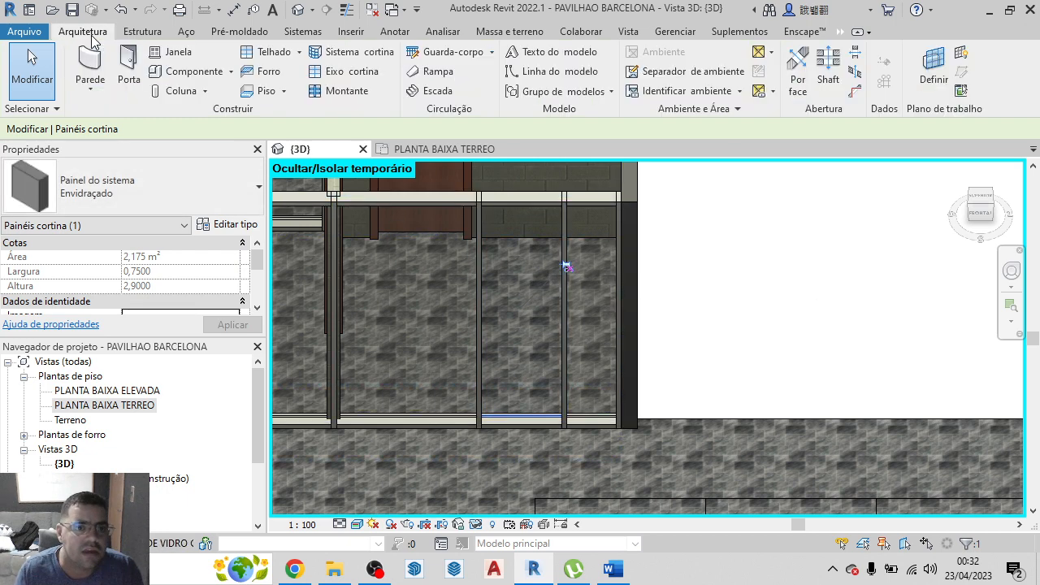
left_click(143, 38)
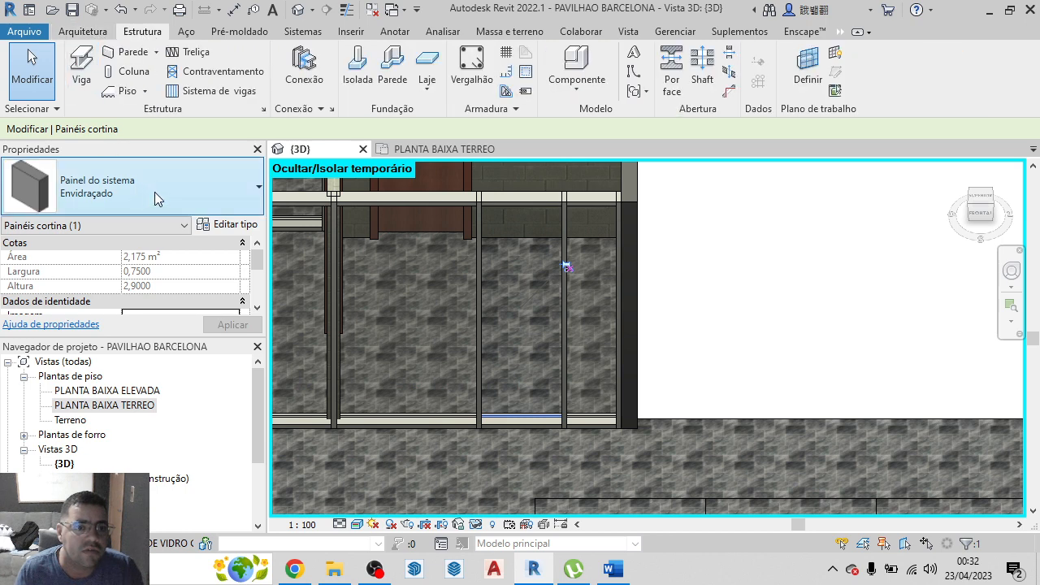
left_click(91, 34)
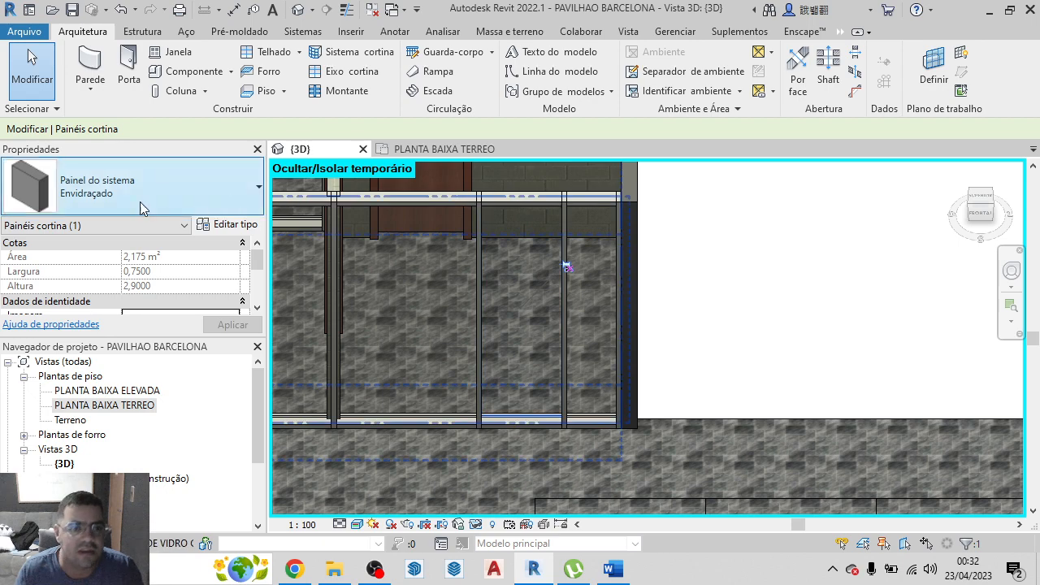
left_click(94, 69)
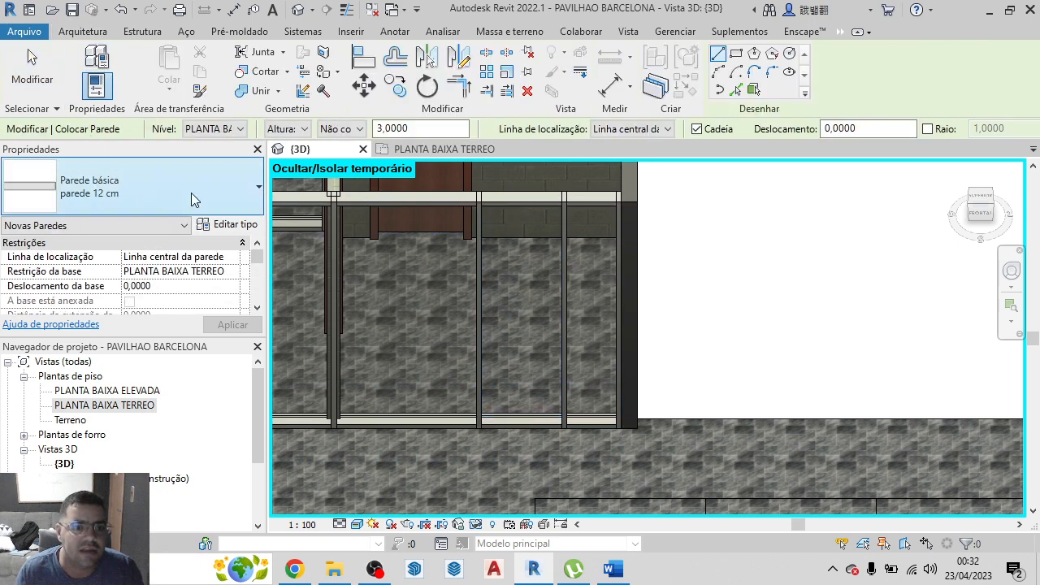
left_click(171, 179)
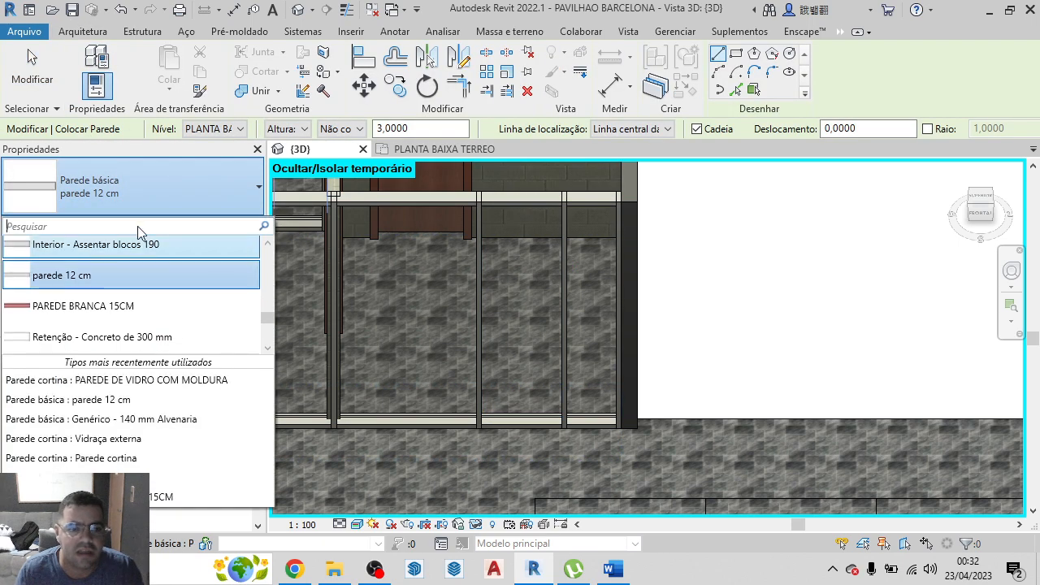
left_click(151, 199)
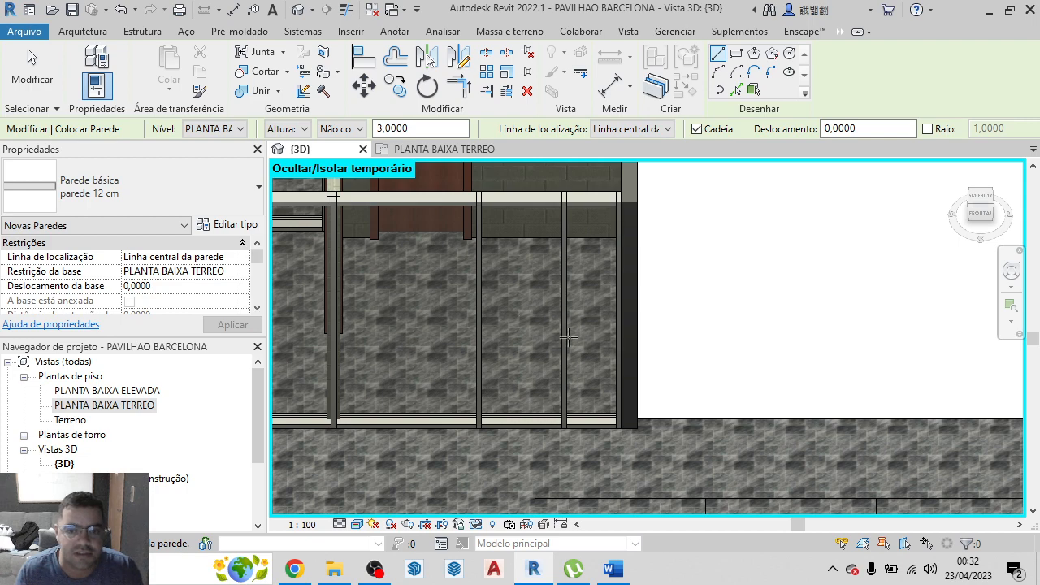
key("Escape")
Change the unpinned glass panel's type to the basic wall parede 12 cm
left_click(519, 294)
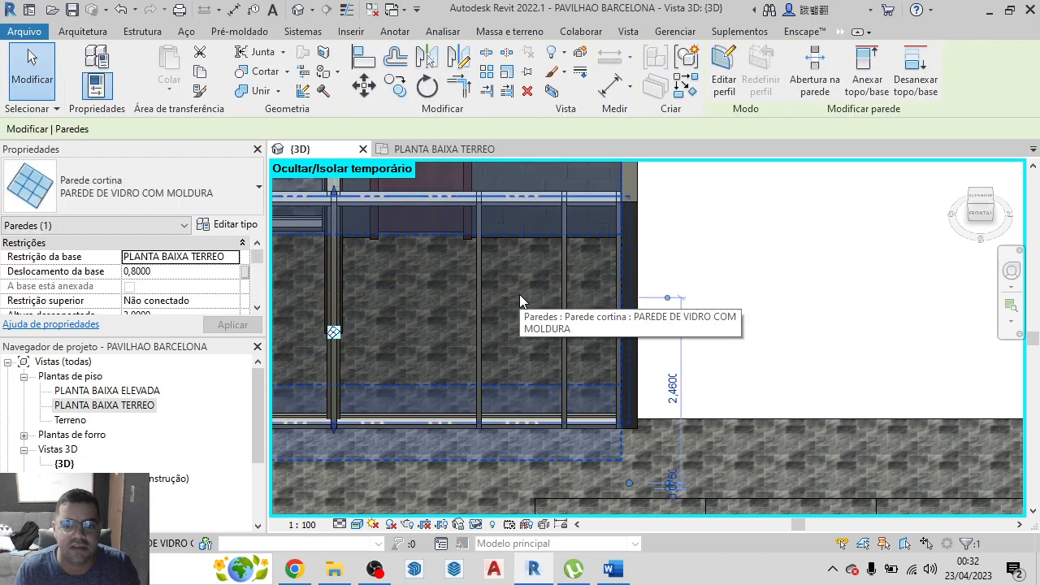
key("Tab")
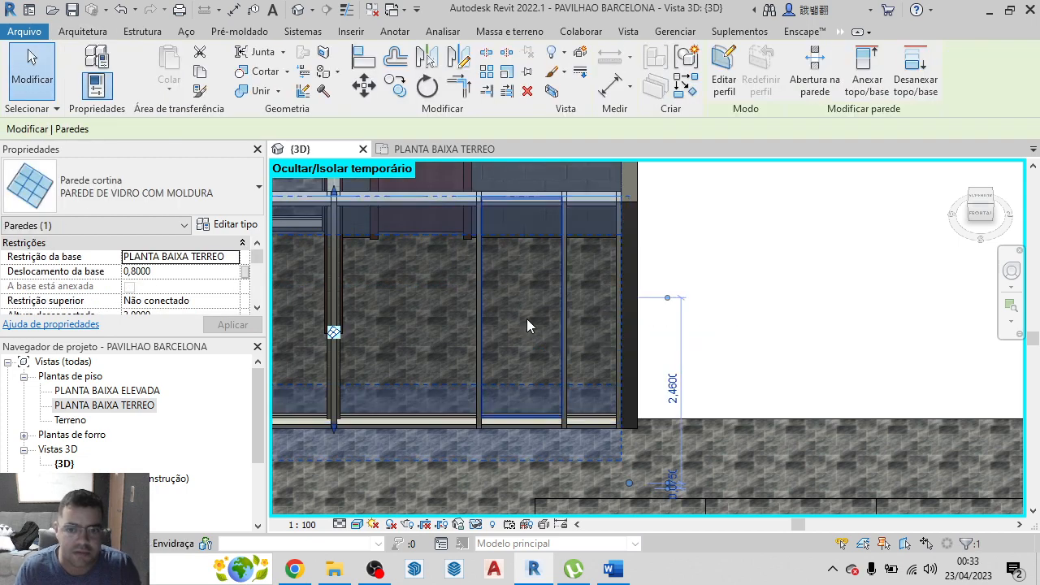
left_click(530, 303)
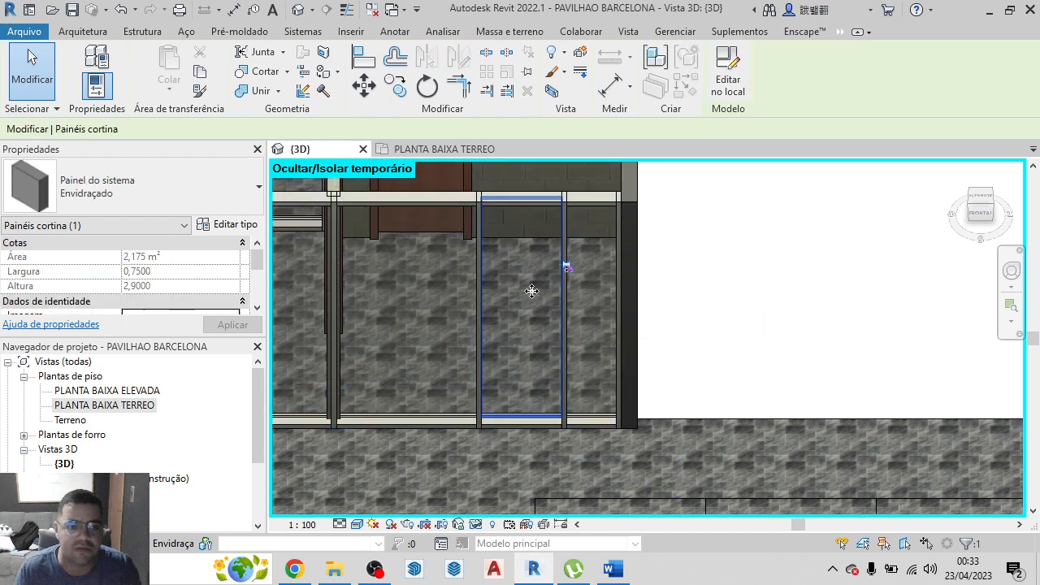
left_click(215, 187)
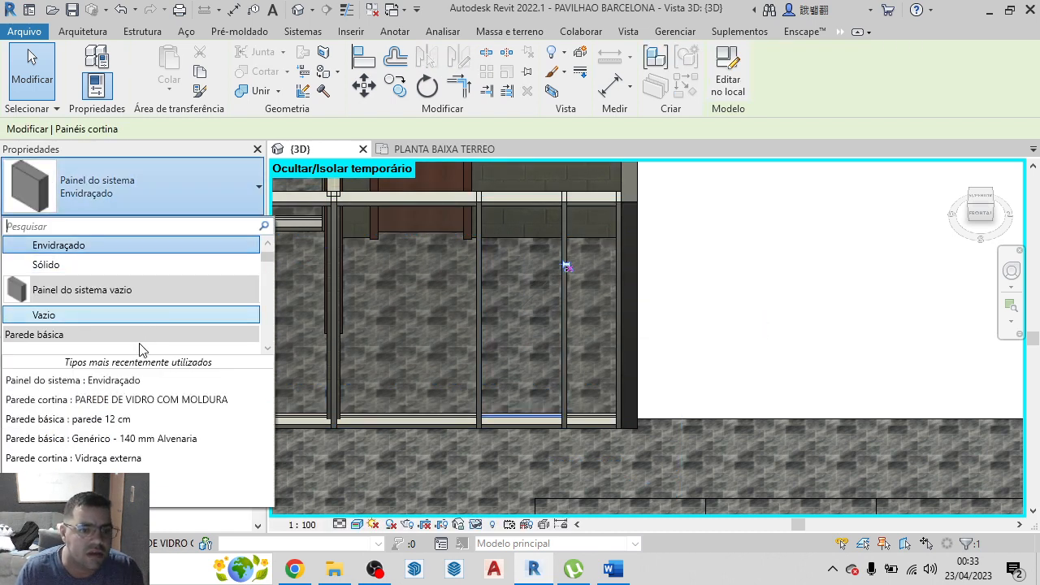
scroll(139, 349, "down", 1)
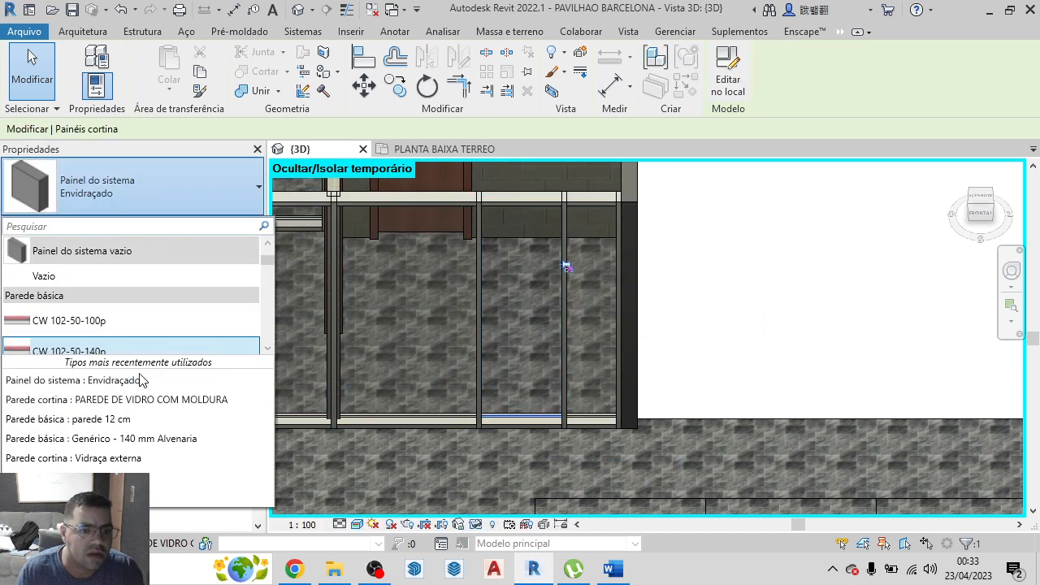
left_click(114, 420)
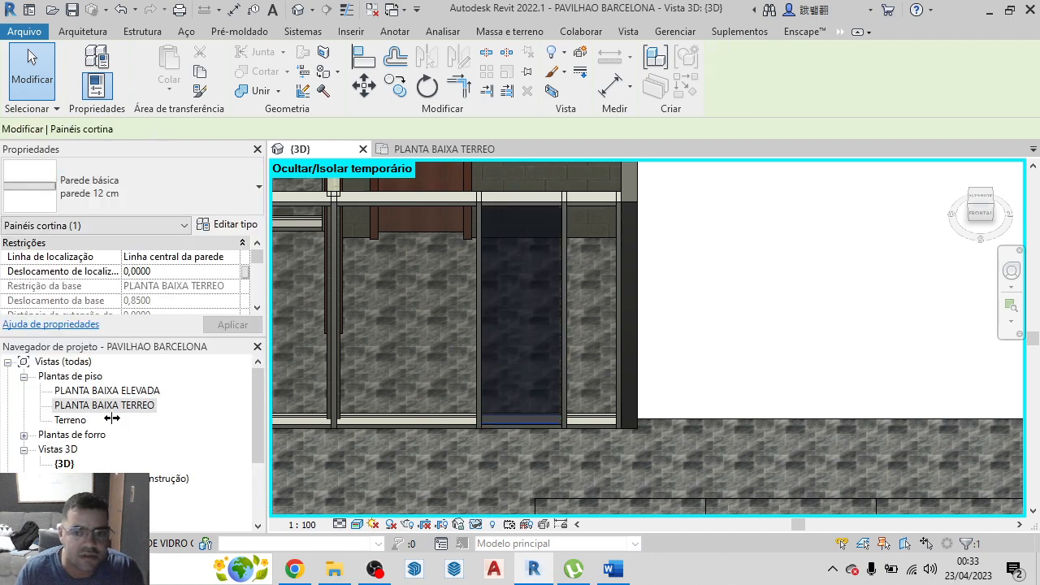
left_click(731, 312)
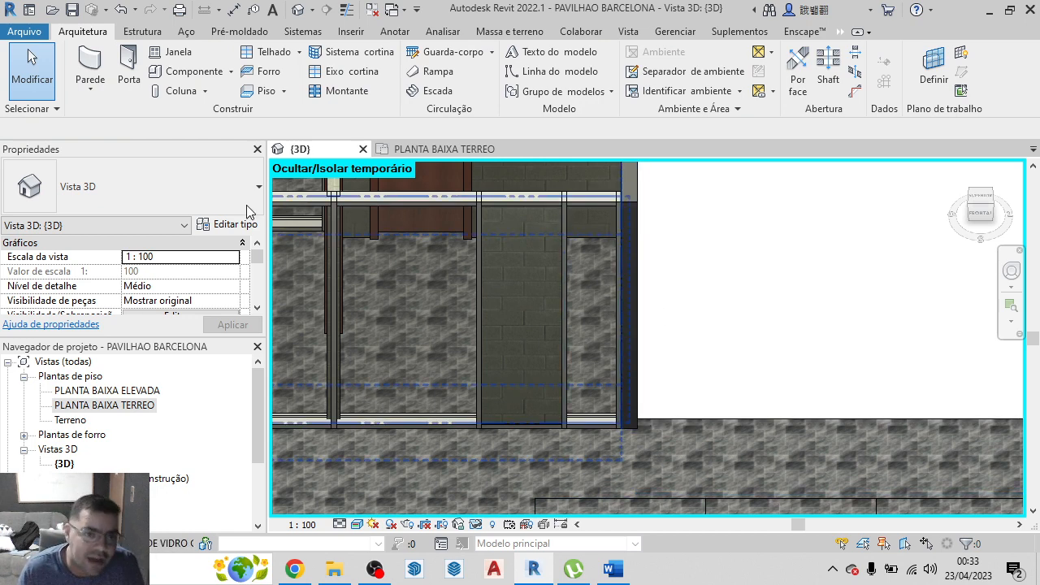
Start placing a door of type porta de vidro over the parede 12 cm panel in the glazed wall
left_click(128, 81)
left_click(156, 193)
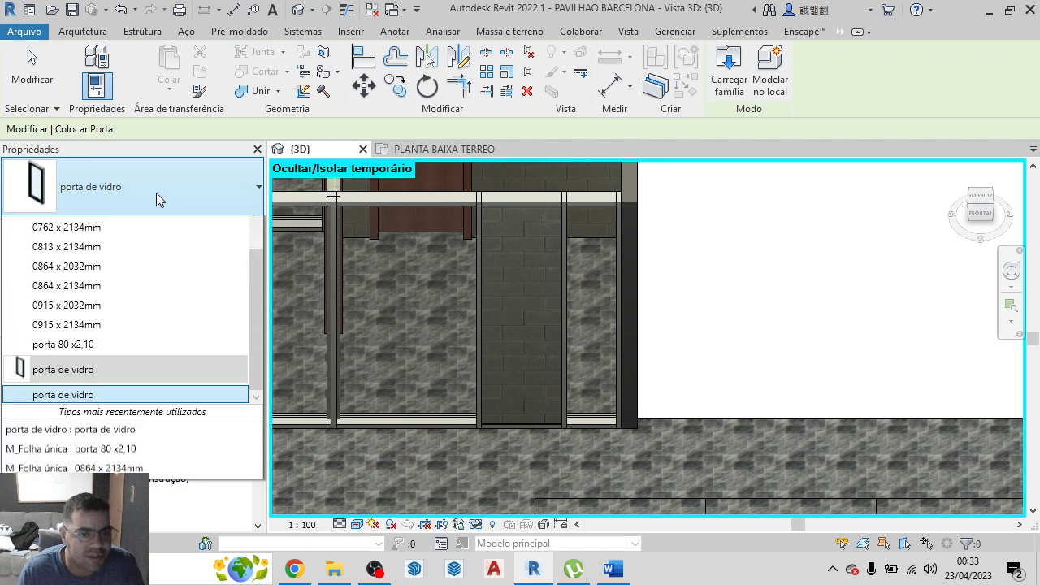
left_click(156, 193)
left_click(156, 193)
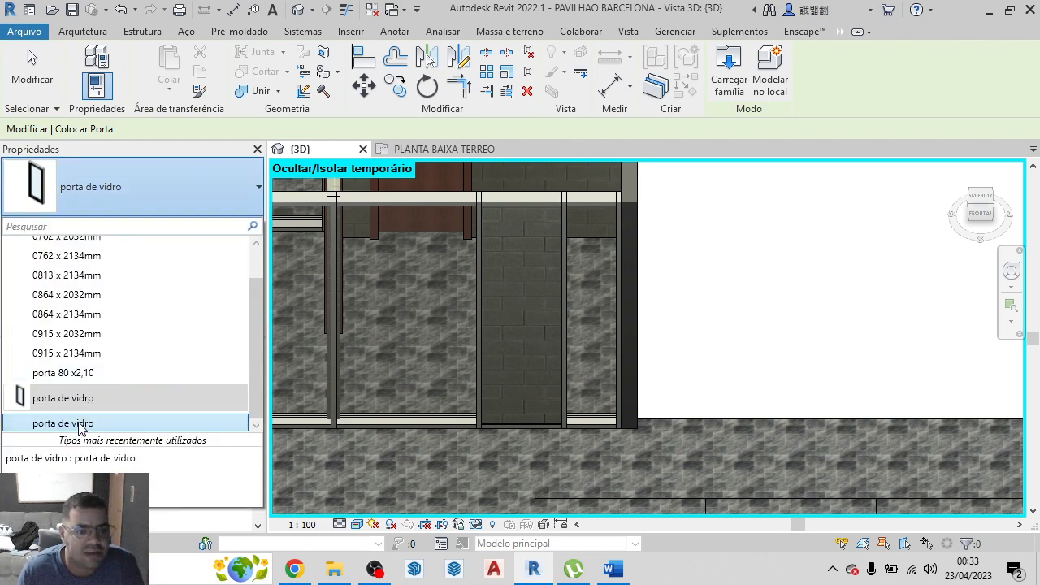
left_click(82, 423)
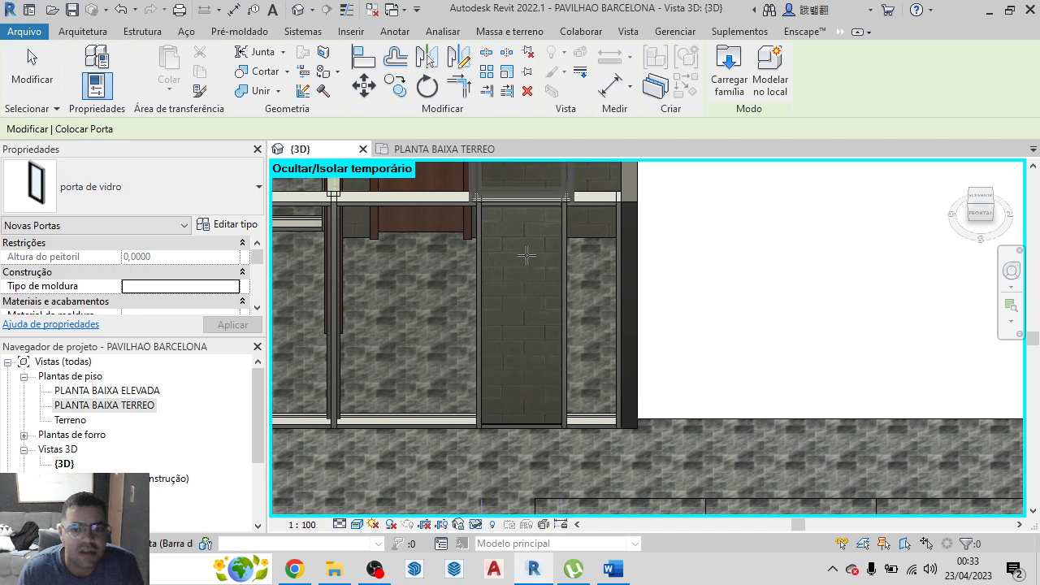
scroll(525, 257, "up", 3)
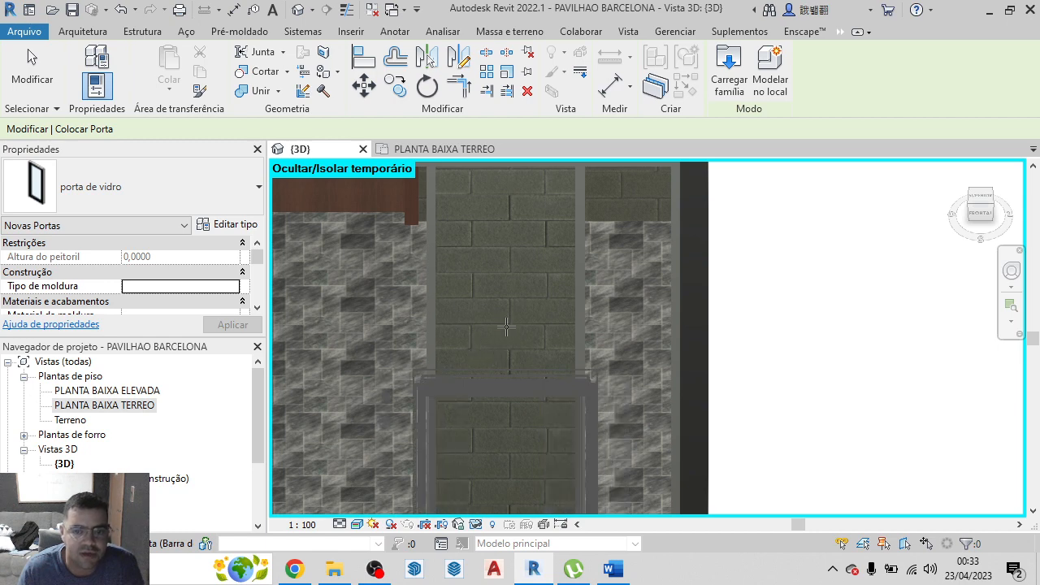
scroll(512, 343, "down", 3)
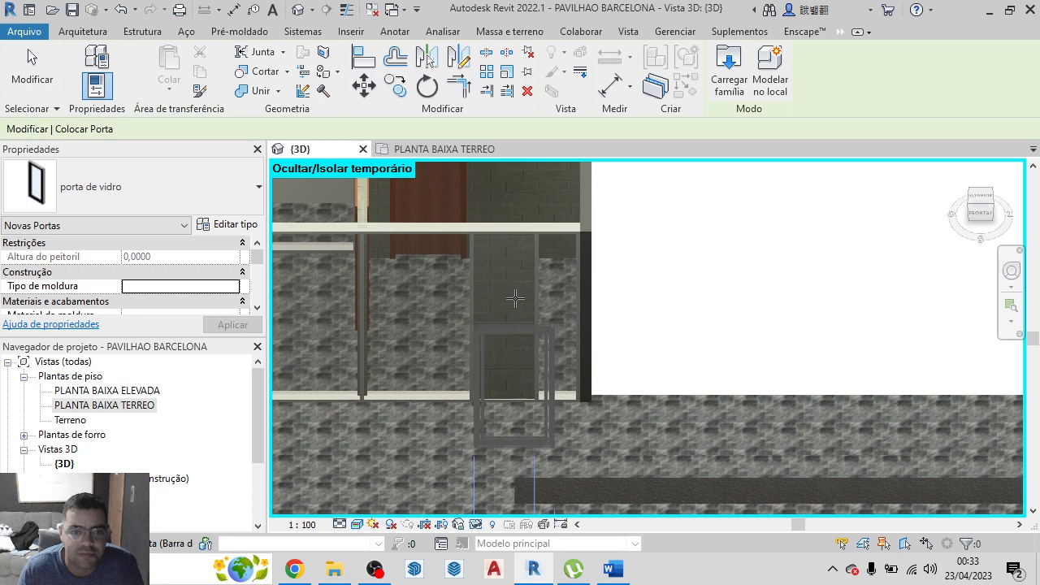
Duplicate the porta de vidro door type under the name porta de vidro 2
left_click(233, 228)
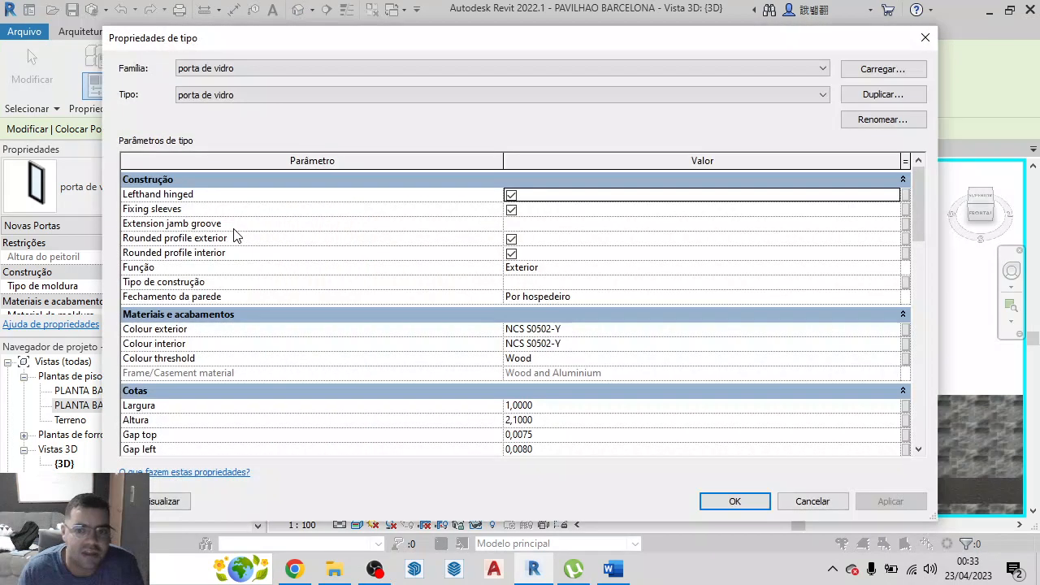
scroll(616, 378, "down", 3)
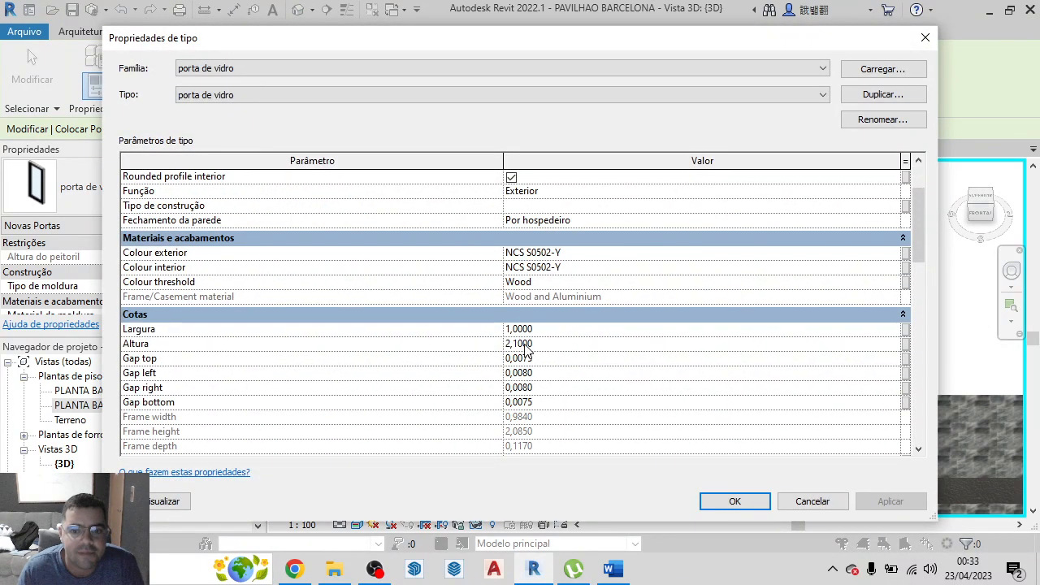
left_click(516, 331)
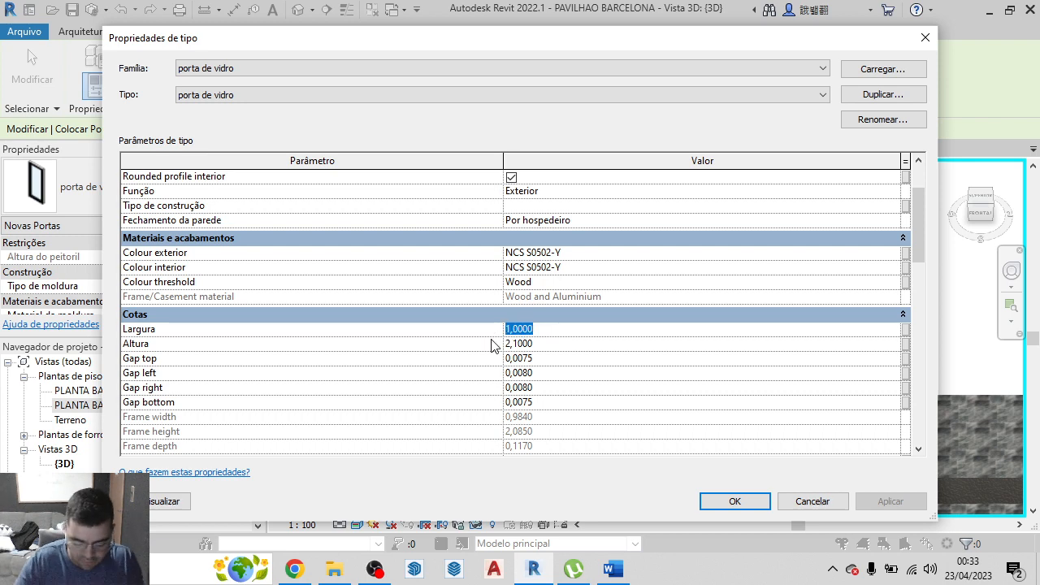
left_click(902, 96)
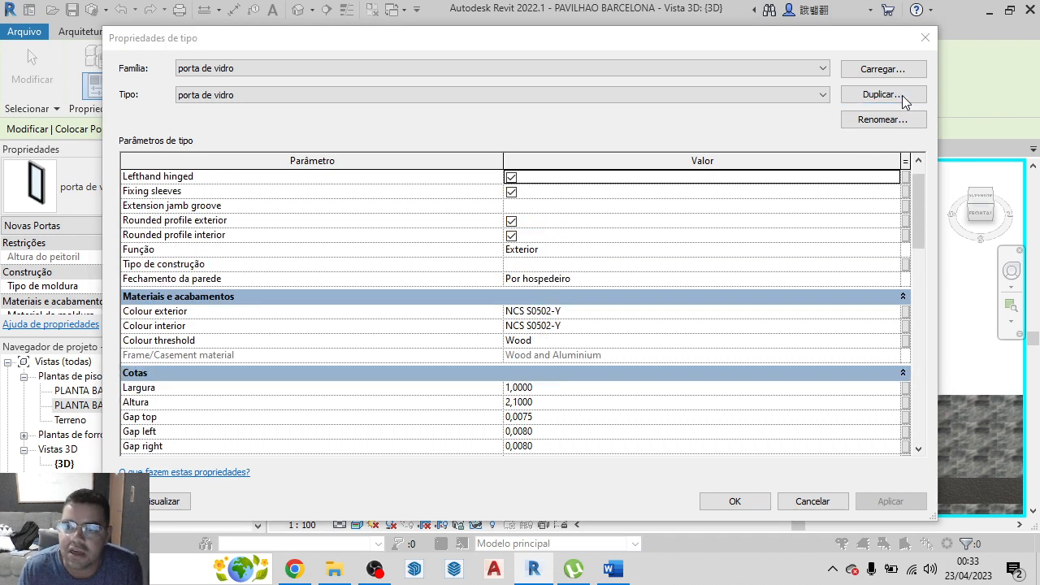
left_click(529, 269)
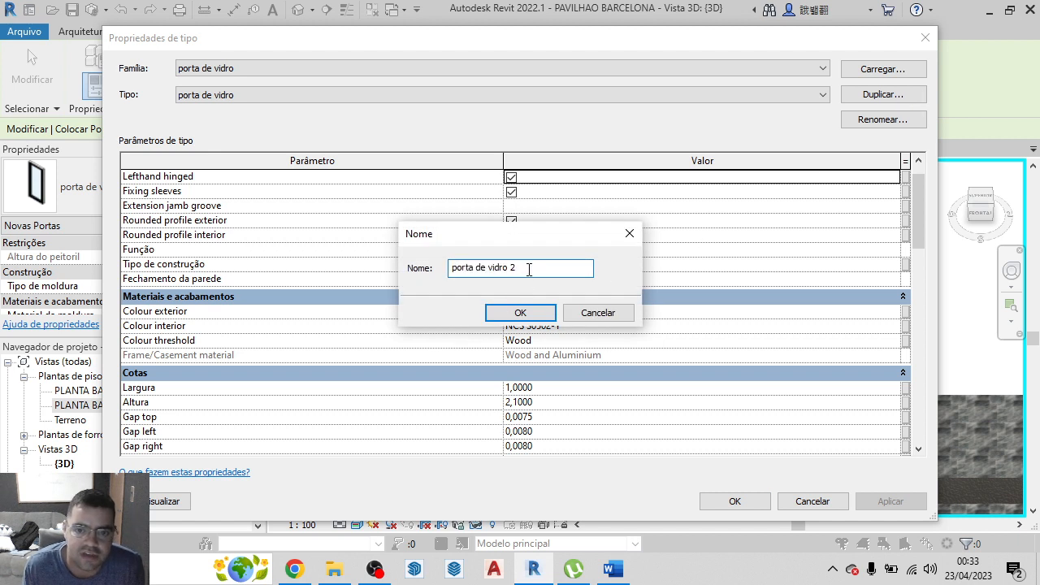
left_click(521, 313)
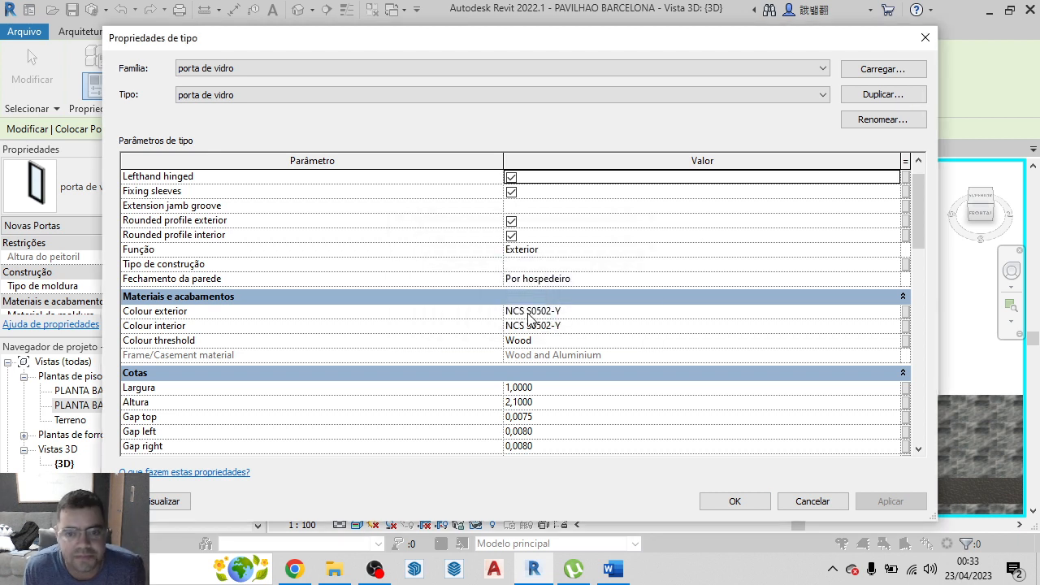
Set the porta de vidro 2 door type's width to 0,8 and its height to 3
left_click(537, 389)
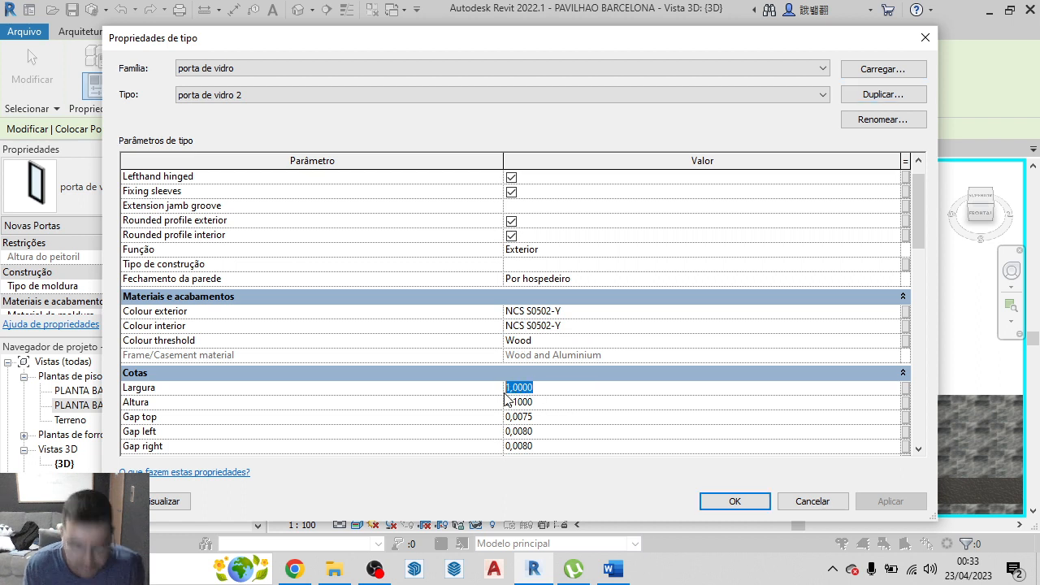
type("0,8")
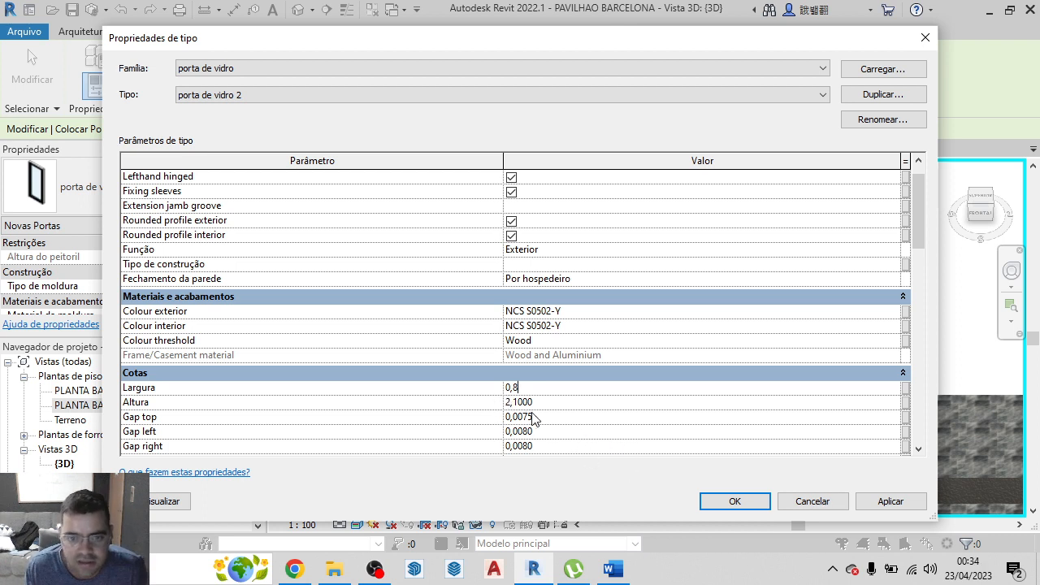
left_click(520, 402)
left_click_drag(534, 402, 503, 410)
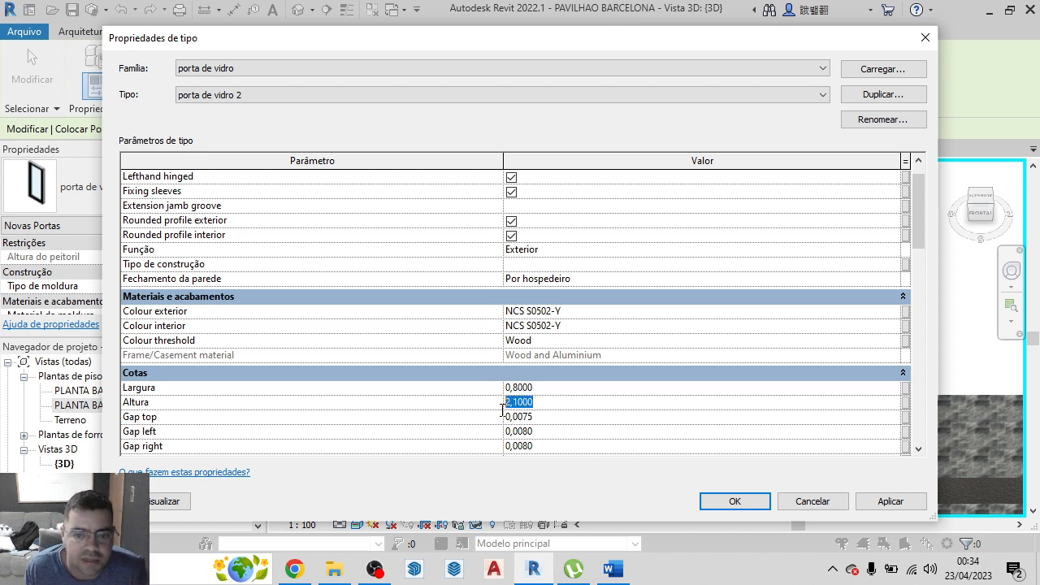
type("3")
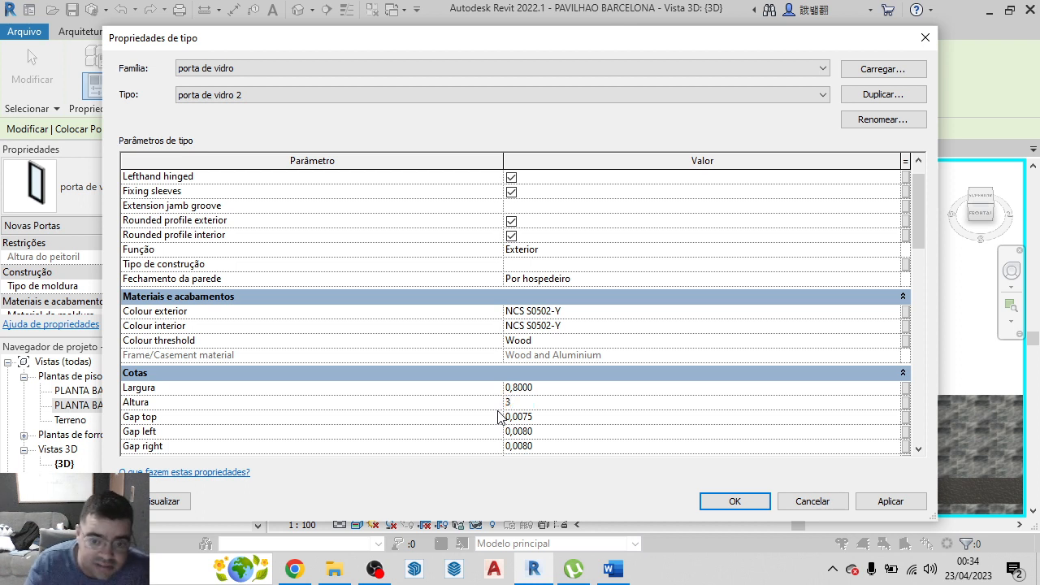
left_click(734, 501)
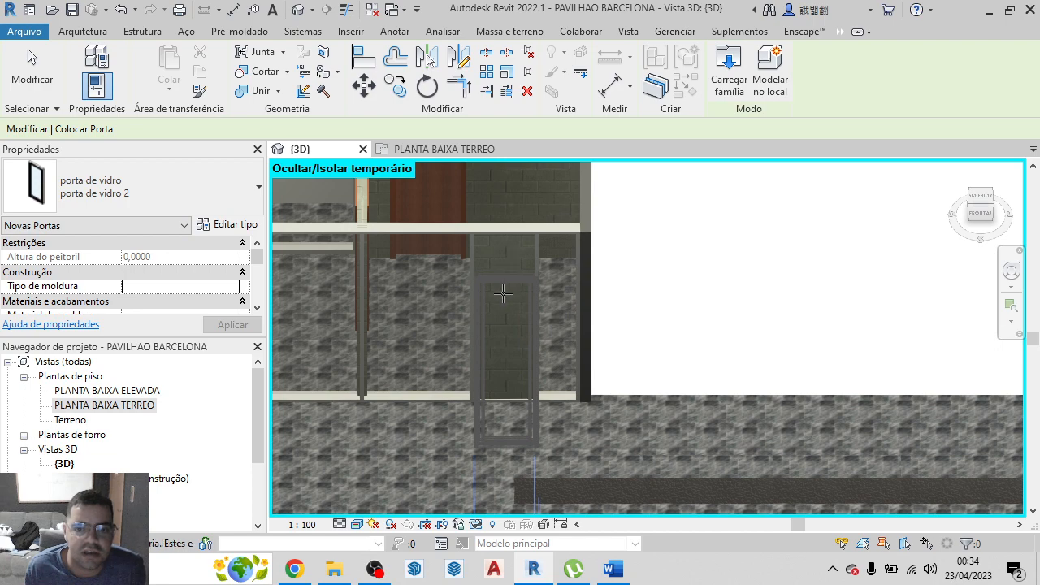
Place the porta de vidro 2 door in the parede 12 cm panel of the glazed wall
left_click(501, 365)
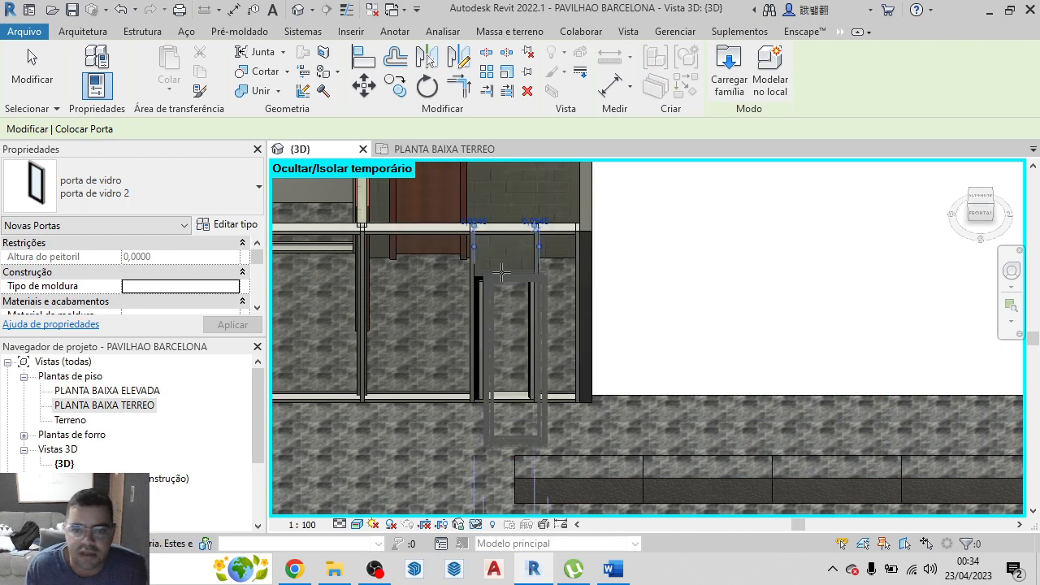
scroll(507, 305, "up", 3)
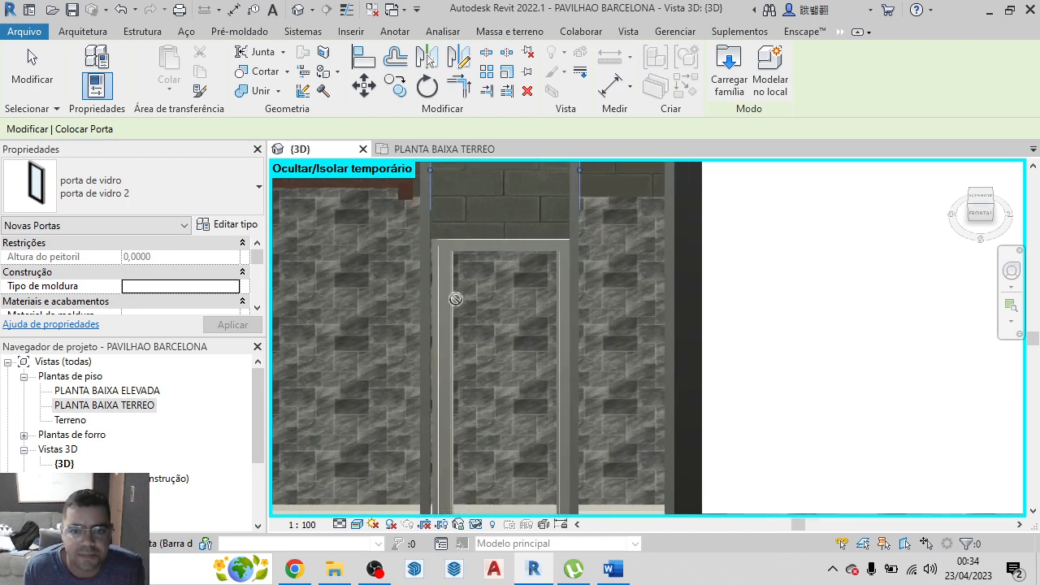
scroll(456, 299, "down", 2)
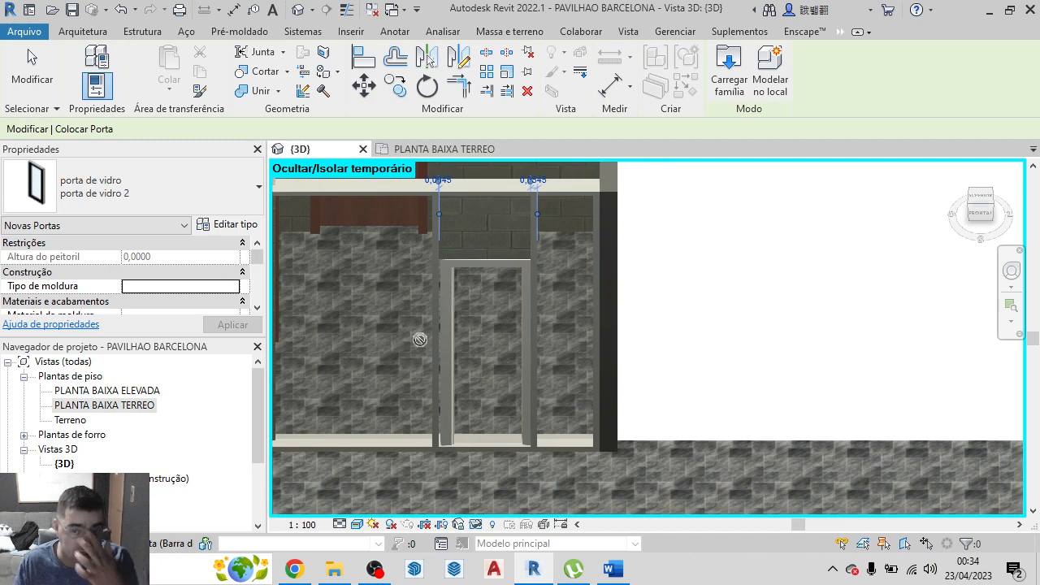
key("Escape")
key("Escape")
Raise the placed glass door by setting its sill height (Altura do peitoril) to 0,8
left_click(447, 278)
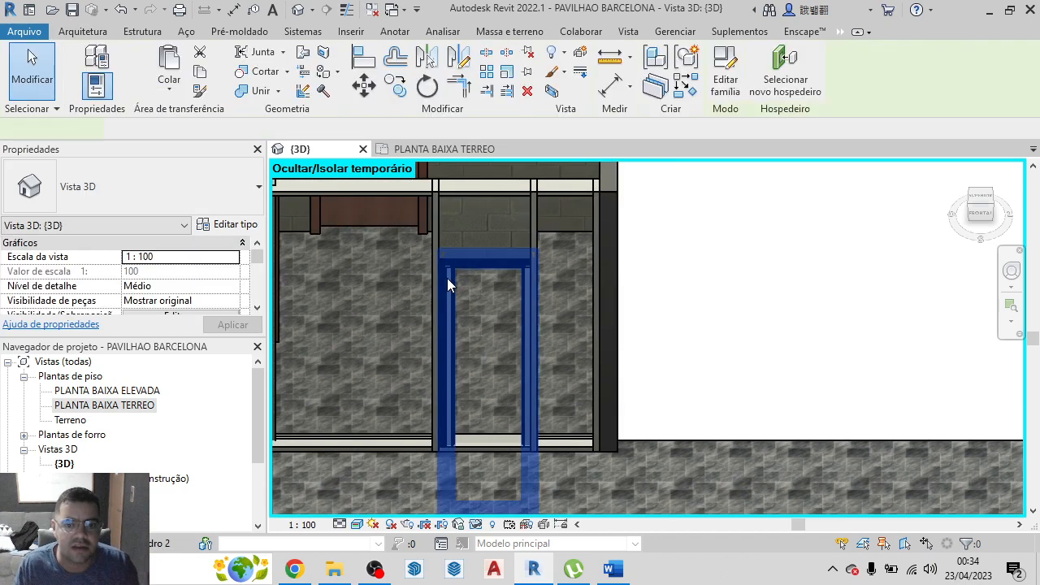
left_click(135, 274)
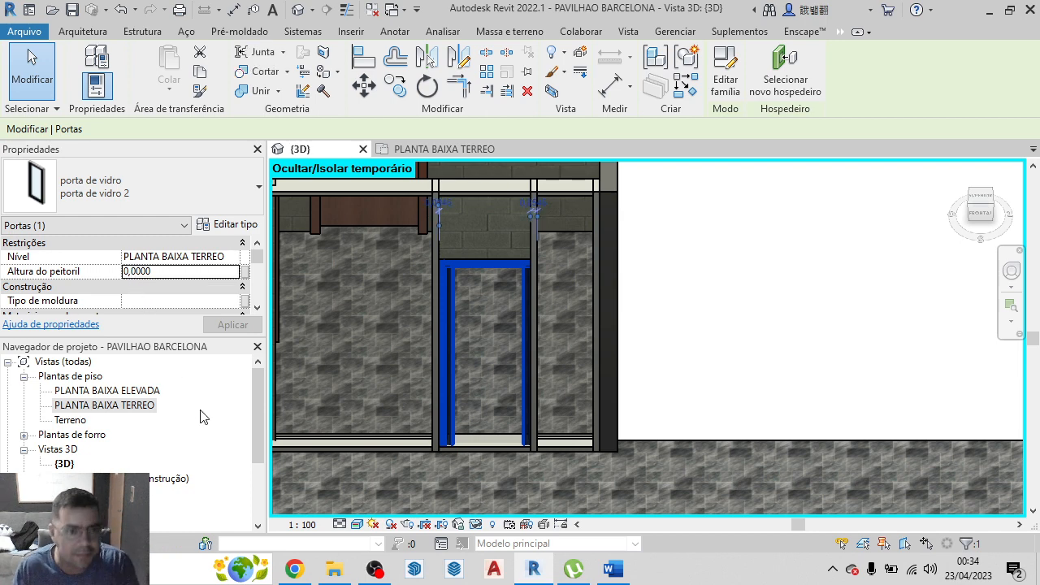
left_click(133, 273)
type("7")
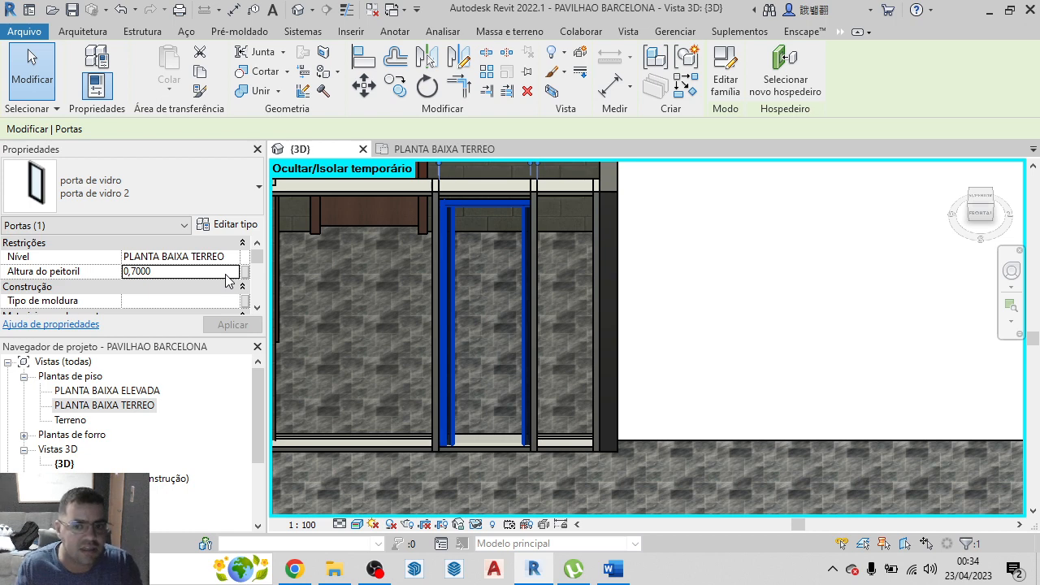
left_click(133, 274)
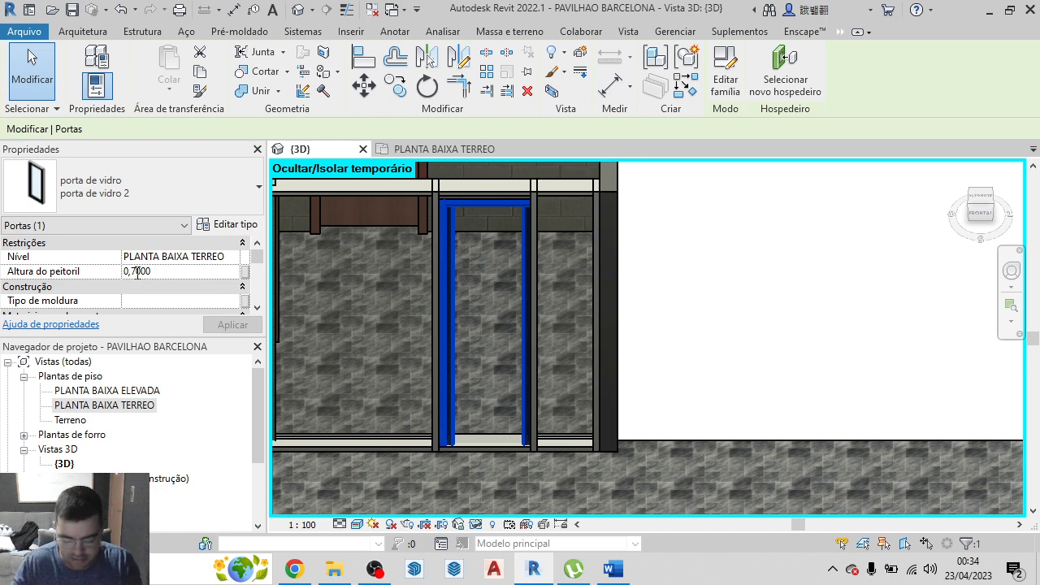
key("BackSpace")
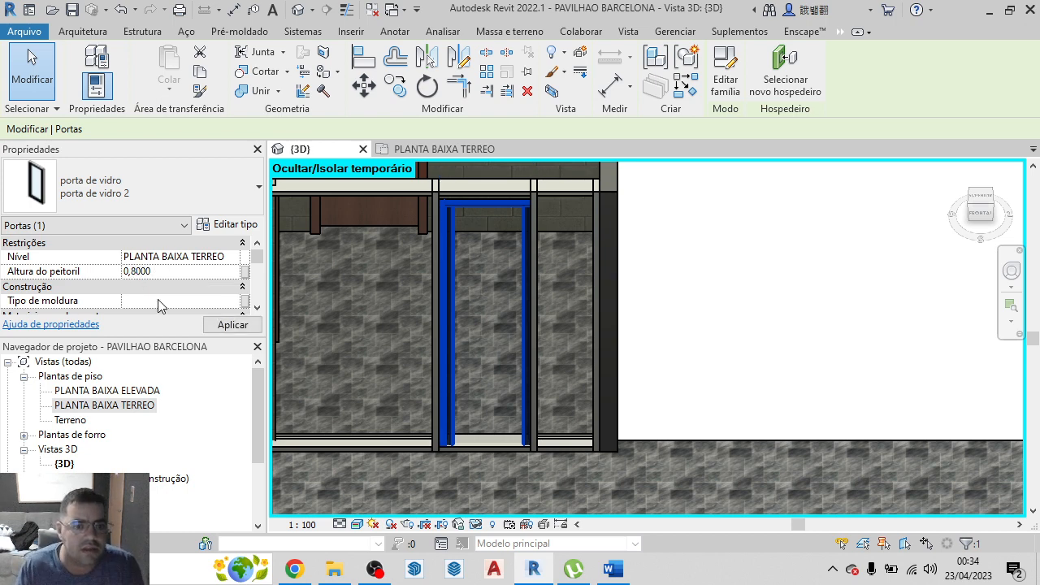
type("8")
left_click(233, 324)
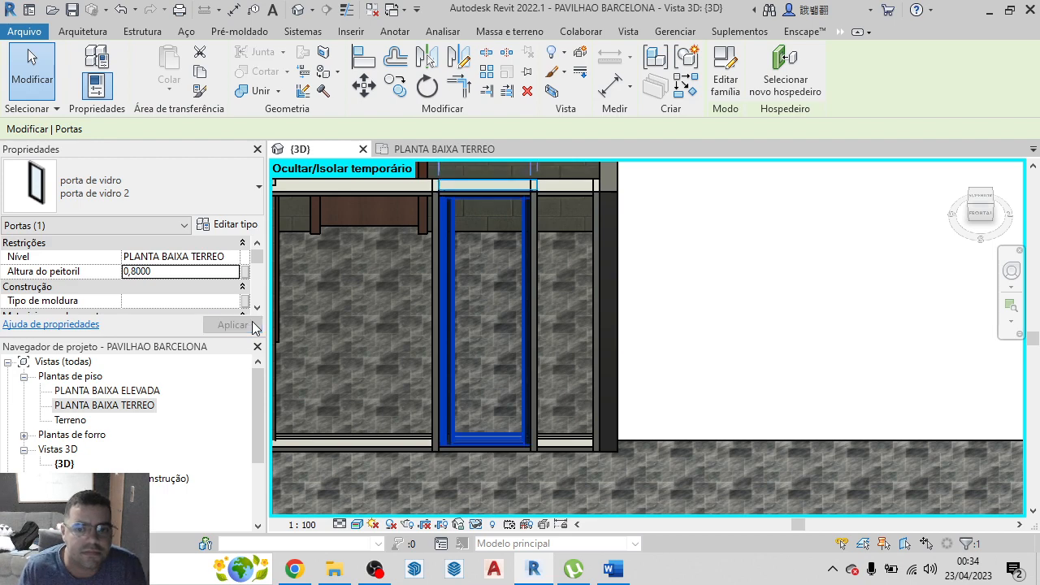
left_click(752, 333)
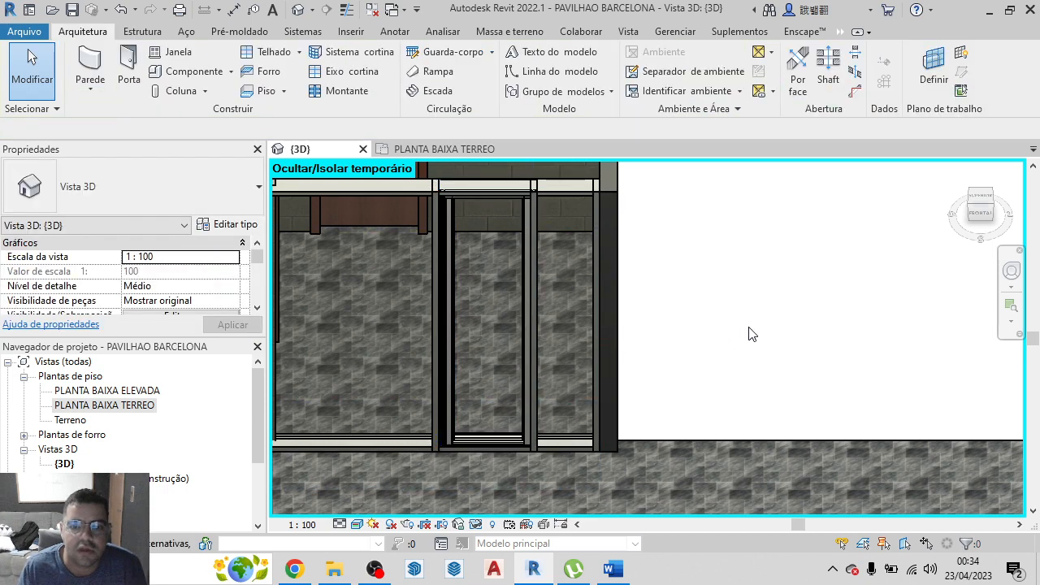
In the PLANTA BAIXA TERREO plan, flip the glass door's opening direction and hinge side to match the underlying drawing
left_click(433, 146)
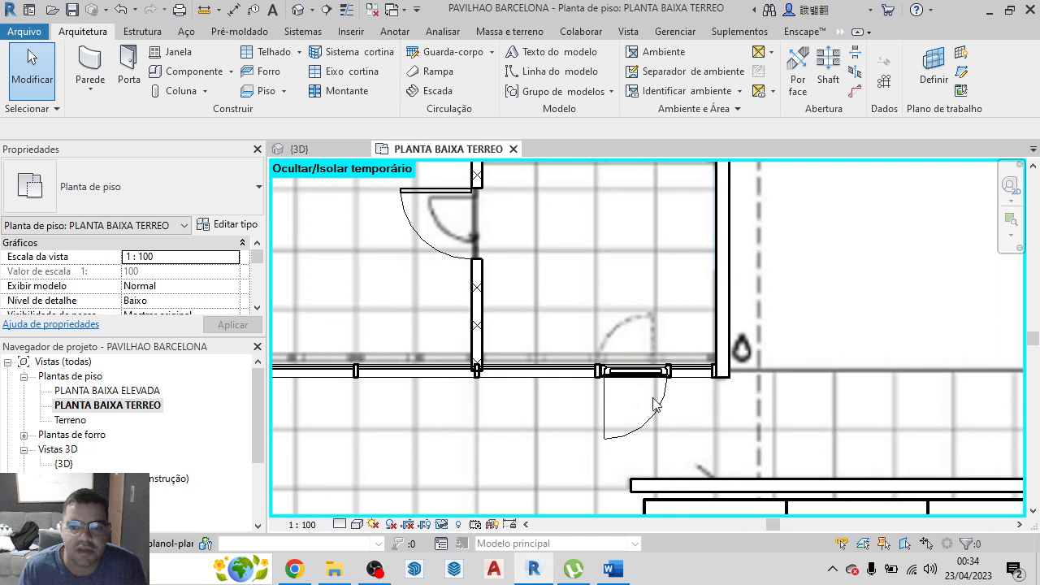
left_click(635, 431)
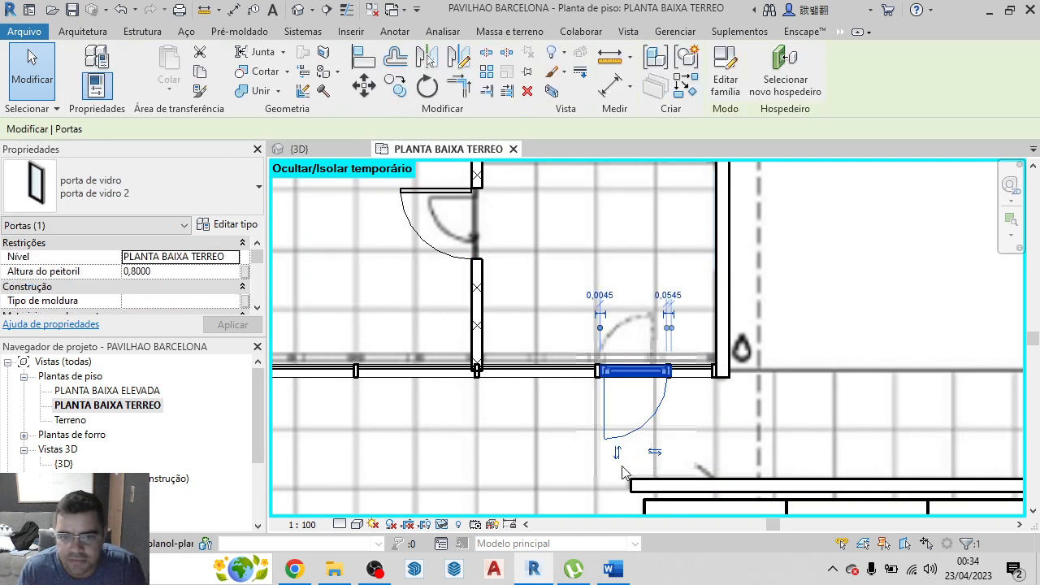
left_click(618, 455)
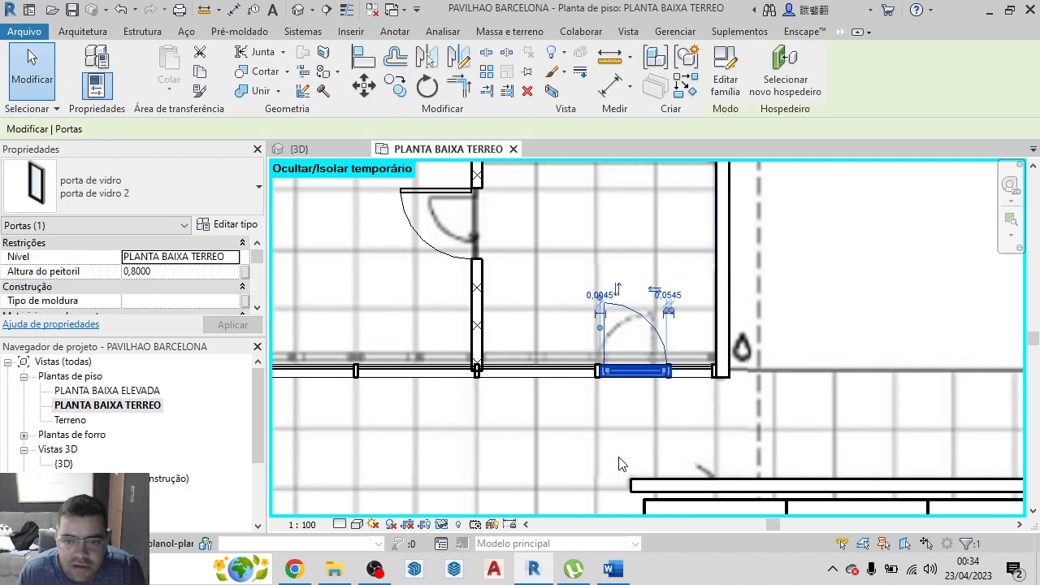
left_click(657, 291)
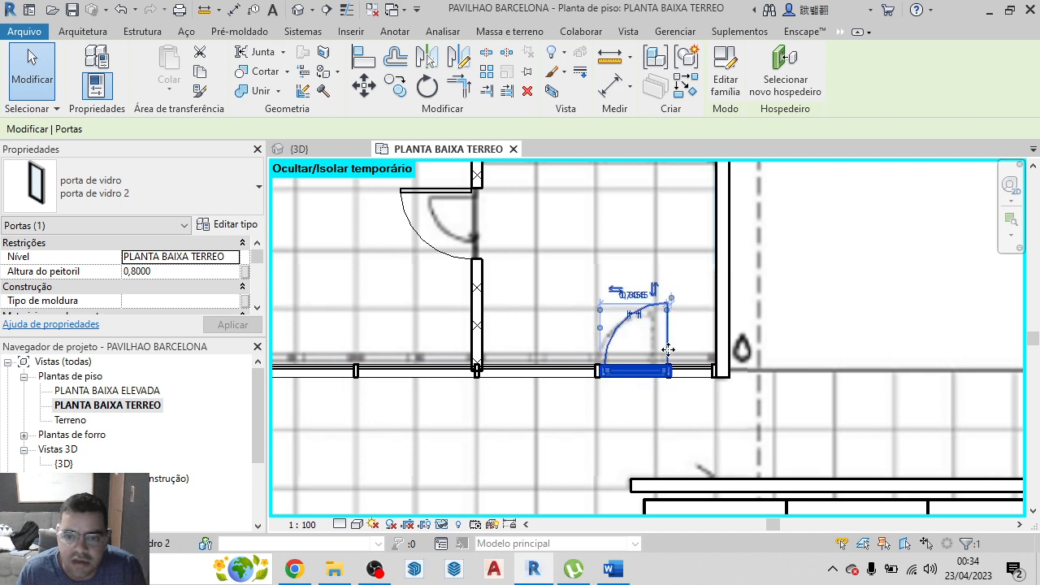
left_click(771, 410)
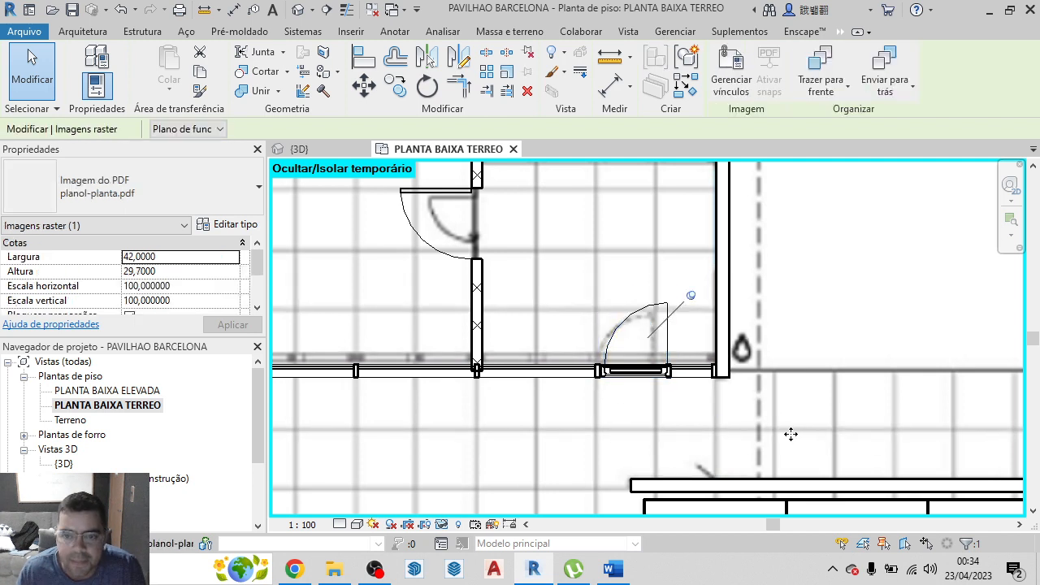
Examine the room layout in plan, and inspect the whole pavilion in the 3D view, turned toward another side
scroll(560, 302, "down", 3)
scroll(573, 325, "down", 2)
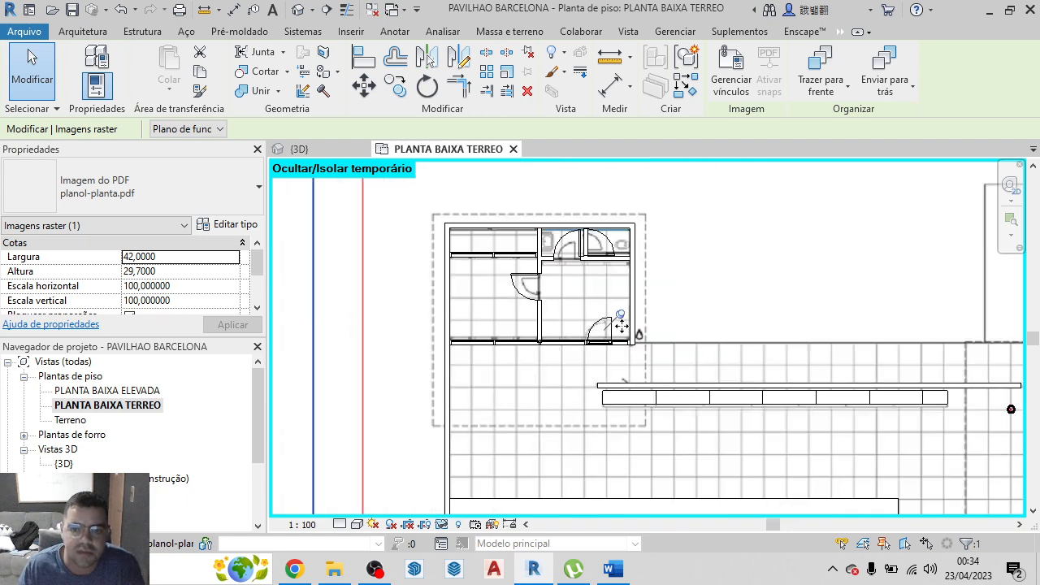
left_click(315, 150)
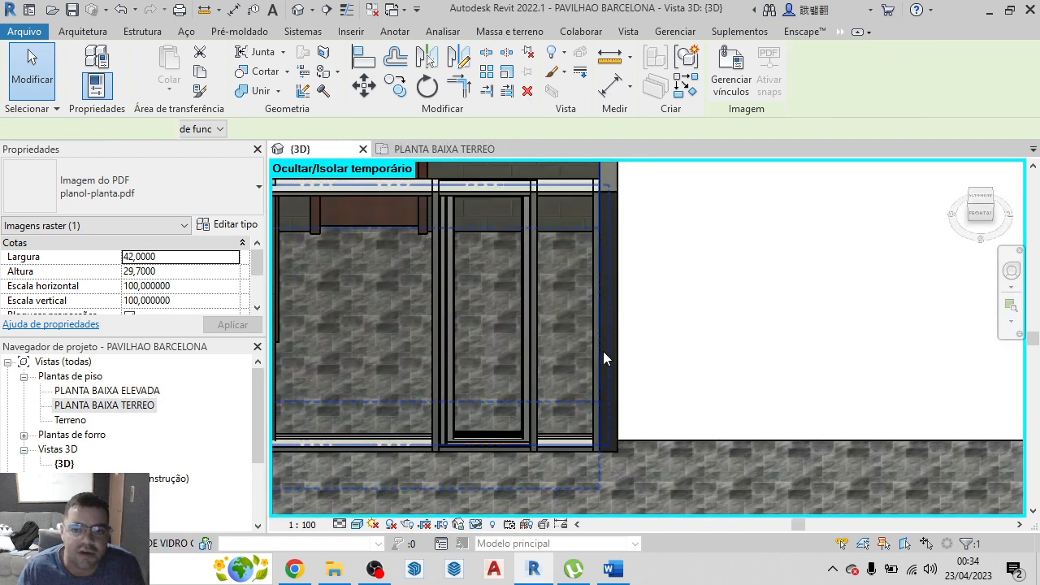
scroll(526, 397, "down", 4)
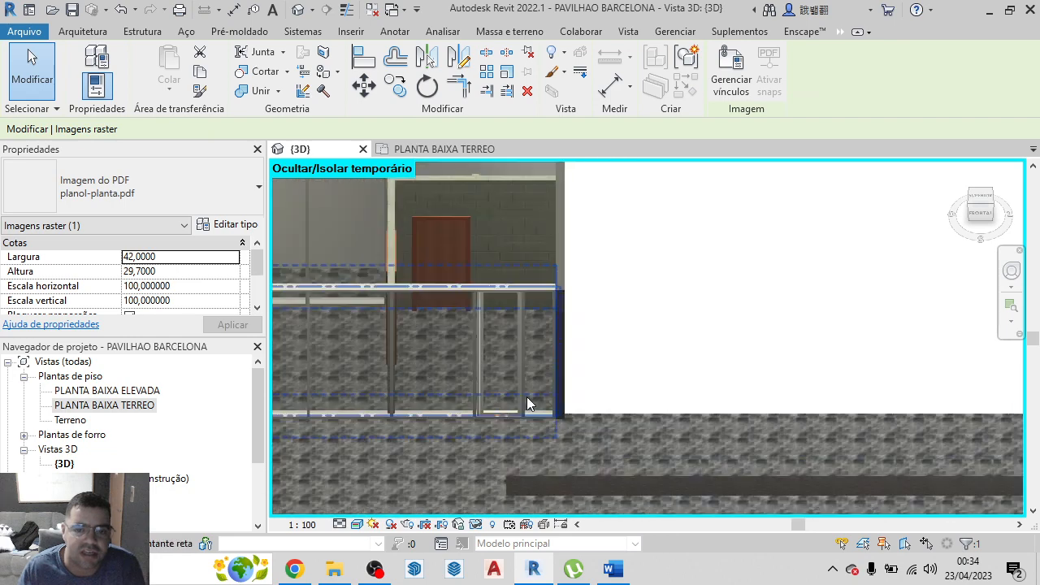
scroll(553, 347, "down", 2)
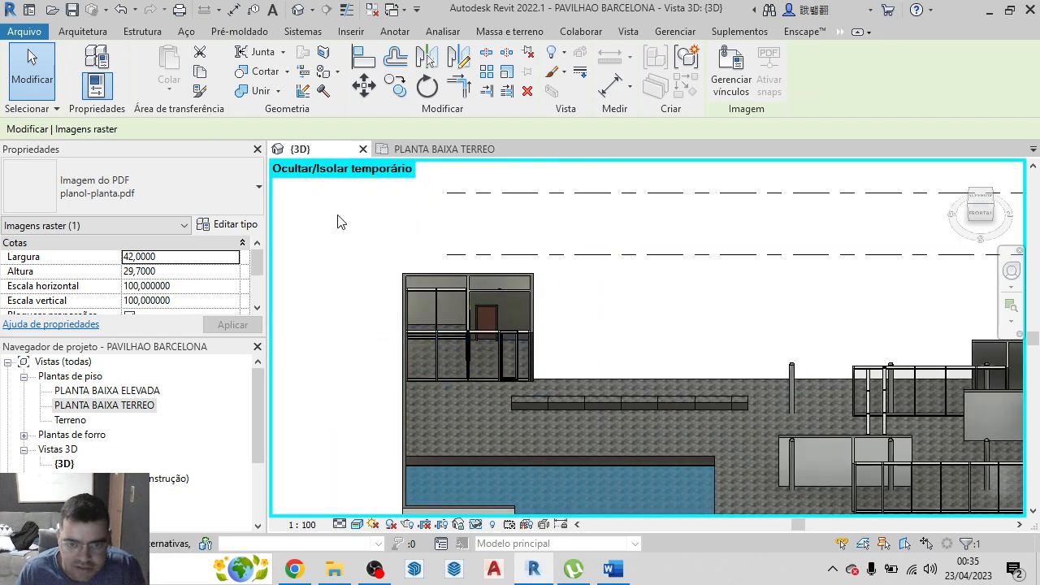
scroll(420, 356, "down", 3)
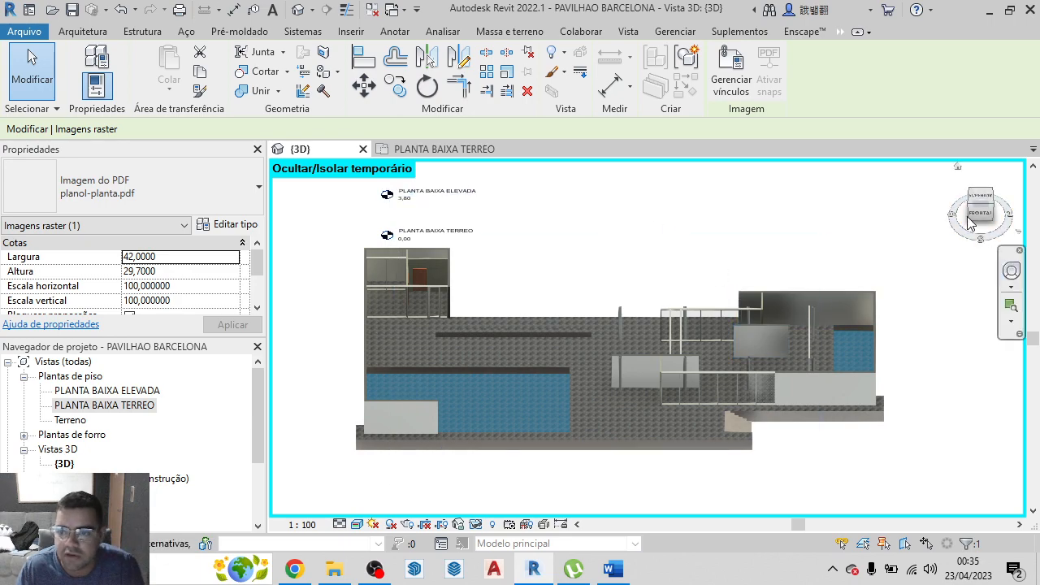
left_click_drag(978, 213, 978, 216)
middle_click_drag(1022, 217, 384, 209, "shift")
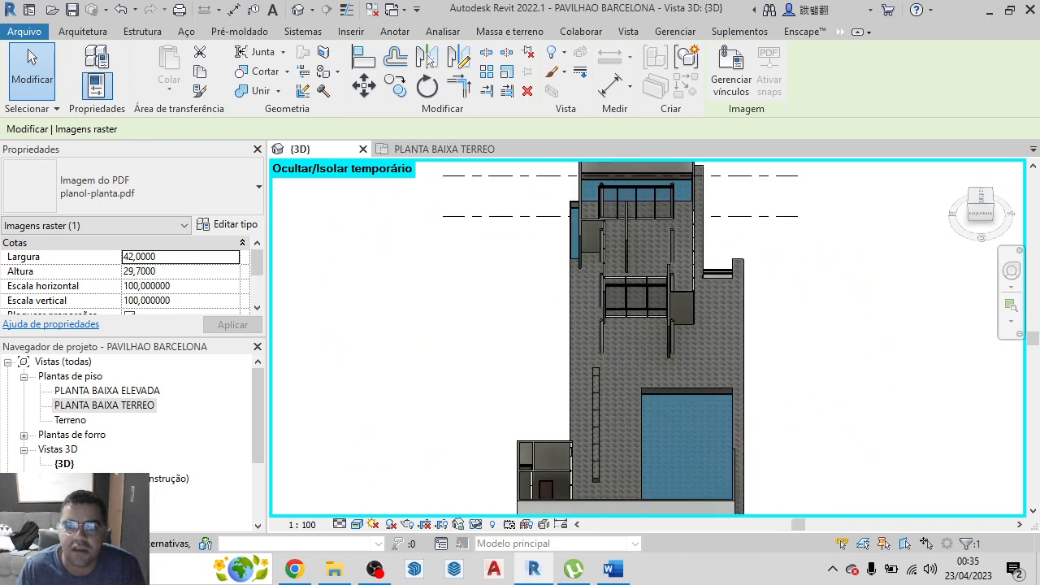
scroll(680, 313, "up", 3)
scroll(696, 305, "down", 2)
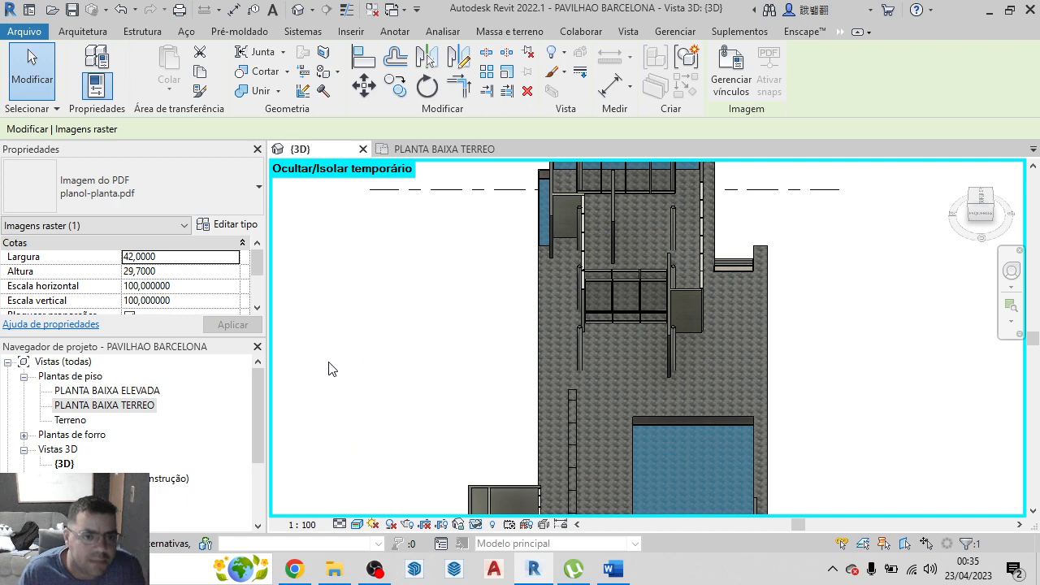
Load the door family porta de vidro revit.rfa for placing a new door
left_click(86, 33)
left_click(131, 64)
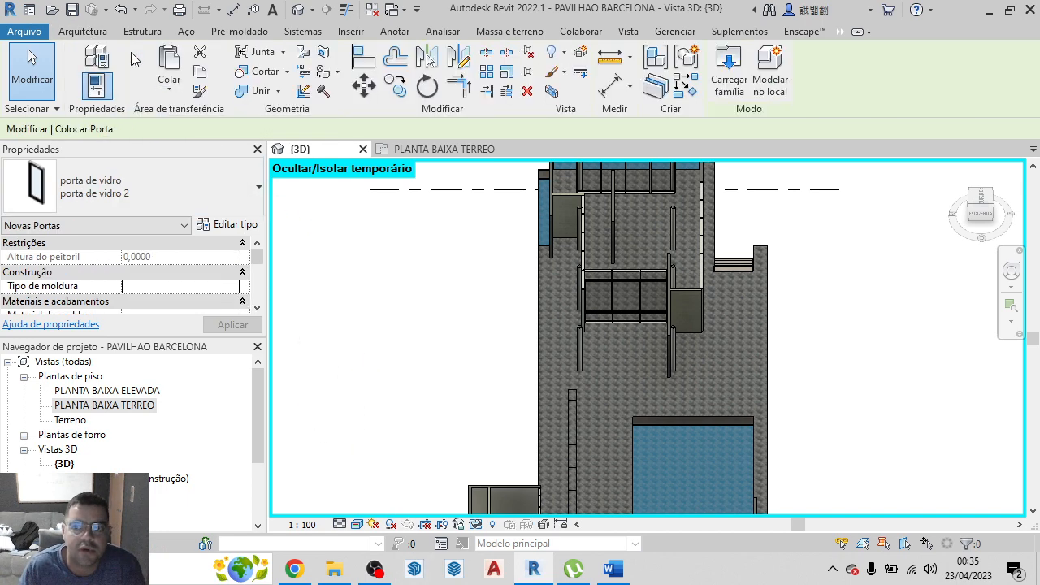
left_click(729, 69)
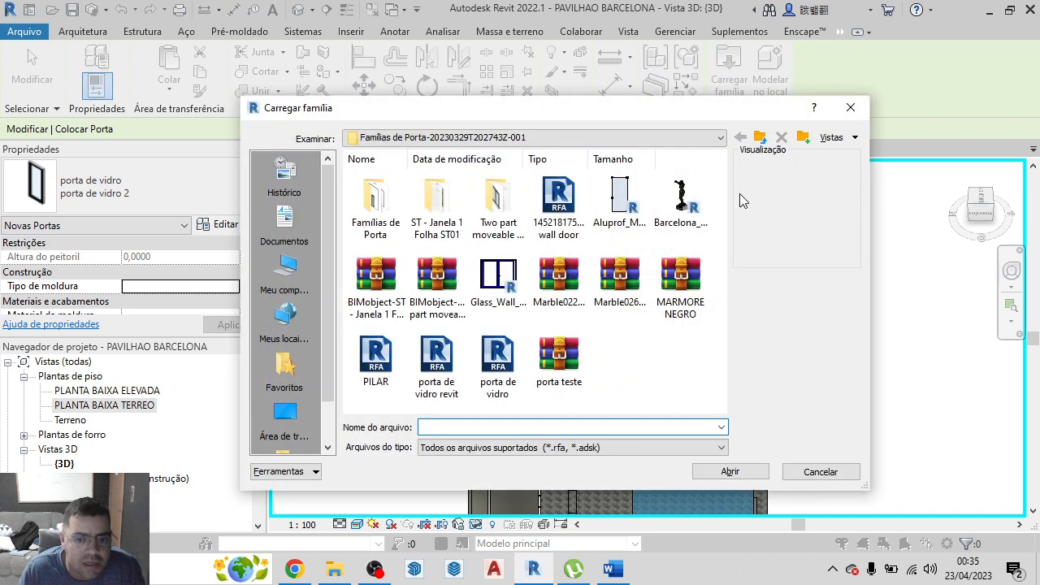
left_click(445, 373)
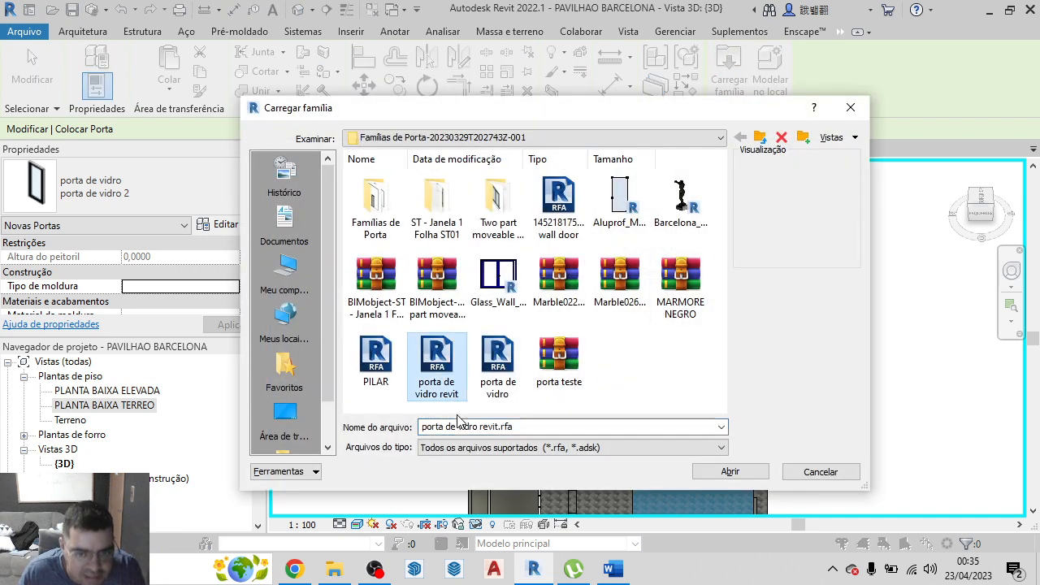
left_click(732, 472)
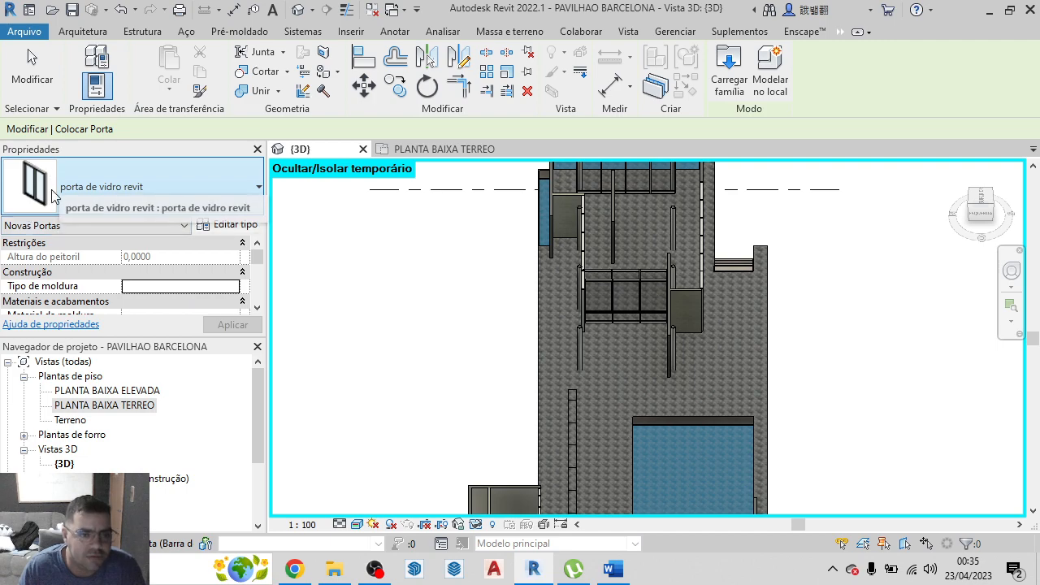
Duplicate the porta de vidro revit door type under the name porta folha dupla
left_click(235, 226)
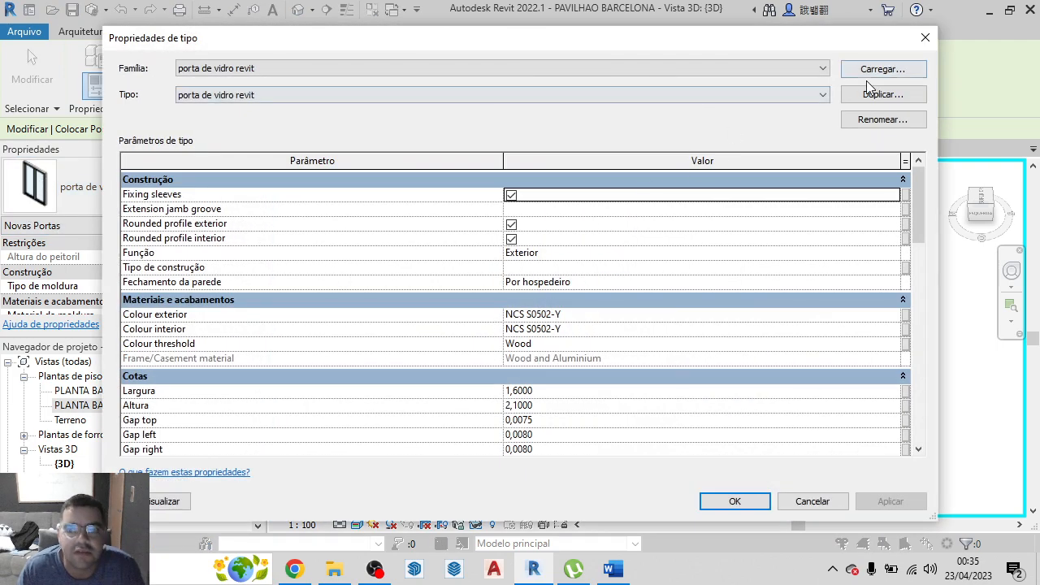
left_click(879, 94)
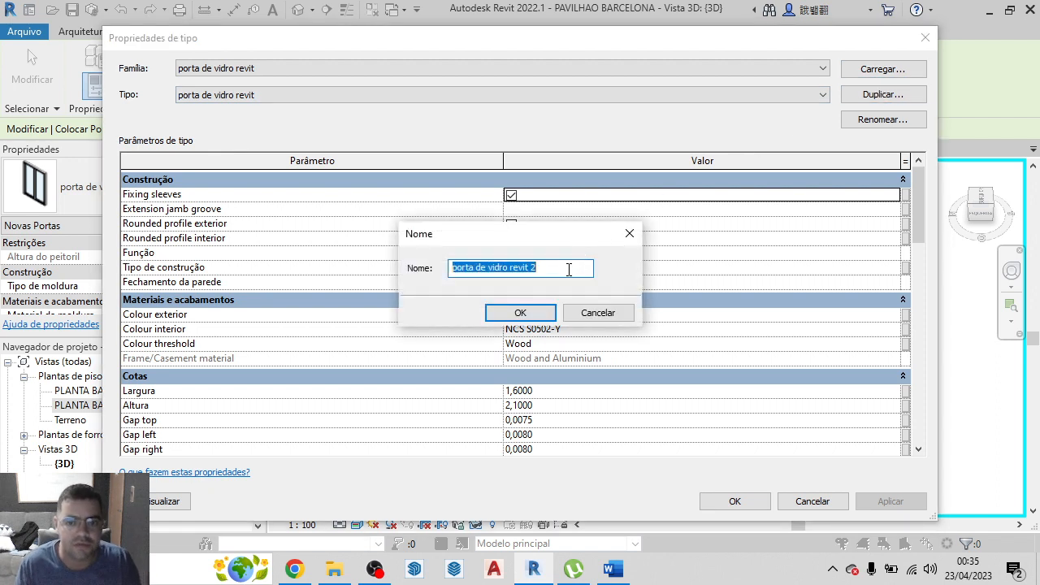
type("porta folha dupla")
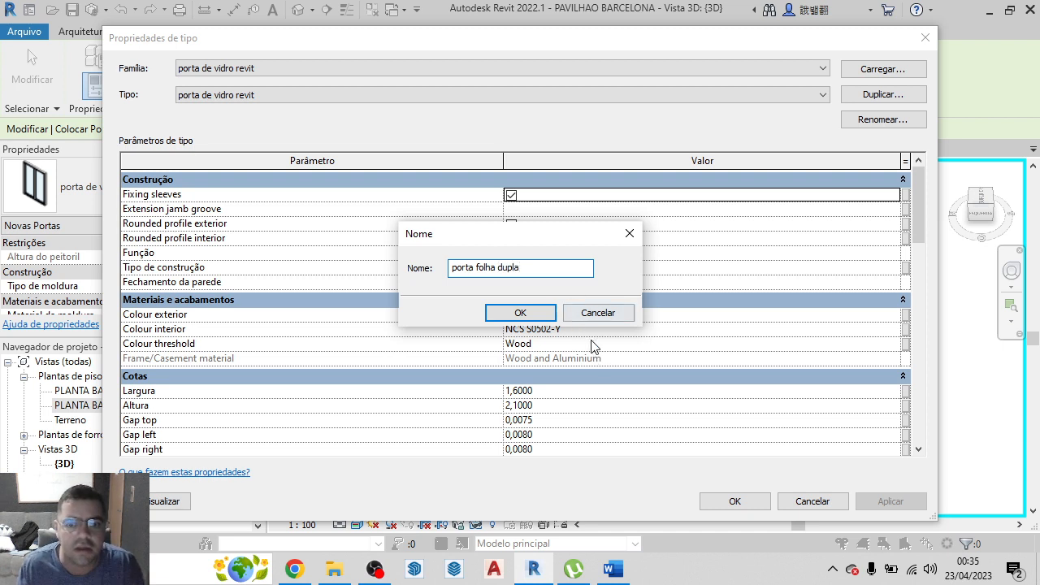
left_click(538, 316)
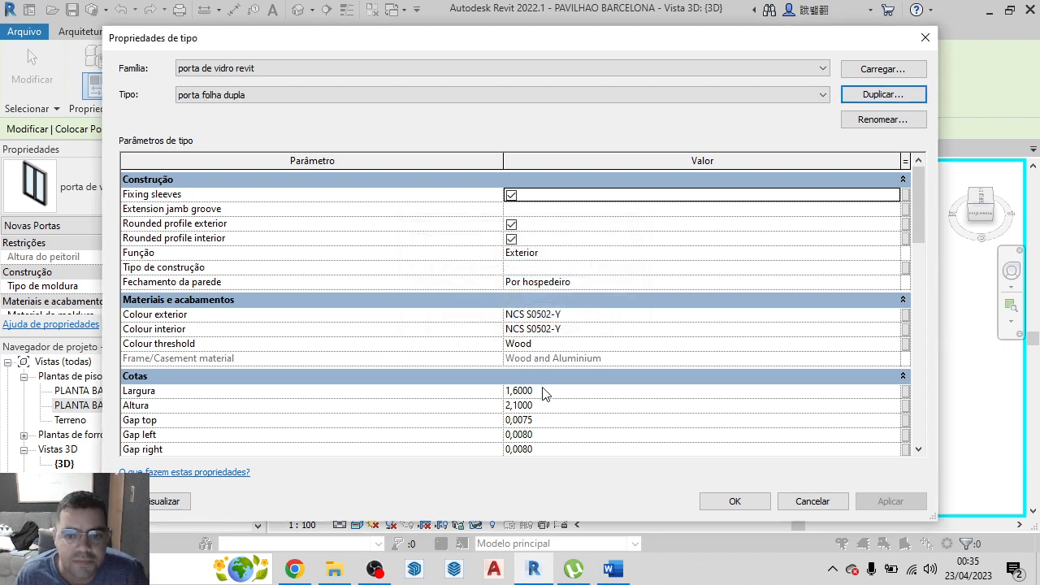
Set the height (Altura) of the porta folha dupla door type to 3 m and review its remaining parameters
scroll(533, 394, "down", 1)
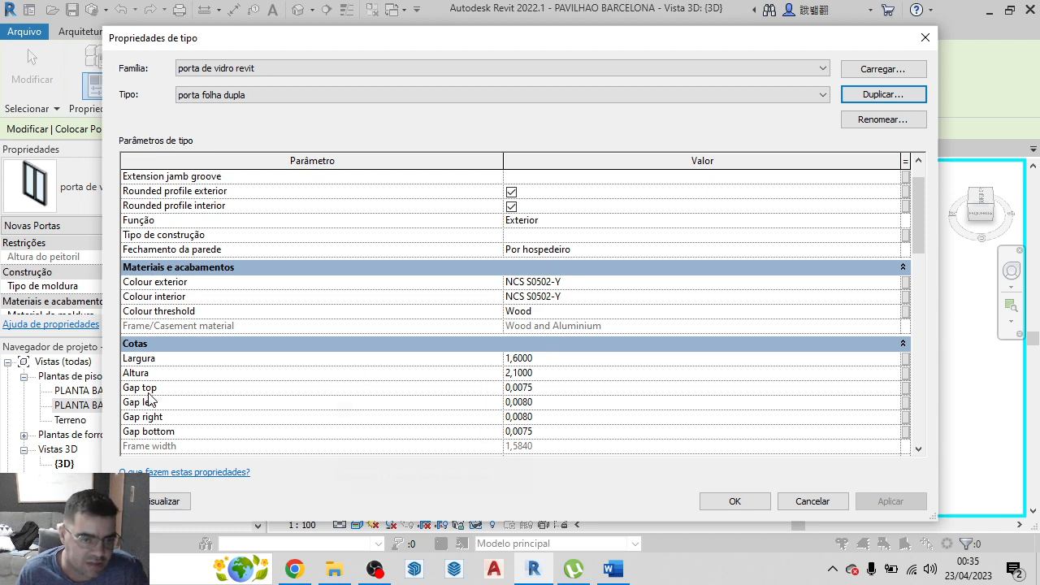
left_click(537, 376)
left_click_drag(537, 377, 498, 378)
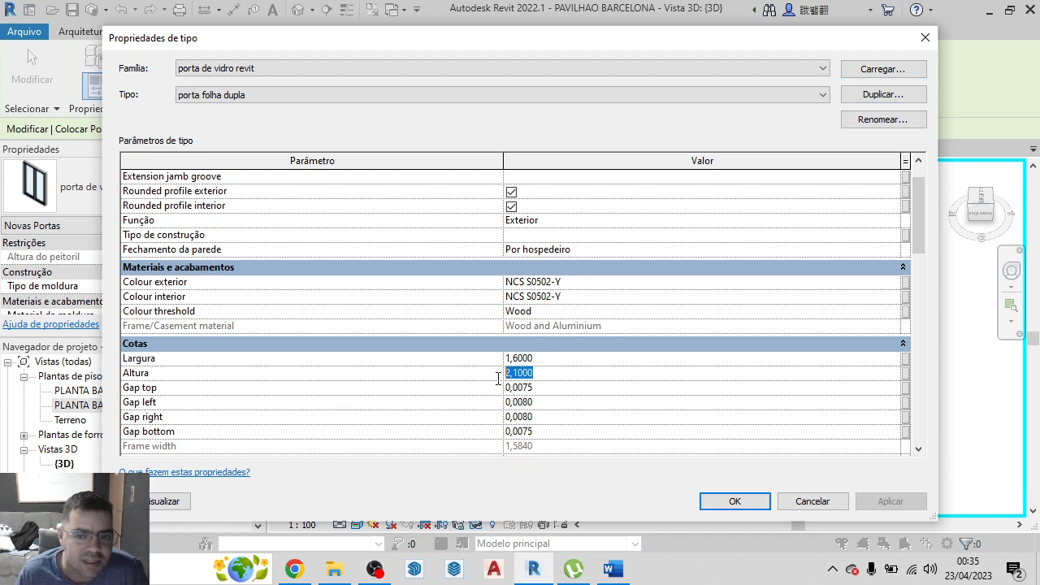
type("3")
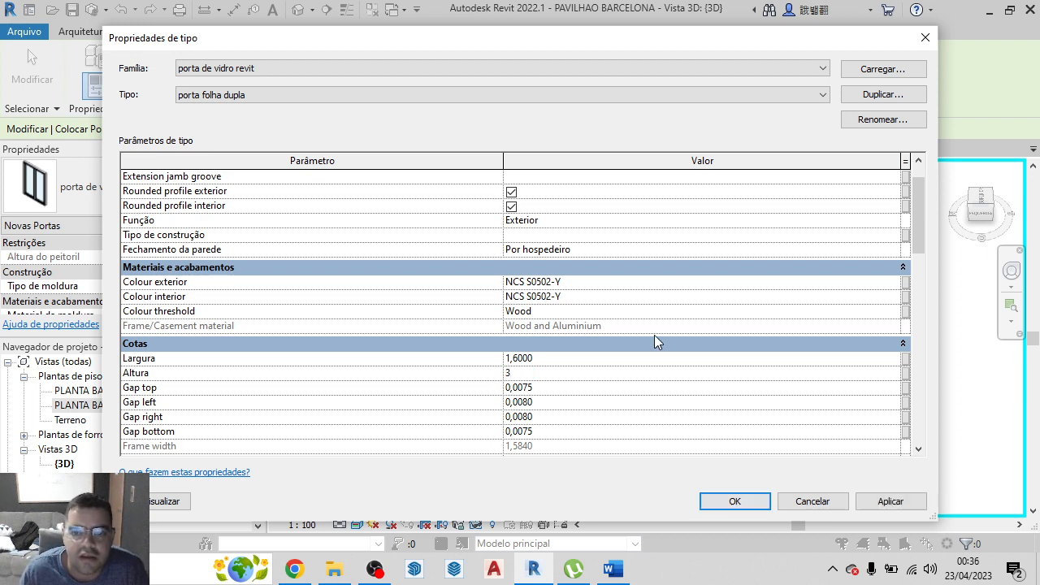
scroll(654, 335, "down", 2)
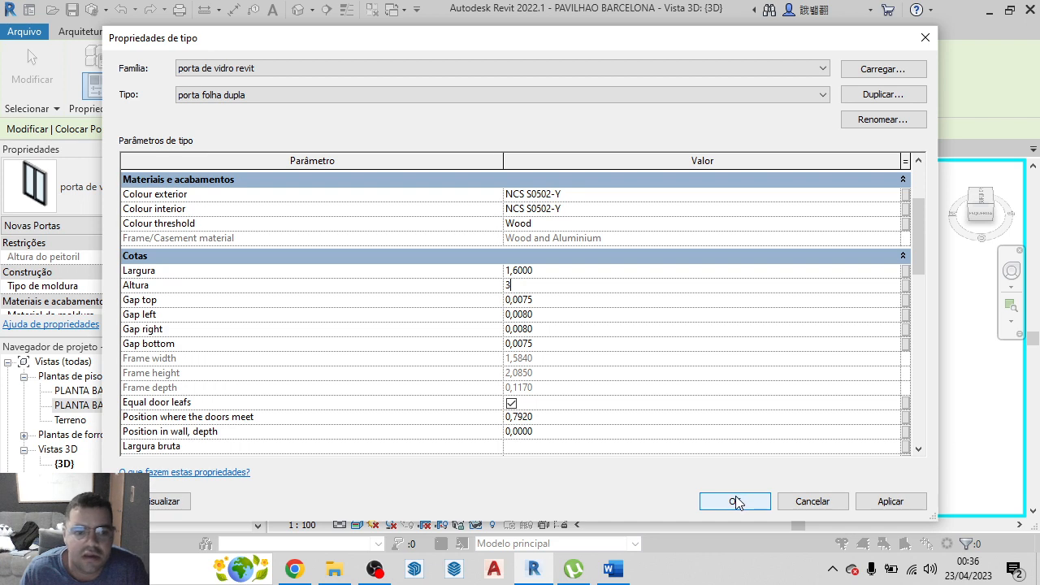
scroll(685, 365, "up", 3)
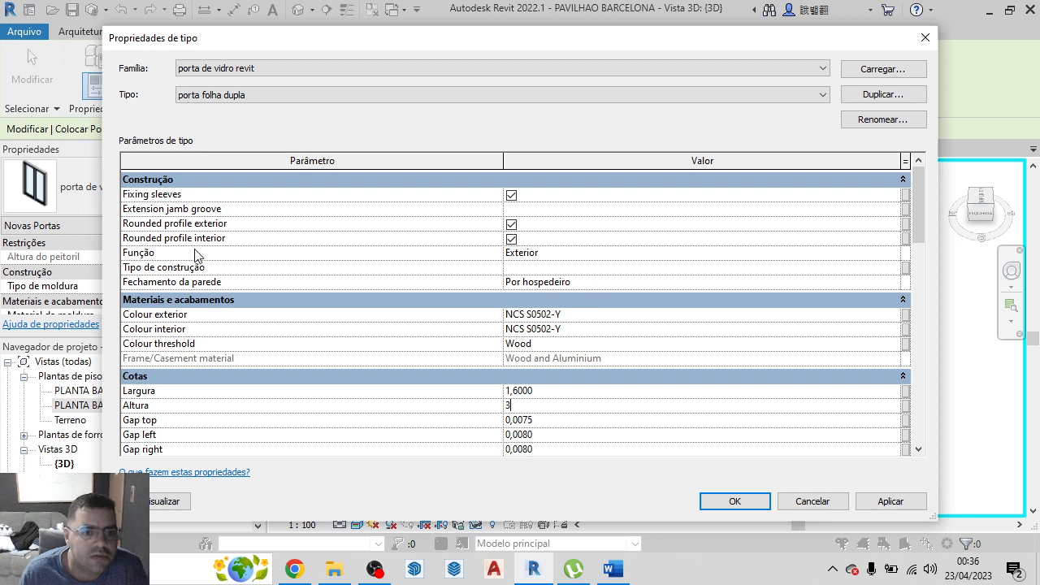
scroll(183, 382, "down", 5)
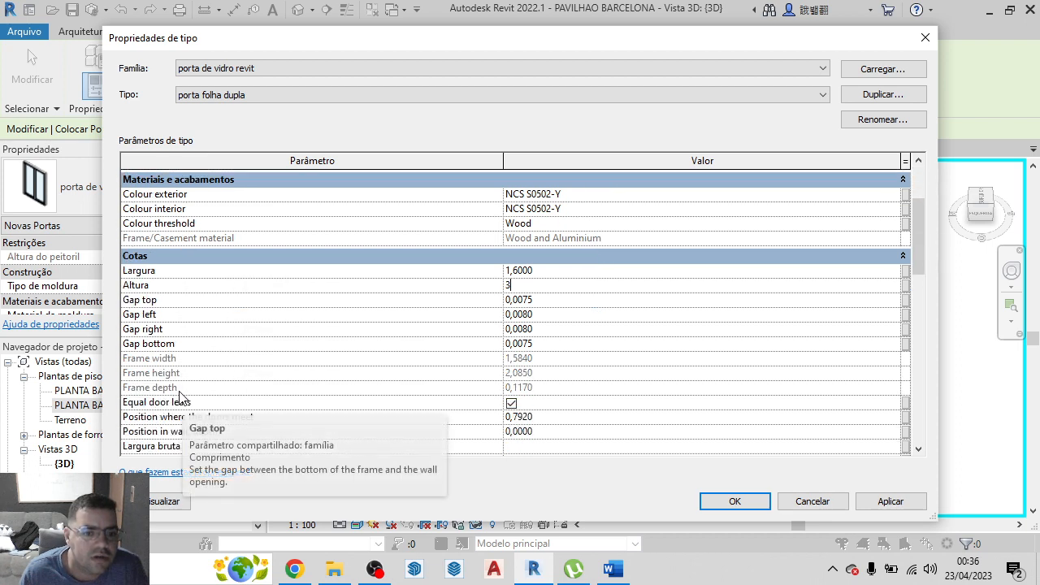
scroll(180, 408, "down", 3)
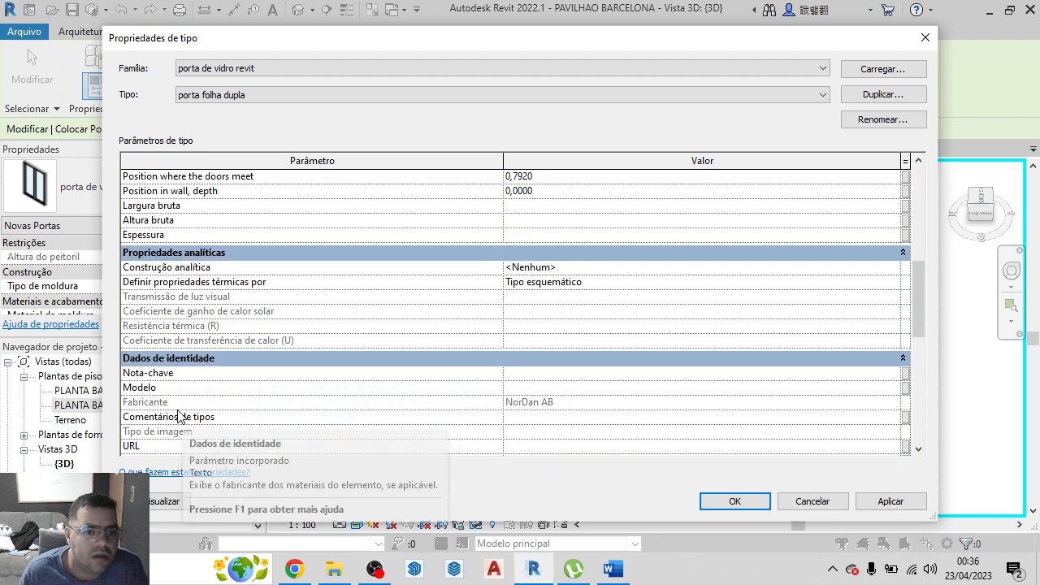
scroll(181, 416, "down", 4)
scroll(179, 416, "down", 5)
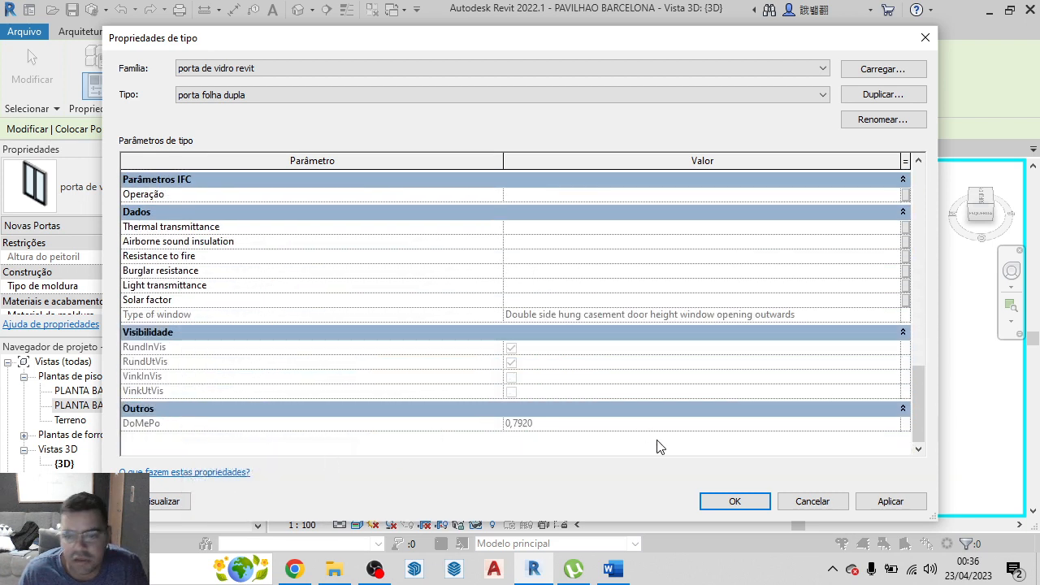
left_click(734, 499)
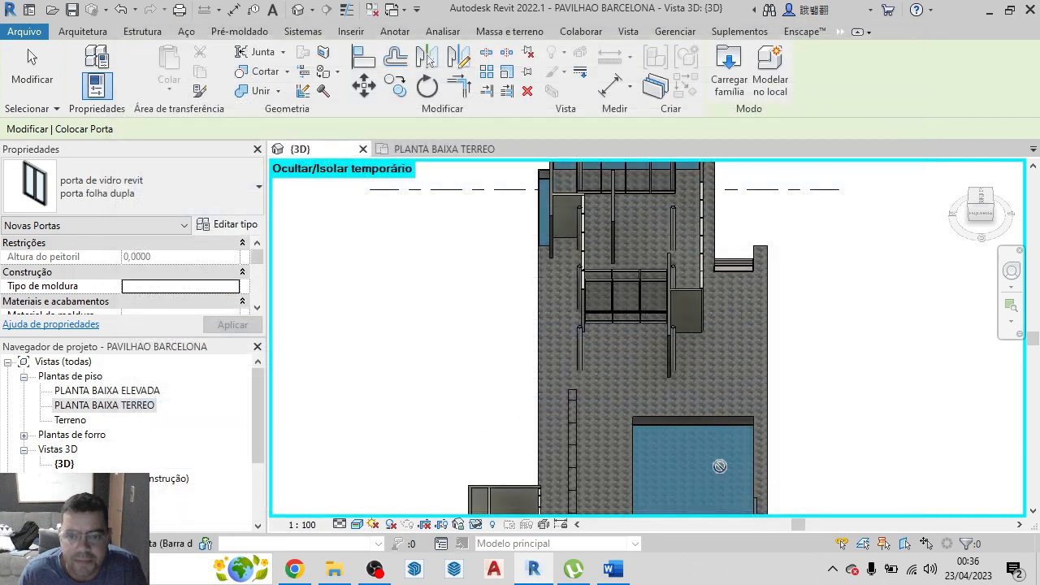
Try to place the porta folha dupla door in the short block wall beside the glazed bay in the 3D view
scroll(680, 307, "up", 1)
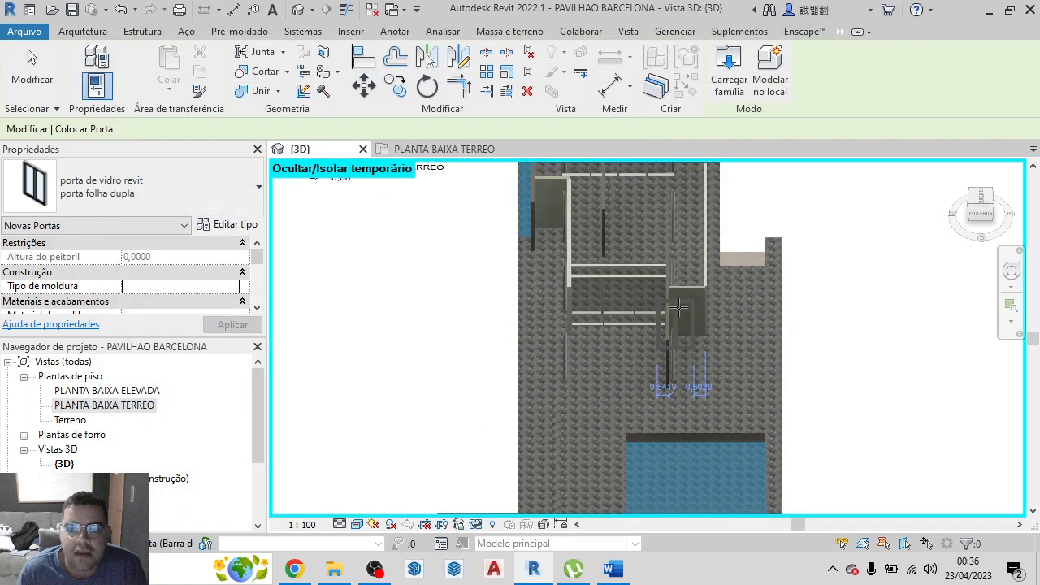
scroll(679, 307, "up", 5)
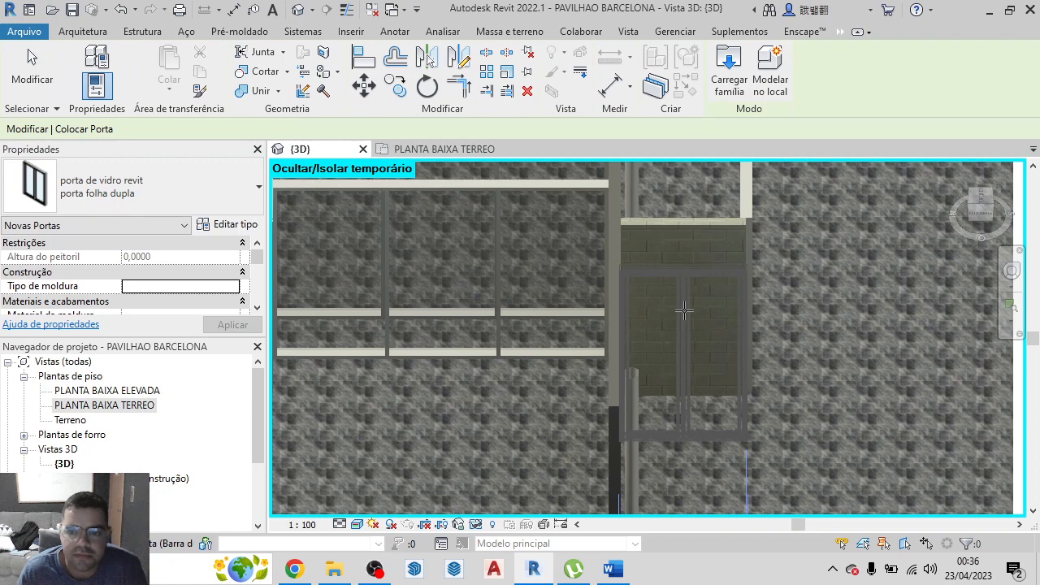
left_click(684, 311)
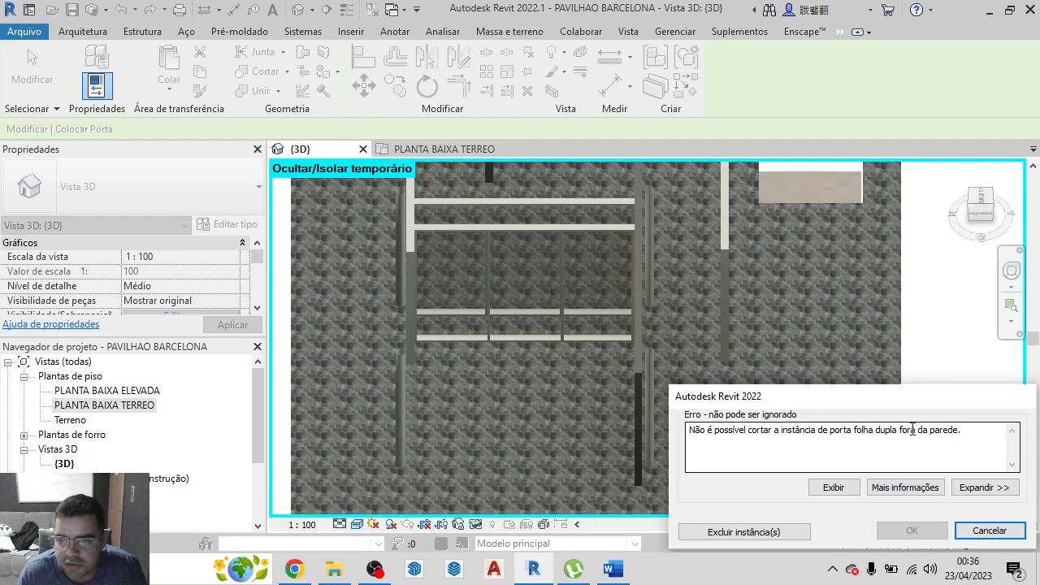
left_click(990, 531)
scroll(709, 322, "up", 5)
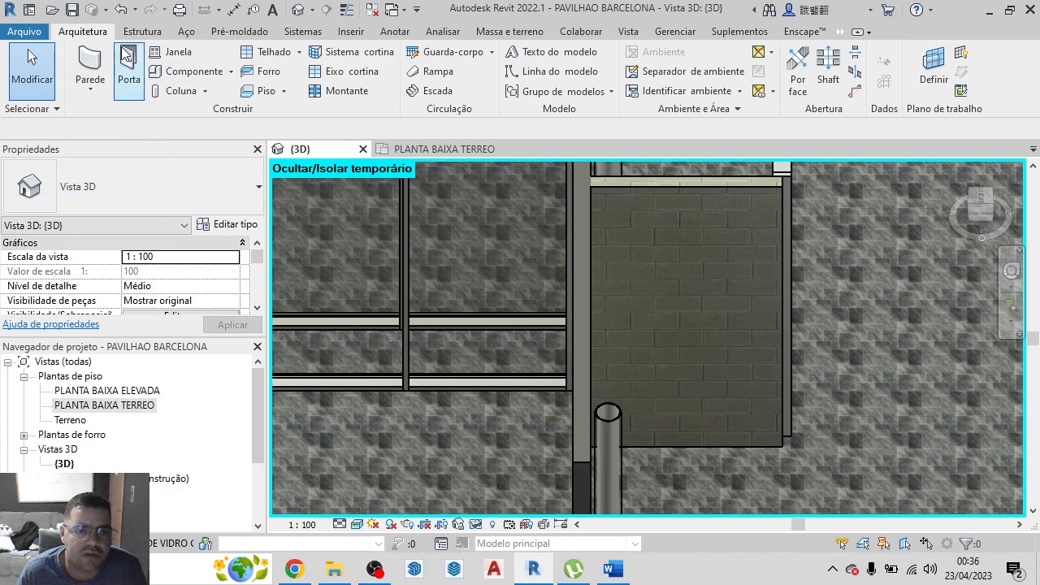
left_click(128, 65)
left_click(131, 196)
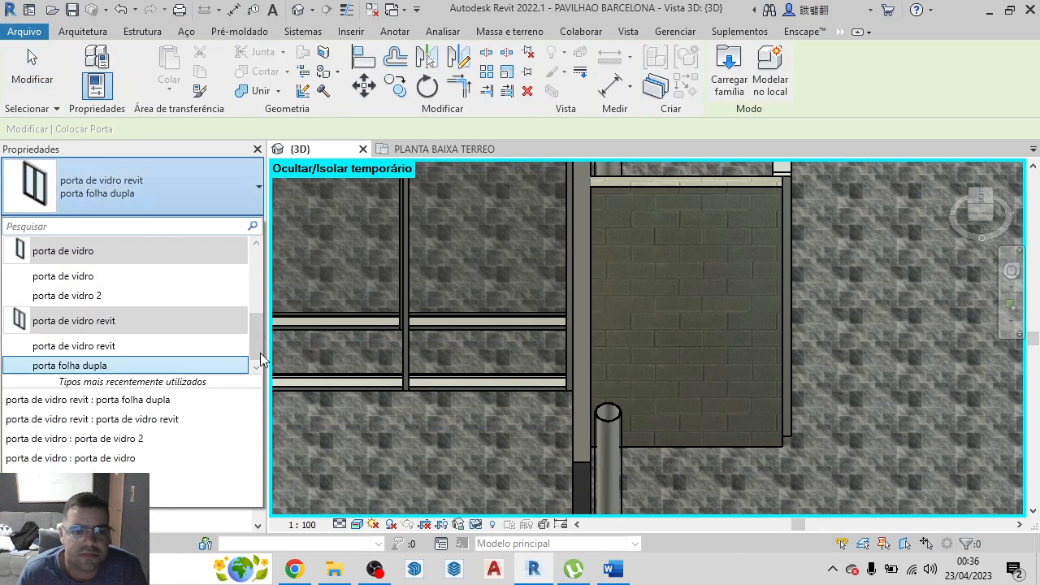
left_click(191, 366)
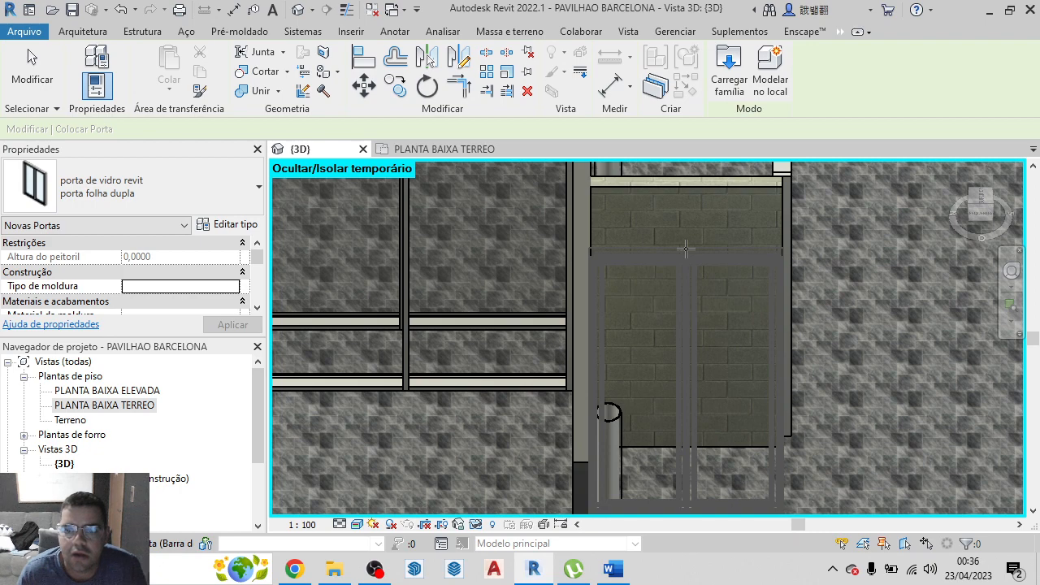
left_click(685, 249)
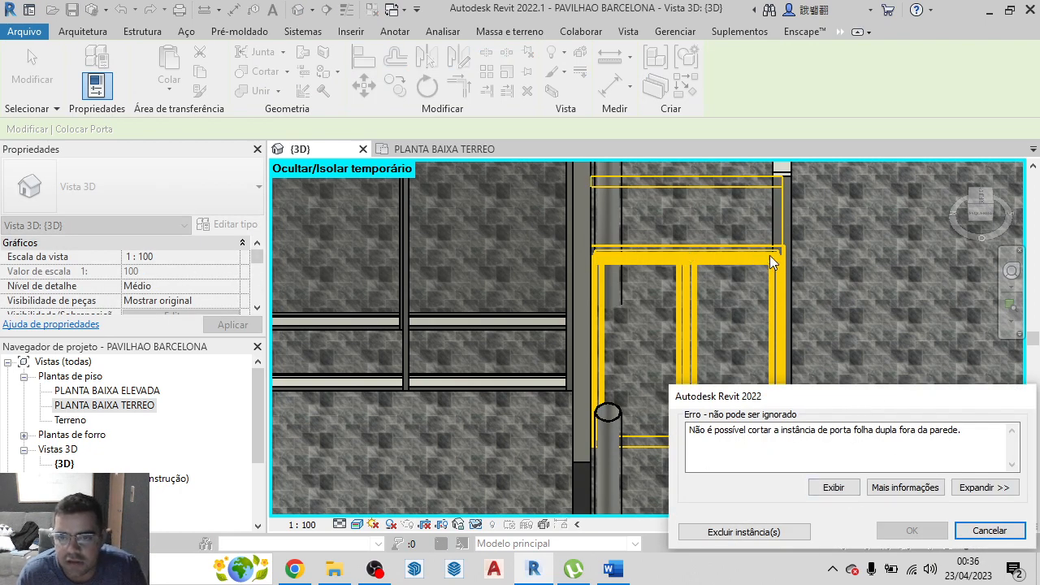
left_click(989, 531)
key("Escape")
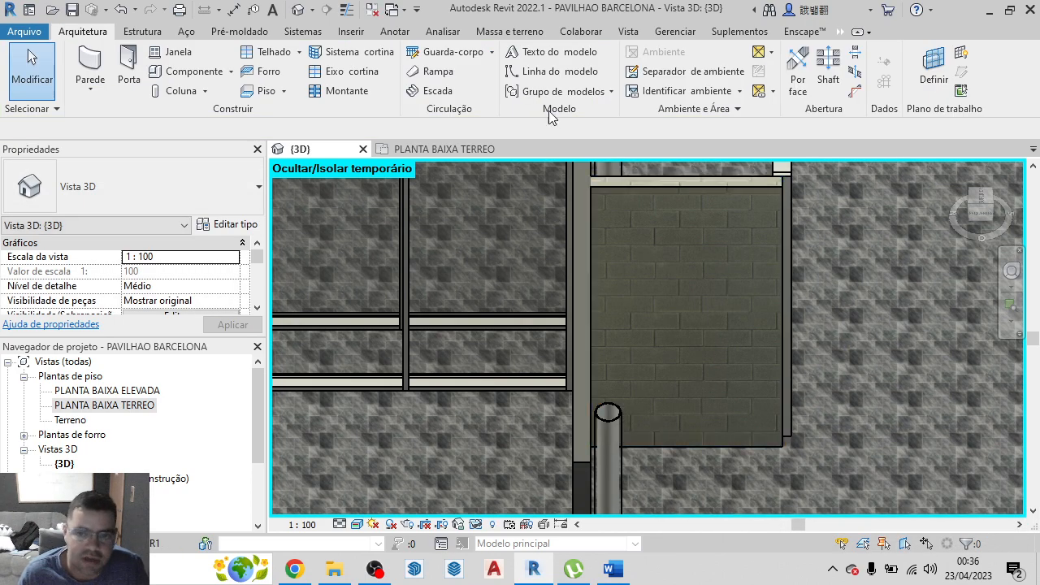
Reduce the width (Largura) of the porta folha dupla door type to 1,5000 m
left_click(135, 78)
left_click(231, 225)
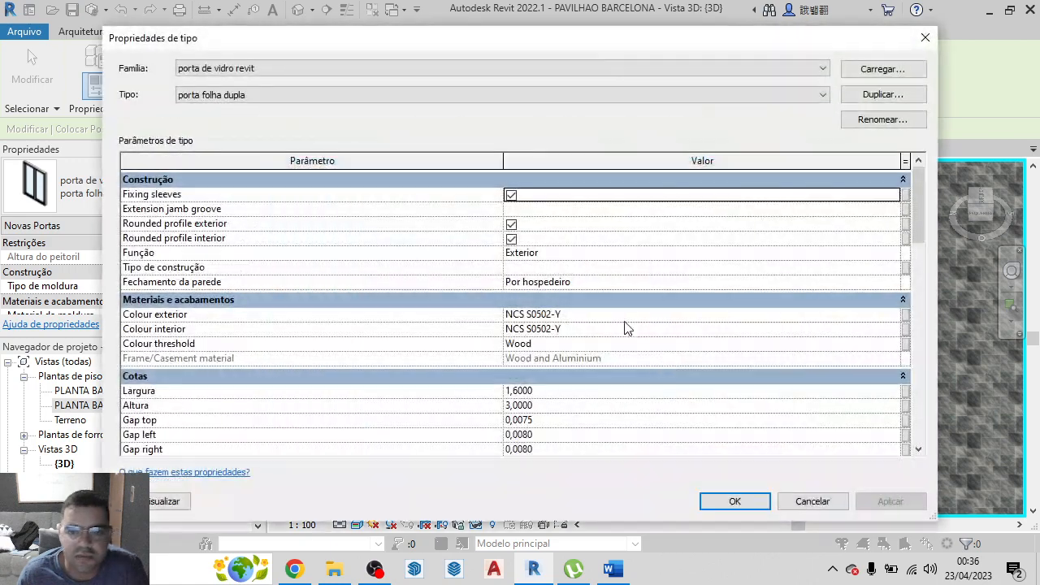
scroll(559, 347, "down", 1)
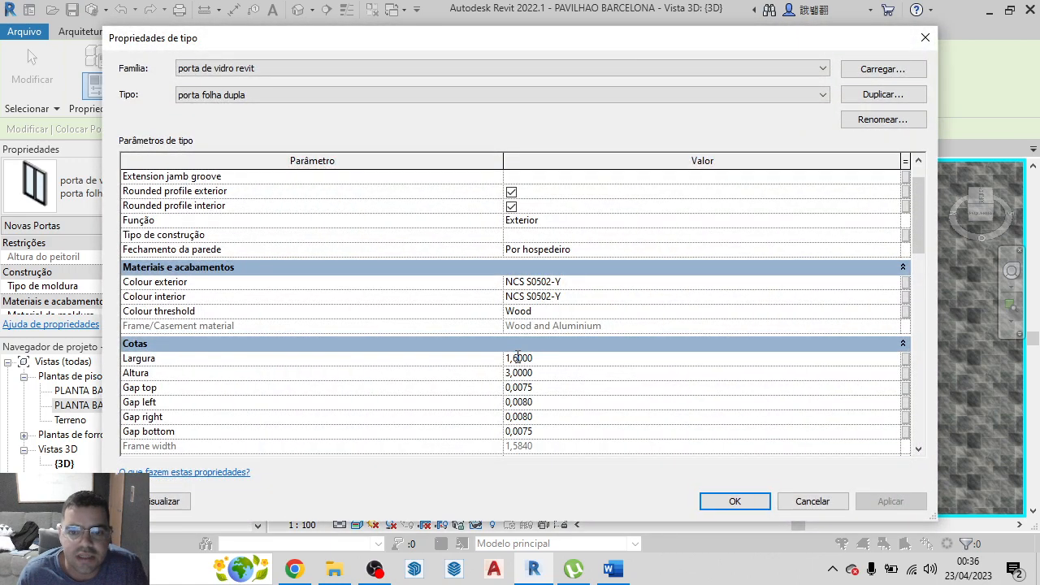
key("BackSpace")
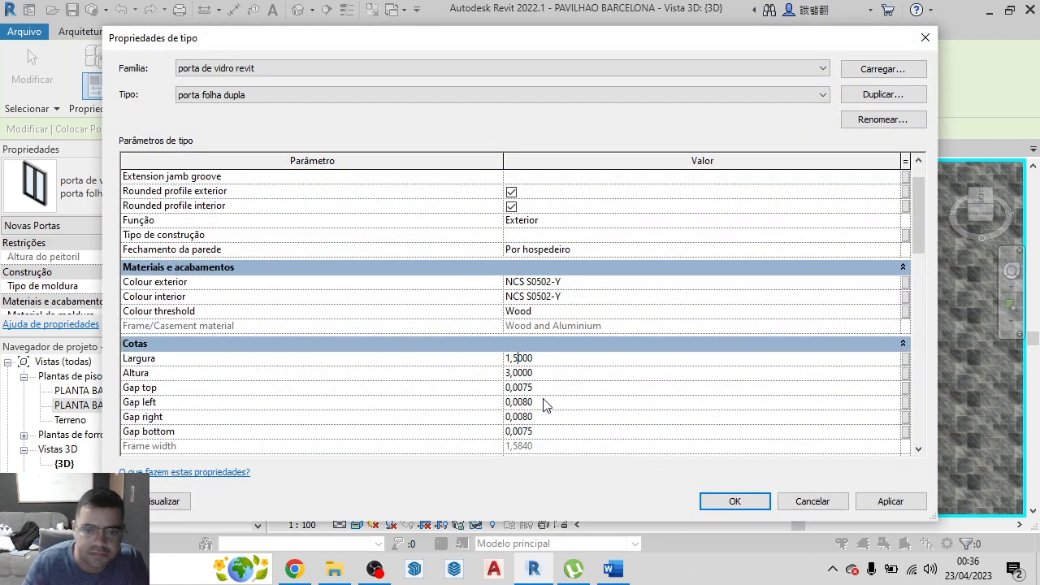
left_click(734, 501)
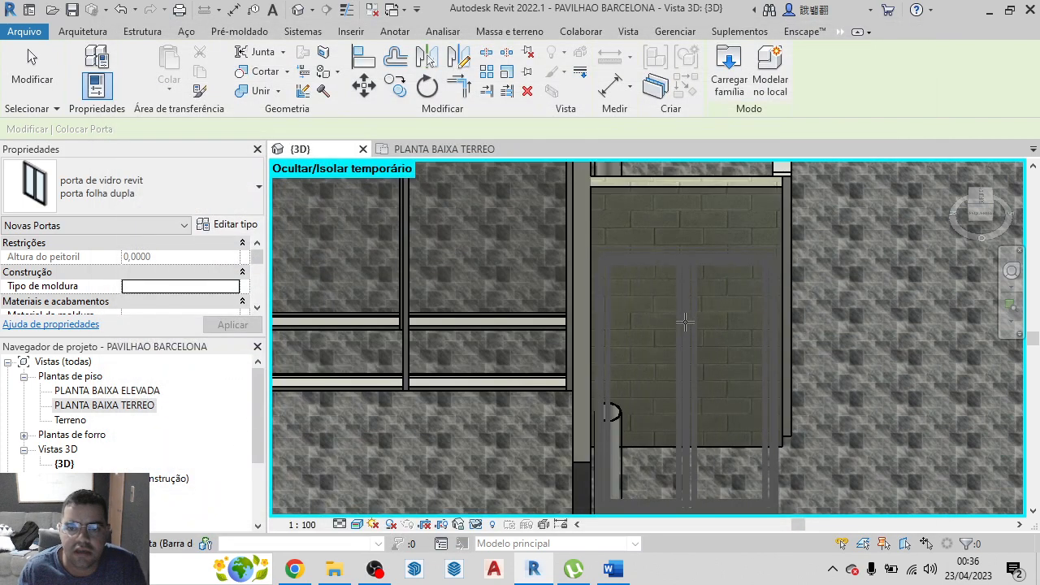
Place one porta folha dupla door in the short wall beside the glazed bay and another in the short wall near the small pool
left_click(685, 323)
scroll(824, 436, "down", 3)
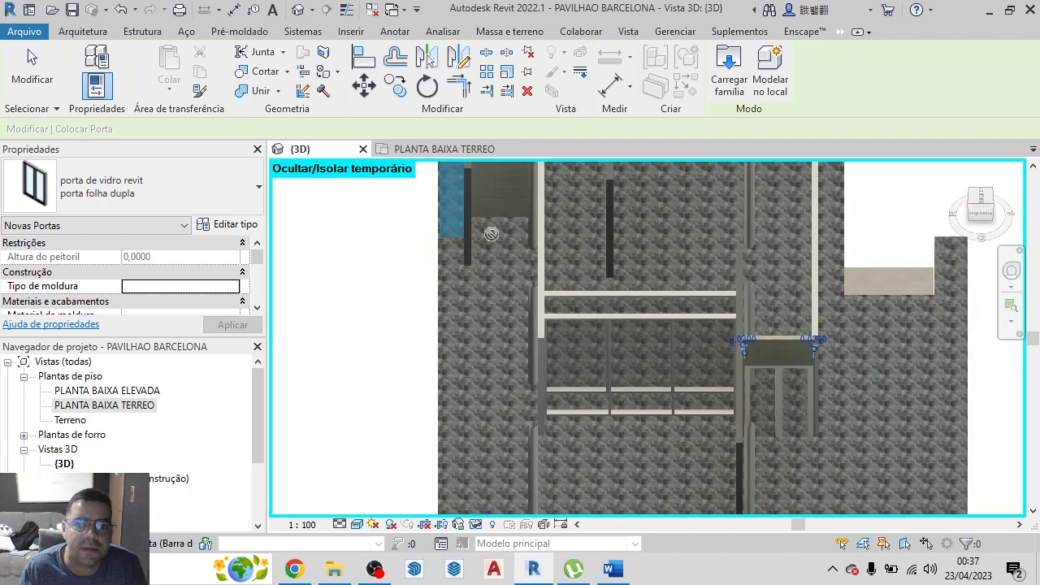
scroll(480, 276, "down", 2)
scroll(473, 200, "up", 3)
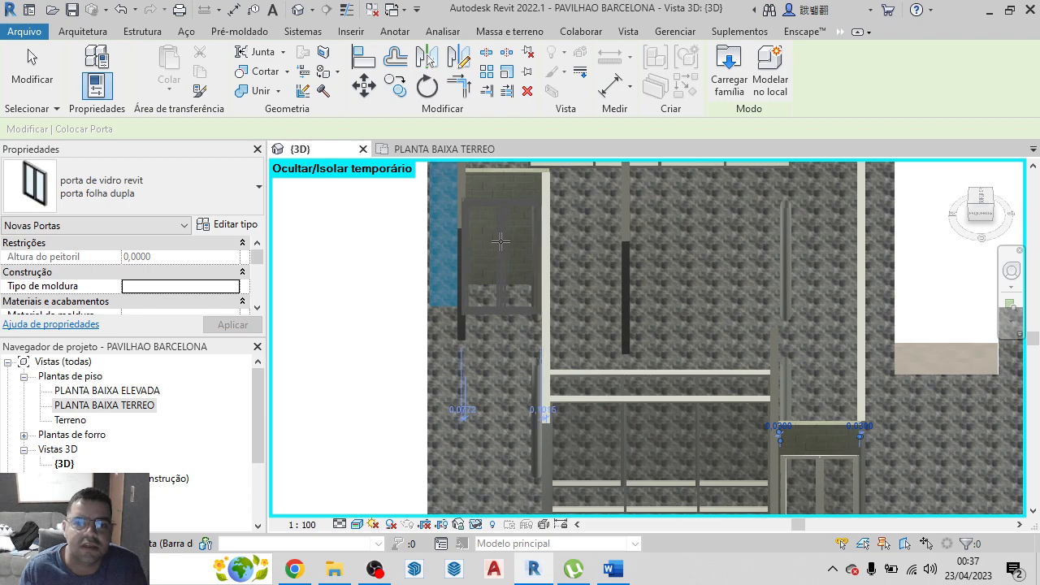
scroll(487, 242, "down", 3)
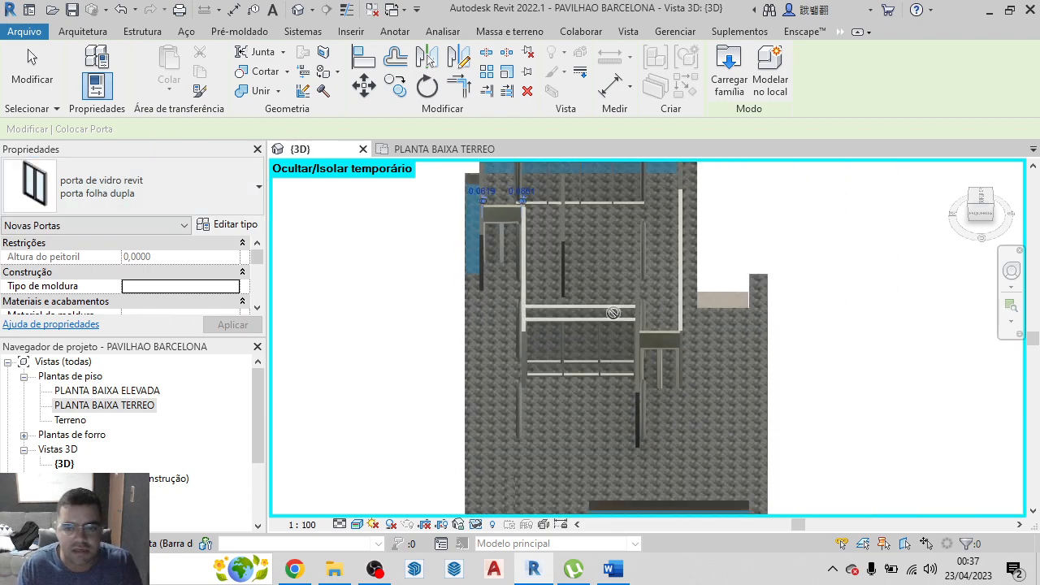
left_click(663, 382)
key("Escape")
Select both double-leaf doors together and set their sill height (Altura do peitoril) to 0,8000 m
left_click(663, 382)
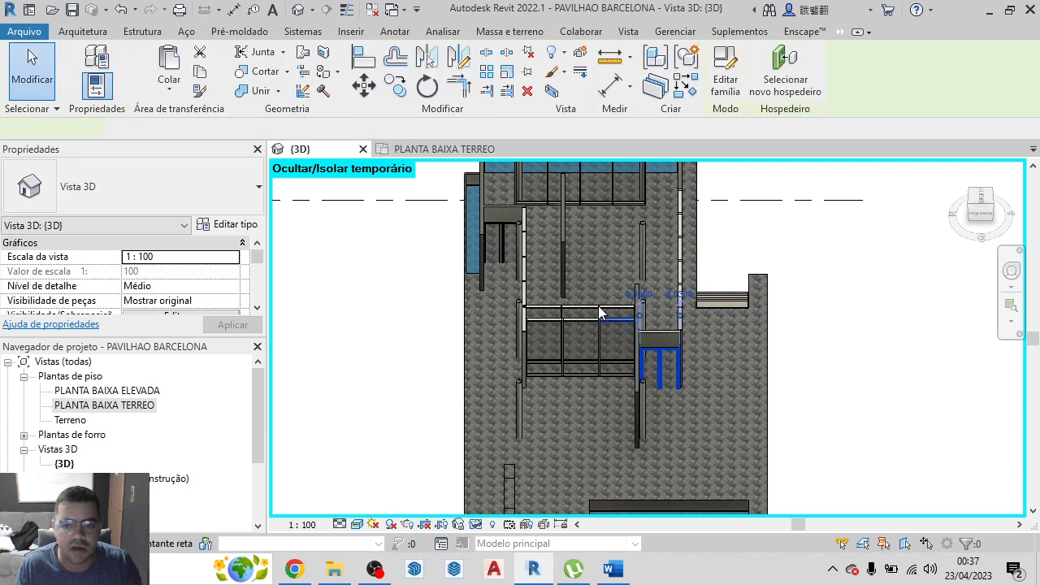
left_click(503, 248, "ctrl")
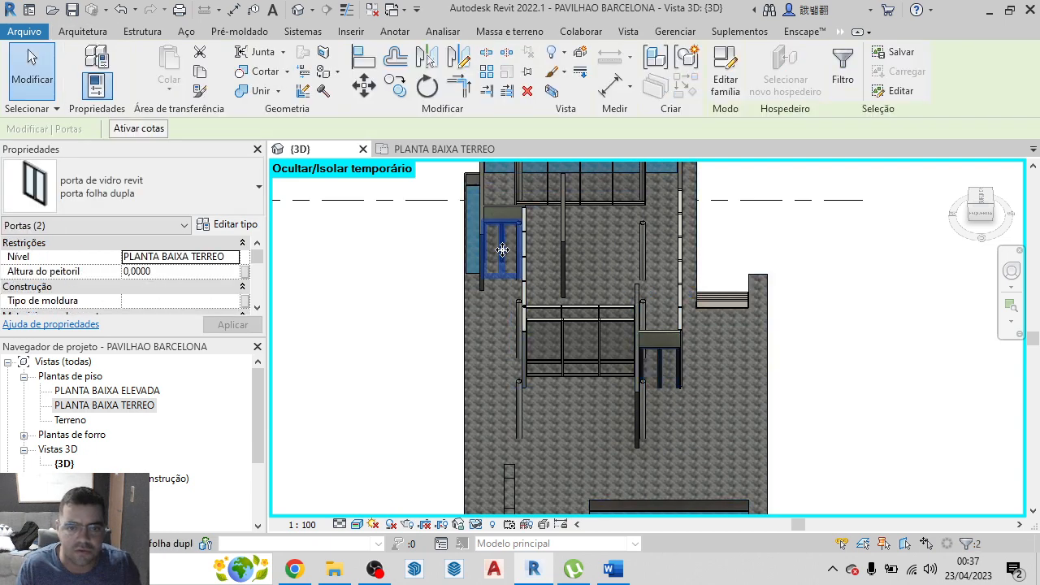
left_click(657, 381)
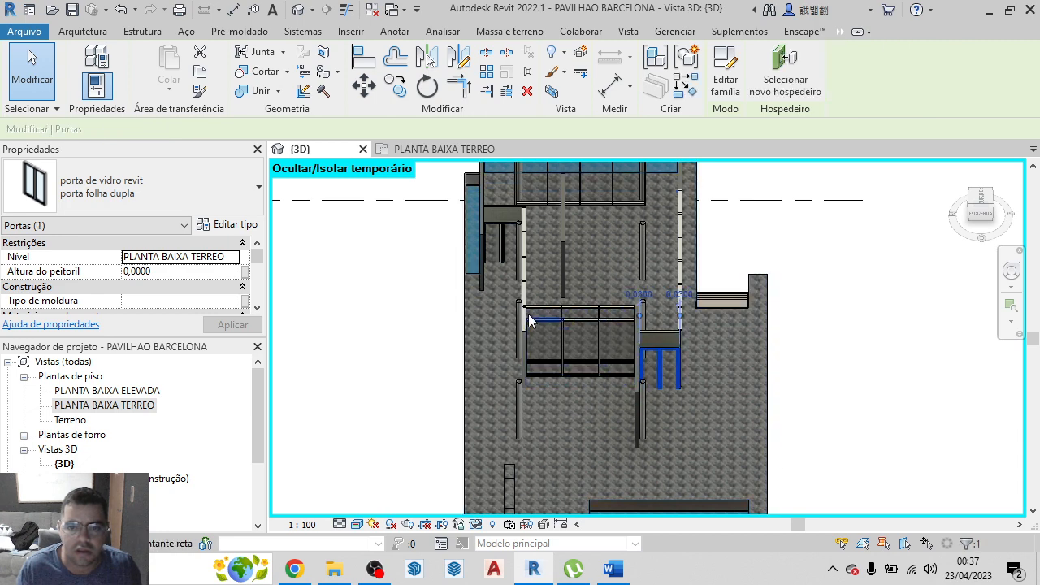
left_click(503, 254, "ctrl")
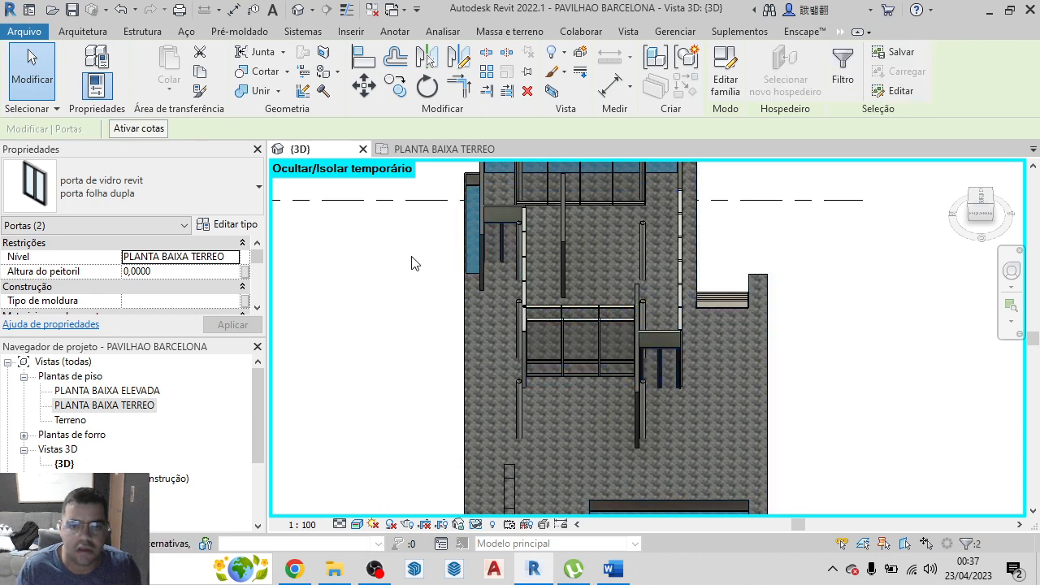
left_click(134, 275)
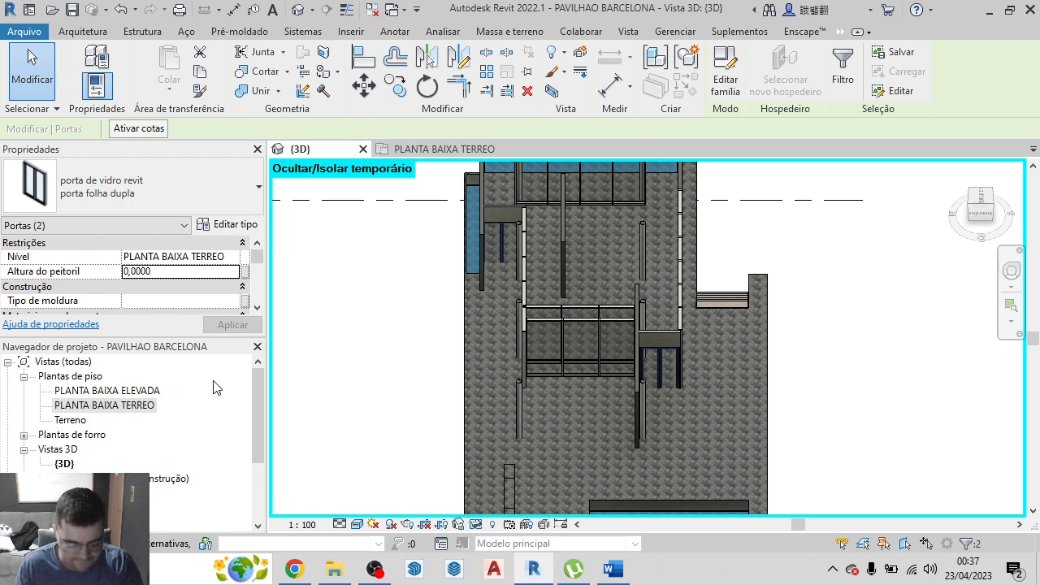
left_click(133, 270)
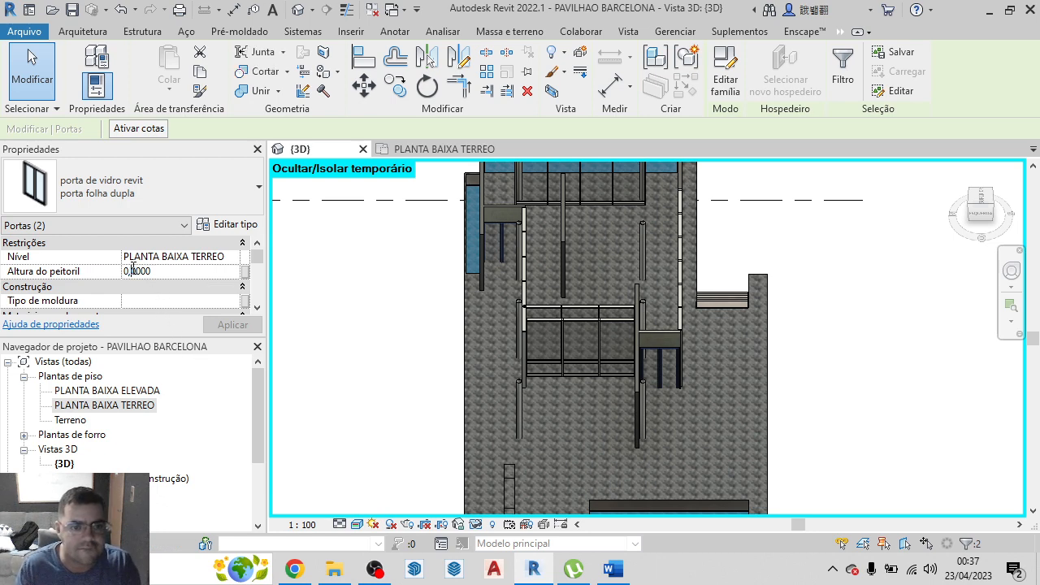
type("8")
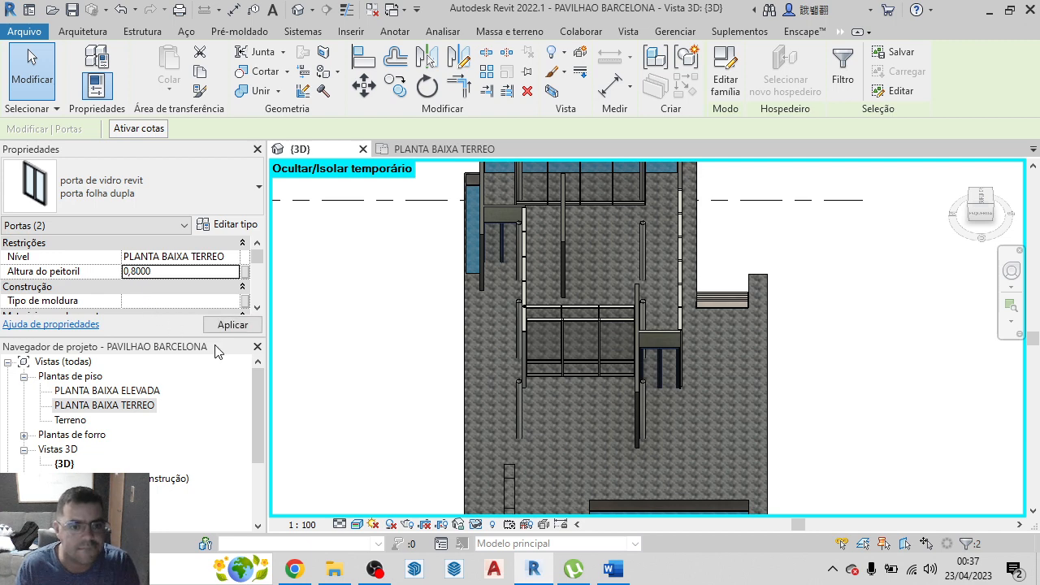
key("Return")
left_click(248, 329)
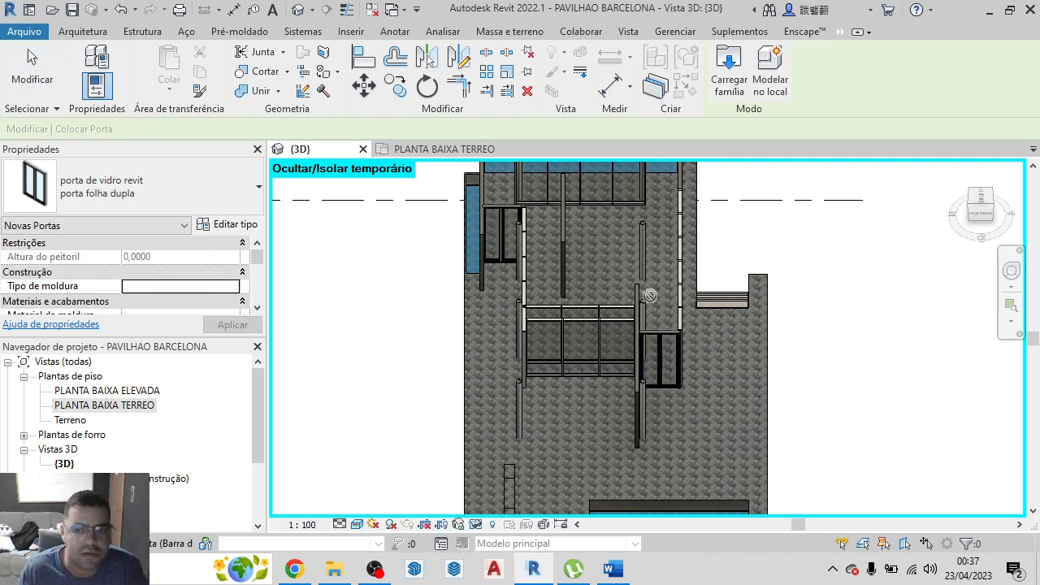
scroll(704, 318, "up", 2)
scroll(651, 368, "down", 3)
scroll(677, 403, "down", 2)
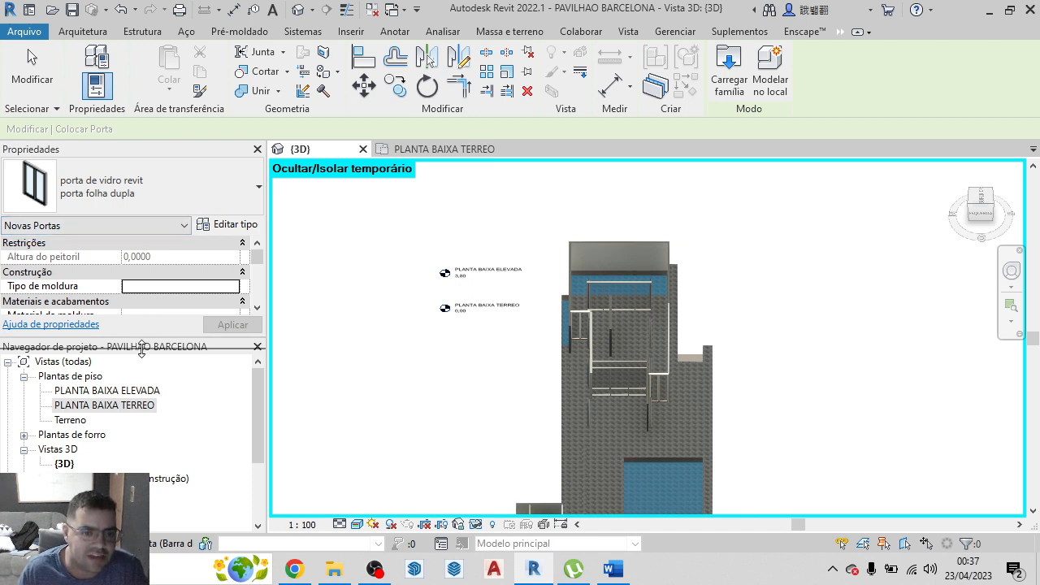
scroll(135, 291, "down", 5)
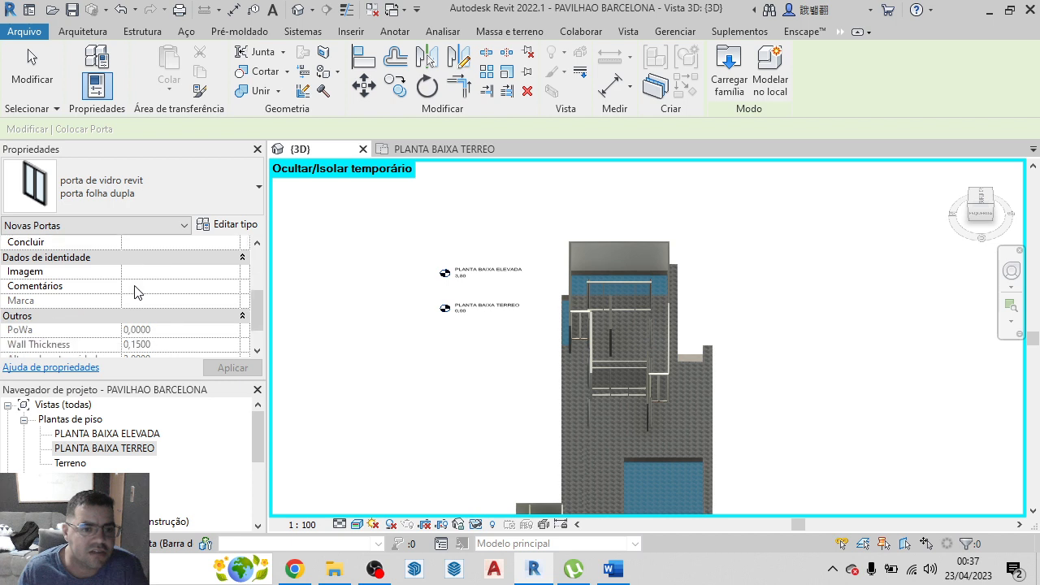
scroll(134, 285, "up", 3)
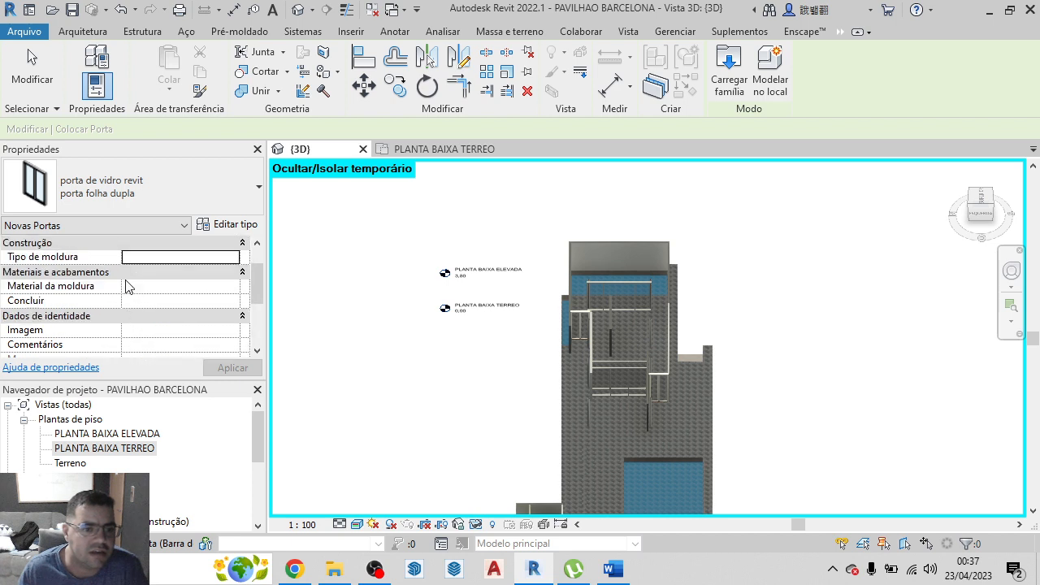
Check the frame material (Material da moldura) options for a new porta folha dupla door, then leave door placement
left_click(232, 287)
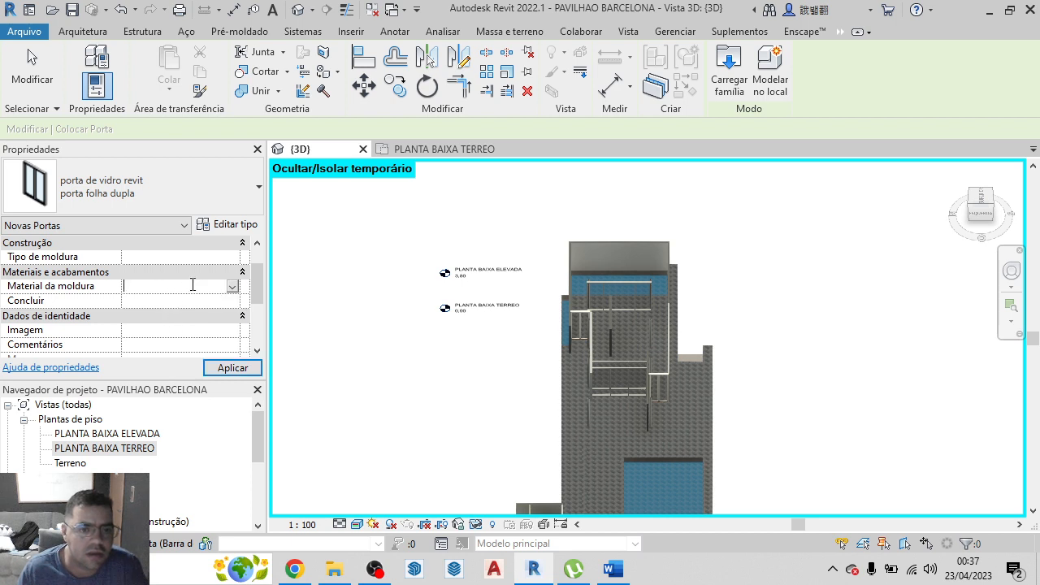
scroll(205, 295, "up", 1)
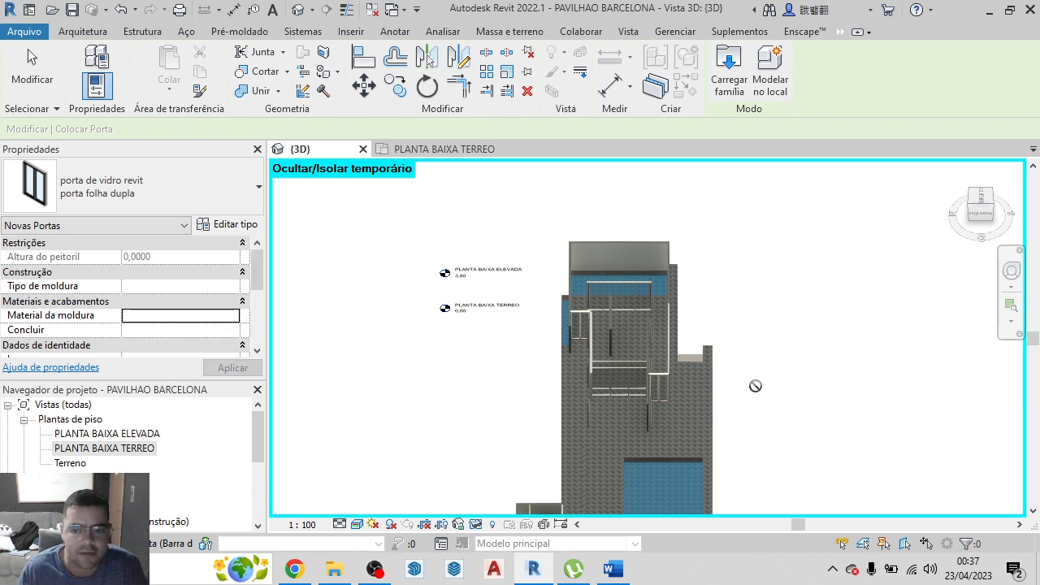
scroll(693, 420, "up", 2)
scroll(634, 382, "up", 2)
scroll(650, 362, "down", 2)
key("Escape")
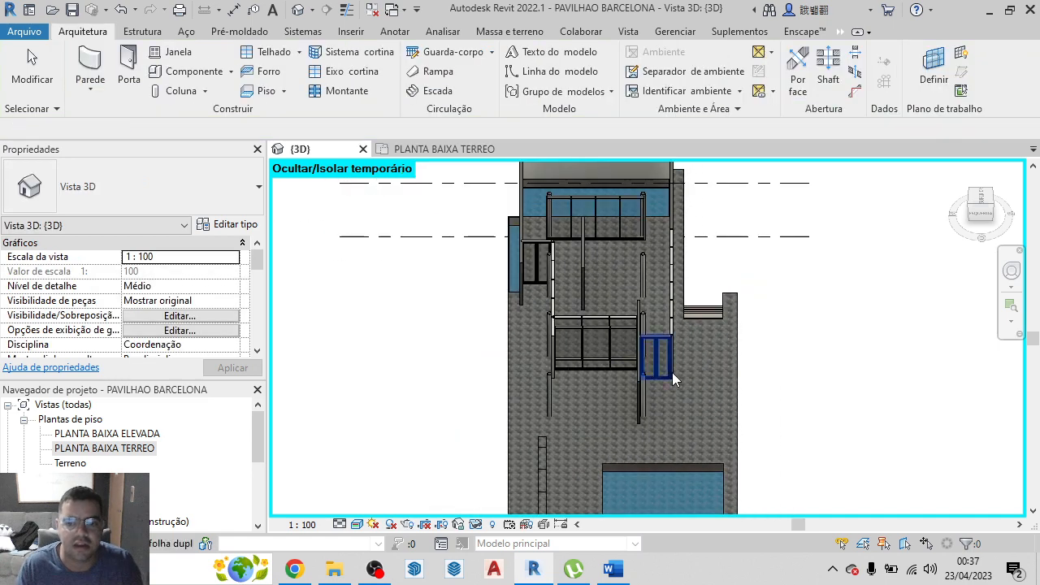
Examine the instance properties of the double-leaf door beside the glazed bay, checking its frame material (Material da moldura) choices
left_click(660, 368)
scroll(166, 302, "down", 3)
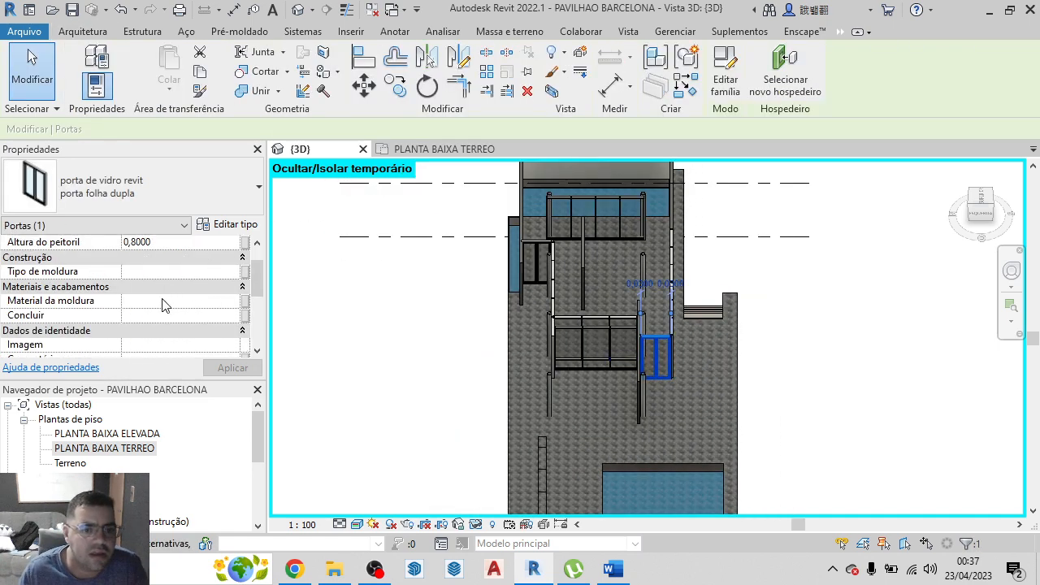
scroll(161, 301, "up", 1)
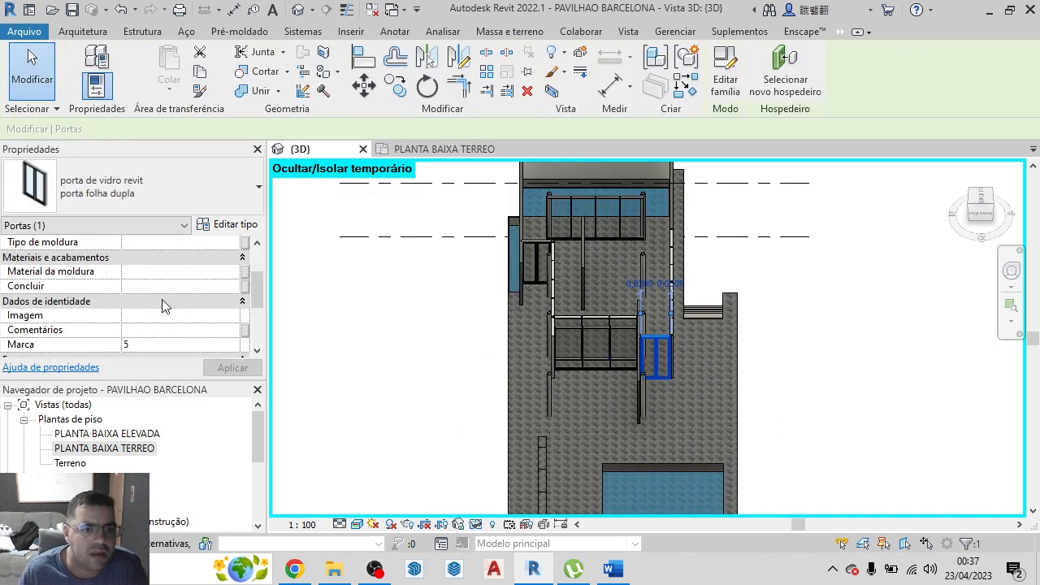
left_click(233, 276)
left_click(223, 269)
left_click(233, 275)
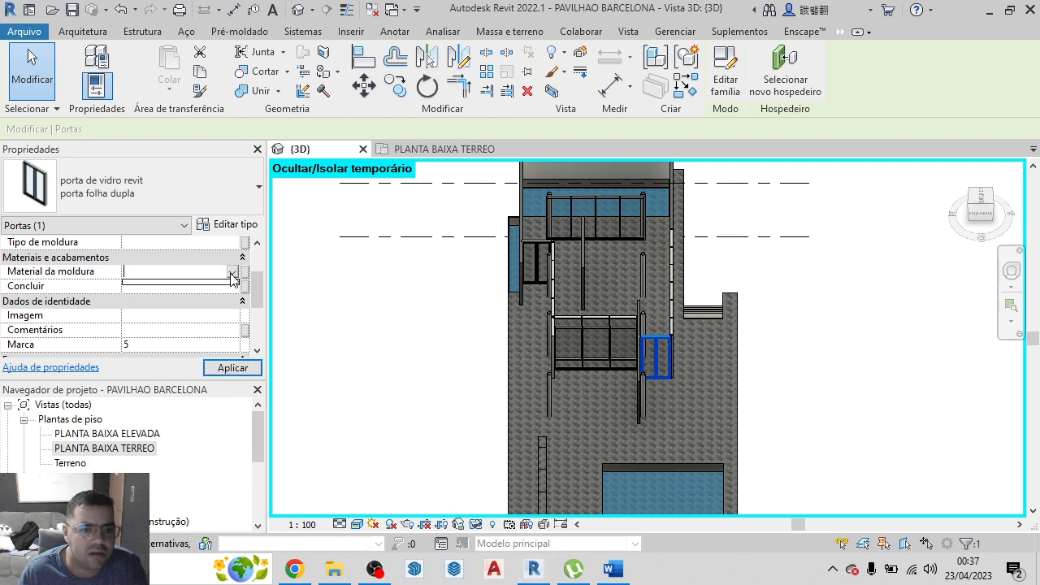
left_click(233, 276)
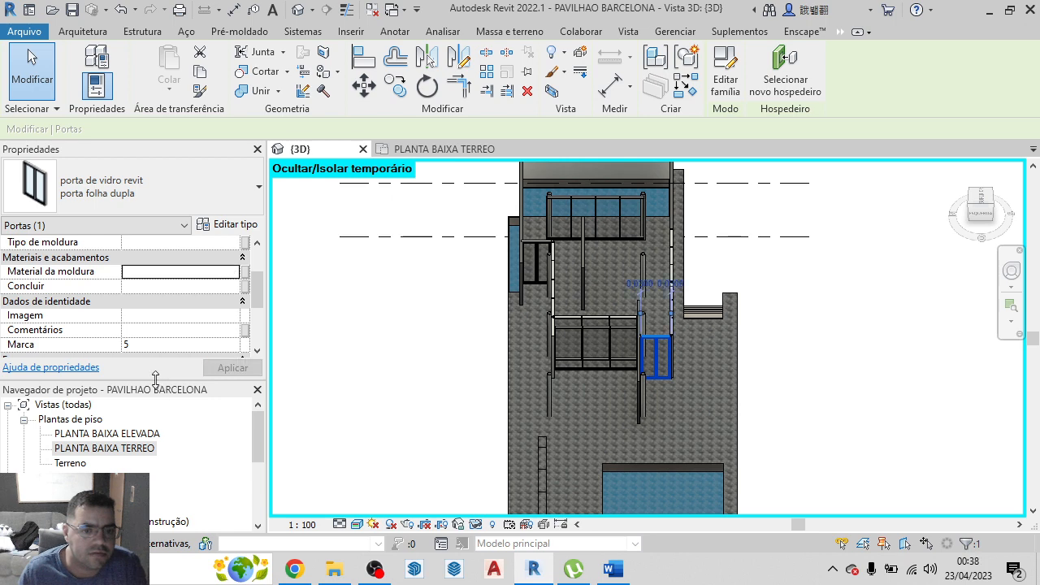
left_click_drag(158, 377, 166, 399)
scroll(147, 336, "down", 3)
scroll(147, 335, "up", 4)
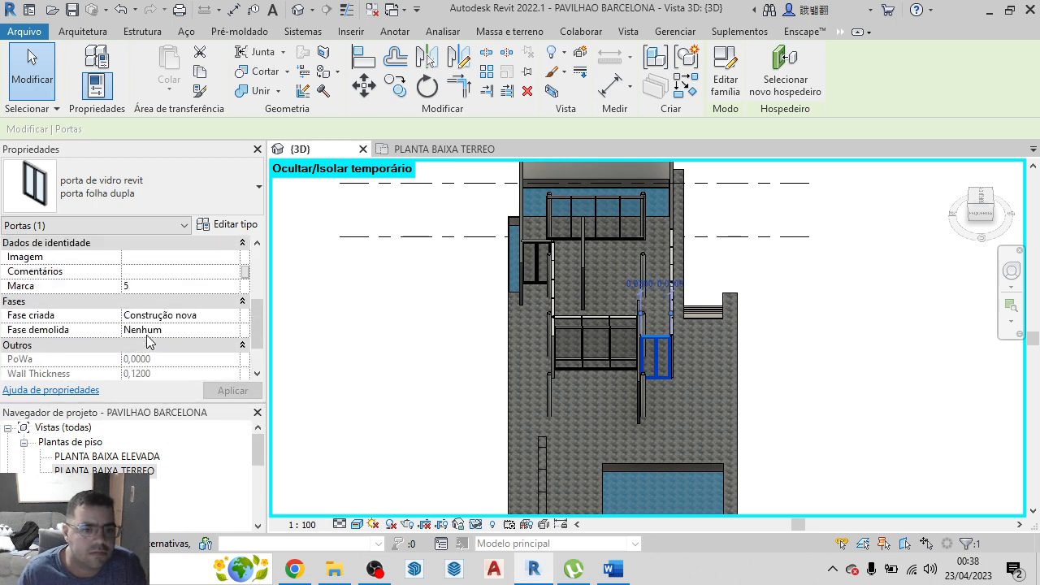
left_click(820, 301)
Return the 3D view to its home isometric orientation and reset the temporary hide/isolate to bring back the roofs
scroll(712, 349, "down", 2)
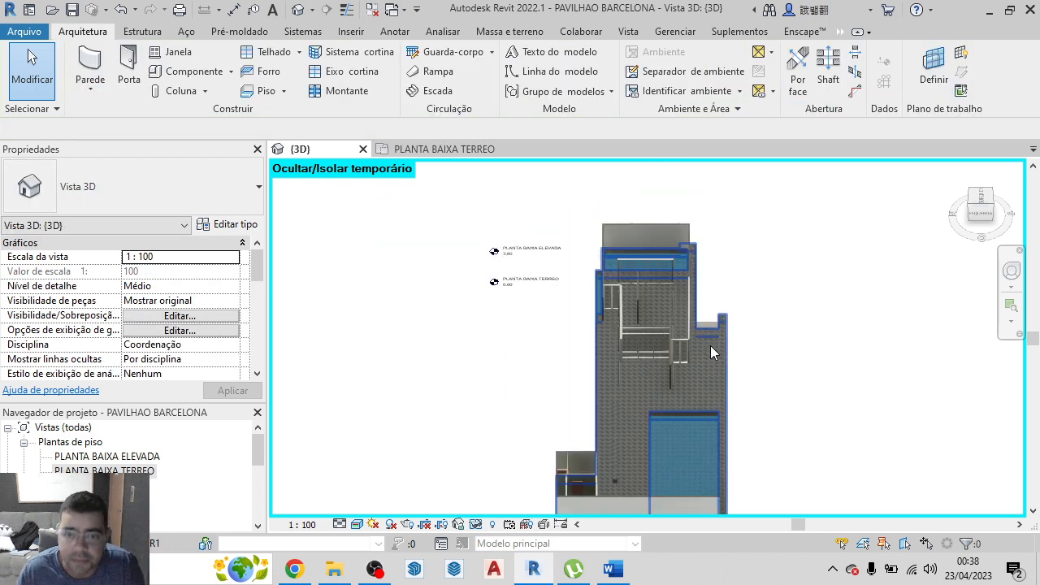
scroll(675, 304, "up", 3)
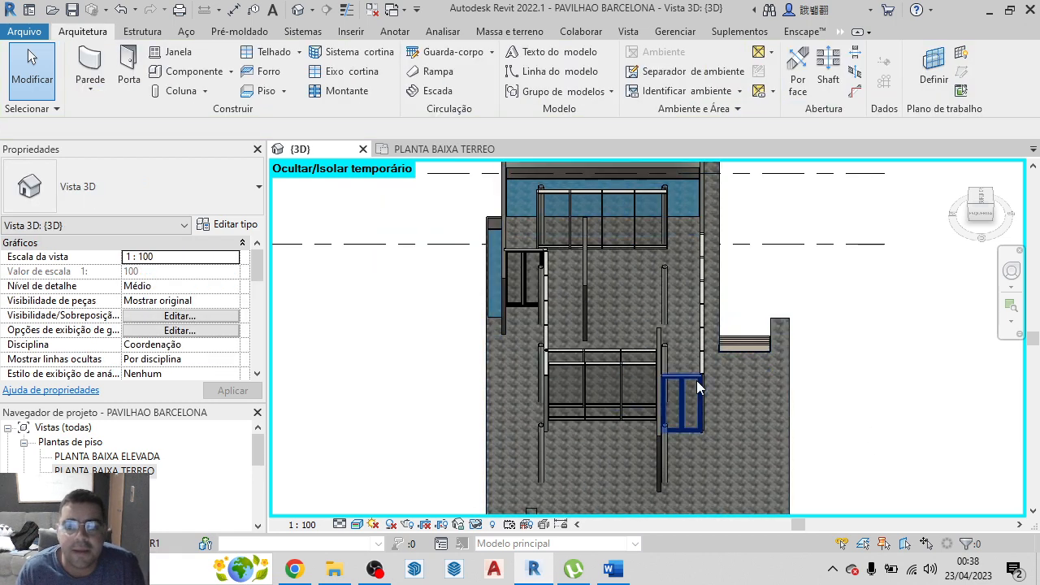
scroll(833, 330, "down", 5)
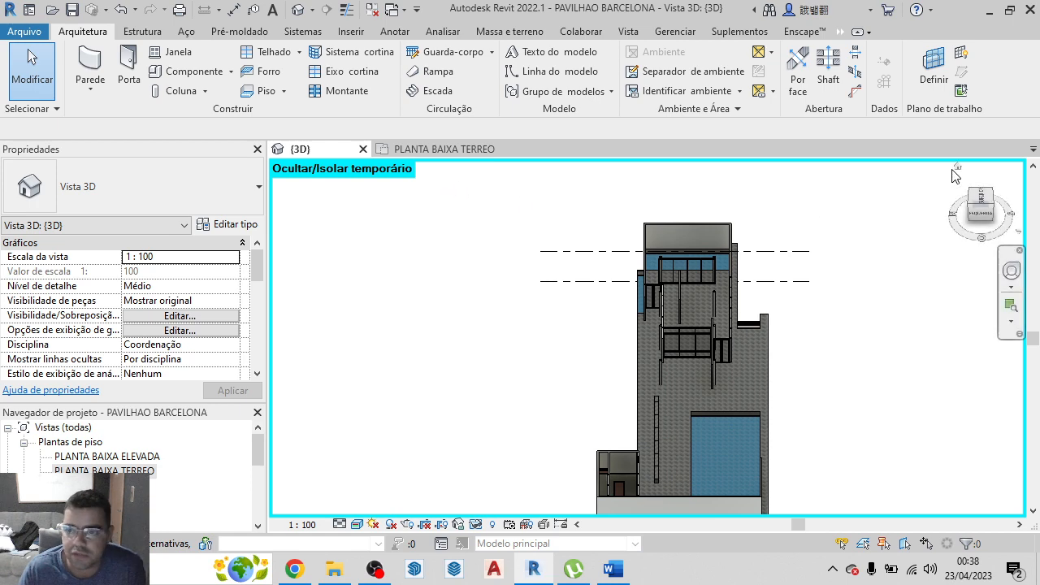
left_click(958, 169)
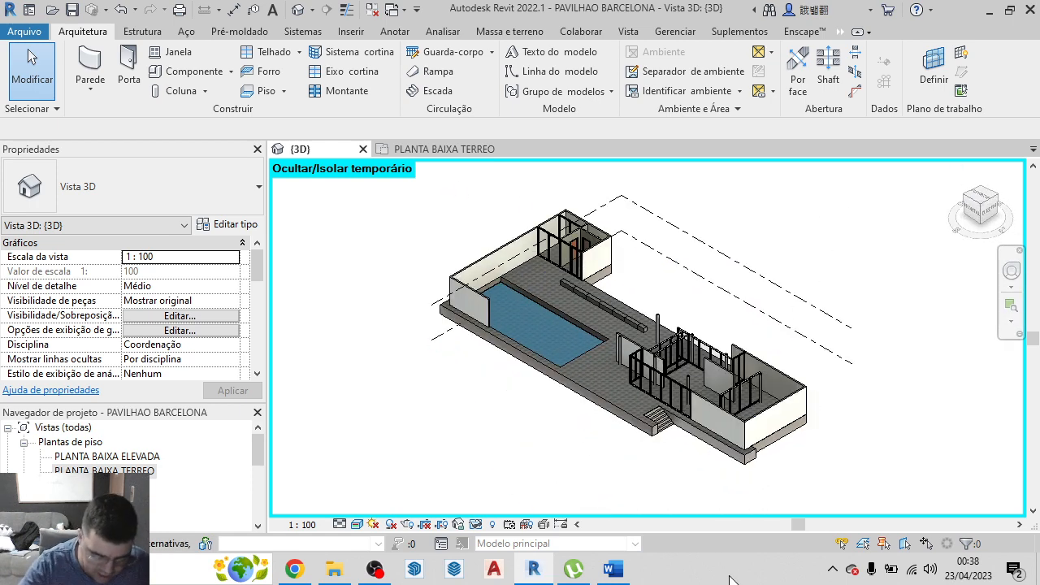
key("h")
key("r")
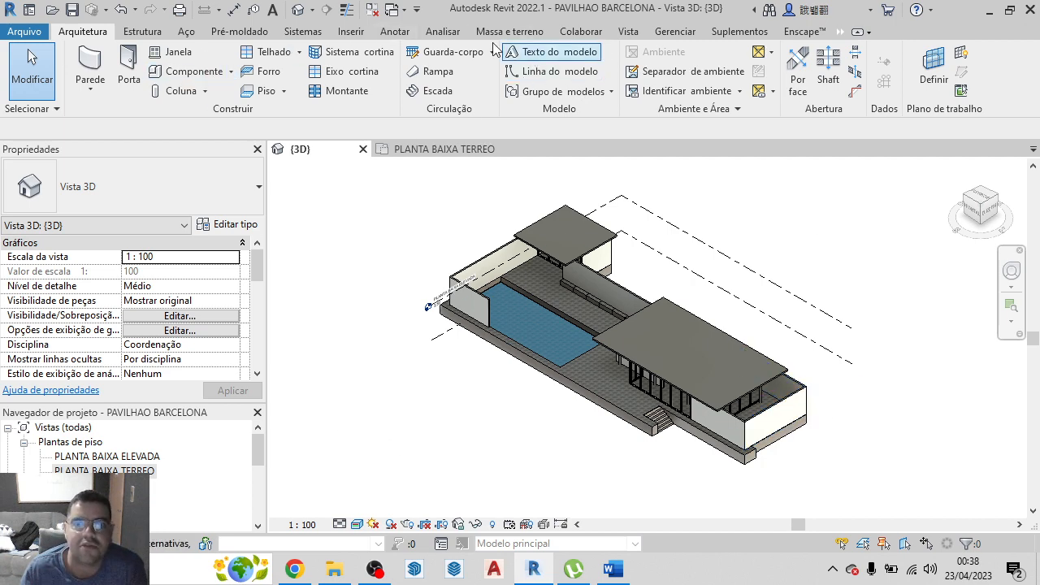
Load the family Barcelona_Pavilion_Statue_22698.rfa from the door families folder into the project
left_click(351, 32)
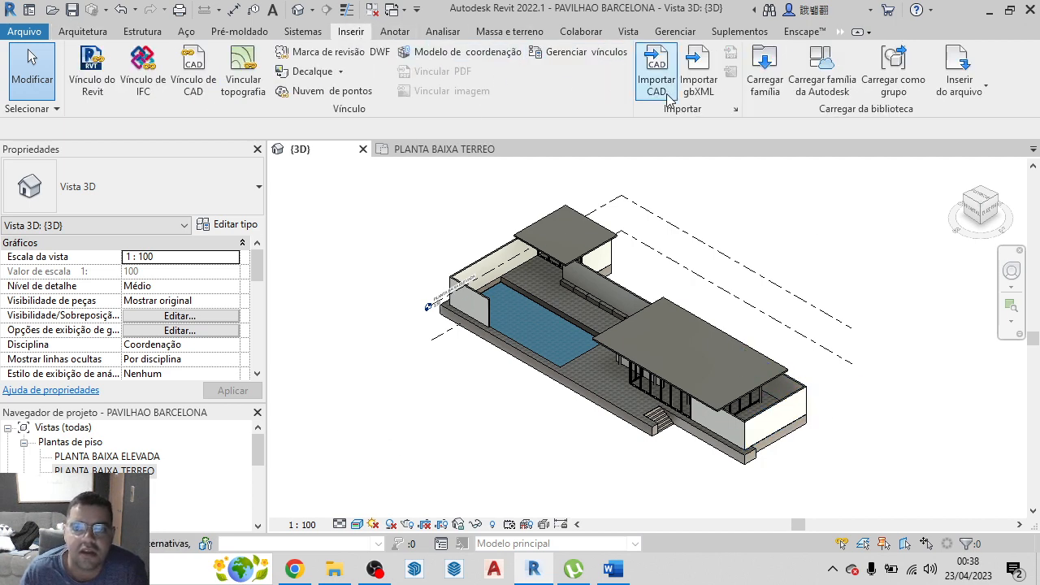
left_click(772, 79)
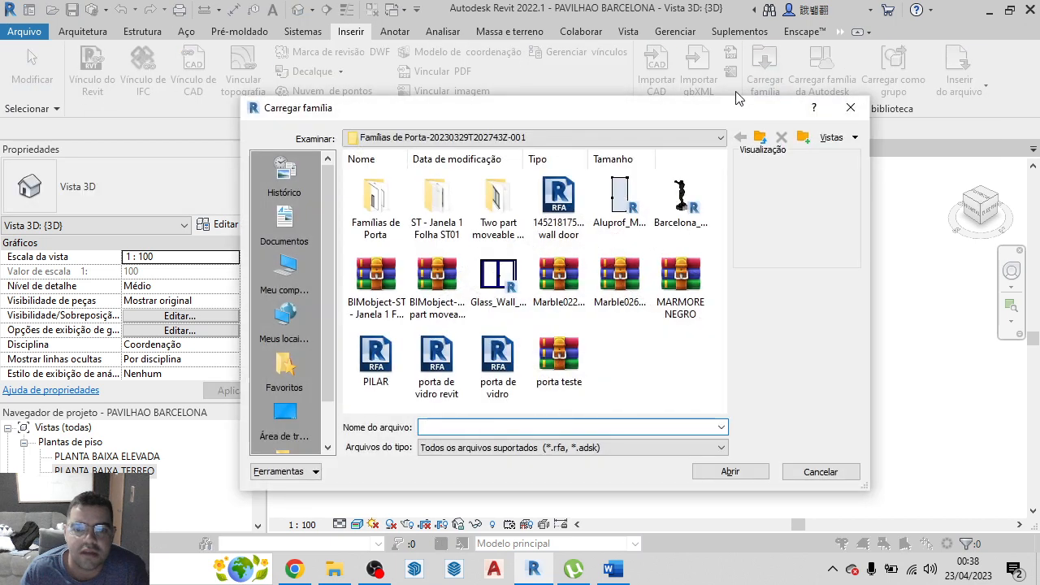
left_click(681, 199)
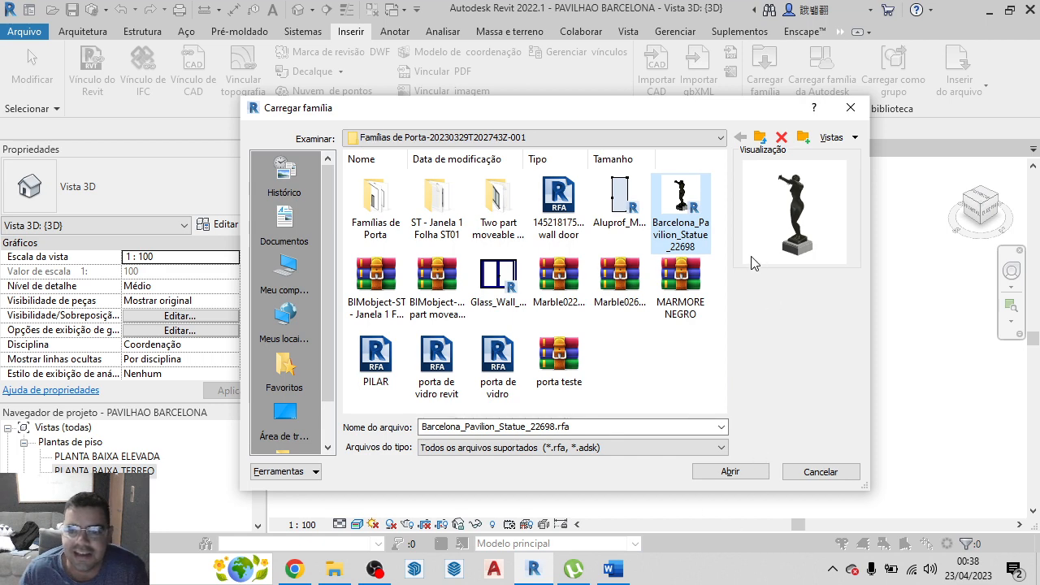
left_click(745, 474)
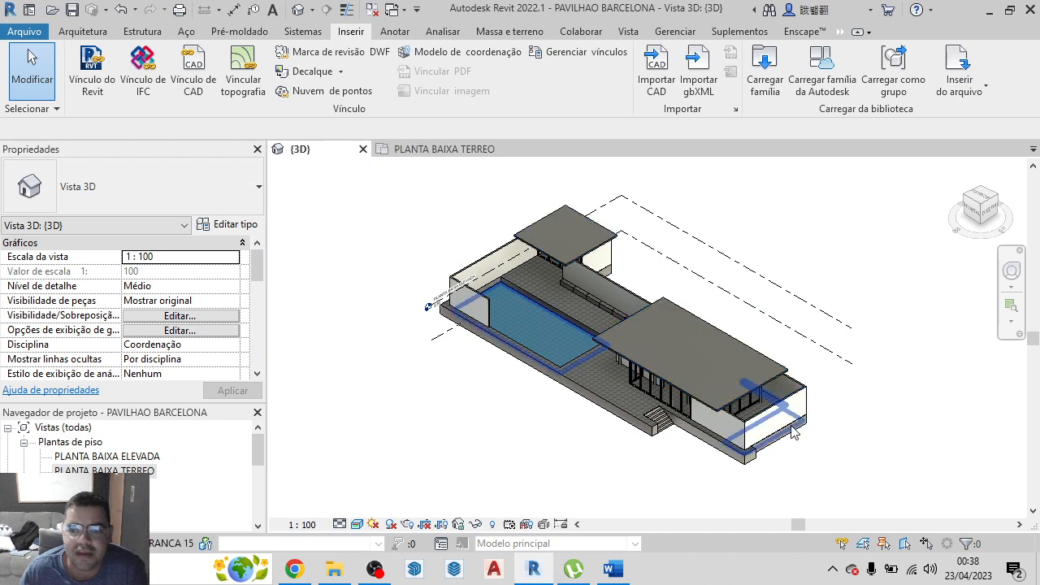
Place the Barcelona_Pavilion_Statue_22698 component from the top view in the end pool beside the large roof, about 1,5 m and 1,1 m from its edges
left_click(83, 31)
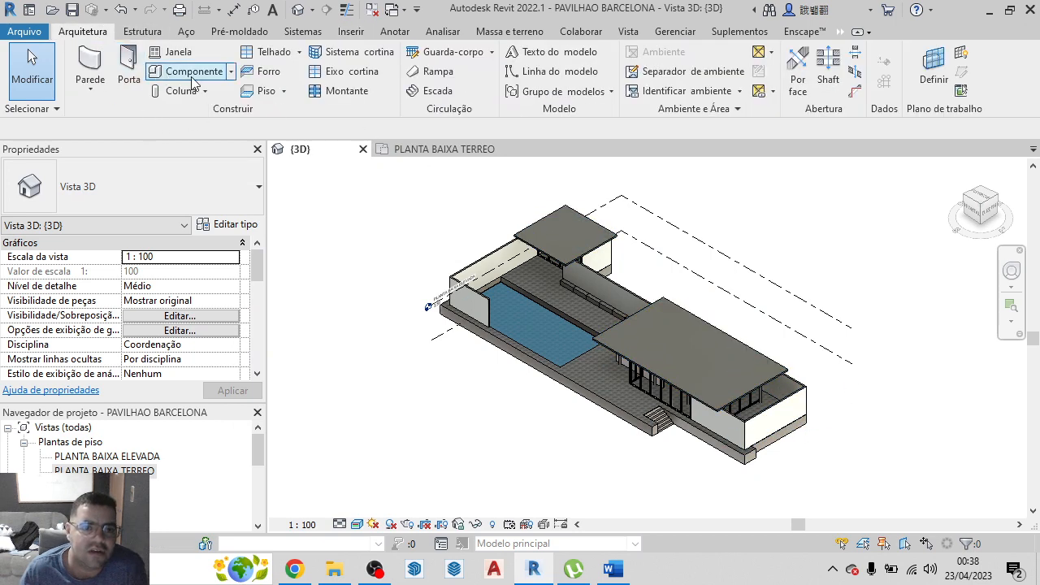
left_click(183, 72)
left_click(73, 186)
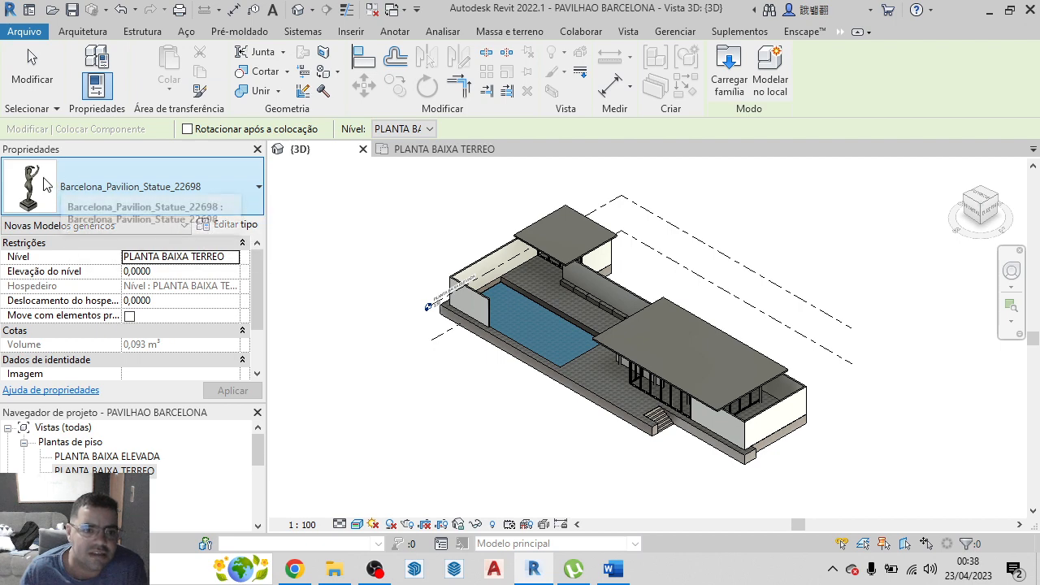
left_click(127, 192)
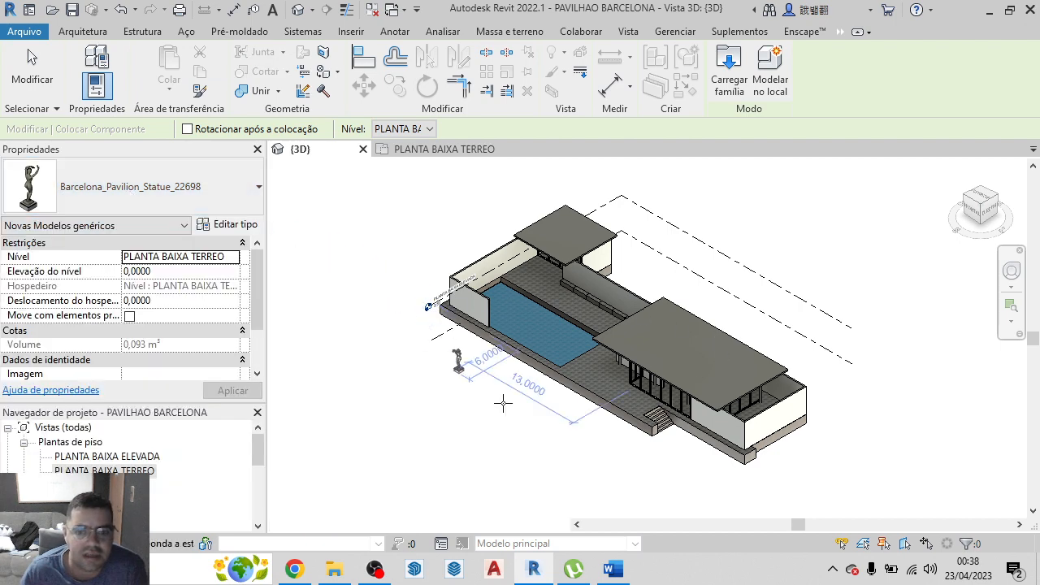
scroll(801, 388, "down", 2)
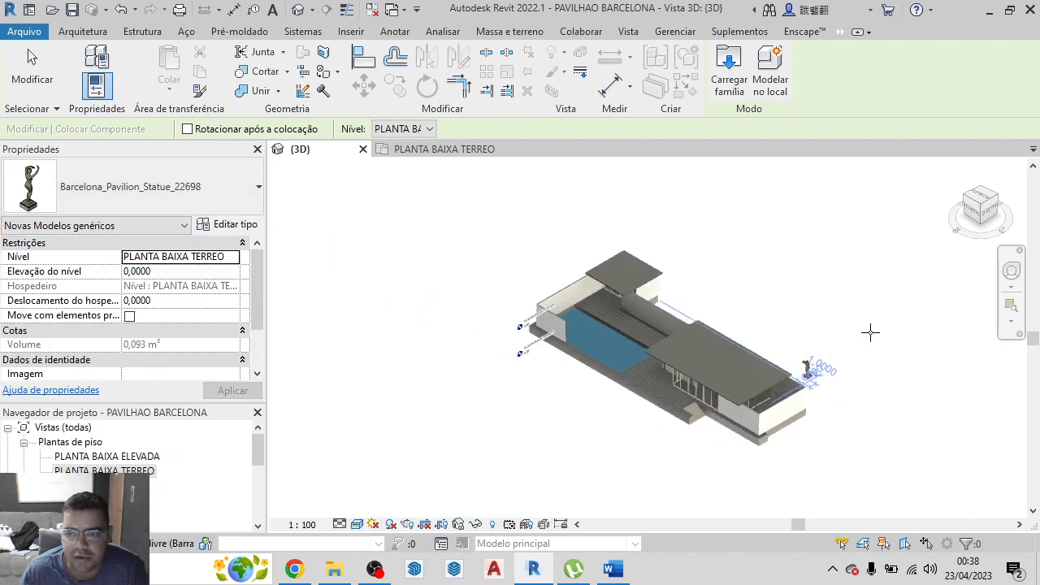
left_click(981, 197)
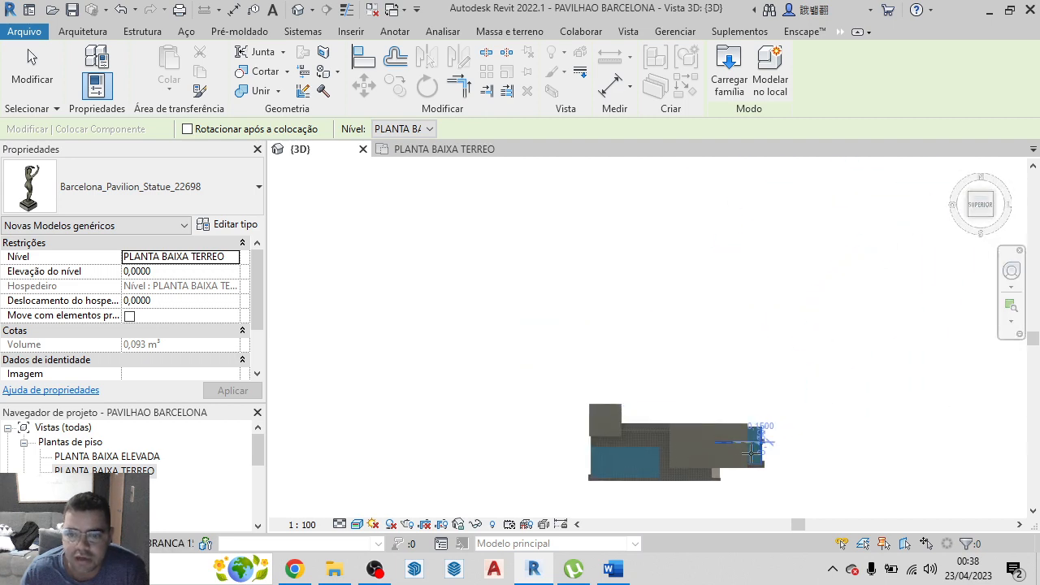
scroll(687, 395, "up", 5)
scroll(682, 350, "up", 3)
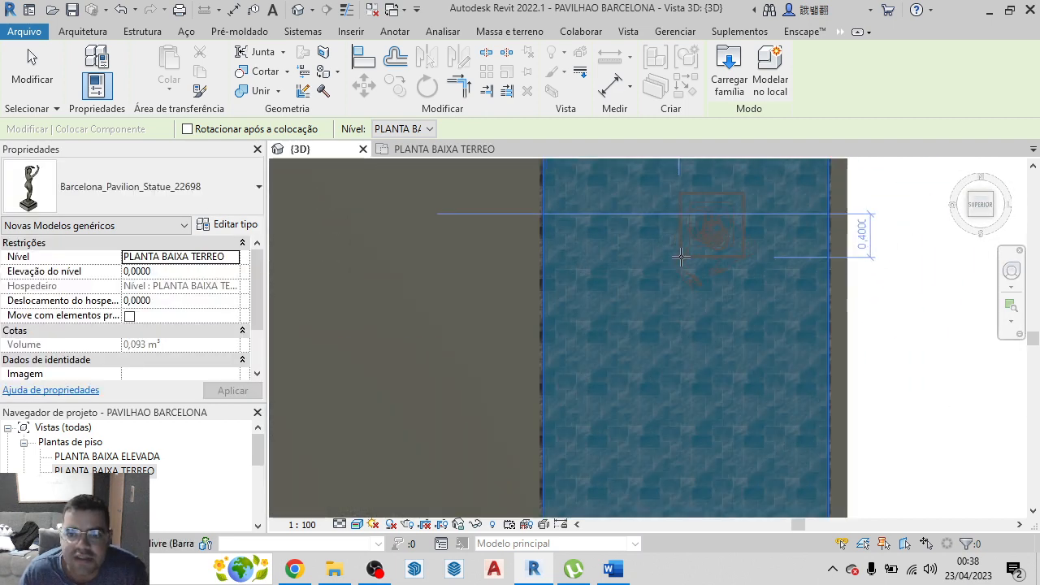
scroll(676, 291, "down", 2)
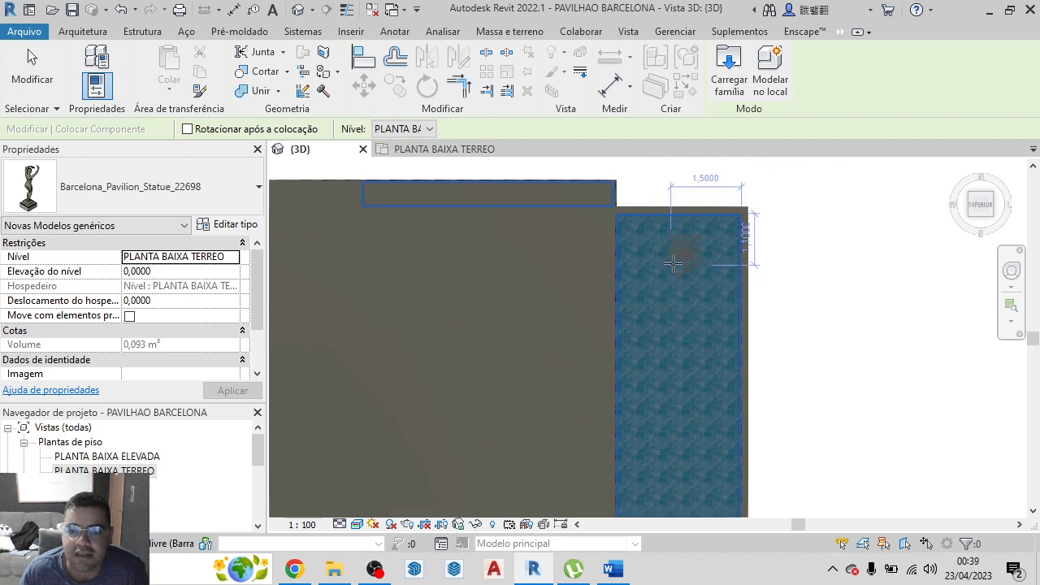
left_click(673, 263)
scroll(699, 256, "up", 4)
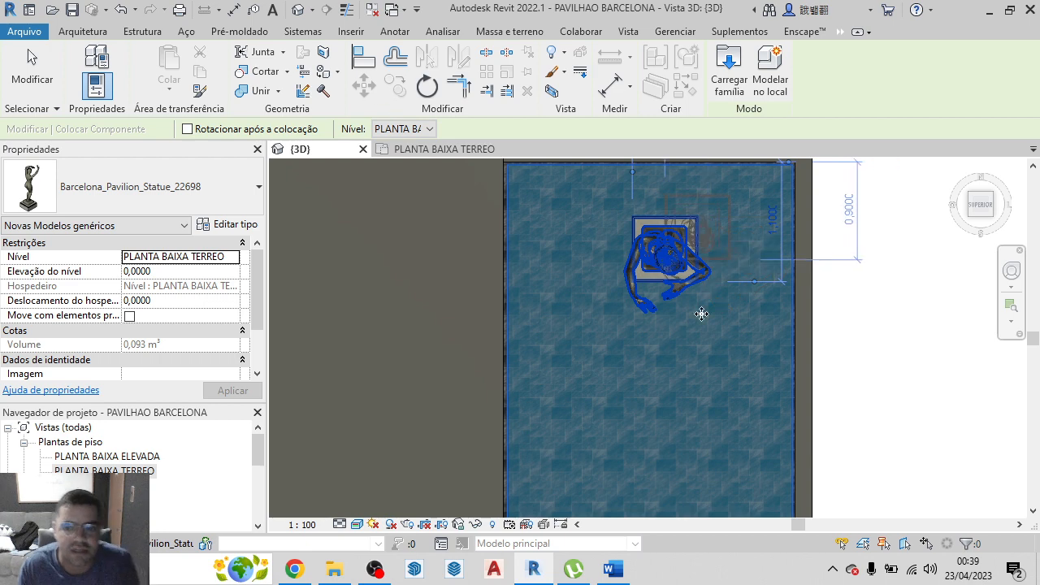
key("Escape")
left_click(671, 258)
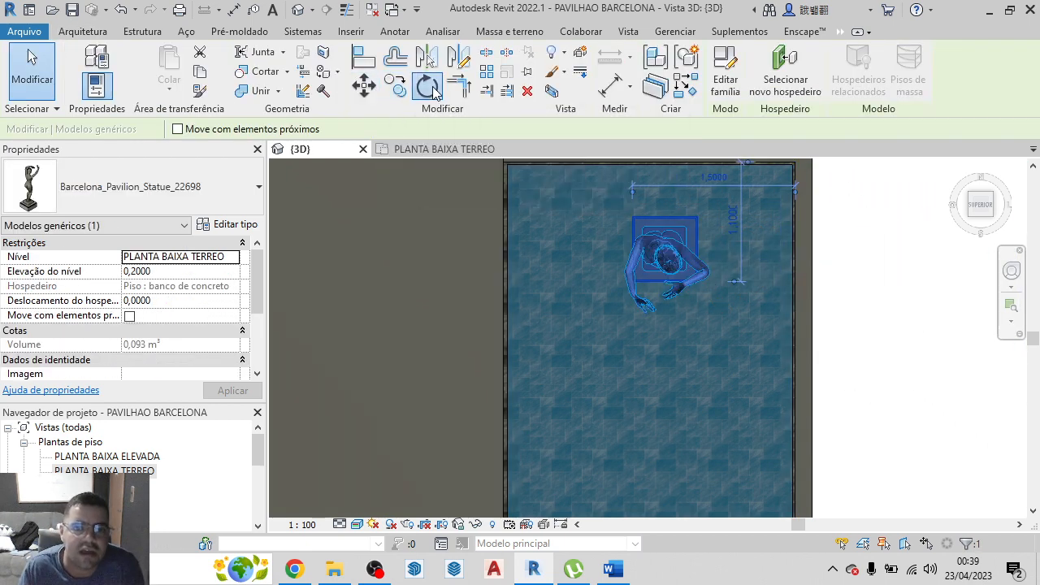
left_click(428, 85)
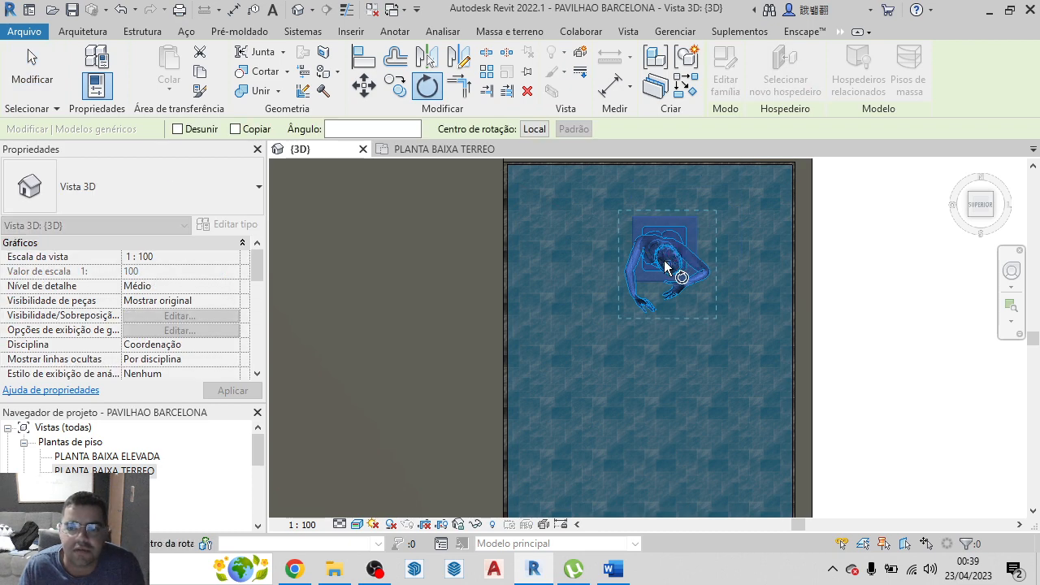
left_click_drag(673, 250, 665, 214)
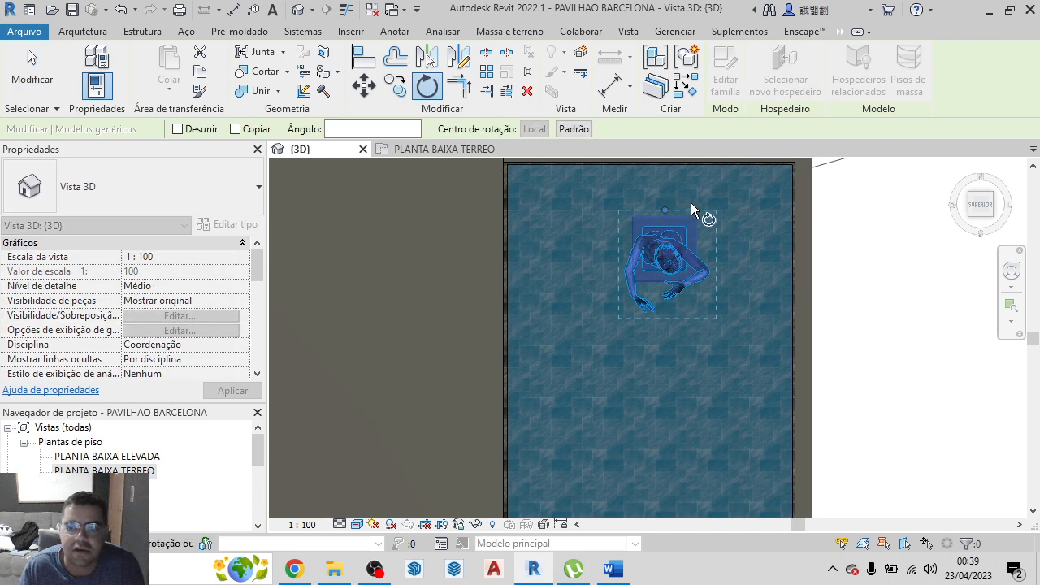
key("Escape")
key("Escape")
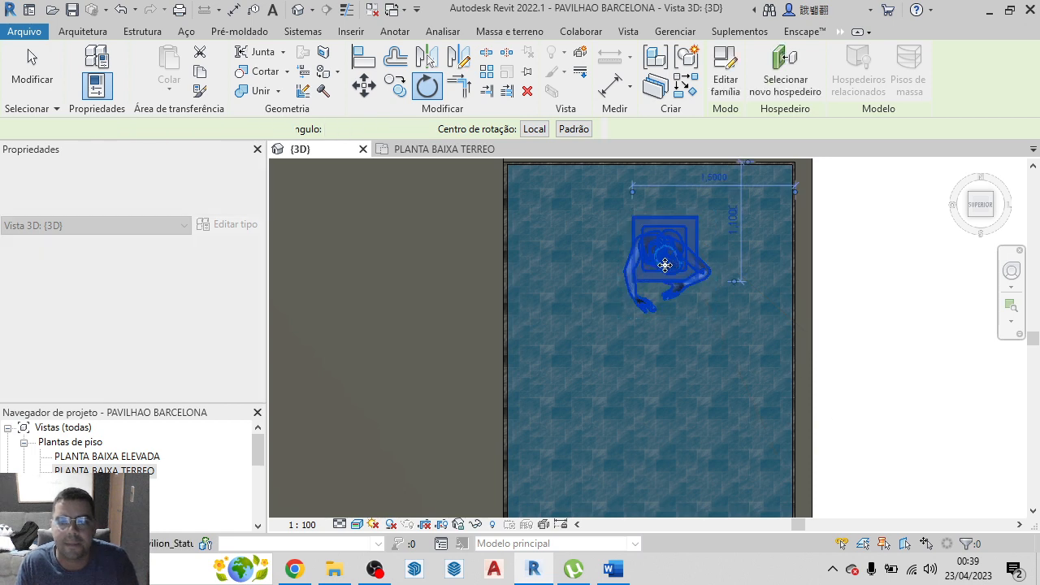
Rotate the statue in the pool about a quarter turn clockwise so that it faces the large roof
left_click(658, 247)
left_click(426, 85)
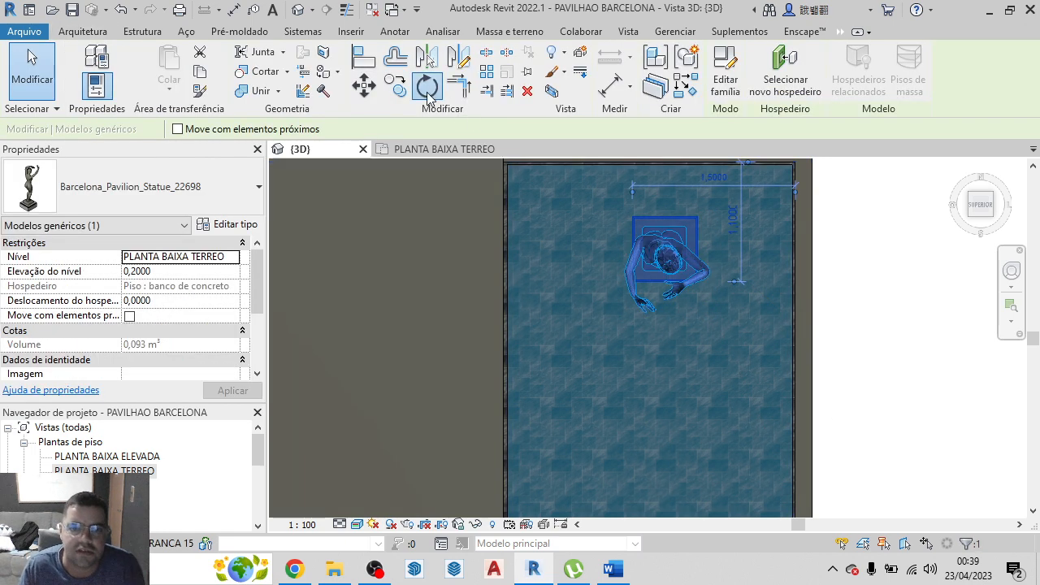
left_click(670, 215)
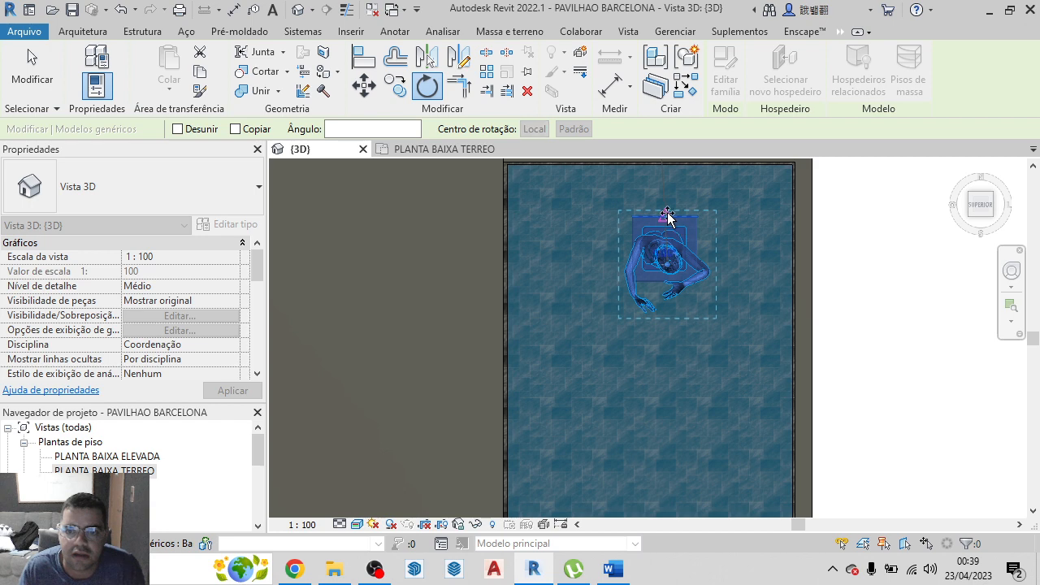
left_click(724, 259)
scroll(841, 313, "down", 1)
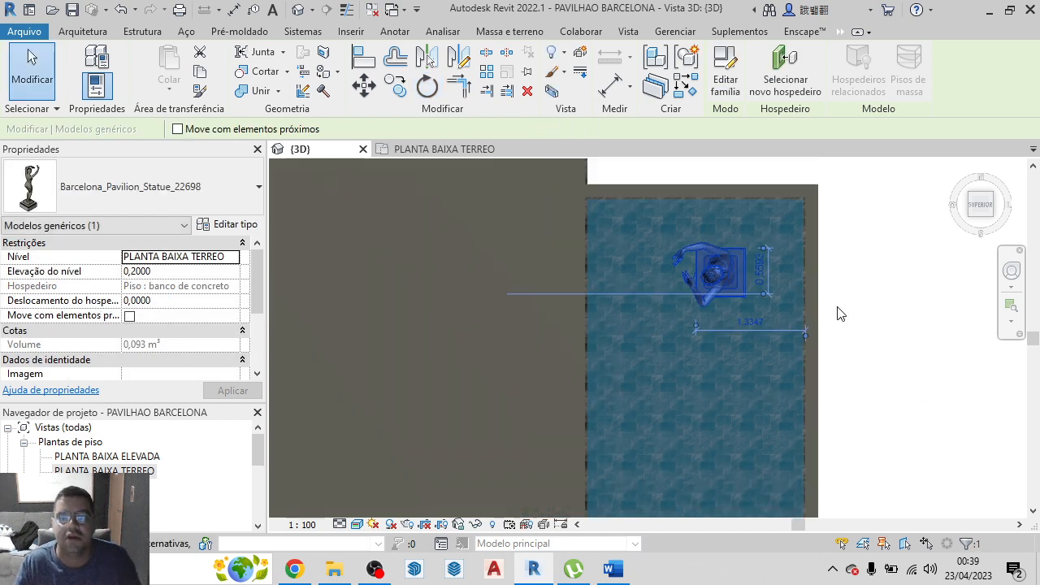
scroll(841, 314, "down", 1)
left_click(841, 314)
Temporarily hide the roof slabs (Piso Genérico 150 mm) in the top view to expose the pavilion's interior layout
scroll(841, 313, "down", 2)
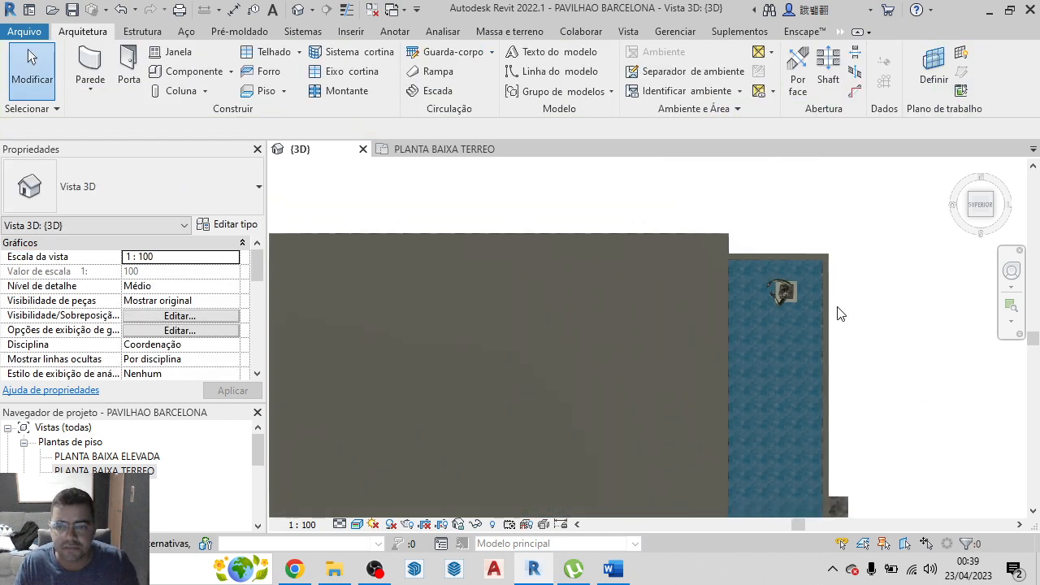
scroll(842, 313, "down", 4)
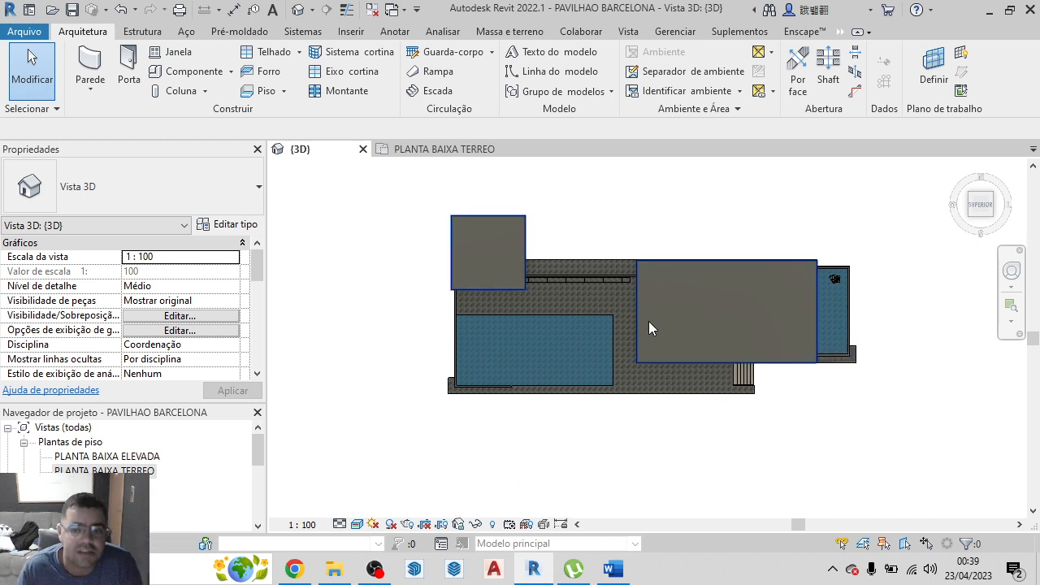
left_click(772, 329)
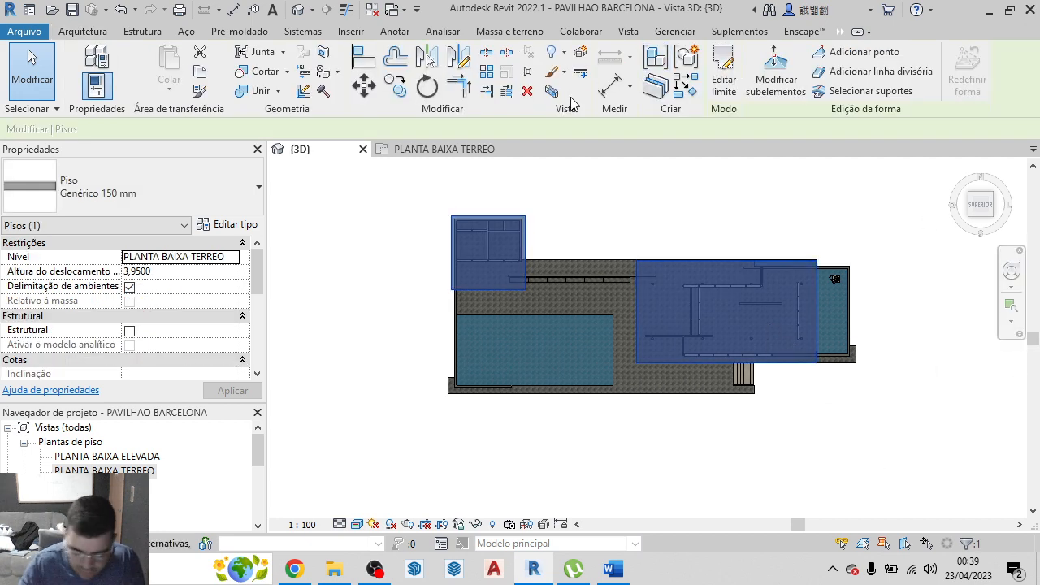
key("h")
key("h")
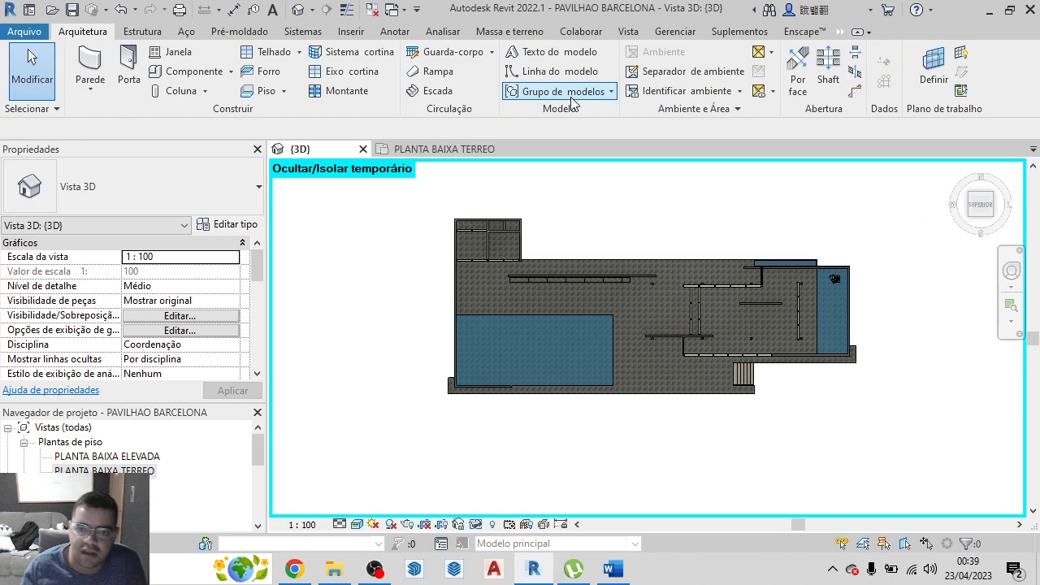
scroll(753, 316, "up", 4)
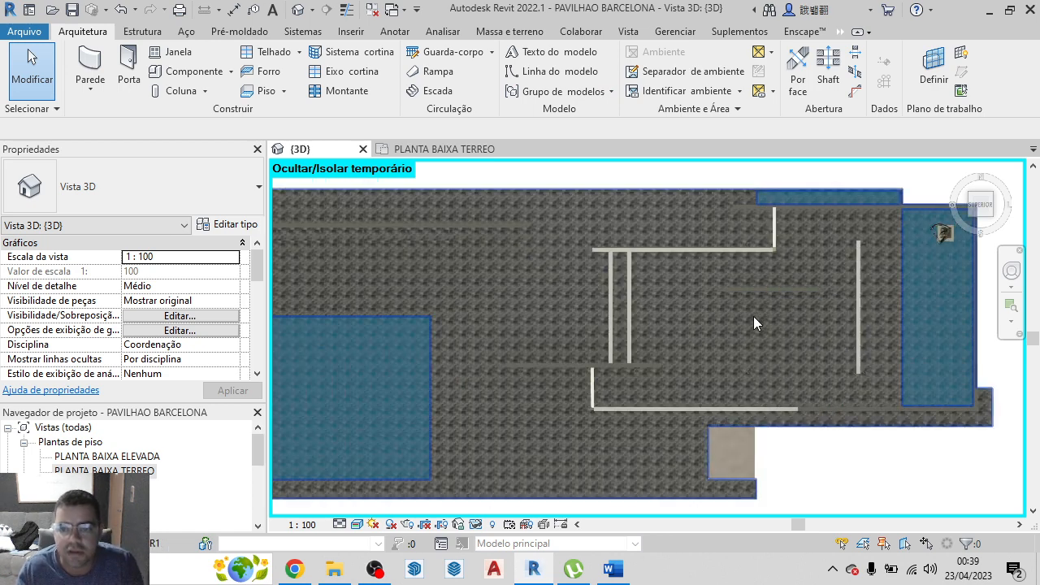
scroll(628, 324, "down", 5)
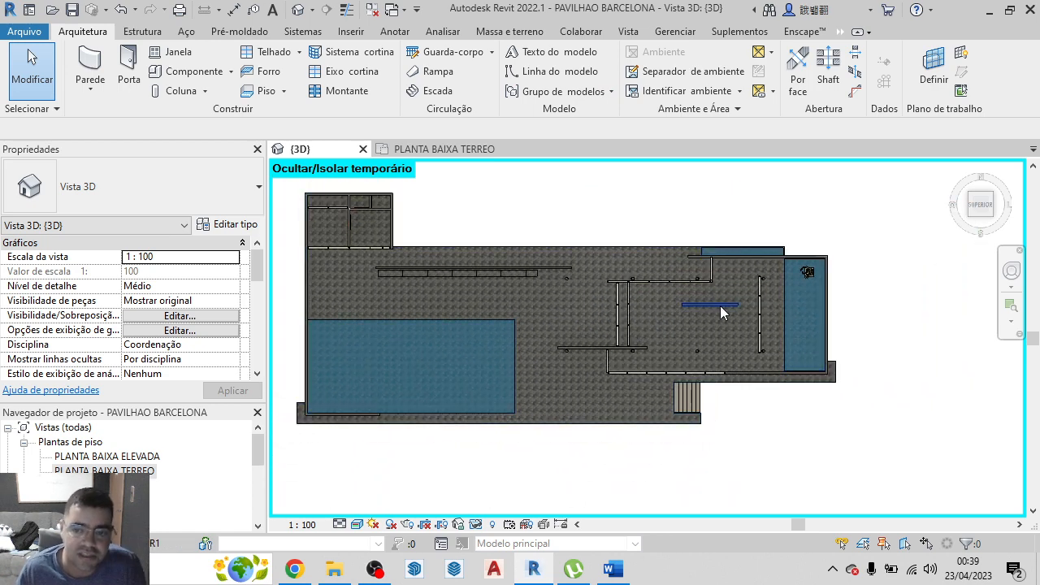
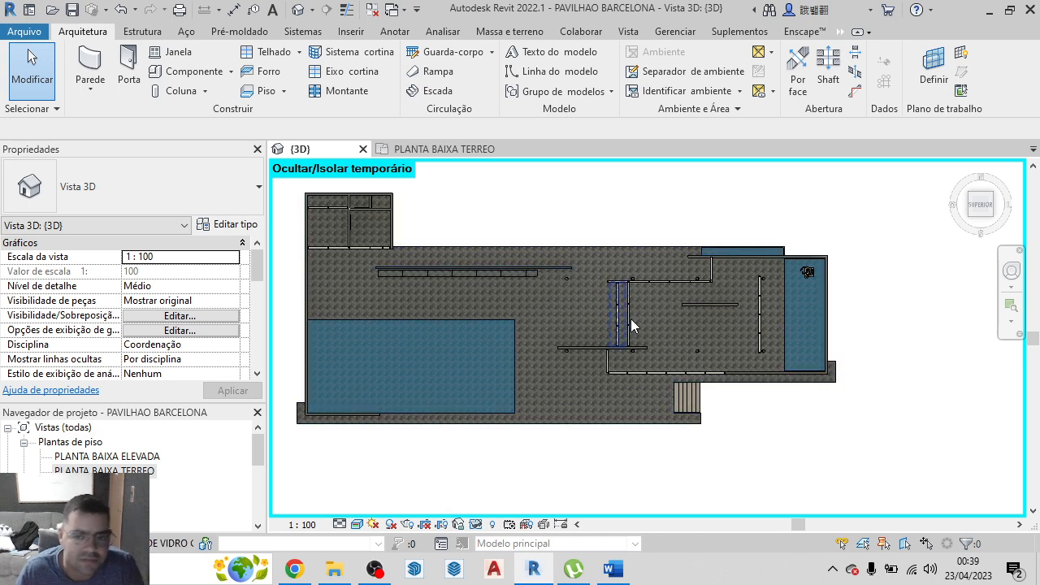
Create a new generic material in the project's material browser
scroll(610, 352, "up", 3)
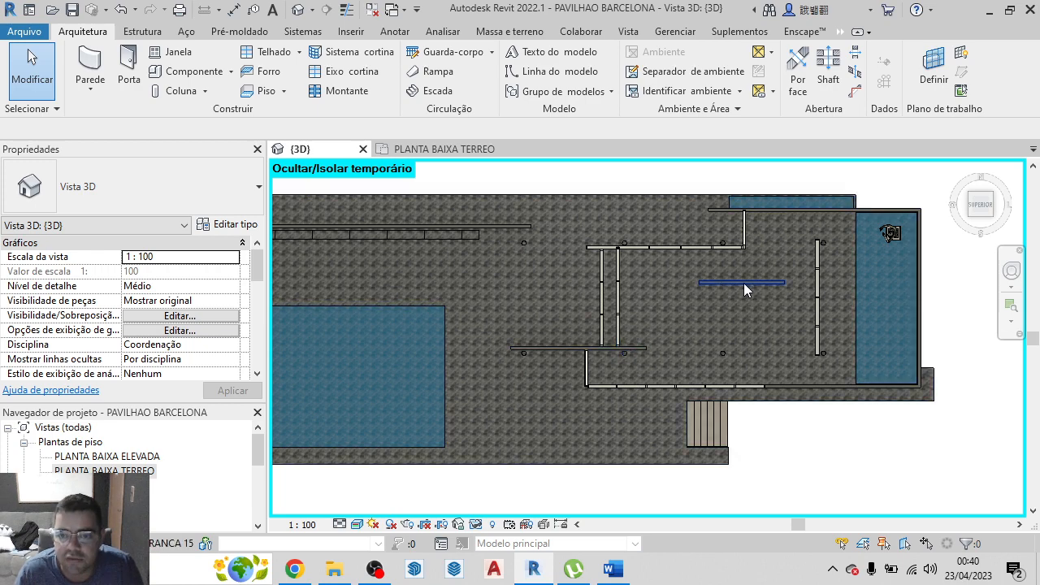
scroll(723, 341, "down", 2)
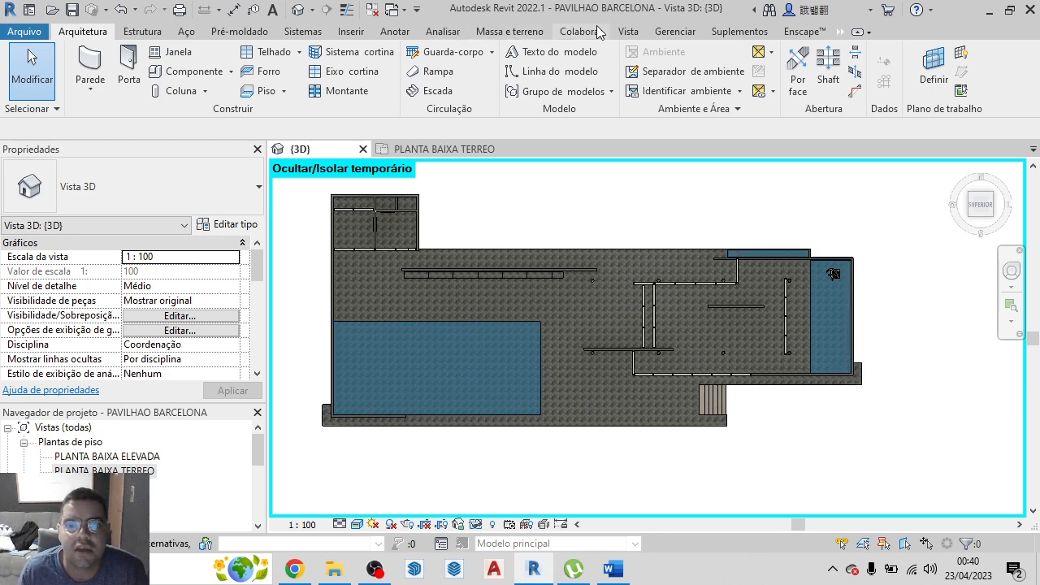
left_click(667, 33)
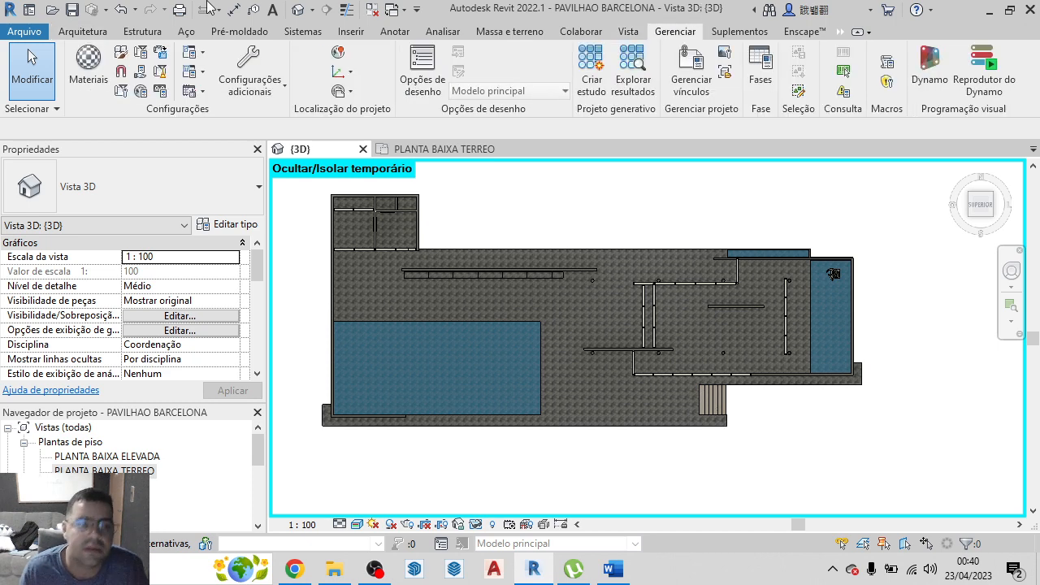
left_click(96, 79)
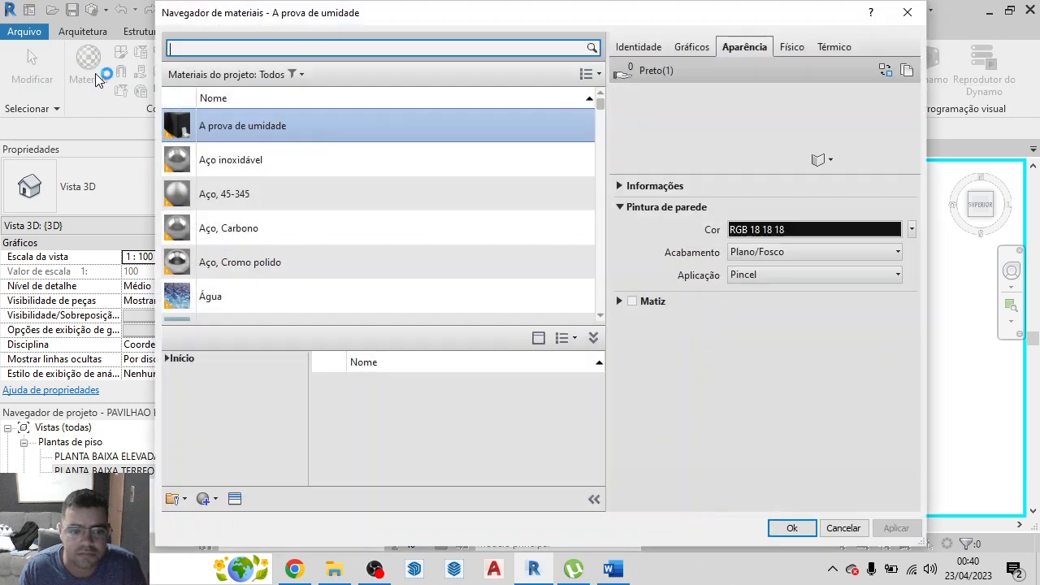
left_click(207, 501)
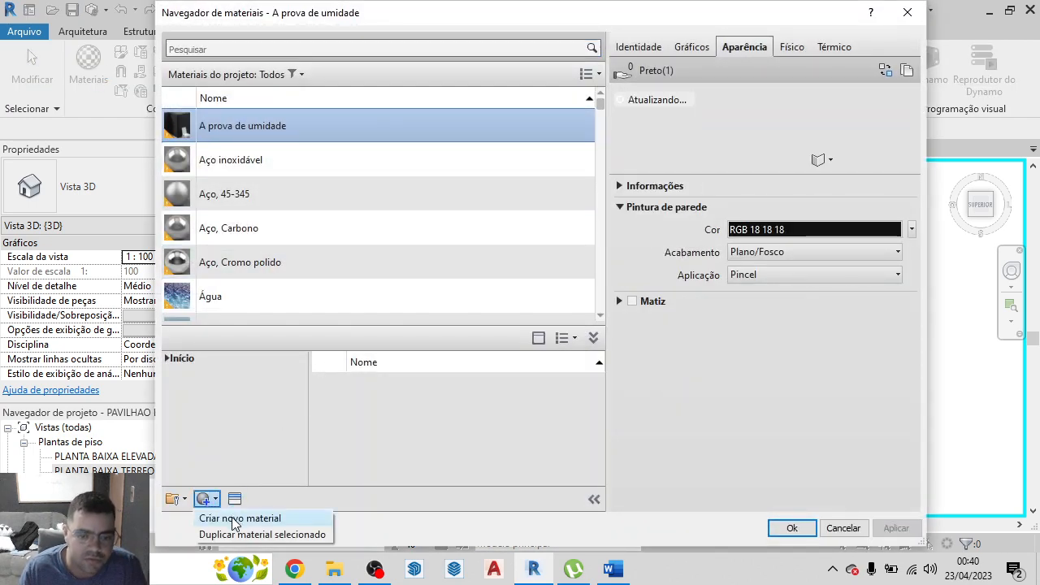
left_click(234, 520)
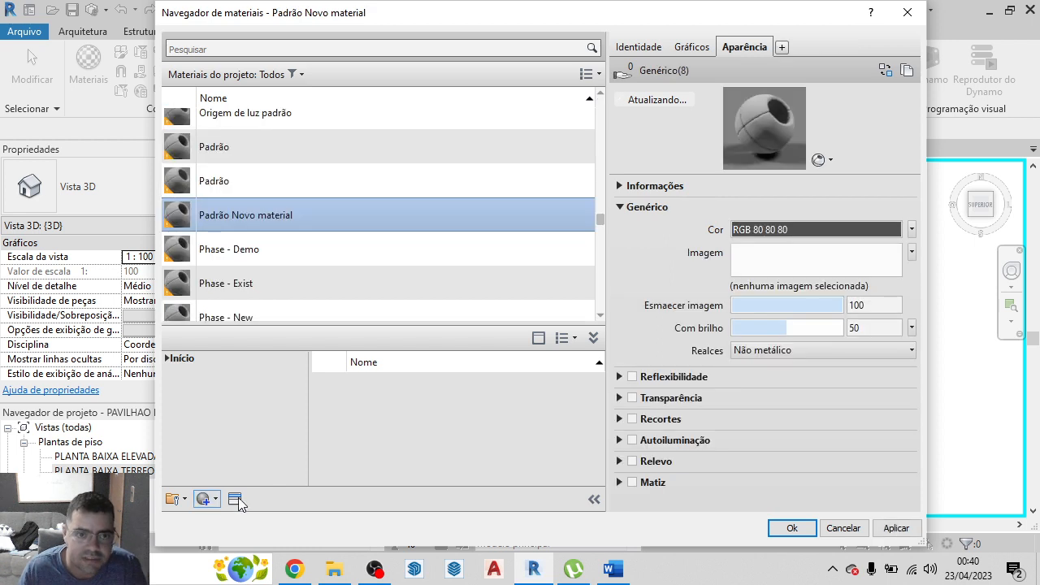
Rename the new material Padrão Novo material as marmore verde
scroll(247, 184, "down", 1)
right_click(253, 204)
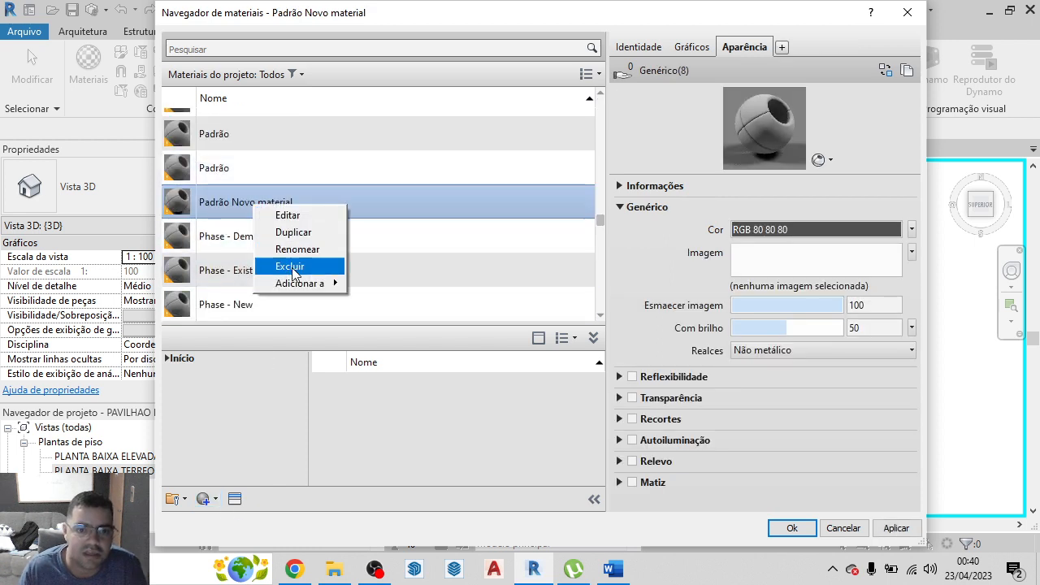
left_click(299, 250)
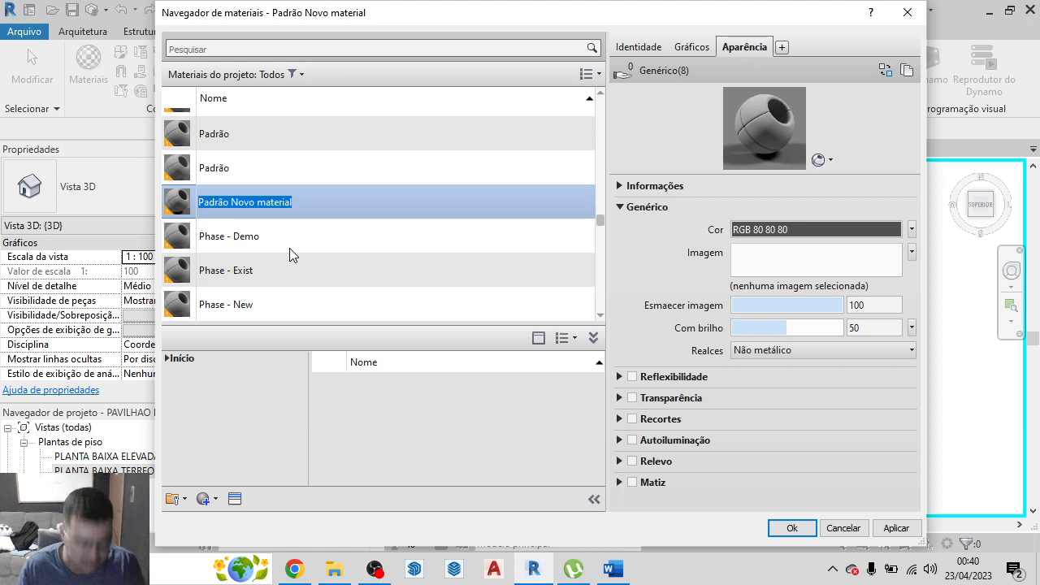
type("marmore")
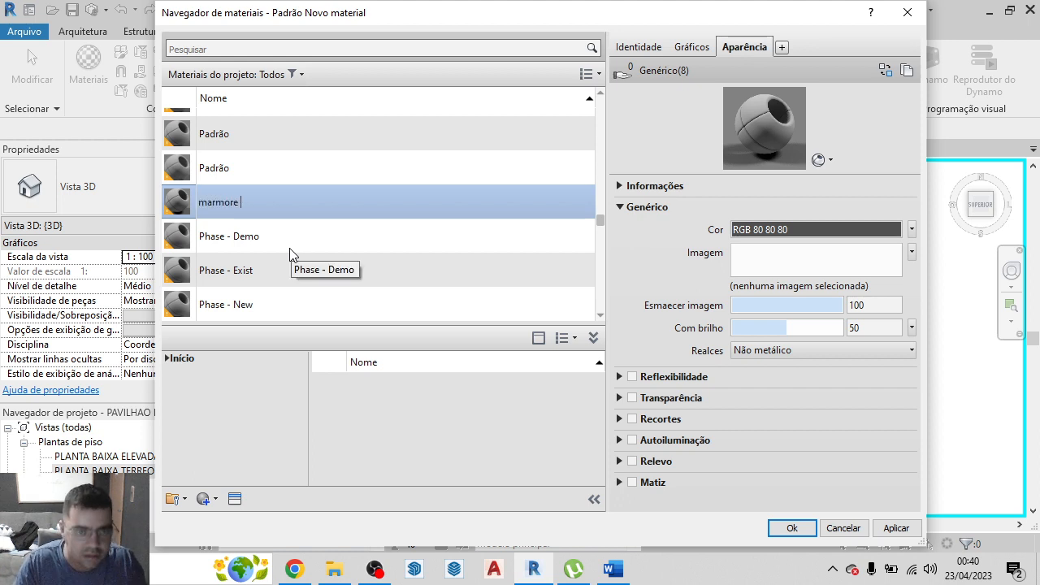
key("Return")
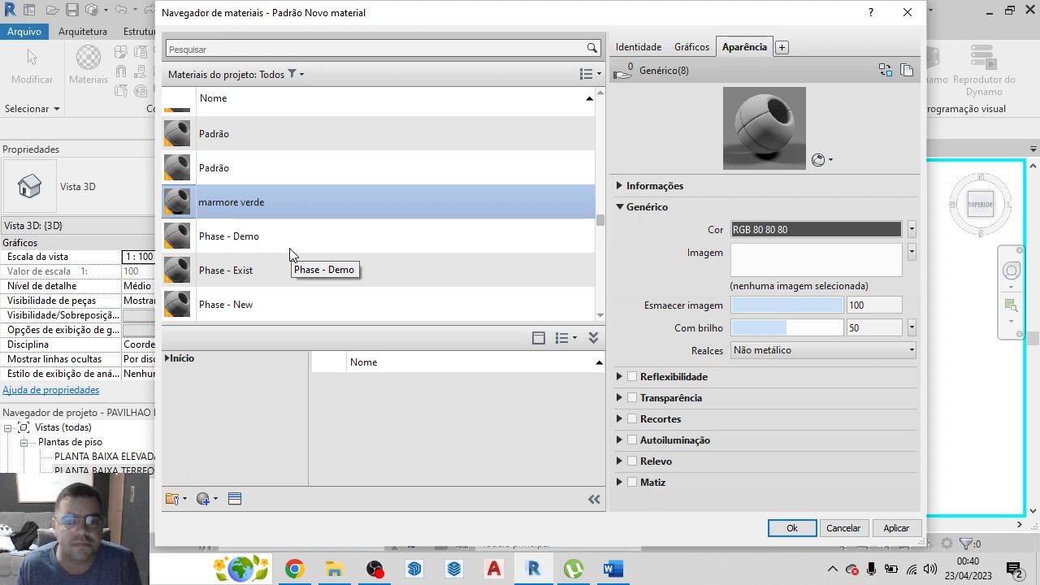
key("Return")
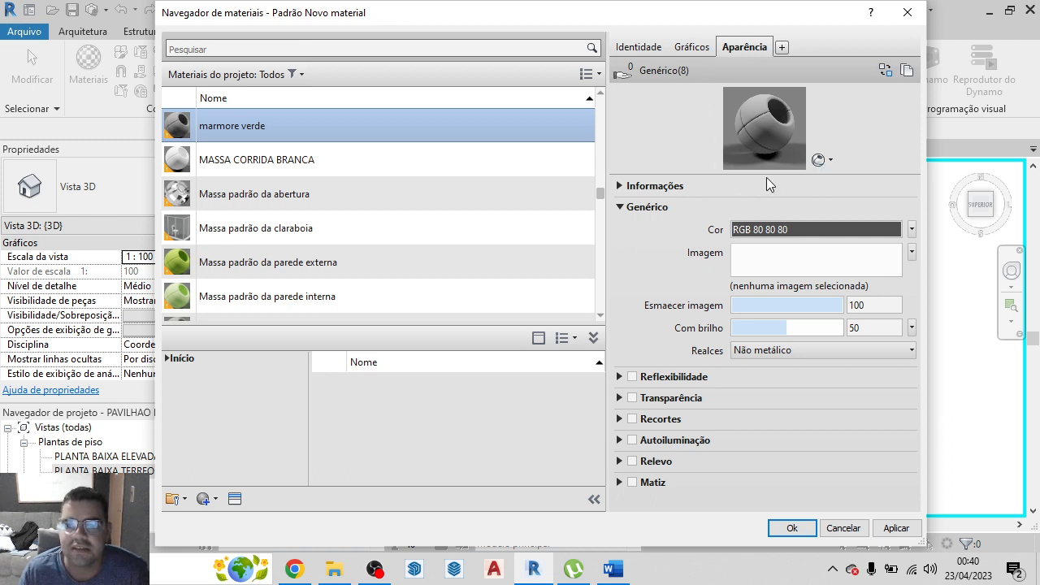
Change the appearance preview scene of marmore verde to Paredes and enlarge the preview
left_click(828, 161)
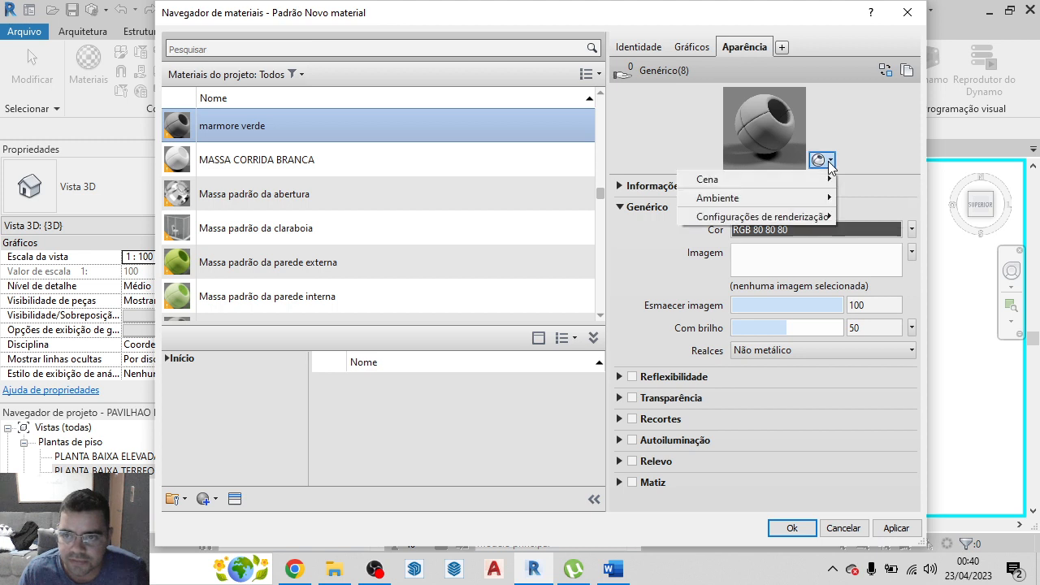
mouse_move(823, 180)
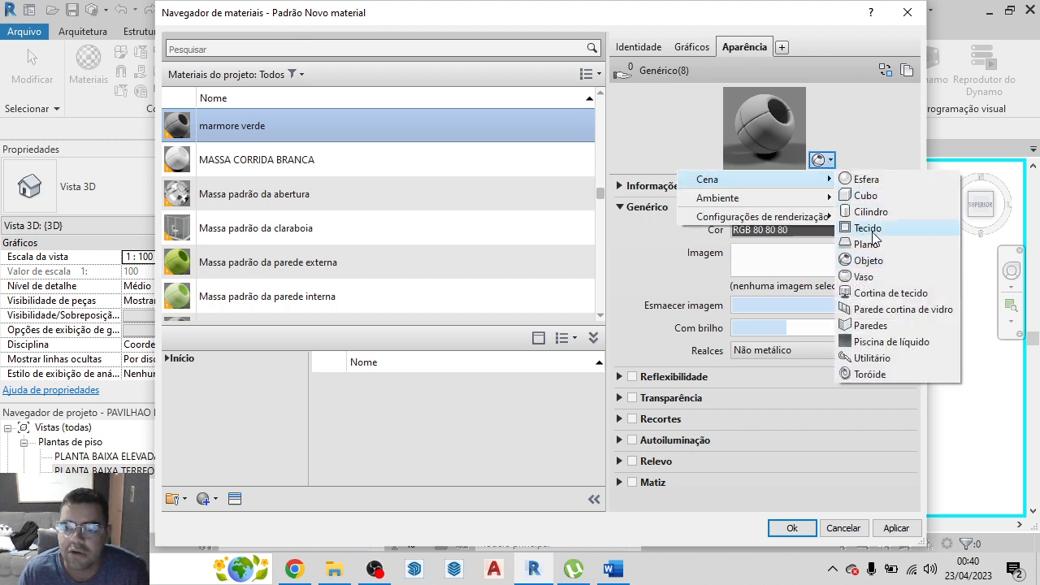
left_click(871, 326)
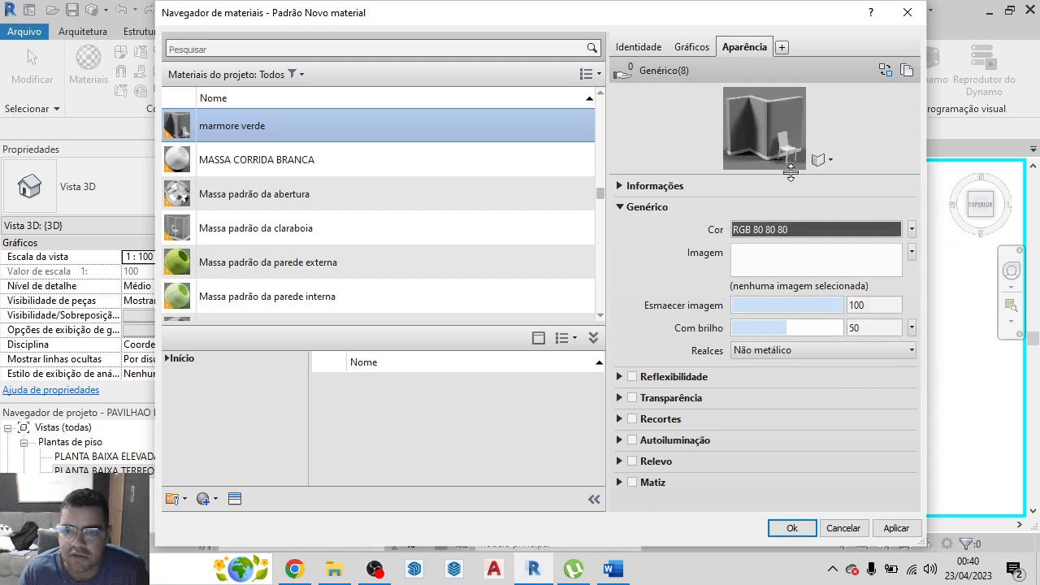
left_click_drag(791, 177, 796, 250)
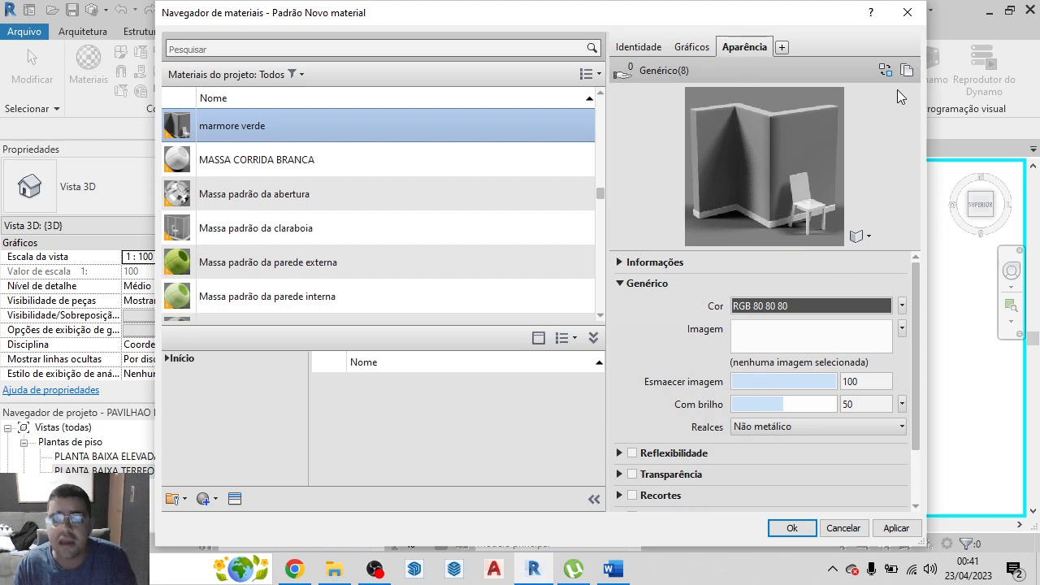
Assign marble green.jpg from the Famílias de Porta-20230329T202743Z-001 folder in Nova pasta on the desktop as the material's appearance image
left_click(843, 345)
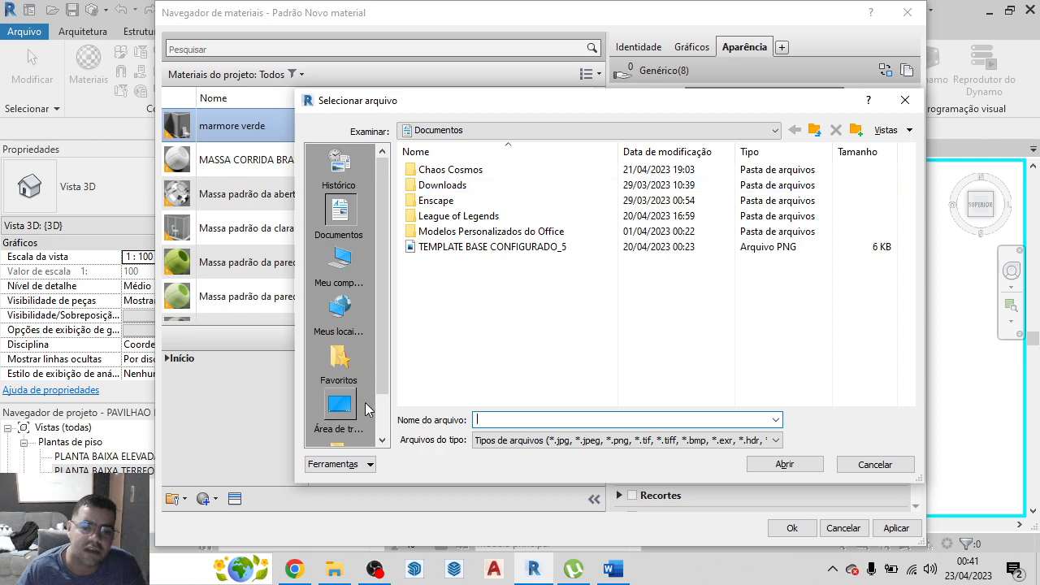
left_click(341, 413)
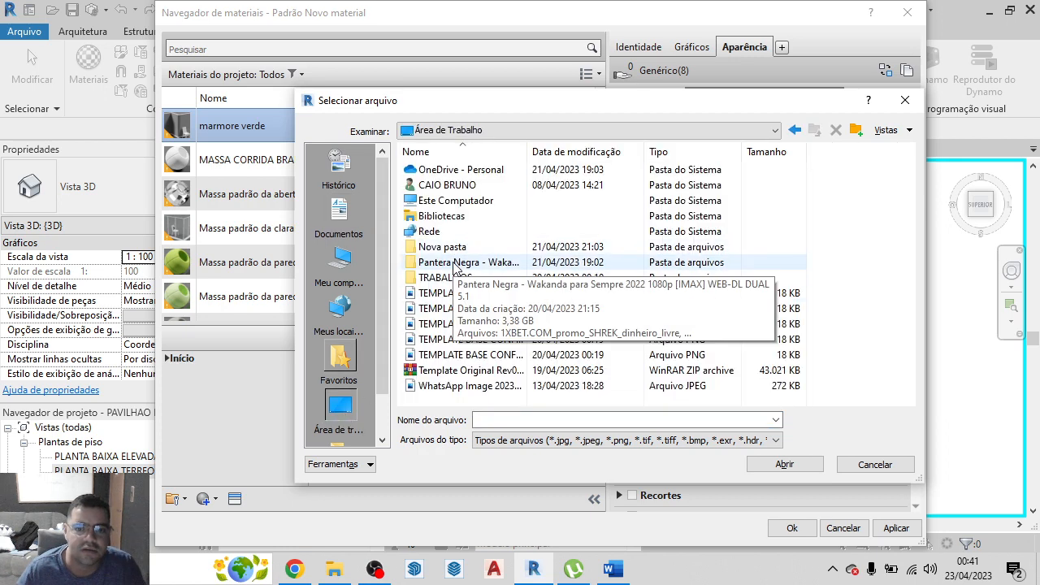
double_click(439, 247)
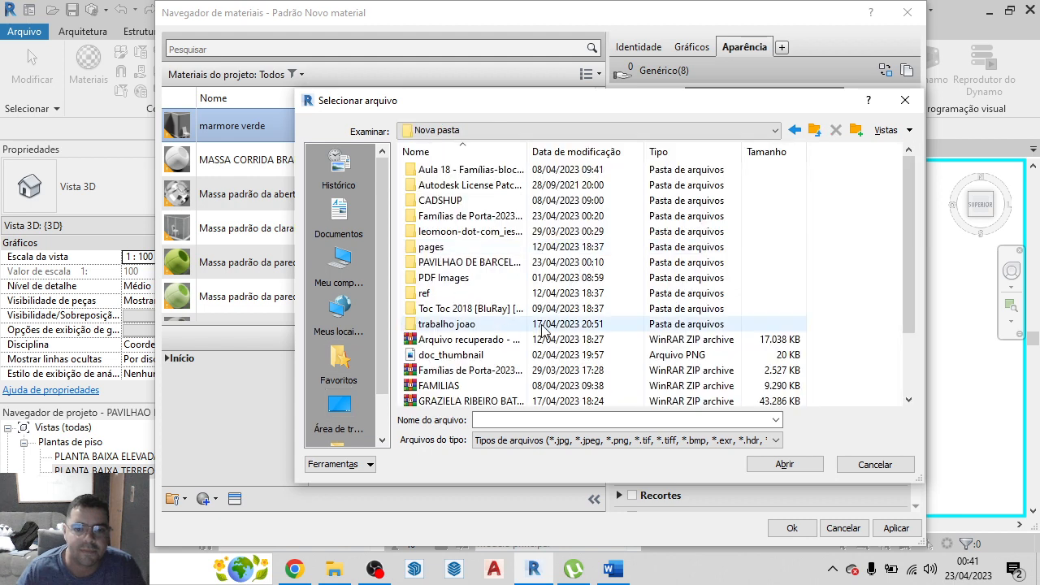
double_click(437, 216)
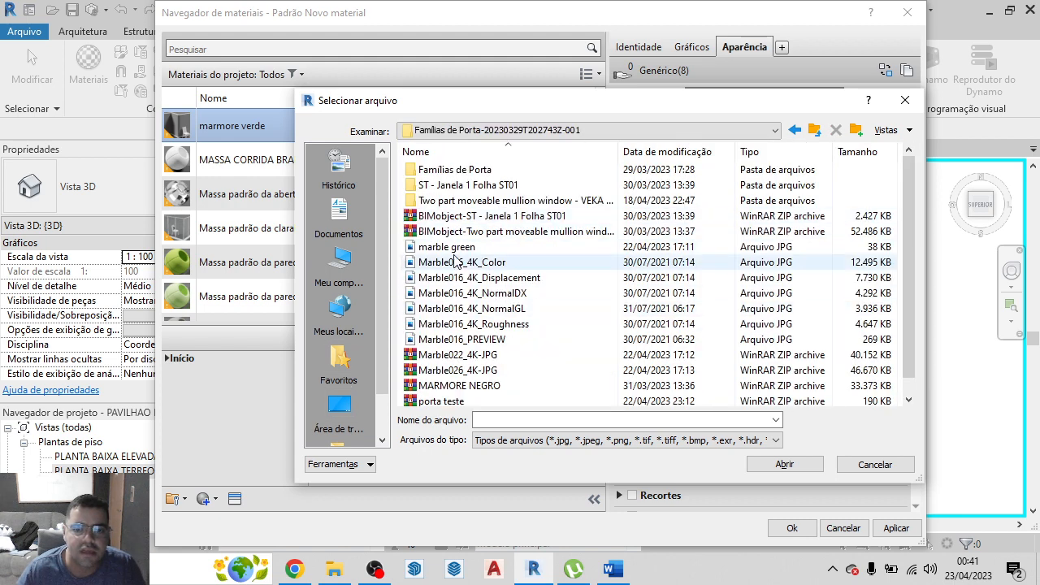
left_click(429, 247)
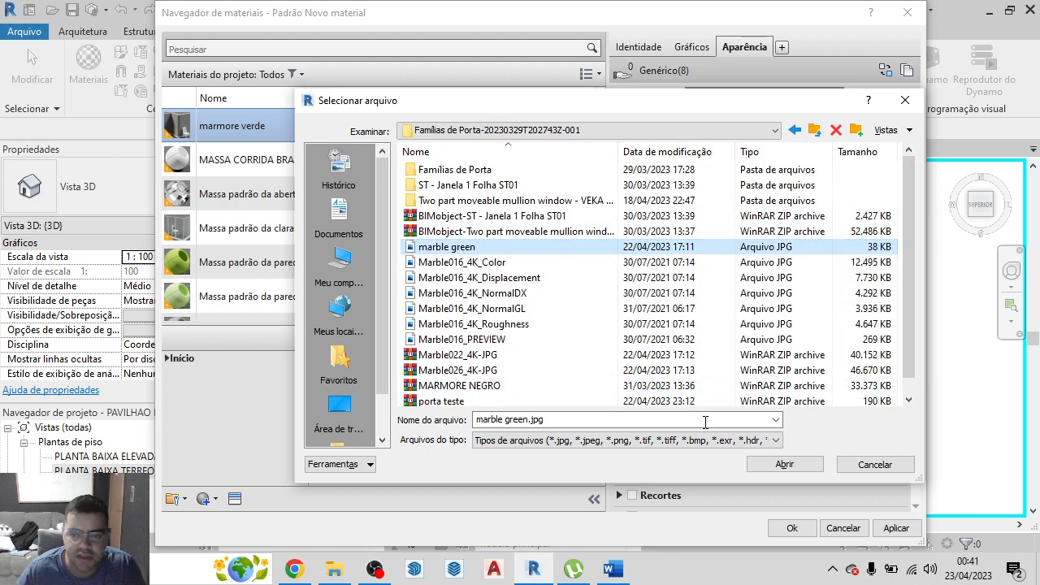
left_click(772, 465)
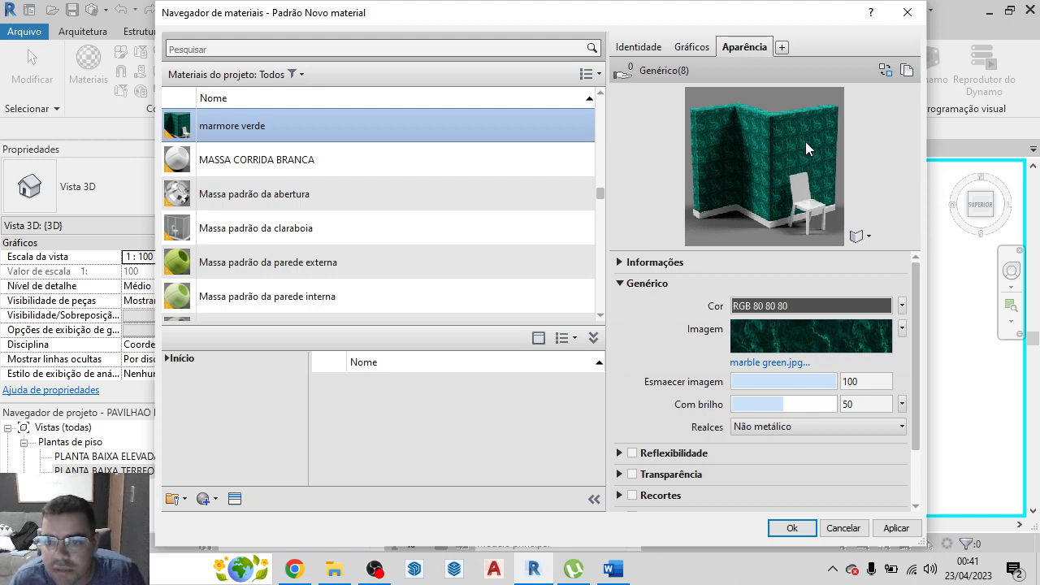
Set the marble green texture's sample width to 1,50 m with width and height linked
left_click(819, 345)
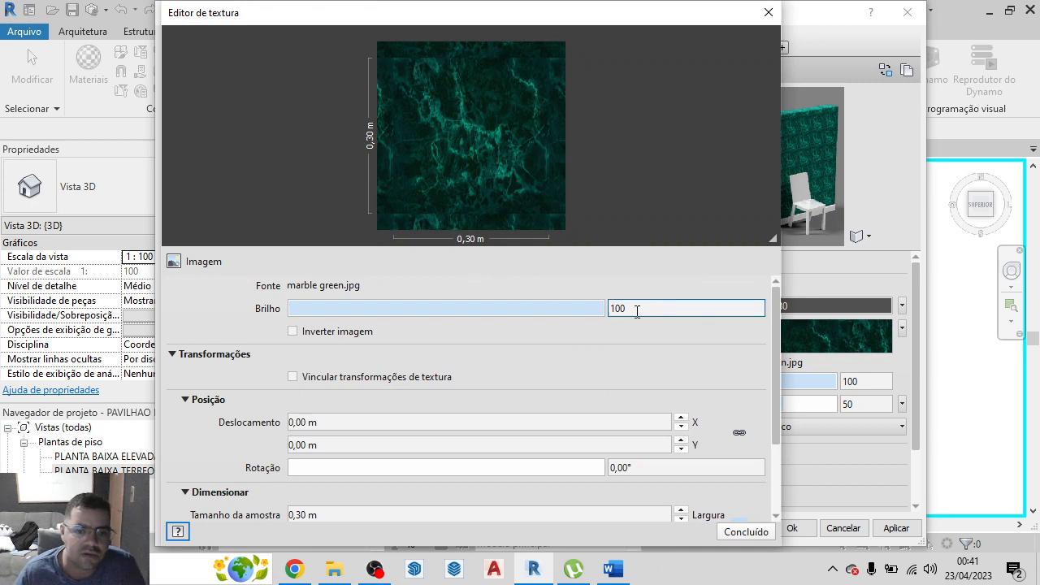
scroll(687, 325, "down", 3)
left_click(341, 417)
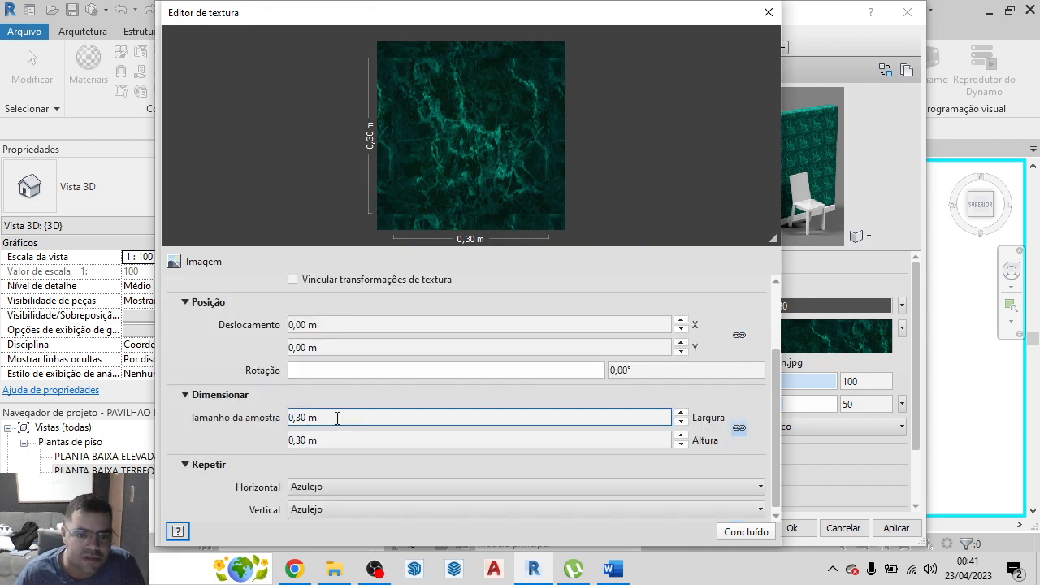
double_click(337, 417)
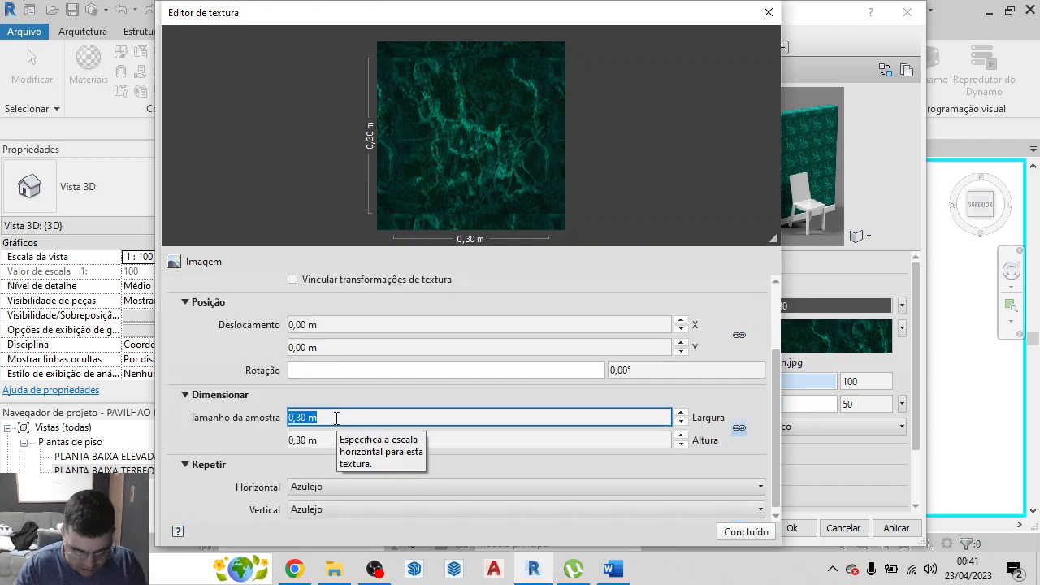
type("1,5")
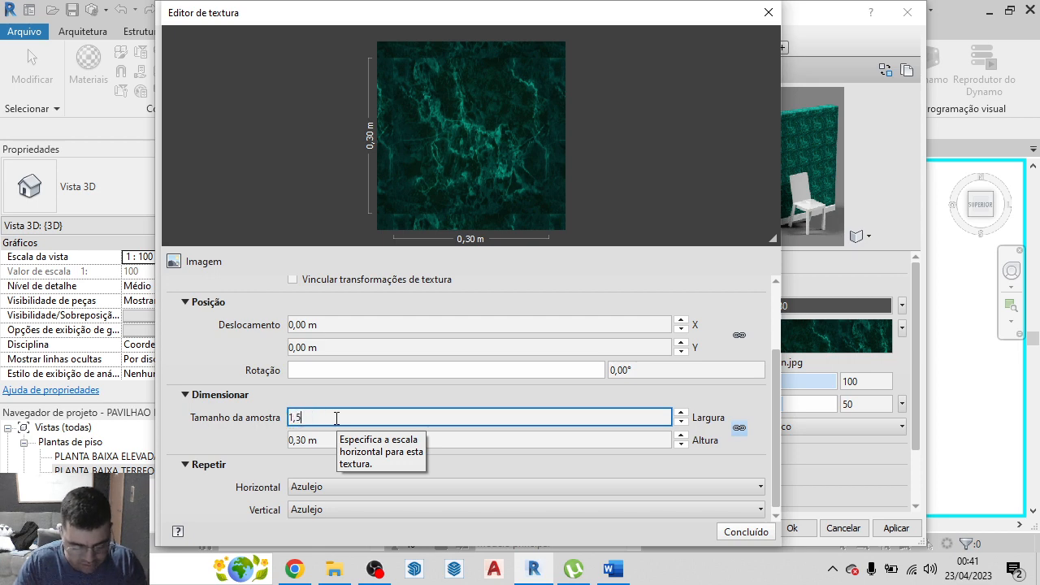
type("0")
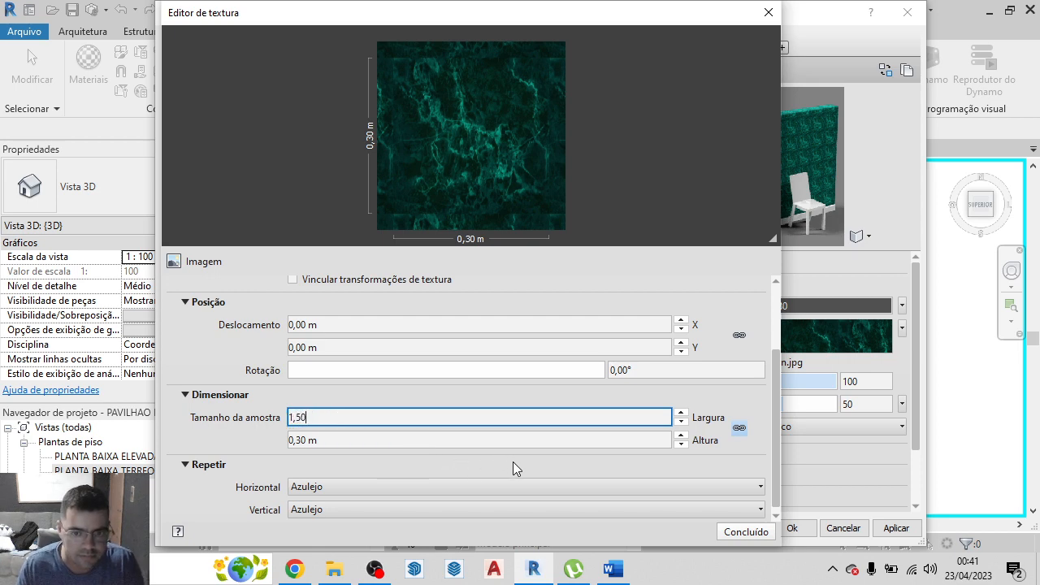
left_click(521, 457)
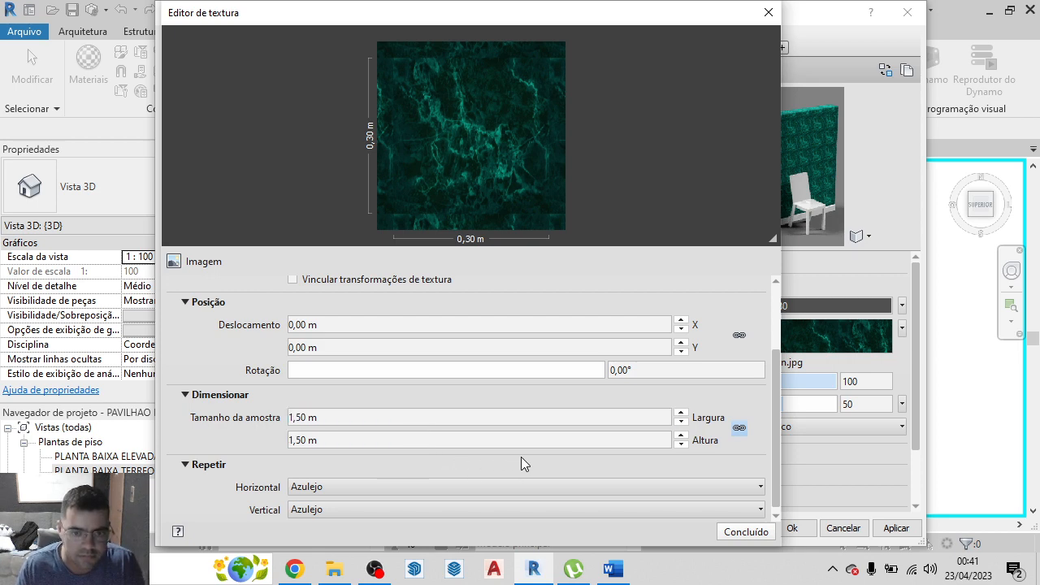
Unlink the texture's sample width and height, set the height to 0,30 m and finish the texture edit
left_click(739, 428)
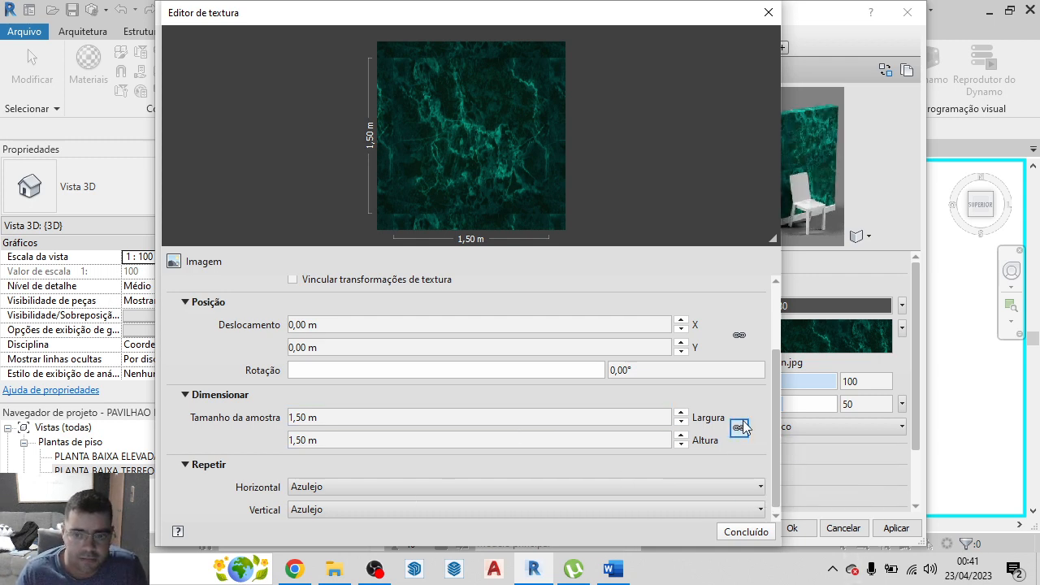
left_click(364, 440)
double_click(324, 438)
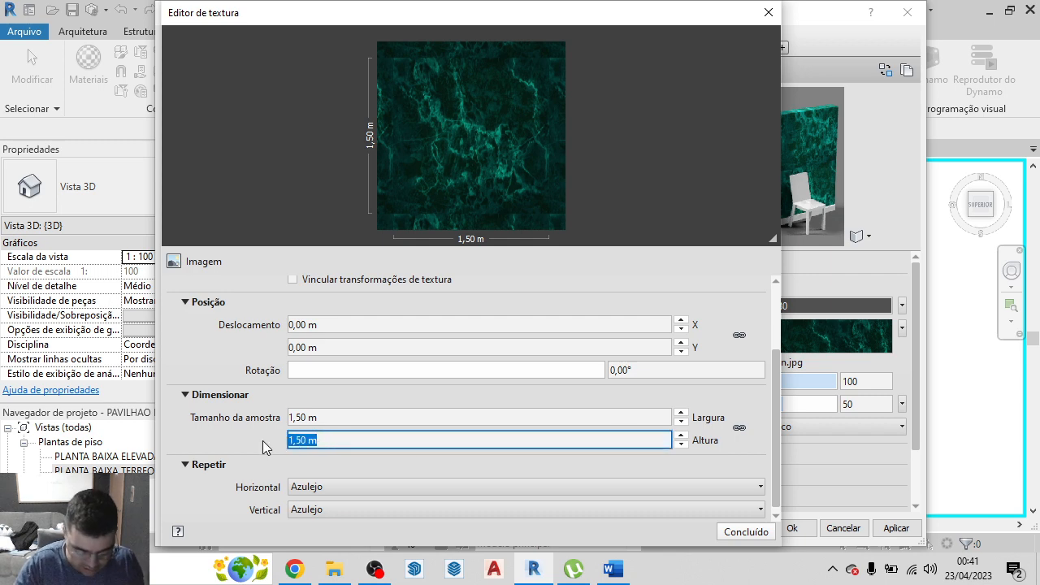
type("0,3")
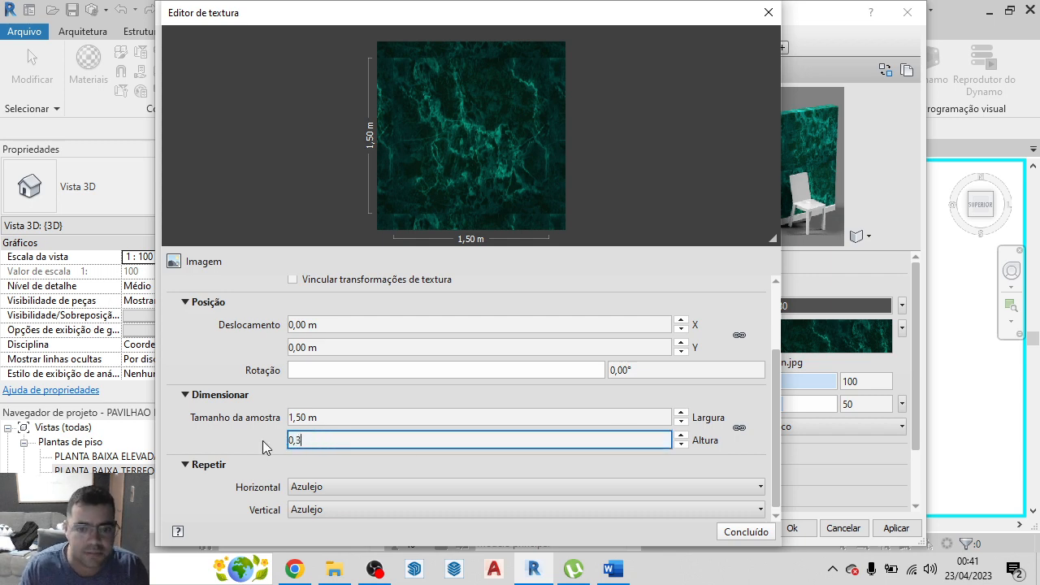
key("Return")
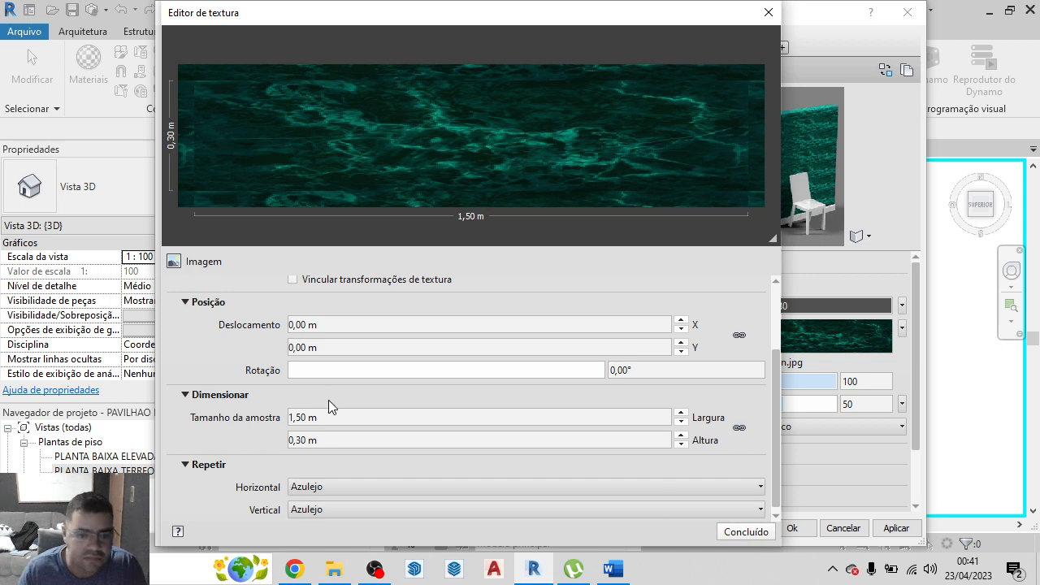
scroll(315, 420, "down", 2)
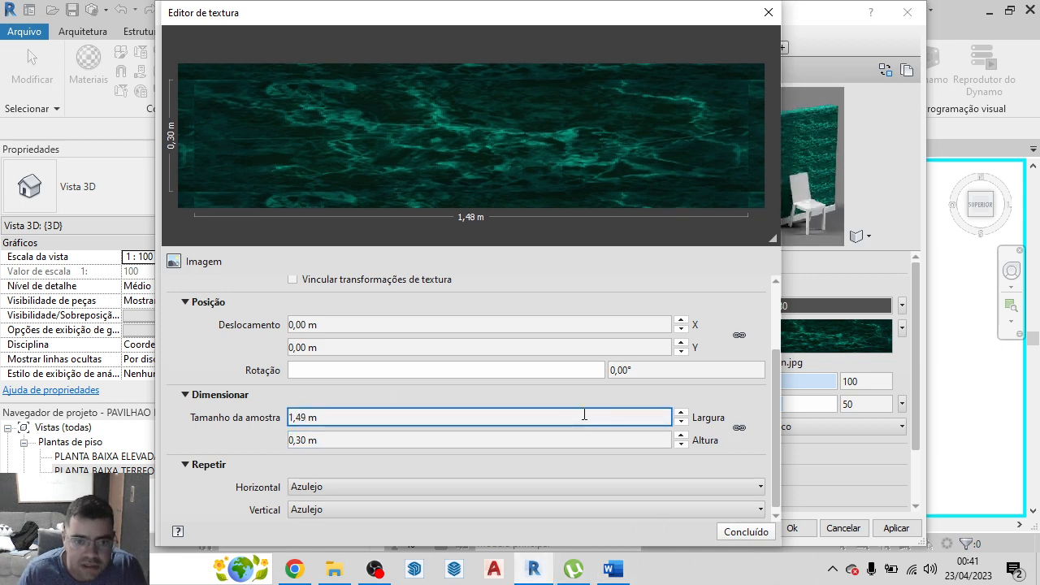
scroll(582, 416, "up", 1)
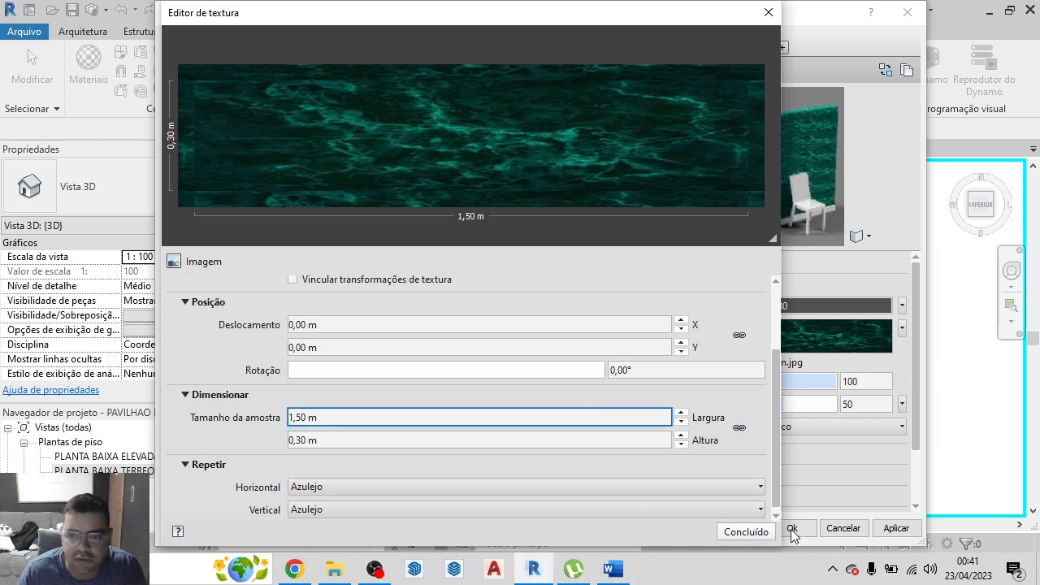
left_click(767, 533)
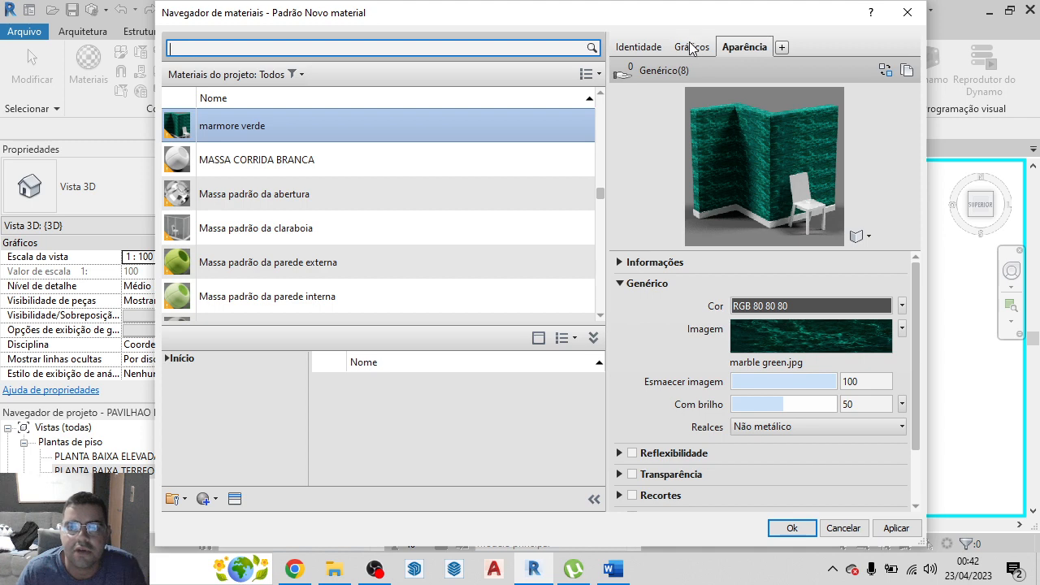
Use the render appearance for the shading of marmore verde and apply the material changes
left_click(632, 47)
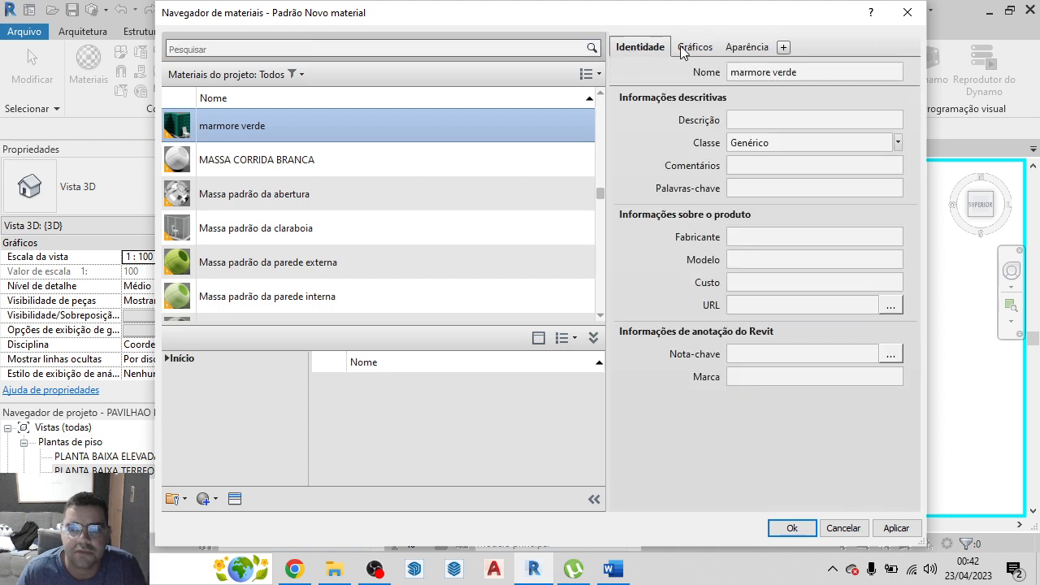
left_click(685, 49)
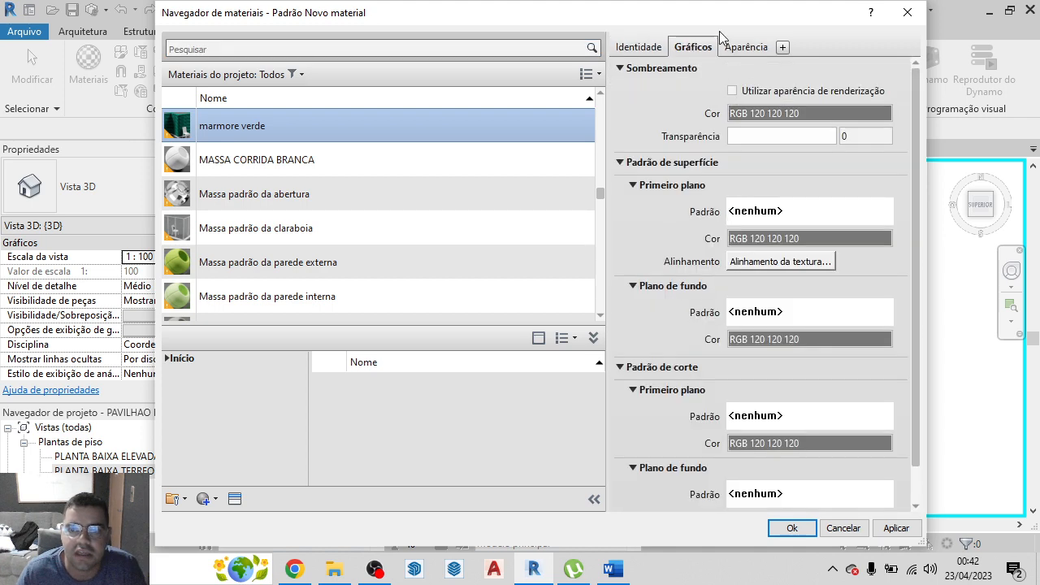
left_click(732, 90)
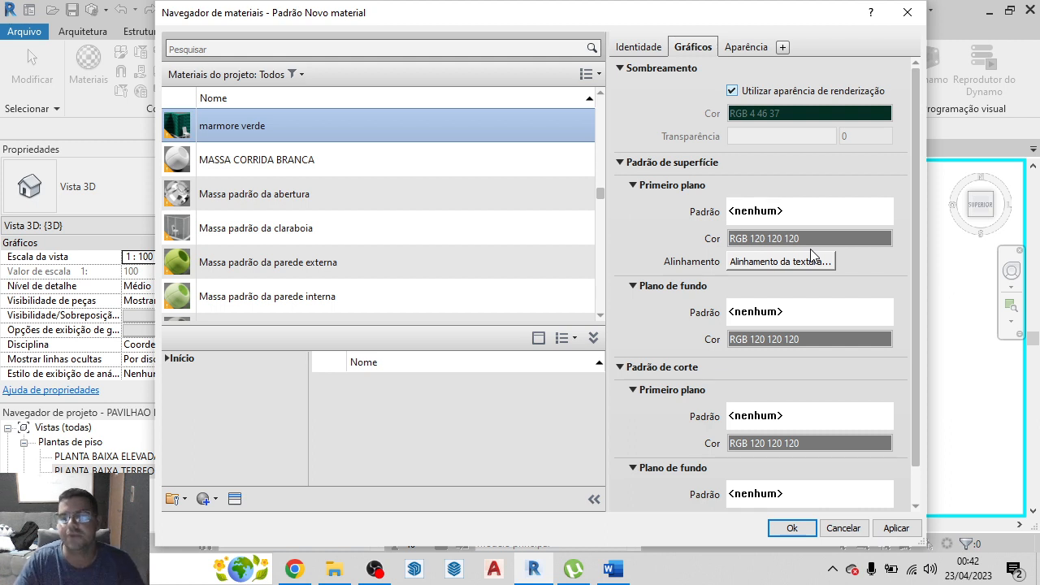
left_click(897, 530)
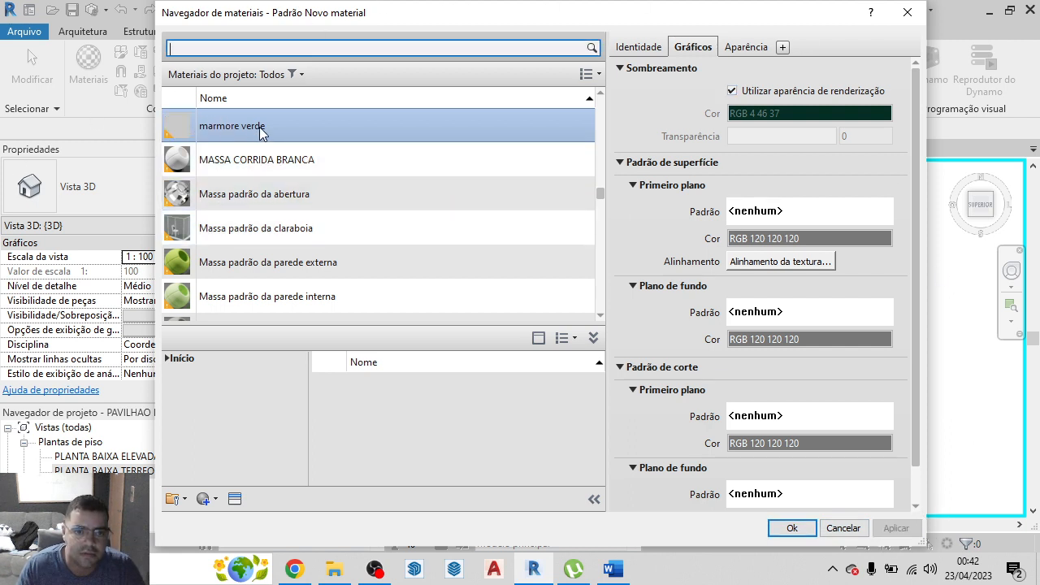
Create a new material and name it marmore fosco beje
scroll(278, 122, "down", 1)
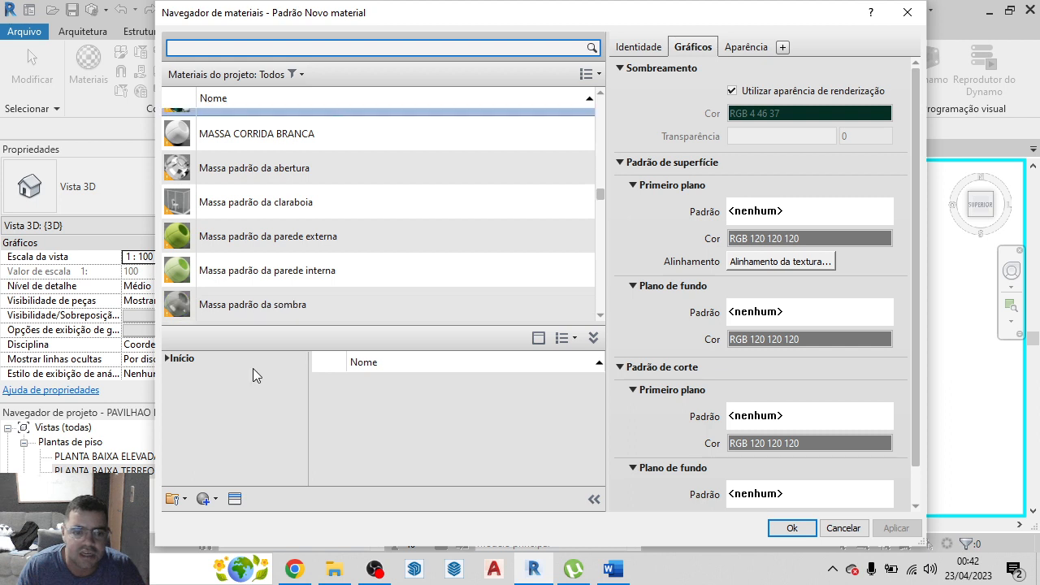
left_click(210, 500)
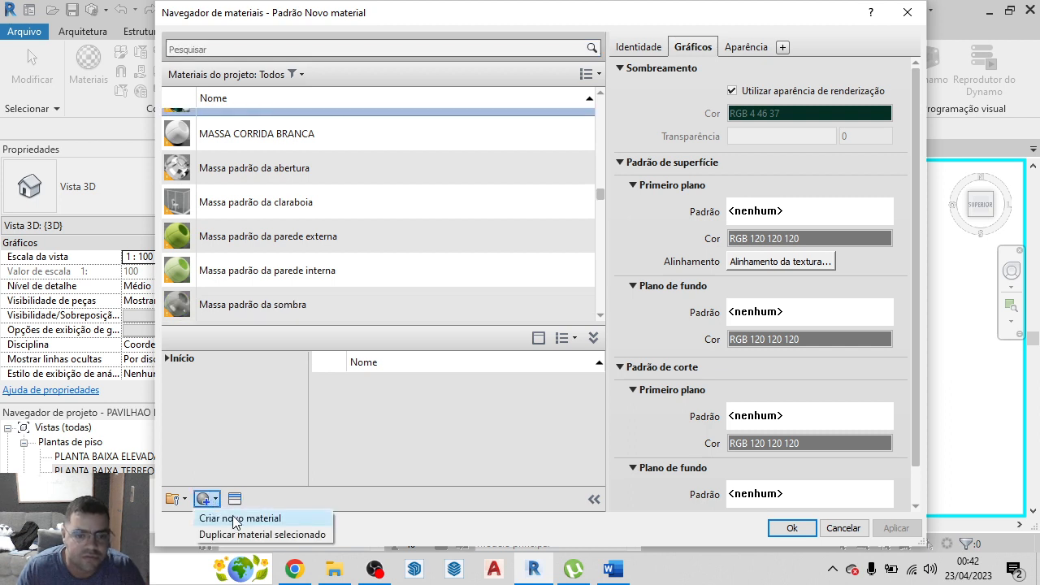
left_click(235, 518)
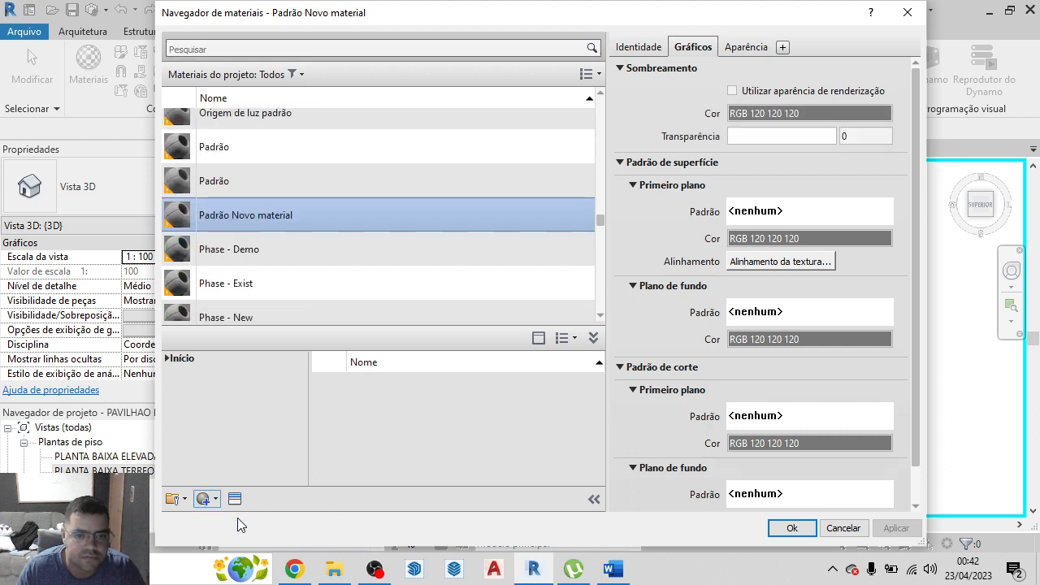
right_click(277, 205)
left_click(307, 252)
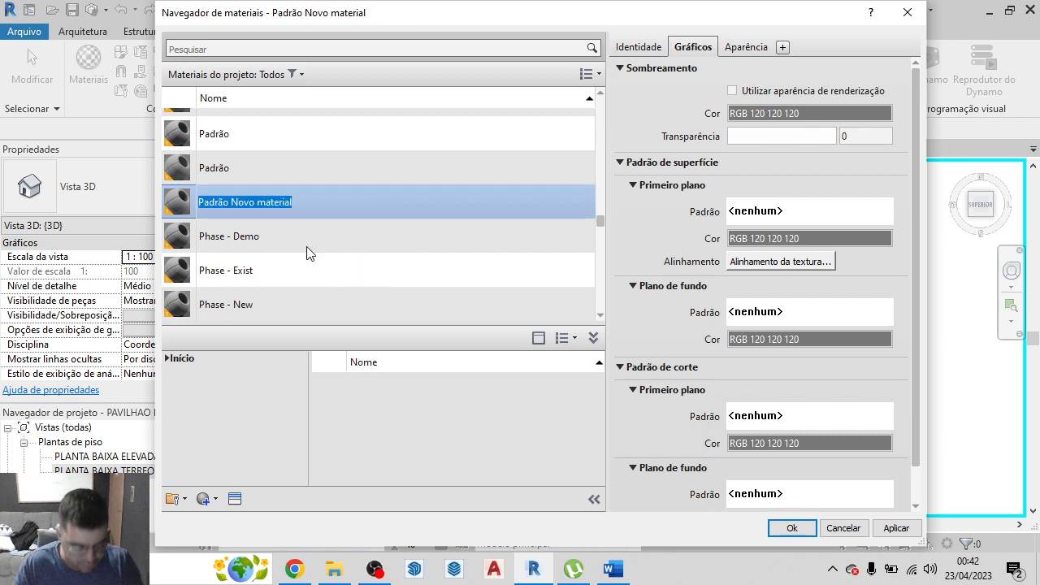
type("marmore fosco beje")
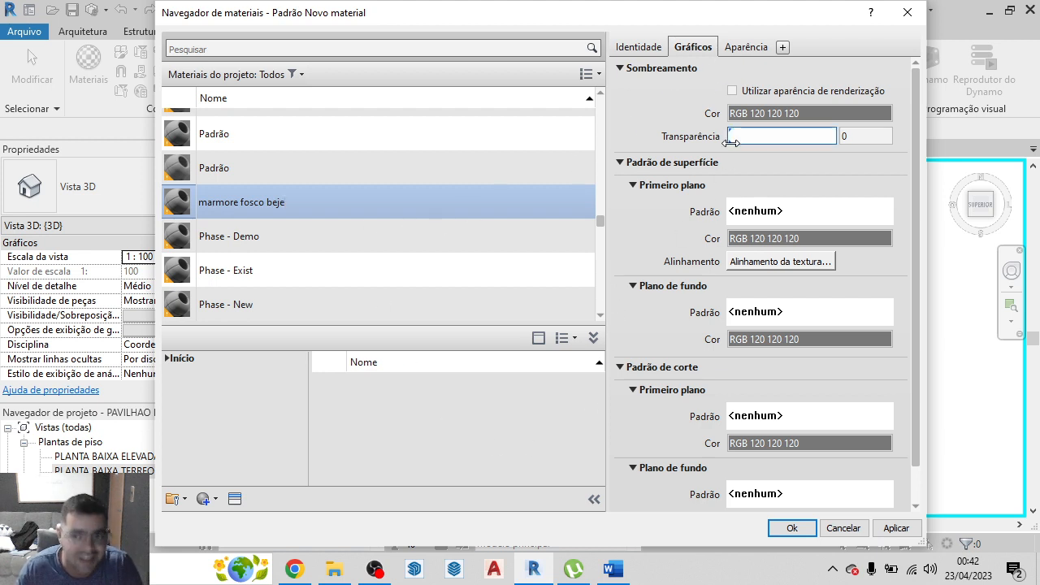
Use the render appearance for marmore fosco beje's shading and change its appearance preview scene to Paredes
left_click(734, 91)
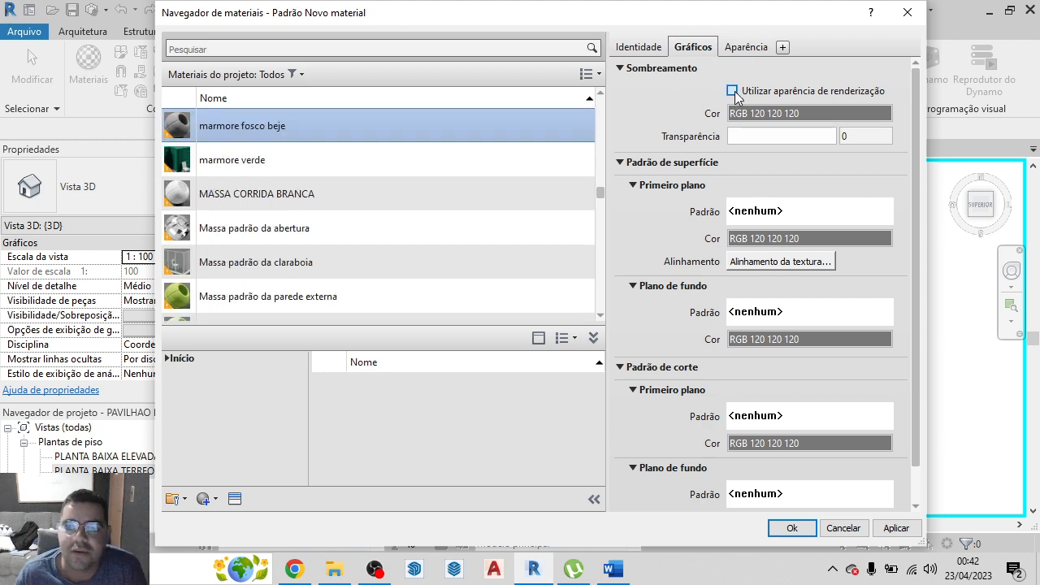
left_click(754, 48)
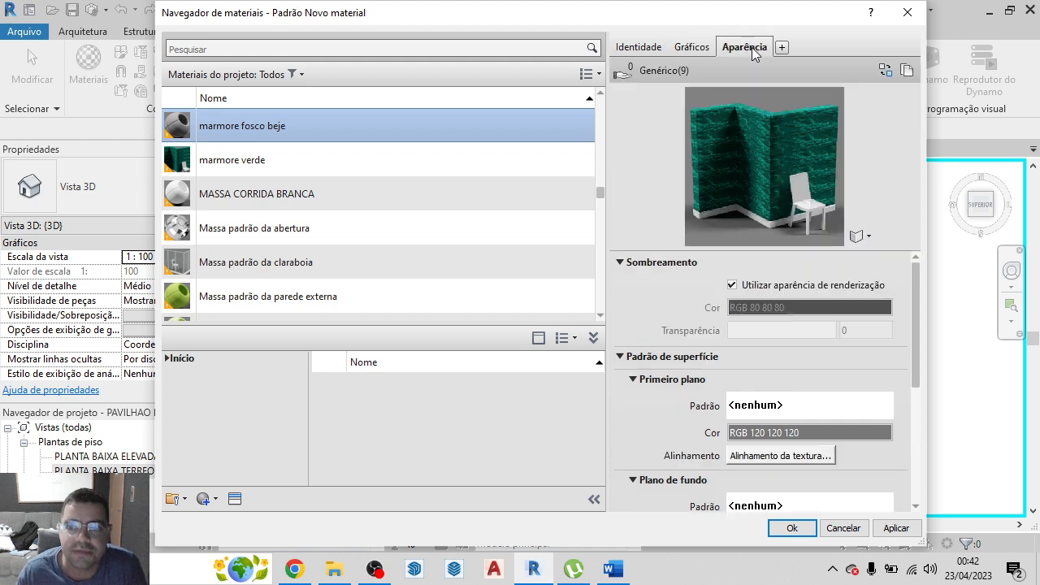
left_click(859, 235)
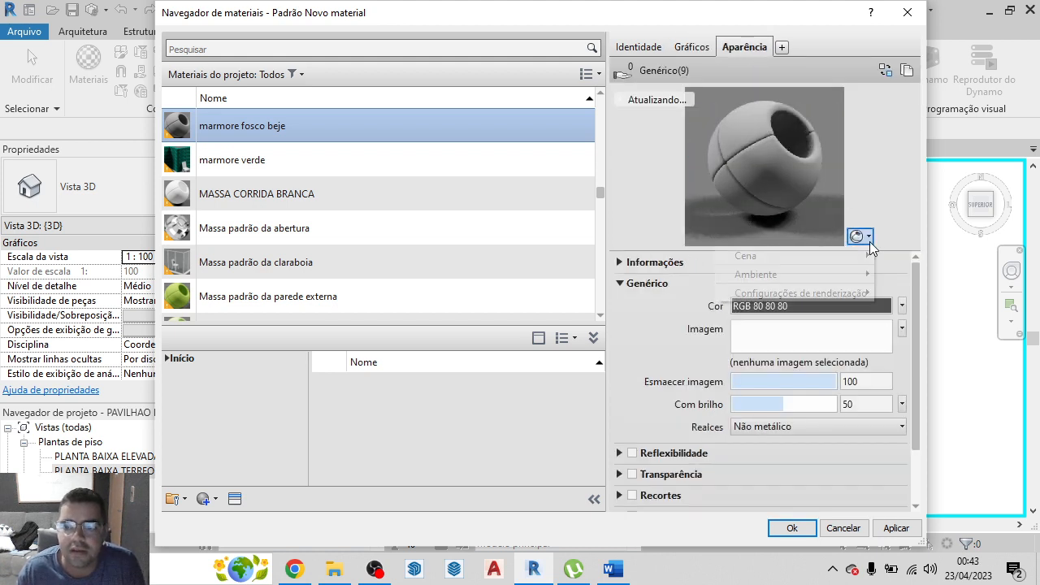
mouse_move(839, 259)
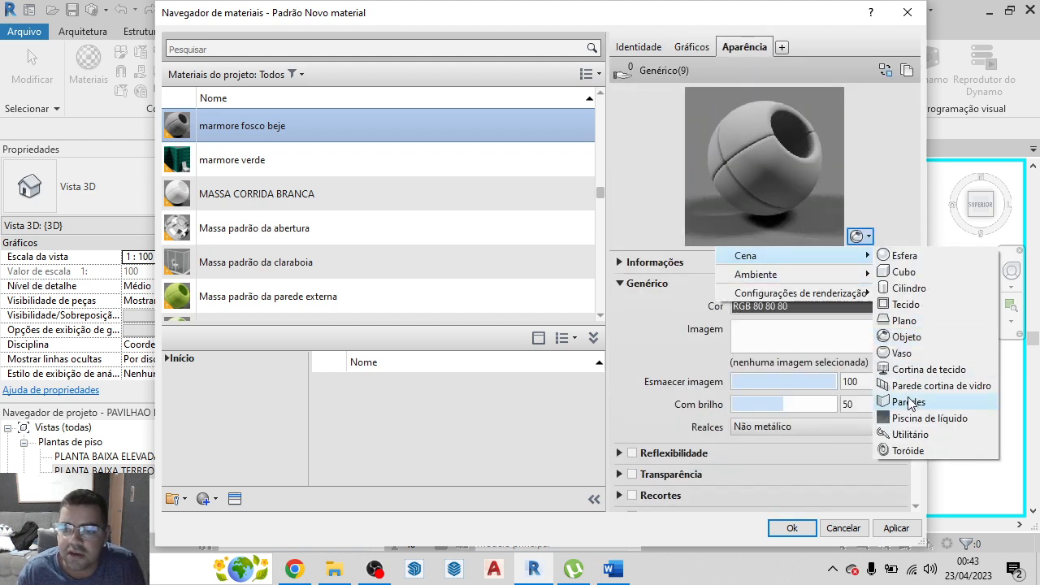
left_click(909, 400)
Extract the Marble022_4K-JPG archive into its own folder while choosing the material's appearance image
left_click(786, 336)
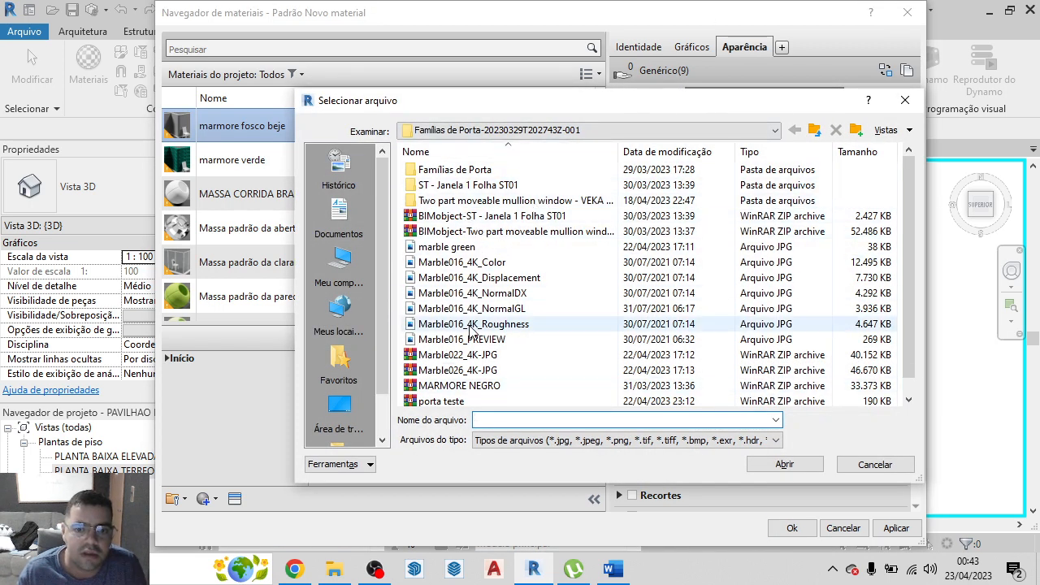
left_click(484, 356)
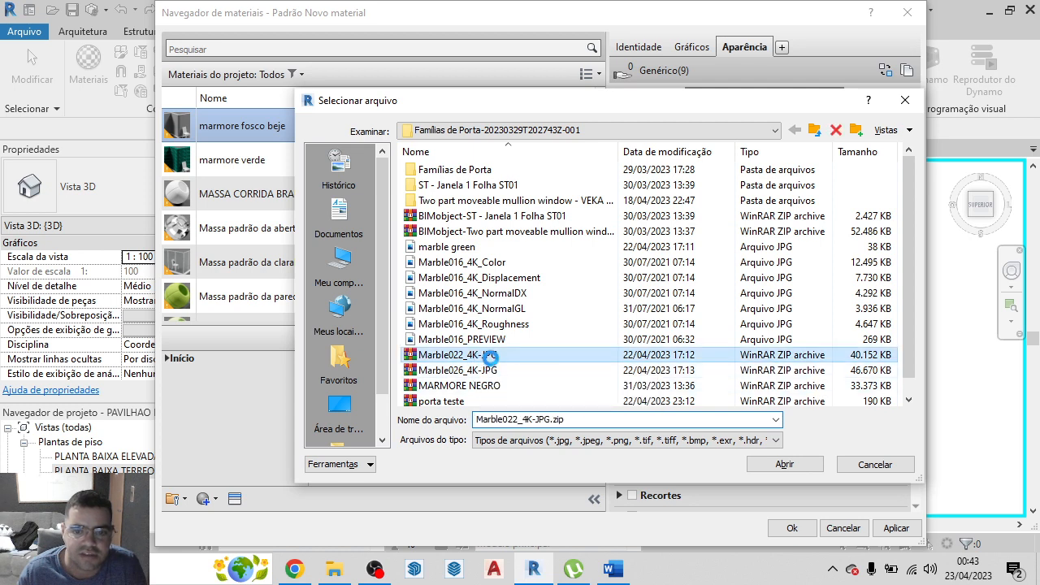
right_click(483, 356)
mouse_move(597, 104)
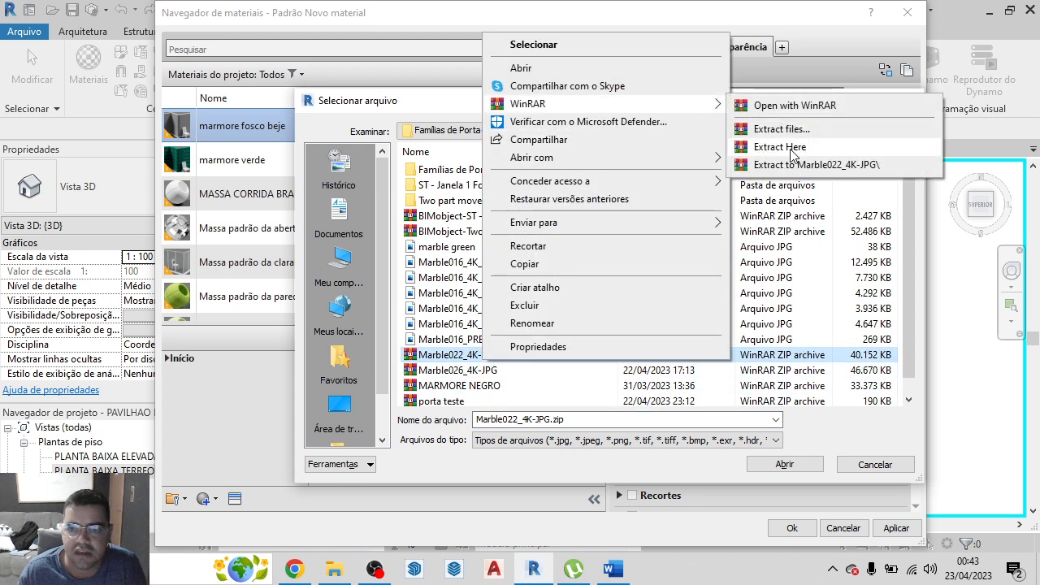
left_click(715, 141)
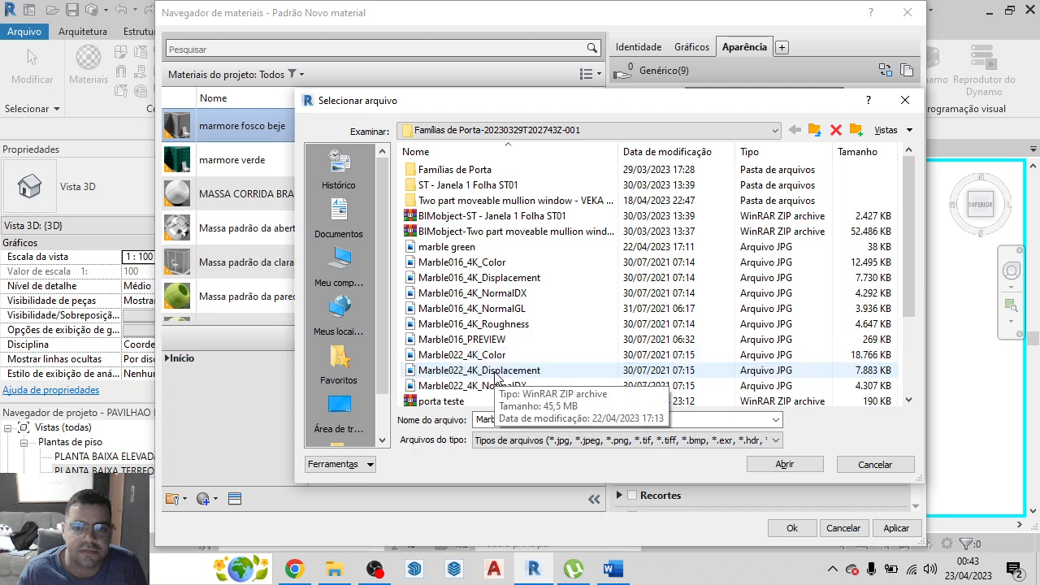
Assign the Marble022_4K_Color image as the appearance image of the beige marble material
scroll(517, 335, "down", 1)
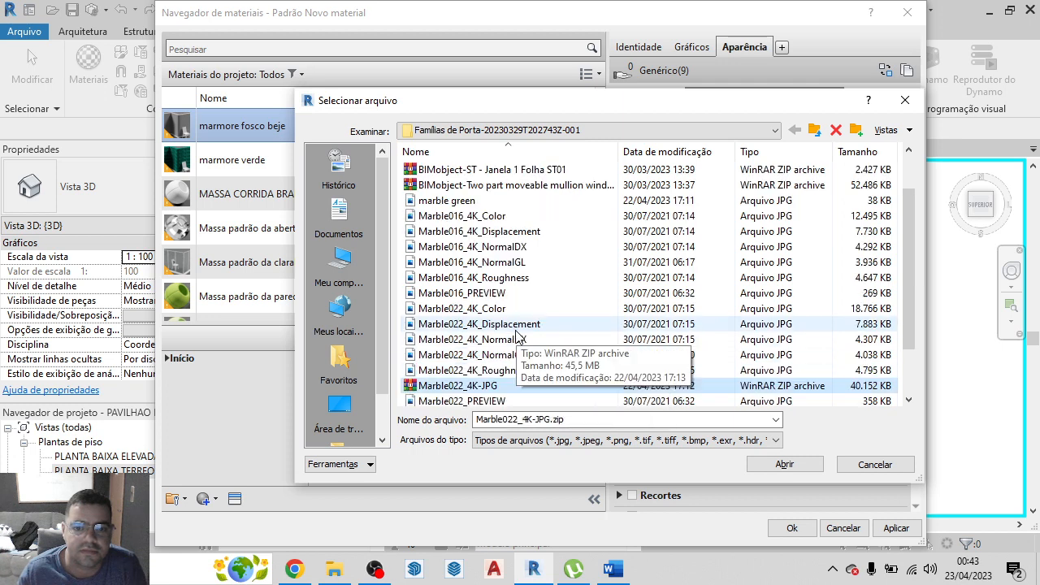
left_click(475, 310)
left_click(766, 466)
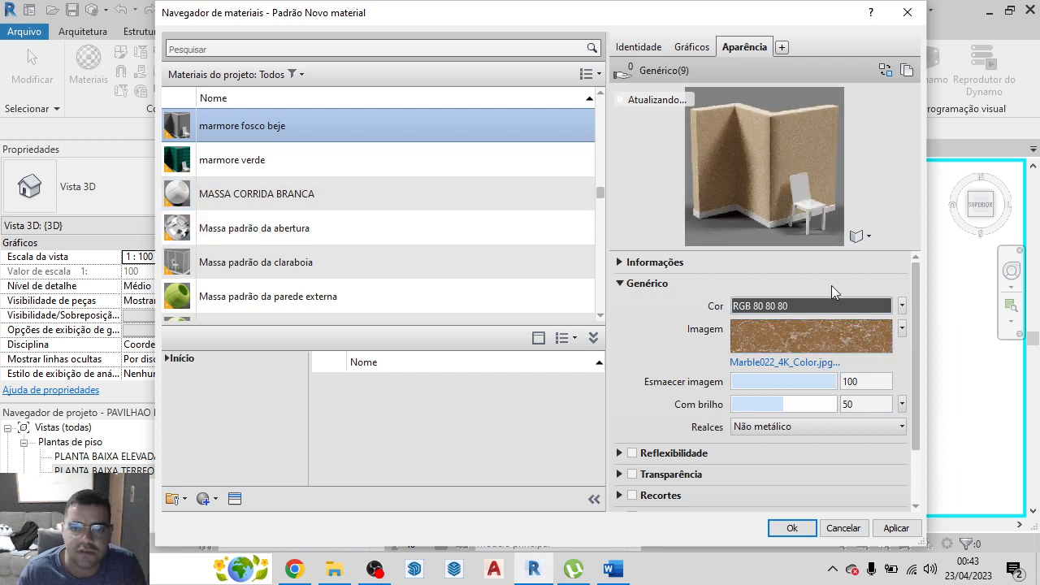
Rename the material marmore fosco beje as marmore fosco beje polido
right_click(274, 126)
left_click(310, 172)
left_click(290, 128)
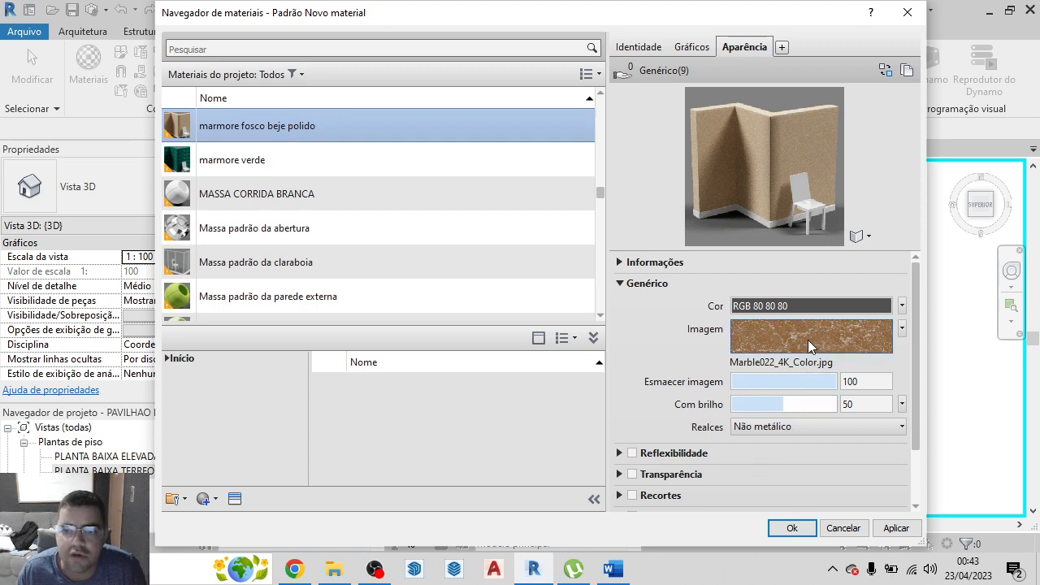
Unlink the Marble022 texture's sample width and height, set the width to 1,50 m, finish the texture edit and apply the material
left_click(813, 339)
scroll(534, 366, "down", 3)
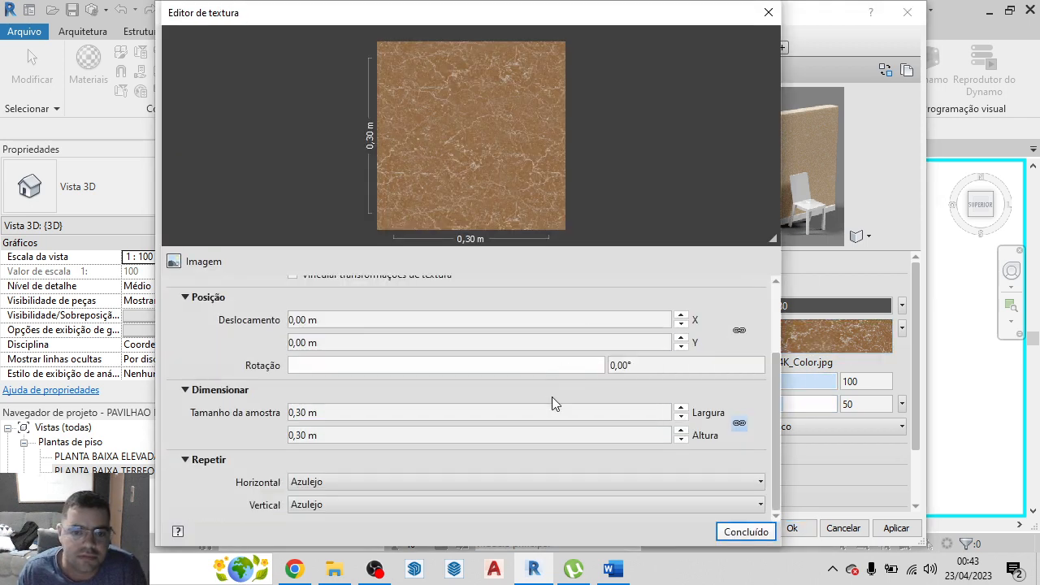
left_click(595, 413)
left_click(740, 424)
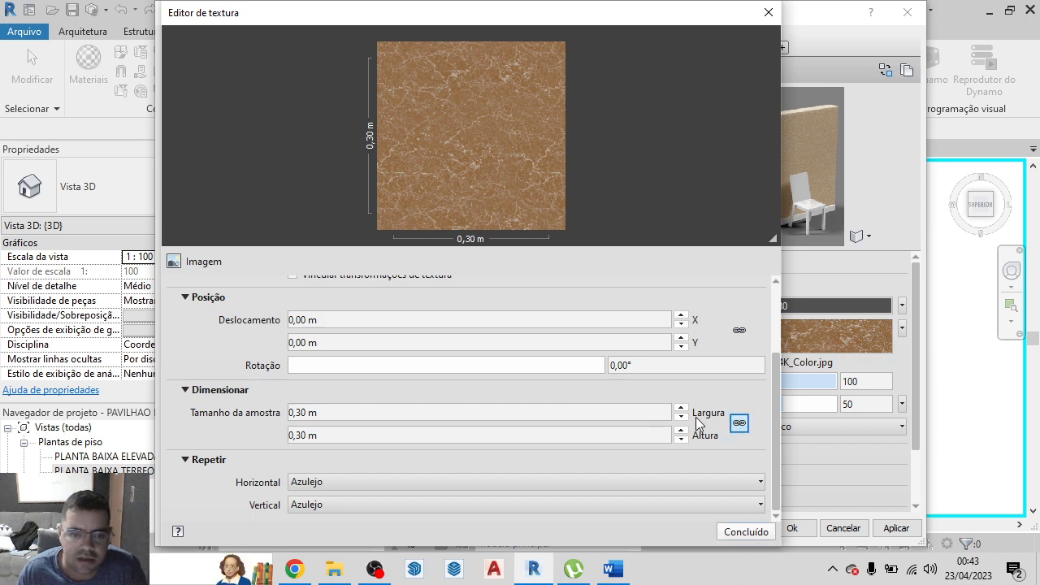
left_click(372, 409)
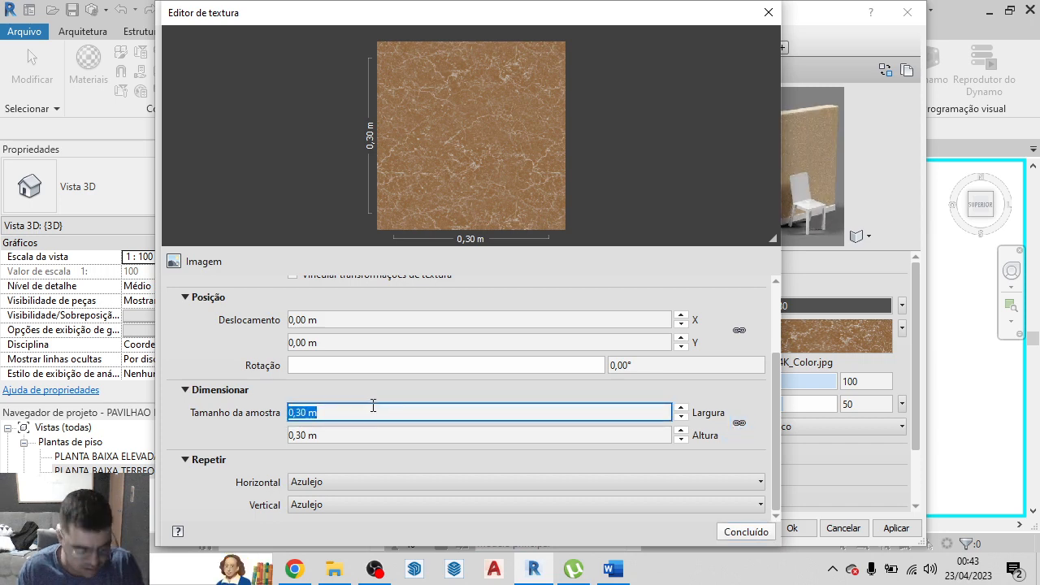
type("1")
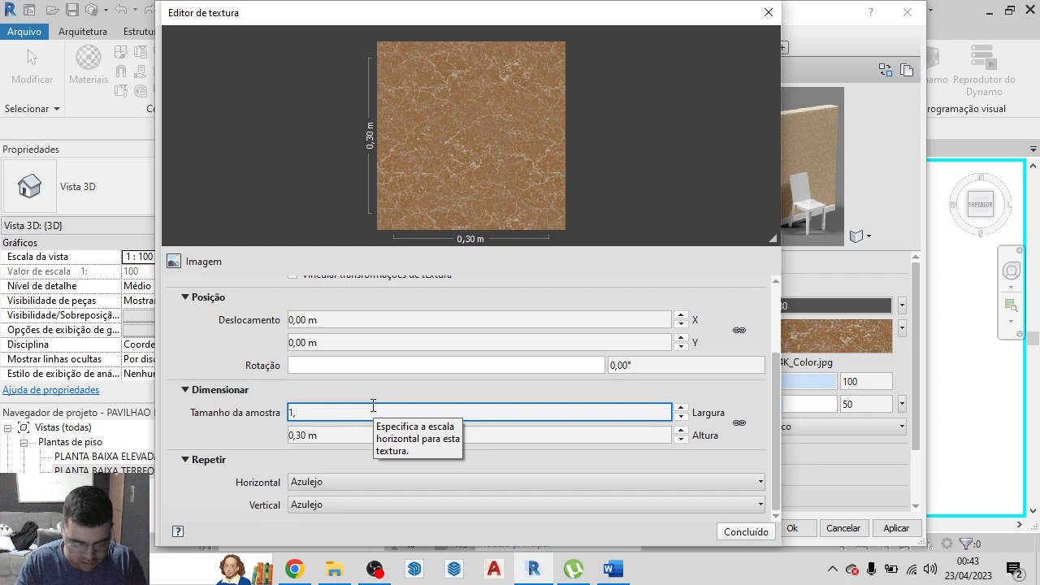
type(",50")
left_click(761, 396)
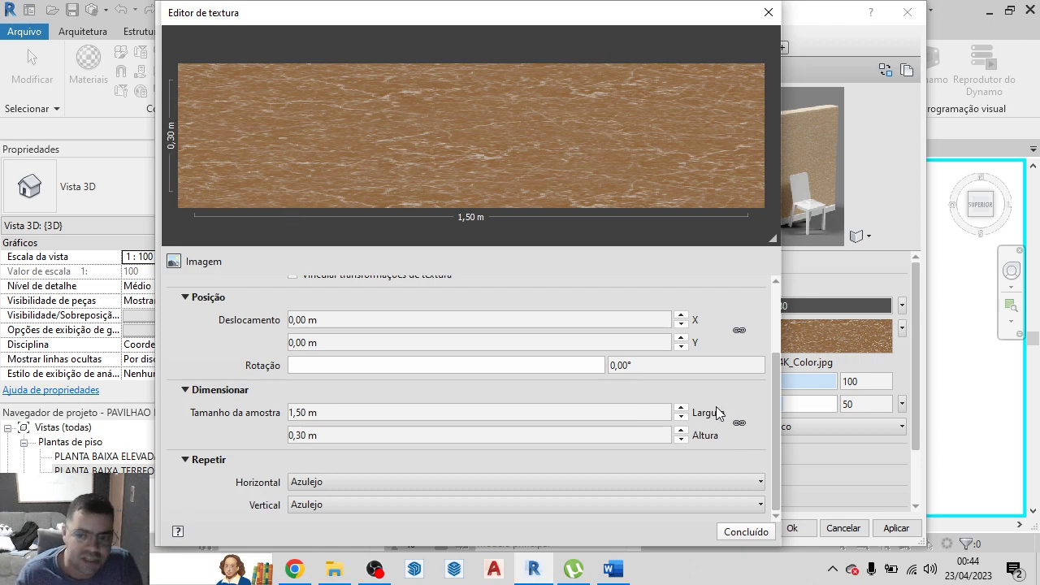
left_click(756, 534)
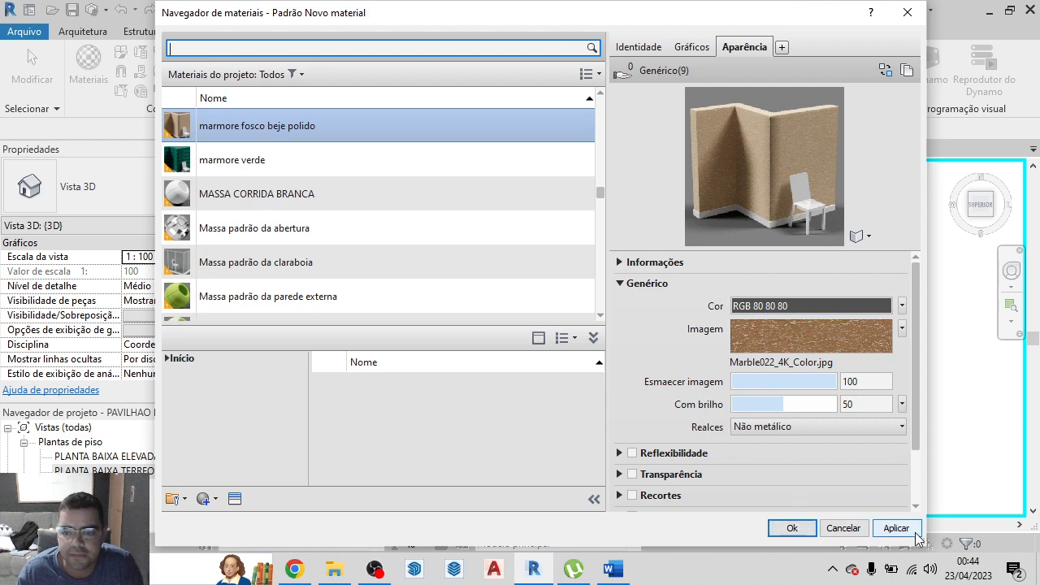
left_click(917, 536)
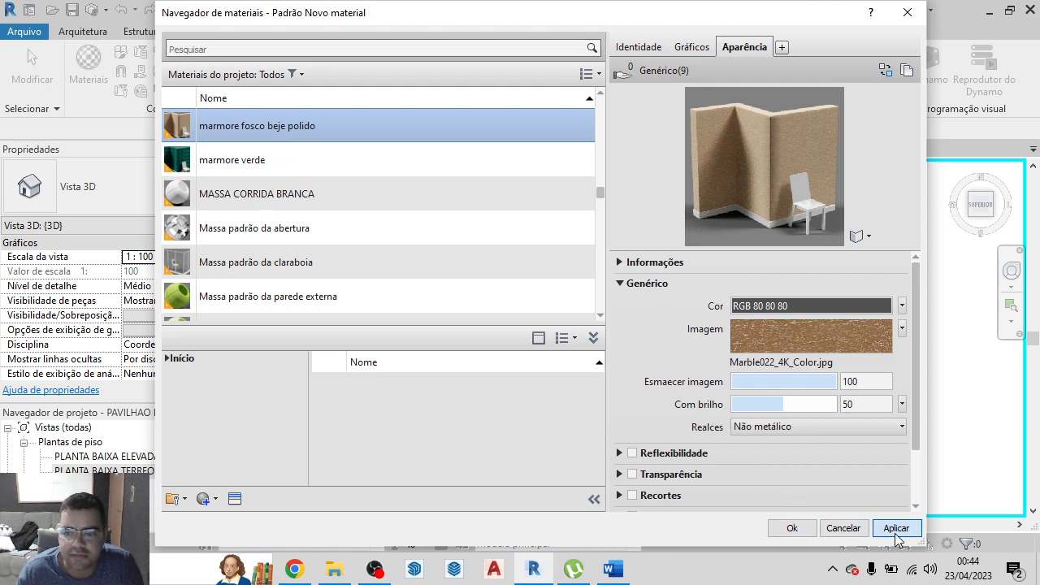
left_click(802, 533)
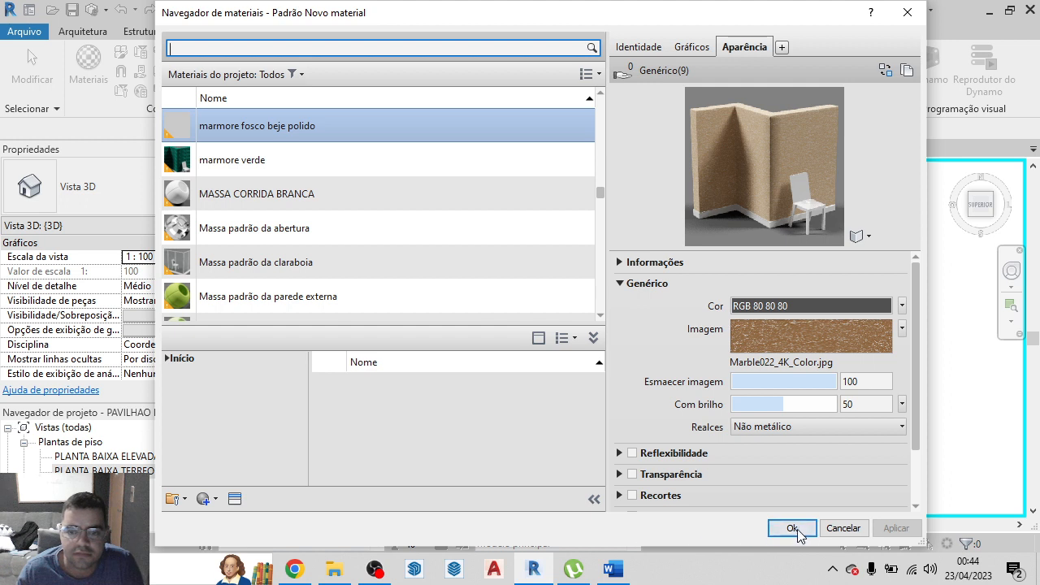
Create another new material and name it marmore fosco beje, separate from the polished one
left_click(218, 498)
left_click(237, 515)
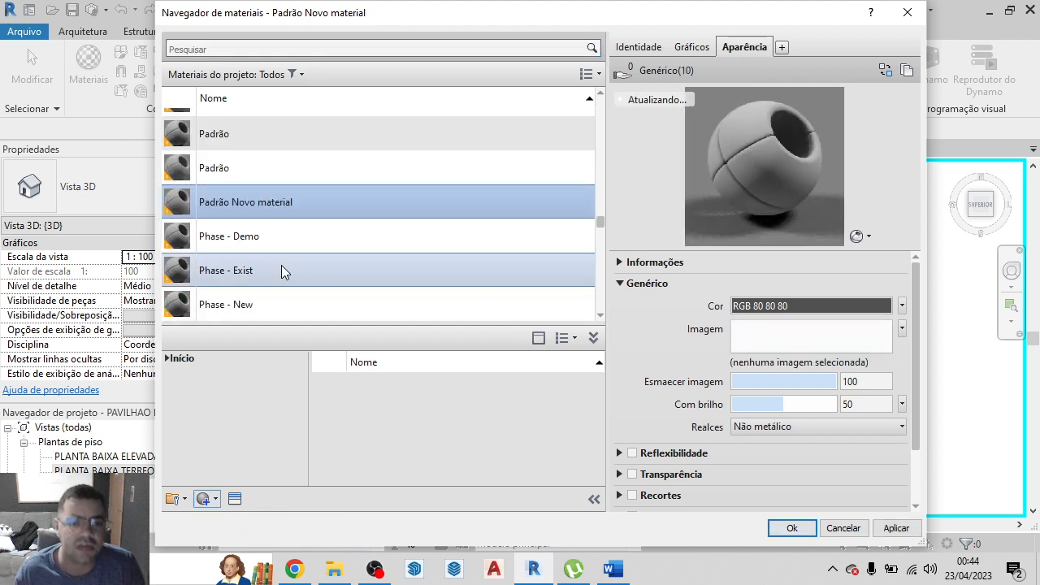
right_click(284, 203)
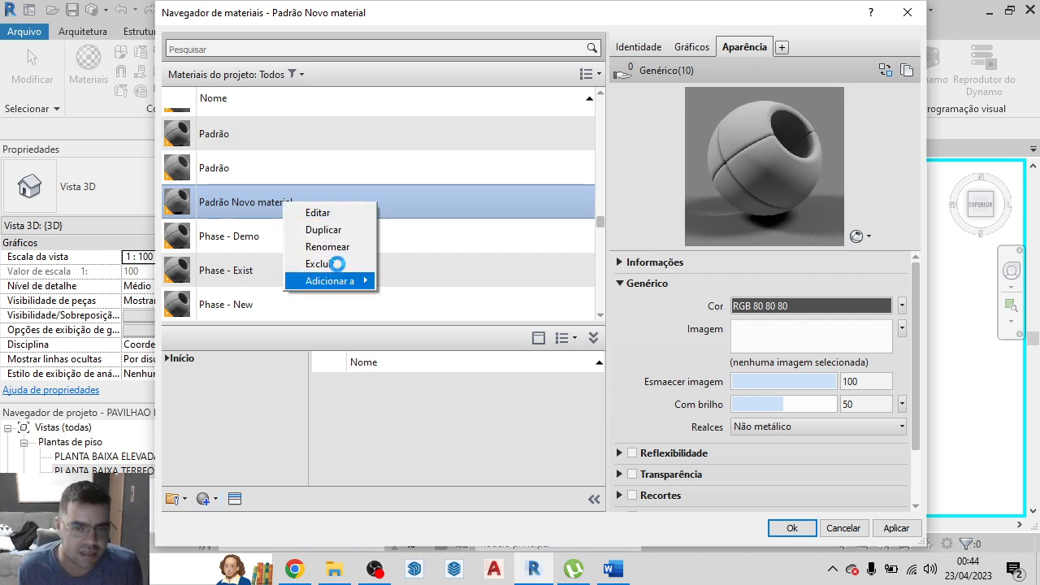
left_click(329, 246)
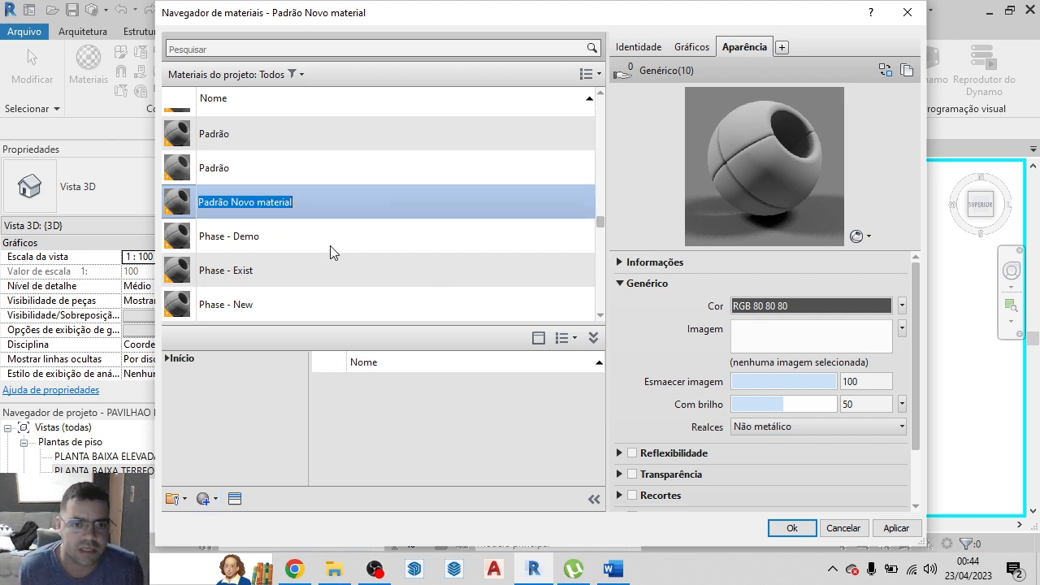
type("marmore fosco beje")
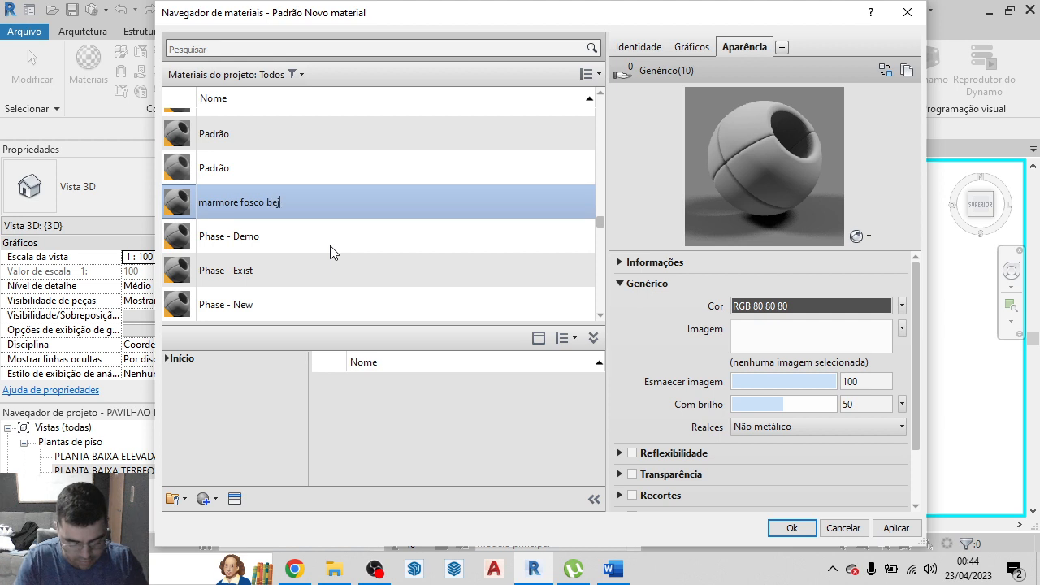
Turn on the use of render appearance for marmore fosco beje's shading and set its preview scene to Paredes
left_click(692, 47)
left_click(732, 91)
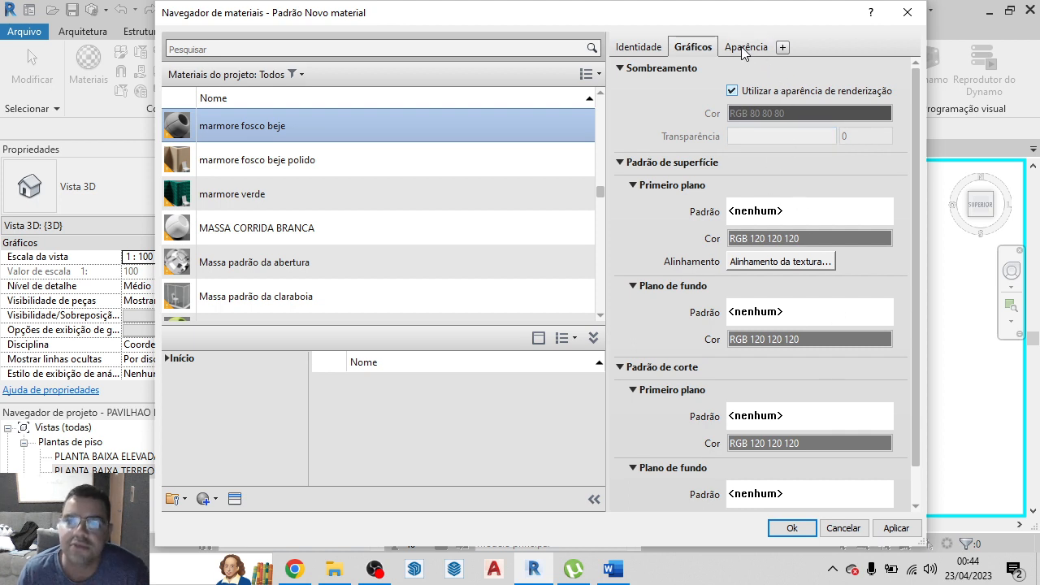
left_click(742, 49)
left_click(868, 237)
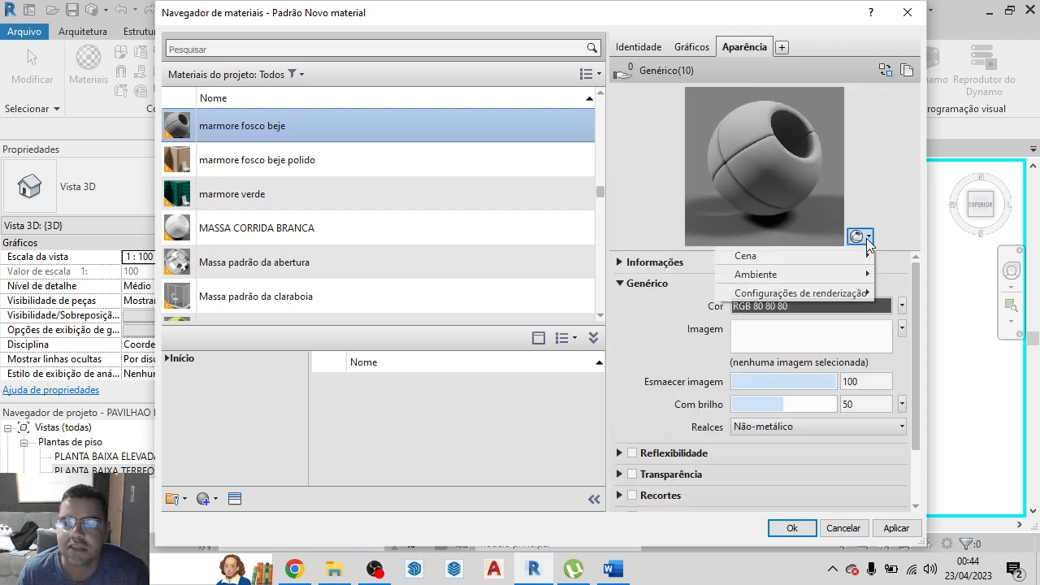
mouse_move(849, 256)
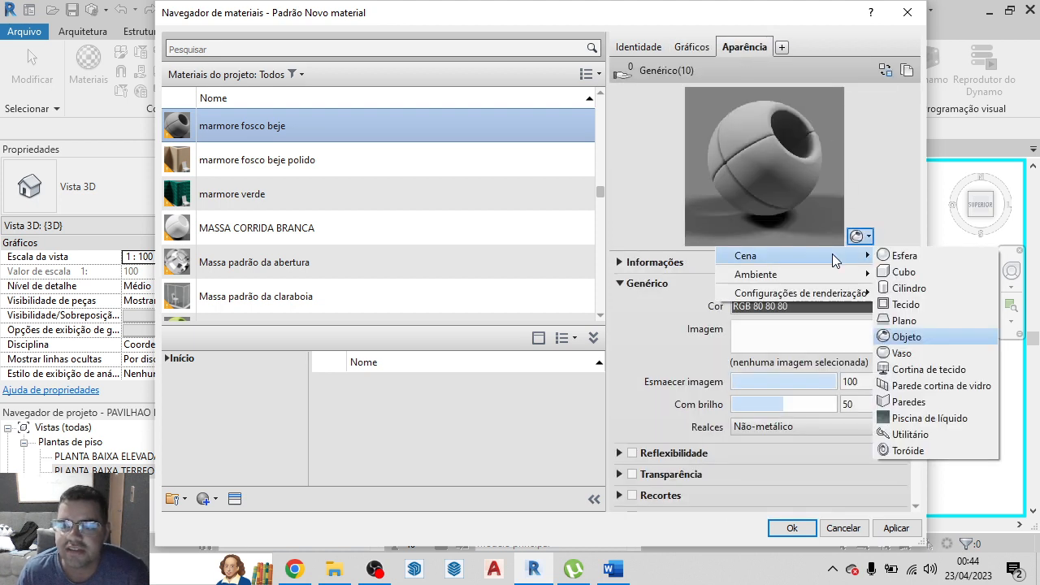
left_click(908, 402)
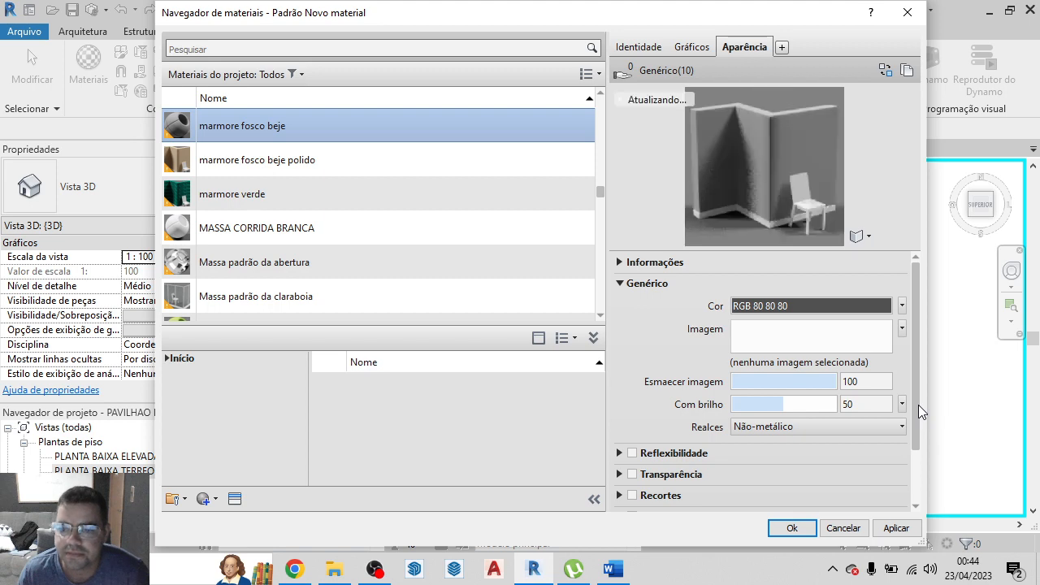
Extract the Marble026_4K-JPG archive into its current folder and assign Marble026_4K_Color as the appearance image of marmore fosco beje
left_click(804, 346)
scroll(504, 323, "down", 2)
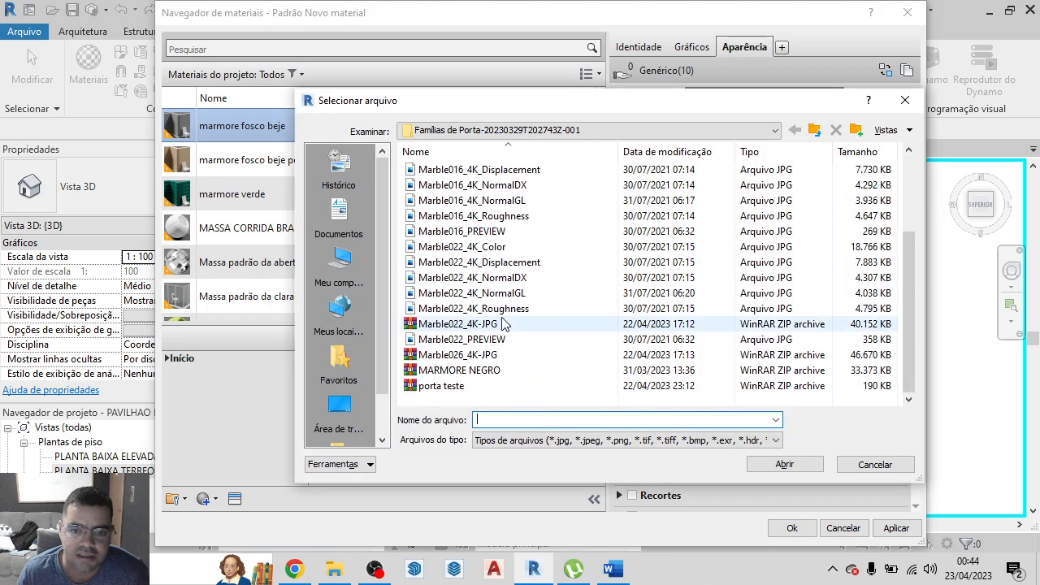
left_click(471, 358)
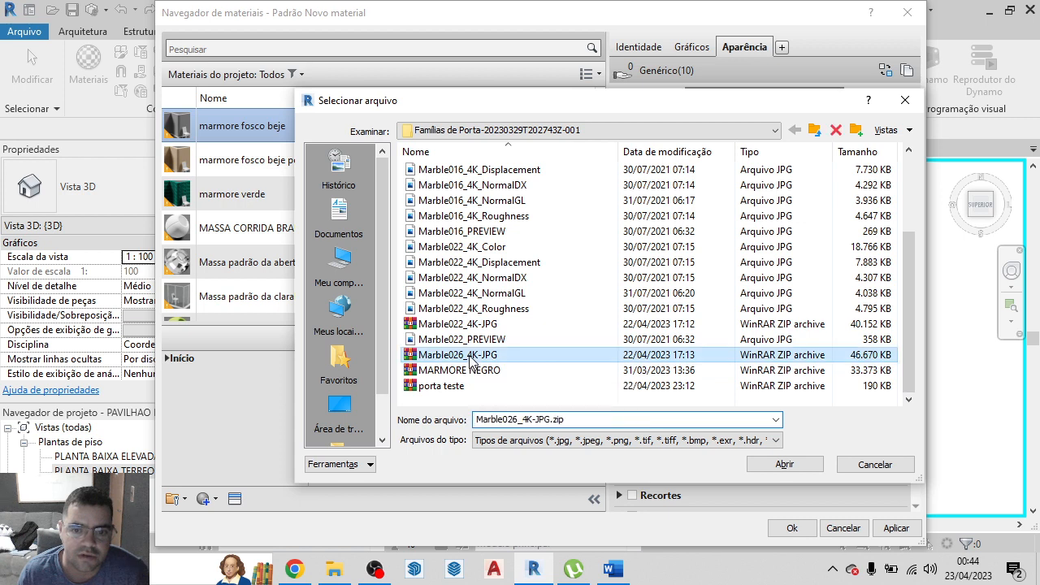
right_click(471, 358)
mouse_move(621, 105)
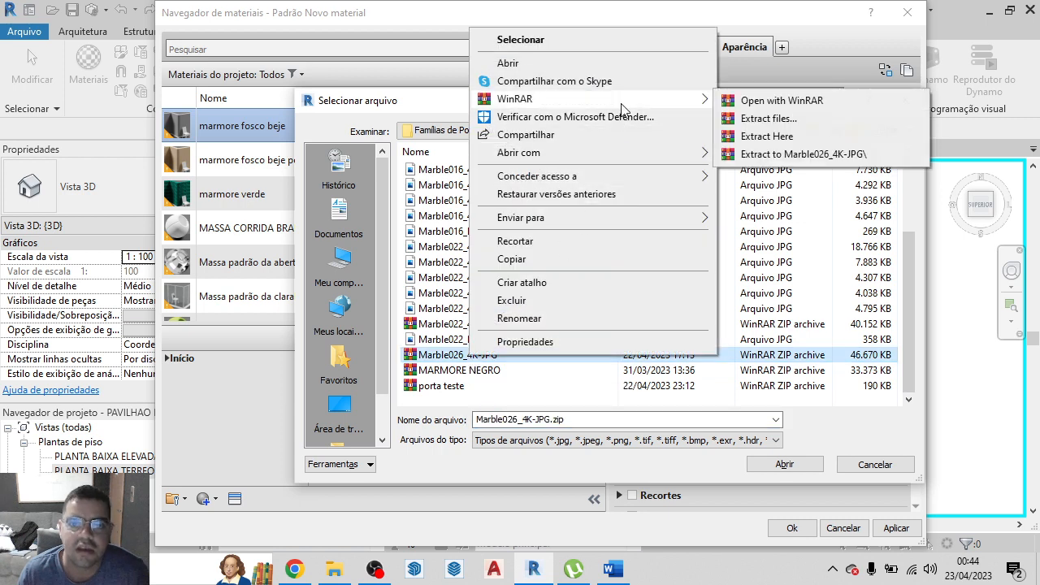
left_click(780, 136)
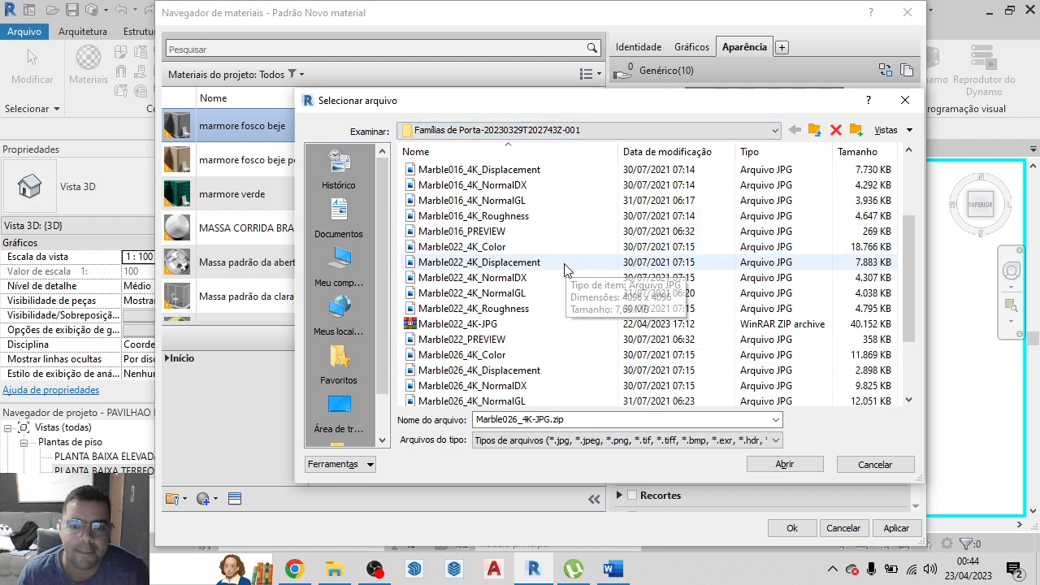
left_click(478, 362)
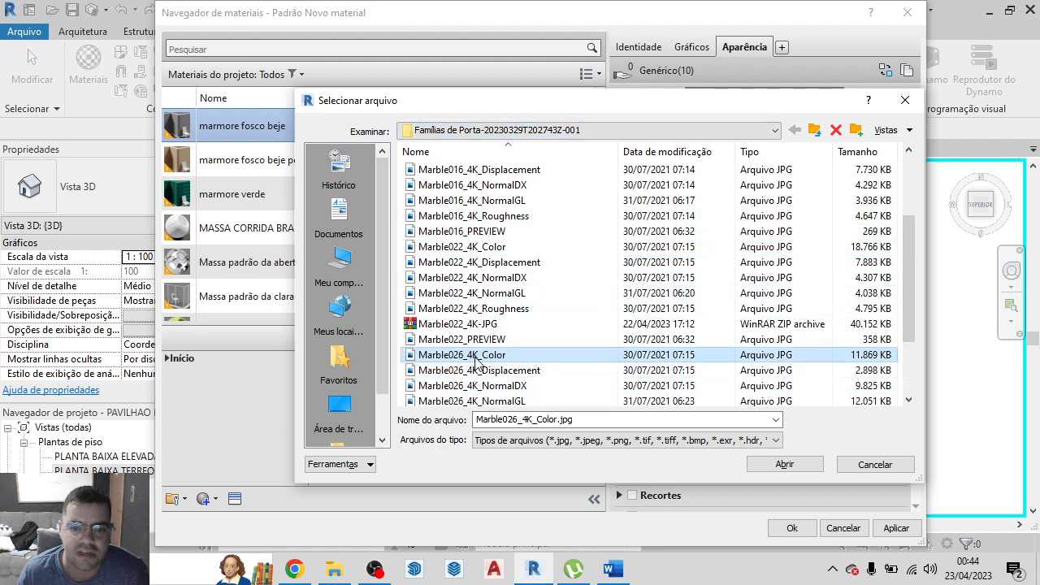
left_click(786, 465)
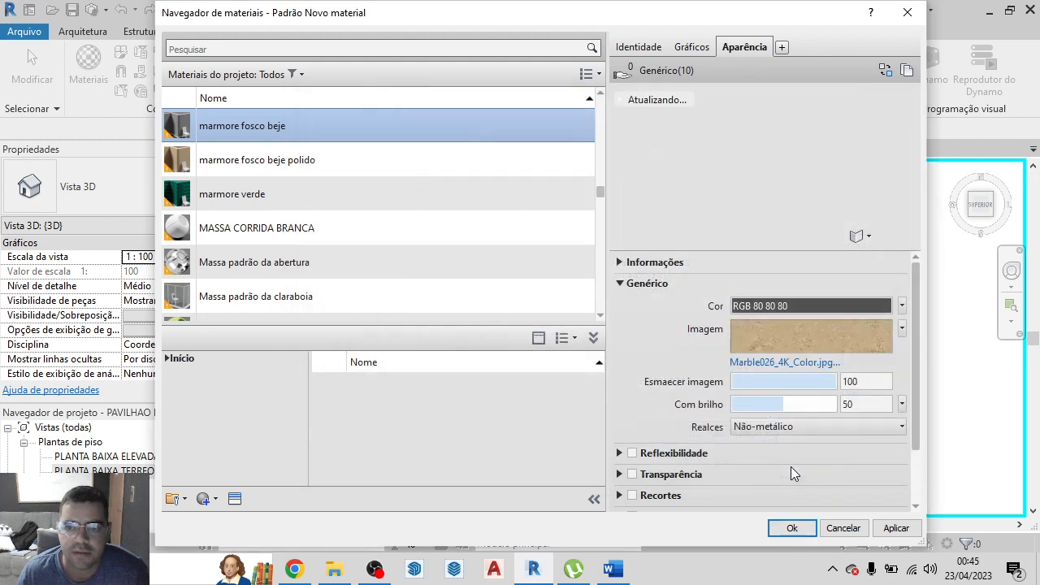
Unlink the Marble026 texture's sample width and height, set the width to 1,50 m, and apply the material changes
left_click(831, 339)
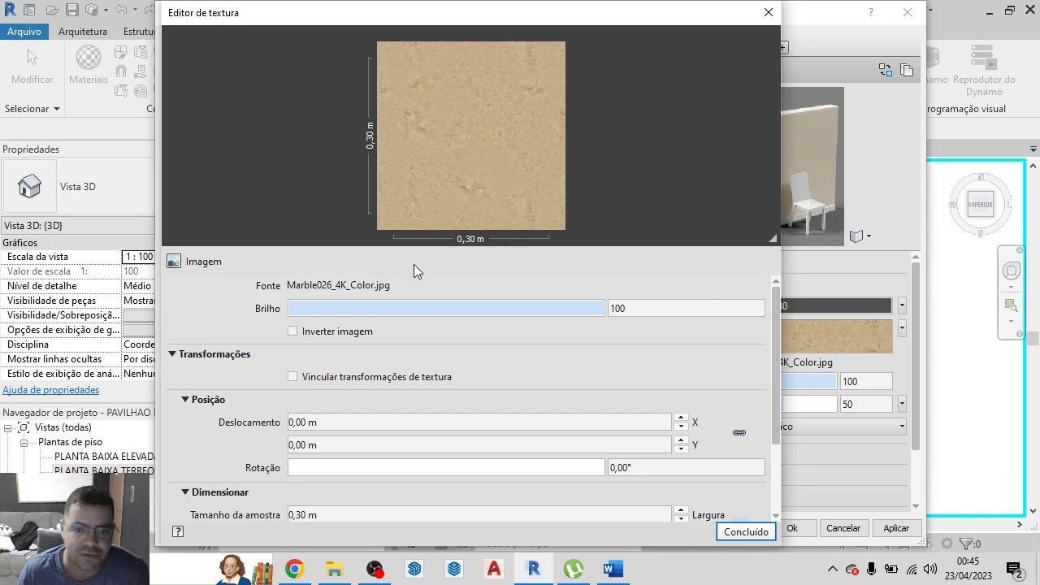
scroll(639, 350, "down", 3)
scroll(365, 426, "down", 1)
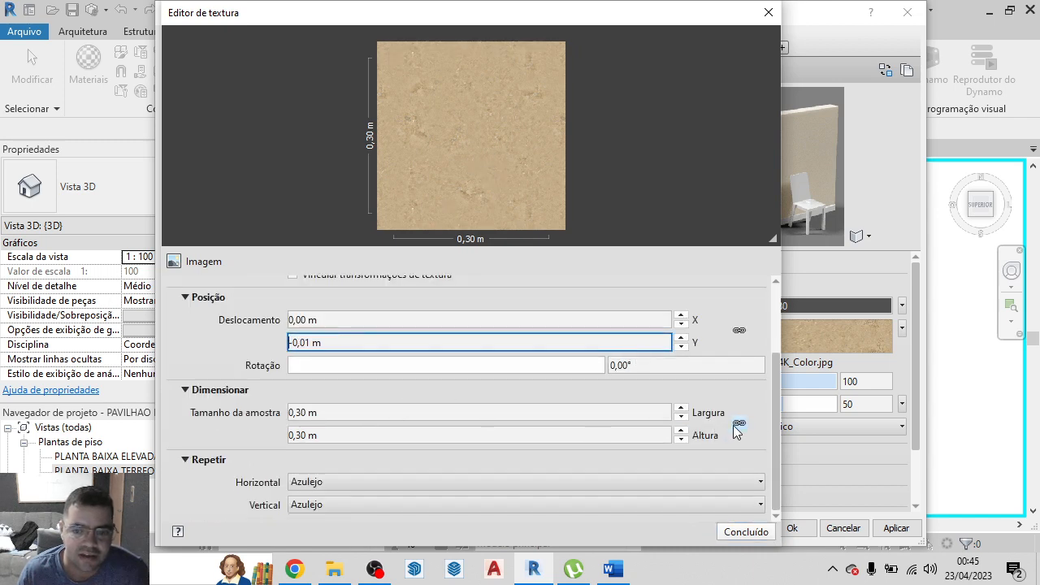
left_click(740, 424)
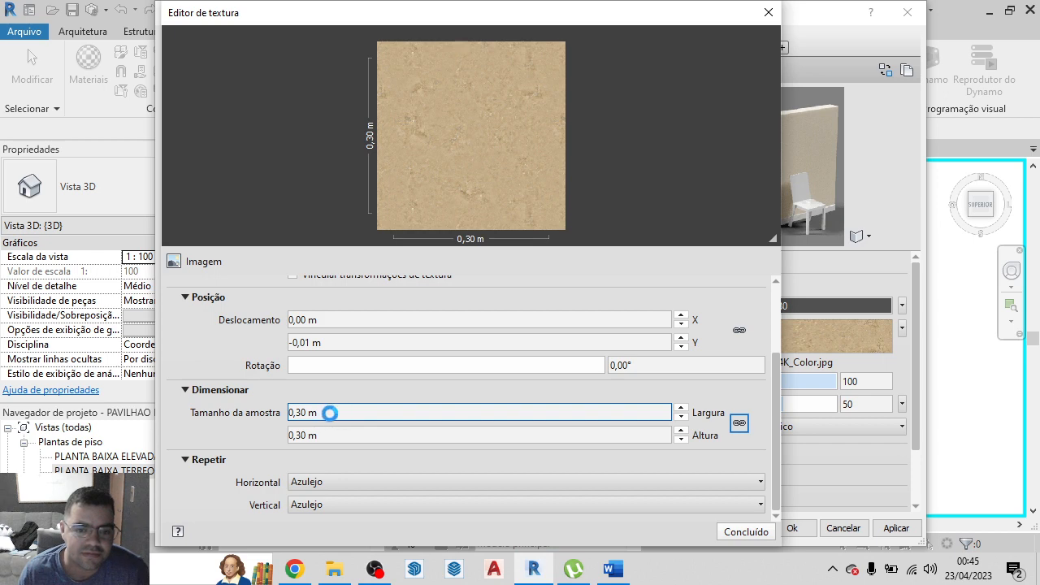
double_click(329, 413)
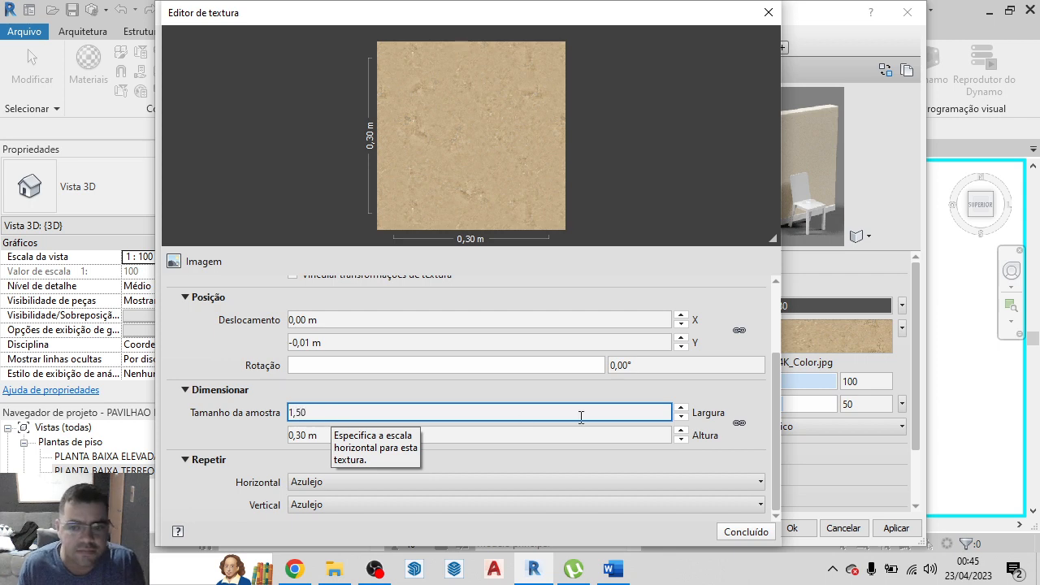
key("Return")
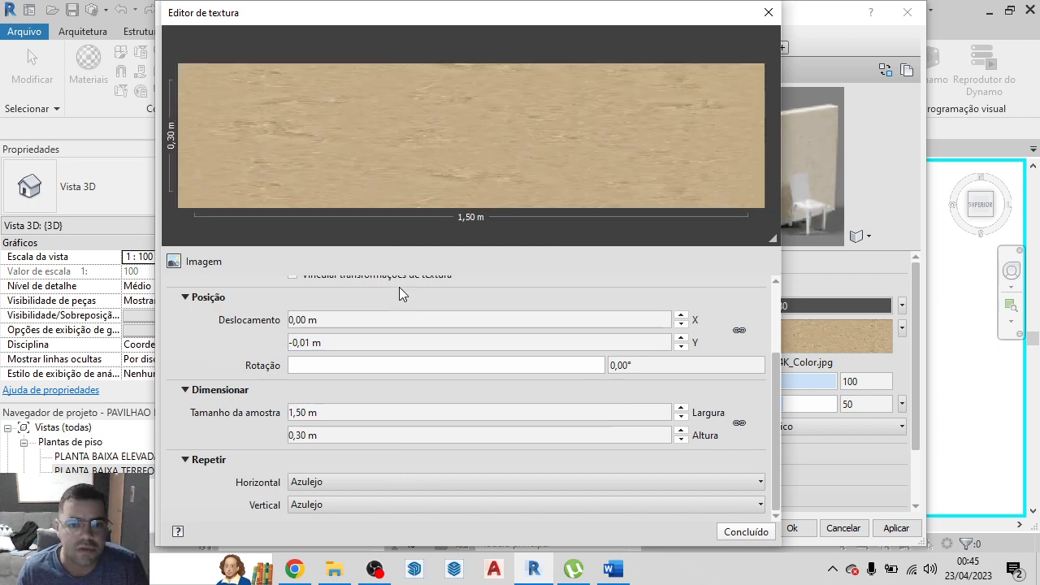
left_click(746, 533)
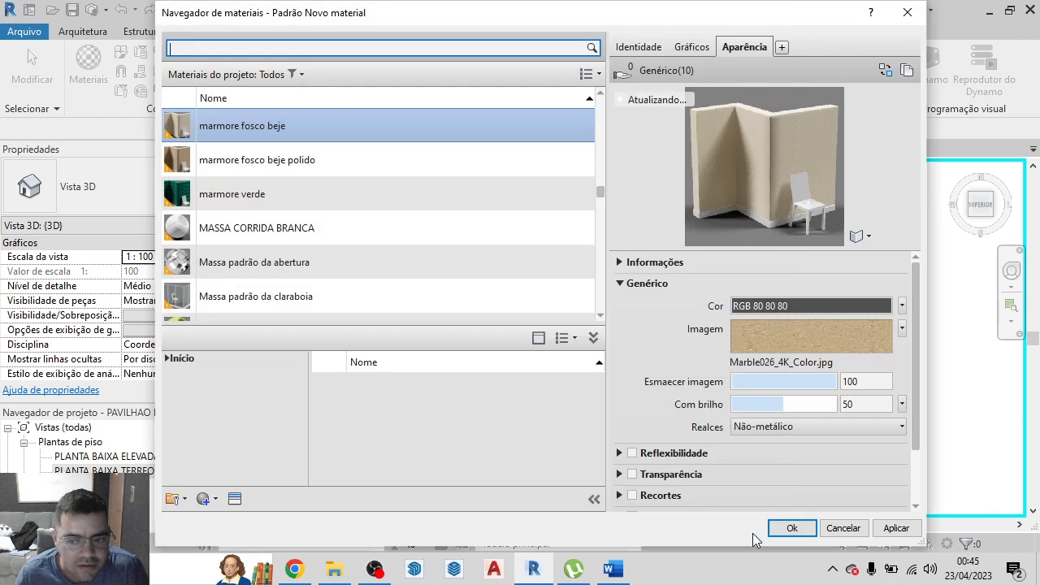
left_click(896, 529)
left_click(807, 531)
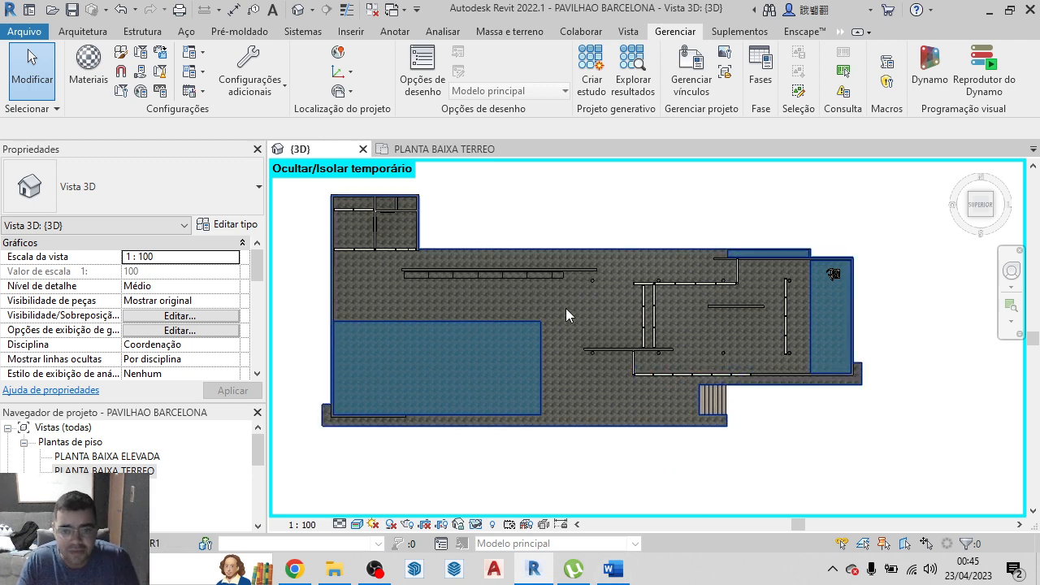
Paint marmore verde on the visible faces of the walls around the small pool and the freestanding wall near the stairs
scroll(561, 308, "up", 3)
scroll(451, 295, "down", 4)
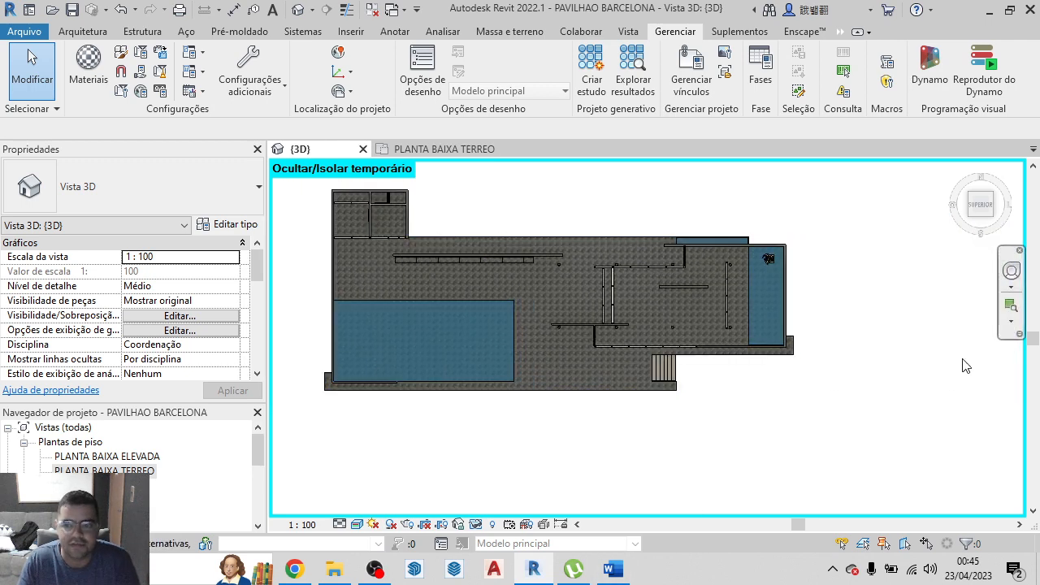
left_click(958, 168)
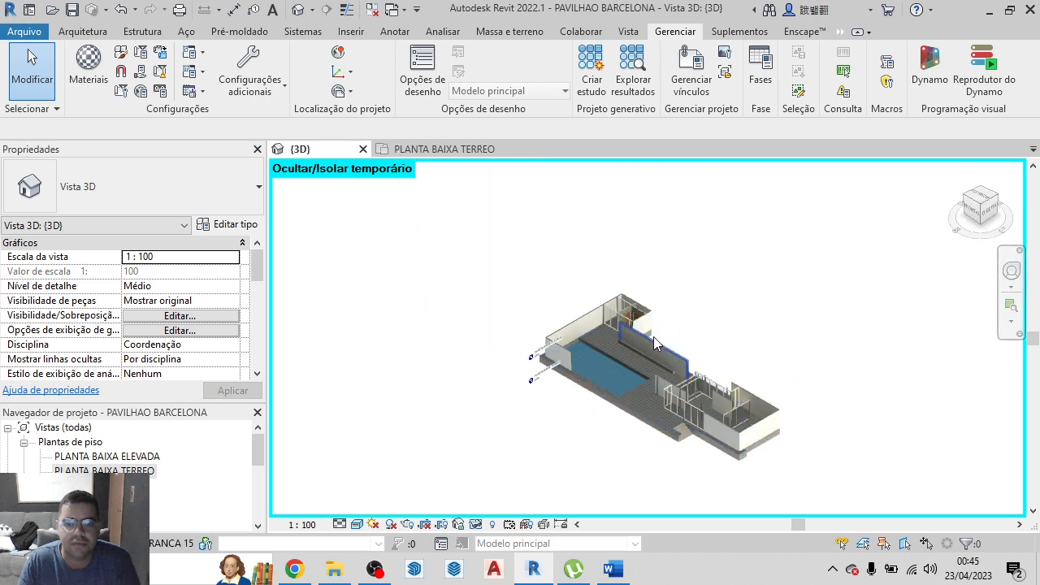
scroll(626, 323, "up", 5)
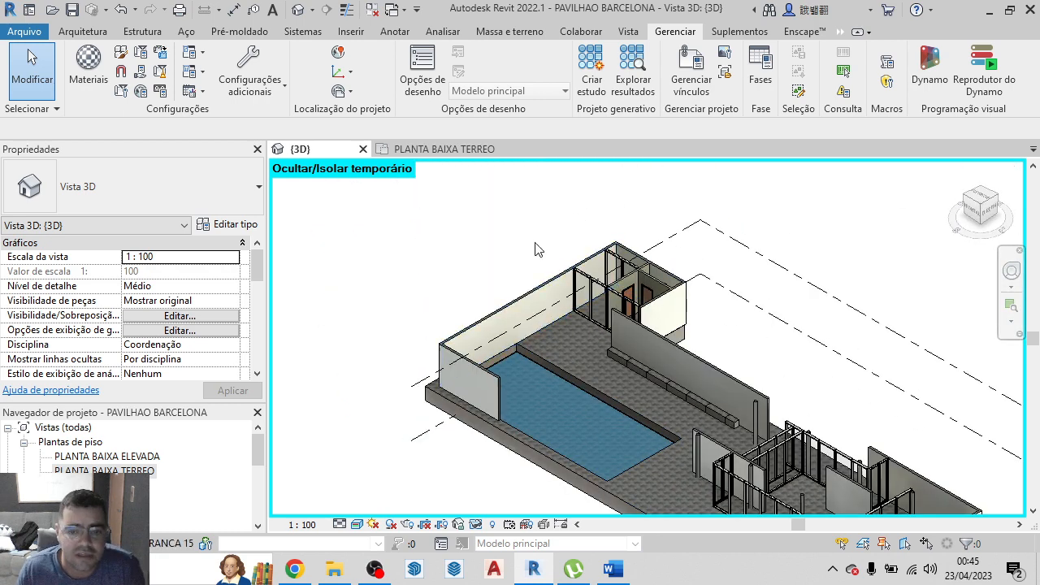
scroll(464, 204, "down", 2)
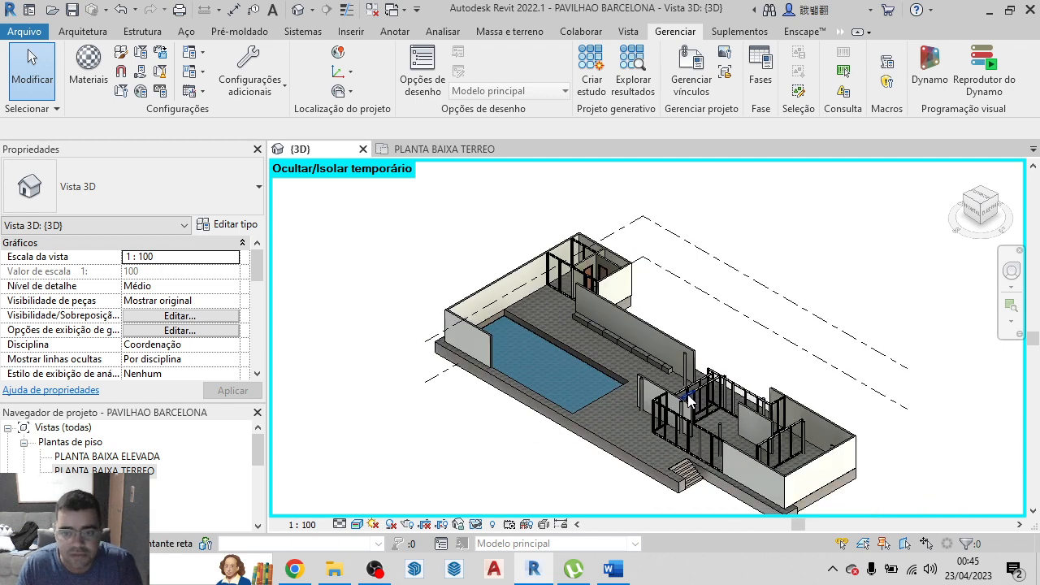
key("p")
key("t")
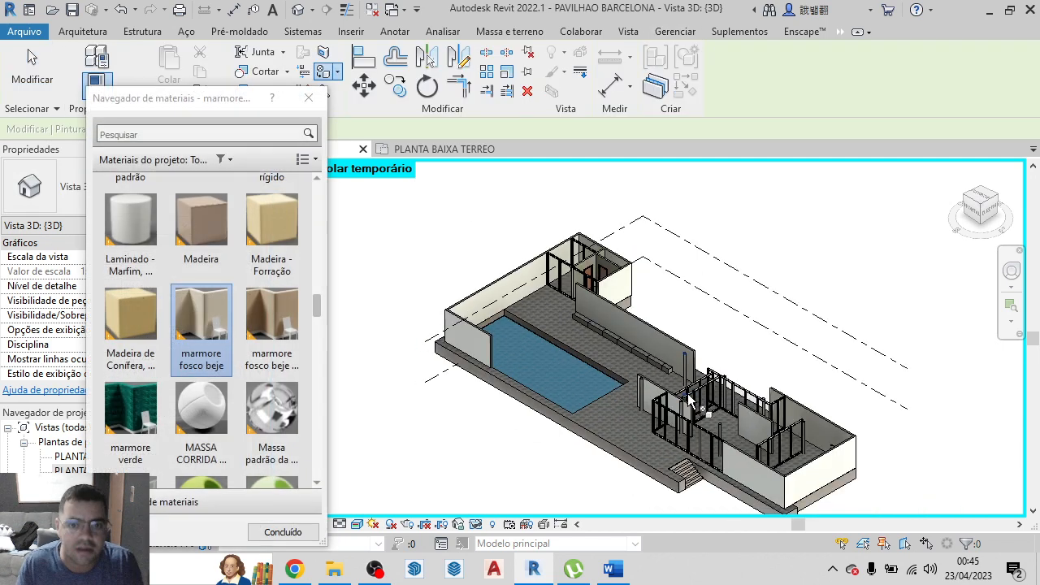
scroll(276, 455, "down", 1)
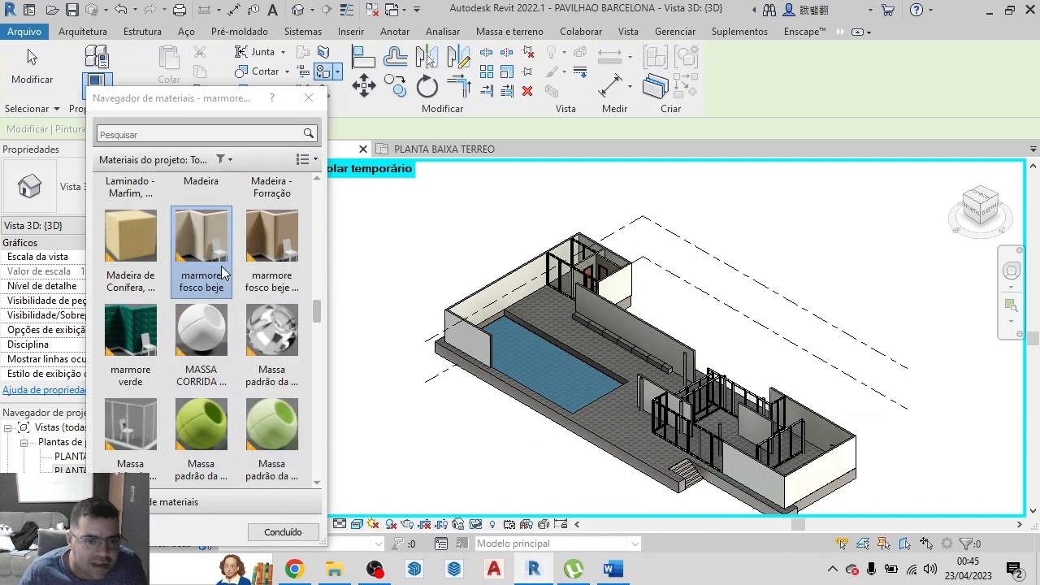
left_click(140, 343)
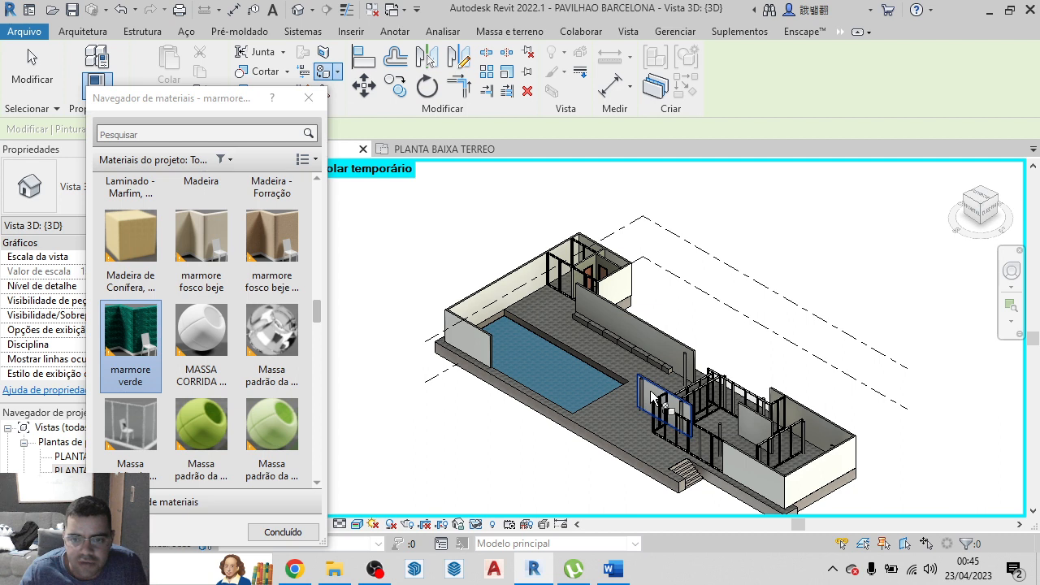
left_click(723, 455)
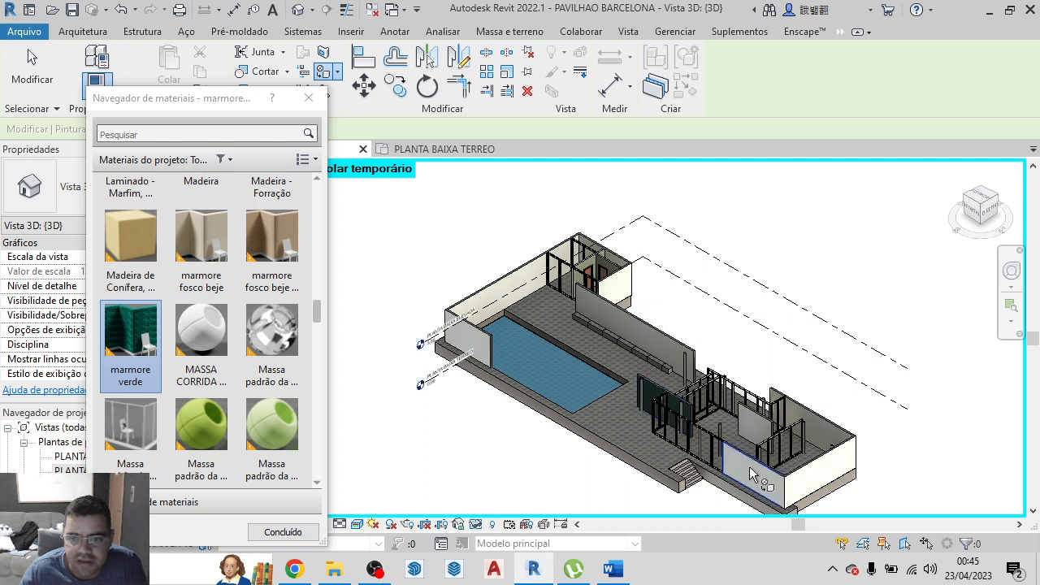
left_click(820, 479)
left_click(823, 437)
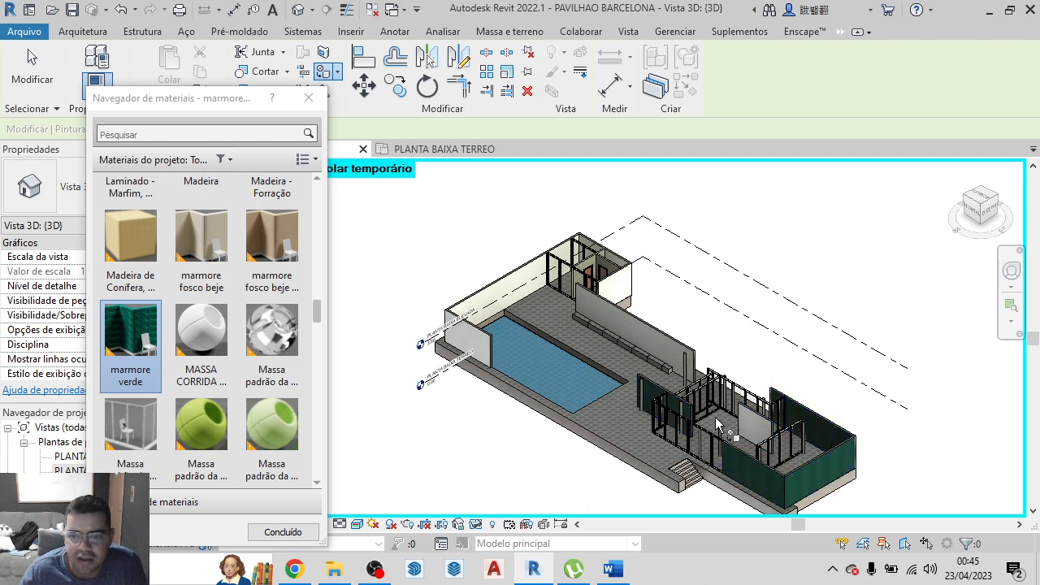
left_click(638, 397)
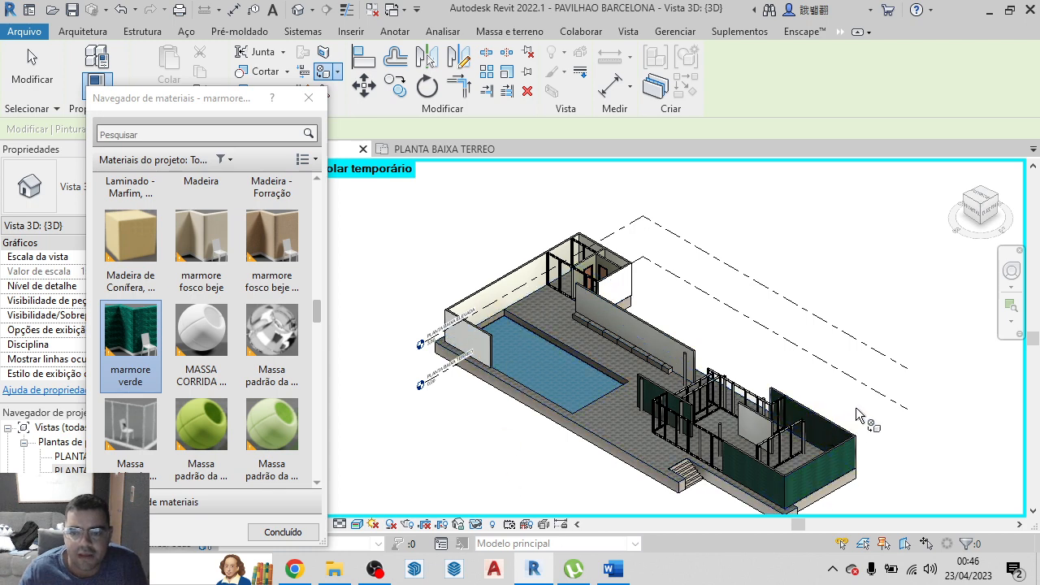
Paint marmore verde on the opposite faces of the small pool's long walls and of the freestanding wall near the stairs
left_click_drag(975, 215, 655, 220)
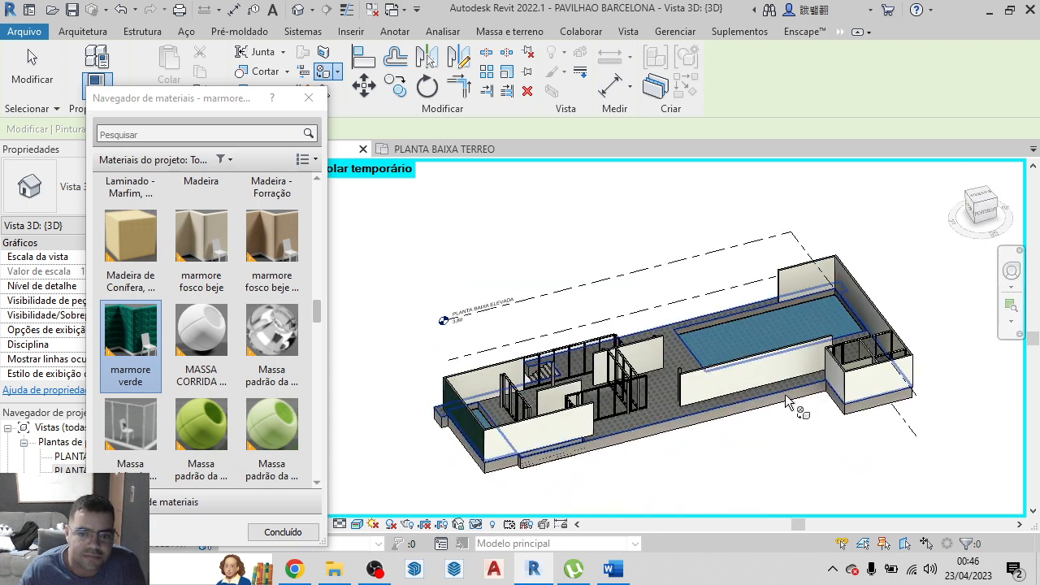
left_click(479, 386)
left_click(536, 430)
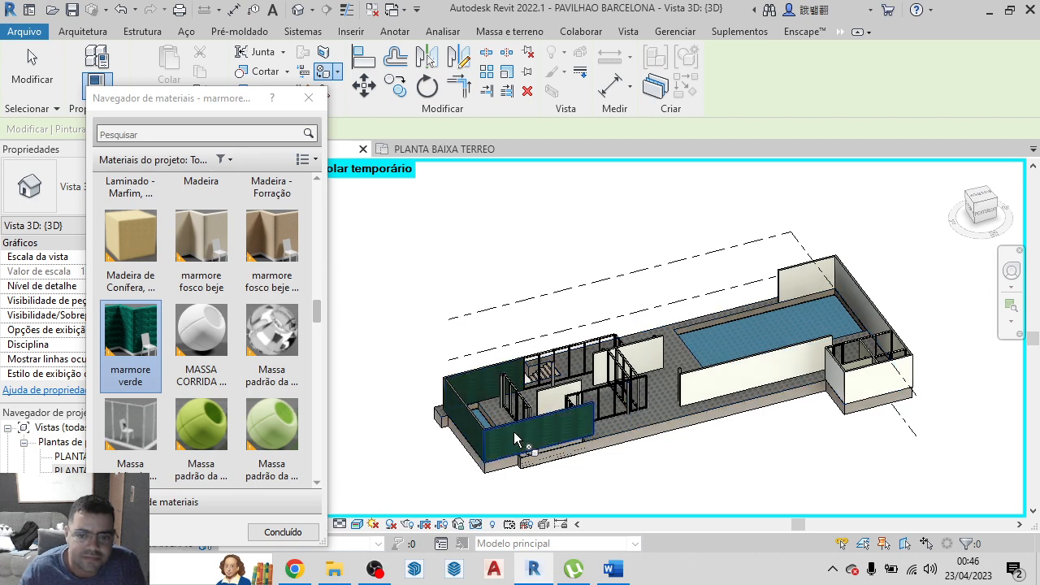
Paint the top faces of the green marble walls around the small pool and near the stairs with marmore verde
scroll(580, 372, "up", 6)
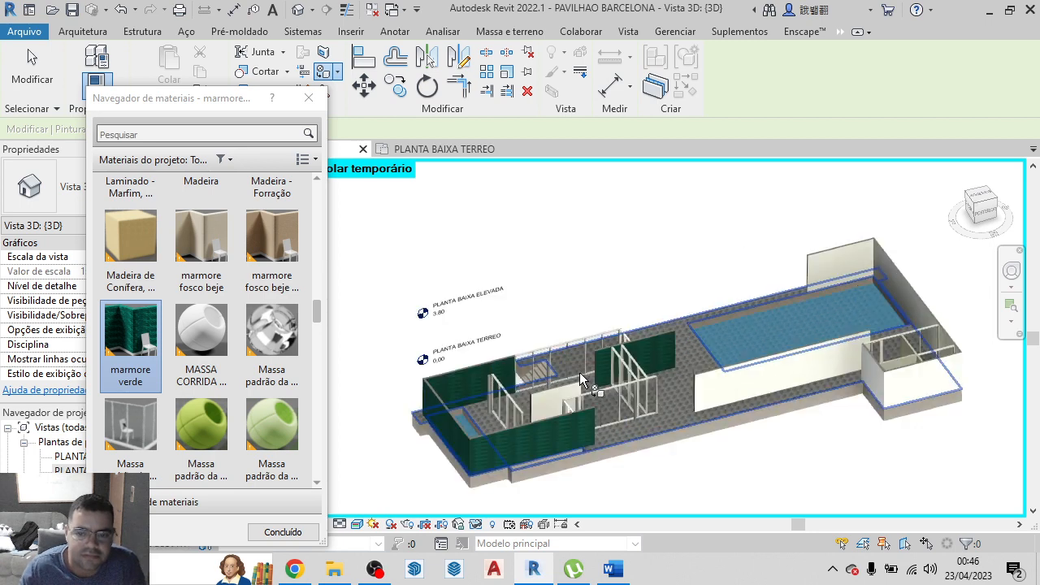
scroll(434, 486, "up", 5)
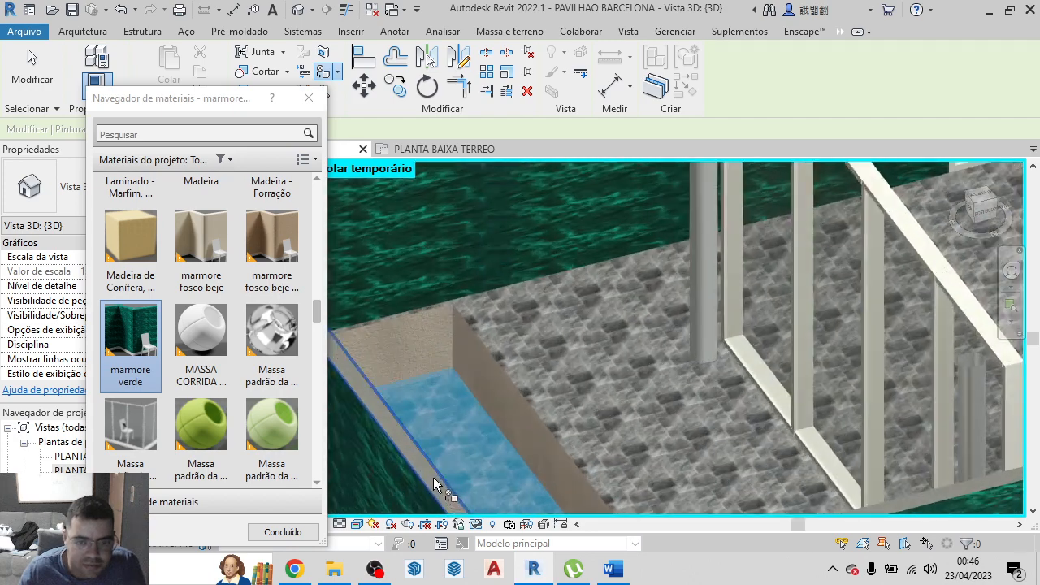
left_click(430, 474)
scroll(431, 464, "down", 5)
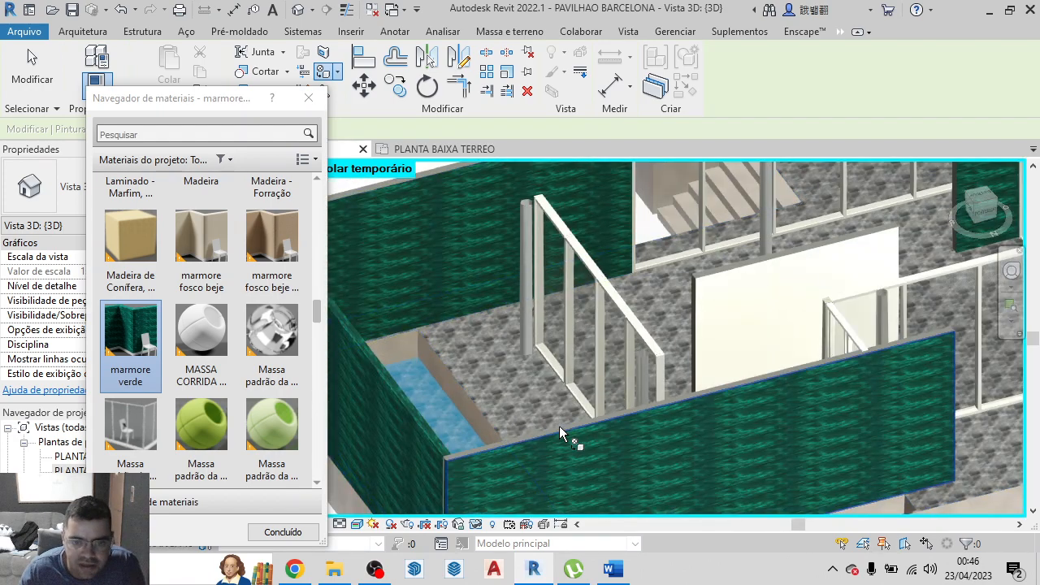
scroll(559, 426, "up", 4)
scroll(736, 488, "down", 6)
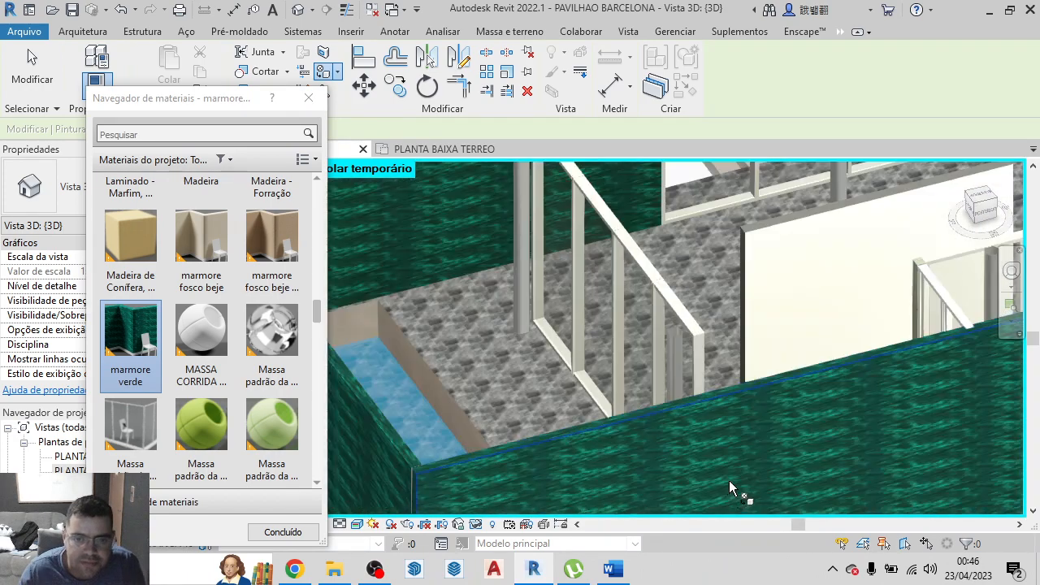
scroll(577, 279, "up", 6)
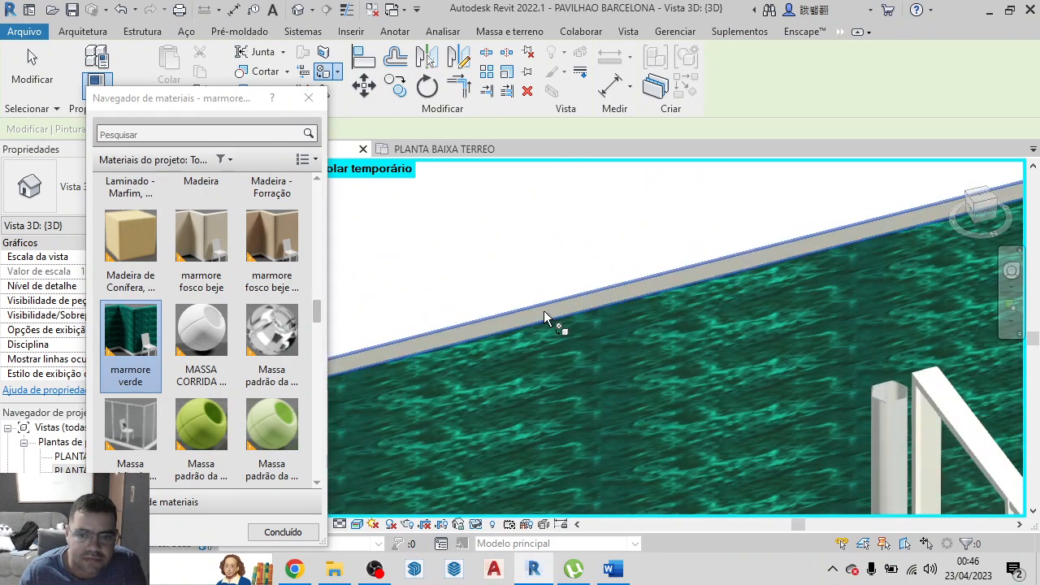
scroll(544, 310, "down", 5)
scroll(780, 239, "up", 5)
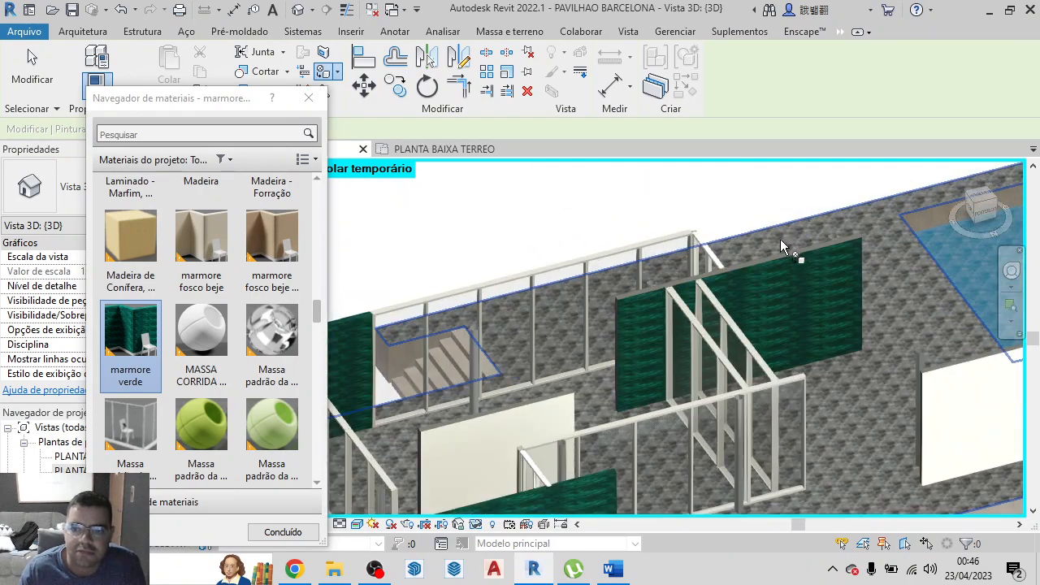
Paint the exposed end faces of the green freestanding walls and of the small pool's walls with marmore verde
scroll(750, 284, "down", 4)
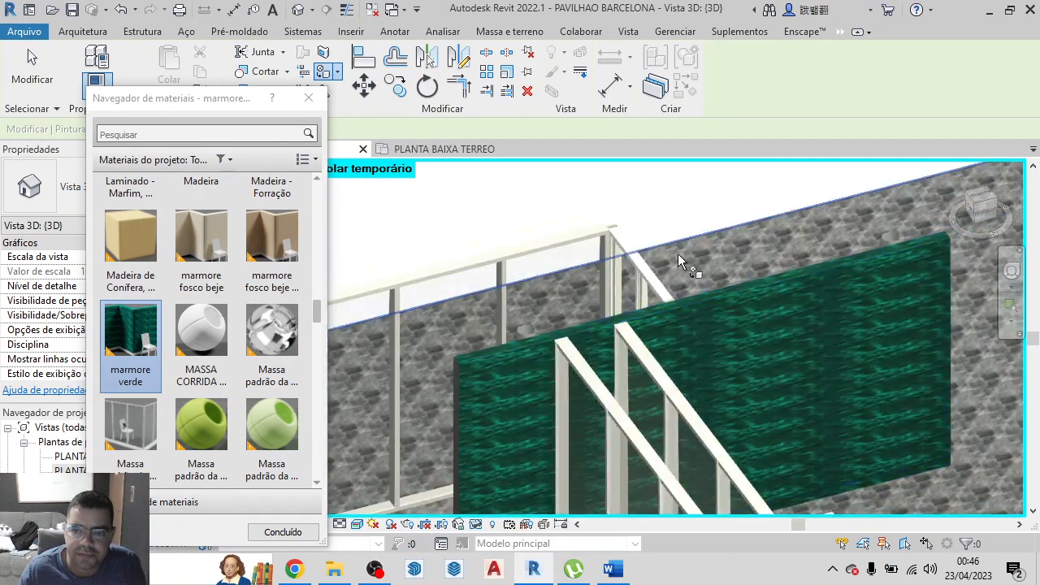
scroll(511, 352, "up", 5)
scroll(510, 352, "up", 2)
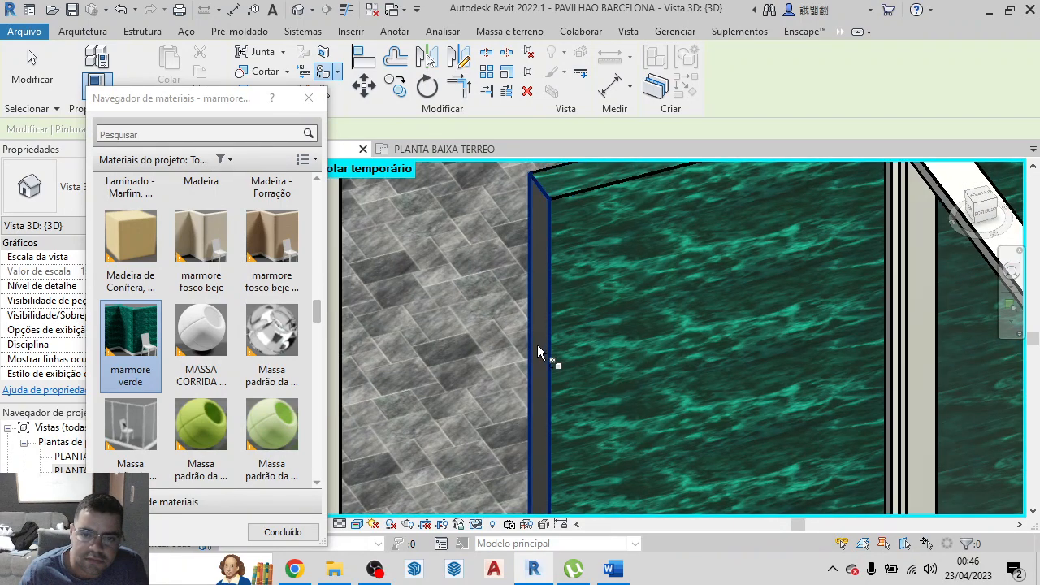
scroll(536, 349, "down", 6)
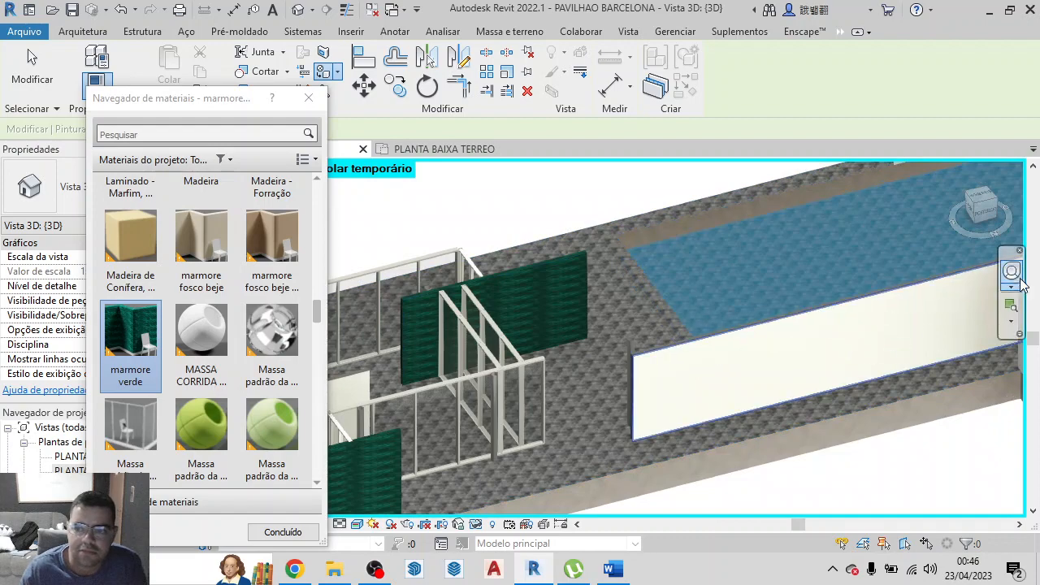
left_click(990, 228)
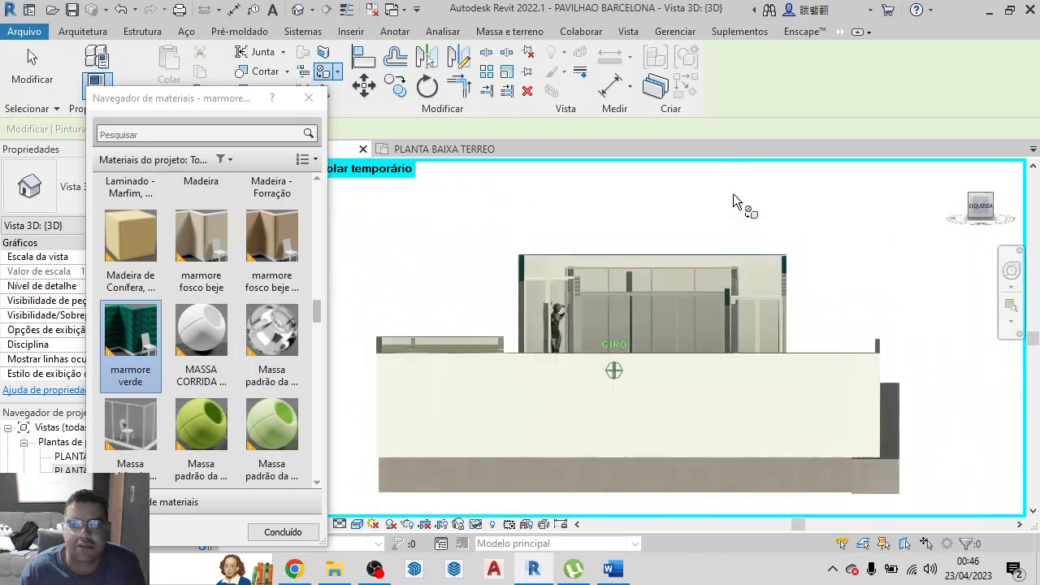
scroll(738, 206, "up", 5)
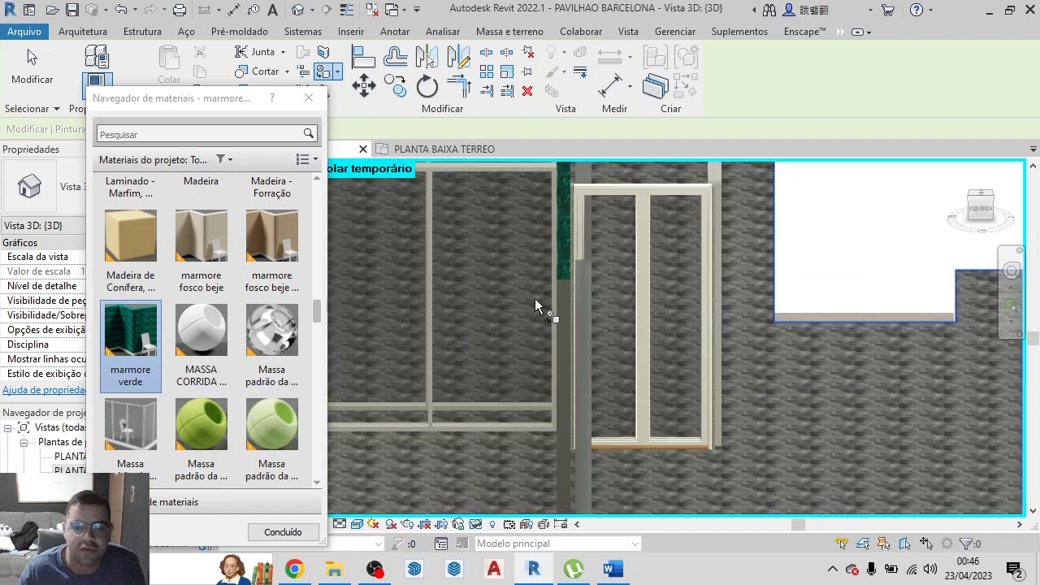
scroll(539, 300, "up", 2)
scroll(573, 305, "down", 3)
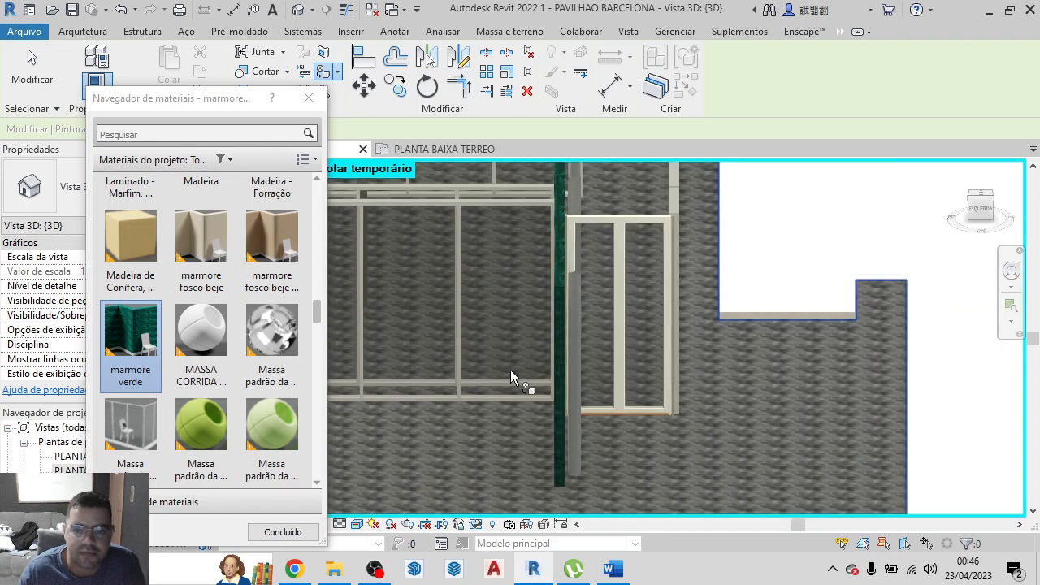
scroll(610, 220, "up", 3)
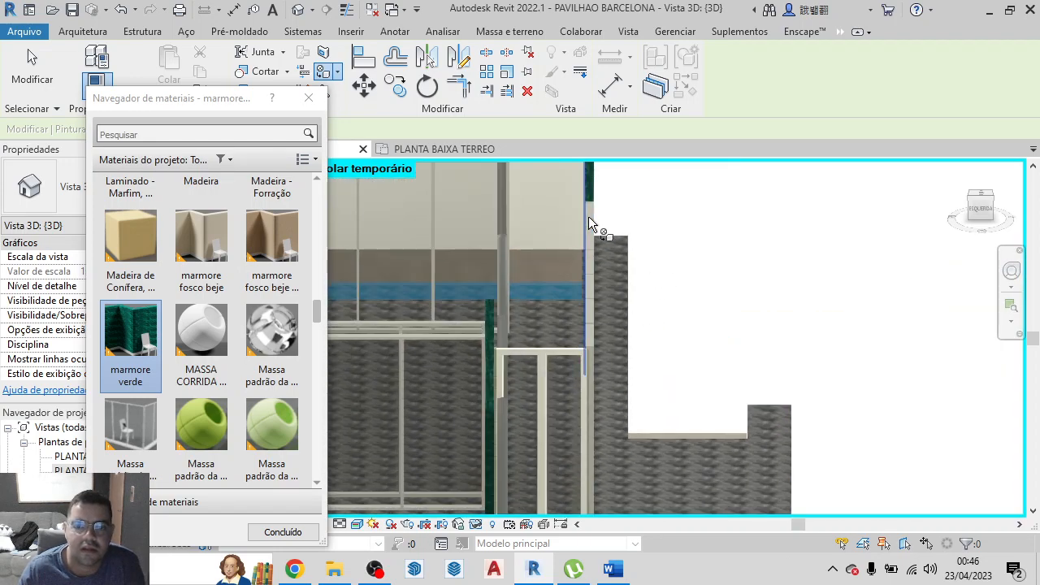
scroll(588, 216, "up", 2)
scroll(588, 218, "down", 5)
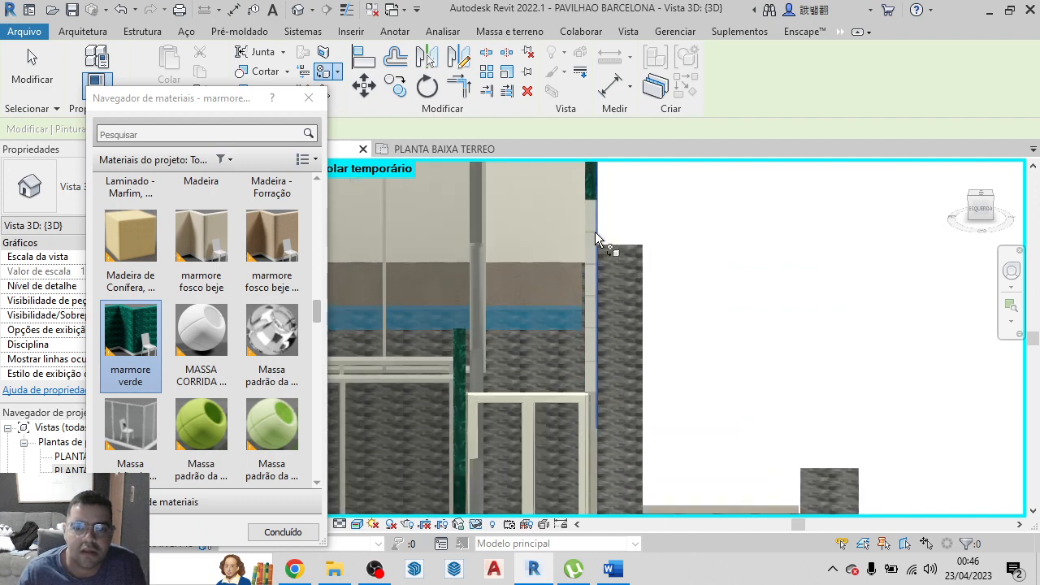
scroll(530, 276, "up", 2)
scroll(530, 276, "up", 4)
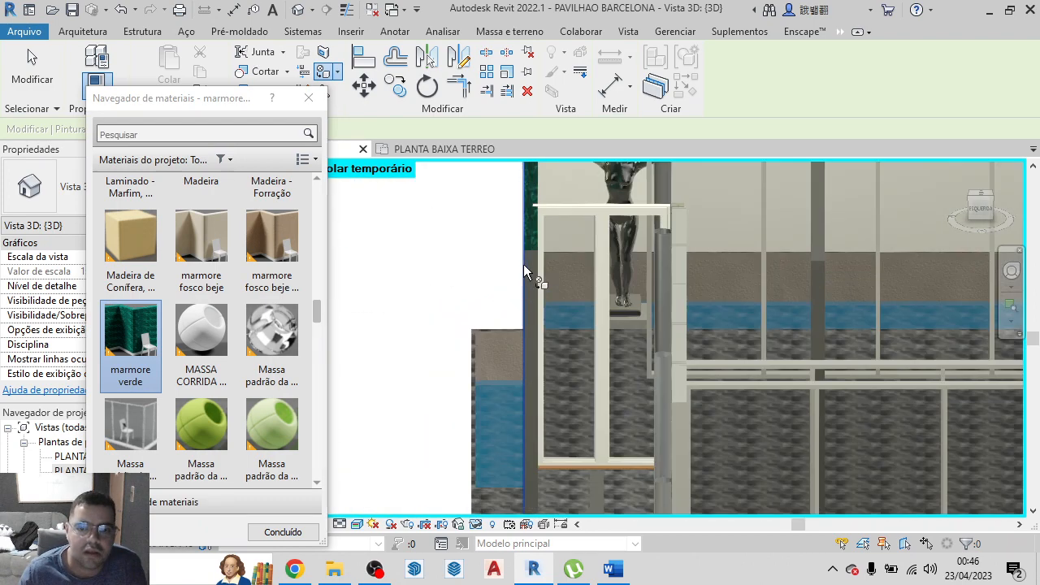
scroll(510, 282, "down", 5)
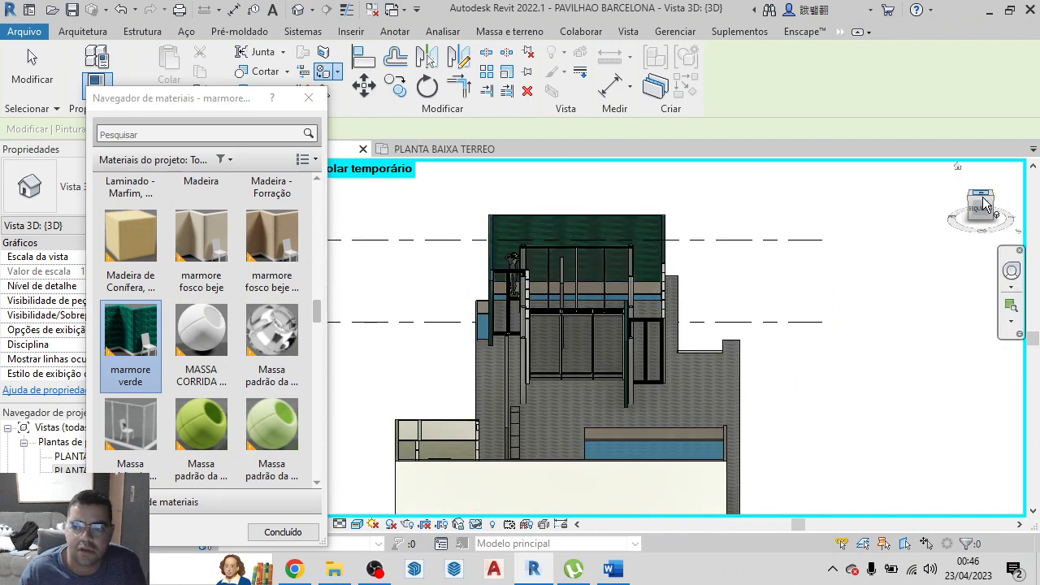
Paint the stair-facing side, top and near end of the freestanding interior wall with the browner marmore fosco beje material
left_click_drag(993, 211, 886, 228)
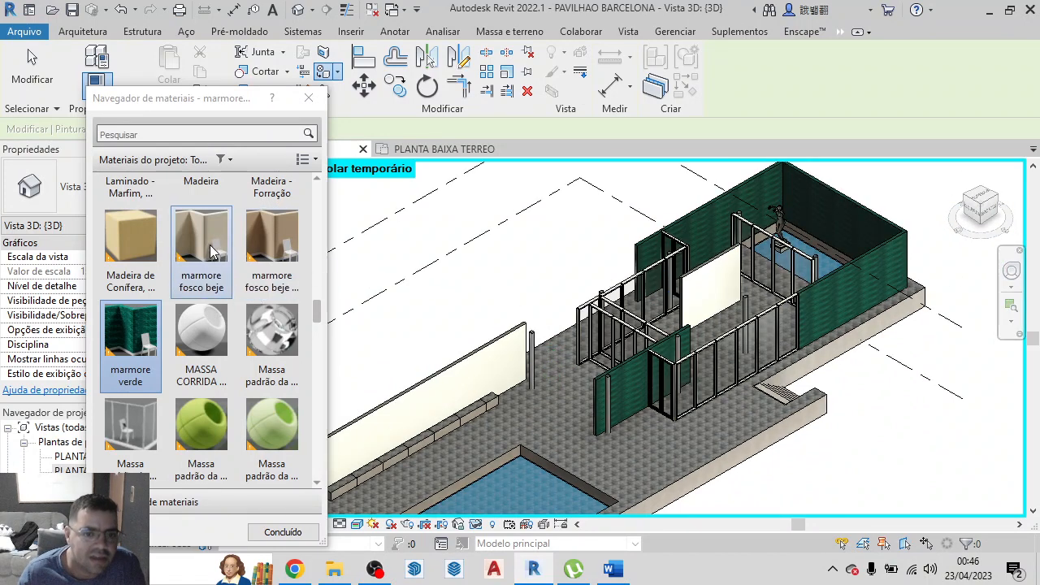
left_click(284, 252)
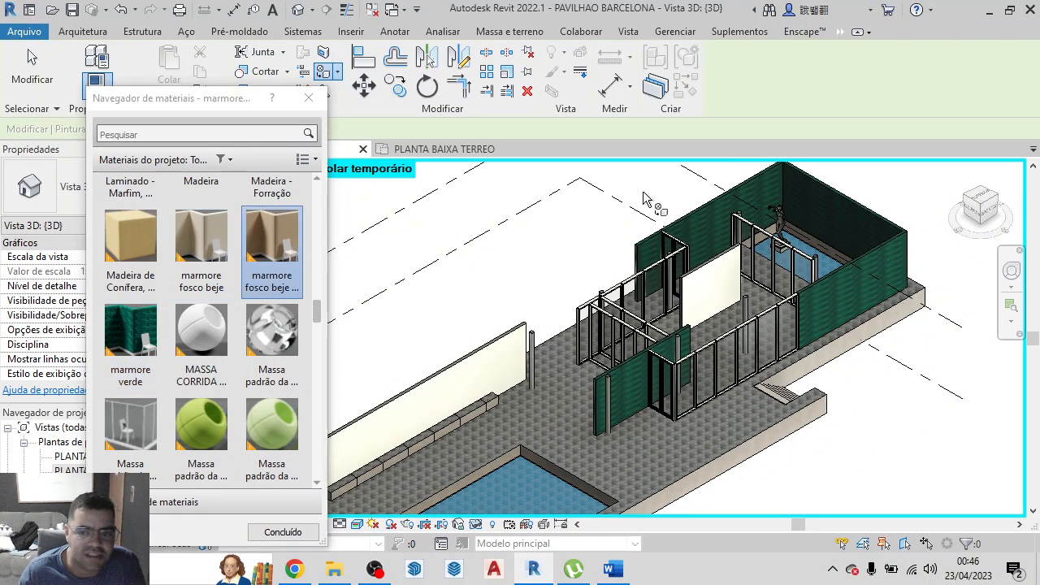
scroll(707, 286, "up", 1)
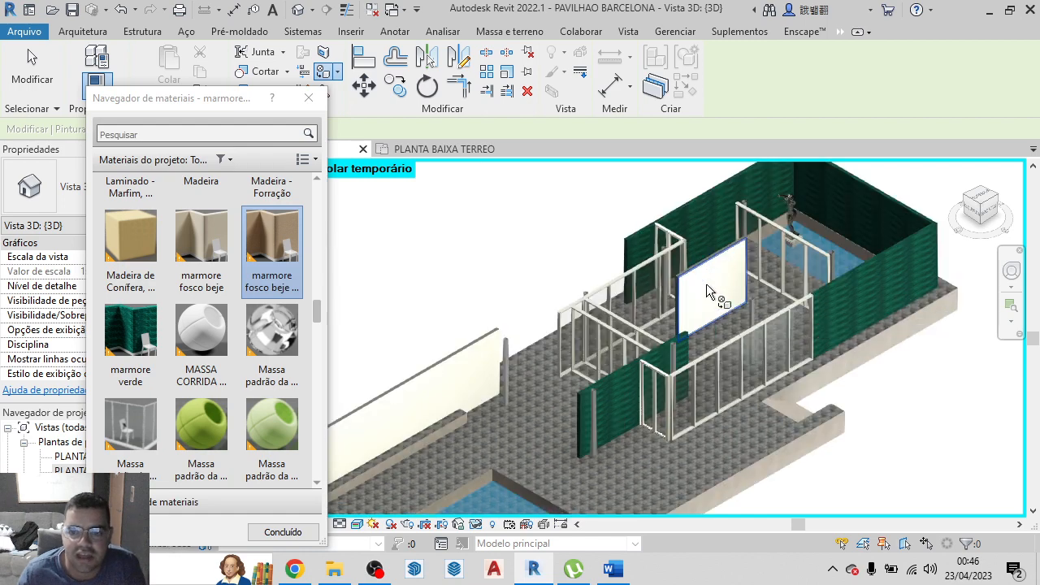
left_click(706, 286)
scroll(695, 284, "up", 5)
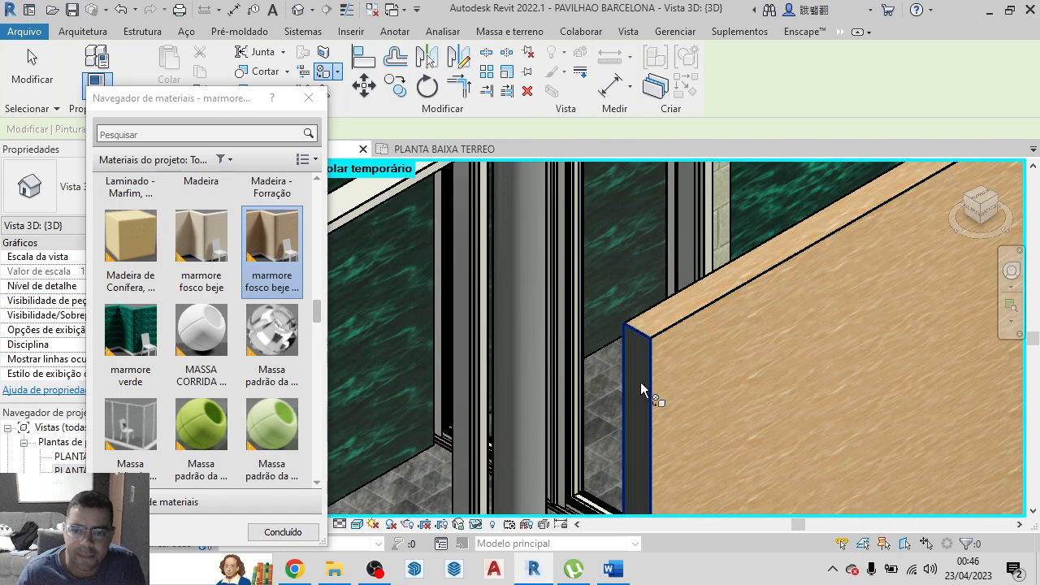
scroll(642, 386, "down", 6)
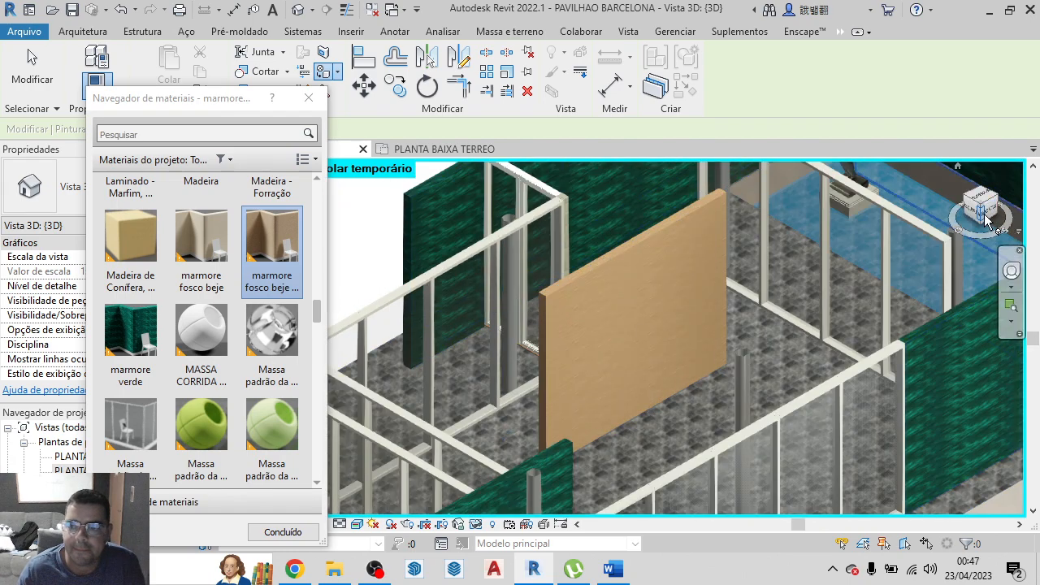
Paint the opposite side and remaining end face of the freestanding interior wall with the same browner beige marble
left_click(985, 218)
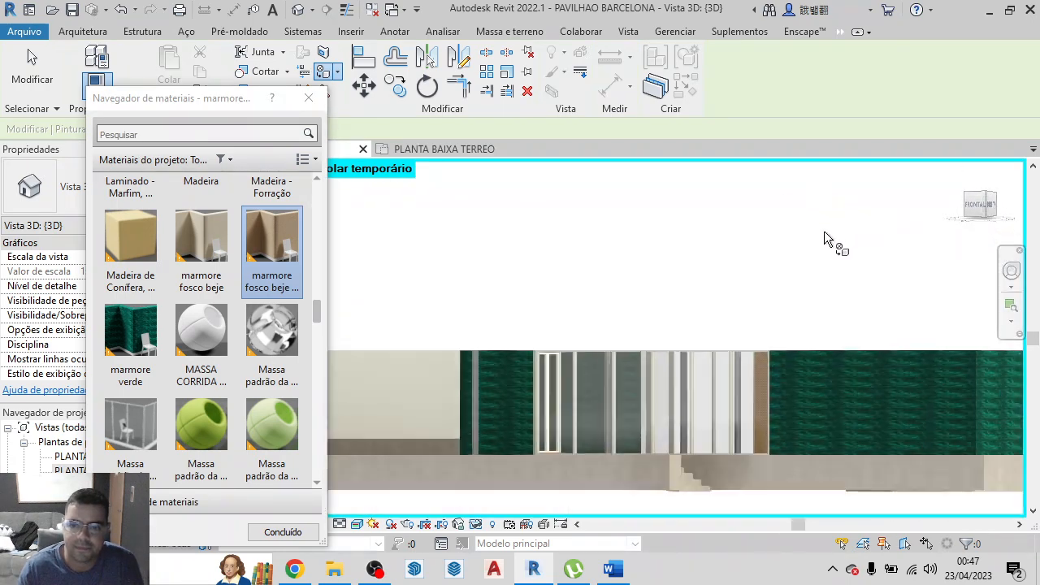
left_click(989, 206)
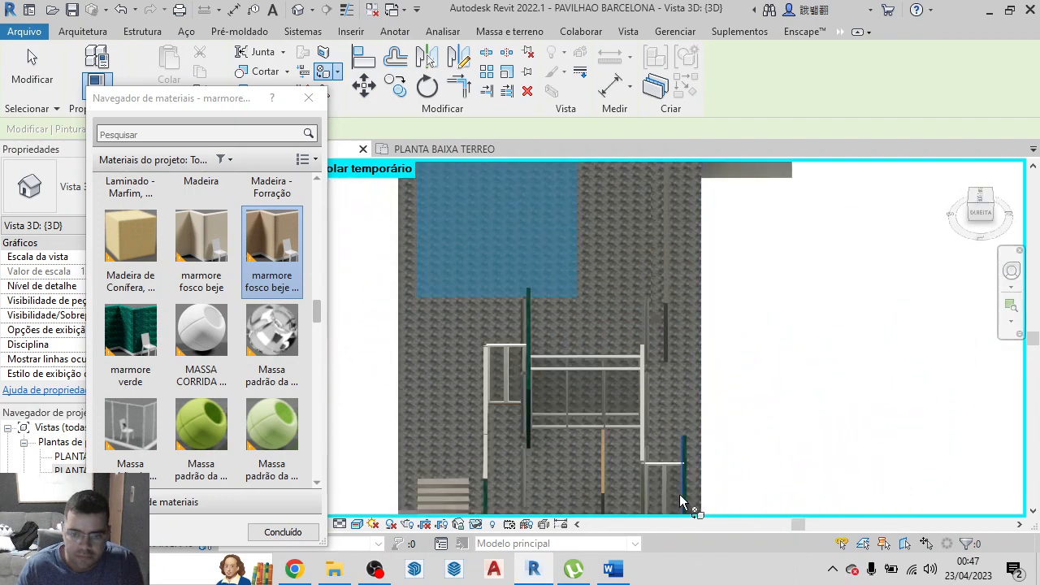
scroll(201, 346, "down", 3)
scroll(529, 424, "down", 6)
scroll(555, 432, "up", 4)
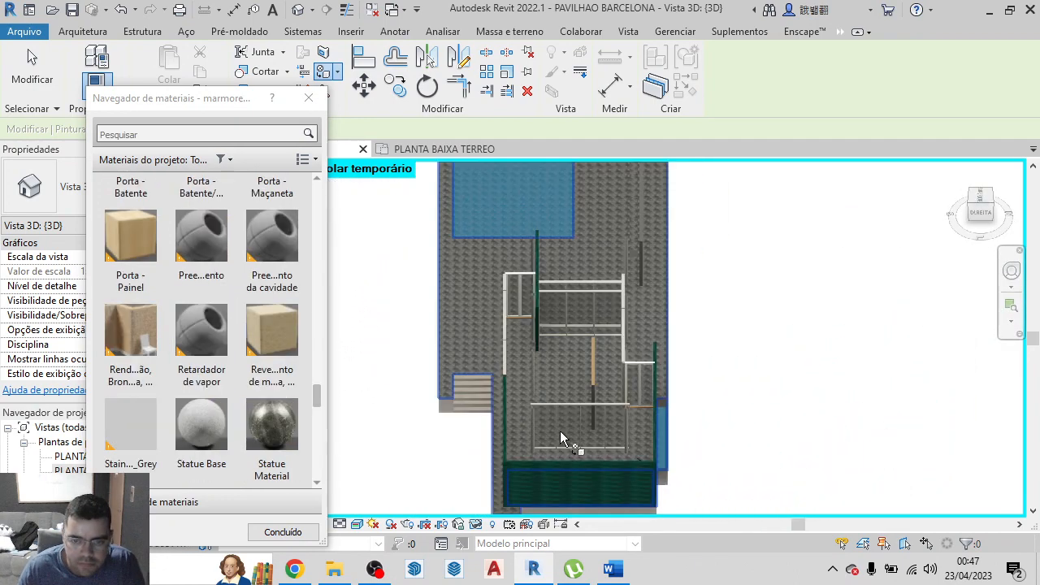
scroll(622, 378, "up", 8)
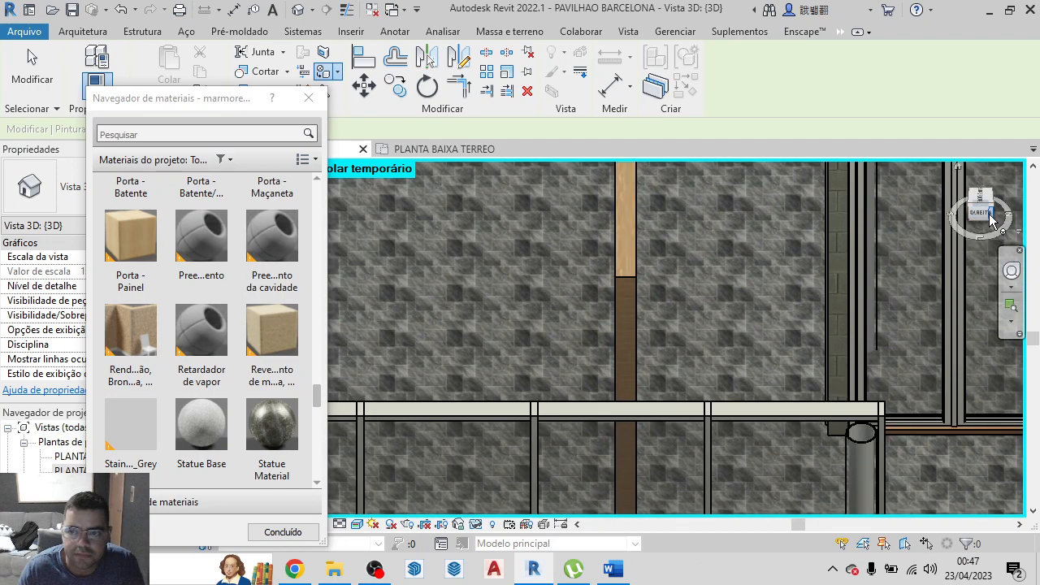
left_click_drag(991, 220, 860, 194)
scroll(967, 272, "down", 2)
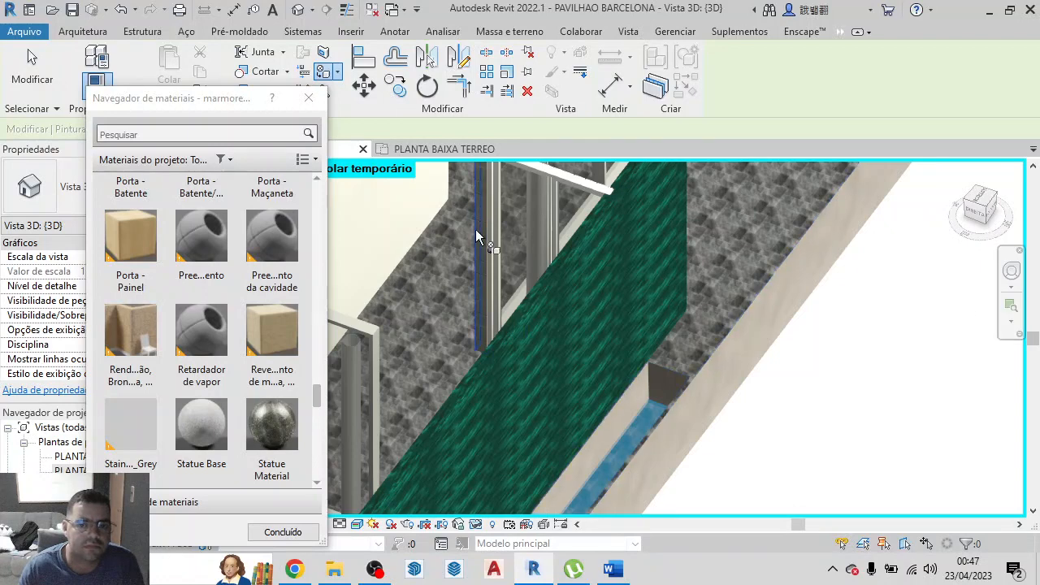
scroll(398, 218, "down", 2)
scroll(725, 341, "down", 3)
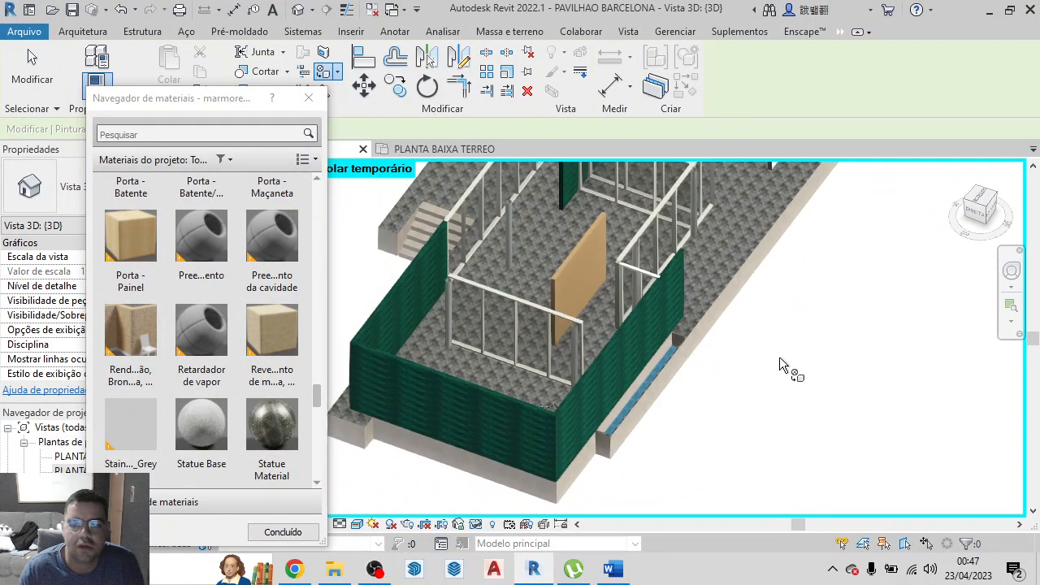
scroll(779, 364, "down", 2)
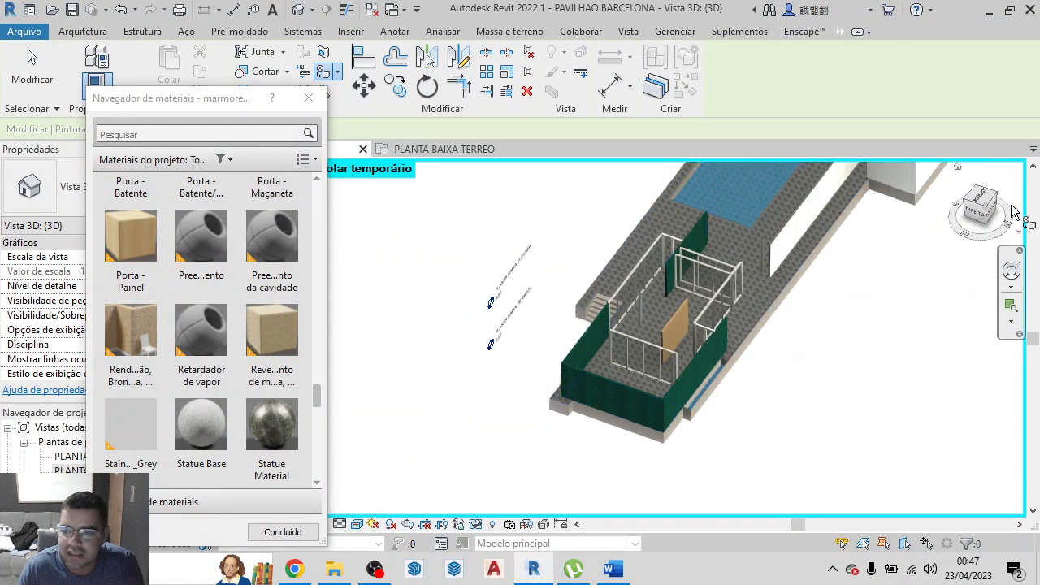
Search the materials for "marm" and paint marmore fosco beje on the visible faces of the large pool, bench and enclosed room walls
left_click(970, 218)
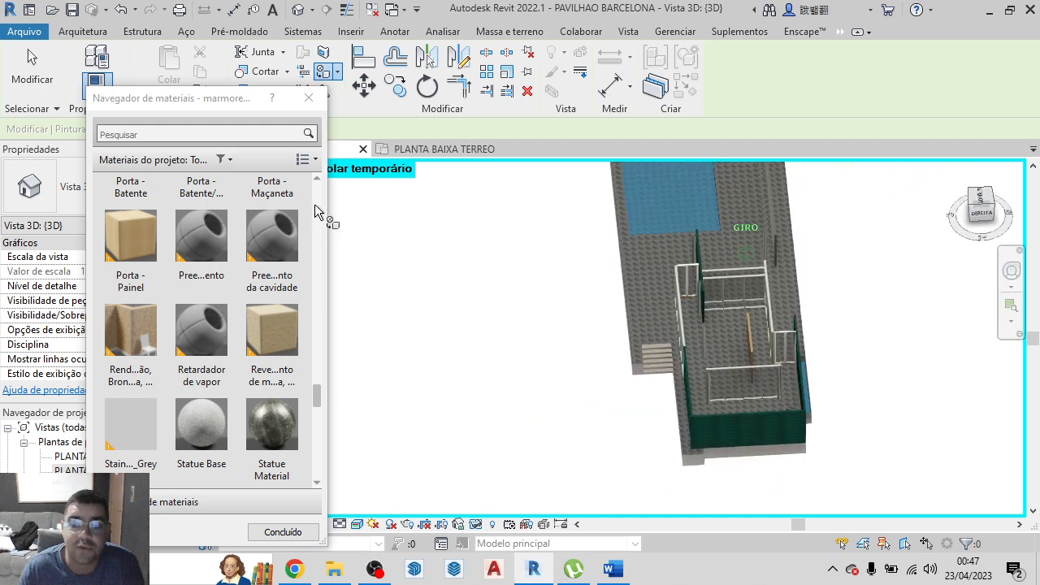
scroll(764, 266, "down", 2)
scroll(666, 465, "down", 3)
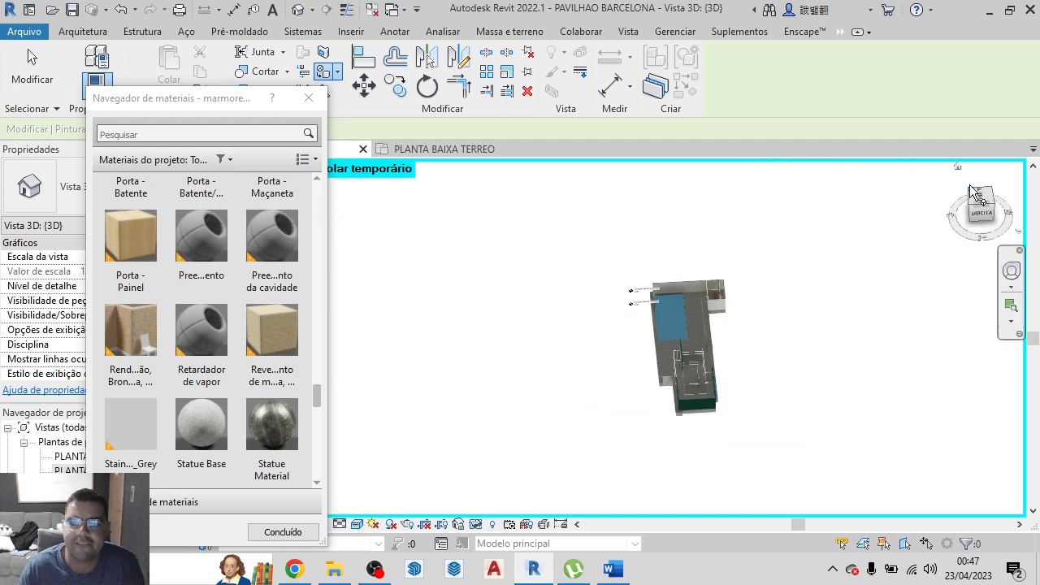
left_click(959, 174)
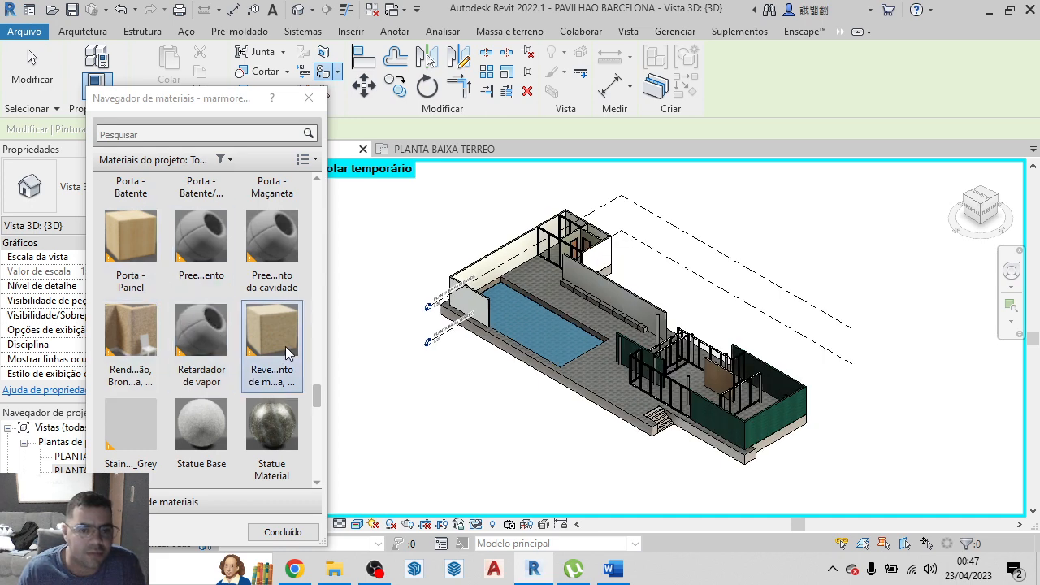
scroll(185, 328, "up", 10)
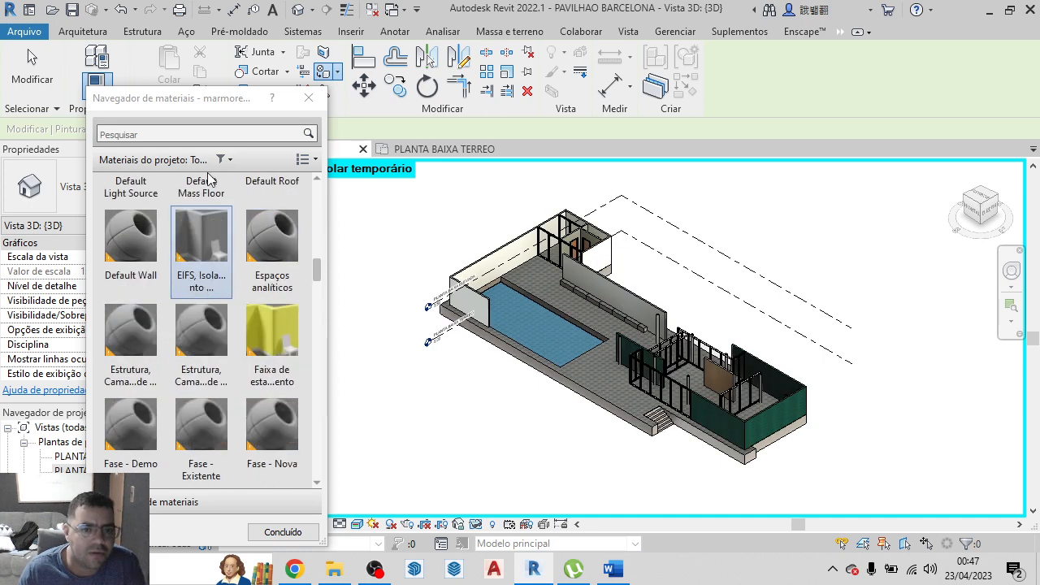
left_click(196, 134)
type("mar")
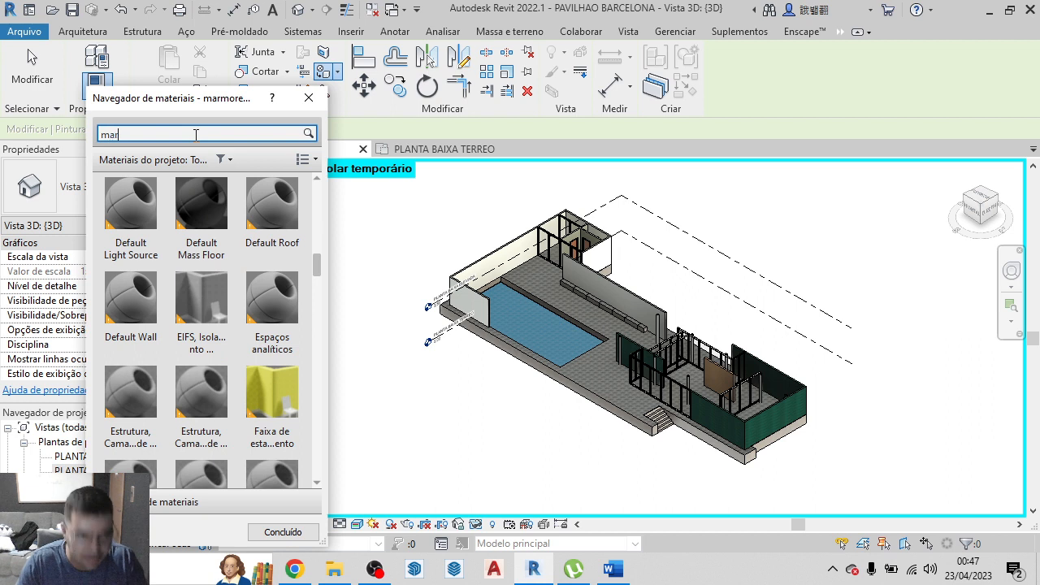
type("m")
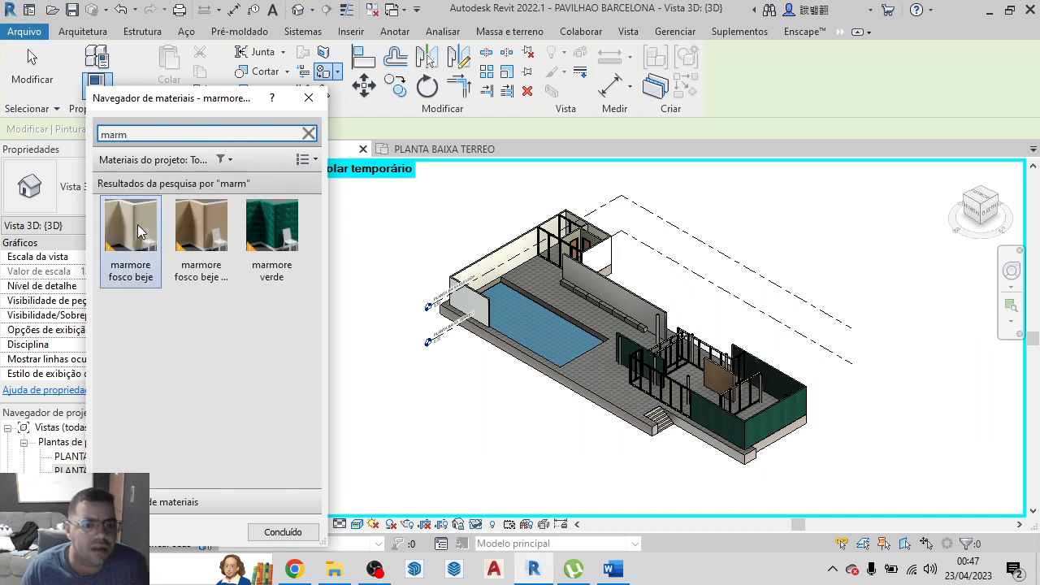
left_click(137, 241)
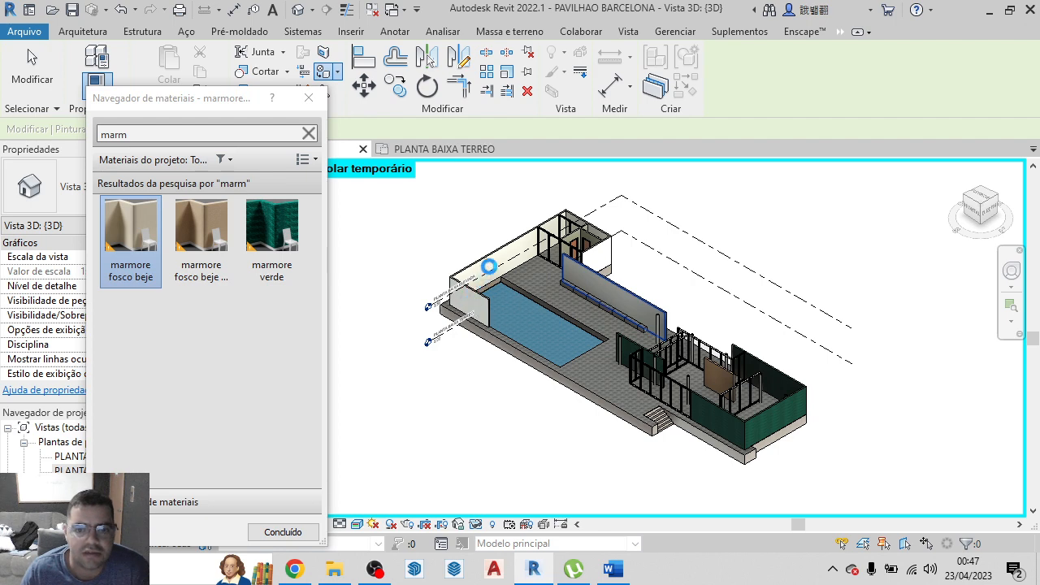
scroll(493, 268, "up", 2)
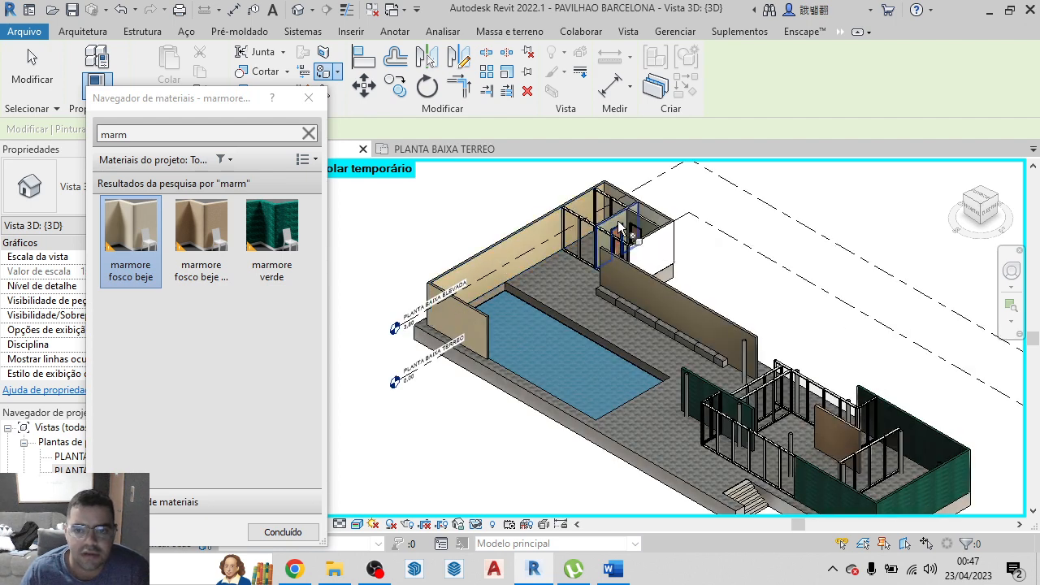
left_click(662, 239)
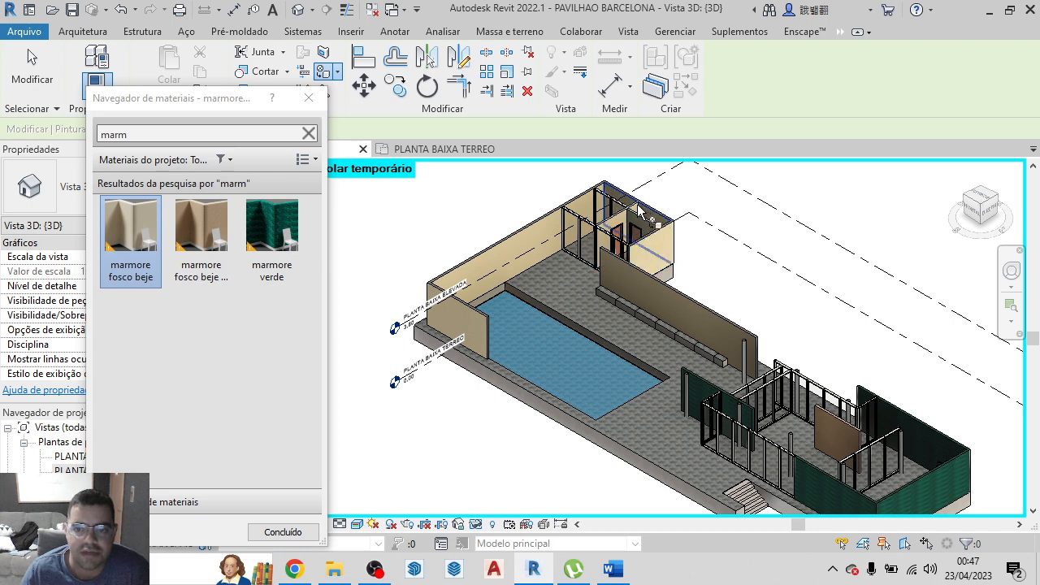
Paint the top faces of the two walls meeting at the large pool's corner with marmore fosco beje
scroll(389, 312, "up", 6)
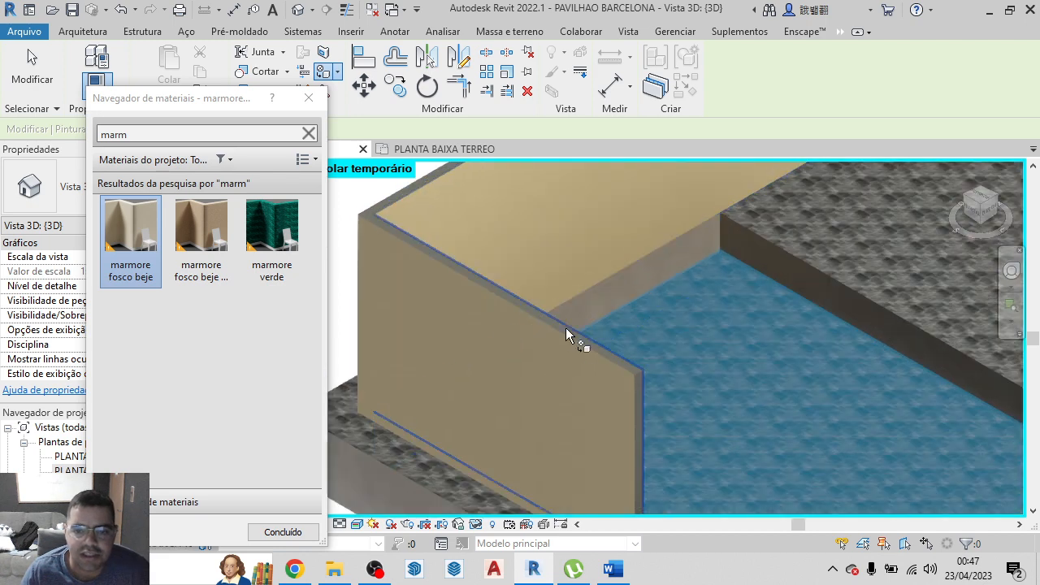
scroll(581, 343, "down", 5)
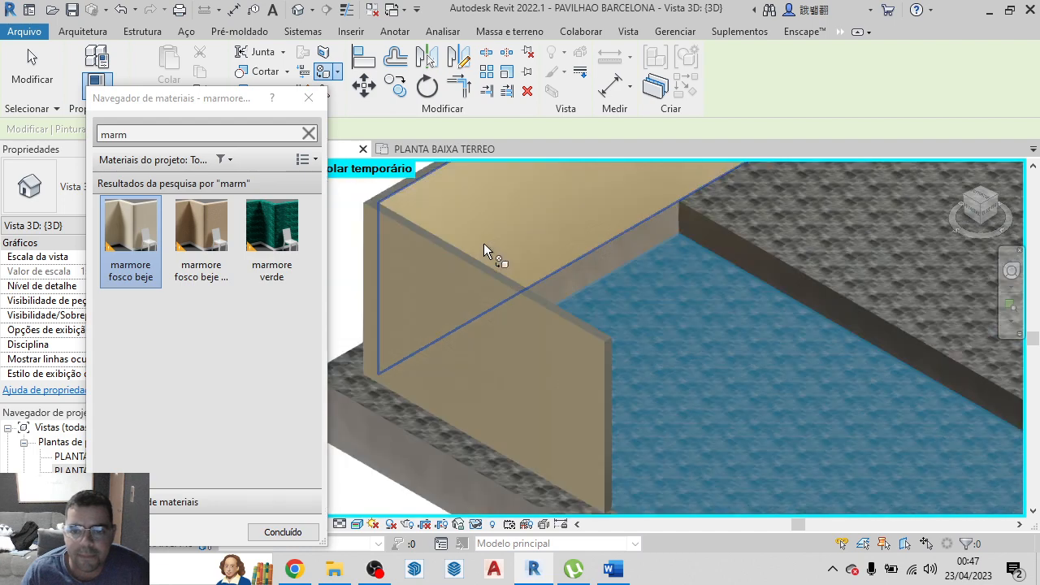
scroll(584, 367, "up", 2)
scroll(583, 367, "down", 2)
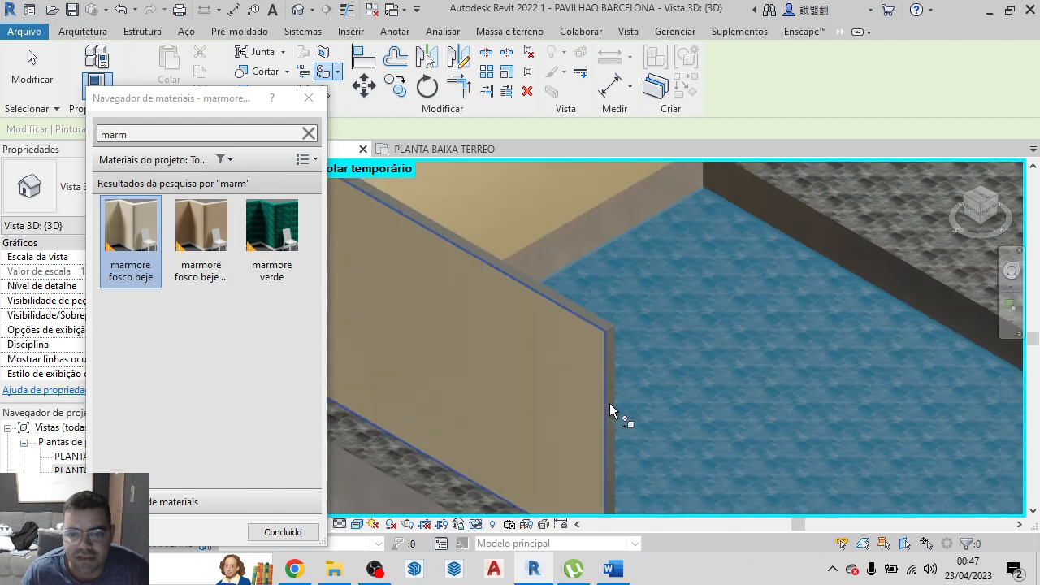
scroll(610, 398, "down", 3)
scroll(592, 365, "up", 8)
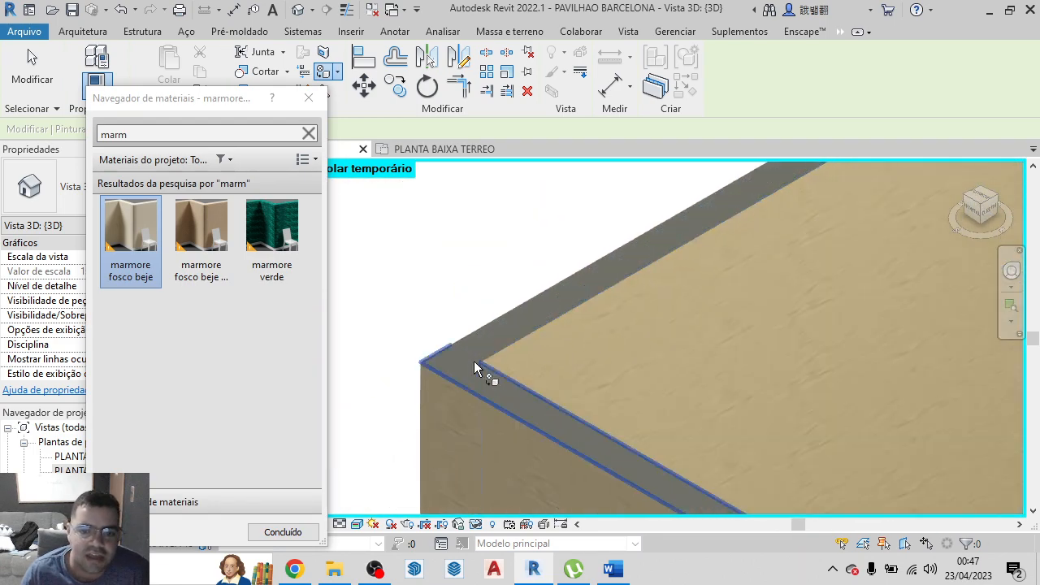
left_click(475, 396)
scroll(491, 324, "down", 3)
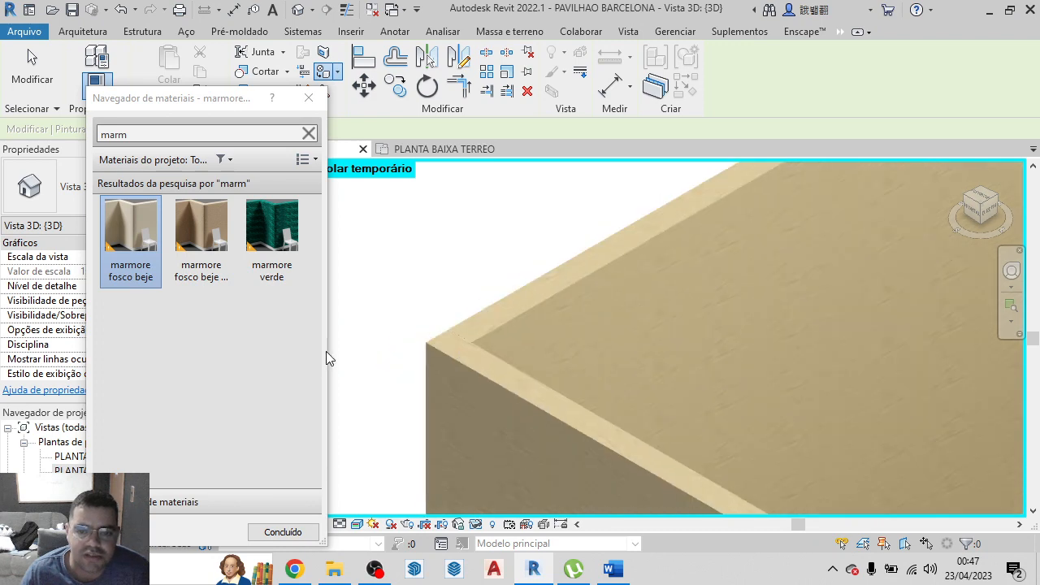
scroll(543, 328, "down", 5)
scroll(639, 365, "up", 5)
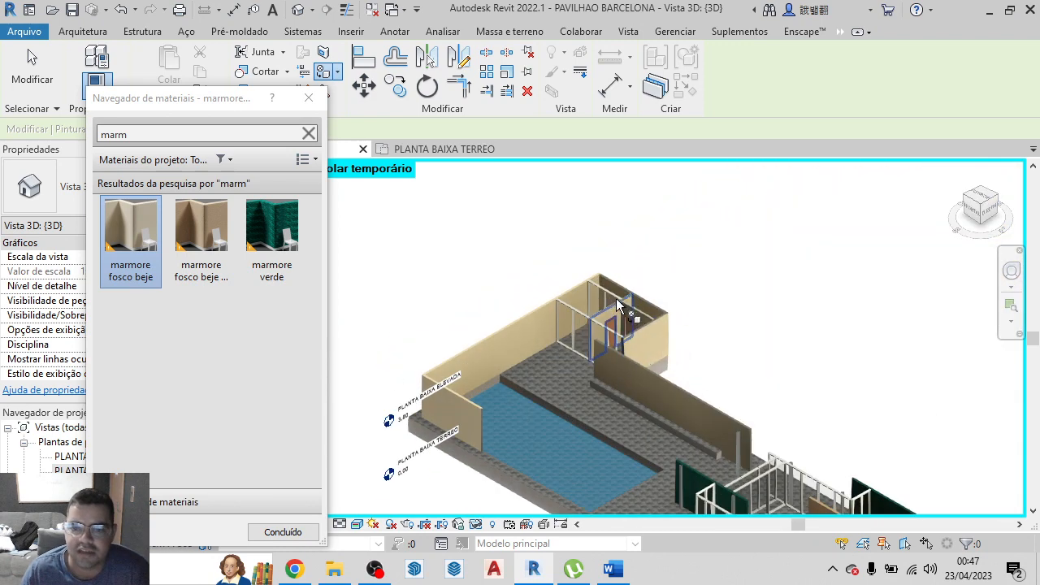
Paint the top face of the long freestanding wall behind the bench with marmore fosco beje
scroll(548, 398, "up", 4)
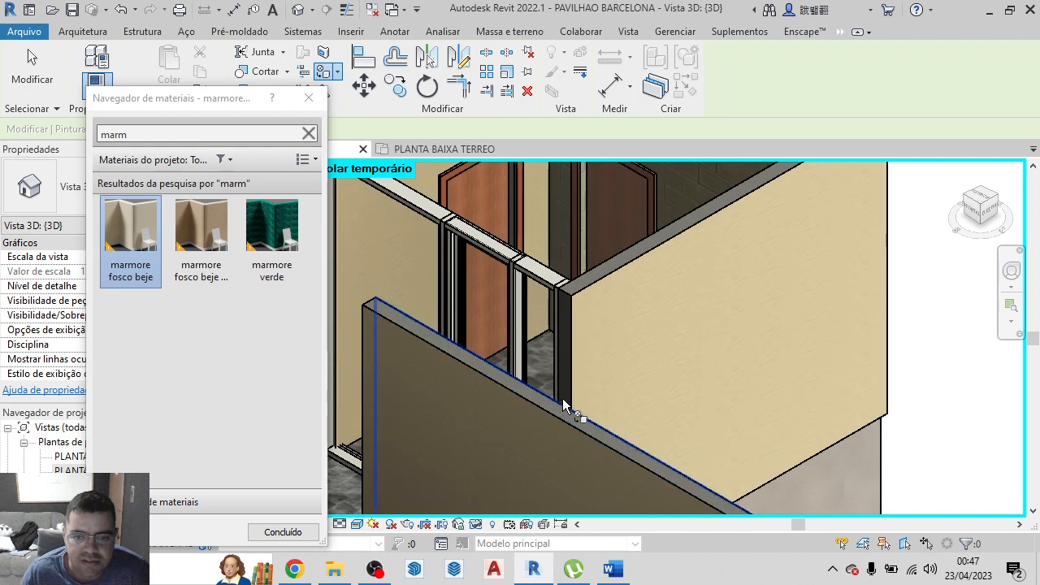
scroll(559, 402, "up", 2)
scroll(533, 411, "down", 4)
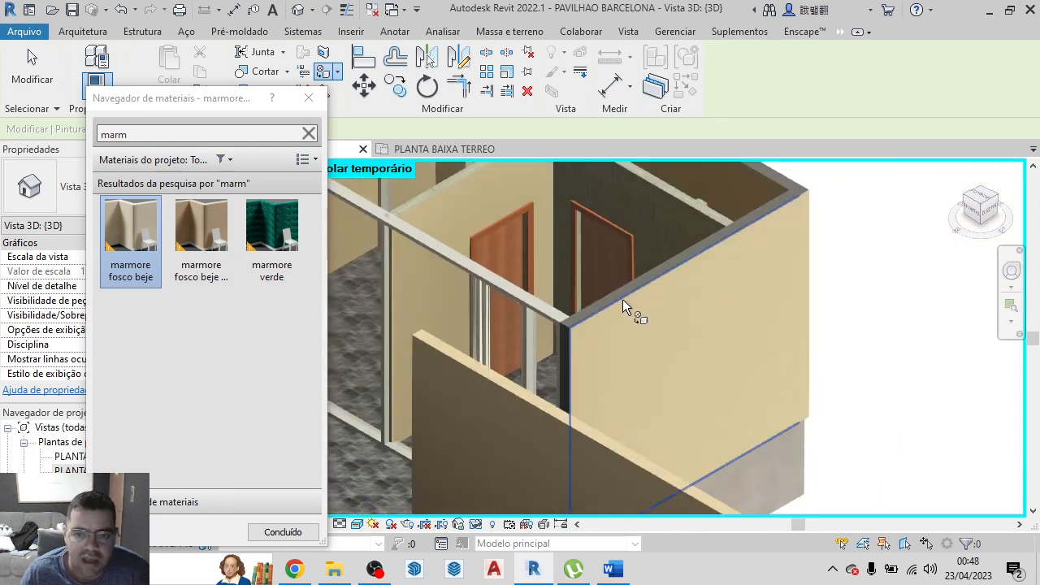
Paint the top and end face of the enclosed room's side wall and the rear wall's top with marmore fosco beje
scroll(619, 293, "up", 5)
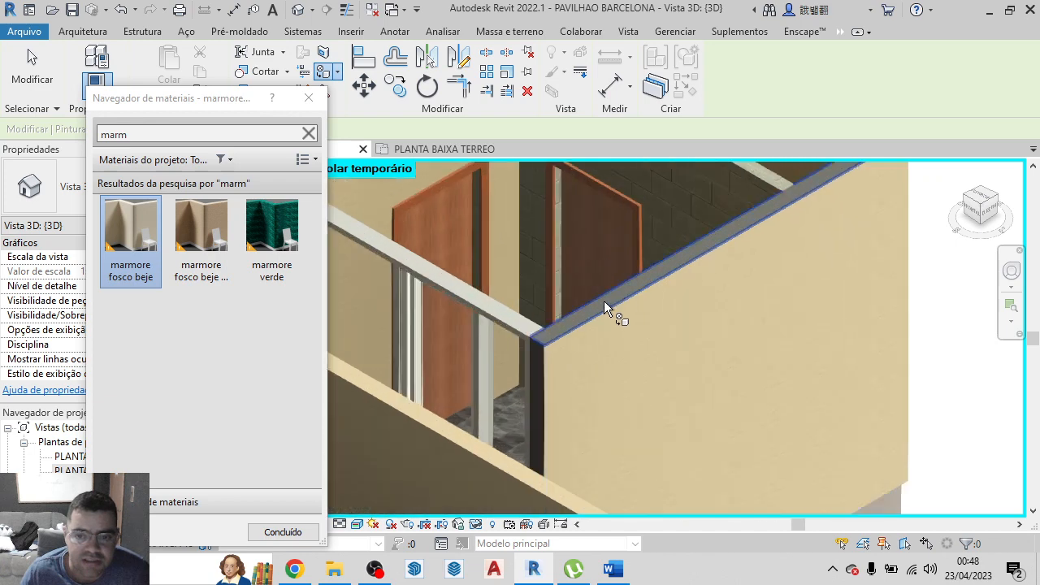
scroll(582, 321, "down", 5)
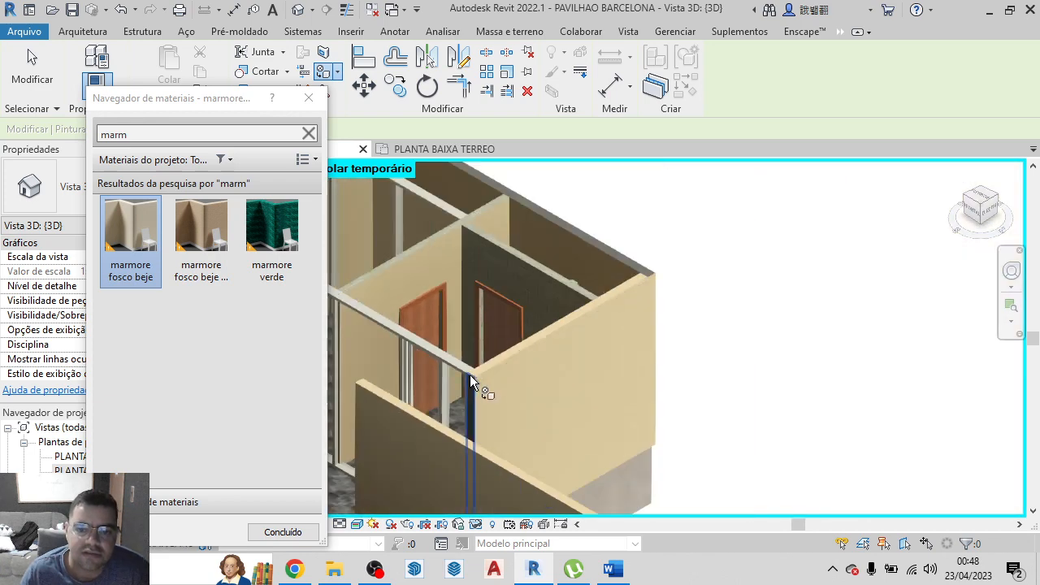
scroll(470, 398, "up", 3)
scroll(471, 406, "up", 2)
scroll(481, 394, "down", 5)
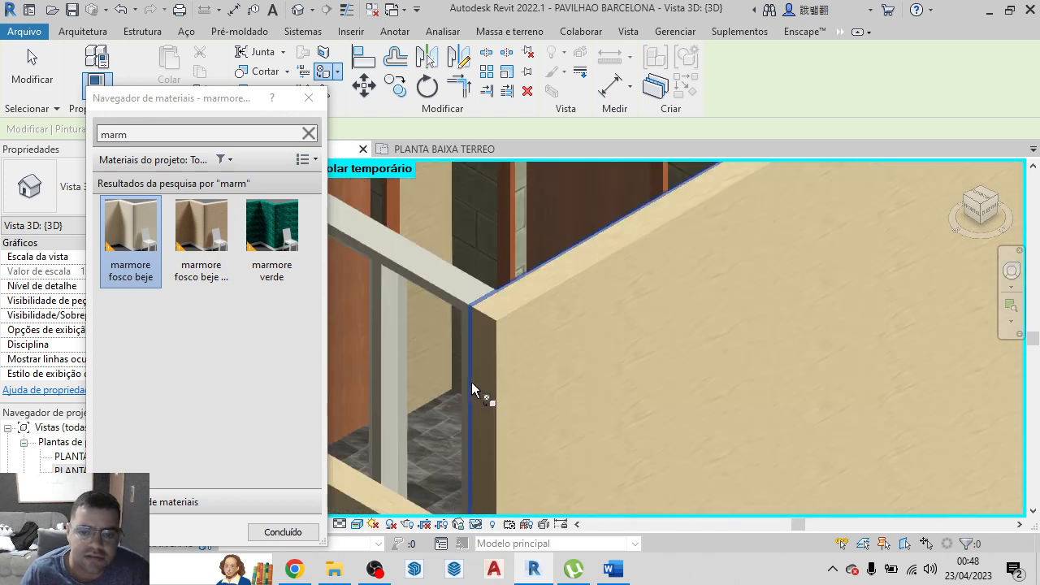
scroll(546, 382, "up", 5)
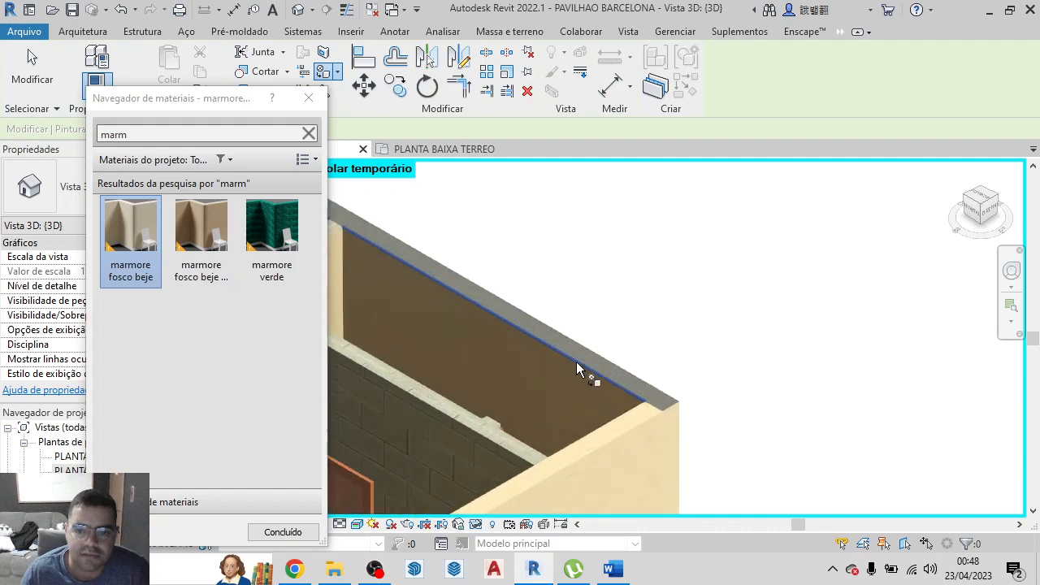
scroll(603, 353, "down", 6)
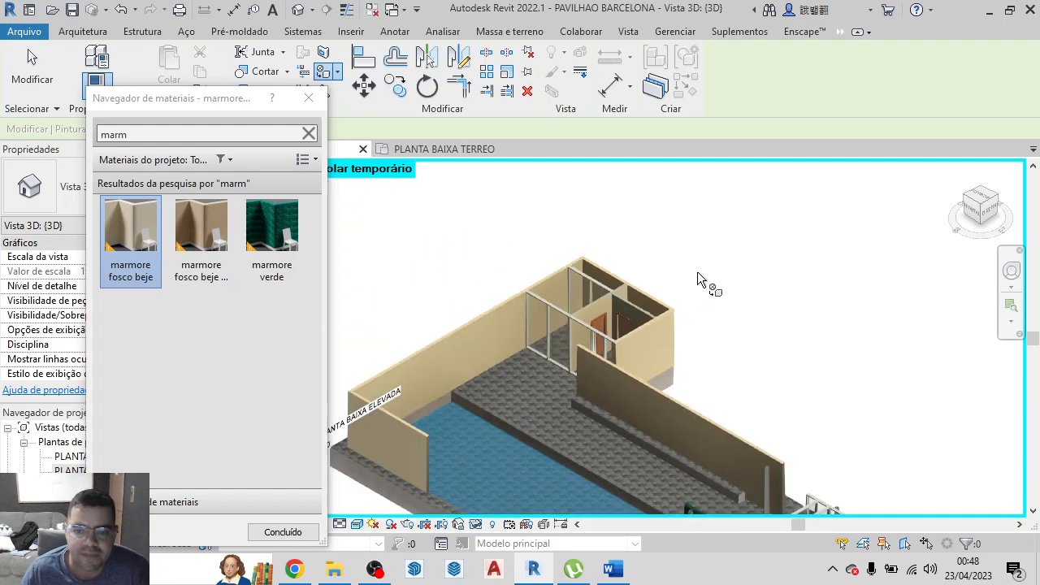
Paint the exposed end faces of the long bench wall and the short large-pool wall with marmore fosco beje
scroll(748, 350, "up", 8)
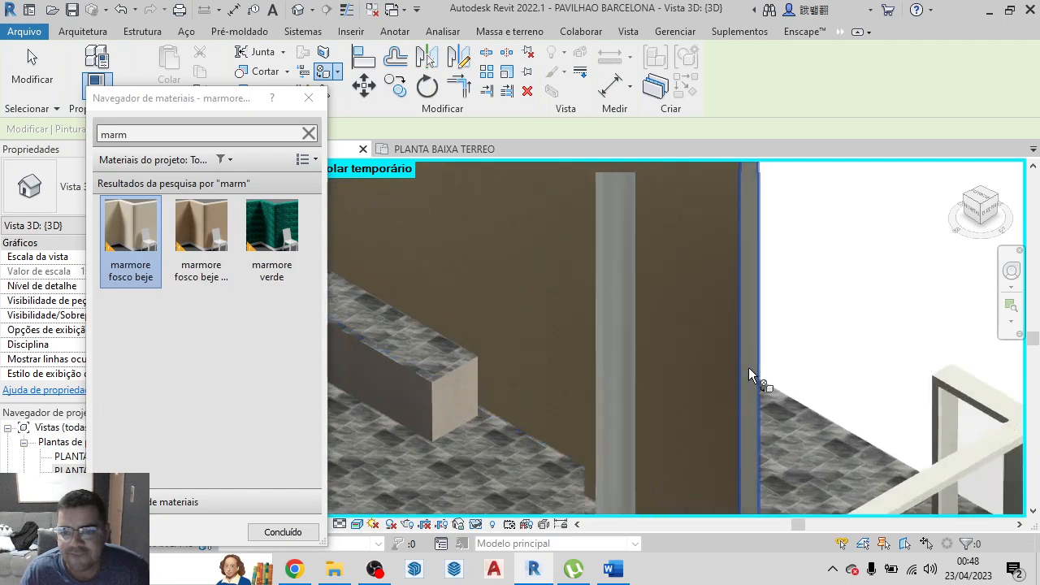
scroll(750, 368, "down", 6)
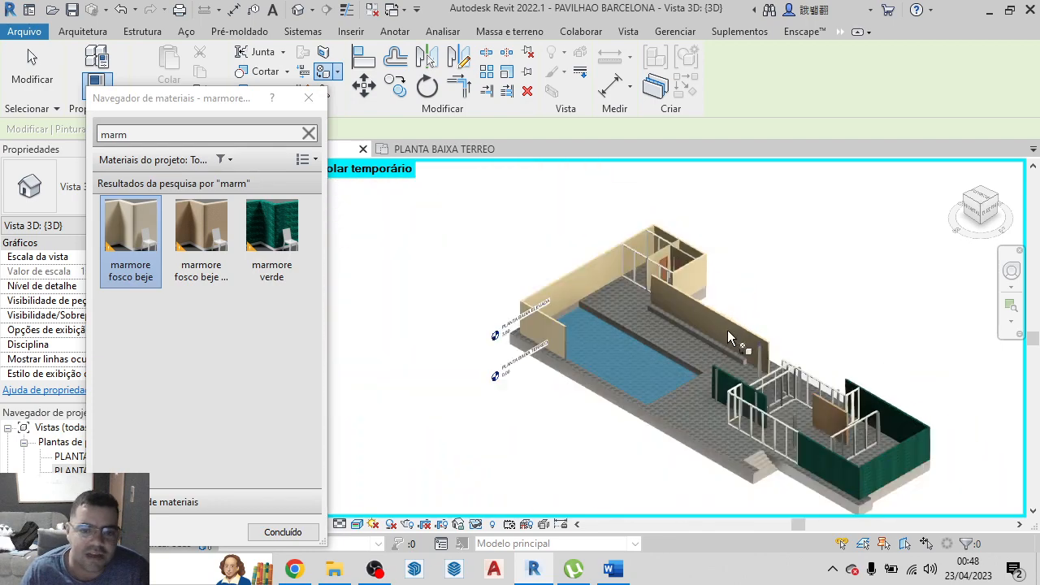
scroll(584, 325, "up", 3)
scroll(584, 325, "up", 8)
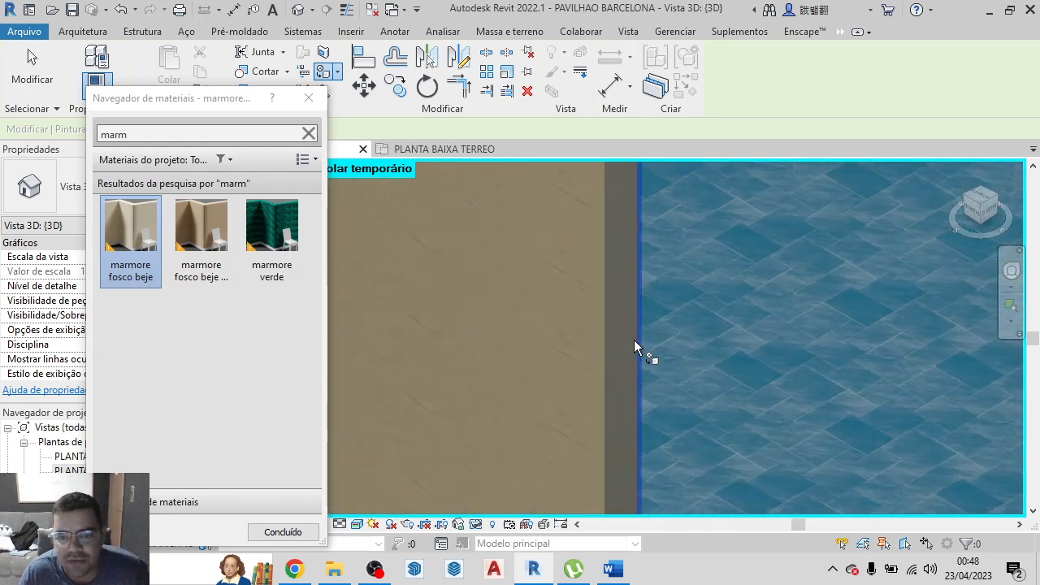
scroll(621, 333, "down", 8)
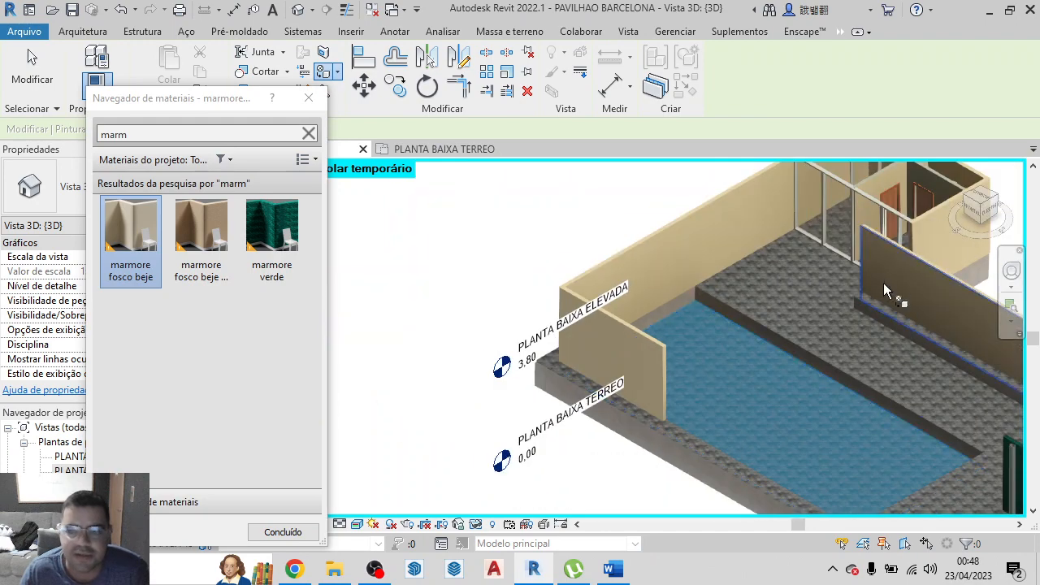
Paint the outer rear face of the enclosed room with marmore fosco beje
left_click(980, 218)
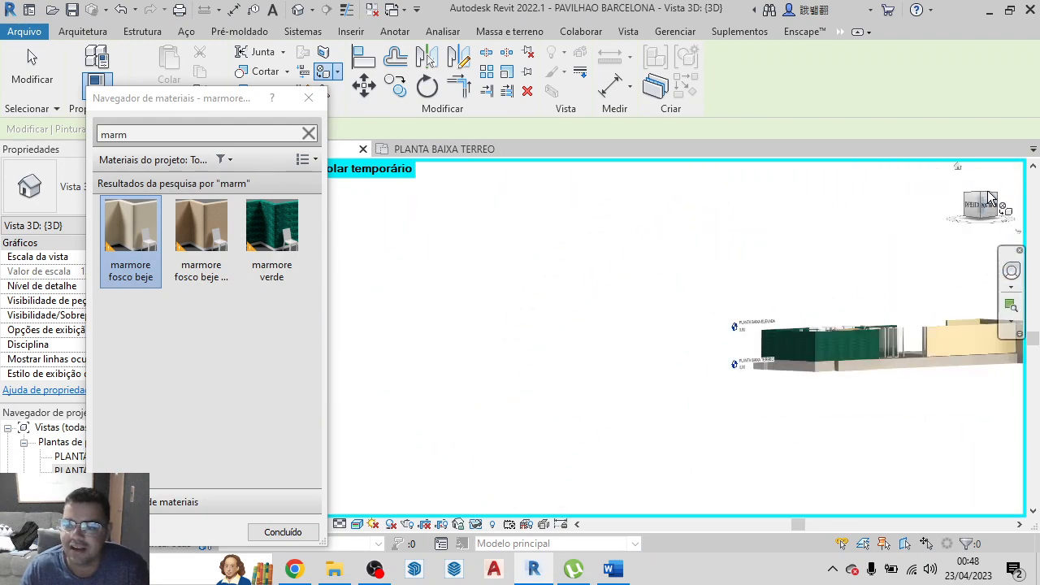
left_click(990, 197)
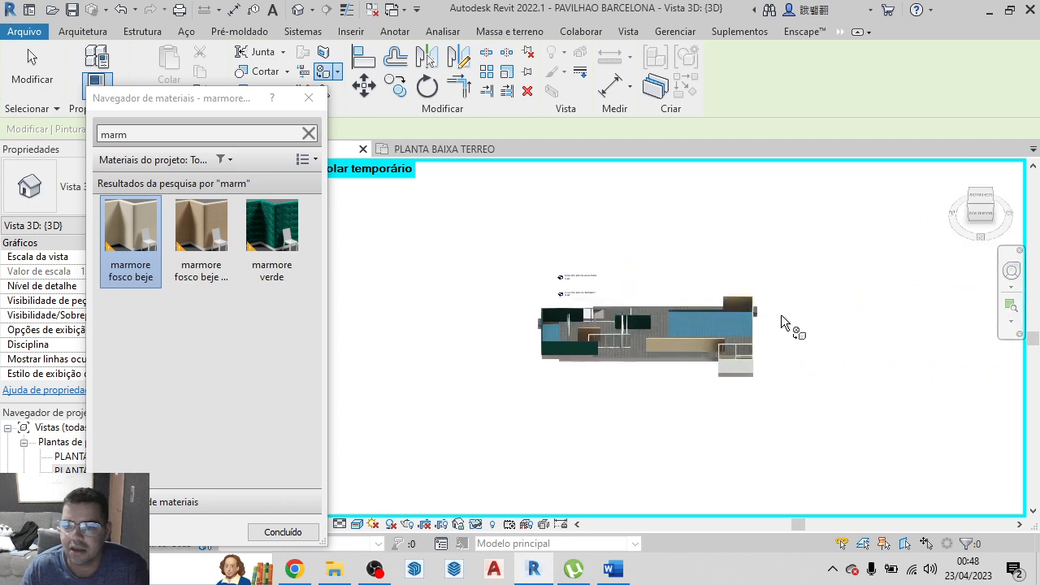
scroll(756, 313, "up", 3)
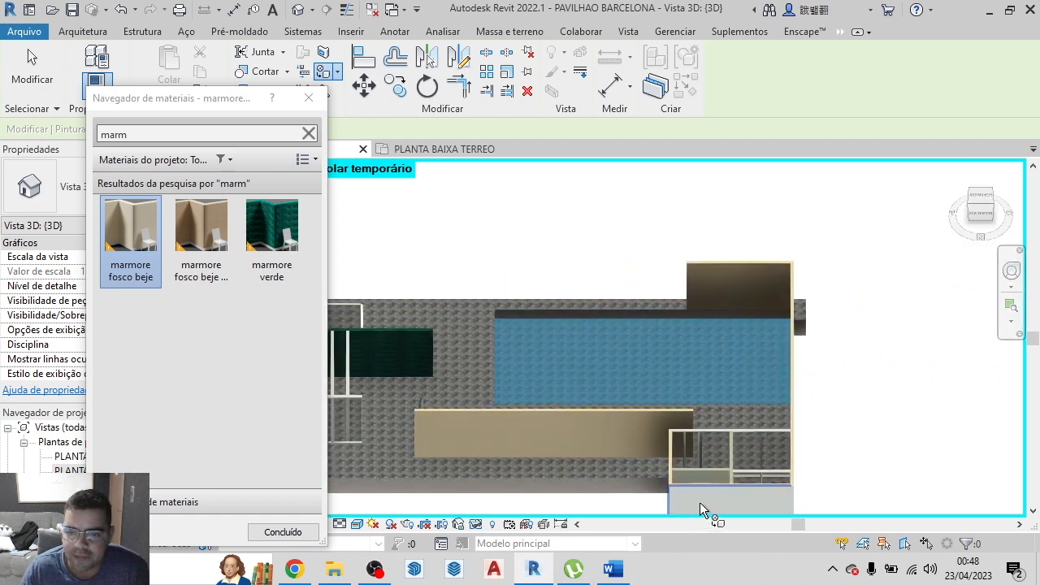
scroll(700, 503, "up", 3)
scroll(729, 359, "down", 3)
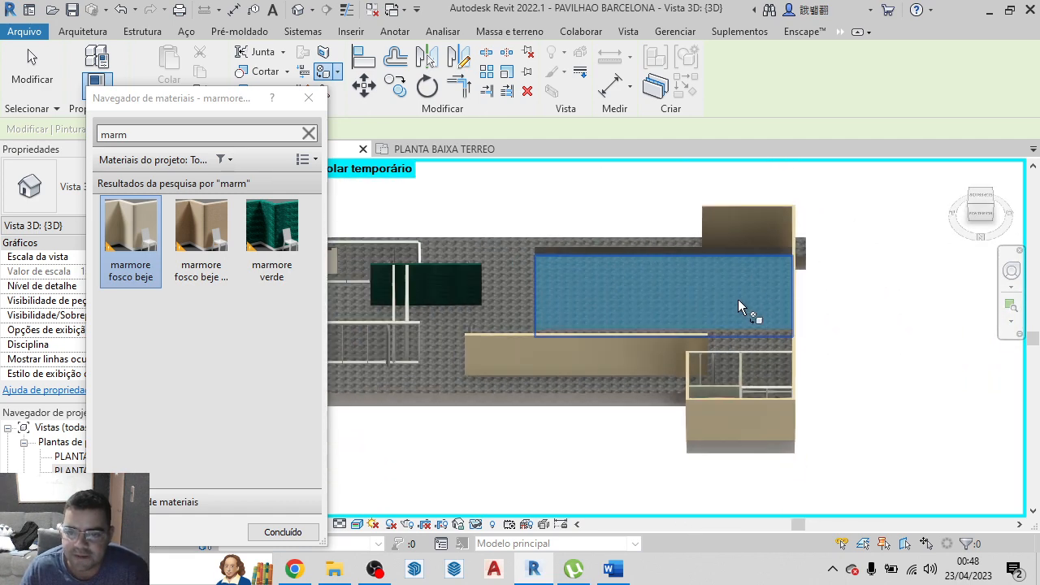
Paint the top faces of the enclosed room's long interior wall and short partition between the doors with marmore fosco beje
left_click(982, 215)
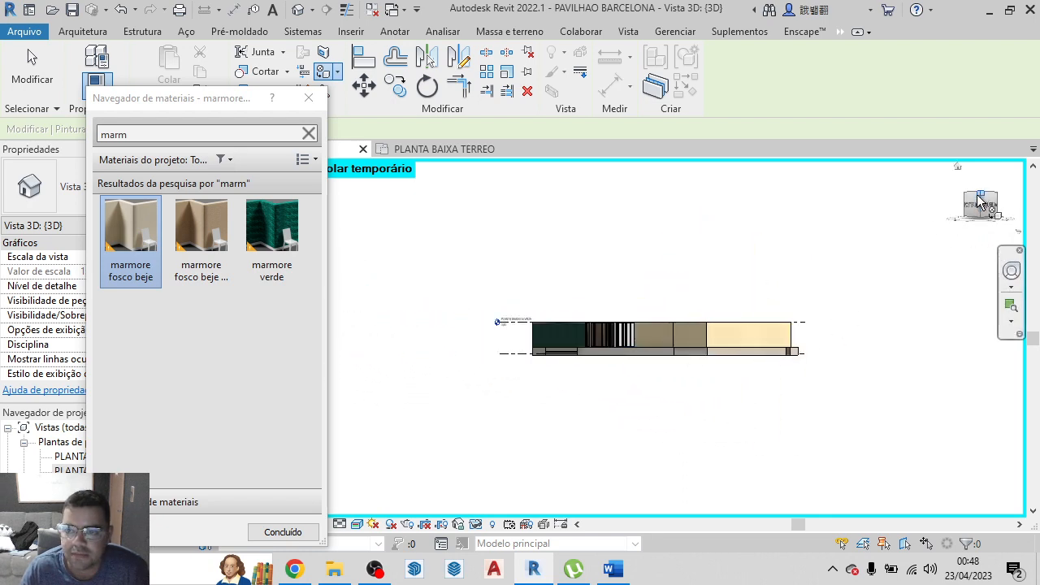
left_click_drag(979, 197, 985, 299)
scroll(705, 443, "up", 3)
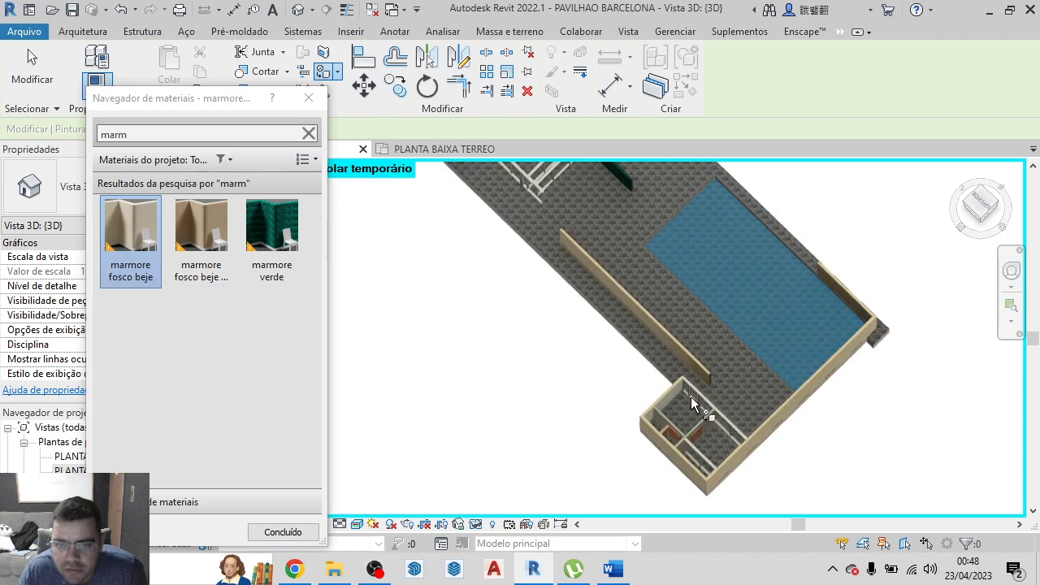
scroll(691, 396, "up", 6)
left_click(654, 385)
scroll(652, 335, "down", 5)
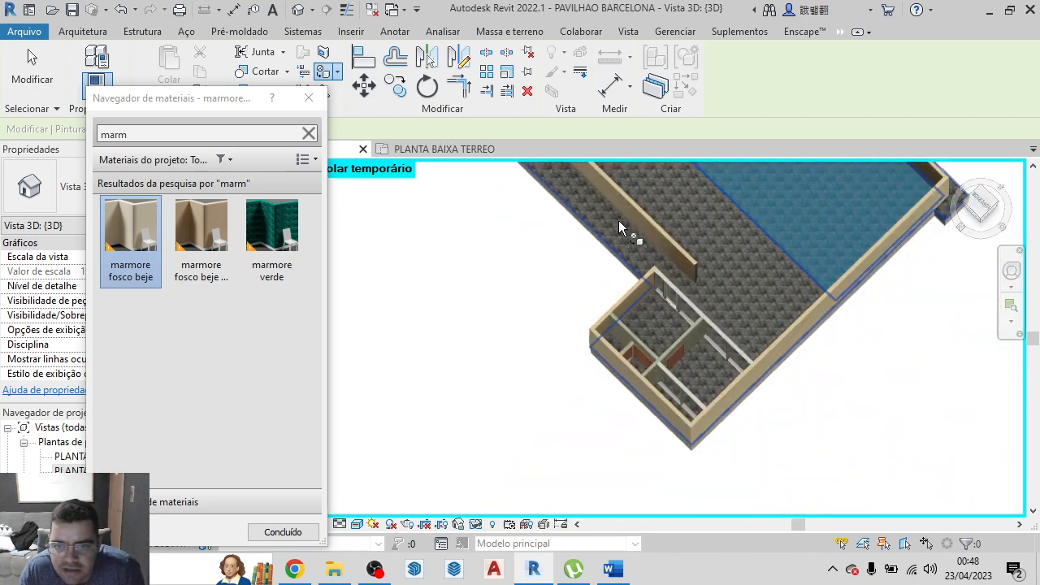
scroll(707, 349, "up", 5)
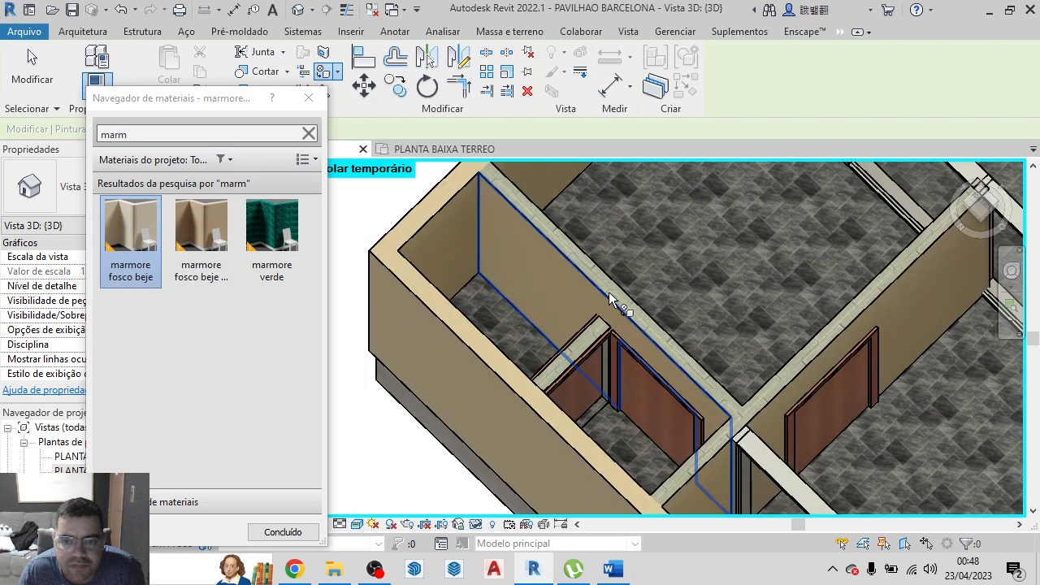
left_click(624, 301)
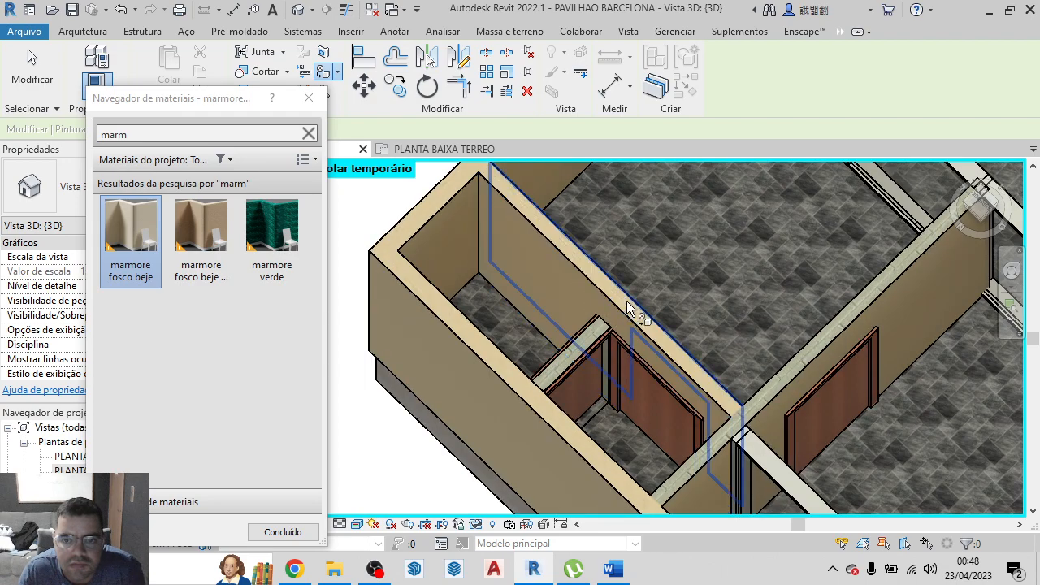
left_click(575, 349)
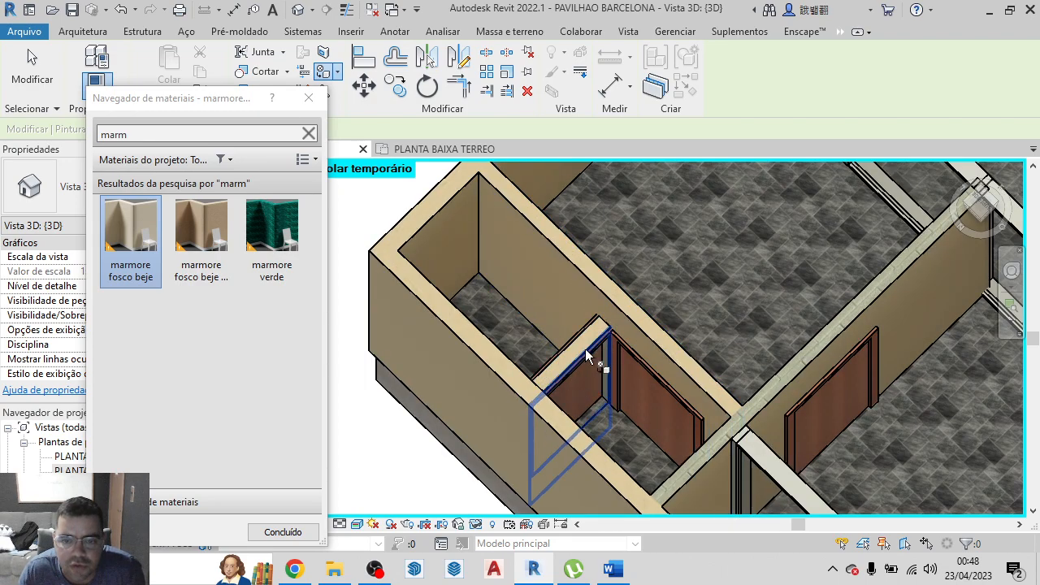
Paint the exposed end face of the short partition beside the doors with marmore fosco beje
scroll(579, 348, "up", 6)
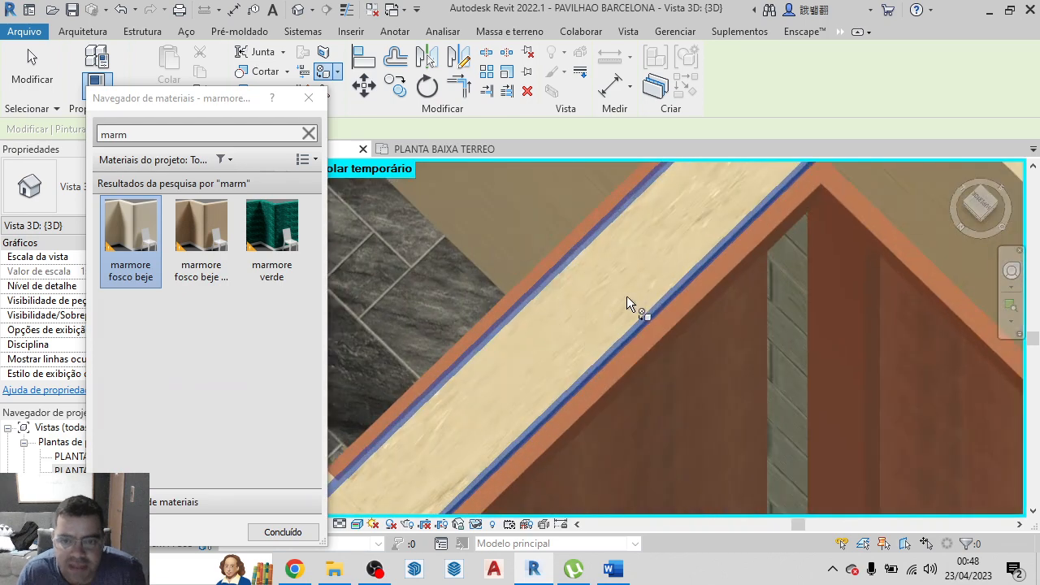
scroll(625, 285, "down", 3)
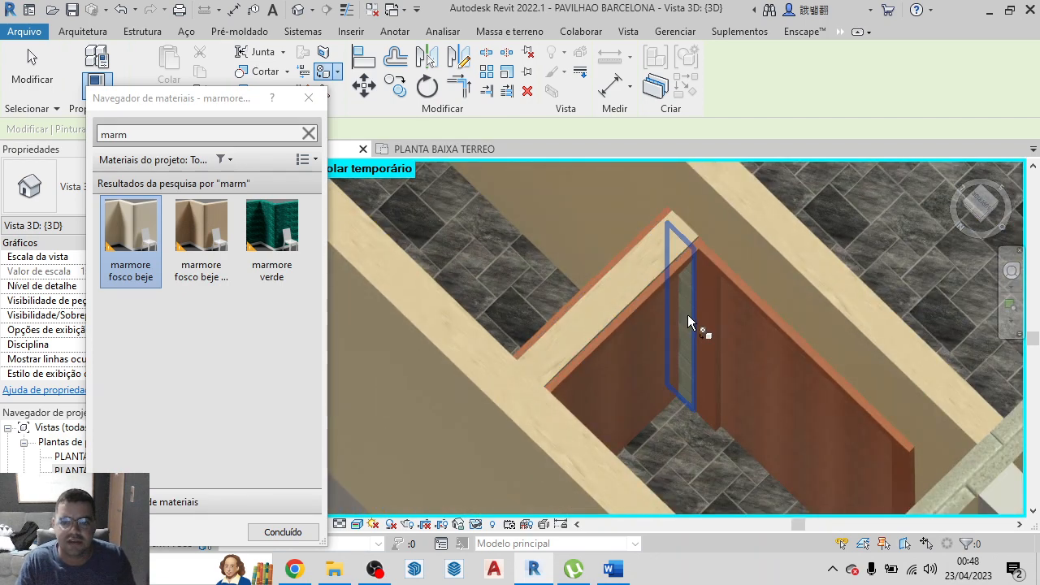
scroll(710, 337, "down", 2)
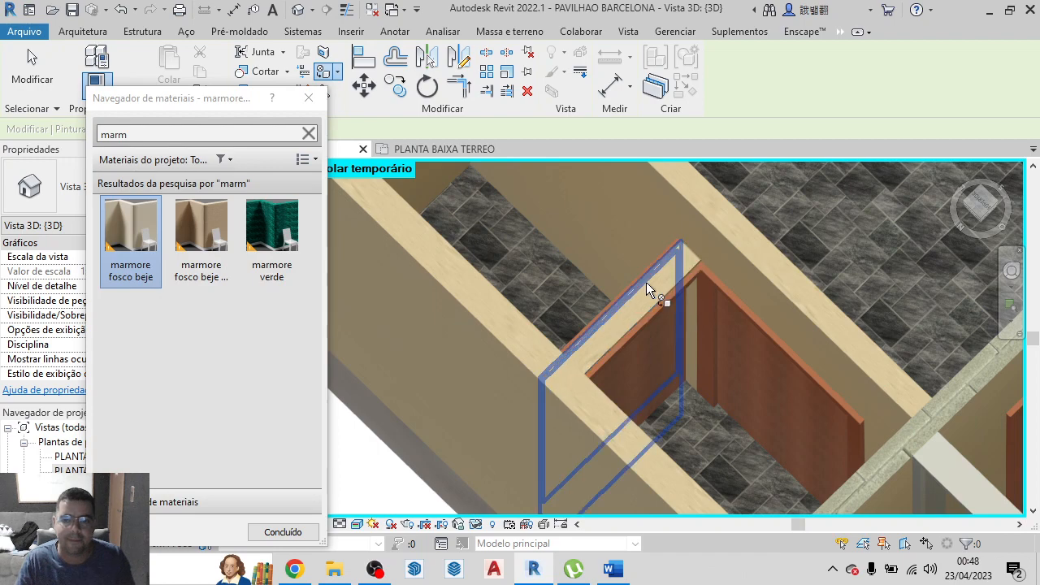
Finish painting and set the base offset of the enclosed room's short 12 cm partition wall to 0.8
key("Escape")
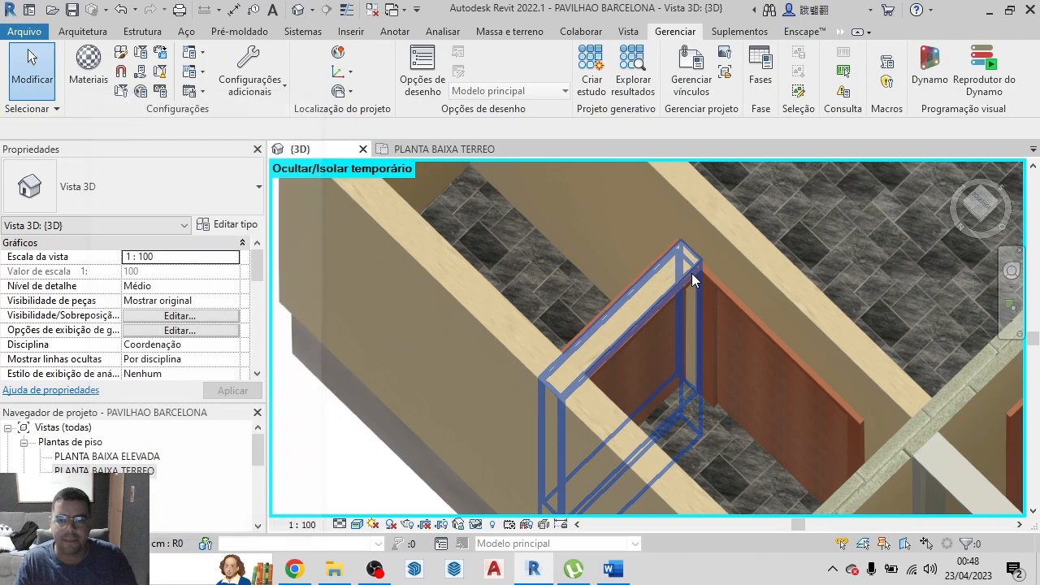
left_click(655, 295)
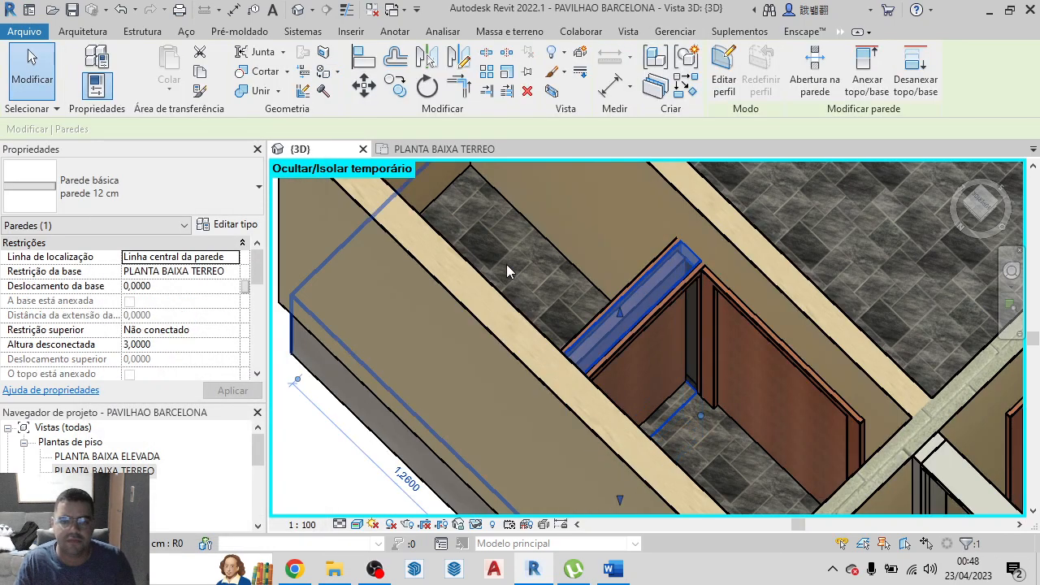
left_click(132, 286)
type("8")
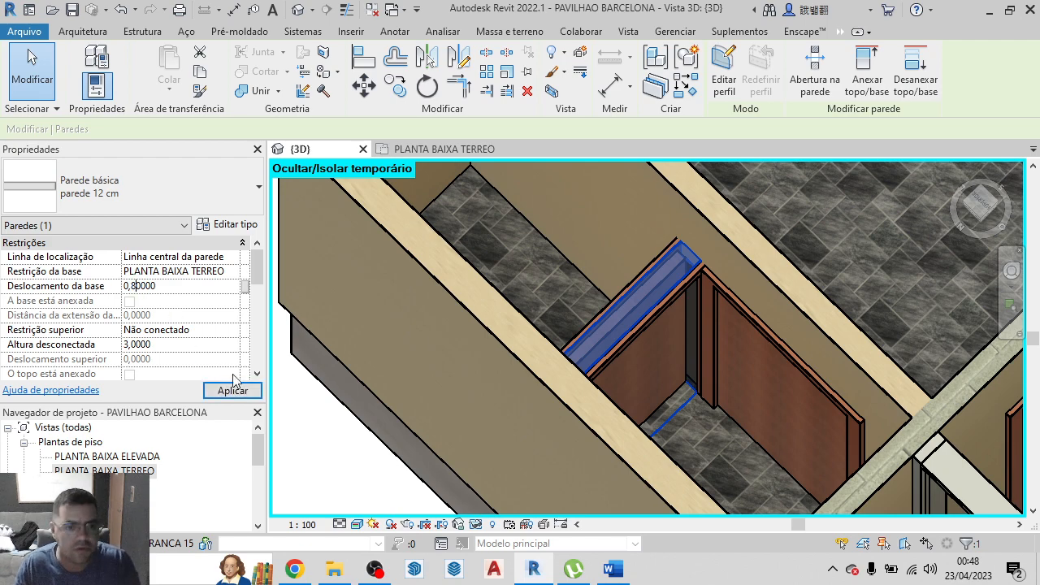
left_click(253, 391)
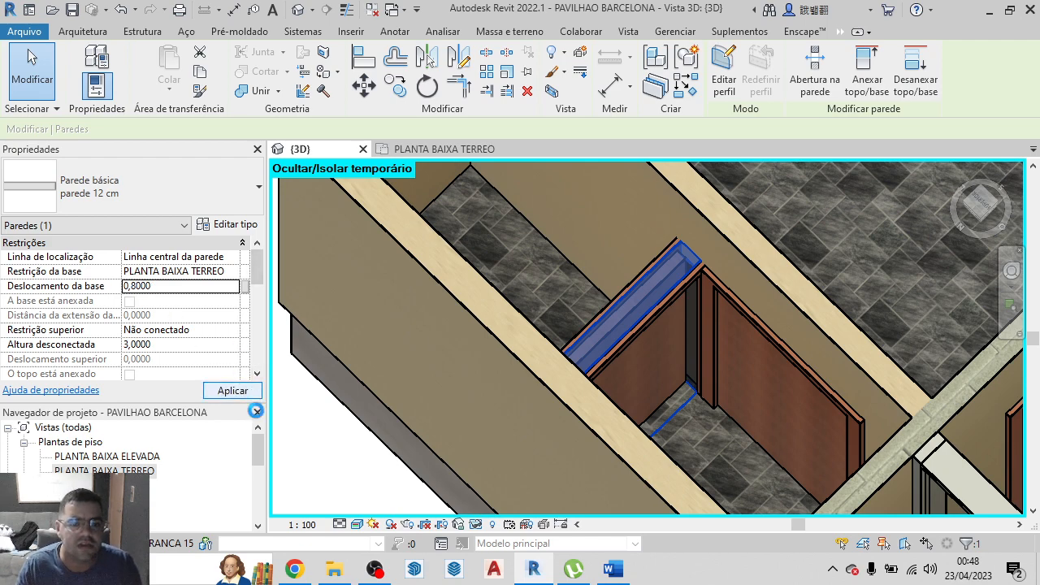
scroll(348, 328, "down", 3)
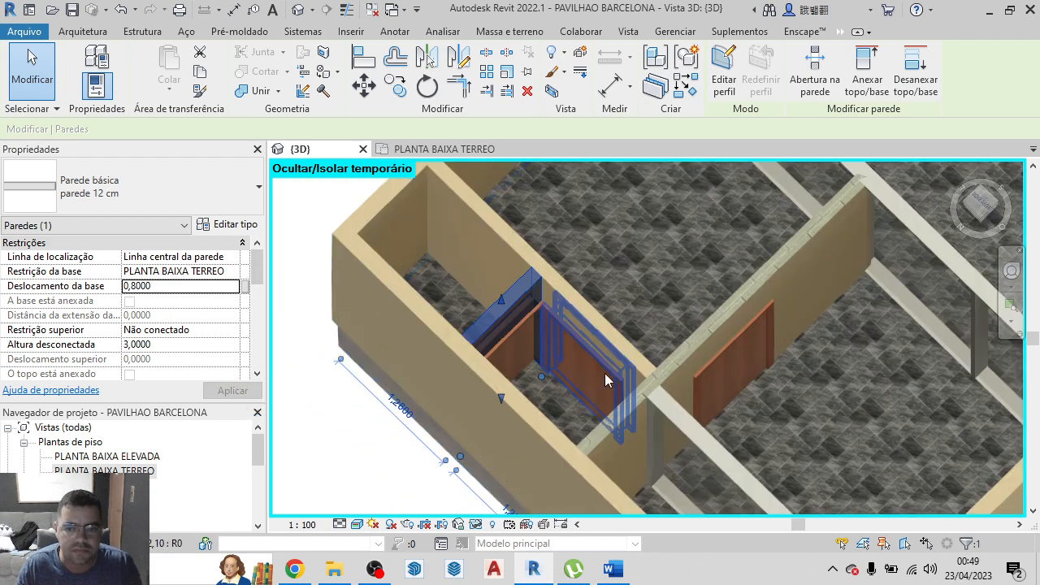
scroll(550, 334, "up", 4)
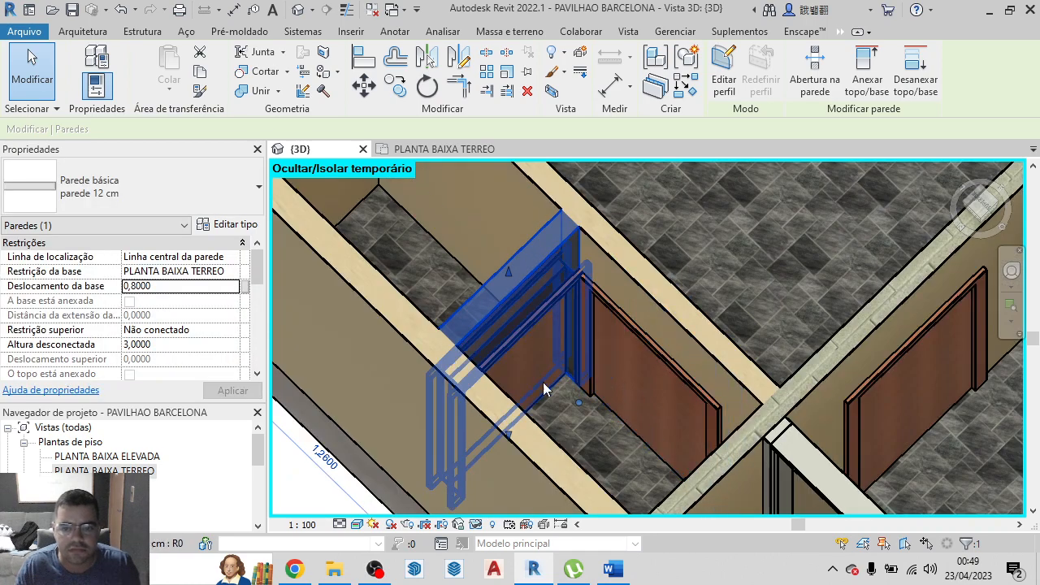
key("Escape")
left_click(535, 371)
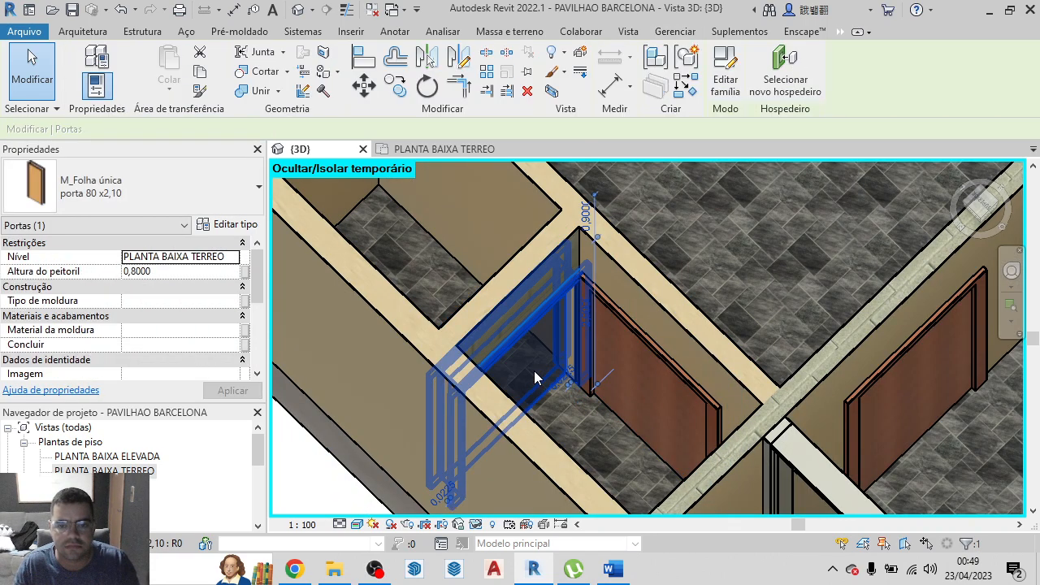
scroll(739, 219, "down", 2)
left_click(740, 220)
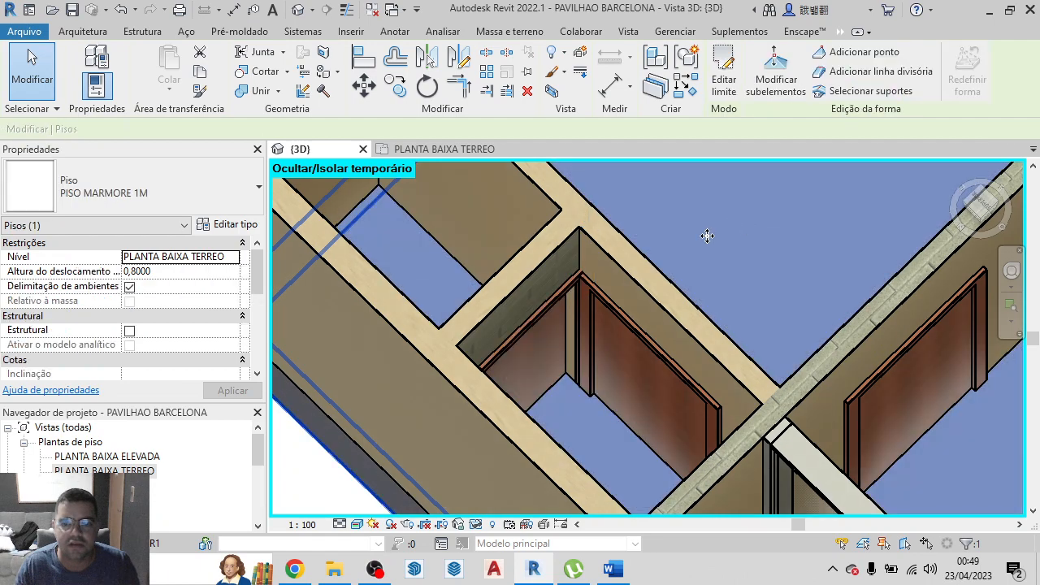
scroll(550, 437, "down", 6)
left_click(683, 415)
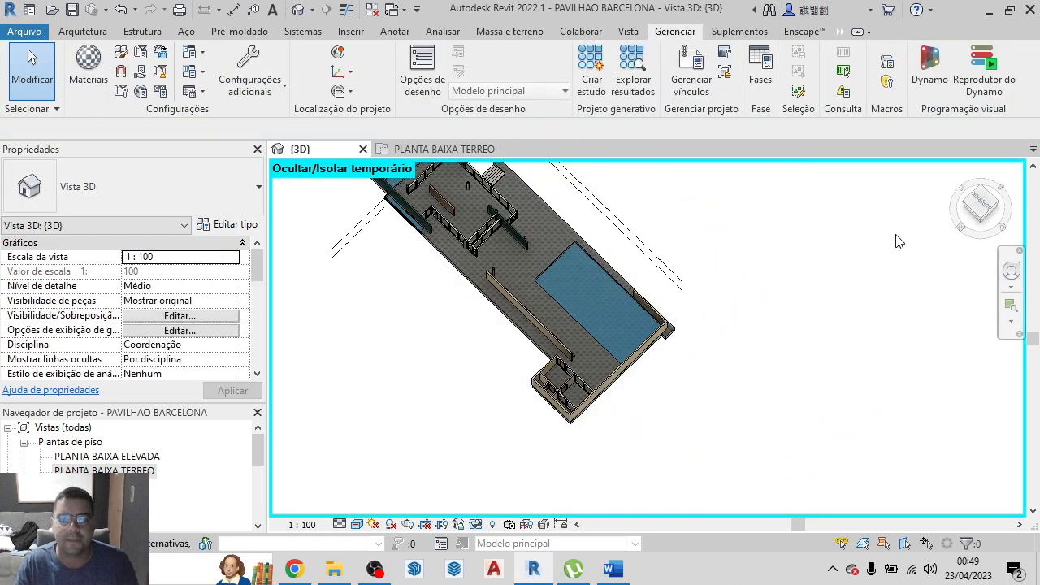
Reset the temporary hide/isolate in the 3D view so the hidden roofs show again over the whole pavilion
left_click(959, 172)
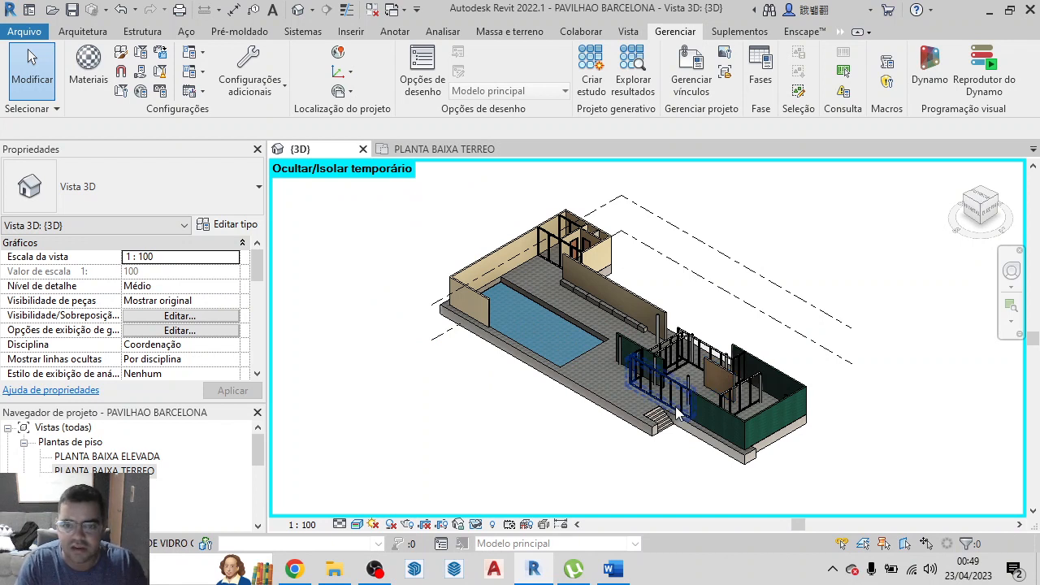
key("h")
key("r")
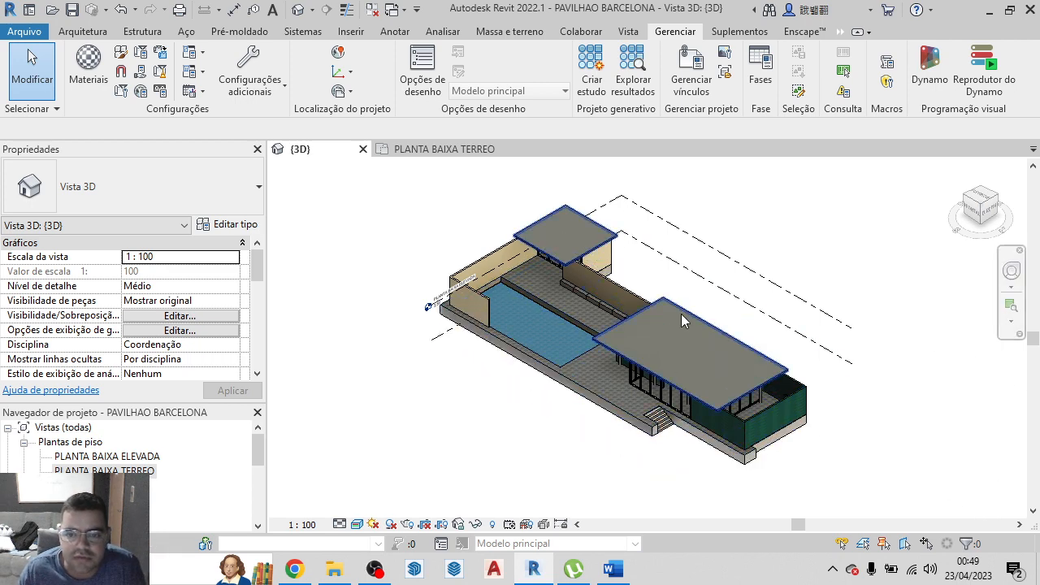
Examine the pool, stone paving, beige walls and roofs of the complete pavilion model
scroll(548, 304, "up", 3)
scroll(553, 311, "up", 2)
scroll(517, 251, "down", 5)
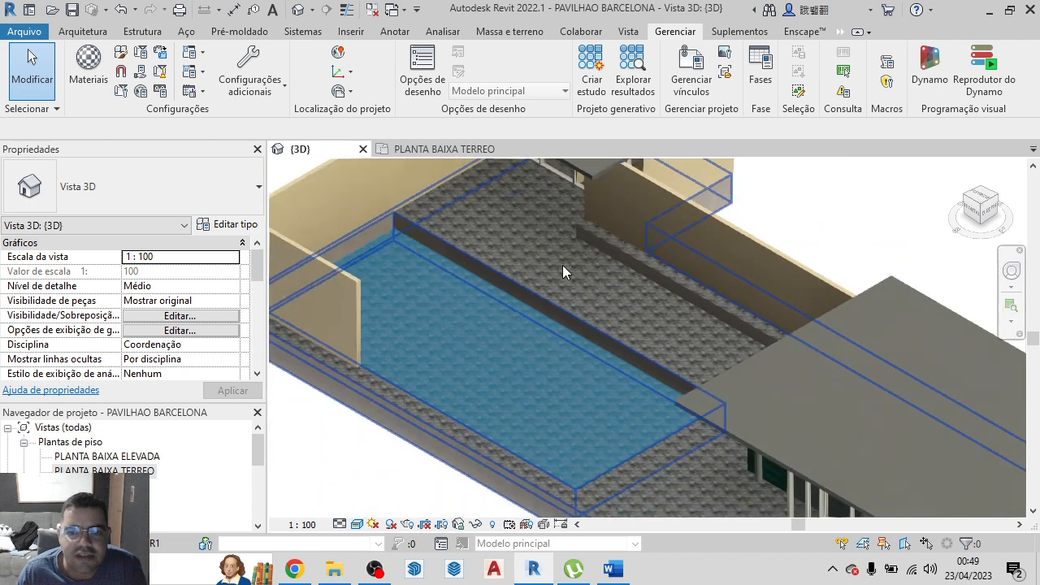
scroll(545, 260, "up", 2)
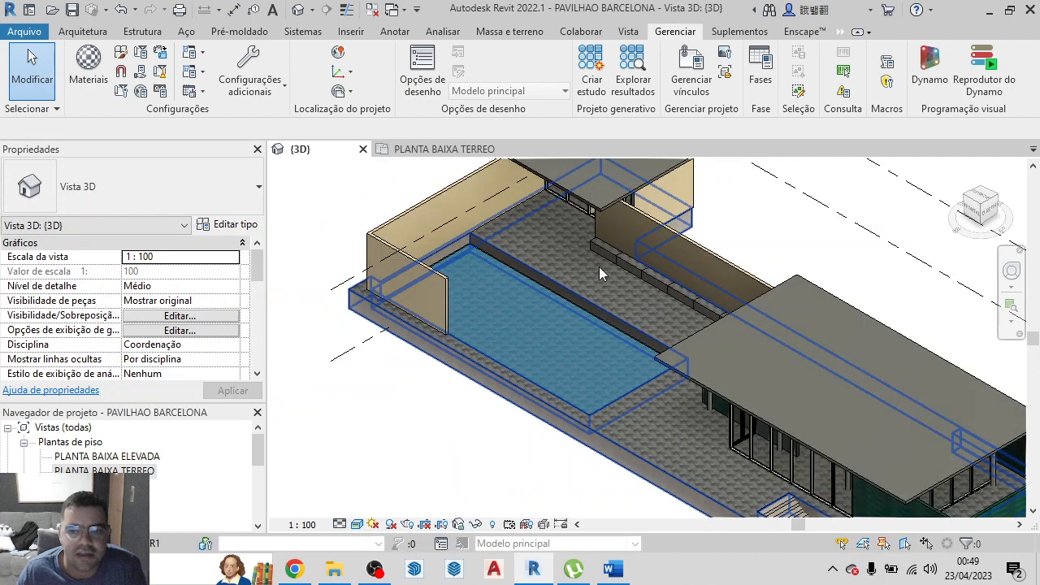
scroll(569, 244, "down", 2)
scroll(601, 325, "up", 3)
scroll(619, 355, "up", 2)
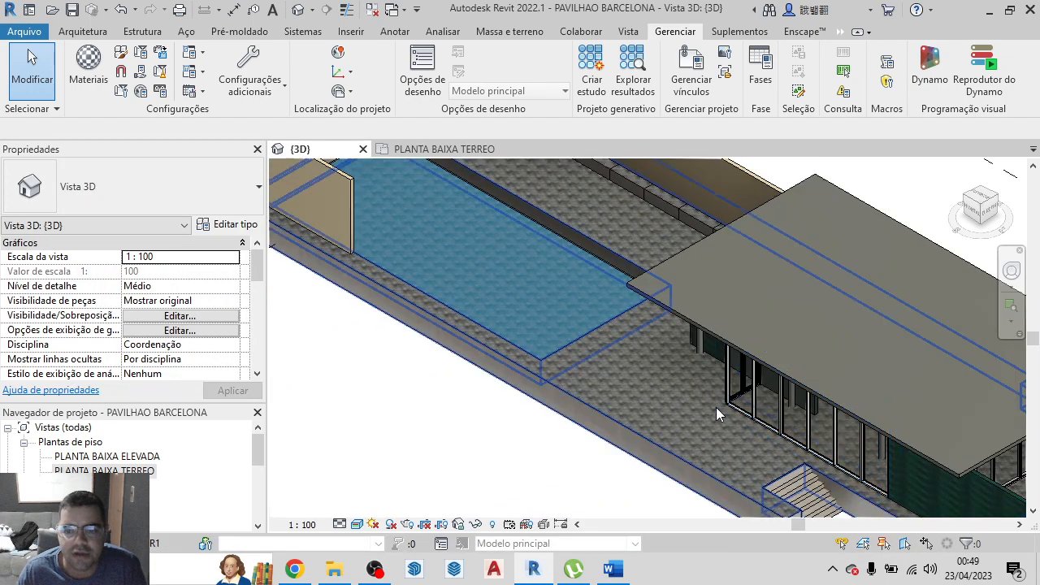
scroll(635, 379, "down", 4)
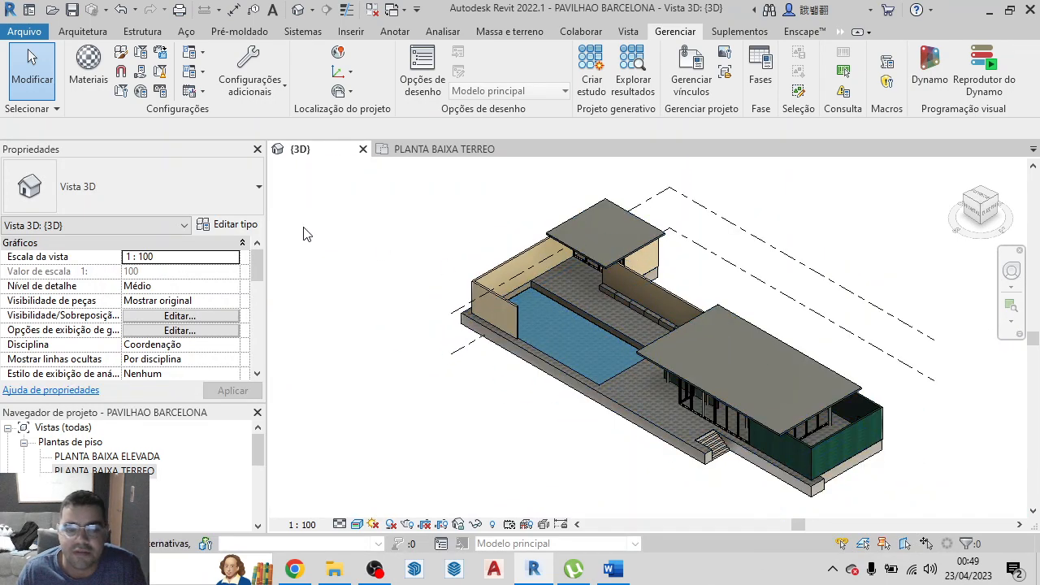
scroll(717, 342, "up", 6)
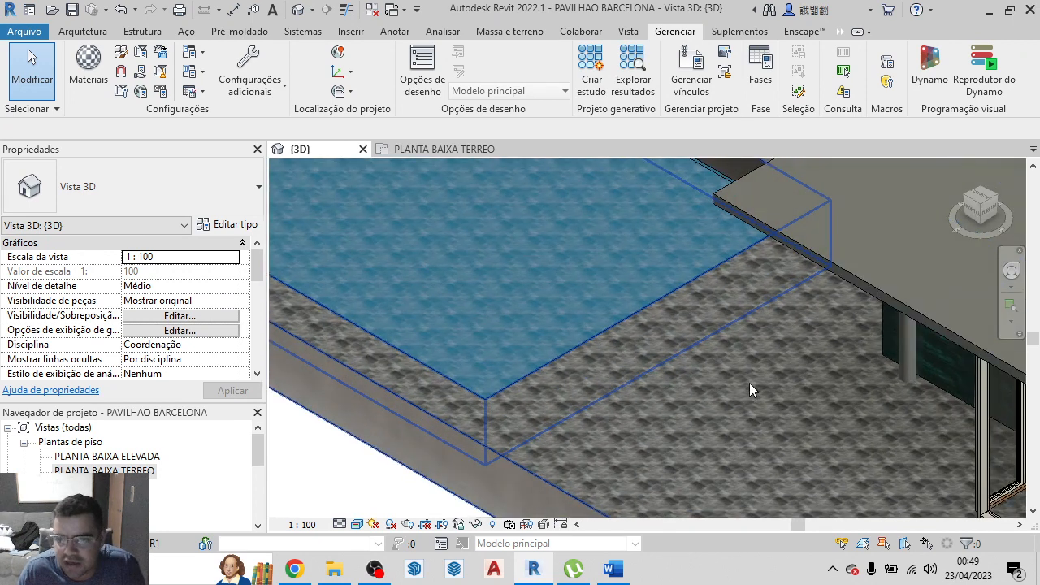
scroll(740, 374, "down", 5)
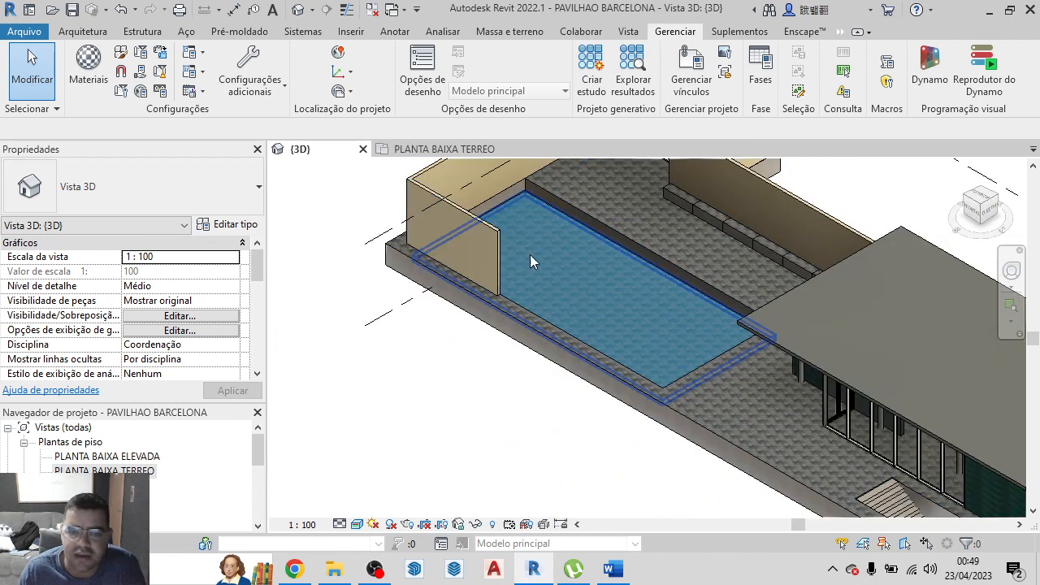
Switch to File Explorer and open the presentation CONSTRUÇÃO DO PAVILHÃO DE BARCELONA EM REVIT from the PAVILHAO DE BARCELONA folder
left_click(334, 569)
left_click(388, 126)
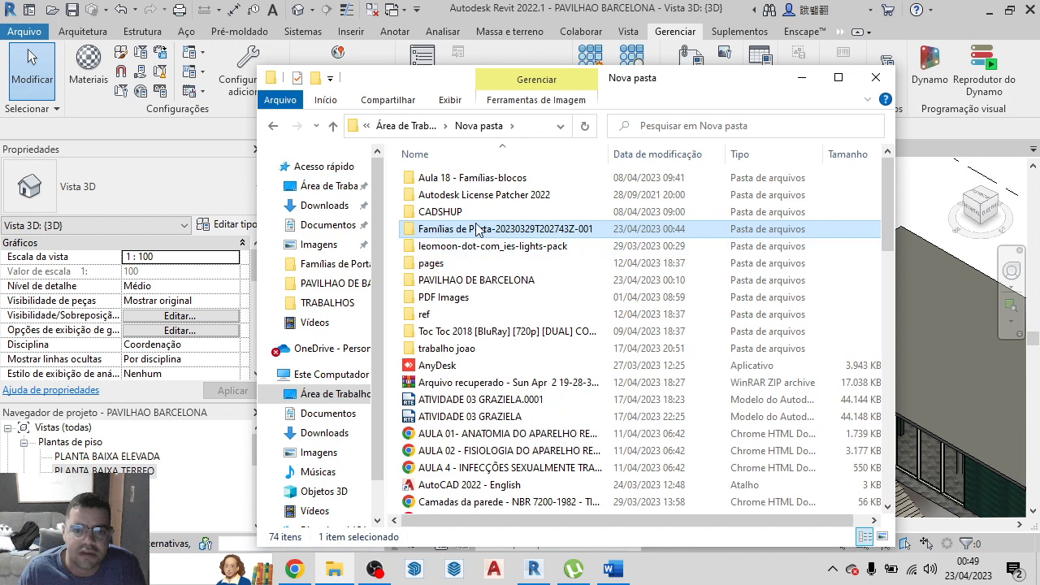
double_click(466, 229)
left_click(330, 126)
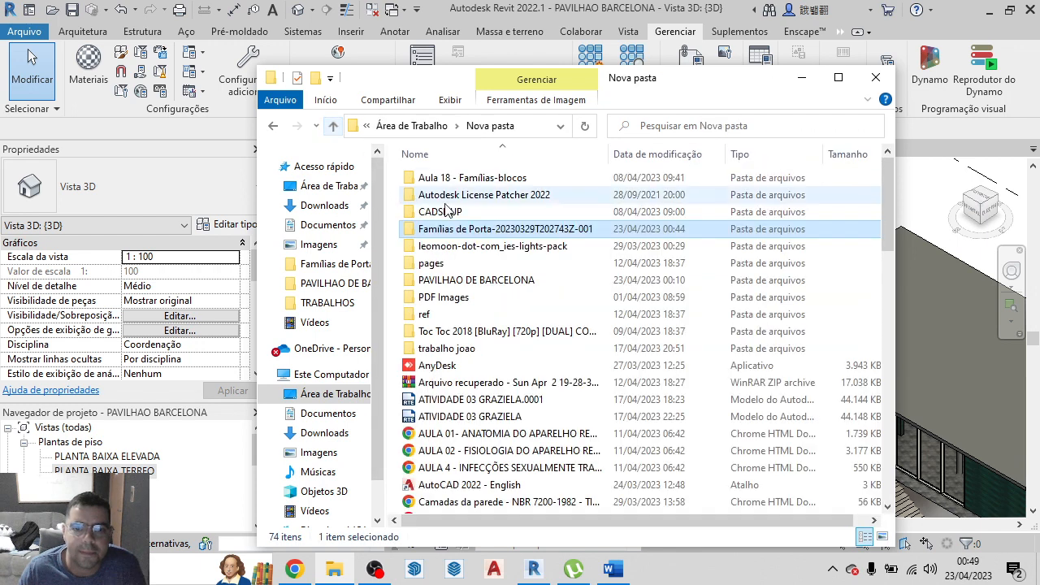
left_click(480, 280)
double_click(481, 280)
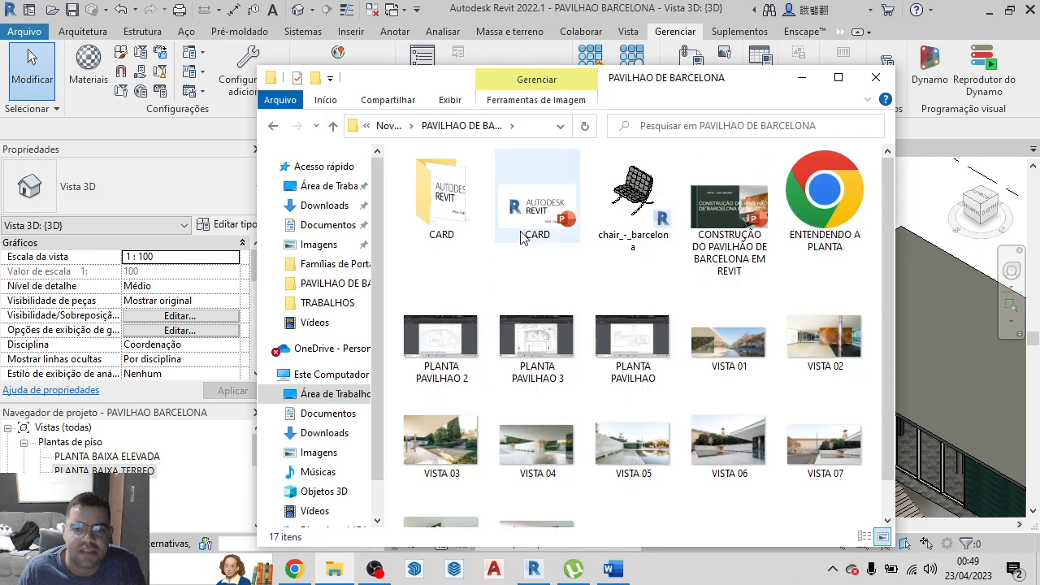
double_click(752, 218)
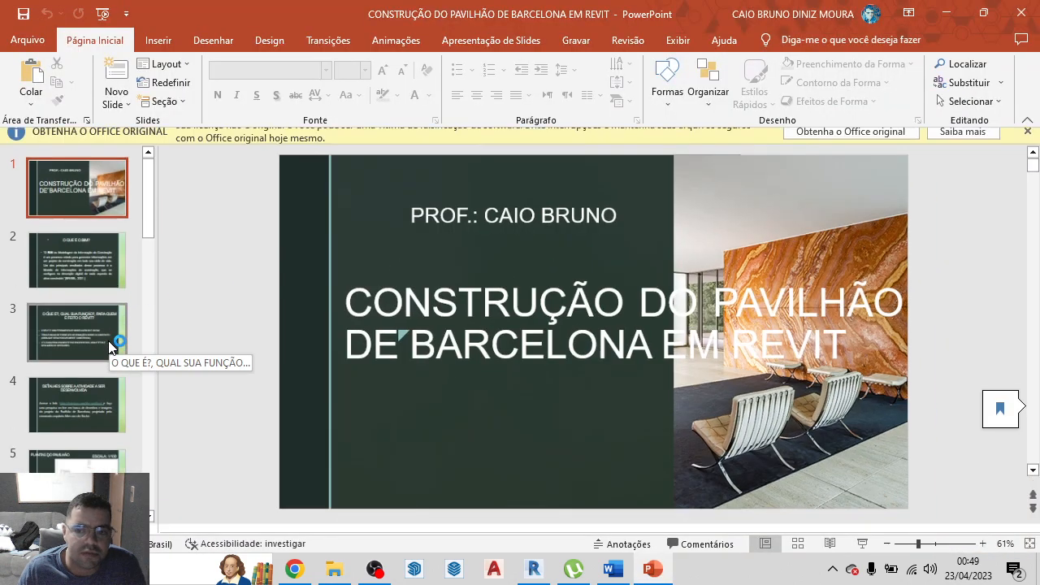
Review the reference photo on slide 8, ALGUMAS IMAGENS, and close the presentation and the folder window
scroll(106, 357, "down", 5)
scroll(92, 405, "down", 3)
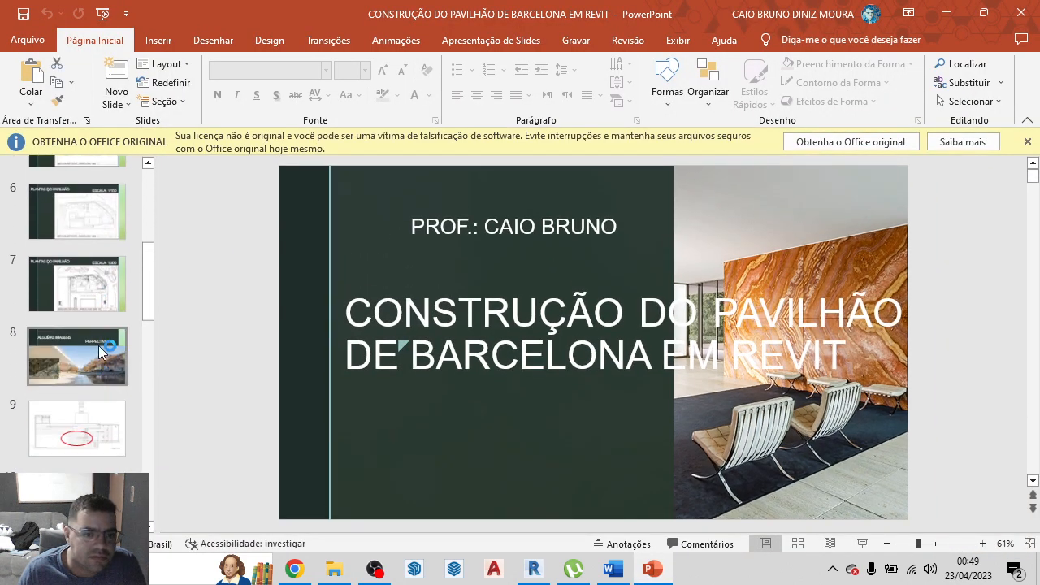
left_click(90, 377)
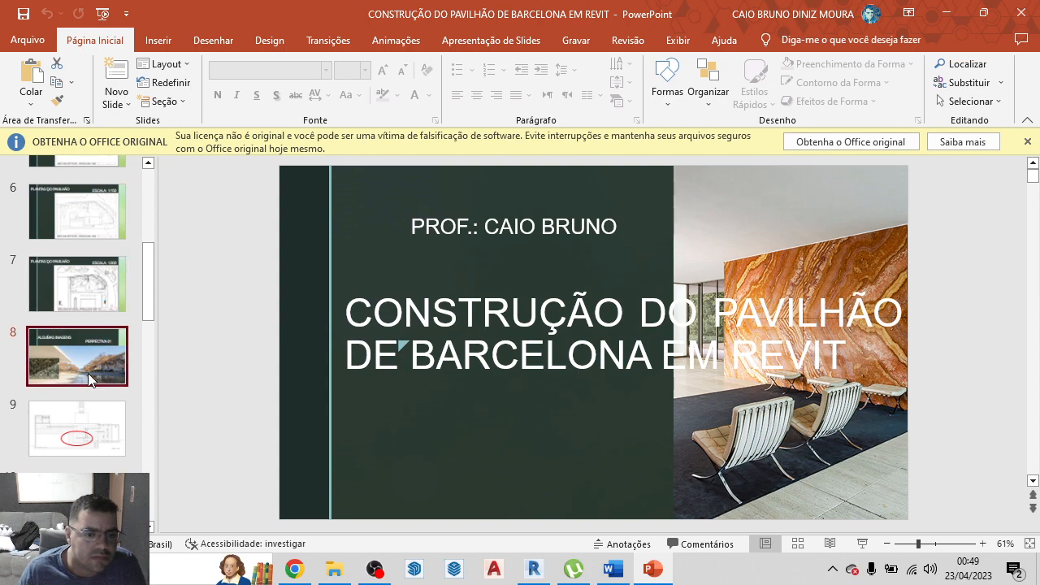
scroll(607, 503, "up", 3)
scroll(576, 471, "down", 2)
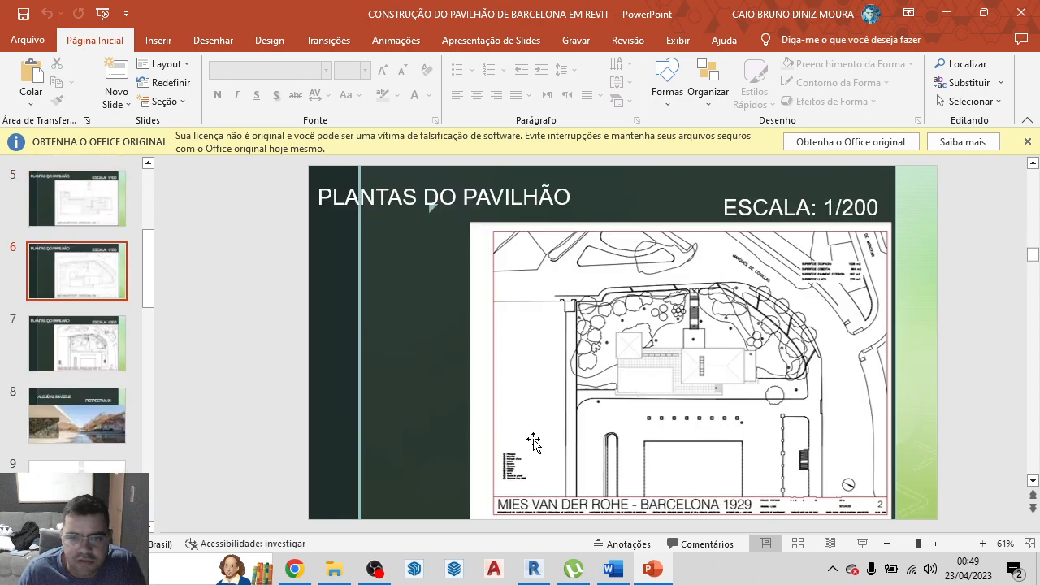
left_click(77, 397)
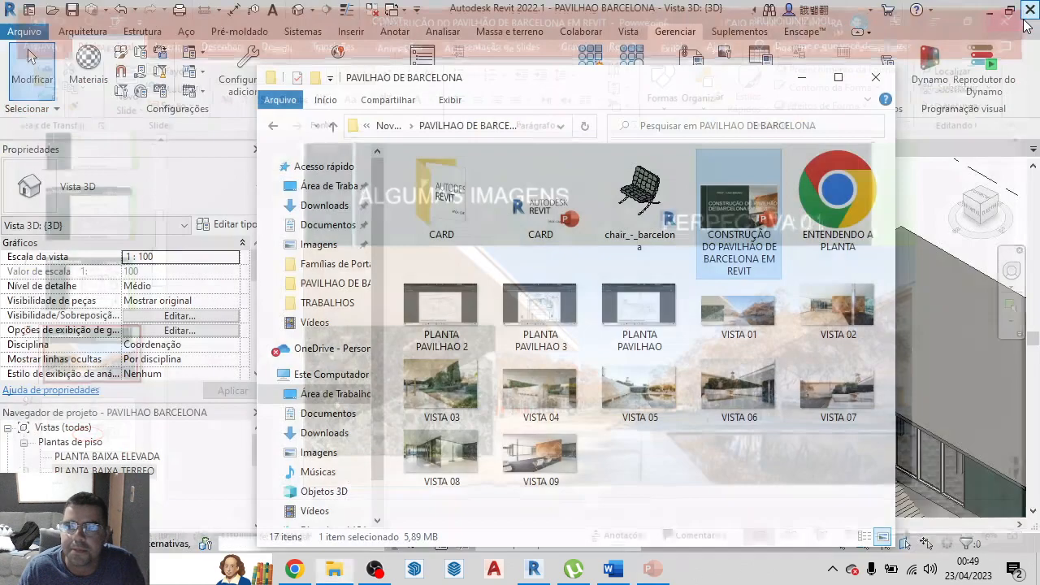
left_click(1022, 13)
left_click(876, 77)
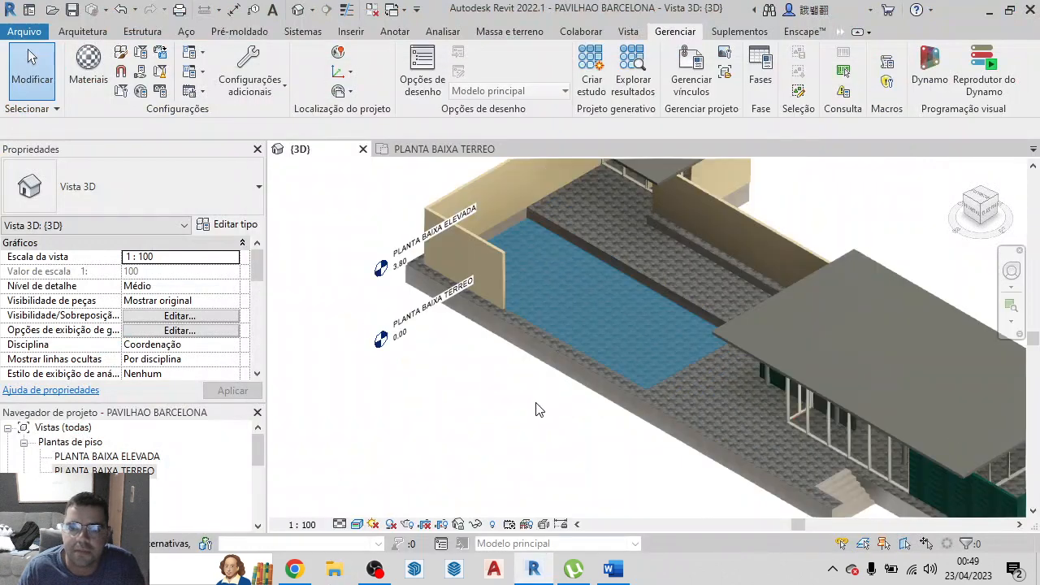
Duplicate the project material marmore fosco beje and name the copy marmore fosco beje 50 x50
scroll(624, 321, "up", 4)
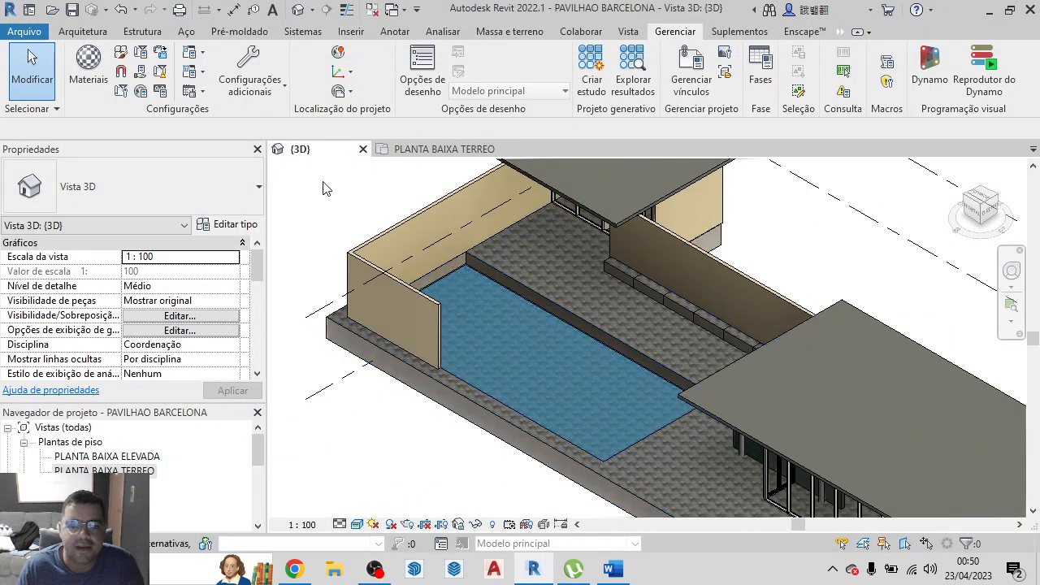
left_click(88, 65)
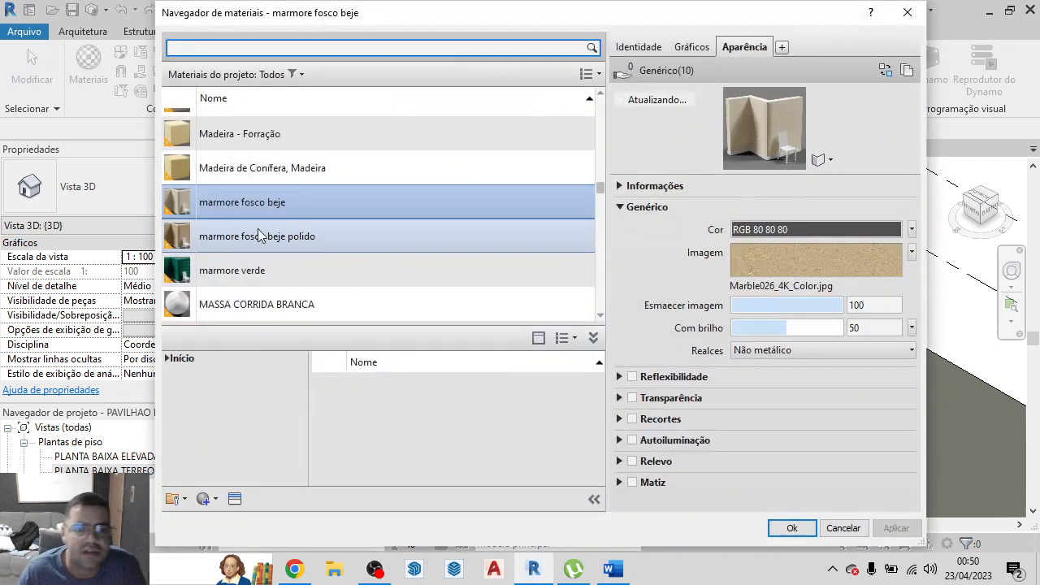
left_click(262, 210)
right_click(260, 208)
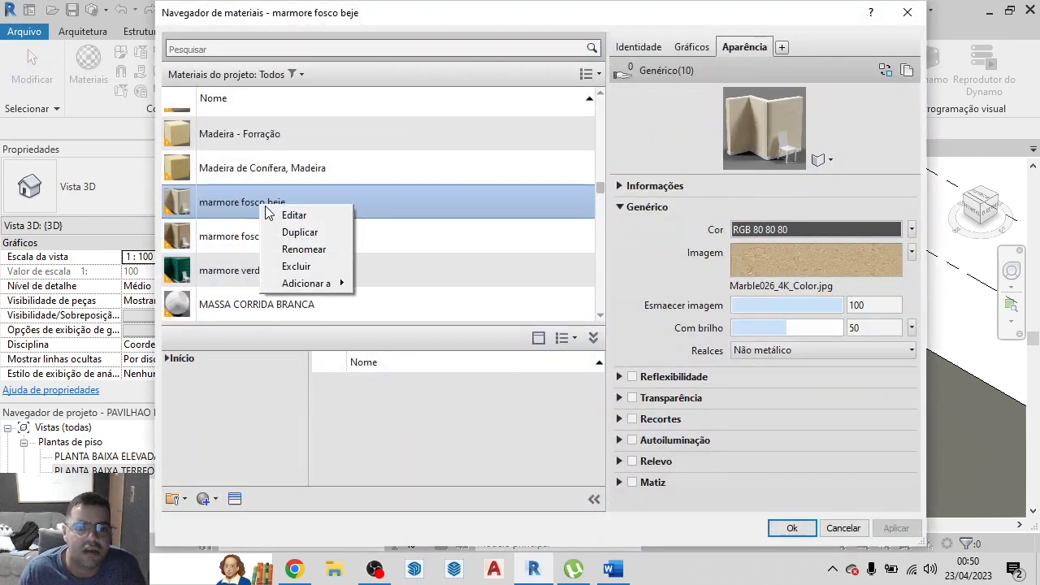
left_click(299, 234)
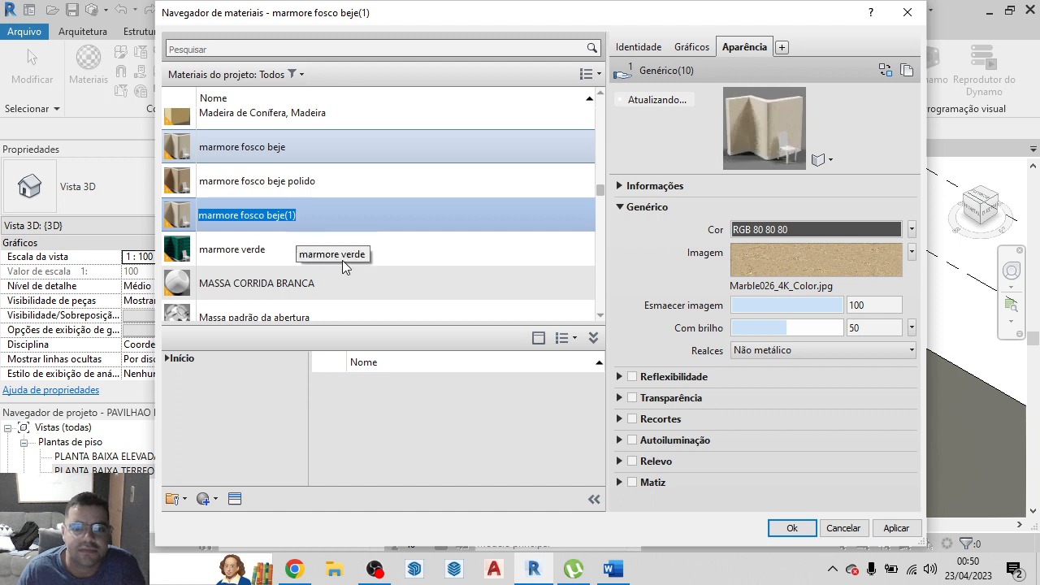
left_click(297, 218)
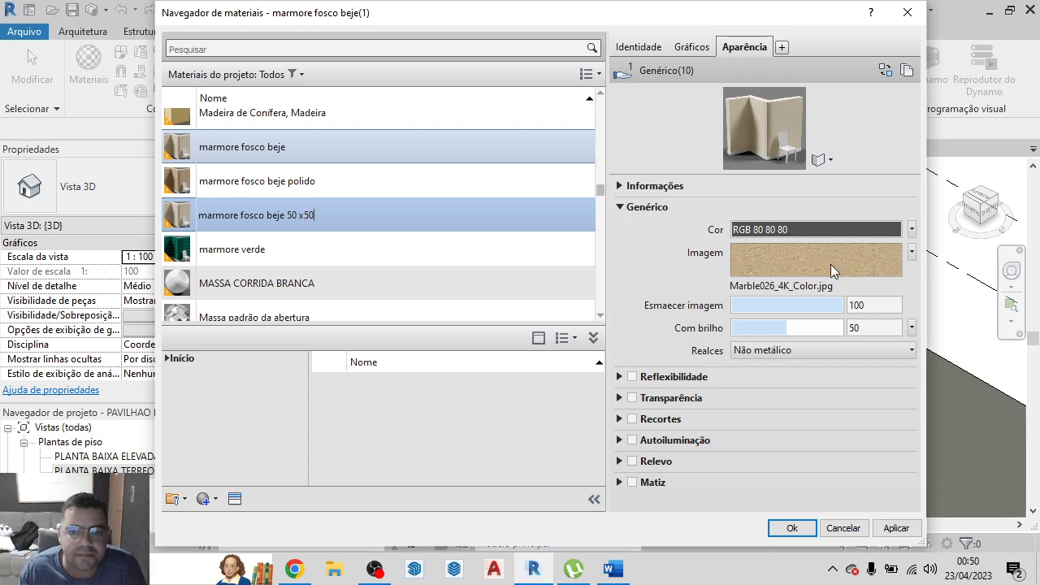
Open the new material's Marble026_4K_Color.jpg image for editing and set its Y offset to 0
left_click(868, 264)
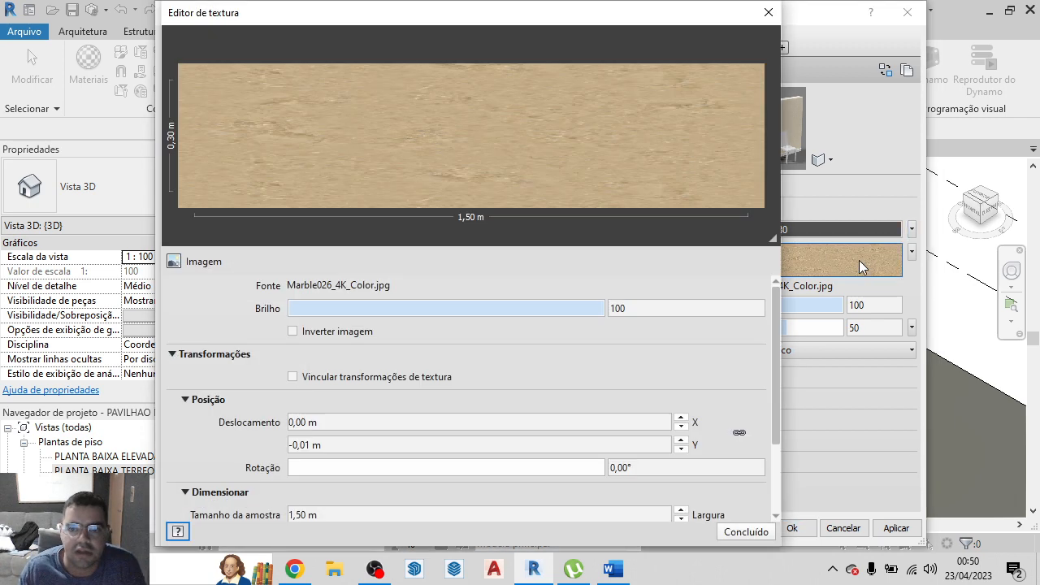
left_click(365, 441)
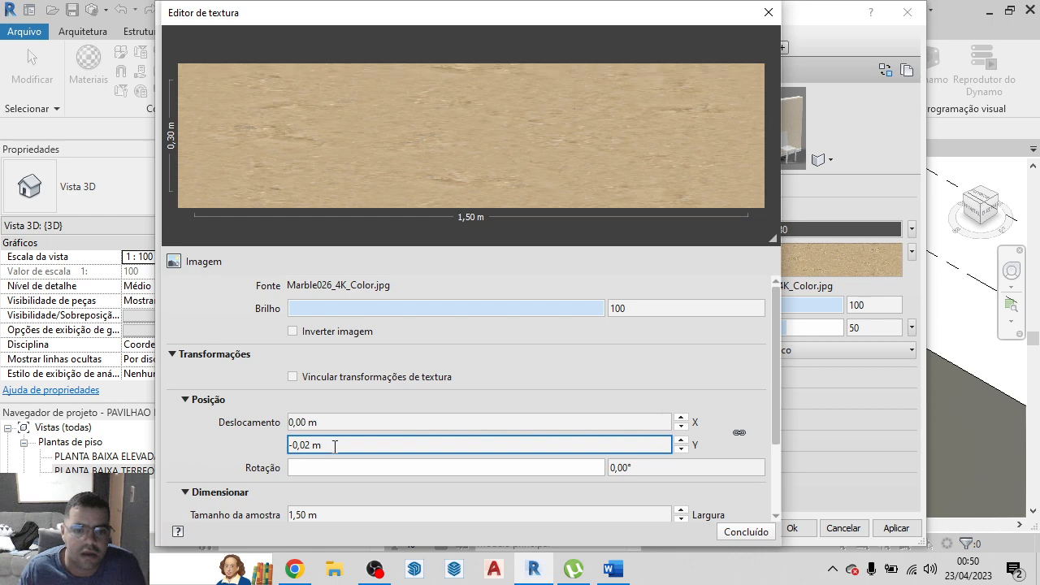
scroll(335, 446, "up", 4)
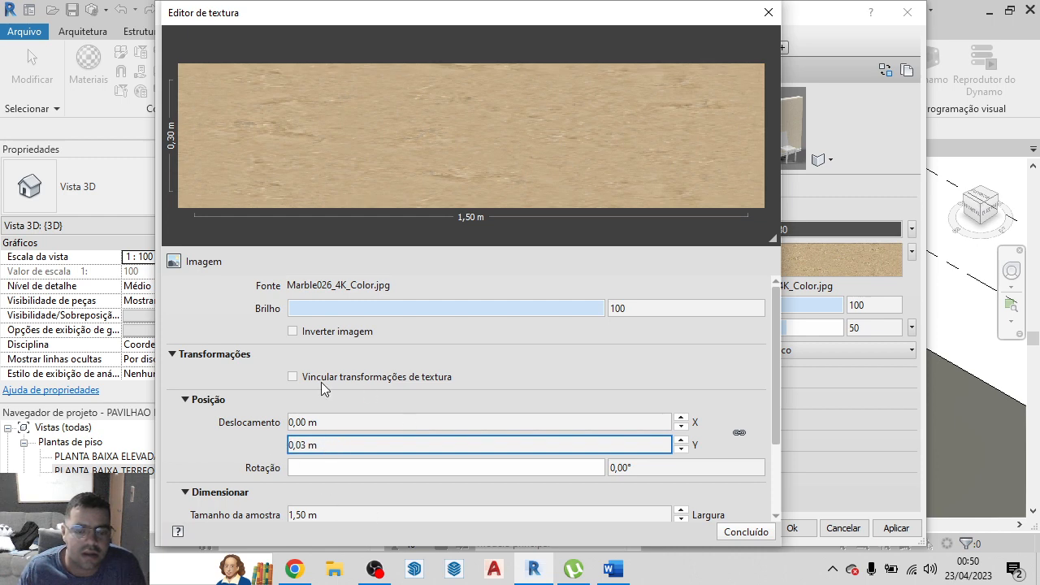
scroll(374, 446, "down", 2)
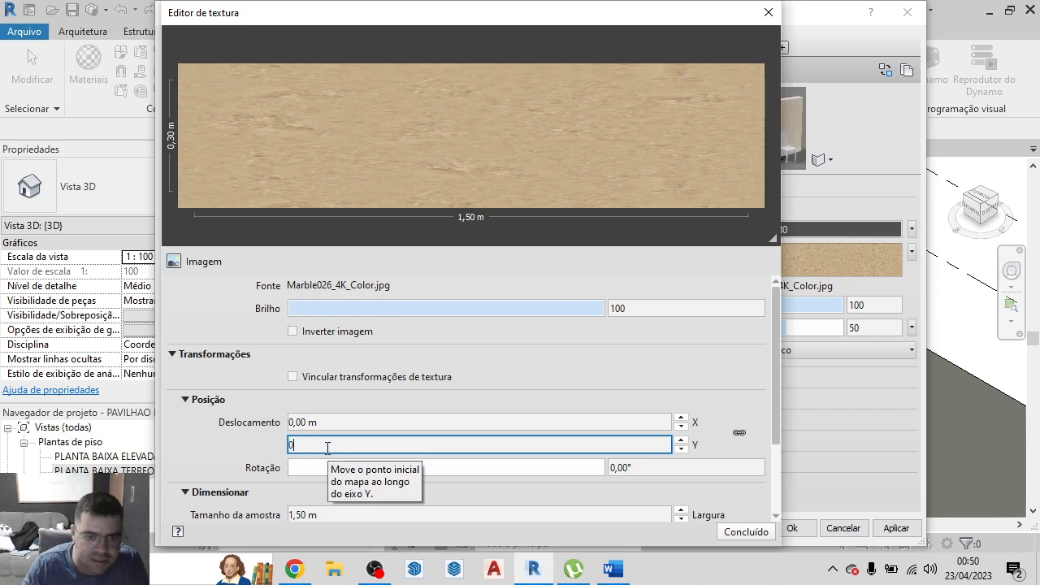
left_click(200, 449)
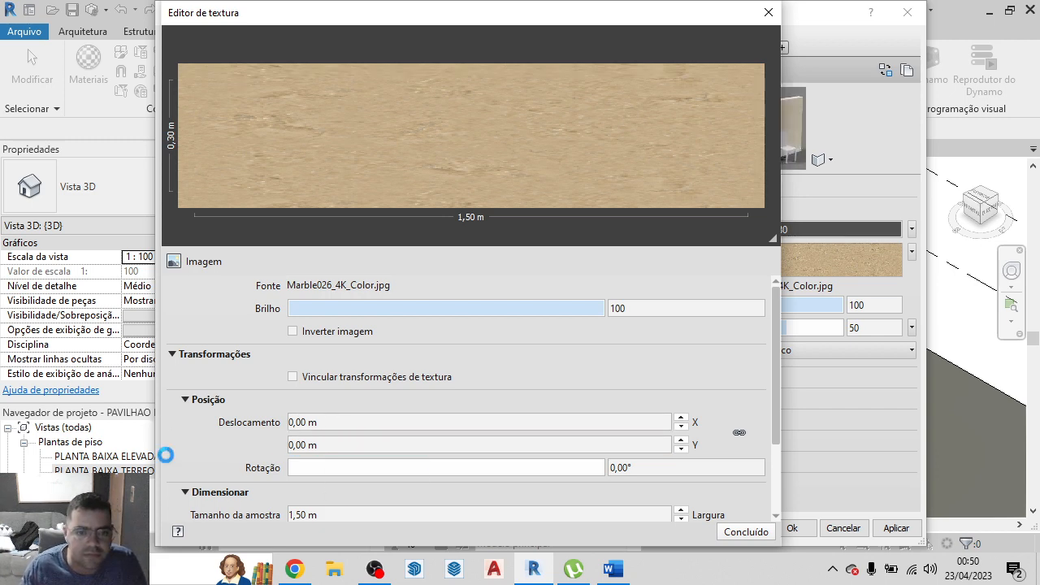
Link the marble texture's sample width and height and set the sample width to 0,50 m
scroll(184, 488, "down", 3)
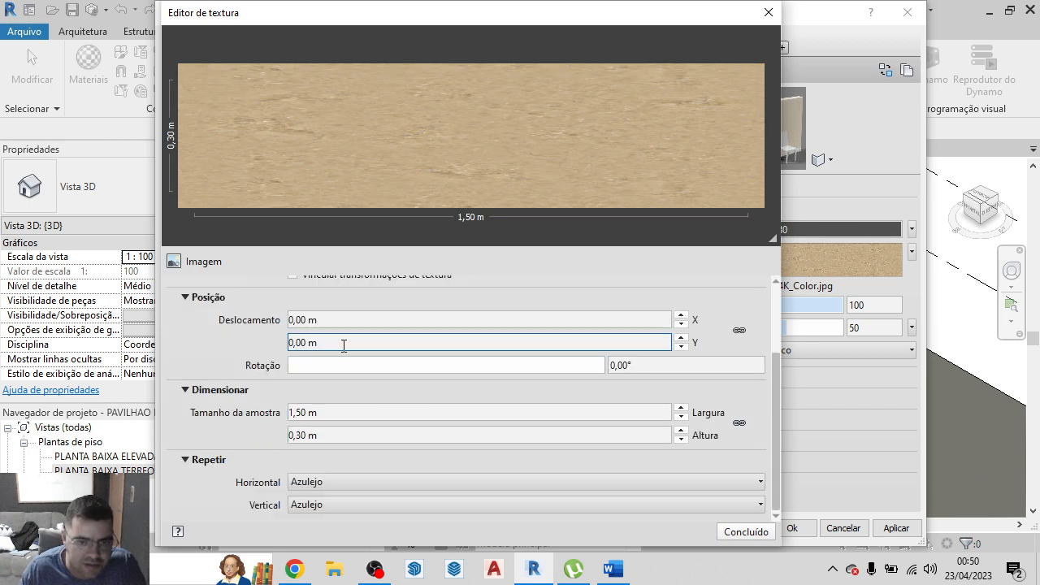
left_click(336, 412)
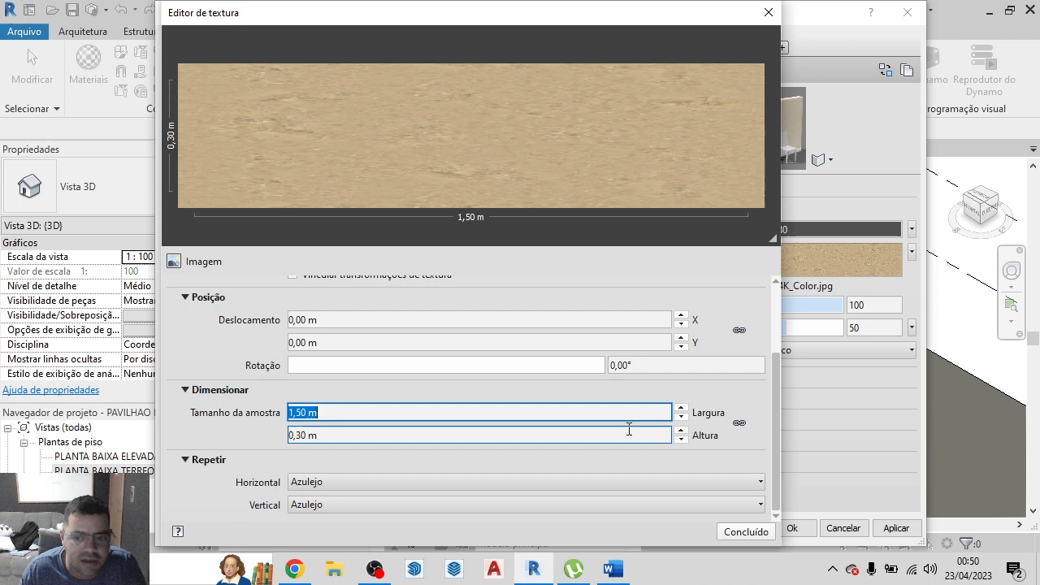
left_click(739, 422)
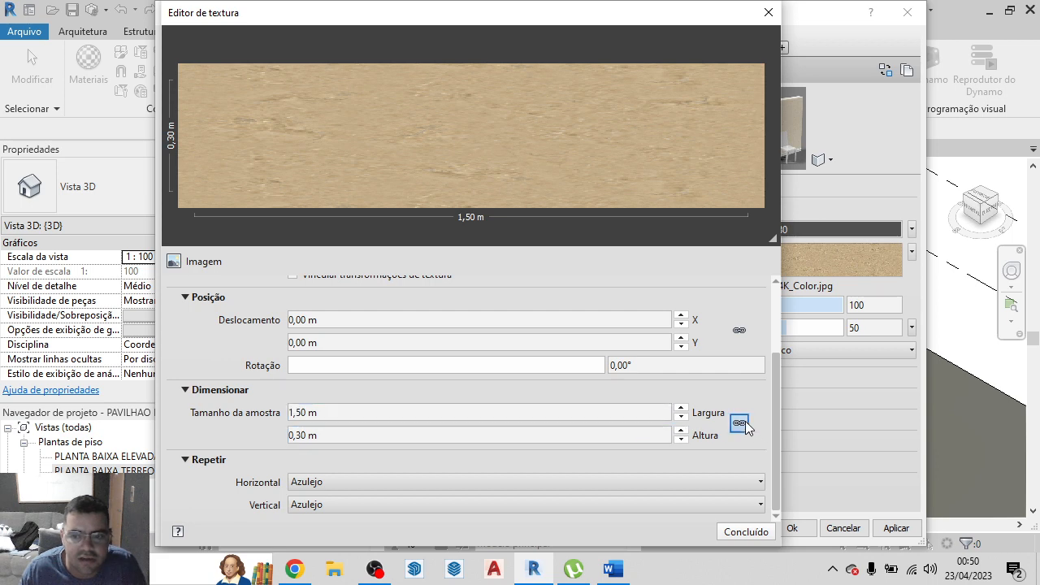
left_click(330, 413)
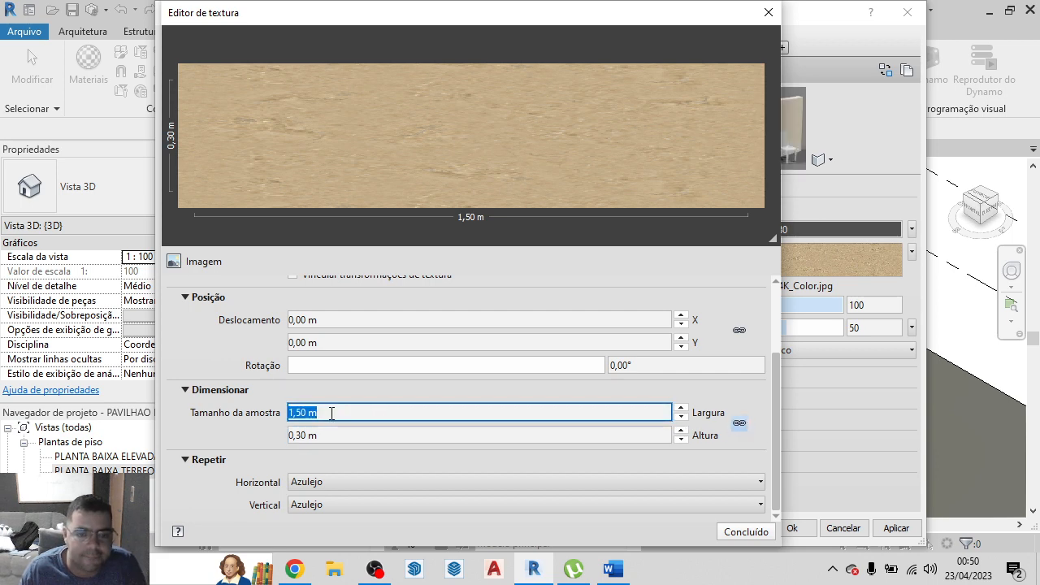
type("5")
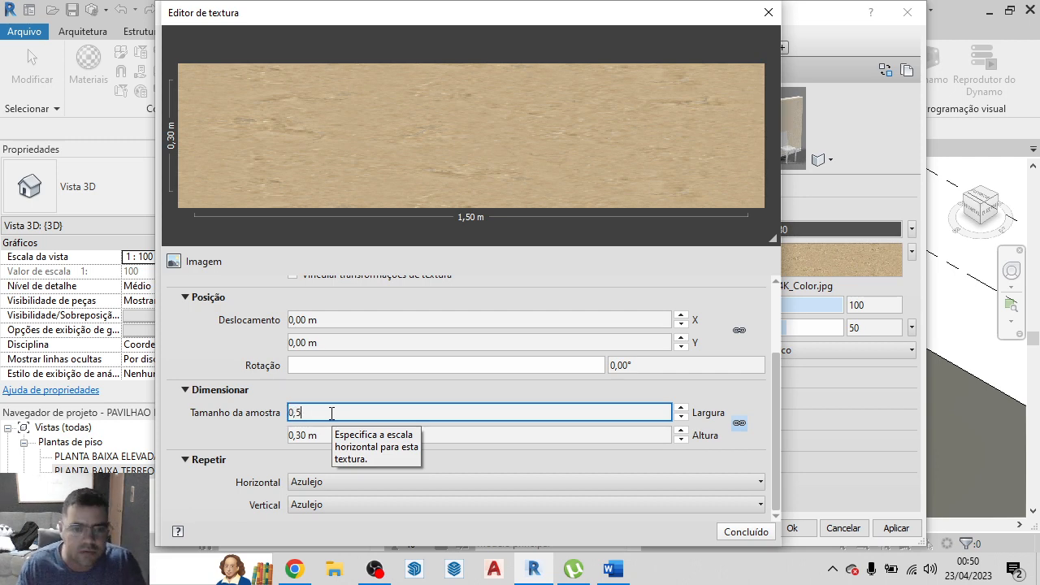
left_click(229, 362)
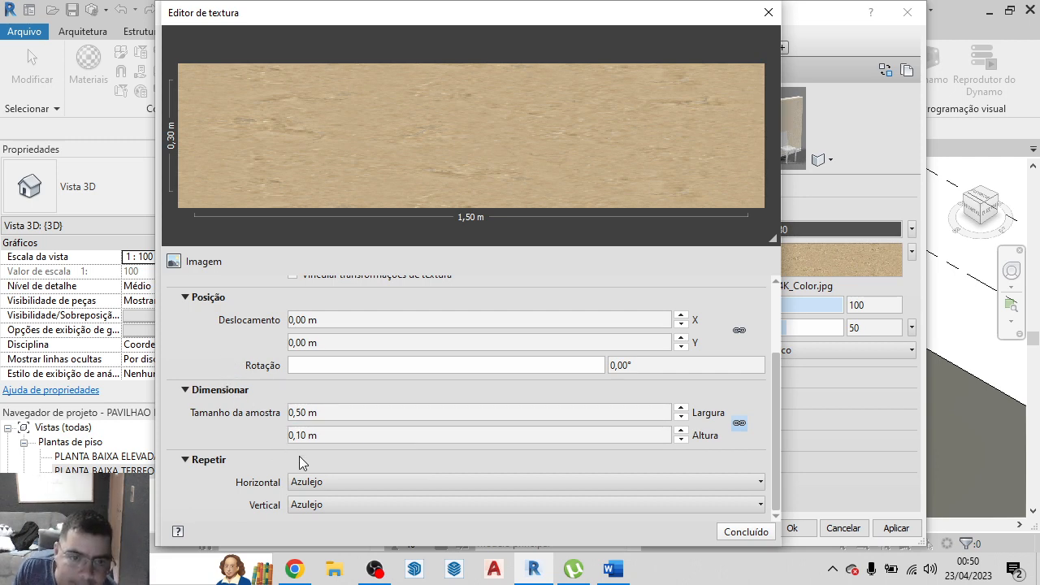
Unlink the texture's sample dimensions, set the sample height to 0,50 m, and apply the edited material
left_click(344, 436)
left_click(735, 423)
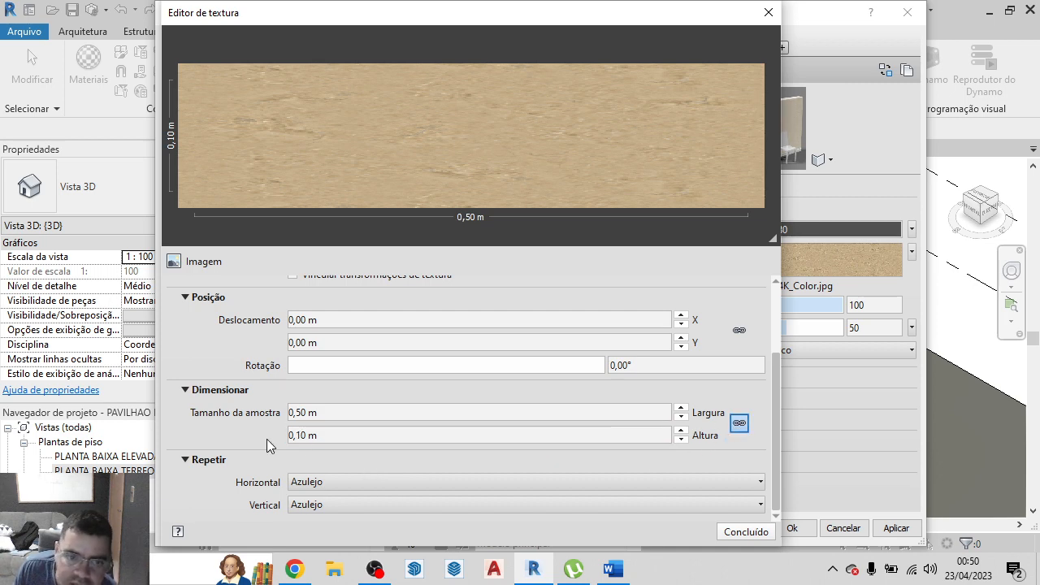
left_click(329, 434)
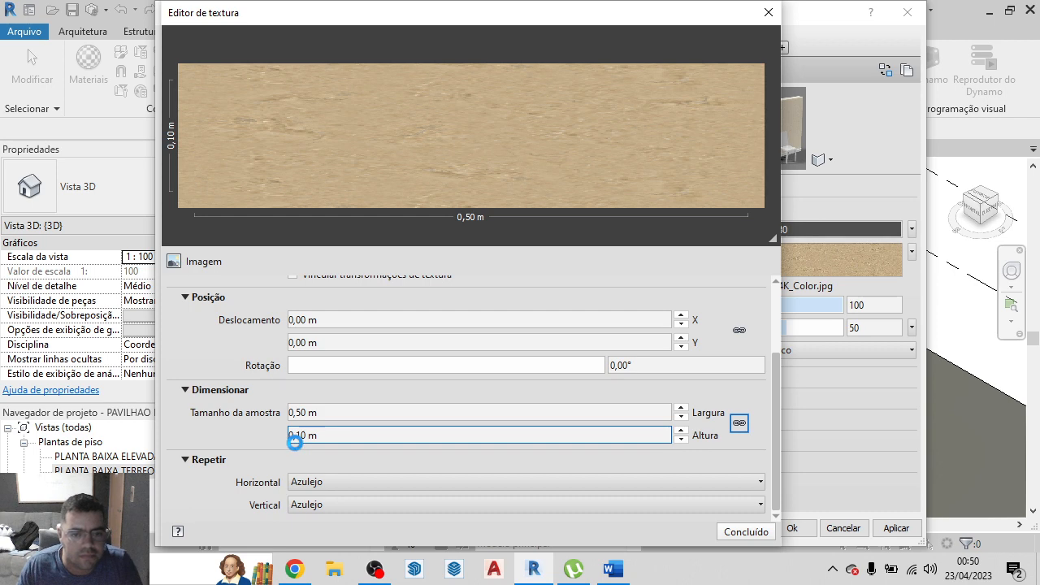
left_click(296, 442)
type("0")
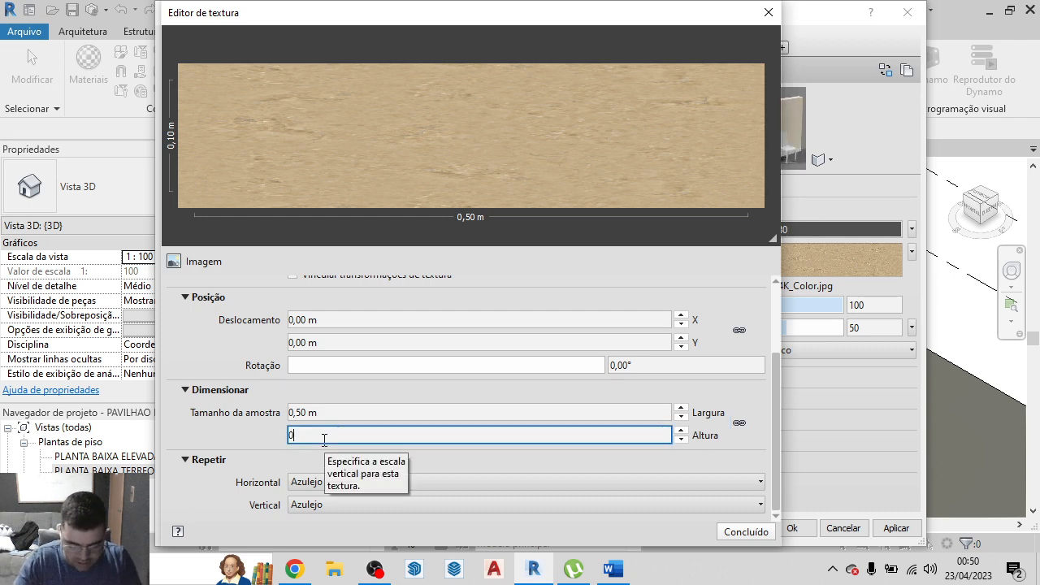
type(",5")
key("Return")
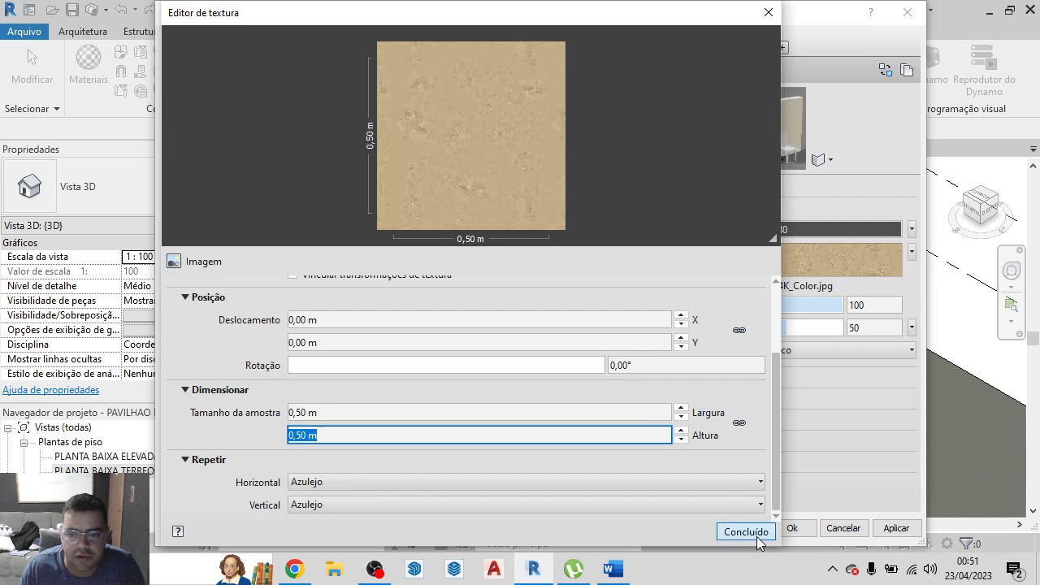
left_click(756, 537)
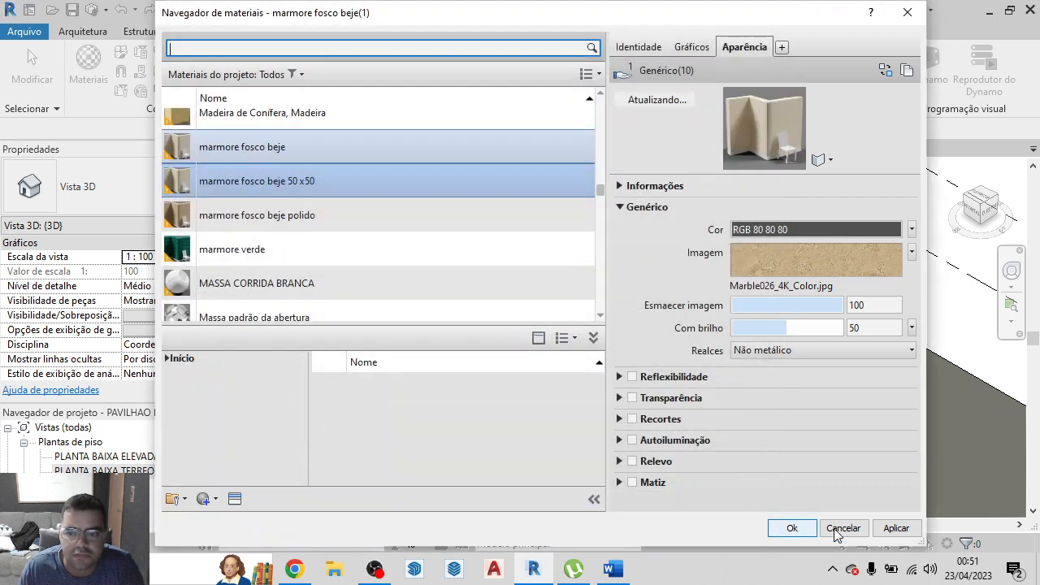
left_click(894, 528)
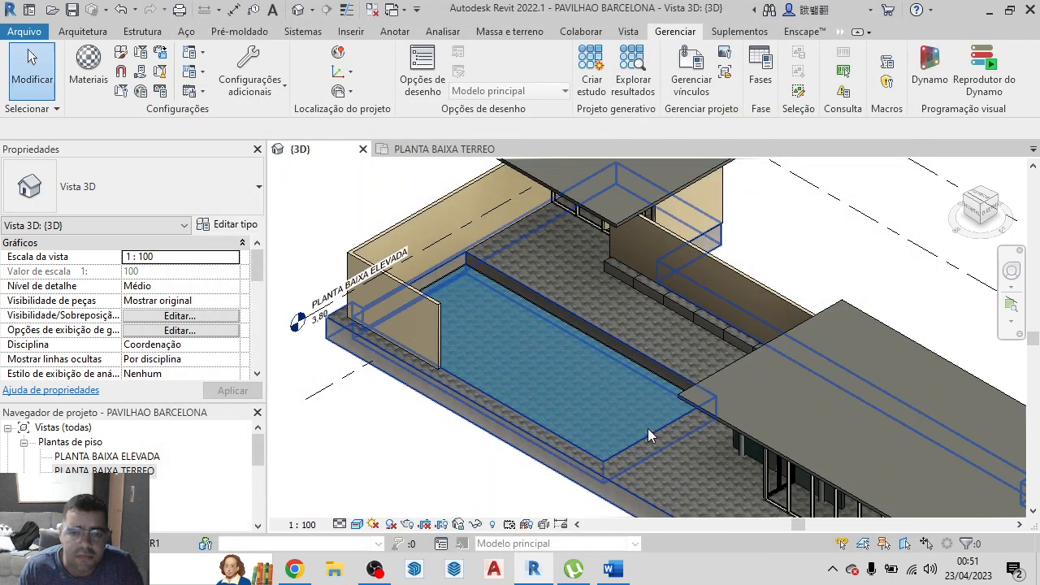
Start the Paint tool, find marmore fosco beje 50 x50 by searching marmor, and paint the podium's floor and long front face
key("p")
key("t")
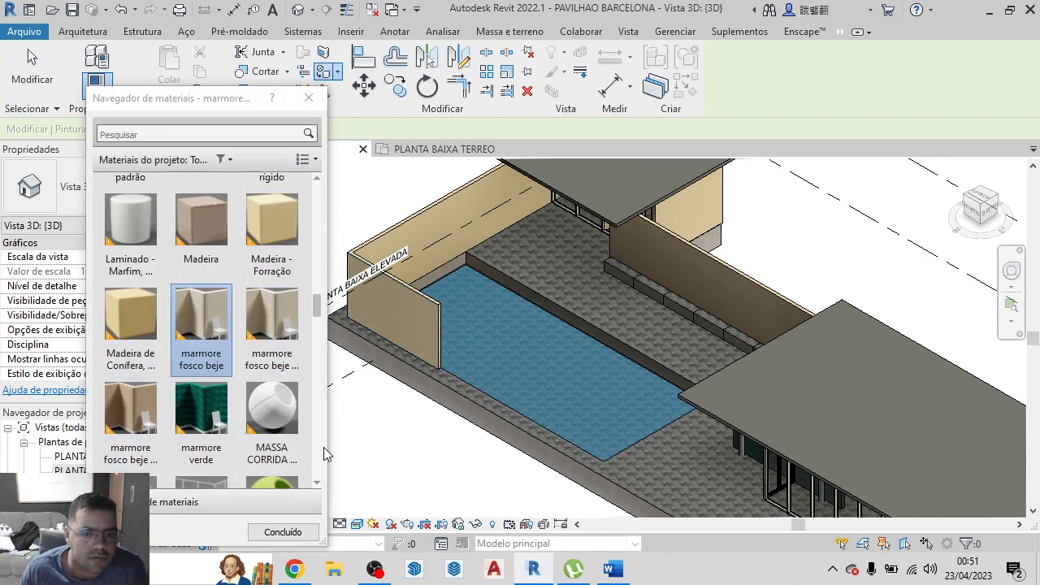
left_click_drag(328, 435, 569, 422)
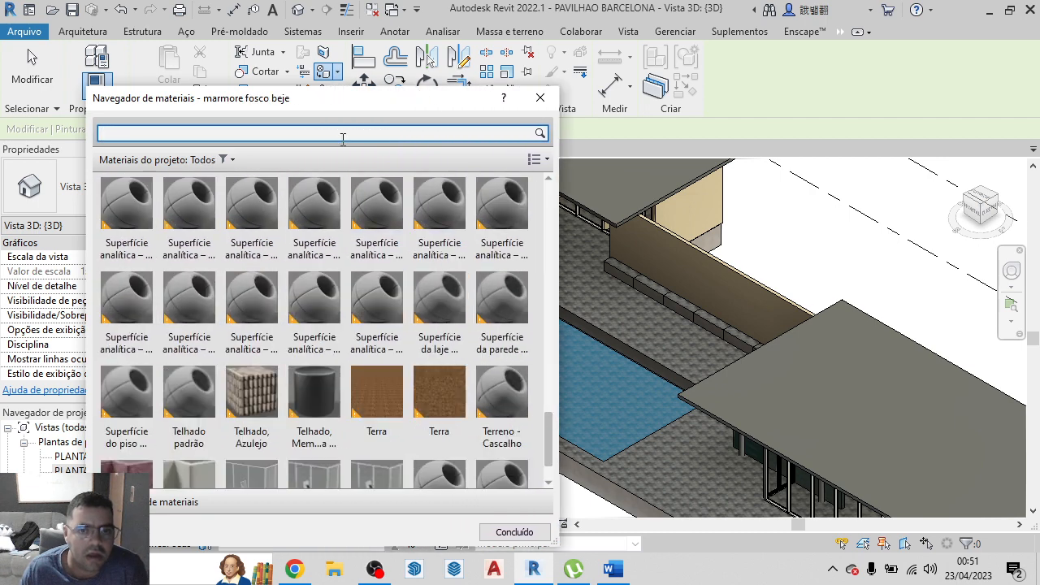
left_click_drag(336, 104, 318, 39)
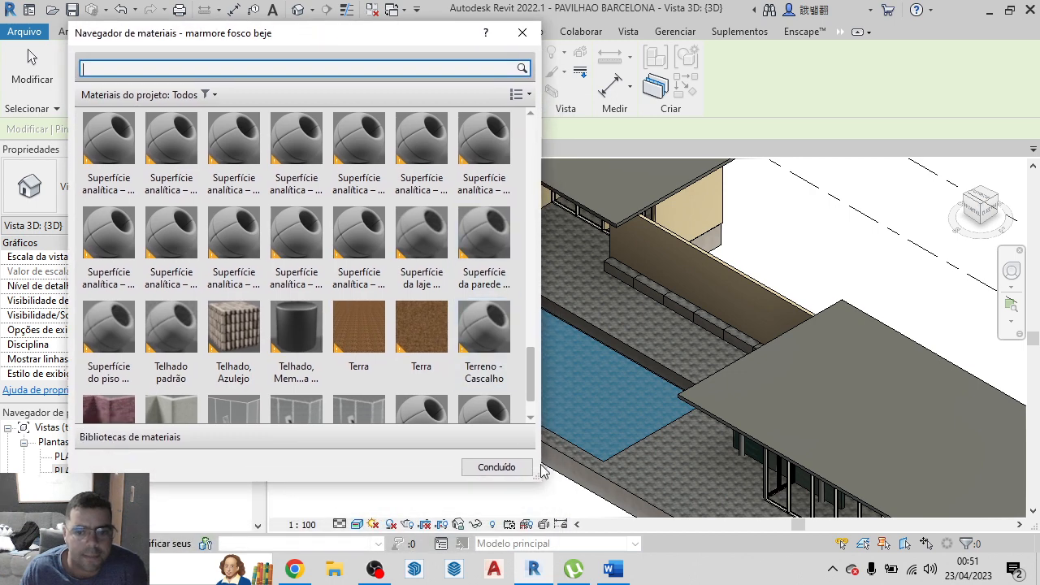
left_click_drag(536, 478, 566, 512)
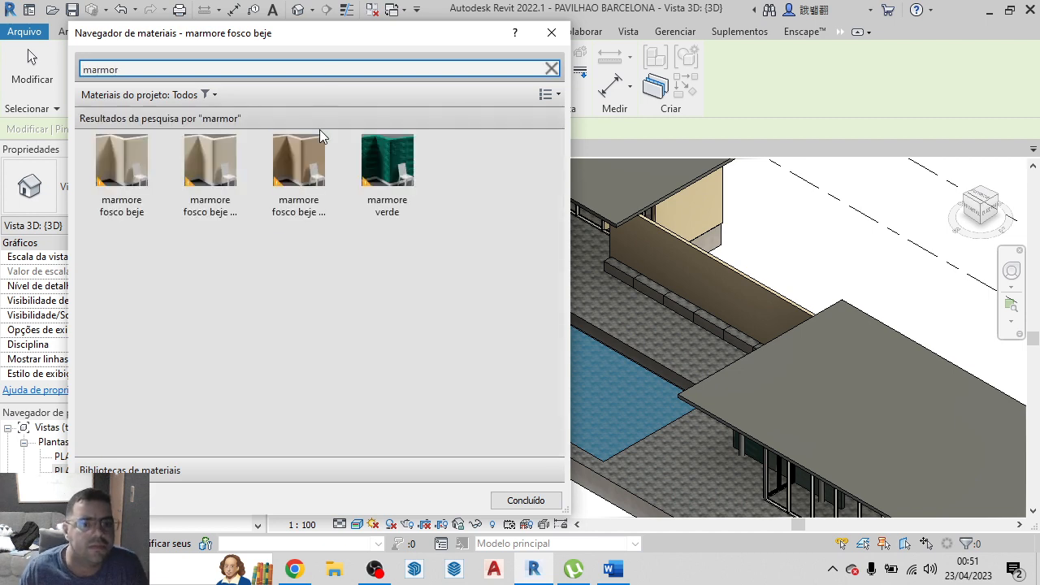
left_click(210, 182)
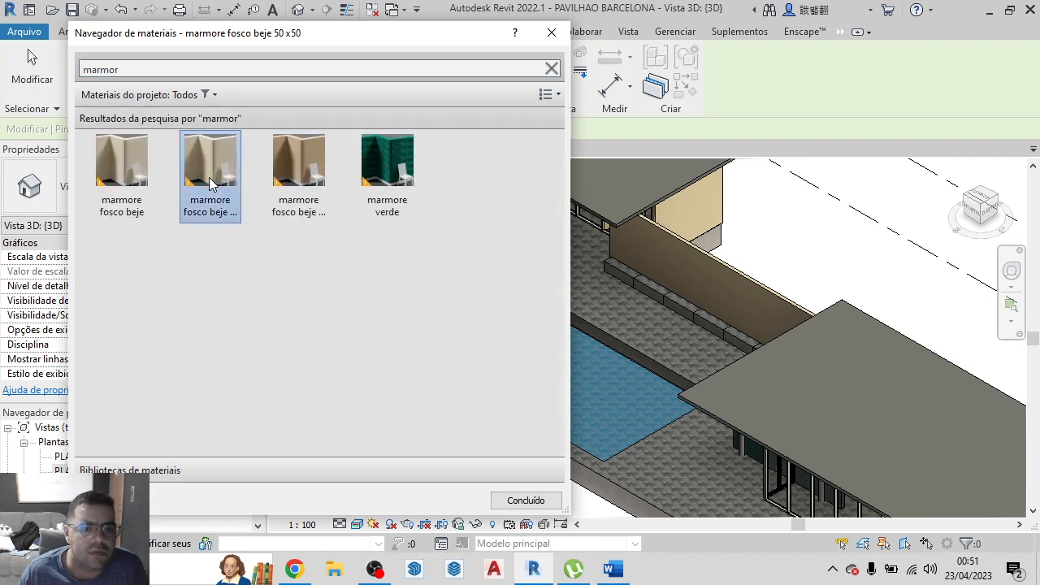
left_click(686, 466)
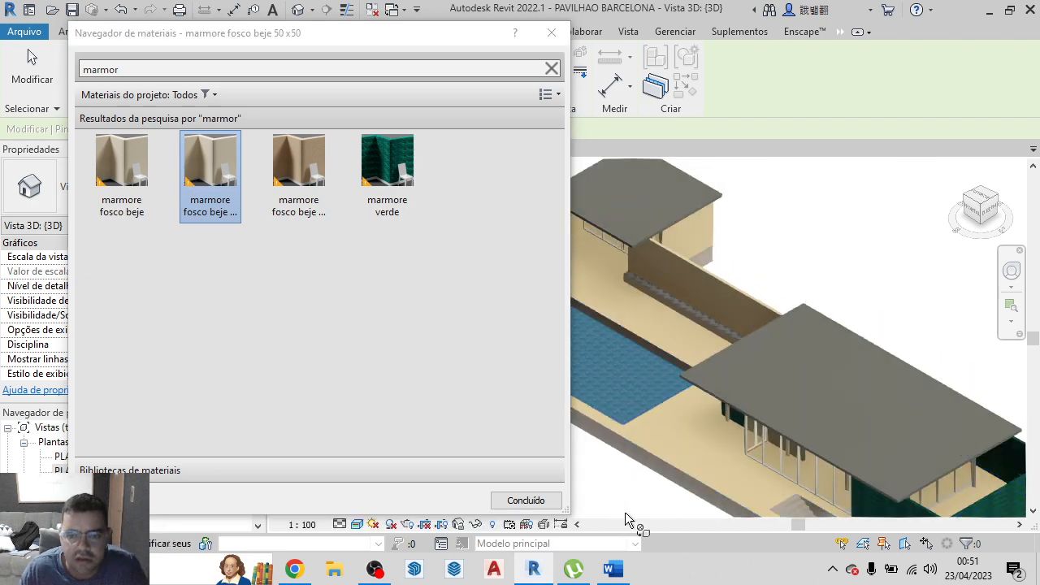
scroll(690, 483, "up", 5)
scroll(705, 459, "down", 5)
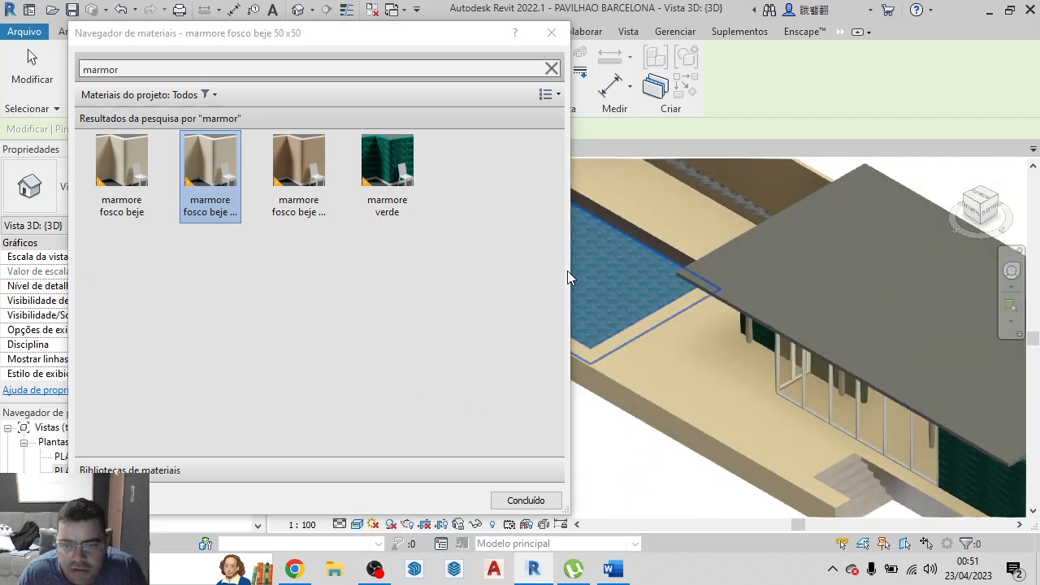
Paint the upper treads and risers of the entrance stairs with marmore fosco beje 50 x50
scroll(864, 480, "up", 6)
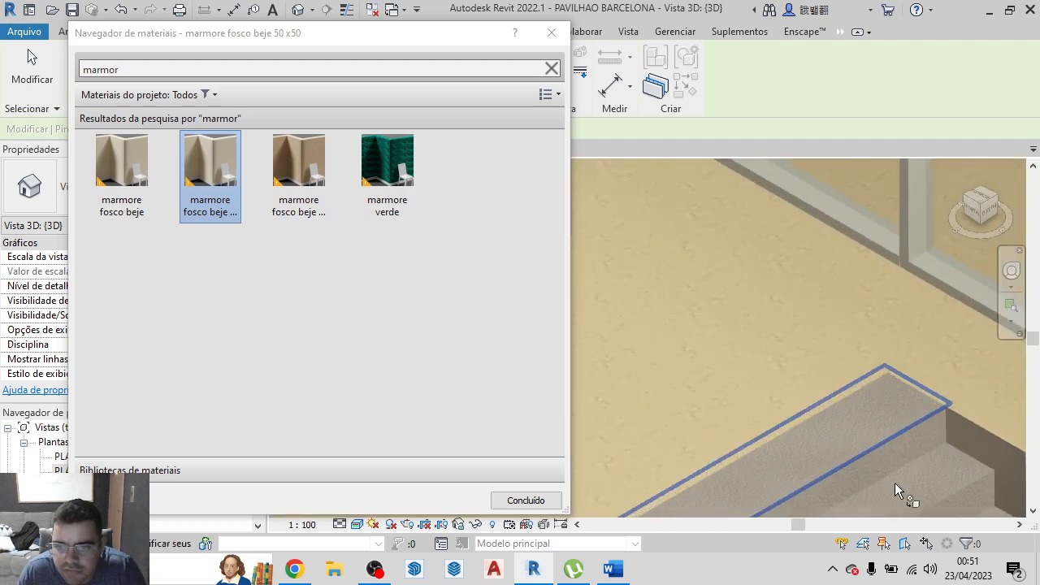
scroll(895, 482, "down", 2)
scroll(840, 449, "down", 3)
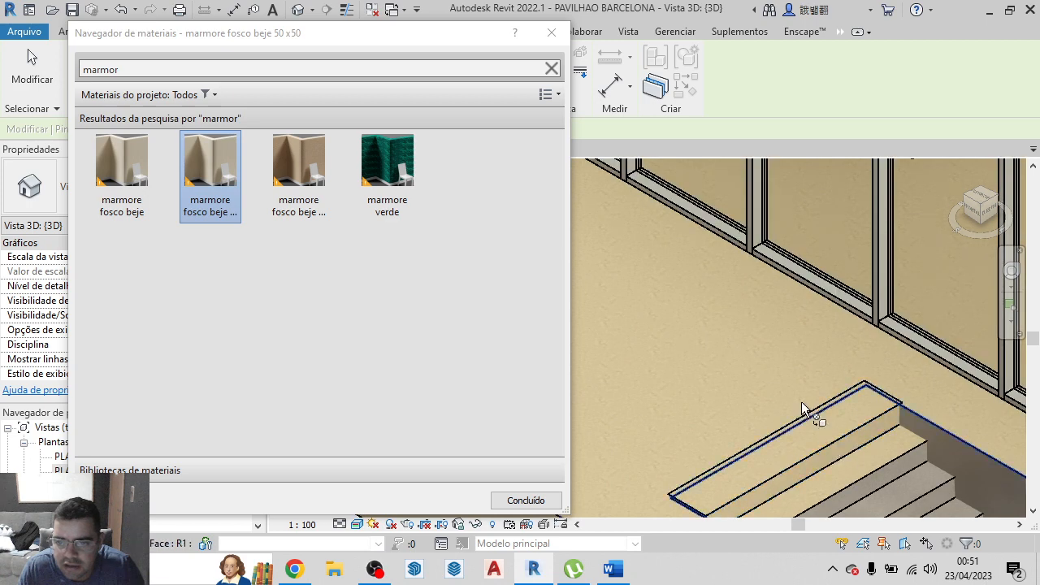
left_click(832, 441)
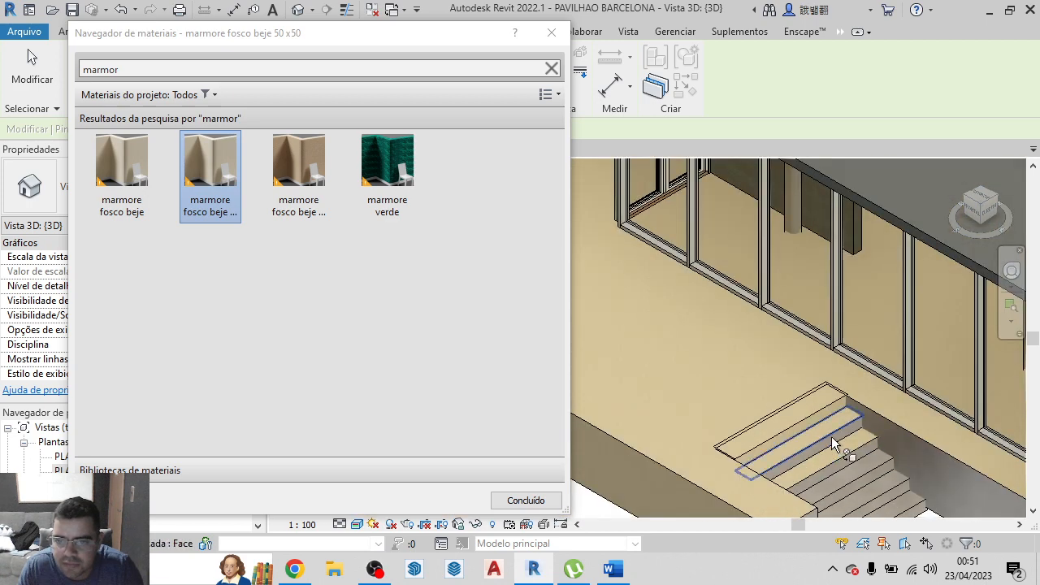
left_click(835, 439)
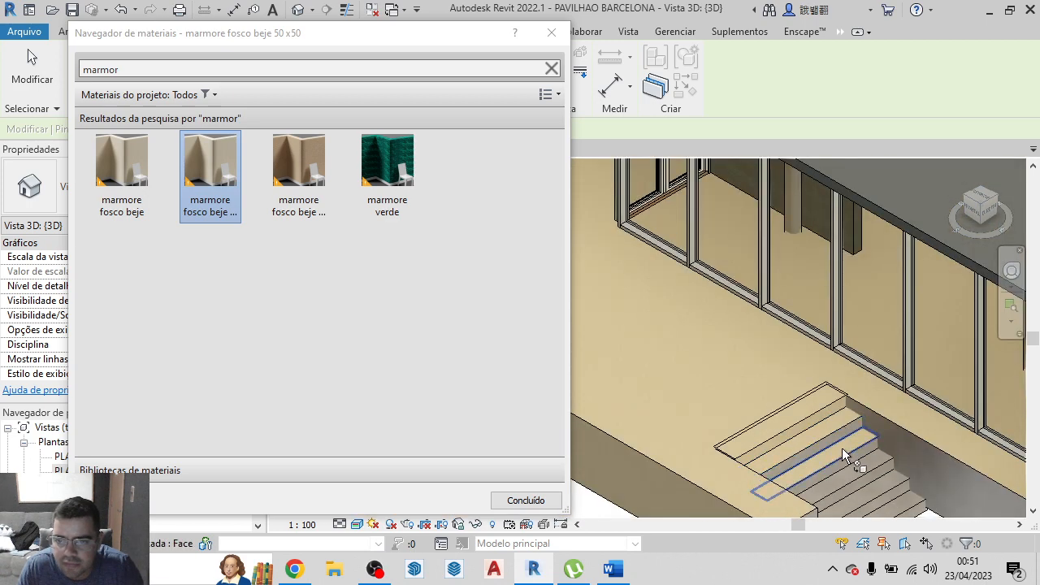
left_click(863, 472)
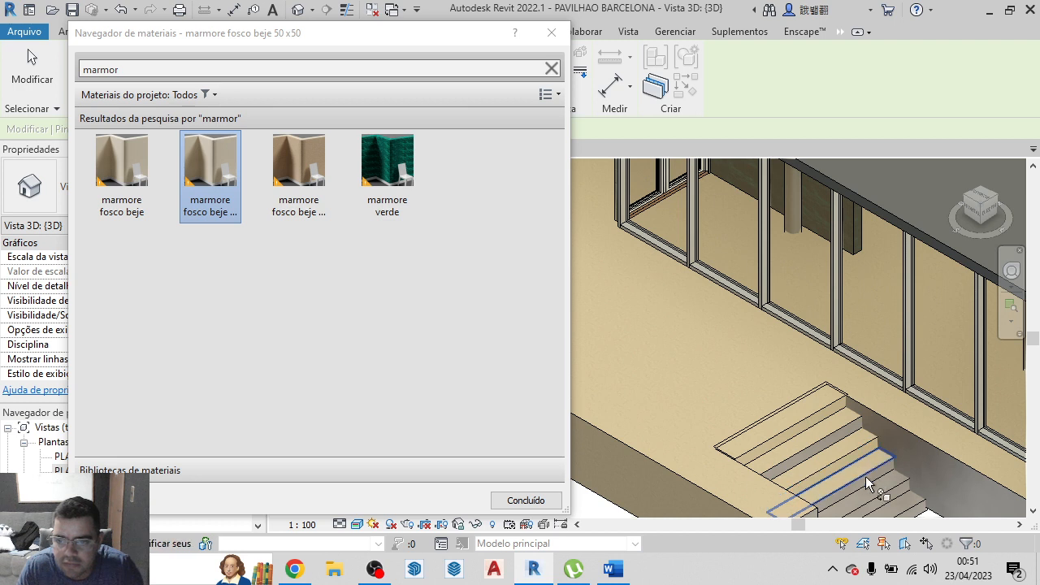
left_click(867, 481)
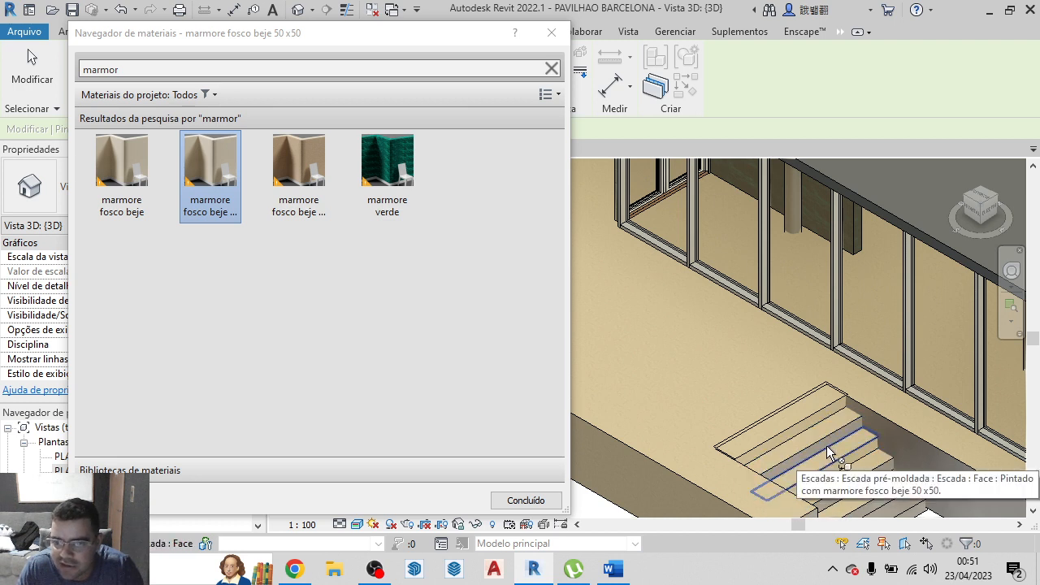
Paint the stairs' remaining risers and lowest treads with marmore fosco beje 50 x50
scroll(824, 444, "up", 5)
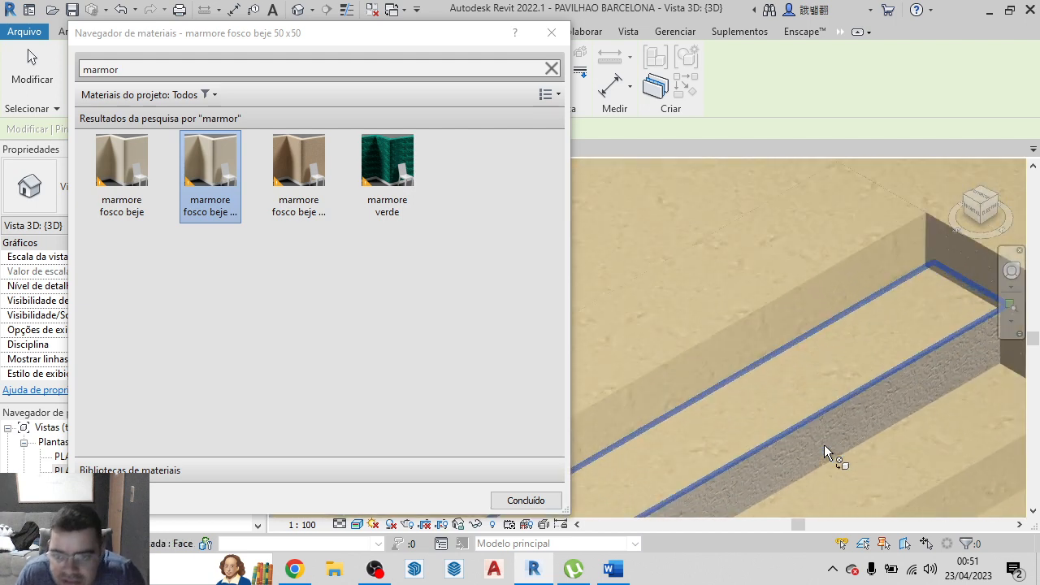
left_click(835, 441)
scroll(737, 386, "down", 6)
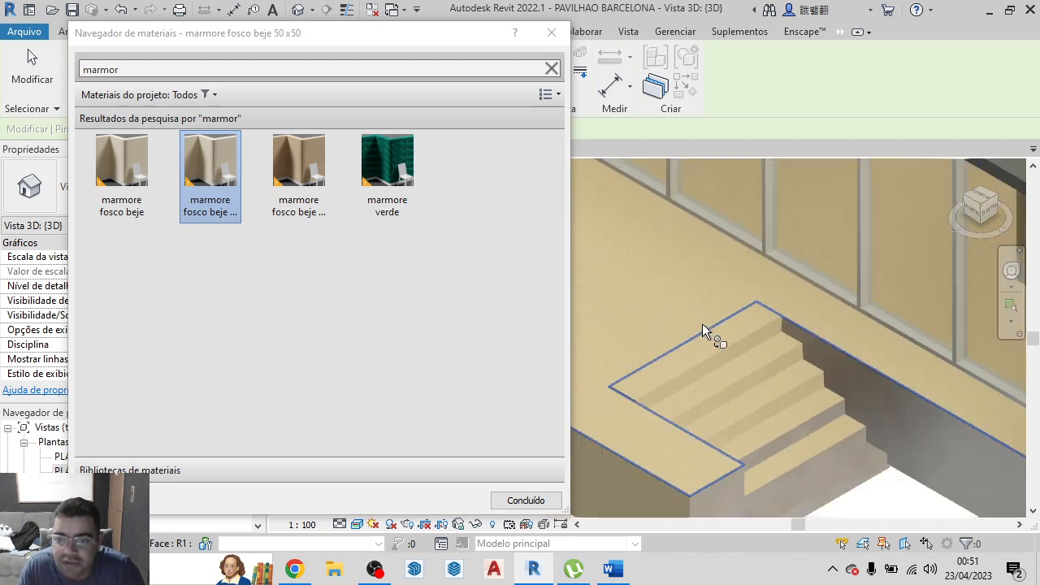
scroll(755, 402, "up", 4)
scroll(755, 402, "up", 1)
left_click(759, 410)
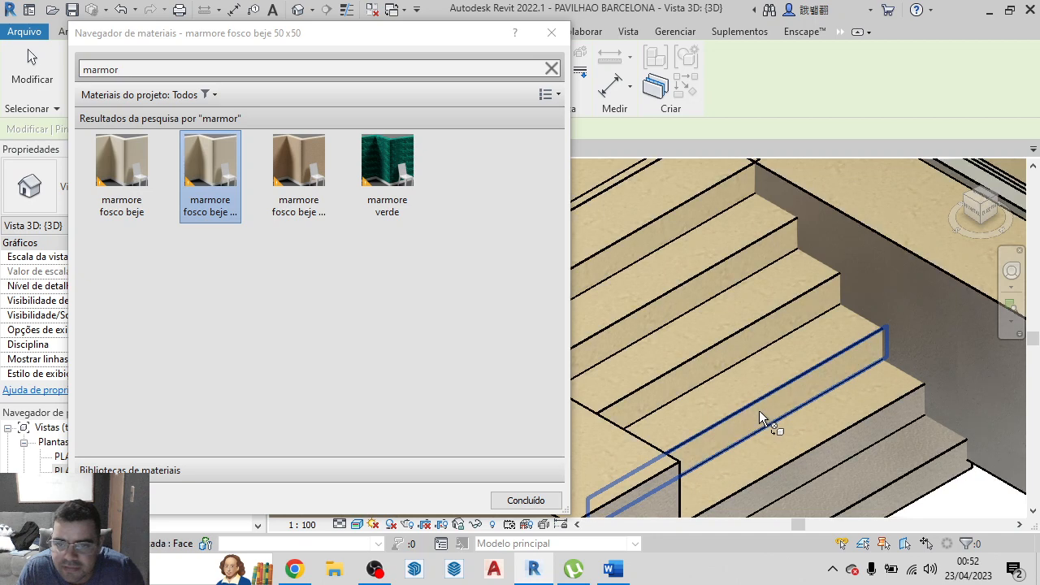
left_click(821, 458)
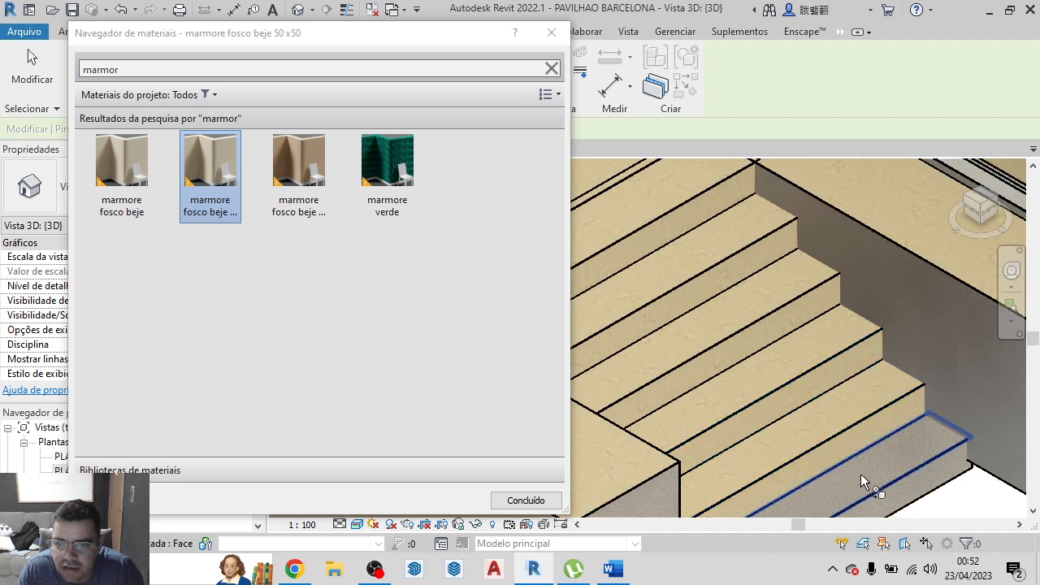
left_click(866, 475)
scroll(967, 359, "down", 5)
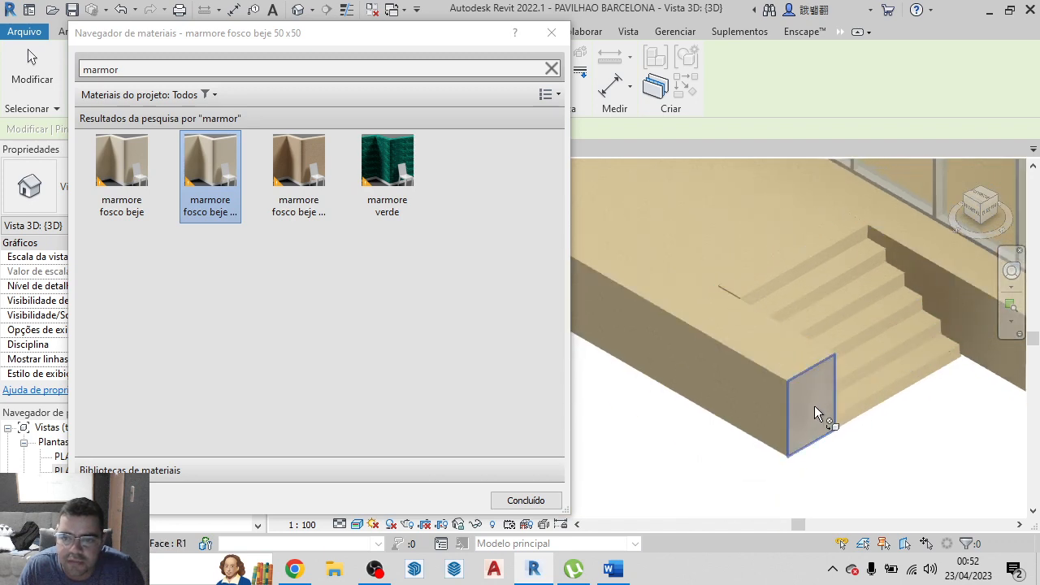
Paint the podium's end face beside the stairs and the base faces below the green marble wall with marmore fosco beje 50 x50
left_click(815, 405)
scroll(650, 332, "down", 4)
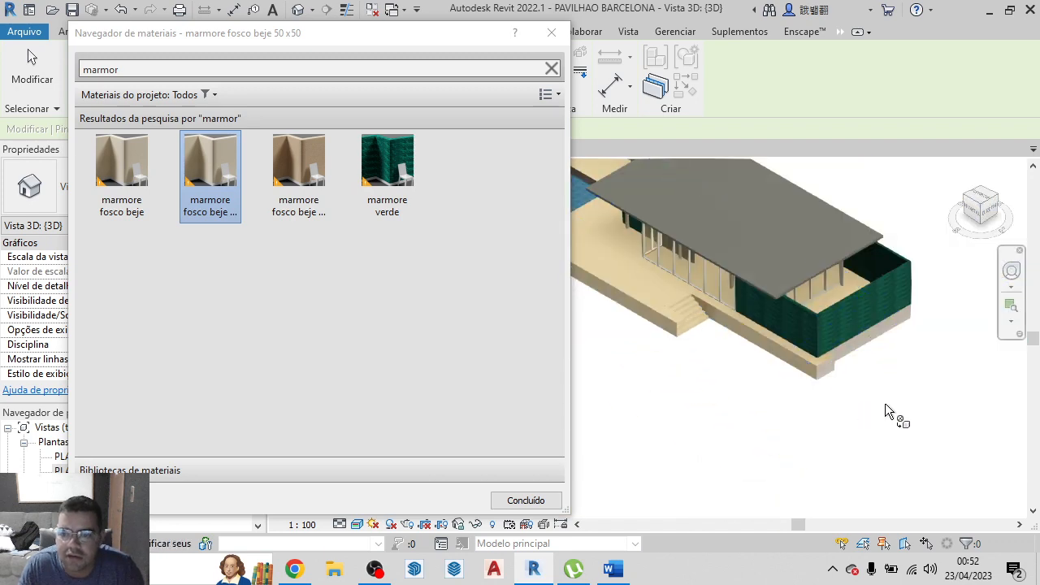
scroll(827, 353, "up", 6)
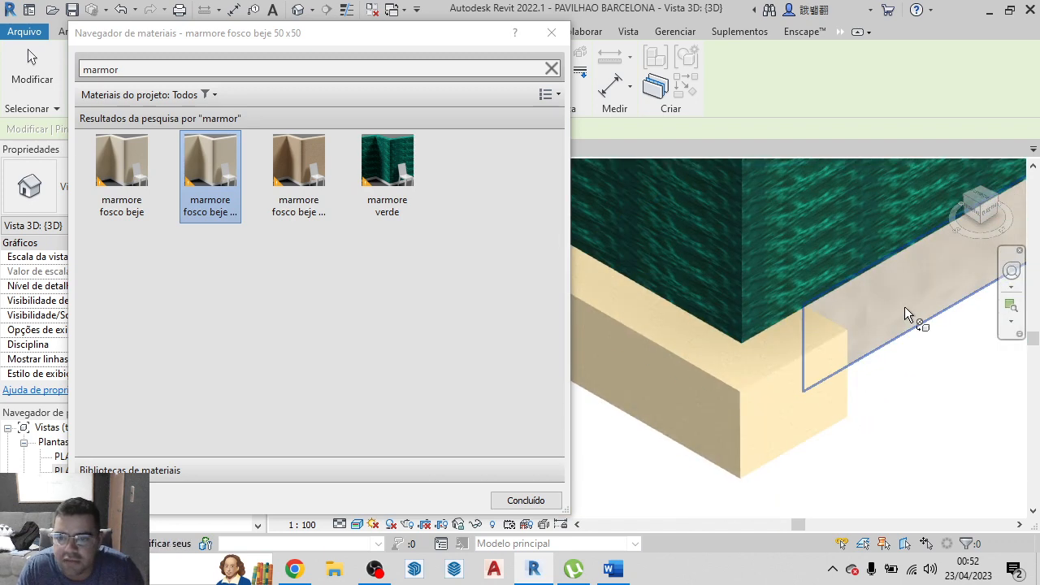
scroll(905, 306, "down", 7)
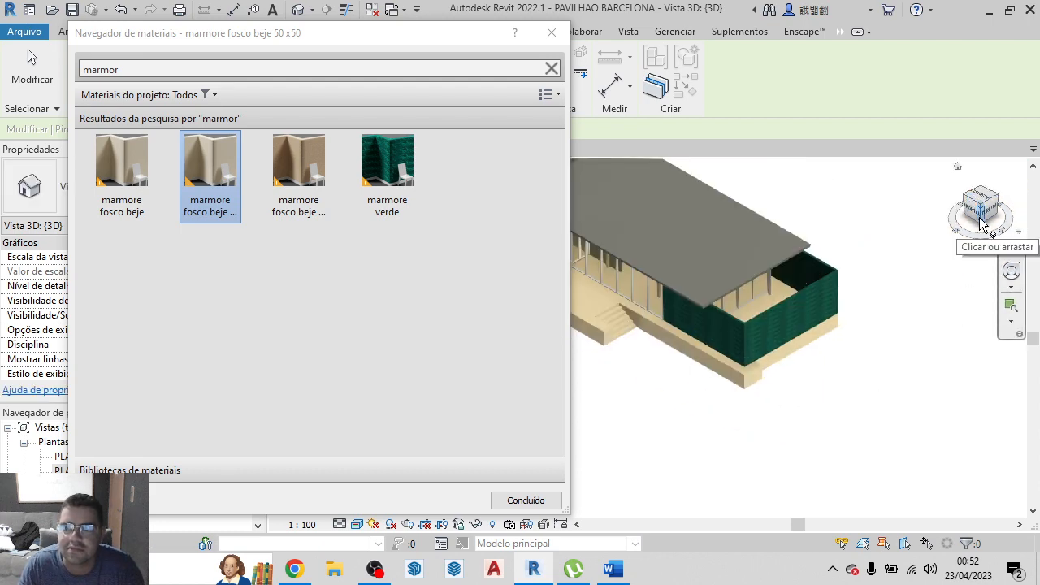
Paint the rear base face below the green marble wall and the adjoining projecting ledge's long face with marmore fosco beje 50 x50
left_click_drag(978, 212, 990, 232)
scroll(989, 228, "down", 2)
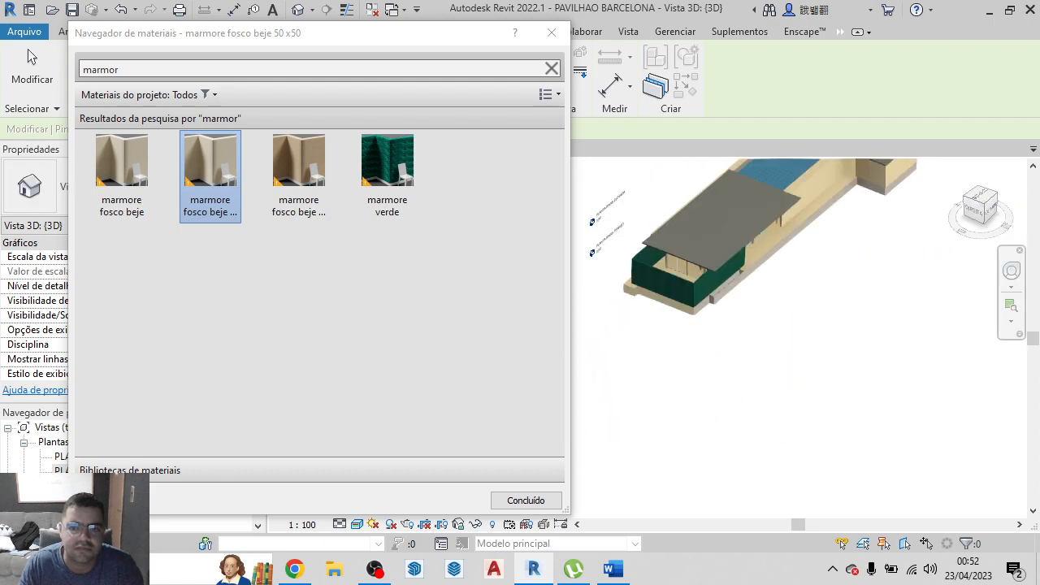
scroll(655, 311, "up", 5)
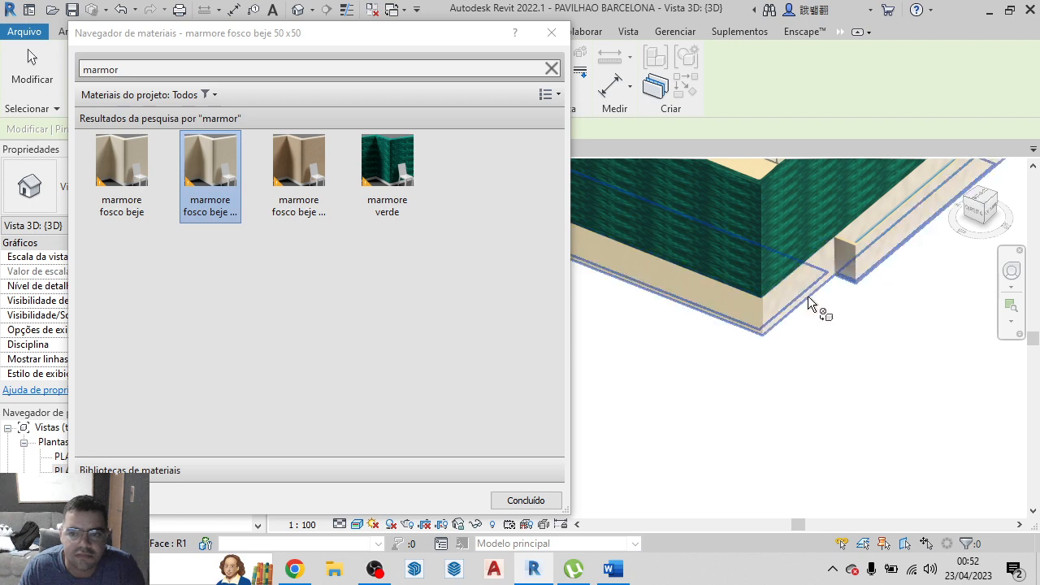
left_click(795, 290)
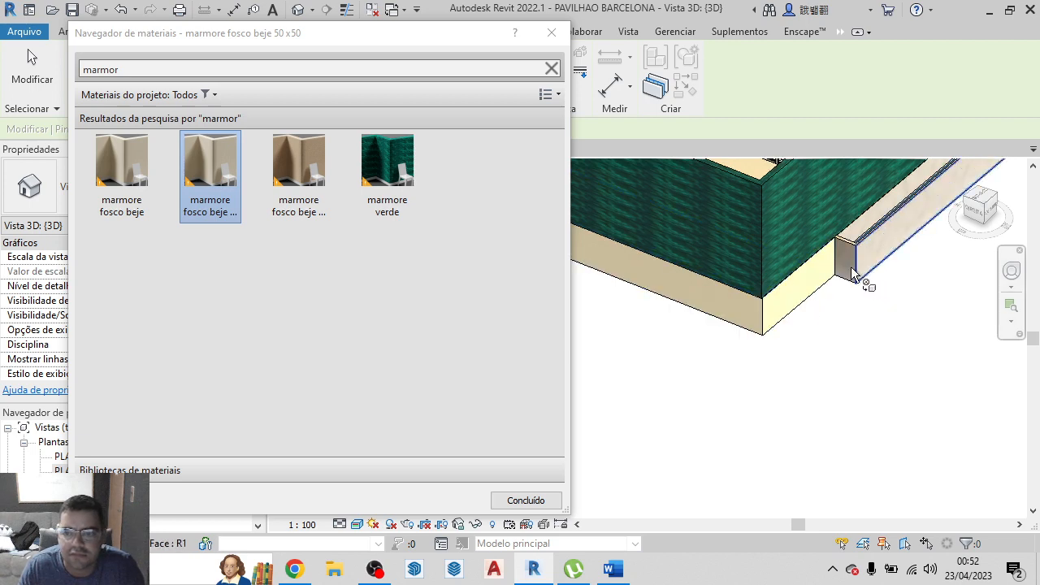
left_click(881, 245)
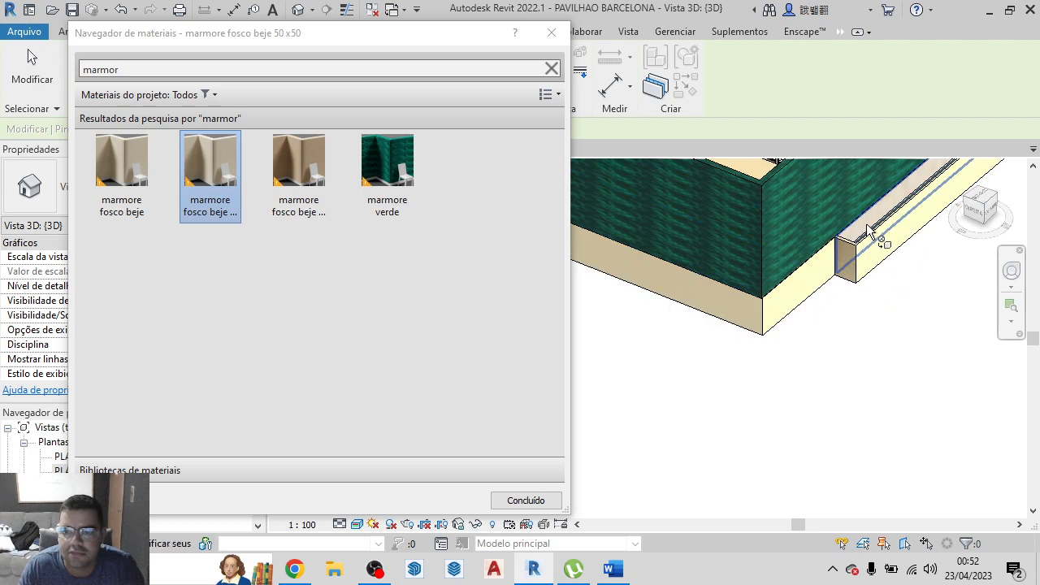
Paint the podium's rear base faces at the corner below the smaller roofed building with marmore fosco beje 50 x50
scroll(725, 329, "down", 5)
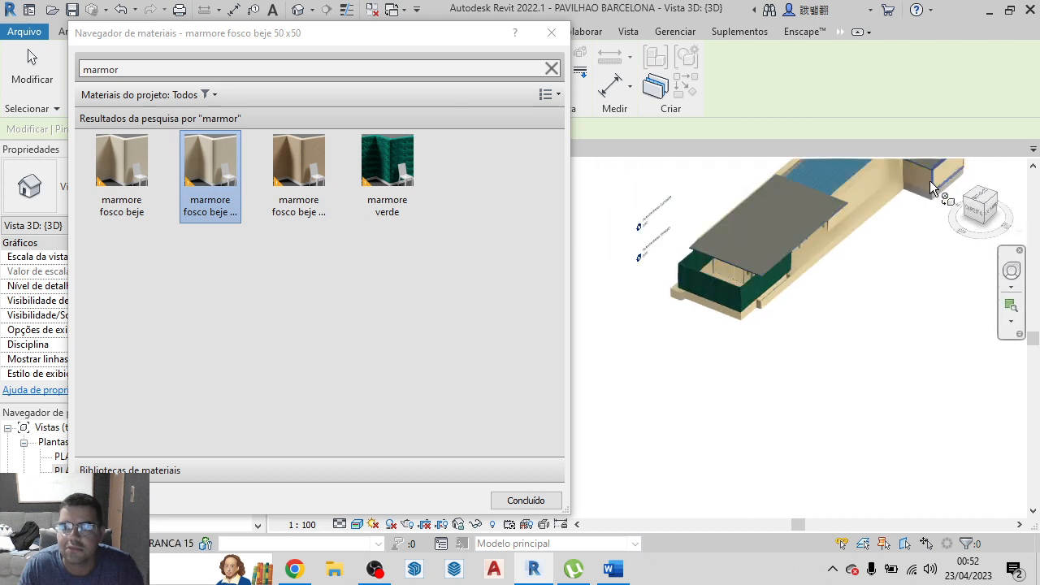
scroll(923, 198, "up", 2)
scroll(919, 195, "up", 3)
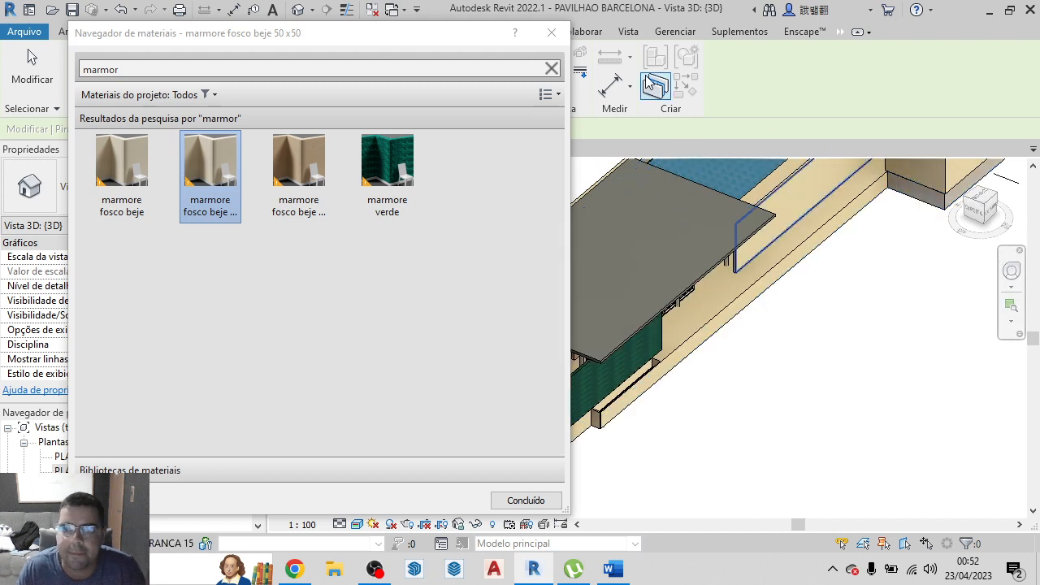
scroll(861, 358, "down", 4)
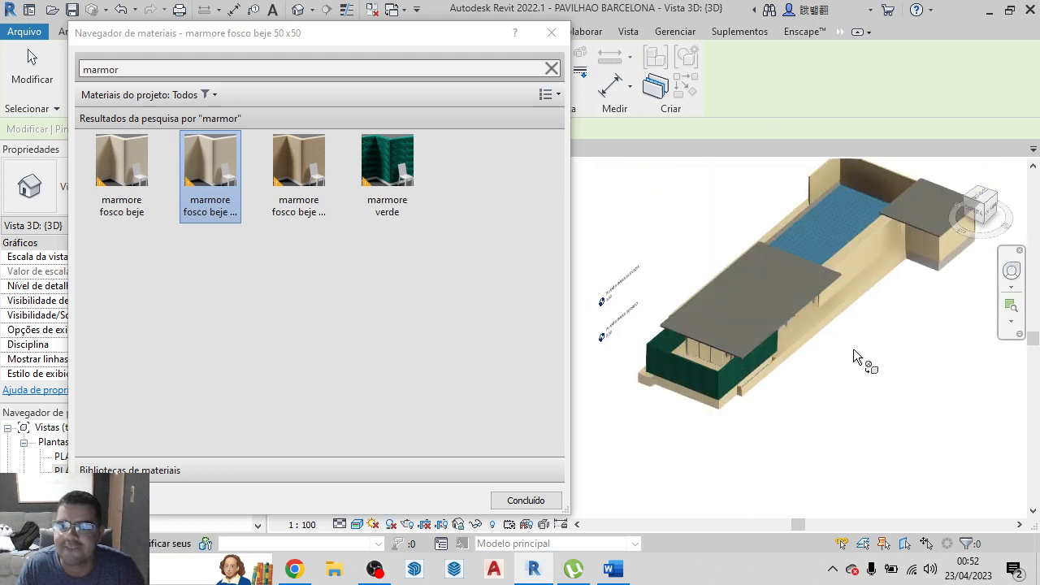
scroll(947, 302, "up", 6)
scroll(880, 306, "up", 6)
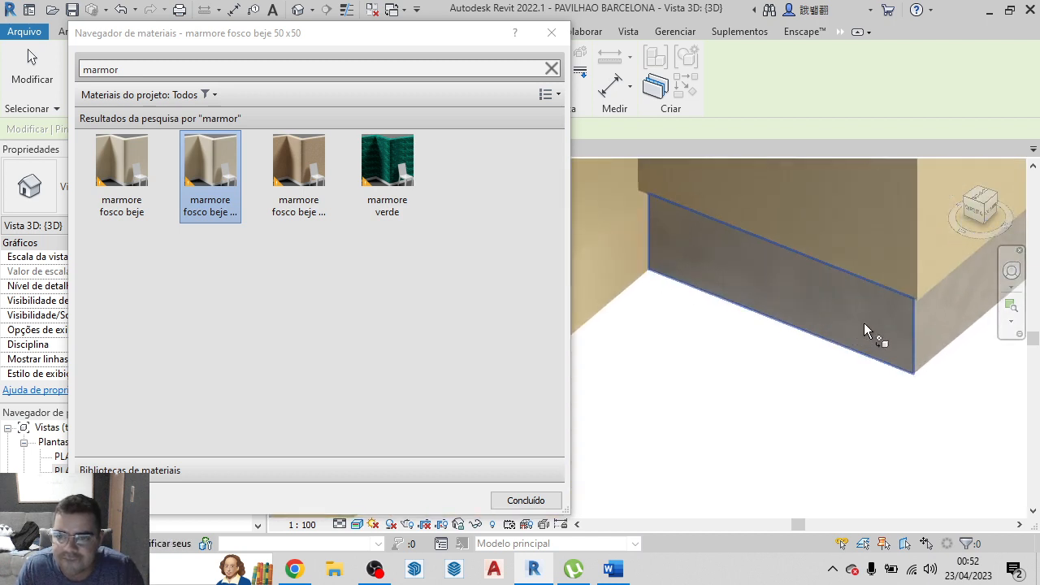
scroll(942, 325, "down", 5)
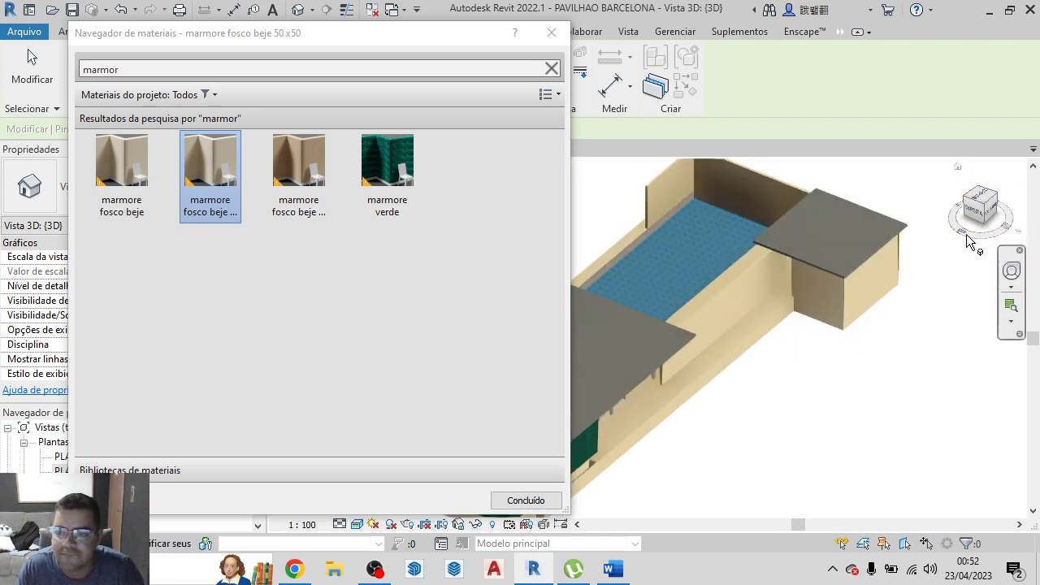
Paint the podium's base faces on the left elevation with marmore fosco beje 50 x50 and finish painting
left_click_drag(1000, 213, 718, 511)
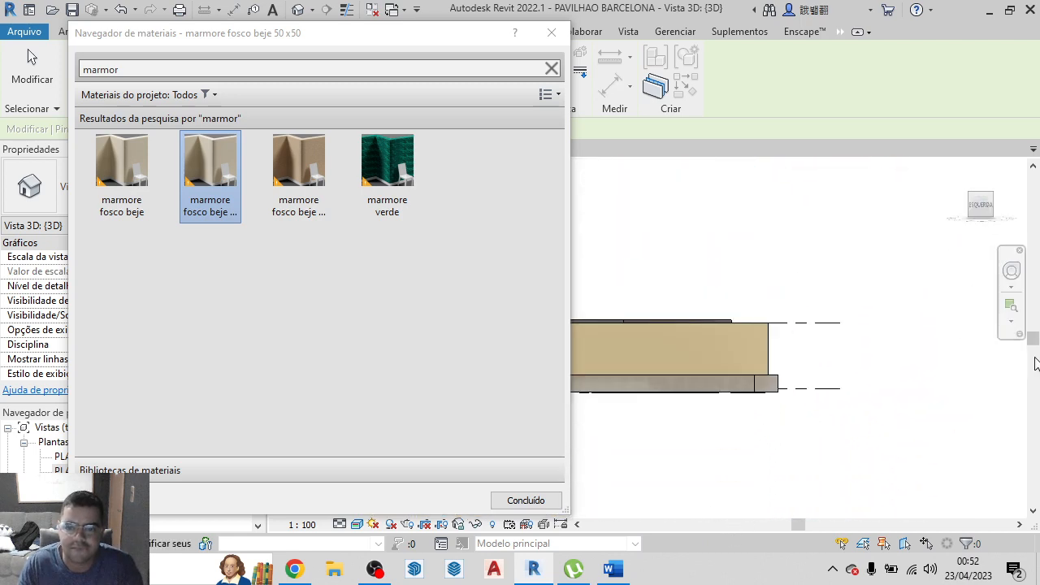
scroll(917, 419, "down", 2)
scroll(789, 383, "up", 3)
scroll(780, 398, "up", 2)
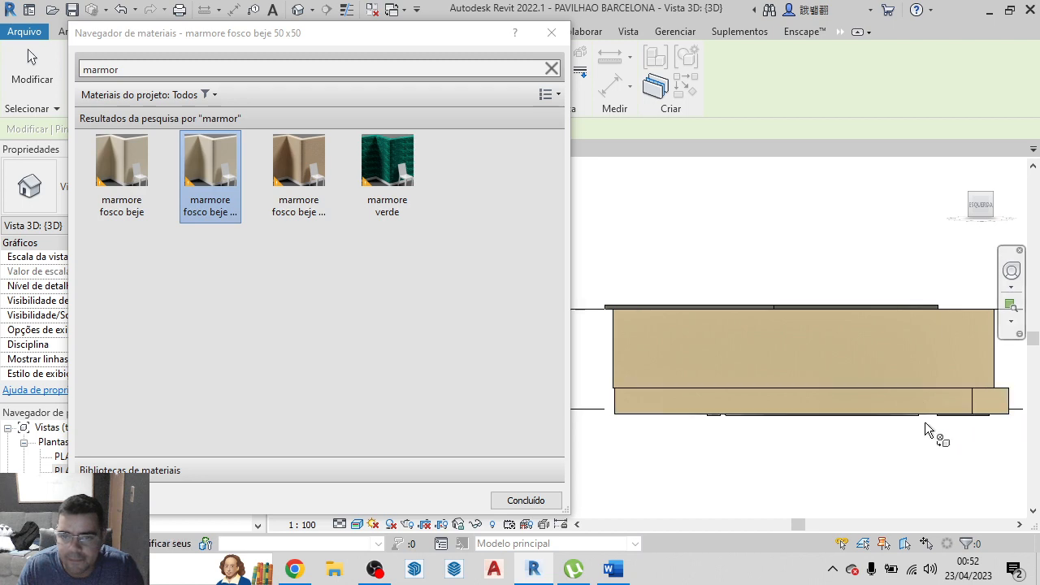
scroll(828, 417, "down", 2)
left_click_drag(993, 209, 857, 288)
scroll(957, 166, "down", 2)
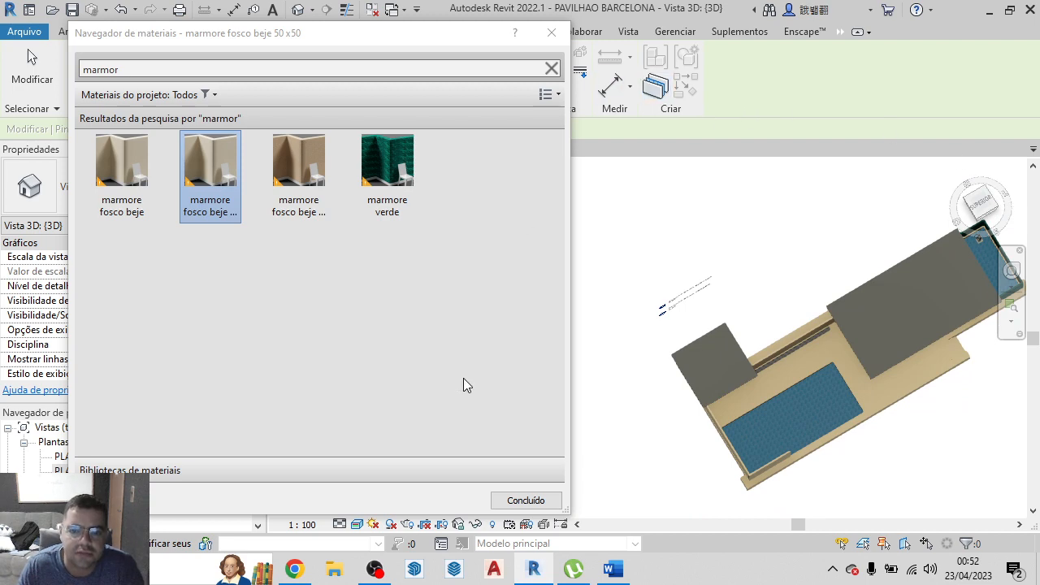
left_click(523, 500)
Examine the painted model from several angles, checking the beige floor and stairs, the long wall and the green marble walls up close
scroll(432, 268, "down", 7)
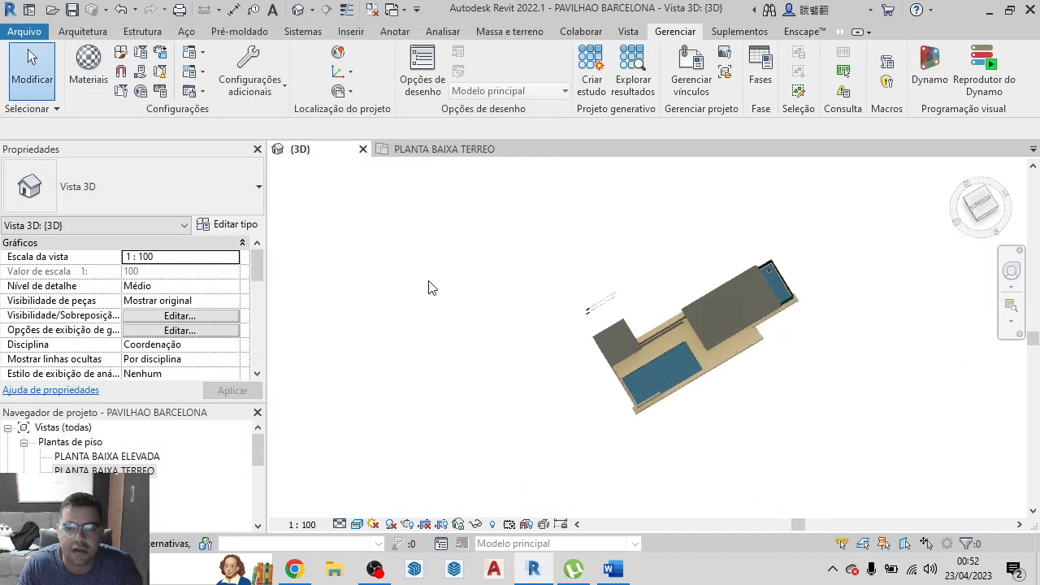
scroll(600, 342, "up", 6)
left_click(958, 166)
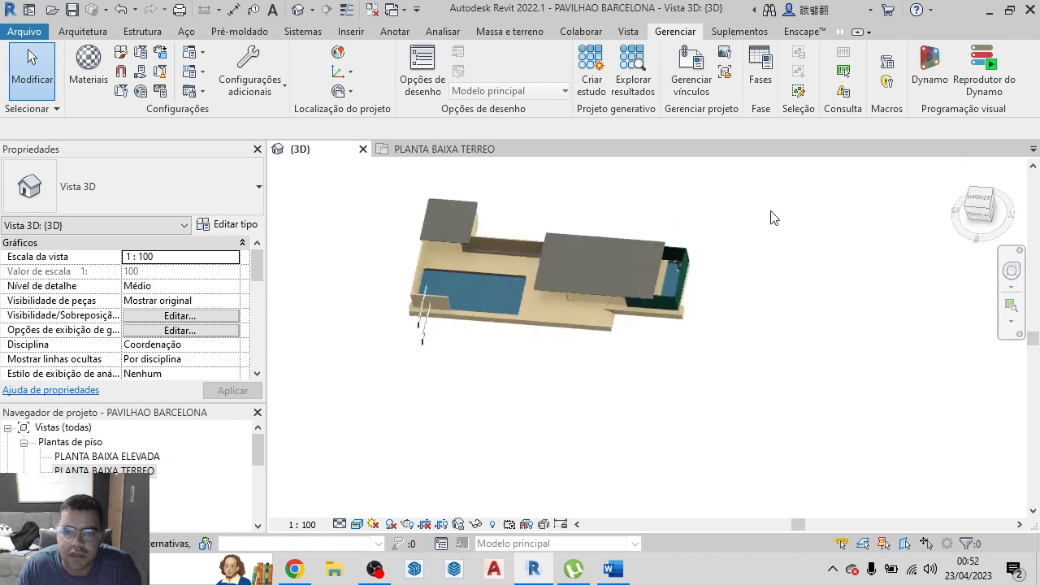
scroll(588, 370, "up", 4)
scroll(585, 364, "up", 8)
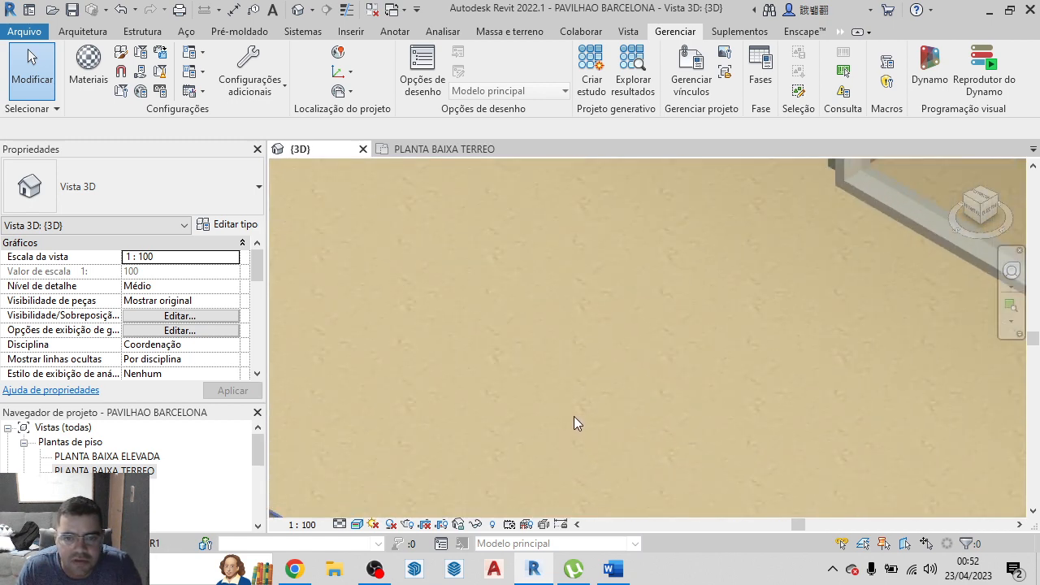
scroll(574, 416, "down", 5)
scroll(574, 416, "down", 8)
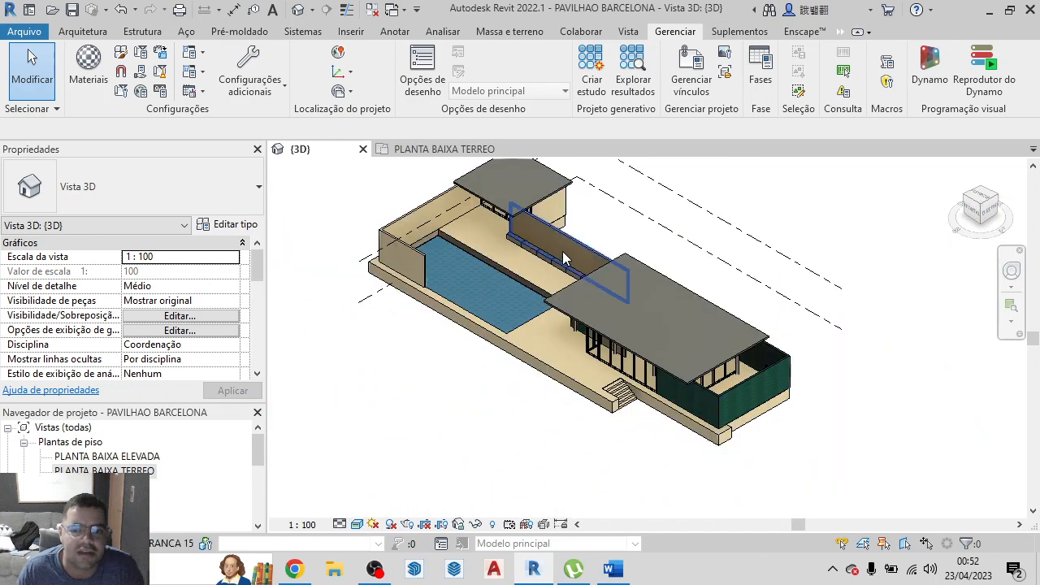
scroll(580, 248, "up", 7)
scroll(680, 278, "down", 7)
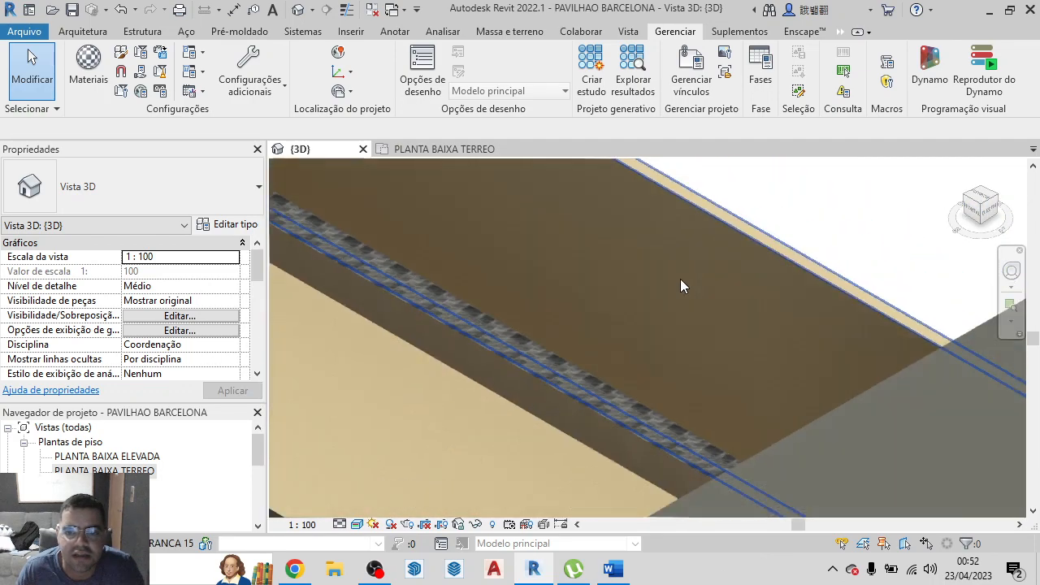
scroll(841, 456, "up", 8)
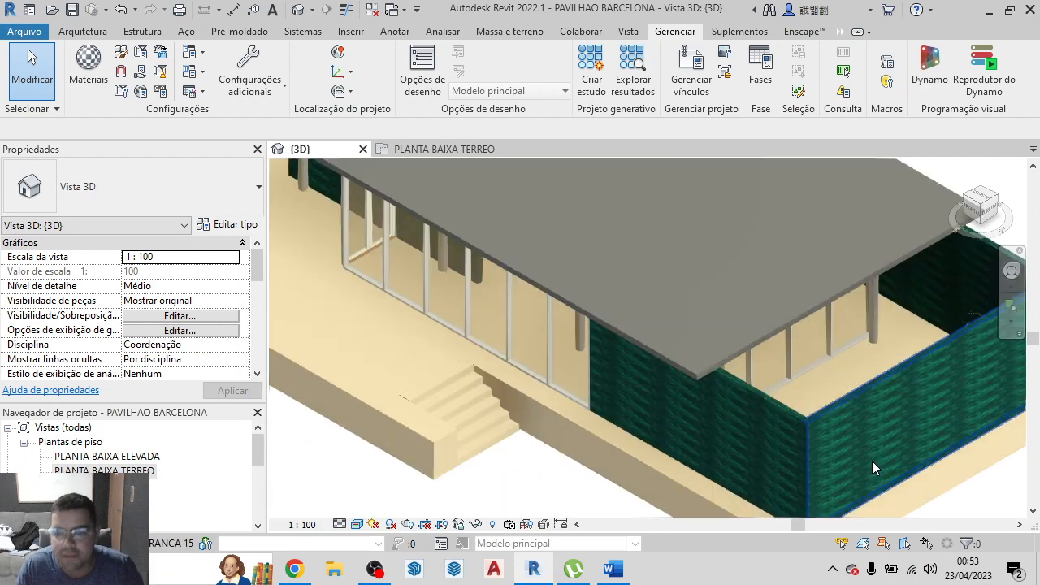
scroll(786, 338, "up", 2)
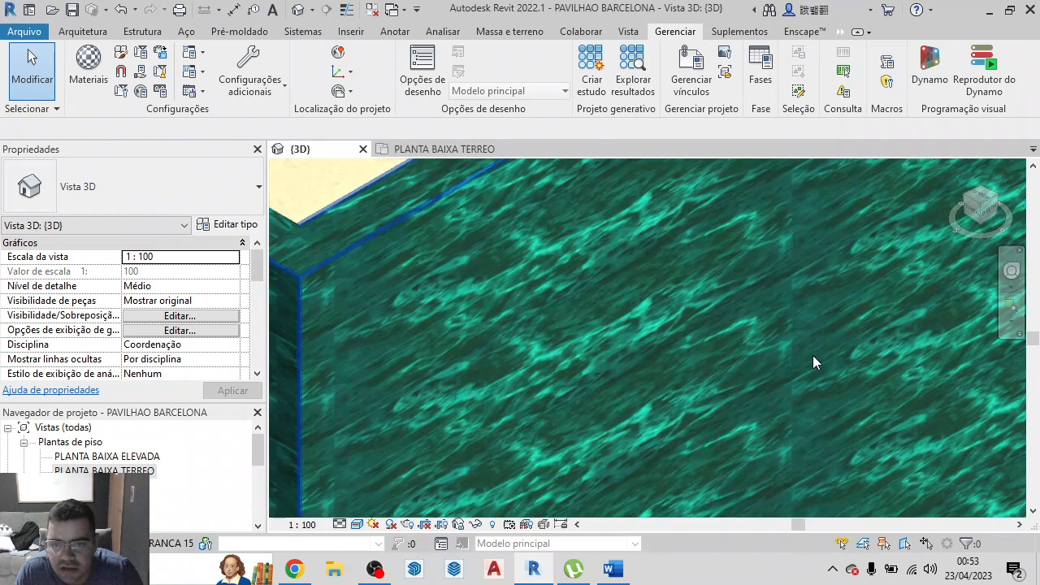
scroll(827, 368, "down", 3)
scroll(824, 369, "down", 8)
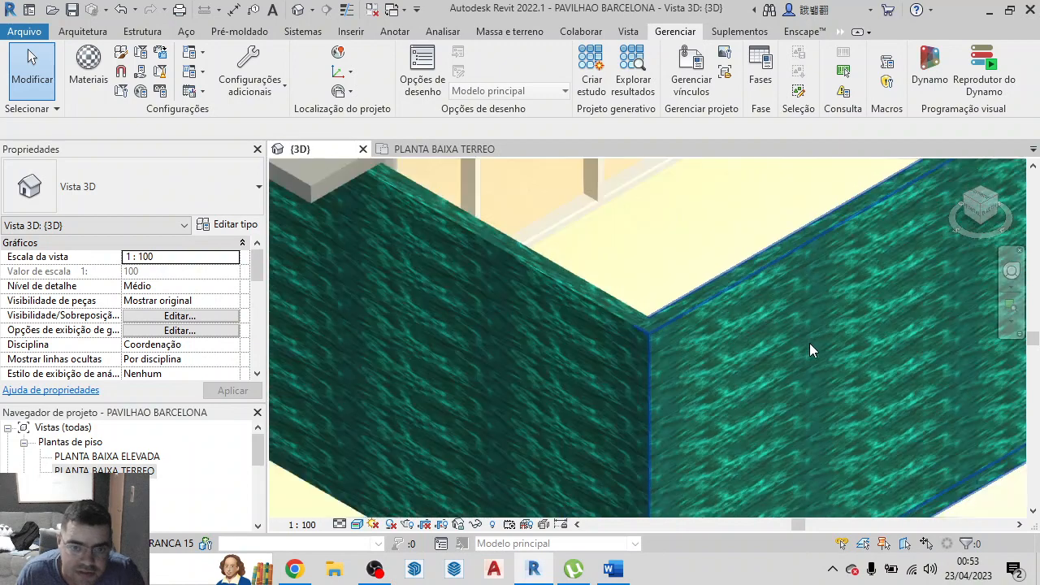
scroll(651, 367, "up", 6)
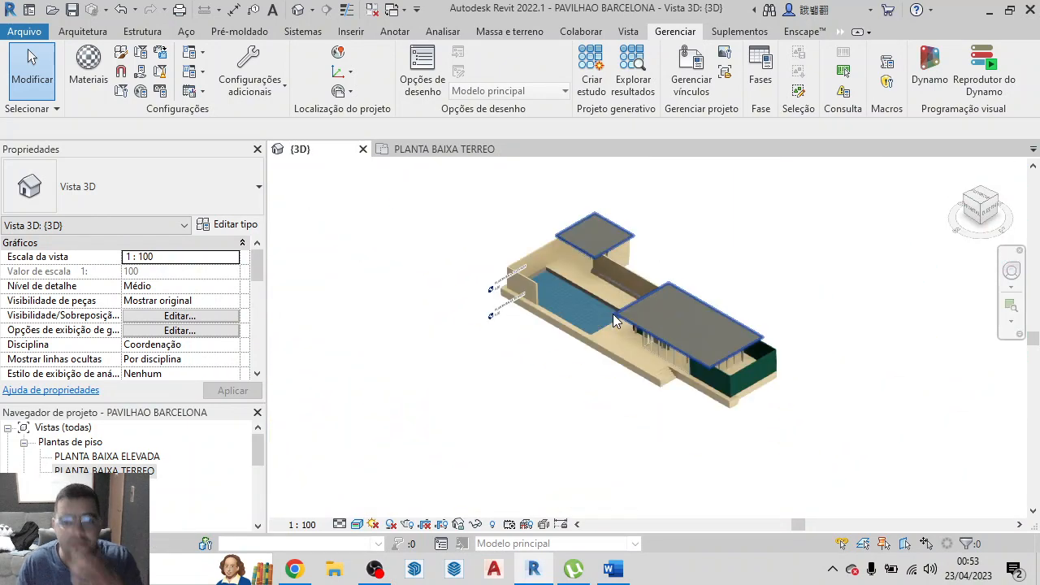
scroll(660, 351, "down", 2)
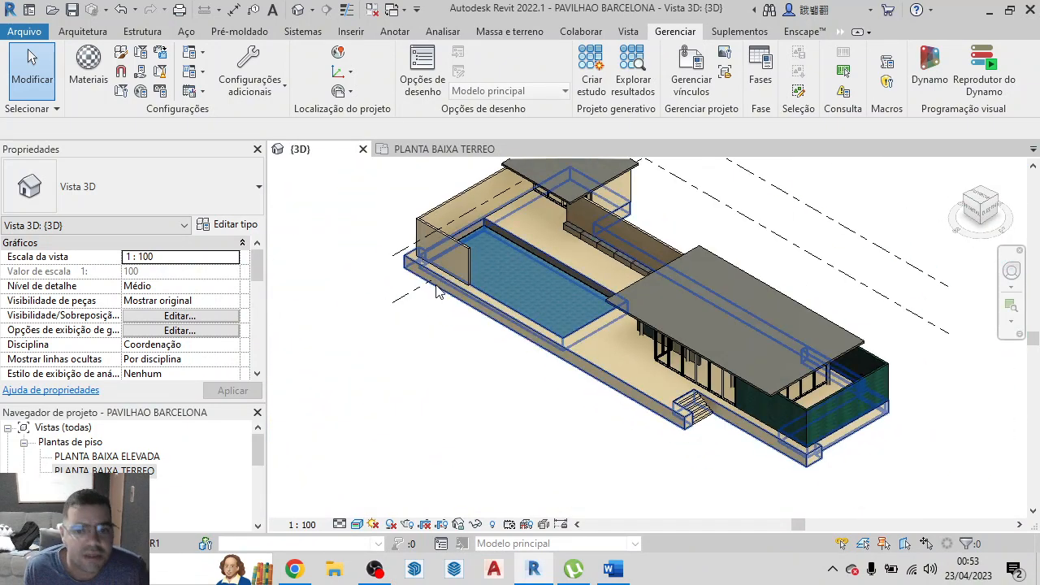
scroll(447, 367, "down", 3)
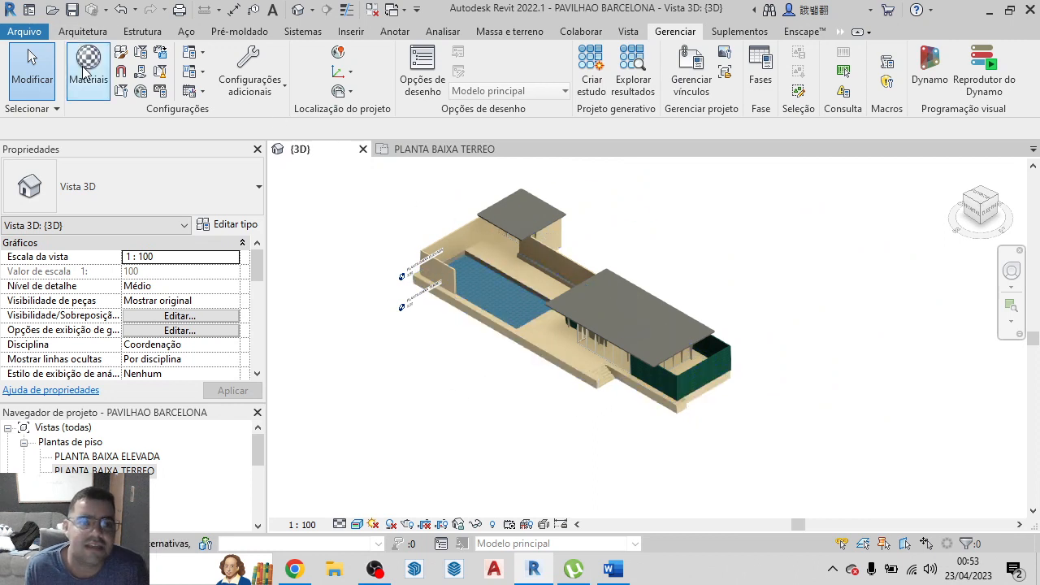
left_click(395, 30)
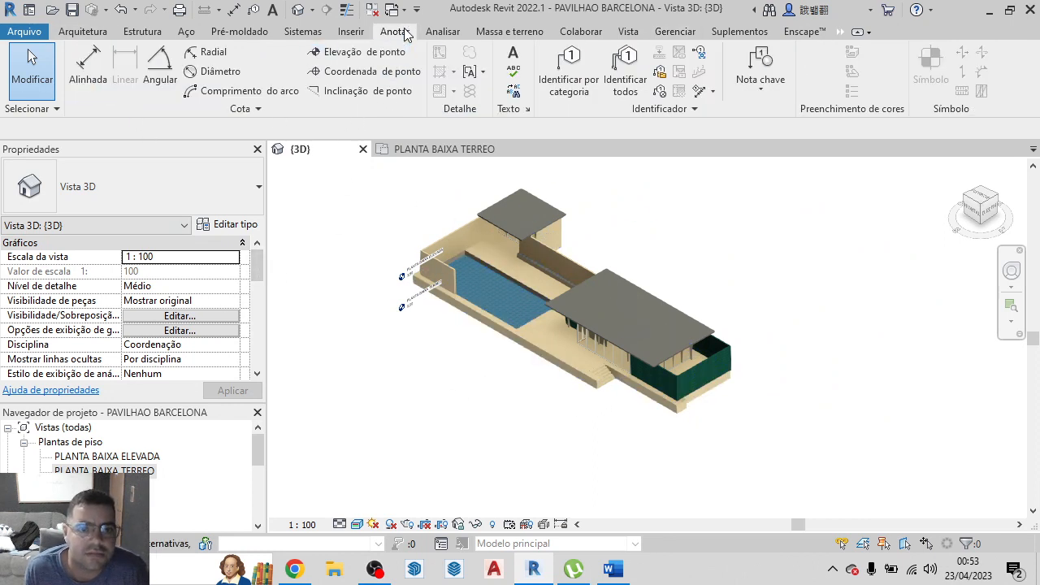
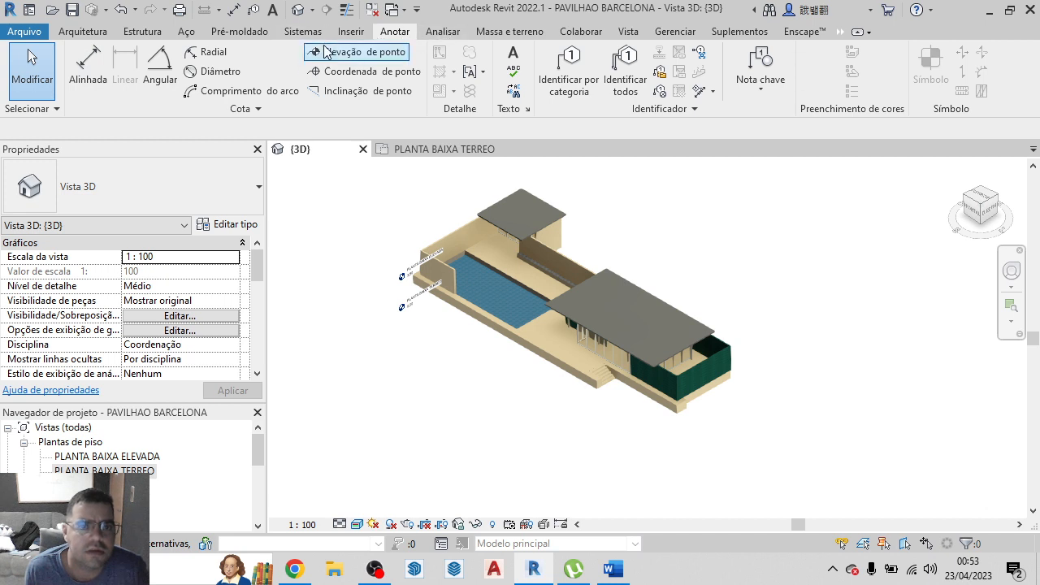
left_click(348, 32)
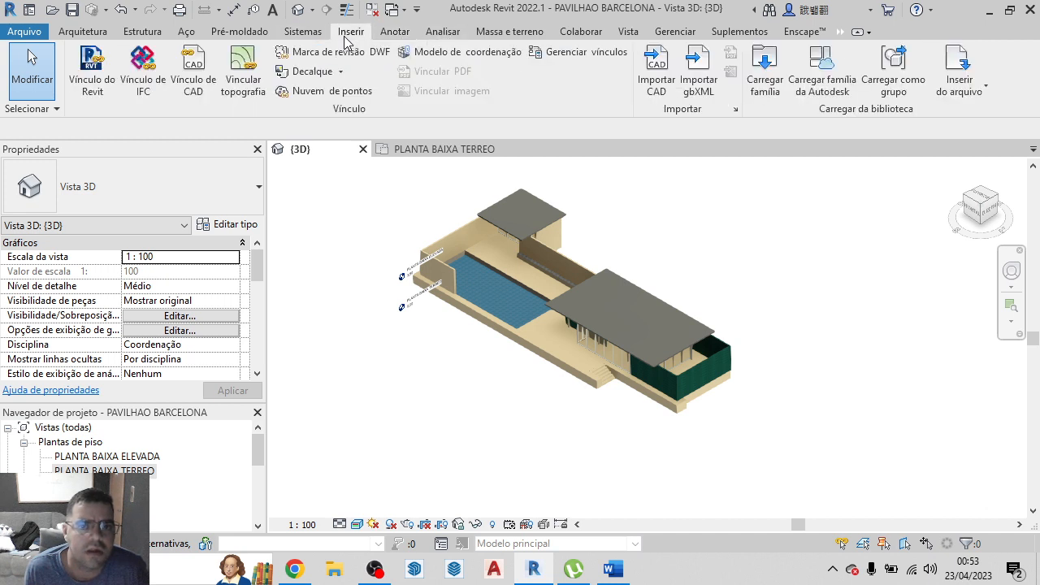
left_click(297, 33)
left_click(241, 33)
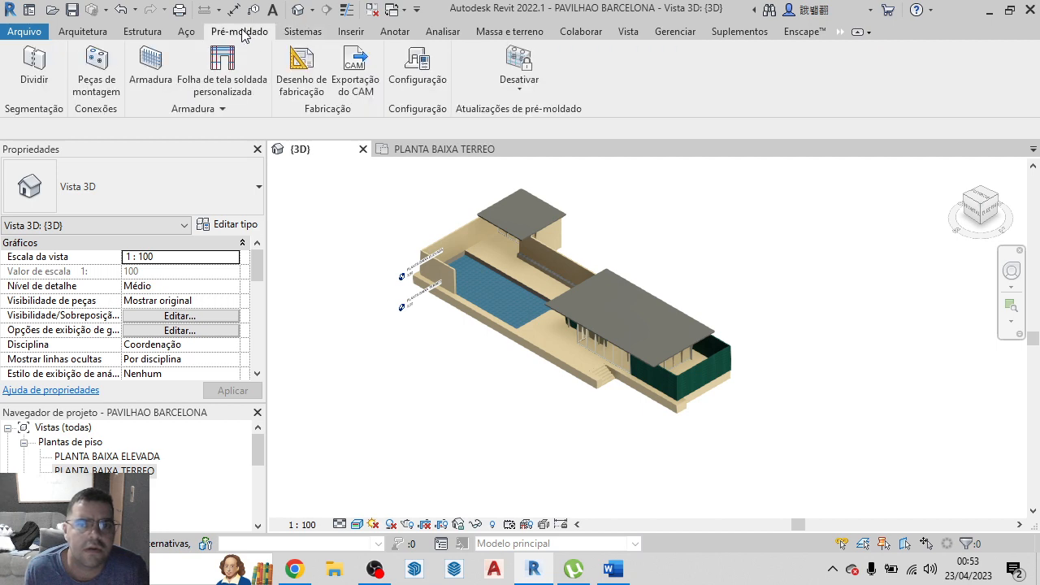
left_click(673, 32)
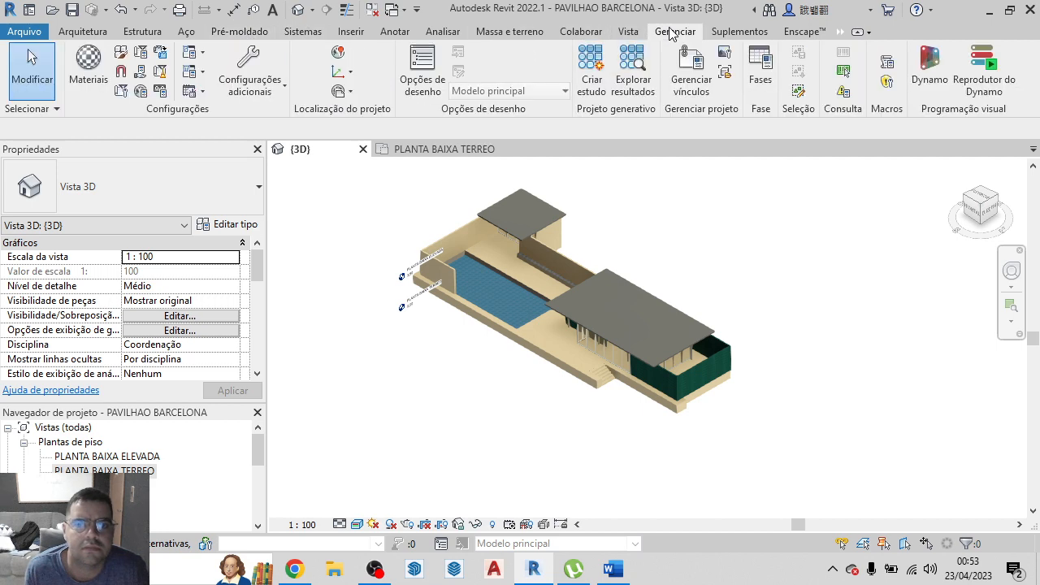
In the PLANTA BAIXA TERREO plan, place a horizontal building section across the whole pavilion, just below the small service building
left_click(641, 34)
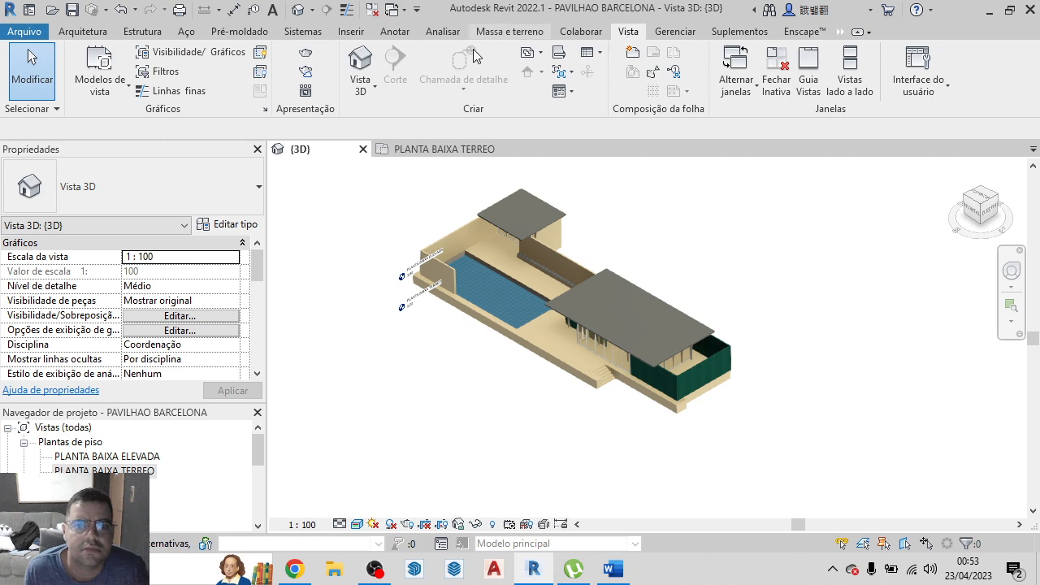
left_click(433, 149)
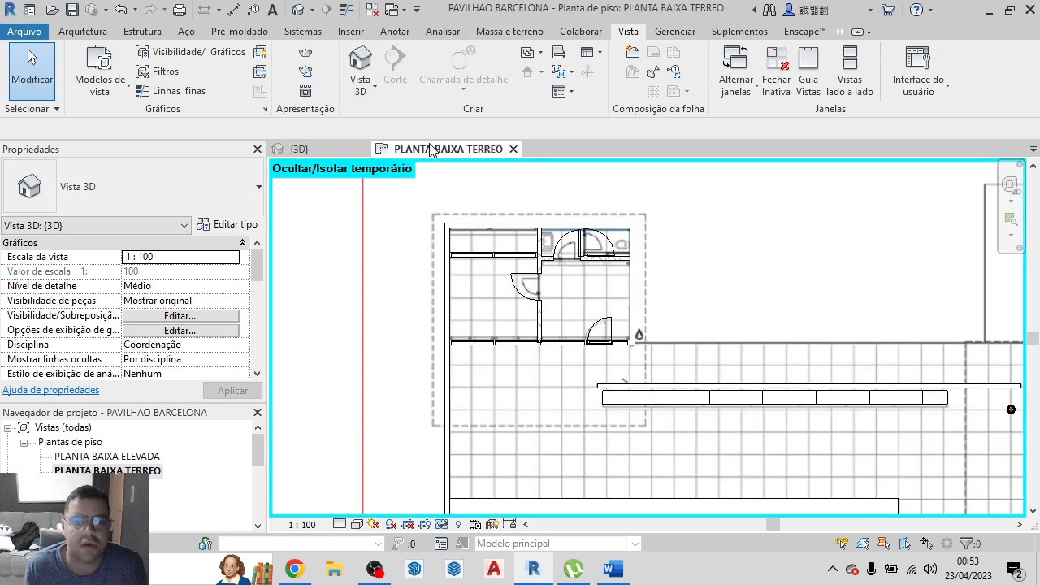
scroll(597, 329, "down", 4)
scroll(598, 329, "down", 3)
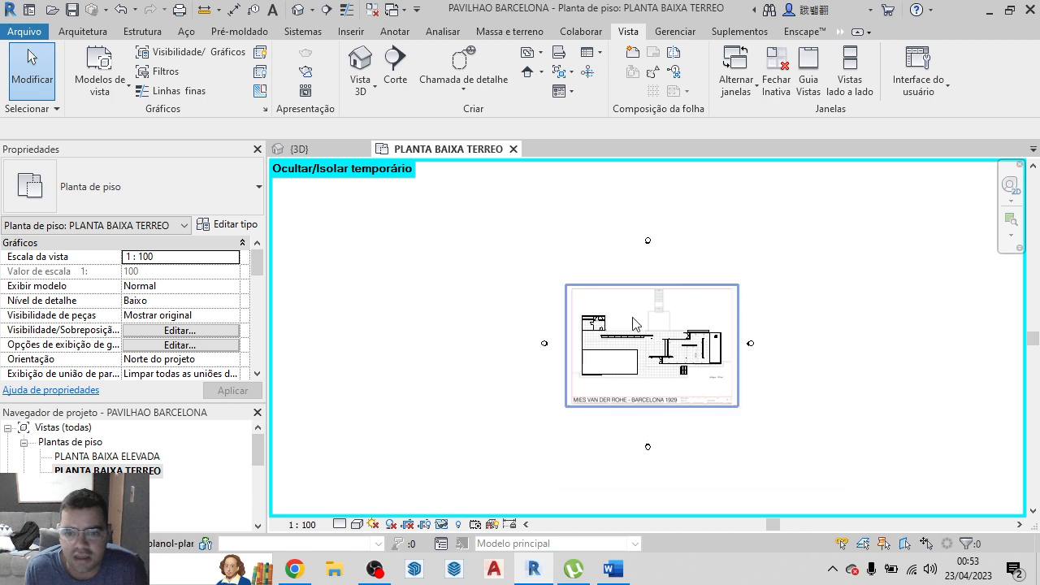
scroll(679, 386, "up", 4)
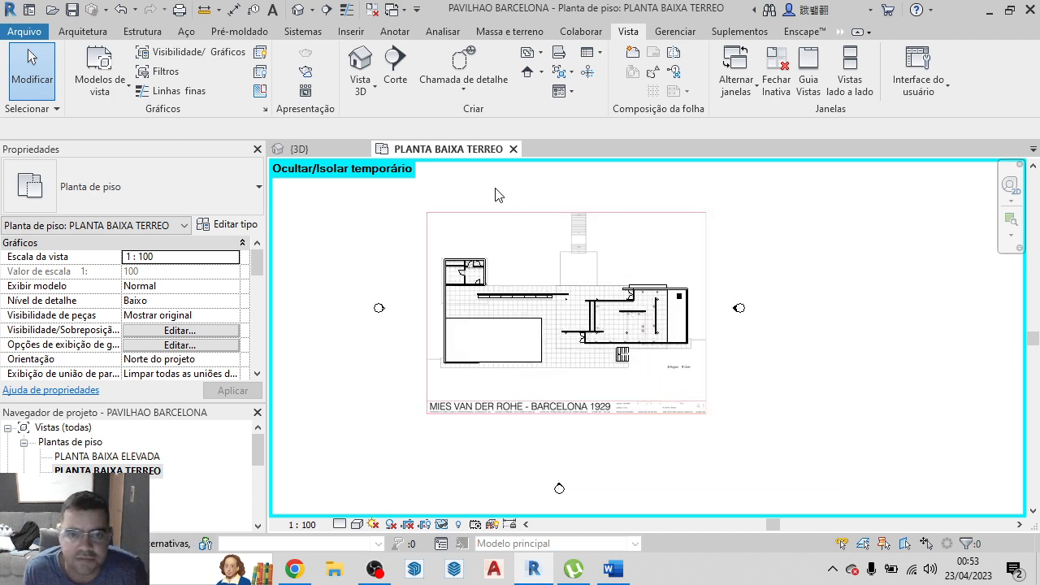
left_click(395, 72)
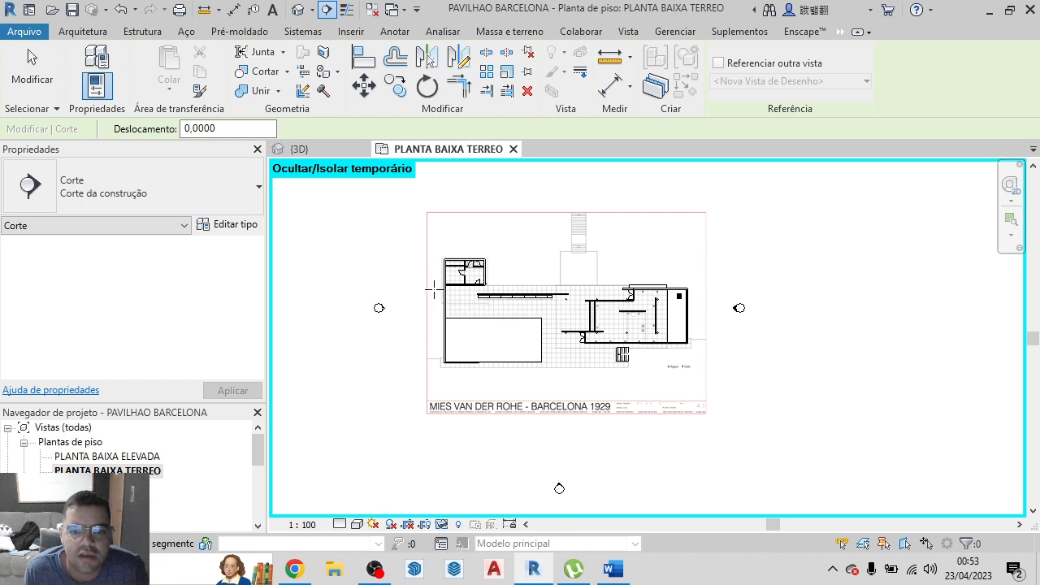
left_click(429, 288)
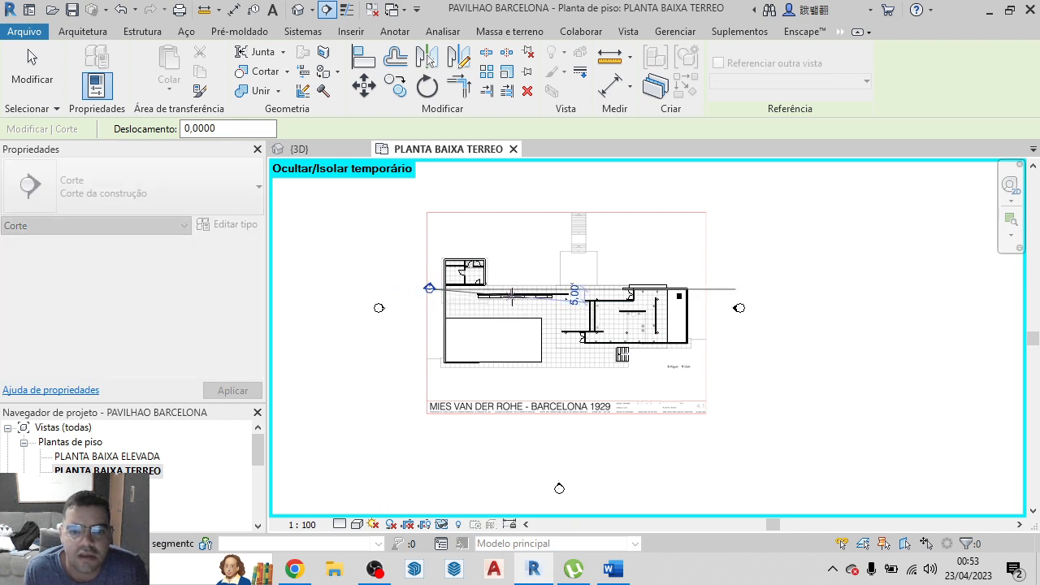
left_click(705, 289)
scroll(573, 289, "up", 3)
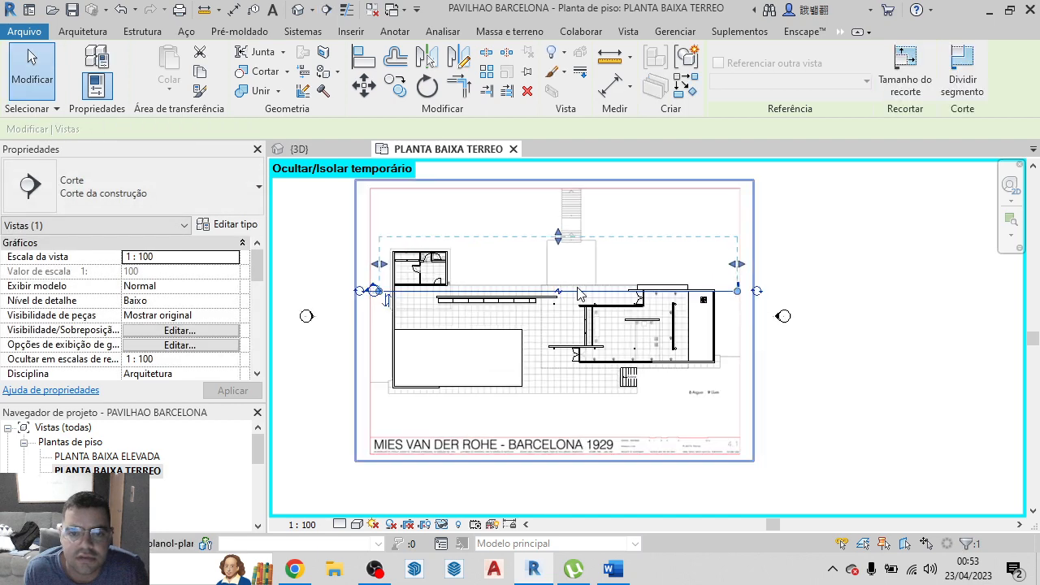
scroll(660, 308, "down", 3)
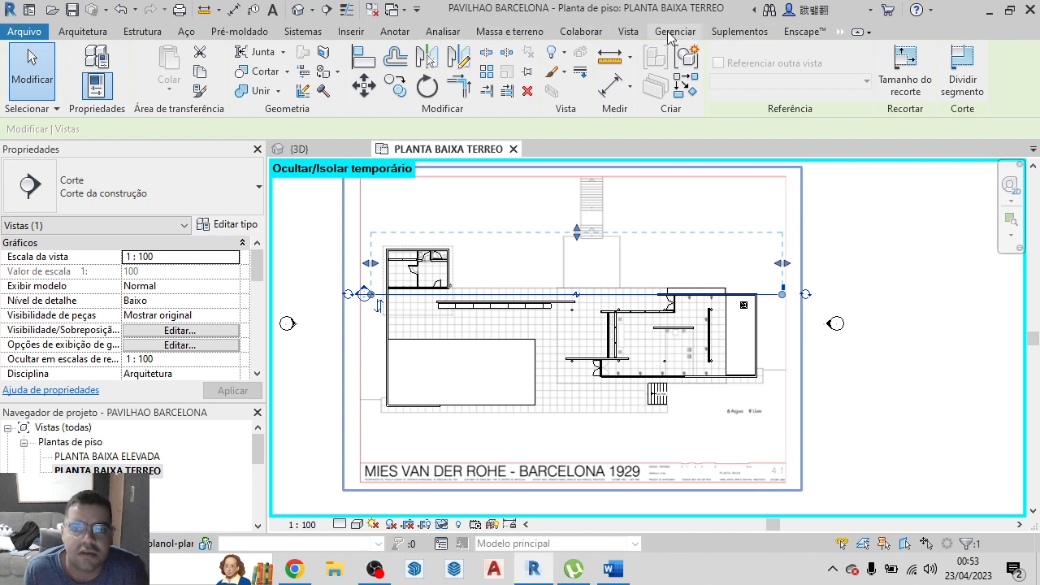
Place a vertical building section across the pavilion, crossing the long bench wall and the large pool
left_click(636, 37)
left_click(395, 69)
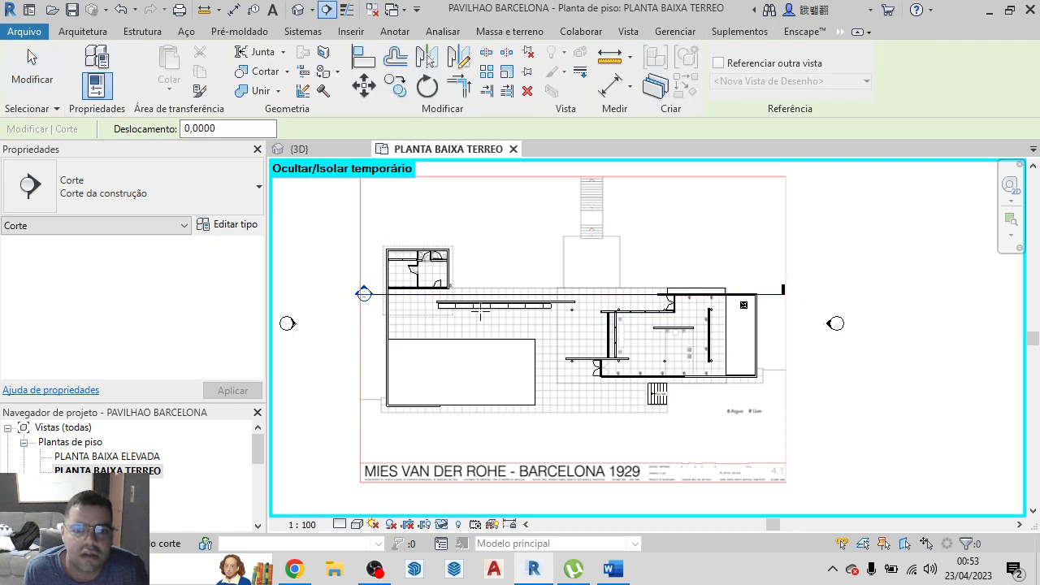
left_click(479, 218)
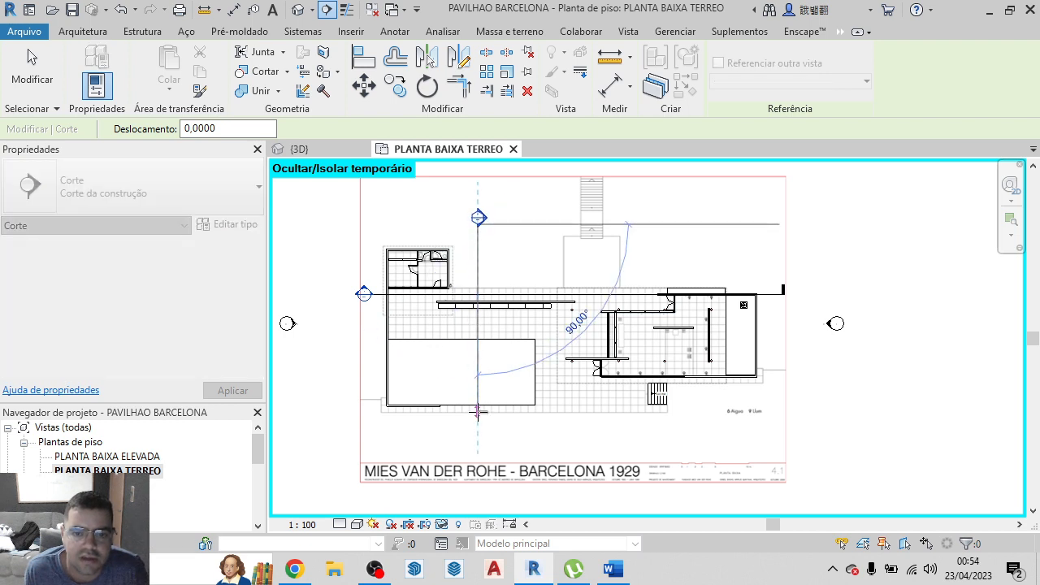
left_click(477, 439)
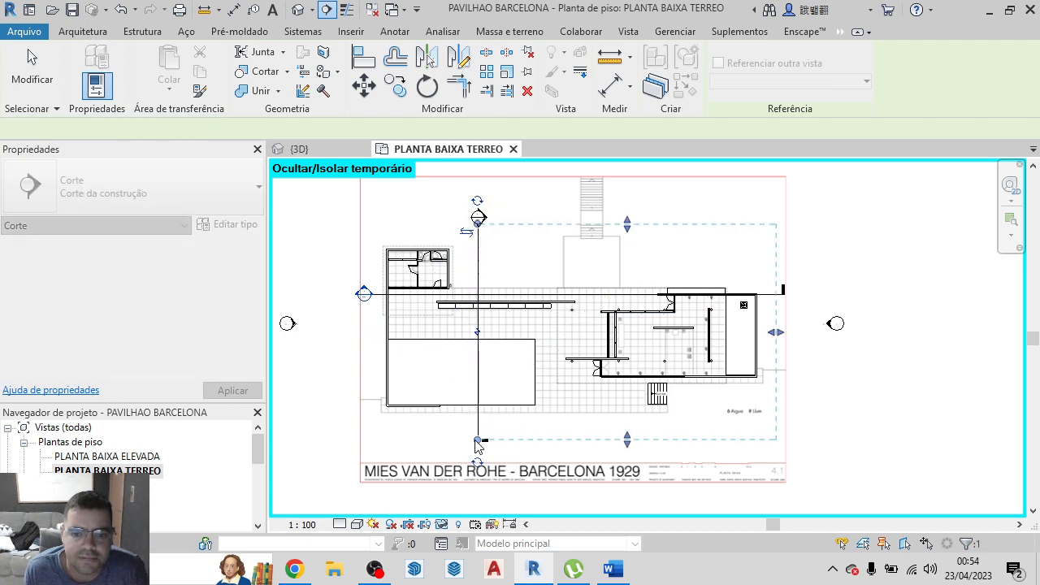
key("Escape")
Enlarge the project browser and review its floor plans, 3D views, elevations and sections
scroll(130, 445, "down", 5)
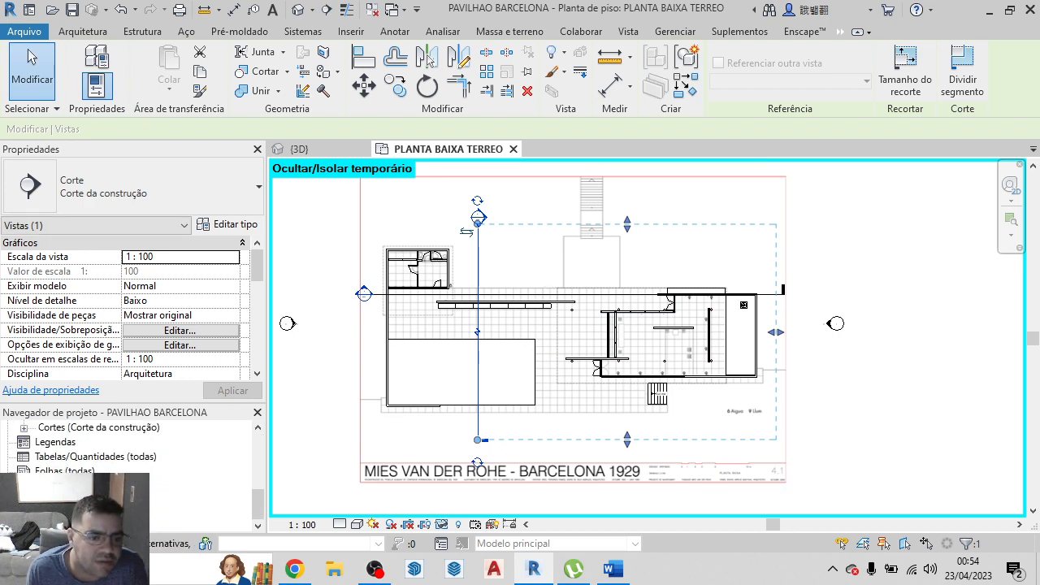
scroll(130, 447, "up", 2)
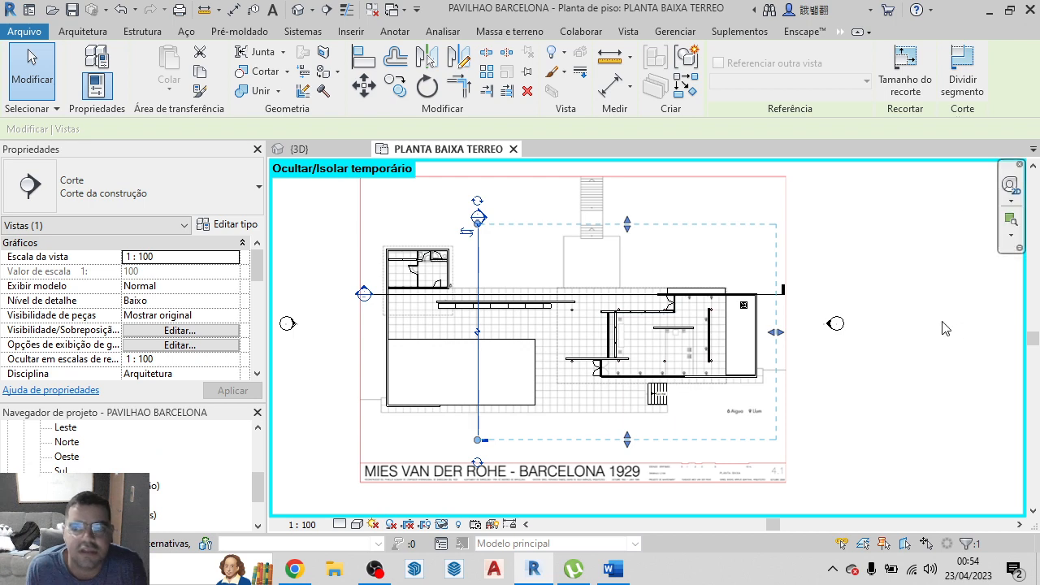
left_click(916, 308)
scroll(914, 305, "down", 2)
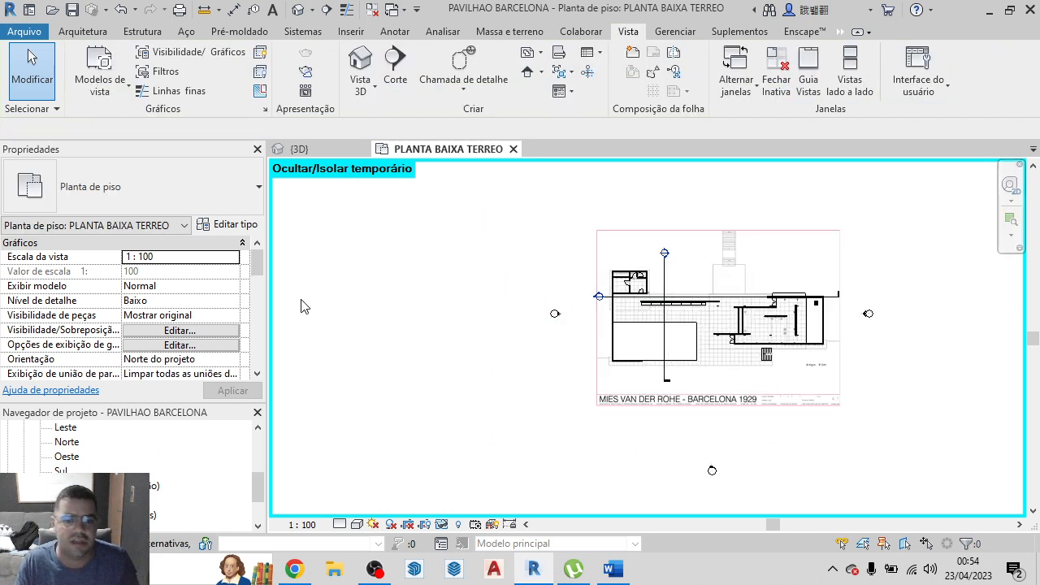
scroll(199, 434, "down", 1)
scroll(199, 434, "up", 4)
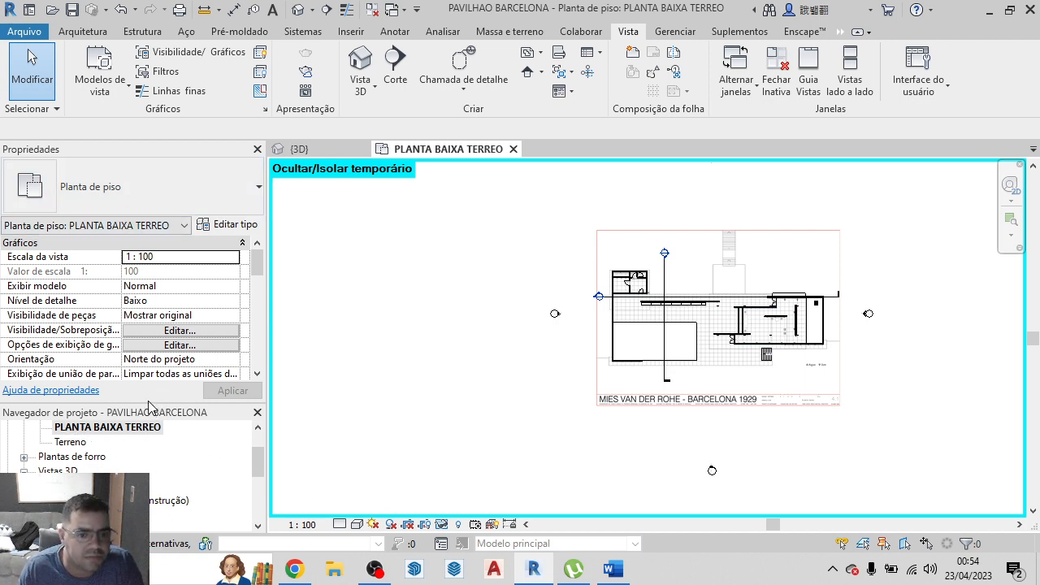
left_click_drag(151, 399, 159, 328)
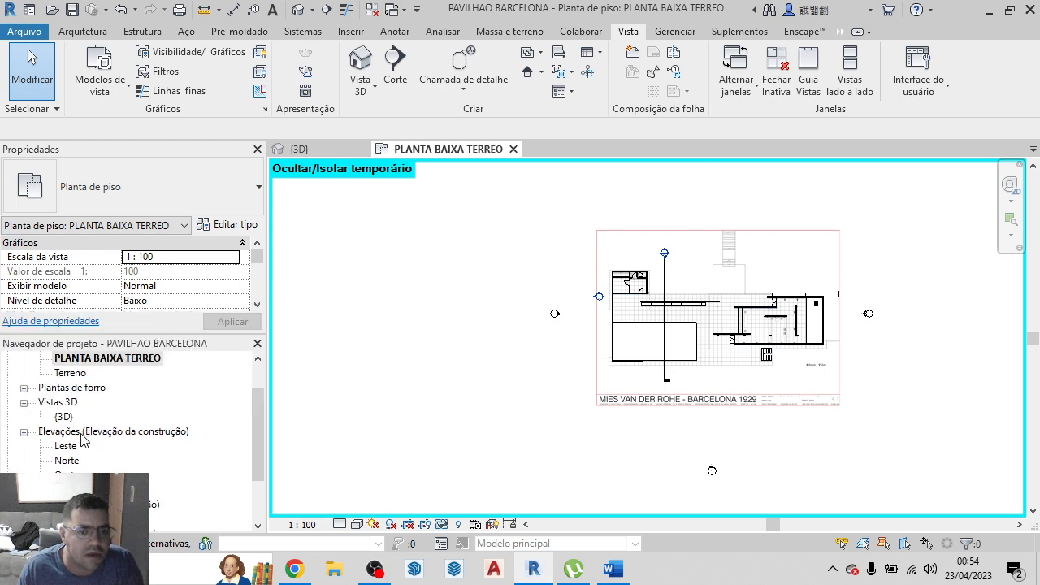
scroll(84, 439, "down", 2)
scroll(105, 430, "up", 4)
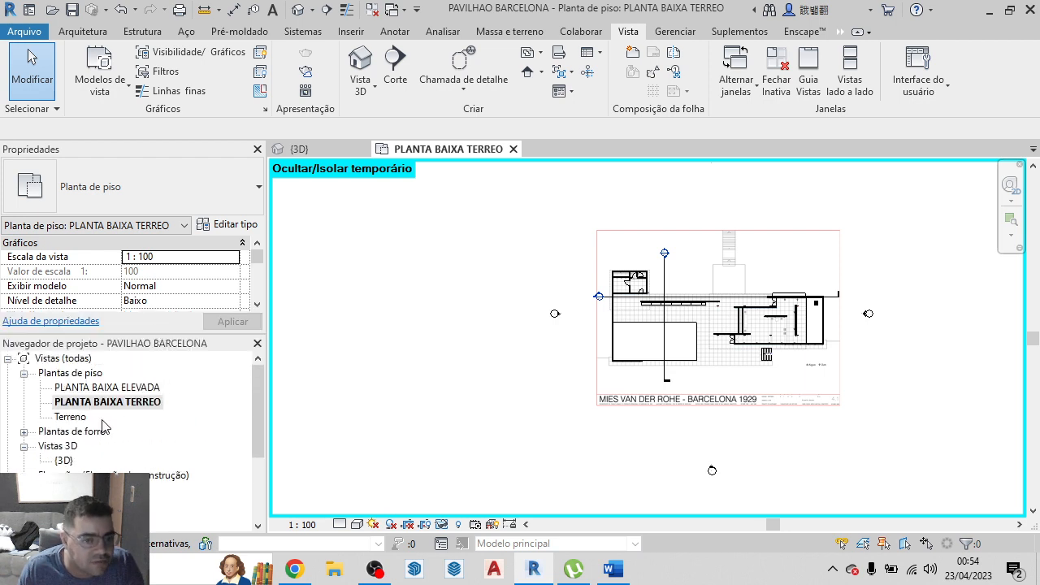
scroll(104, 429, "down", 3)
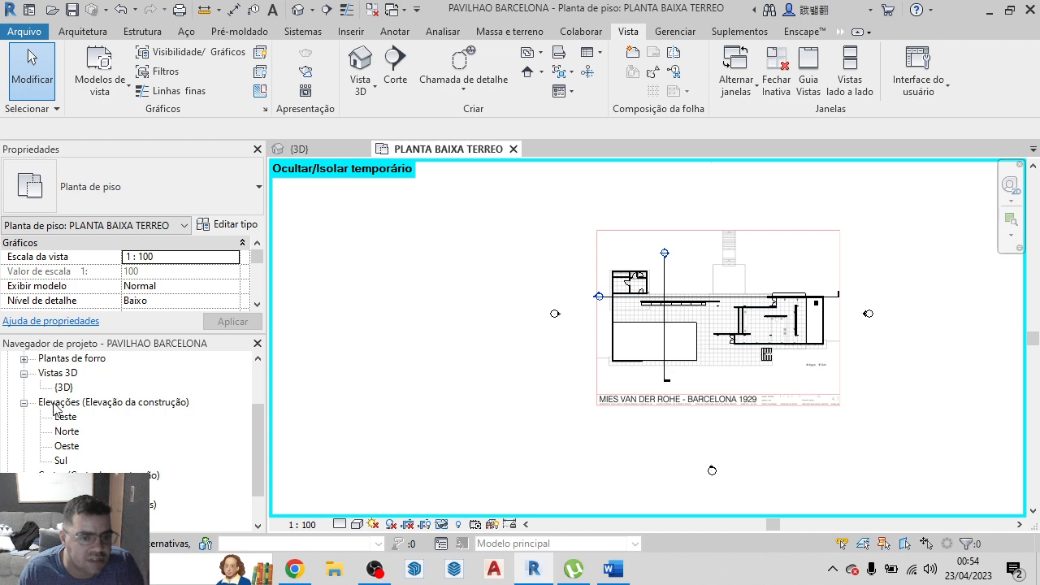
scroll(69, 419, "up", 2)
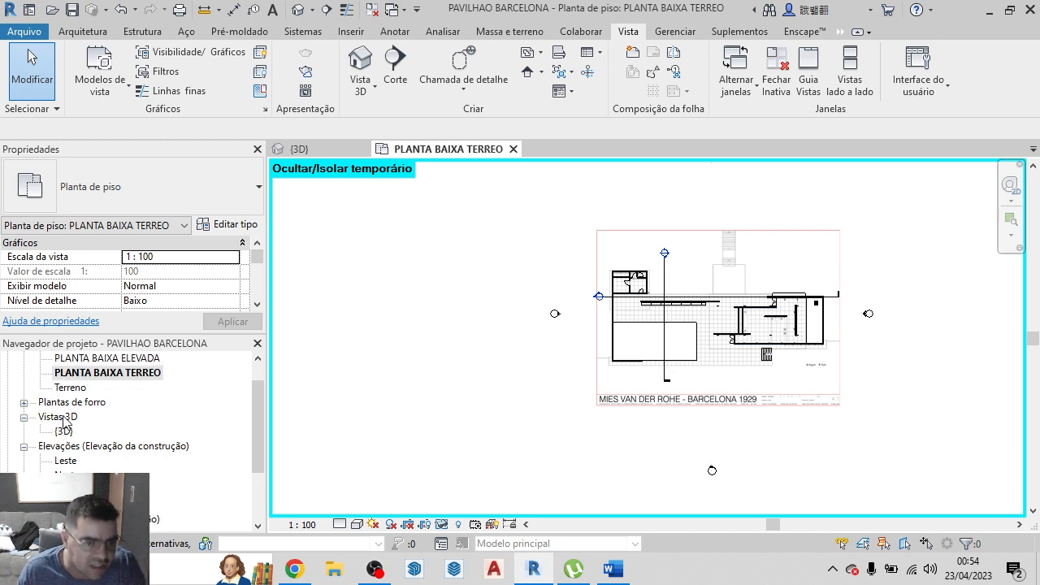
scroll(82, 411, "up", 2)
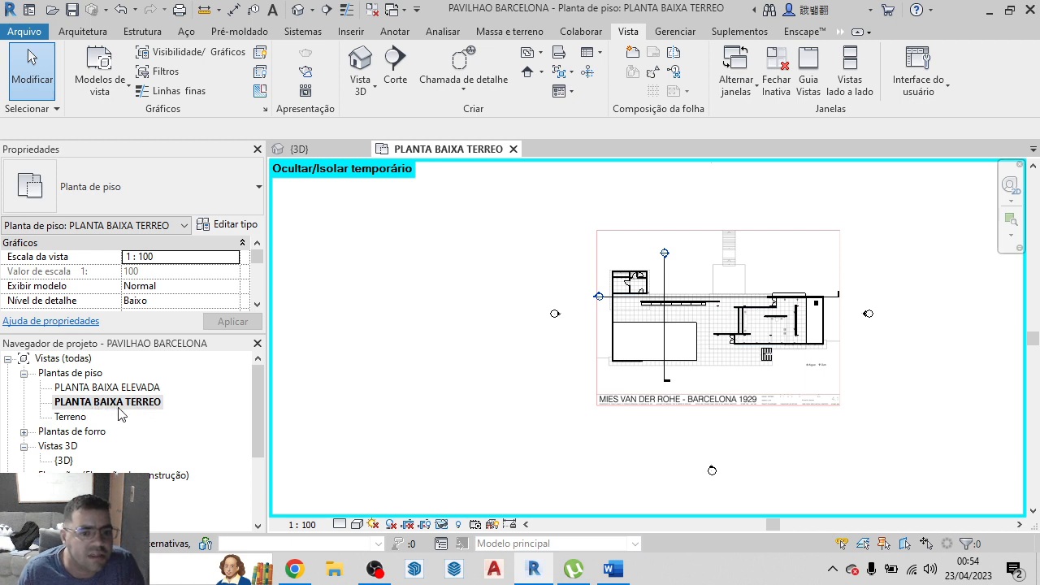
Examine the PLANTA BAIXA ELEVADA plan, and return to PLANTA BAIXA TERREO to inspect its layout and dashed roof outlines
double_click(122, 388)
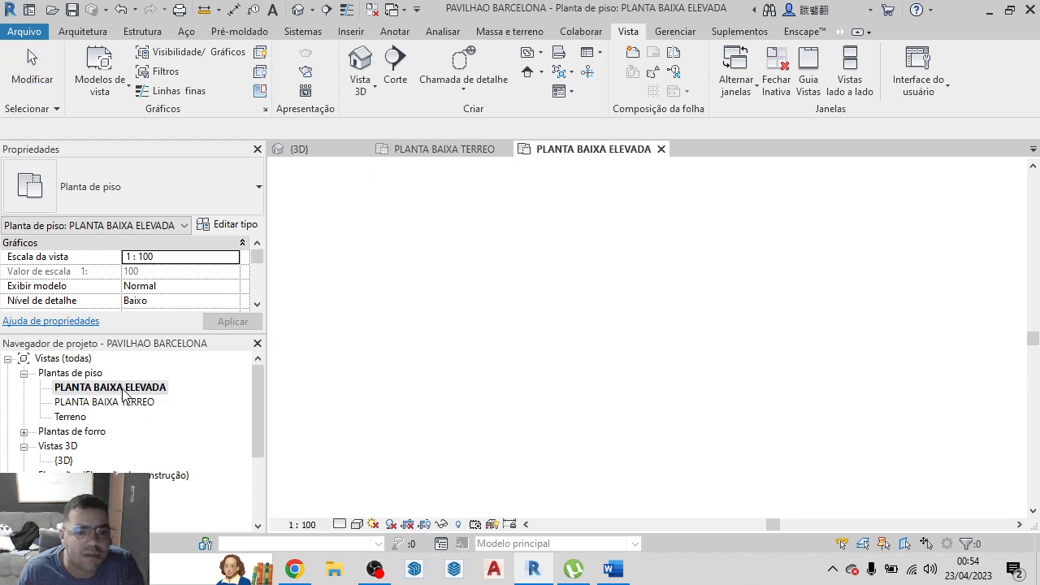
scroll(709, 330, "up", 3)
scroll(559, 369, "down", 2)
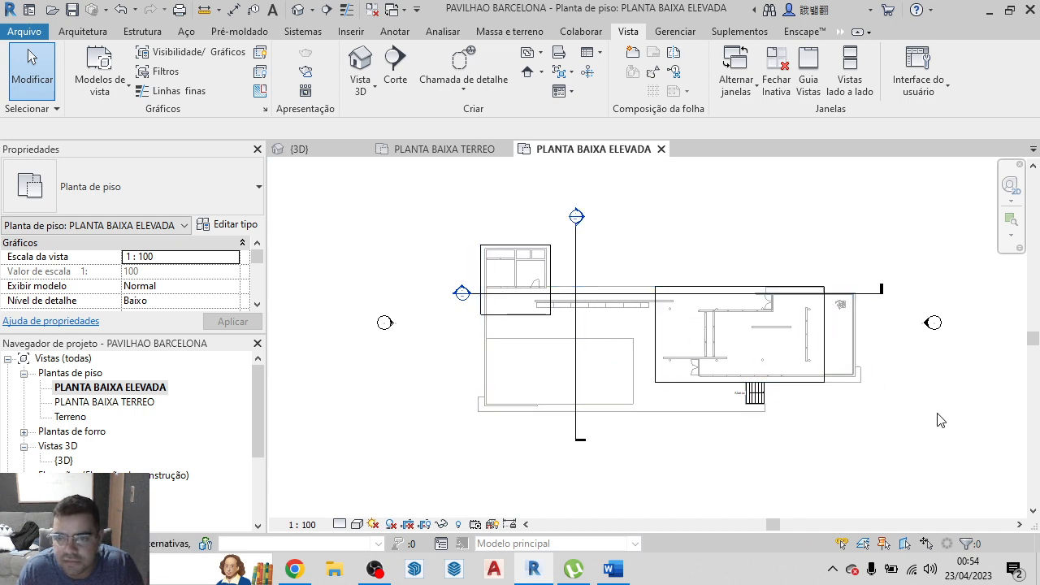
double_click(105, 402)
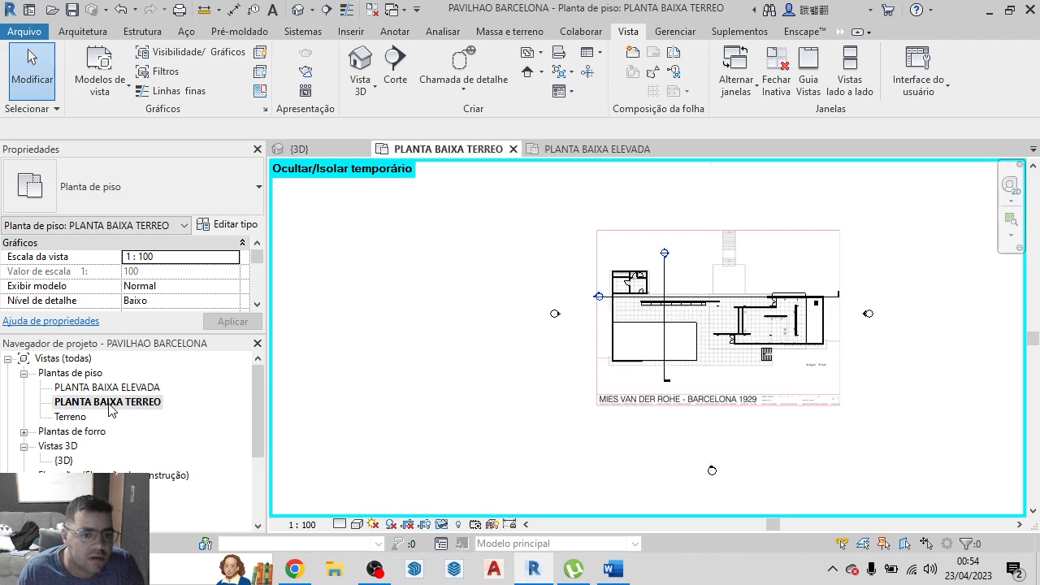
scroll(795, 319, "up", 5)
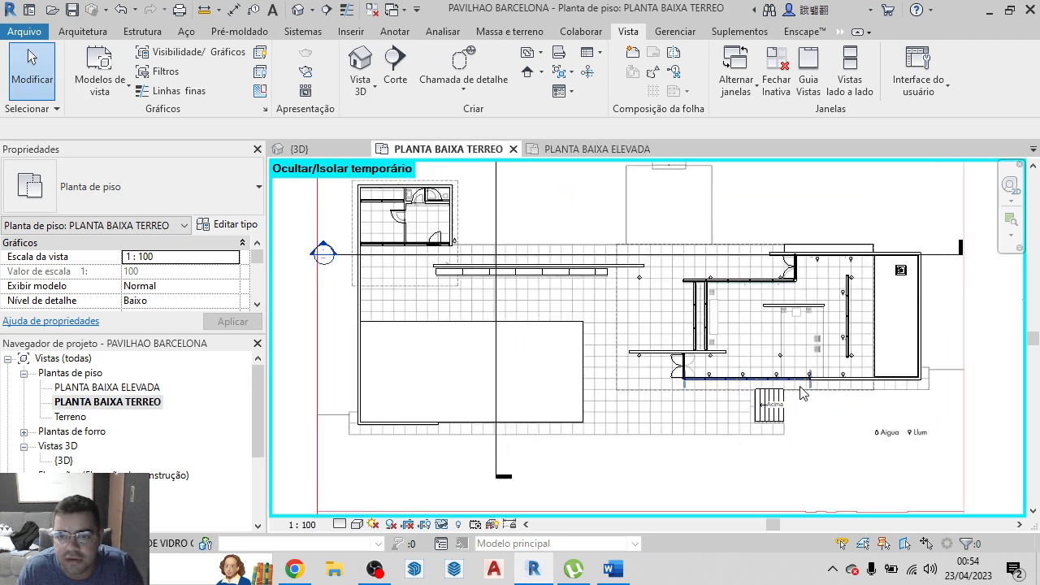
scroll(597, 299, "down", 5)
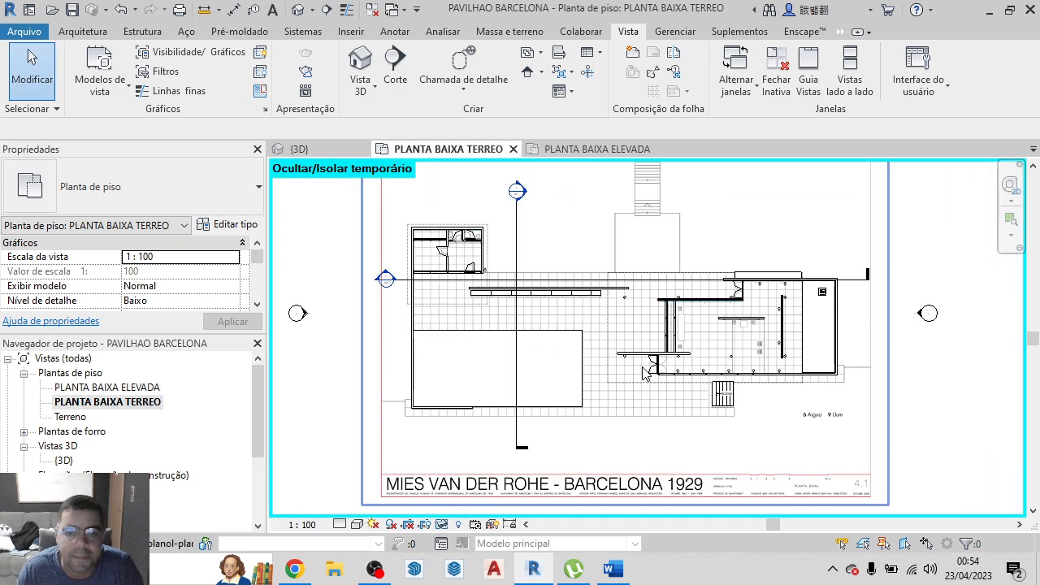
scroll(625, 326, "up", 1)
scroll(635, 338, "up", 3)
scroll(635, 338, "up", 1)
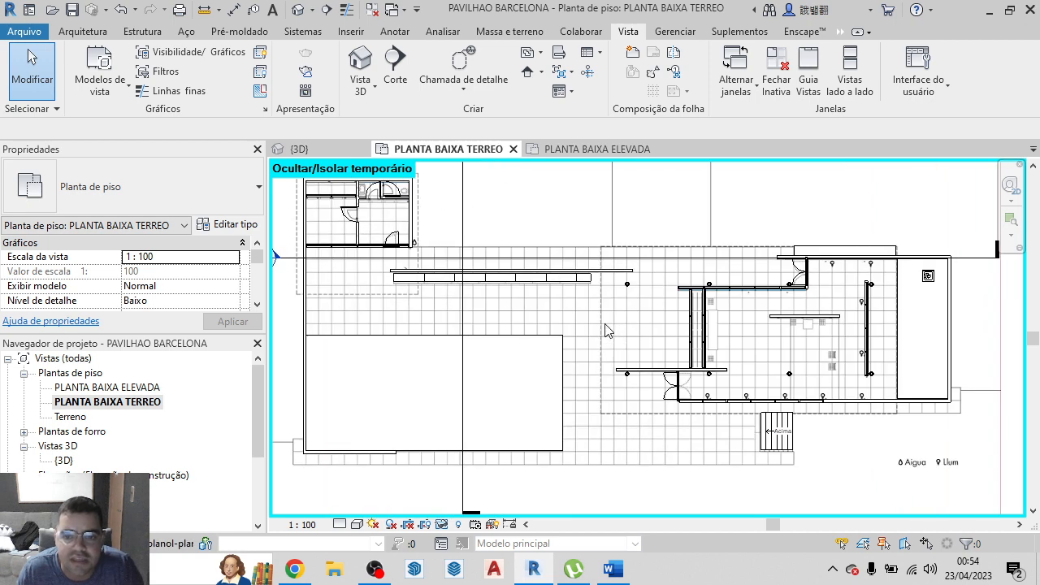
scroll(626, 363, "down", 2)
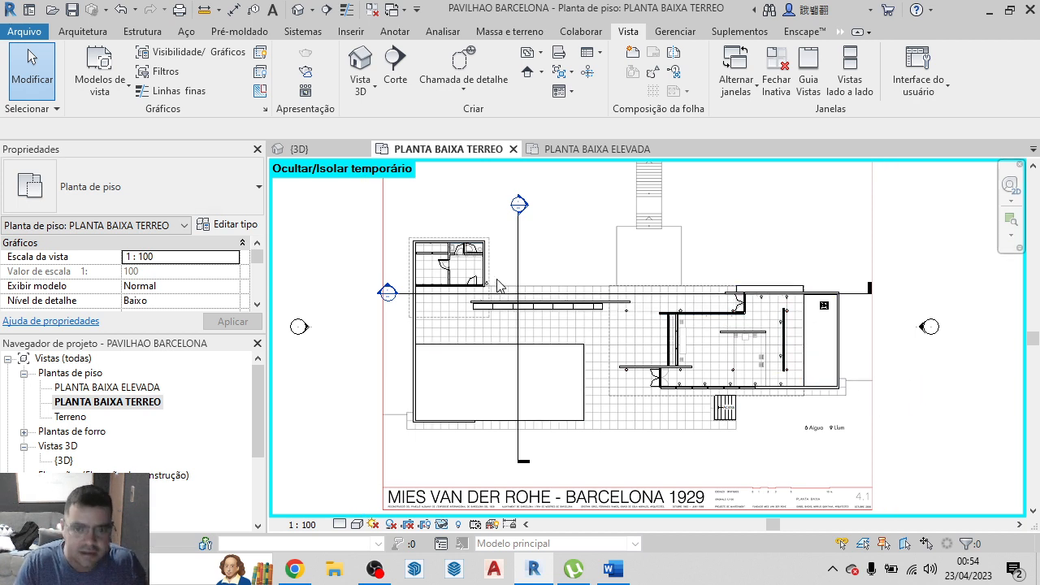
Draw a rectangle of detail lines in the <Projeção> line style along the dashed outline of the main pavilion roof
key("d")
key("l")
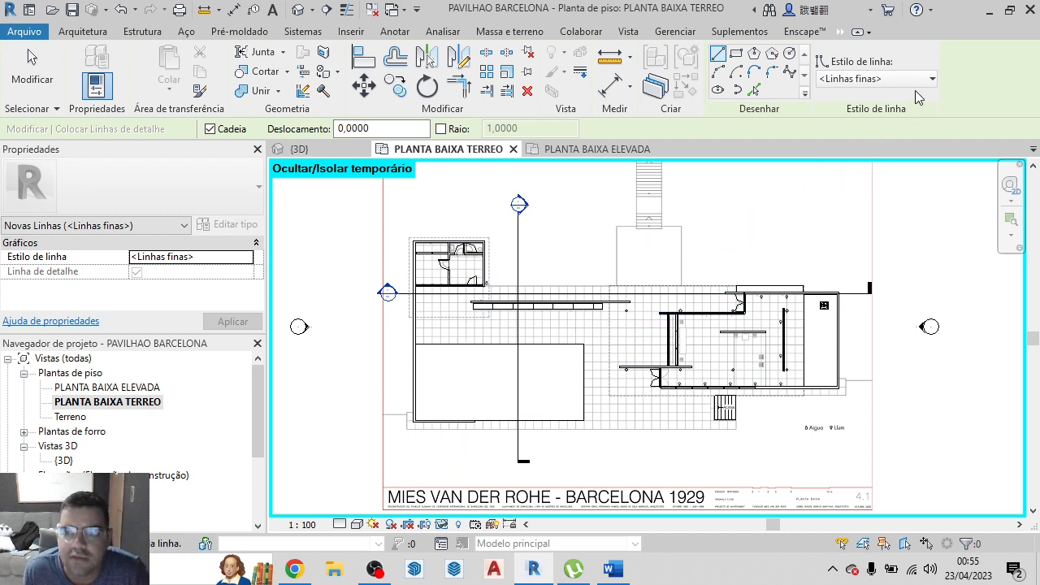
left_click(862, 82)
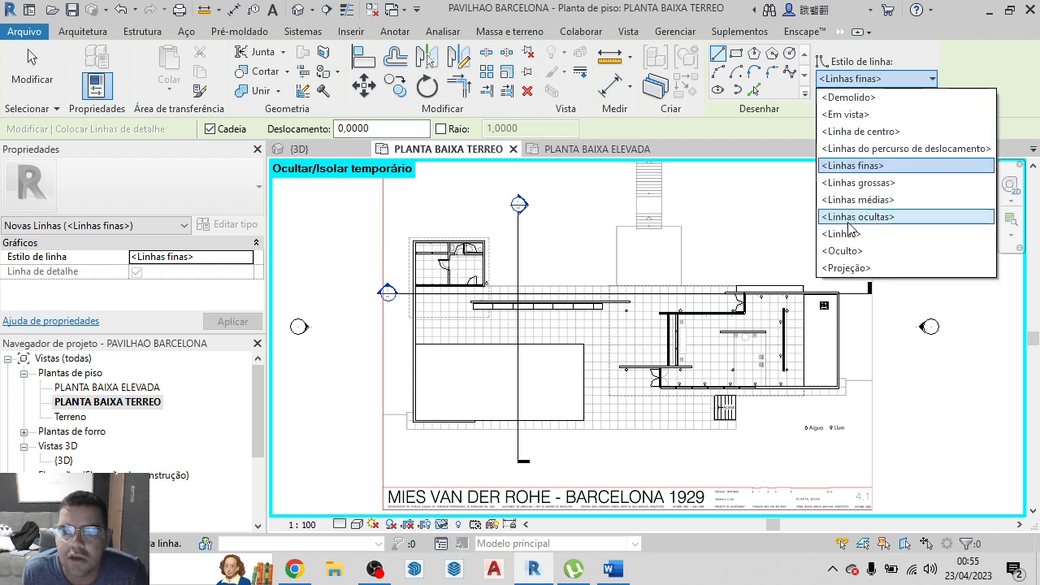
left_click(858, 268)
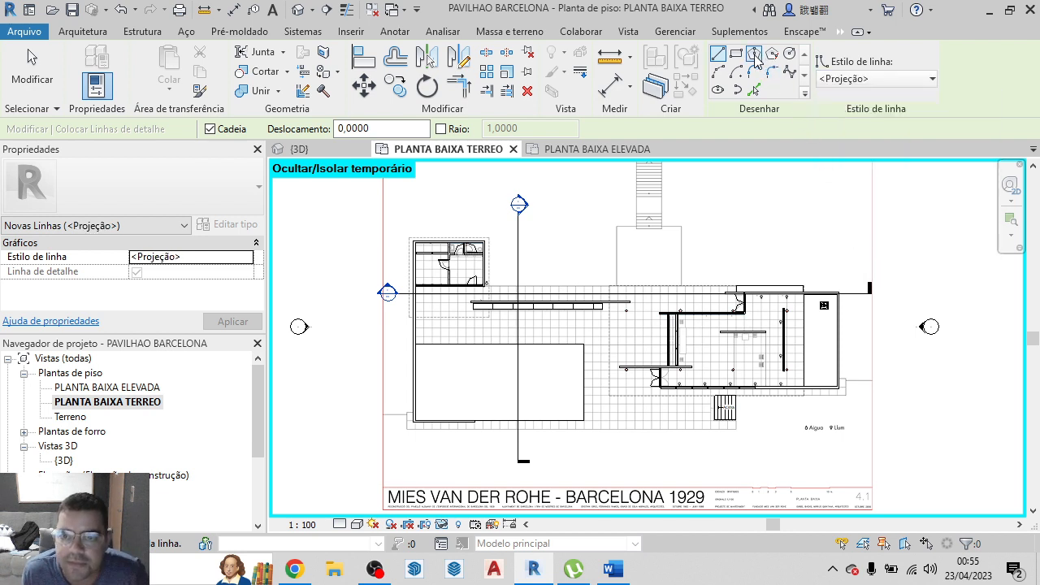
left_click(741, 57)
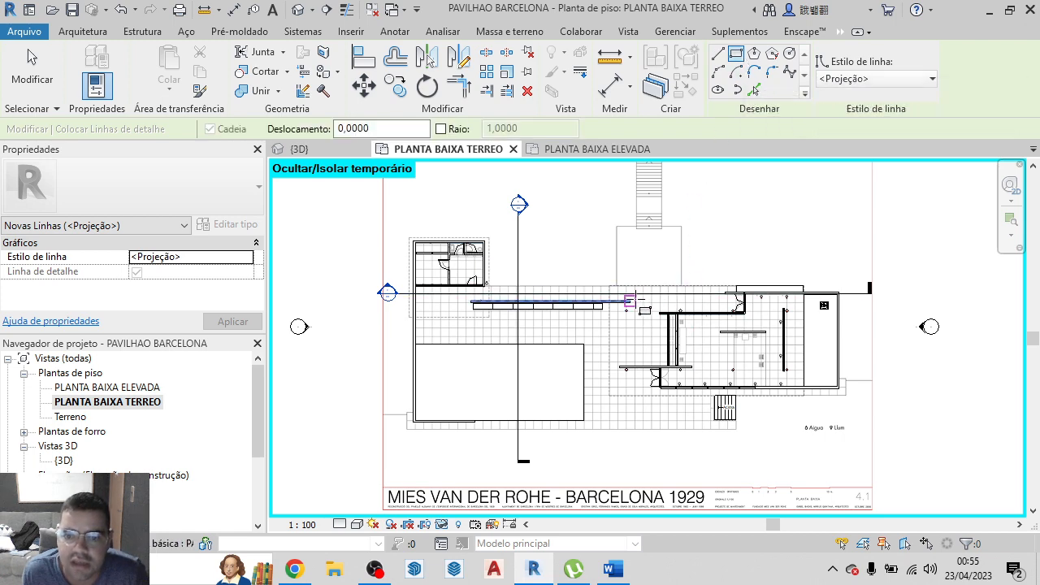
scroll(610, 283, "up", 3)
scroll(610, 283, "up", 4)
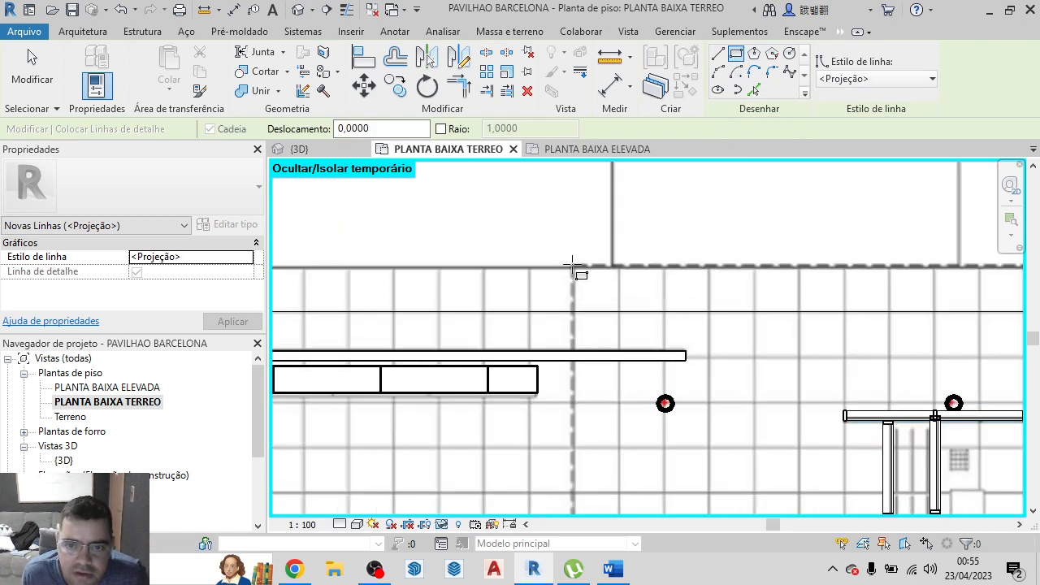
left_click(571, 264)
scroll(585, 302, "down", 6)
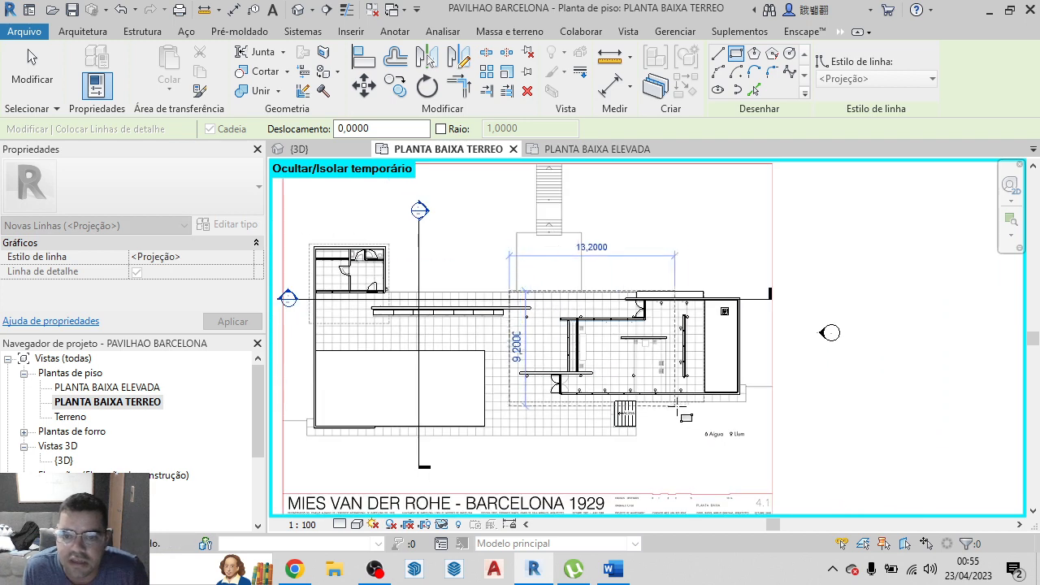
scroll(703, 408, "up", 3)
scroll(703, 409, "up", 5)
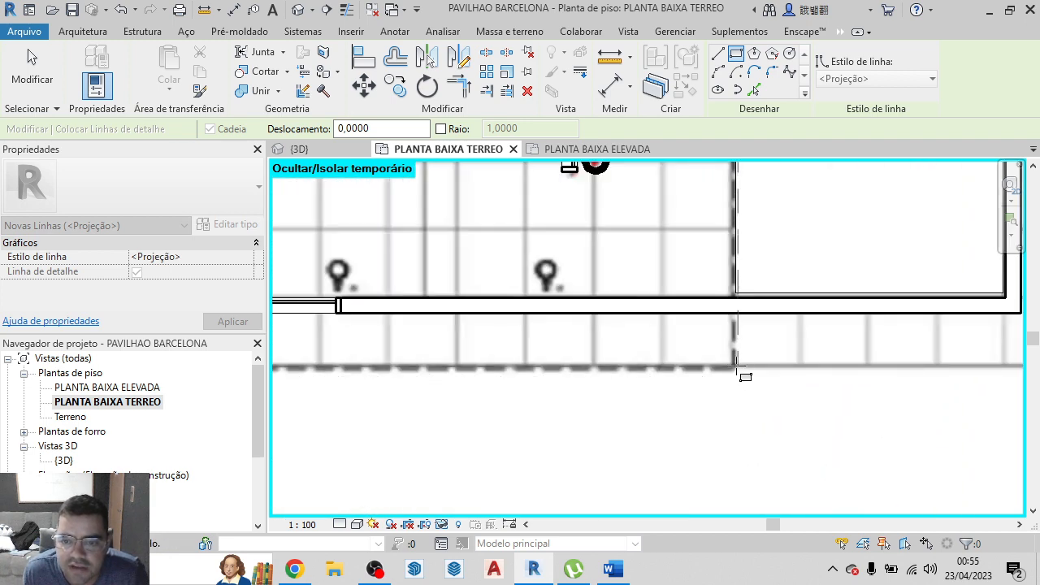
scroll(736, 369, "up", 4)
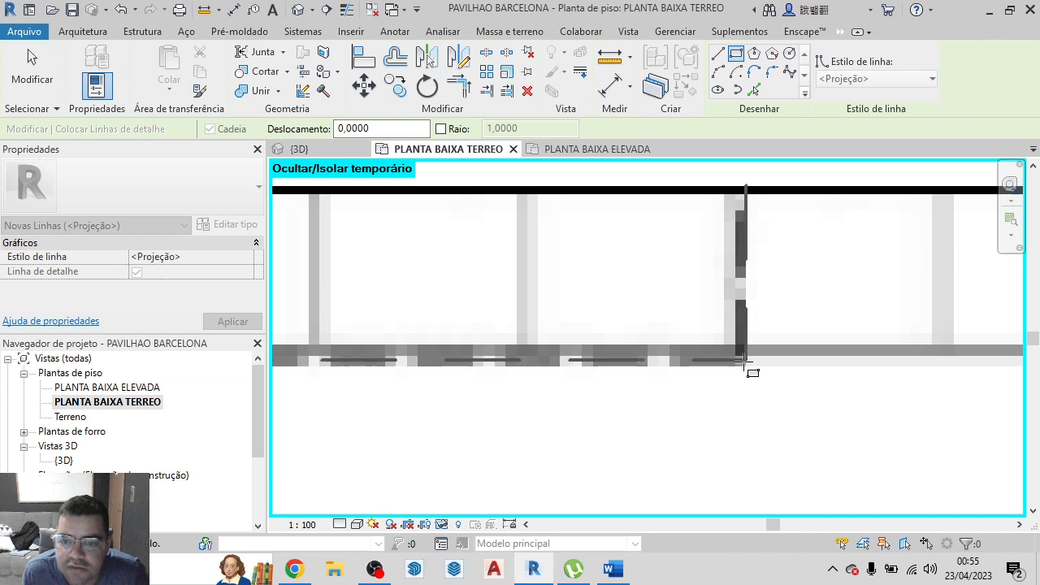
left_click(740, 365)
scroll(789, 402, "down", 2)
scroll(862, 433, "down", 6)
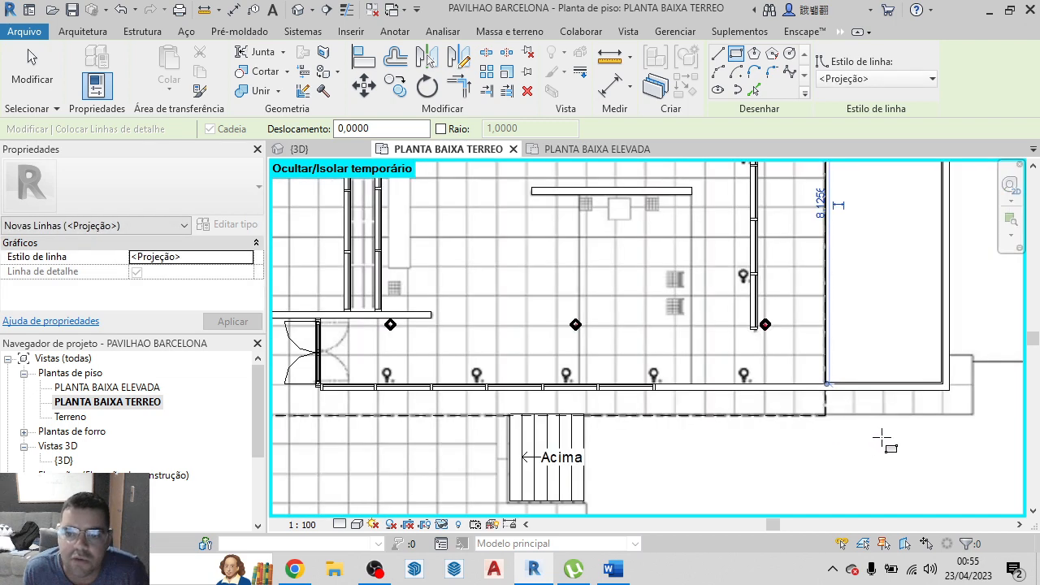
Trace the dashed roof outline around the small service building with a <Projeção> detail-line rectangle, and finish the command
scroll(579, 272, "up", 5)
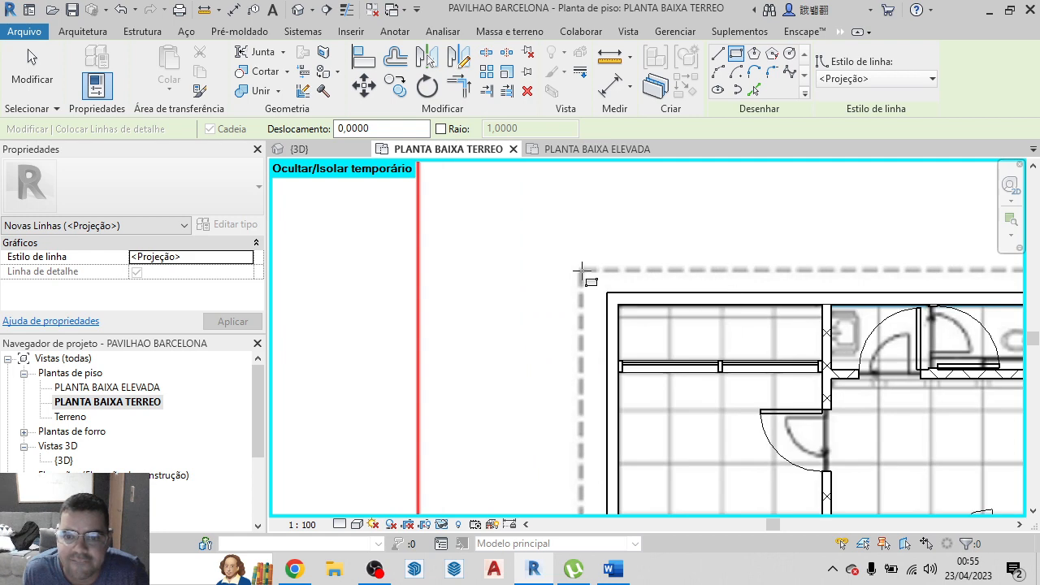
left_click(582, 273)
scroll(582, 272, "down", 4)
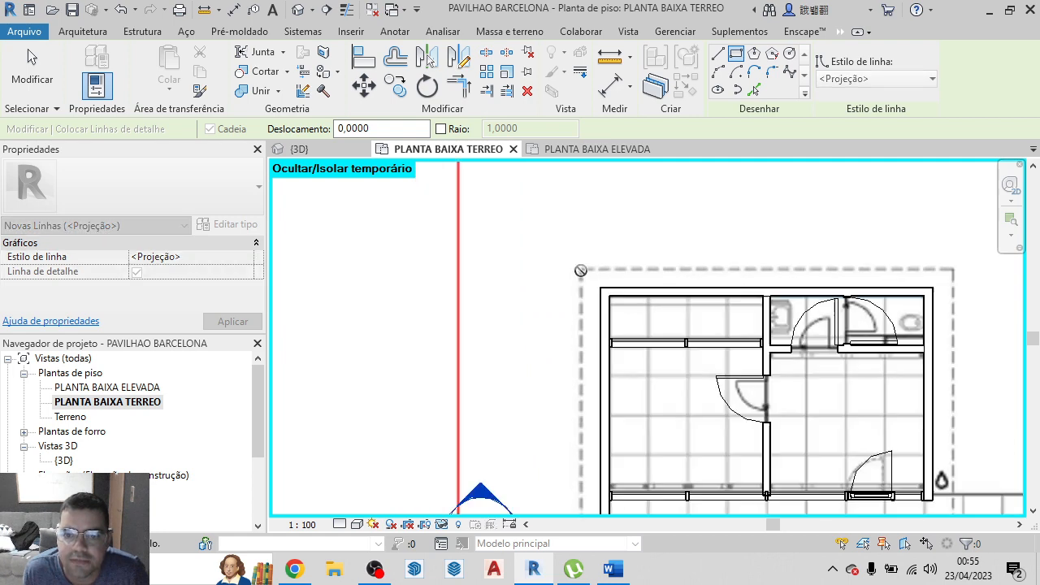
scroll(749, 446, "up", 5)
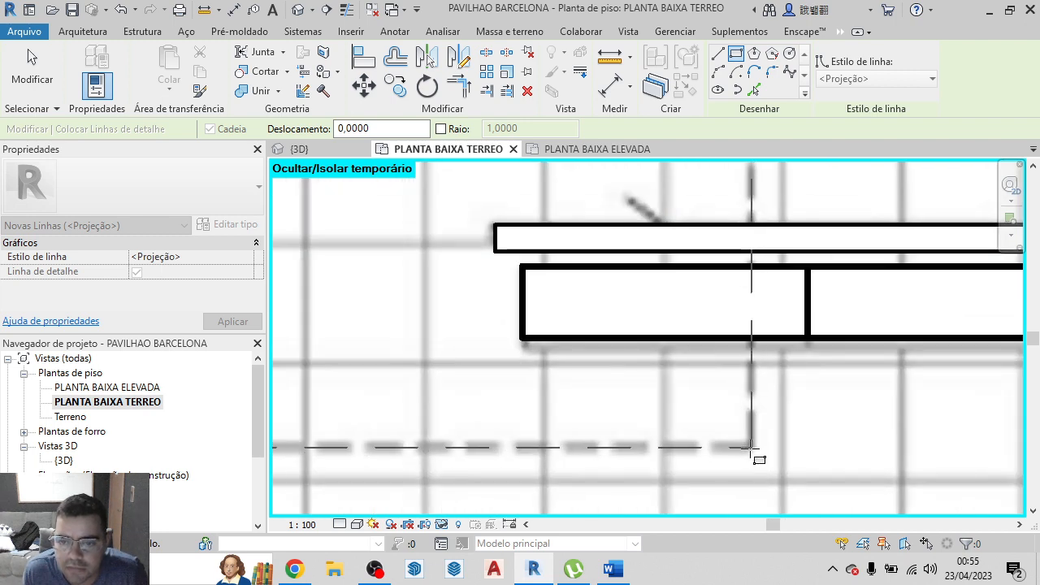
left_click(749, 446)
scroll(748, 446, "down", 8)
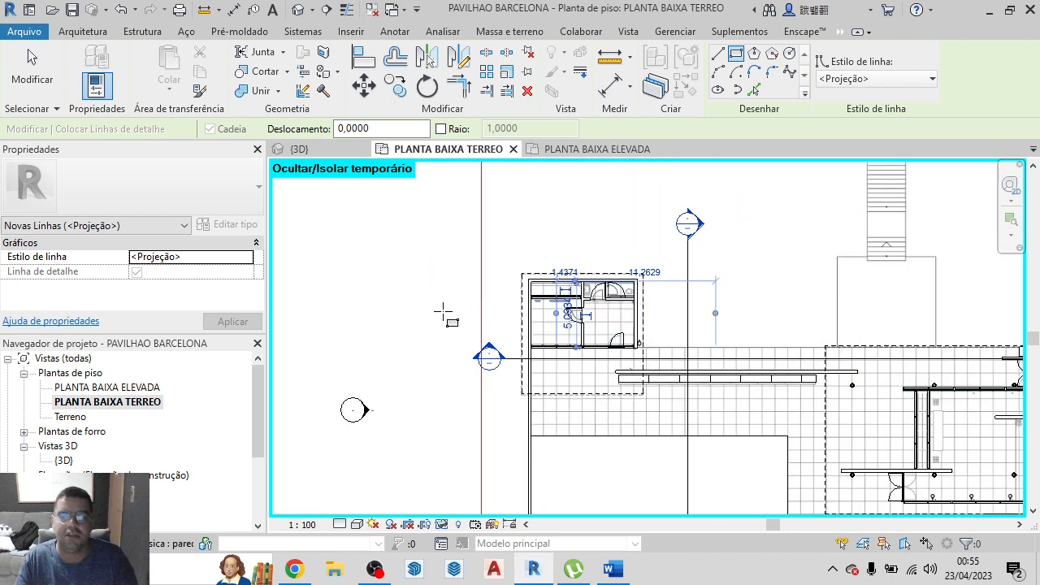
scroll(445, 315, "down", 4)
scroll(621, 372, "up", 4)
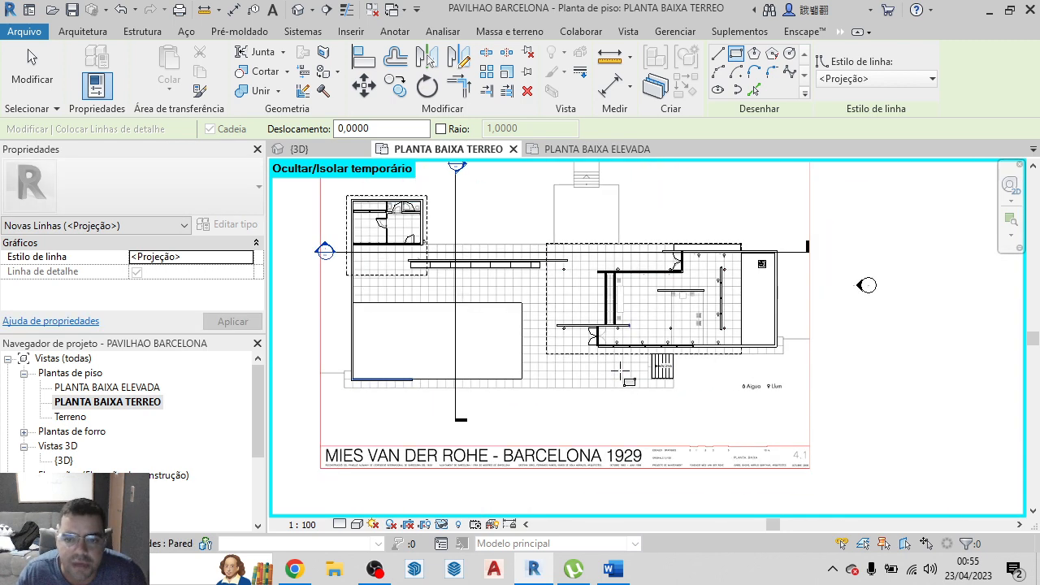
scroll(698, 381, "down", 3)
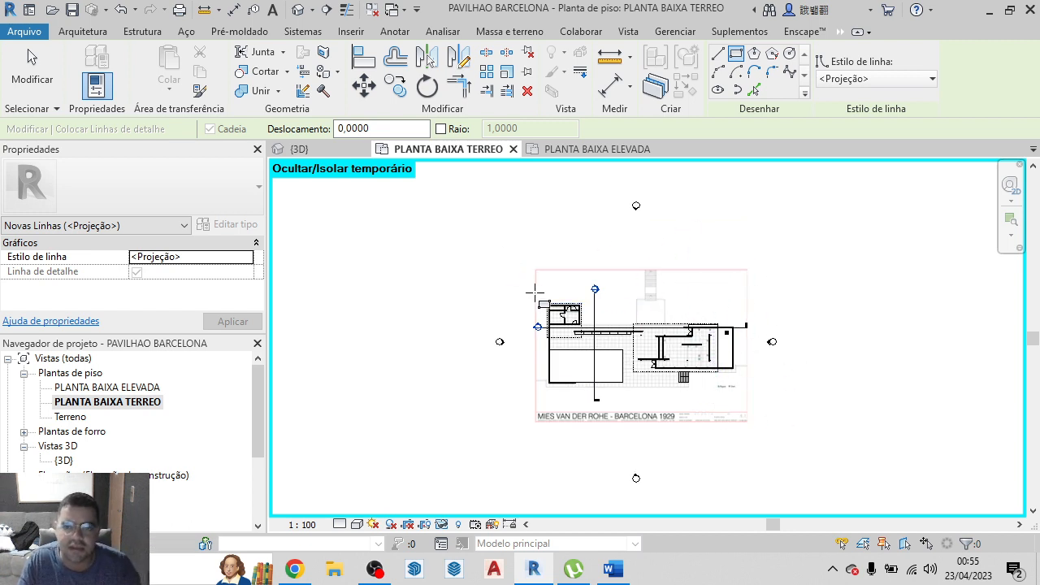
key("Escape")
key("Escape")
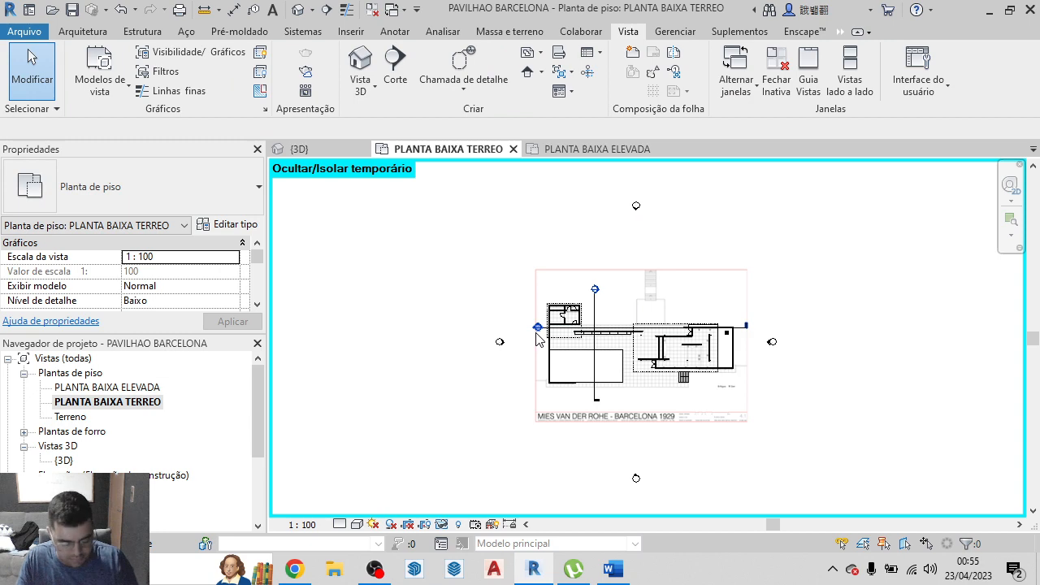
Reset the temporary hide/isolate in the ground floor plan and inspect the roof projection lines
key("h")
key("r")
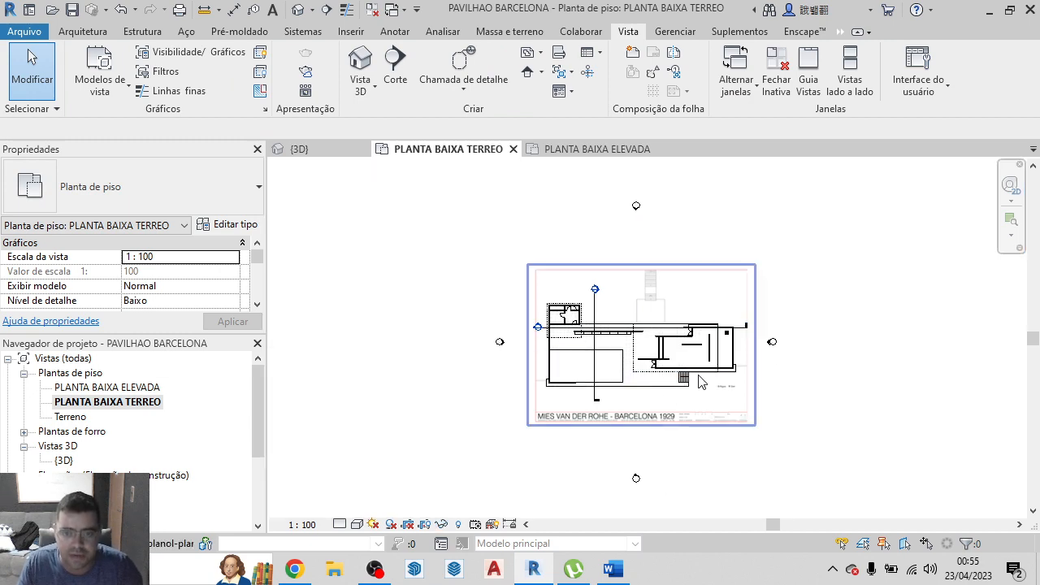
scroll(627, 390, "up", 4)
scroll(633, 396, "up", 2)
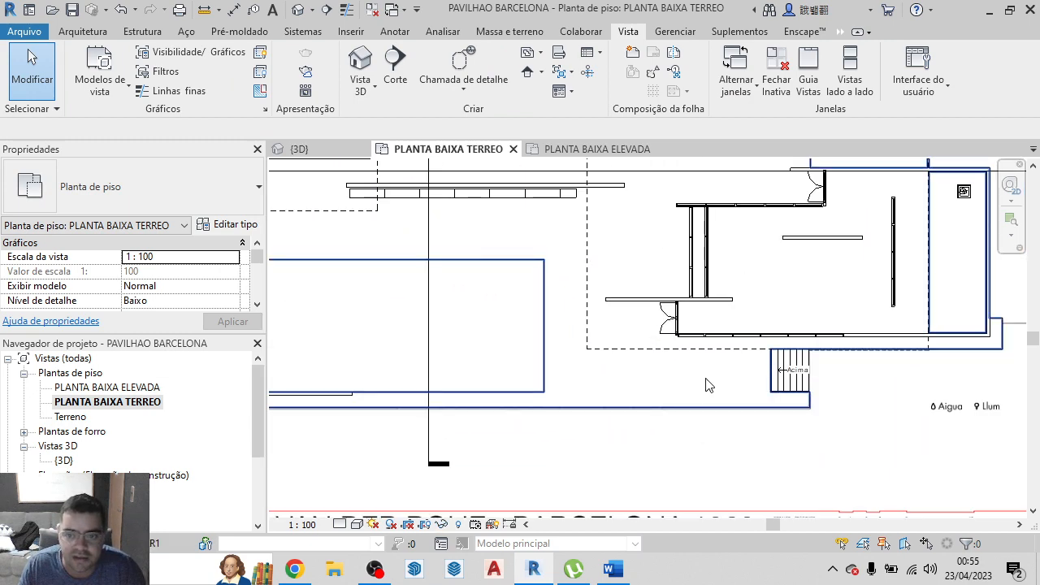
scroll(694, 394, "down", 2)
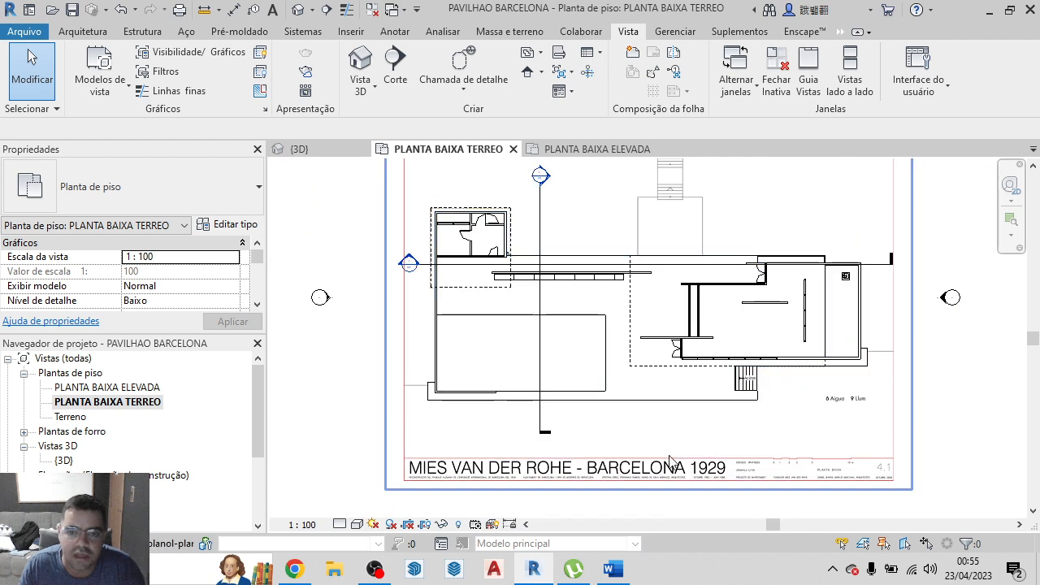
Expand the building sections in the project browser, open Corte 1, and compare it with the 3D model
scroll(154, 413, "down", 4)
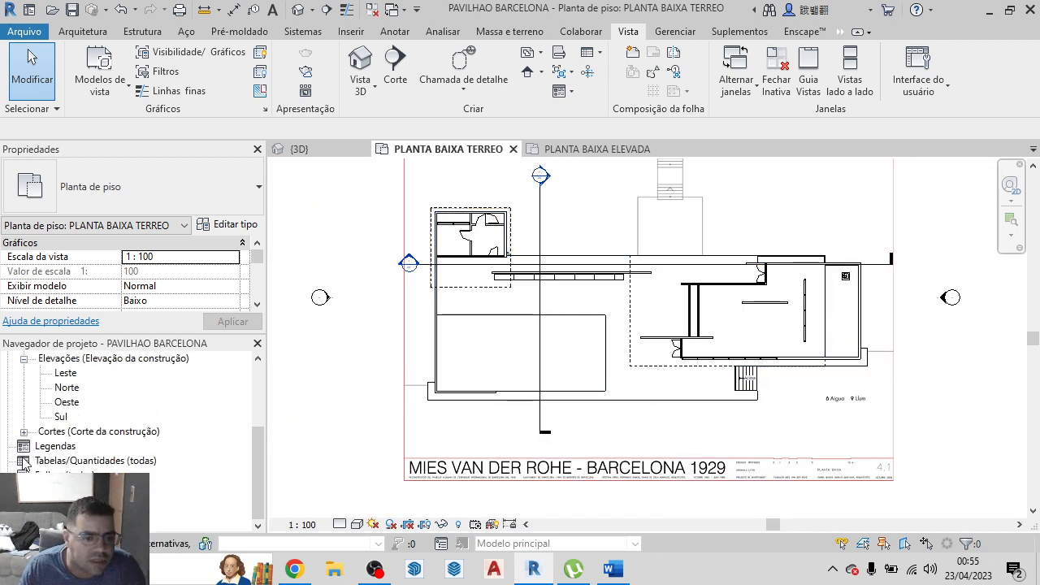
left_click(23, 433)
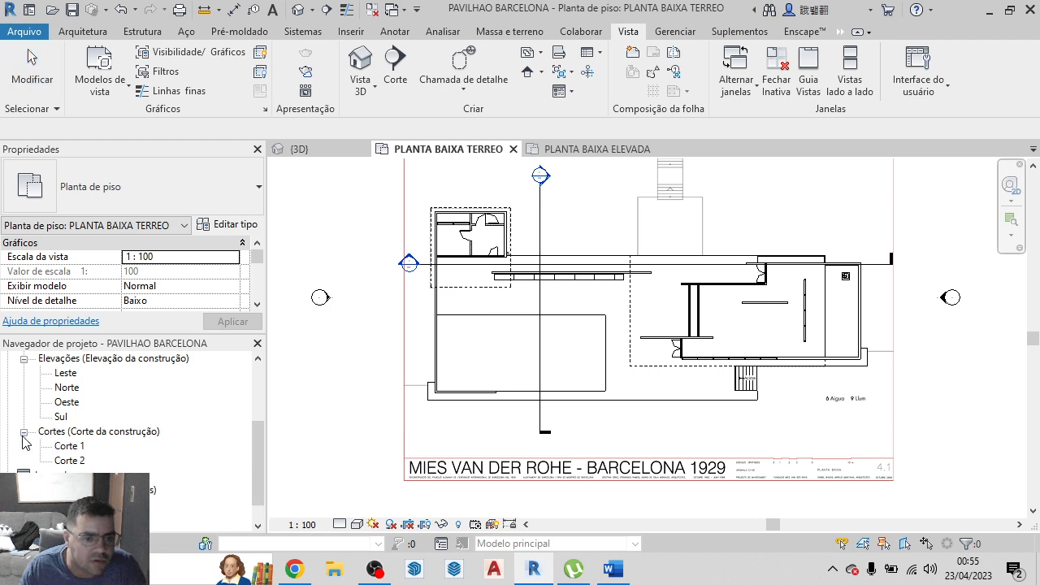
double_click(77, 447)
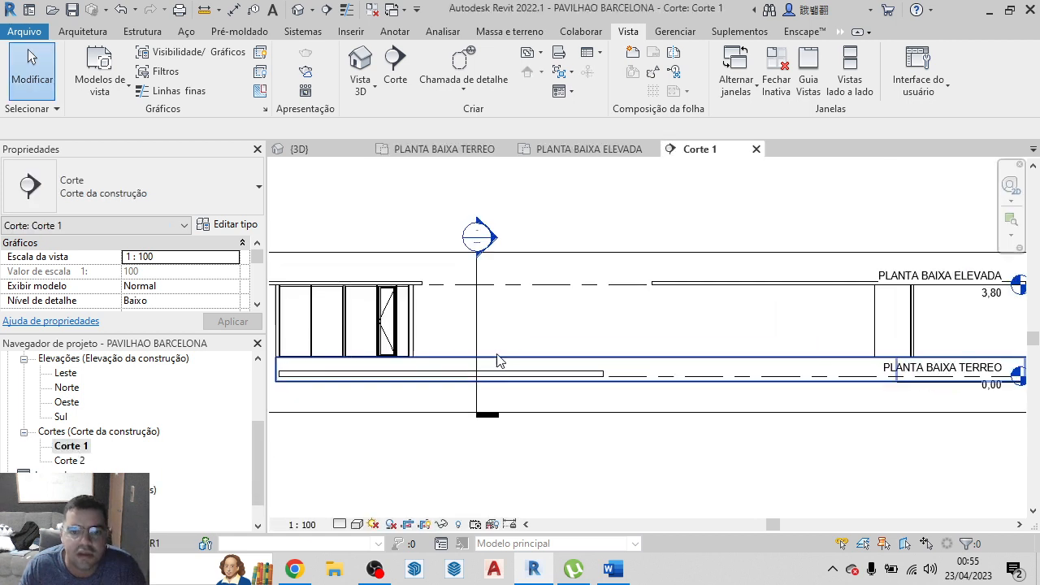
scroll(500, 362, "down", 5)
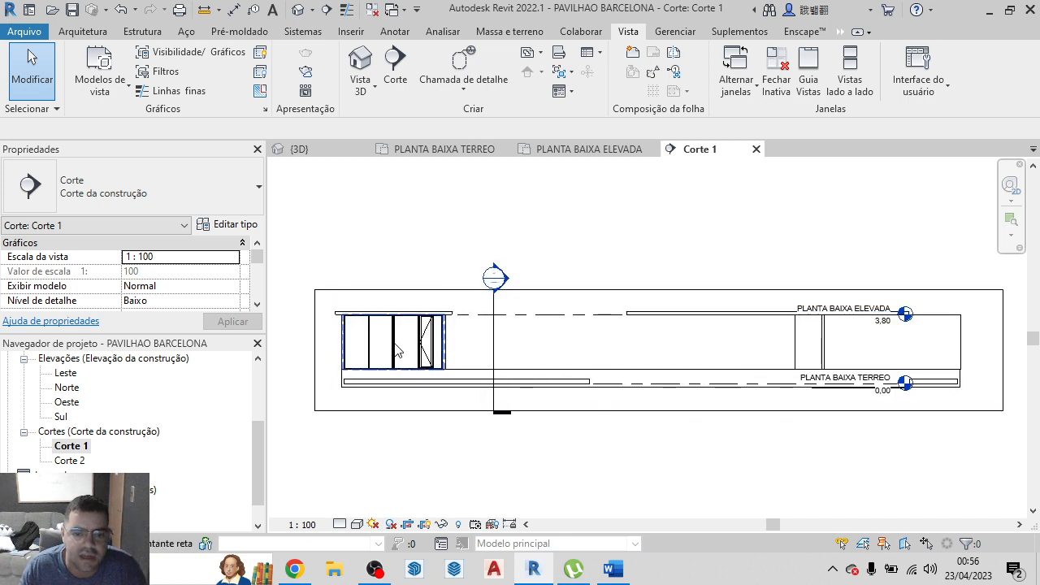
left_click(329, 151)
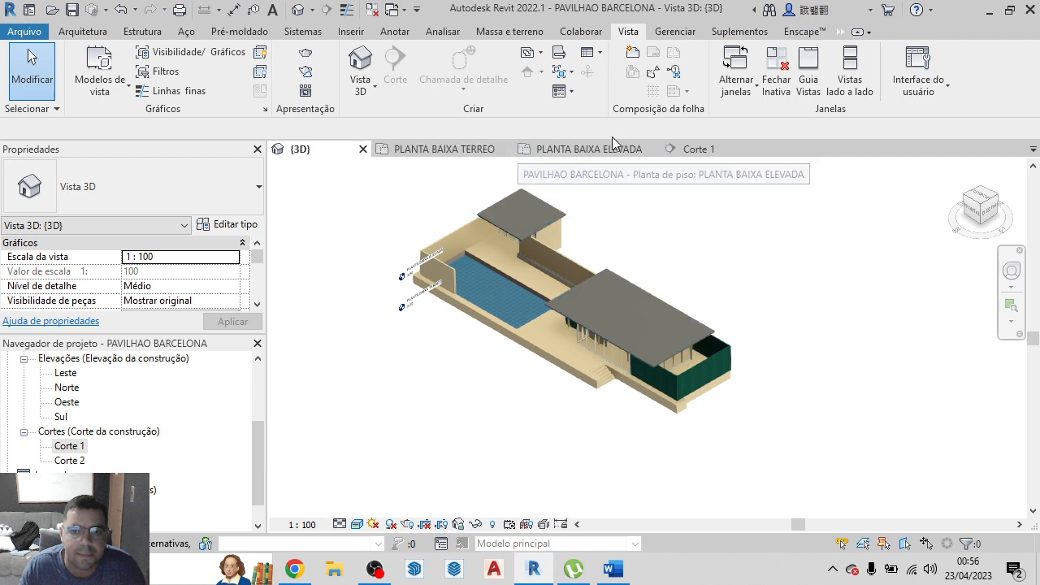
left_click(694, 150)
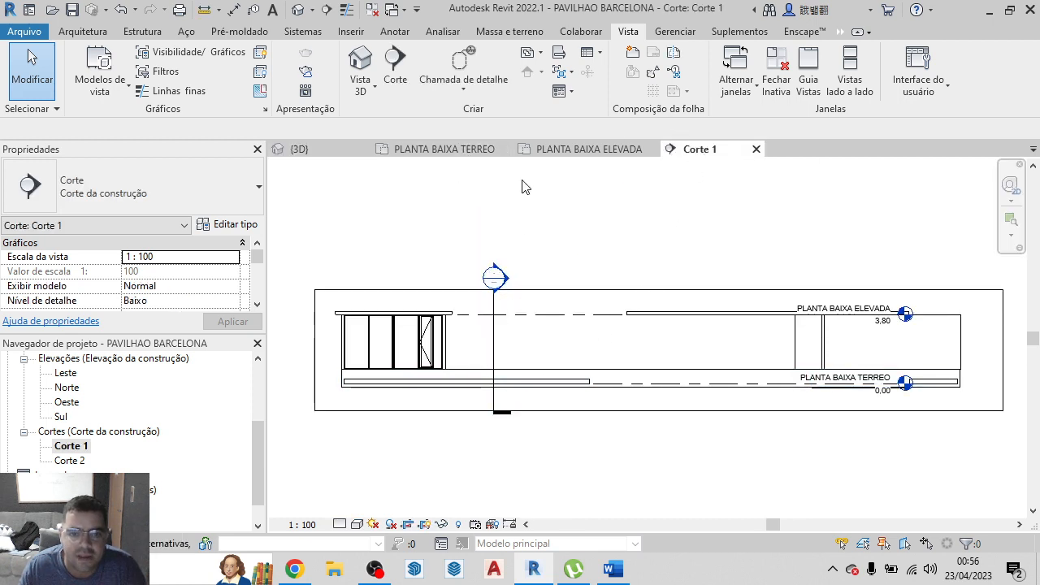
Return to PLANTA BAIXA TERREO and reopen Corte 1 from the horizontal section's marker
left_click(443, 150)
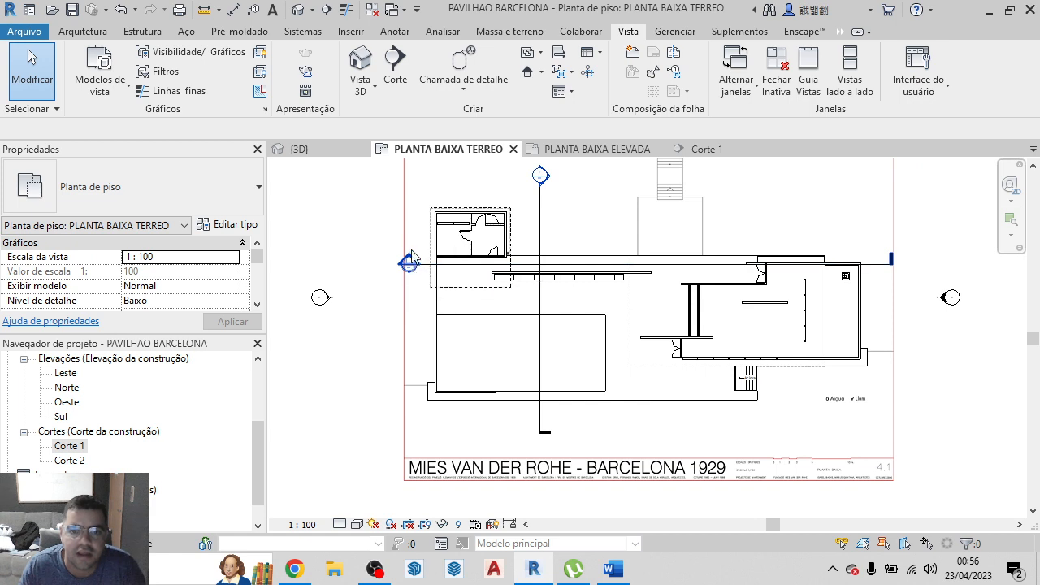
left_click(96, 37)
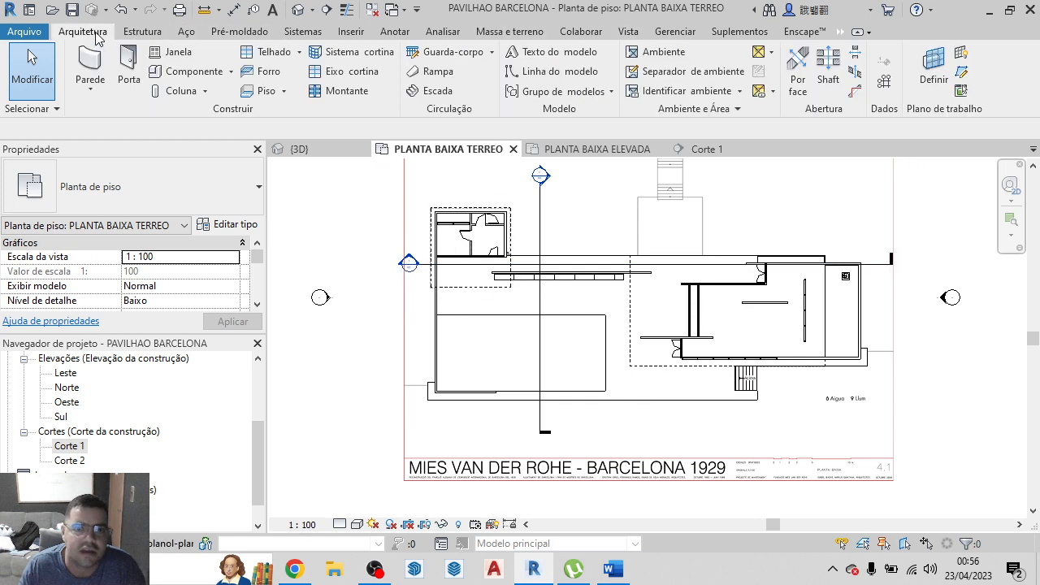
left_click(137, 35)
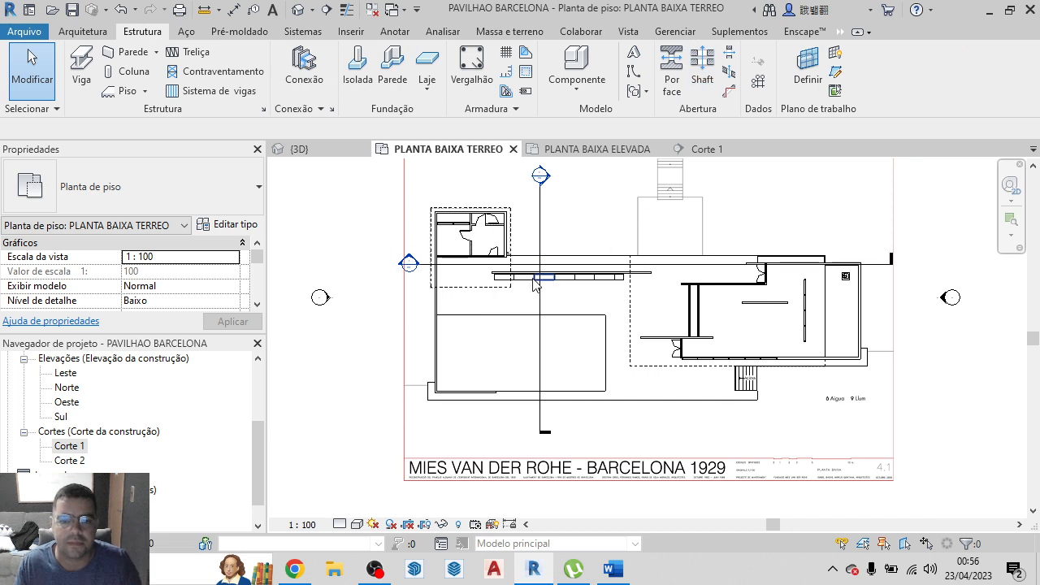
double_click(408, 266)
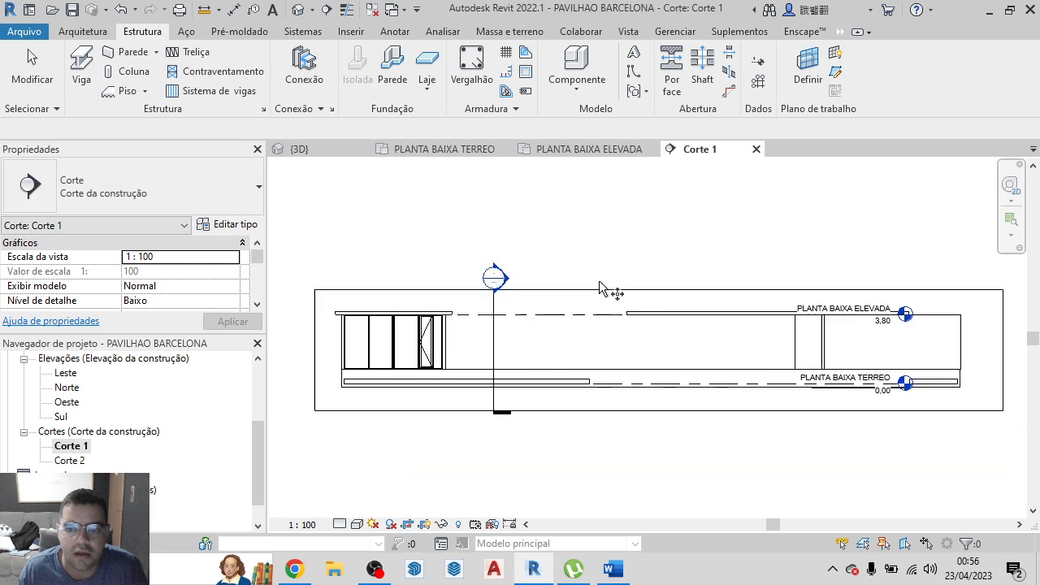
In PLANTA BAIXA TERREO, move the horizontal Corte 1 section line up about 1.8 m to cut through the small service building
left_click(480, 150)
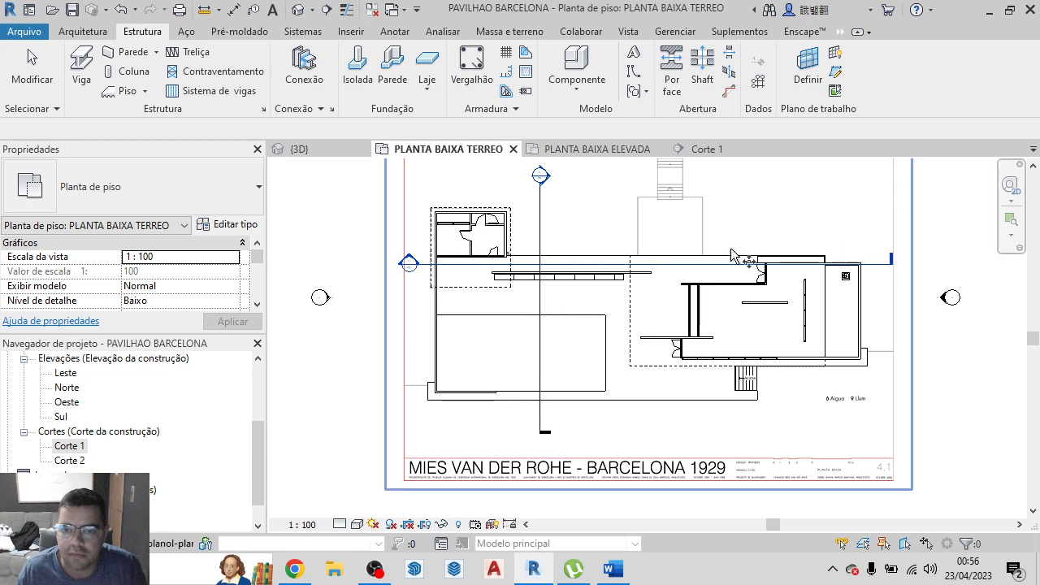
left_click(599, 257)
scroll(600, 270, "up", 4)
scroll(604, 270, "down", 3)
scroll(600, 276, "down", 2)
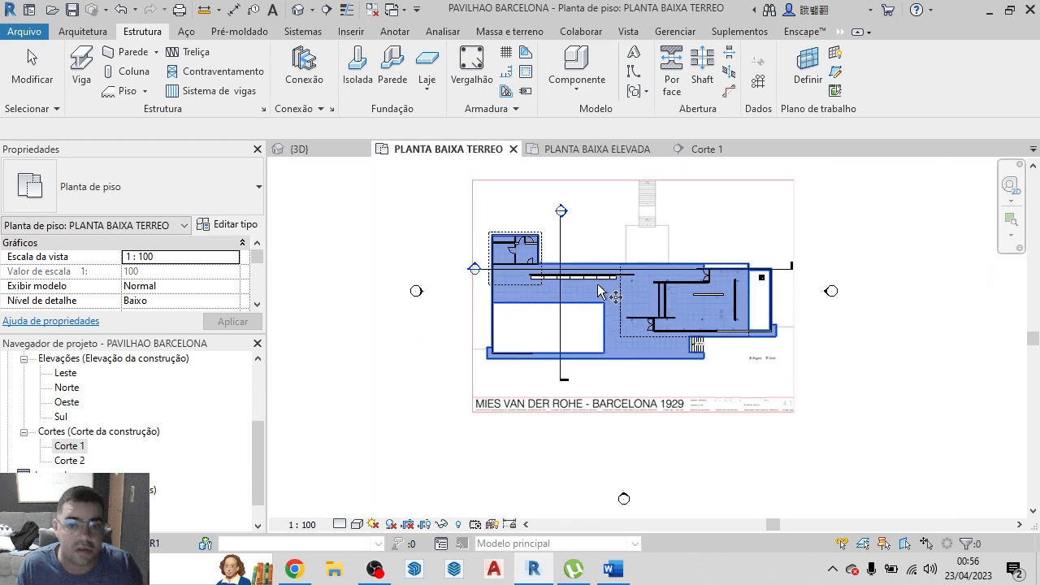
left_click(656, 135)
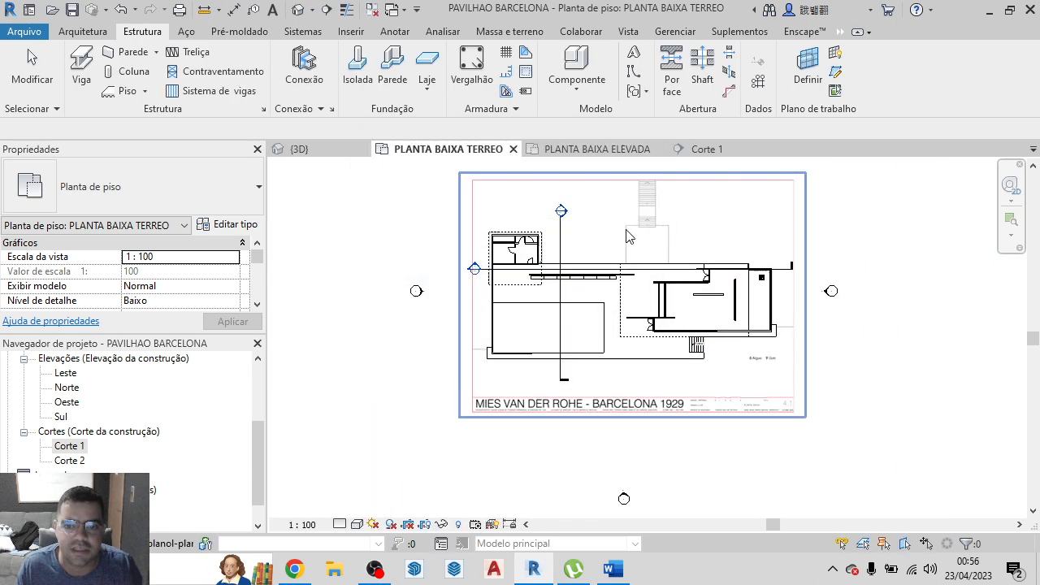
scroll(543, 280, "up", 3)
left_click(543, 277)
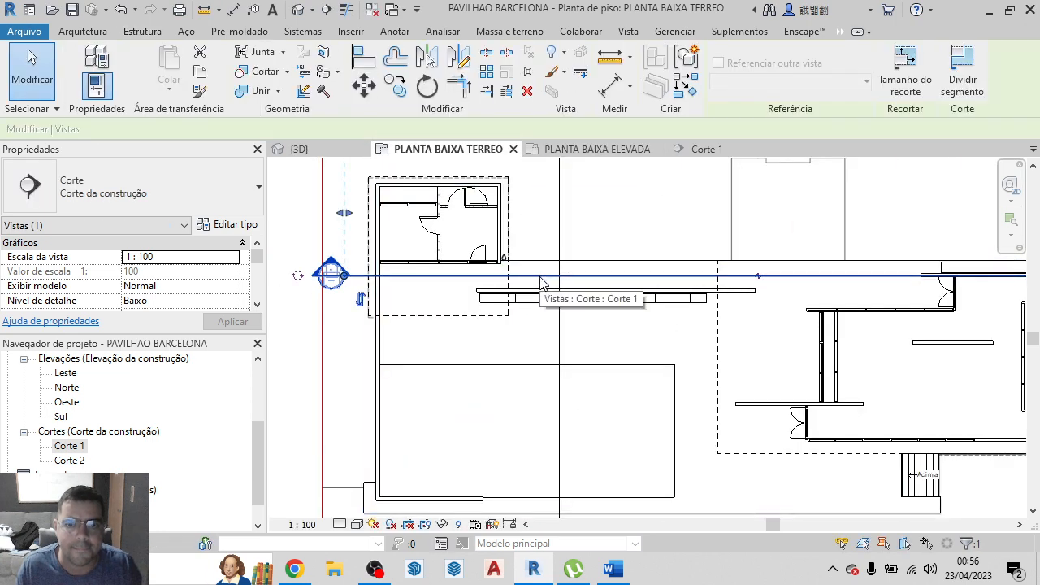
left_click(364, 84)
left_click(657, 293)
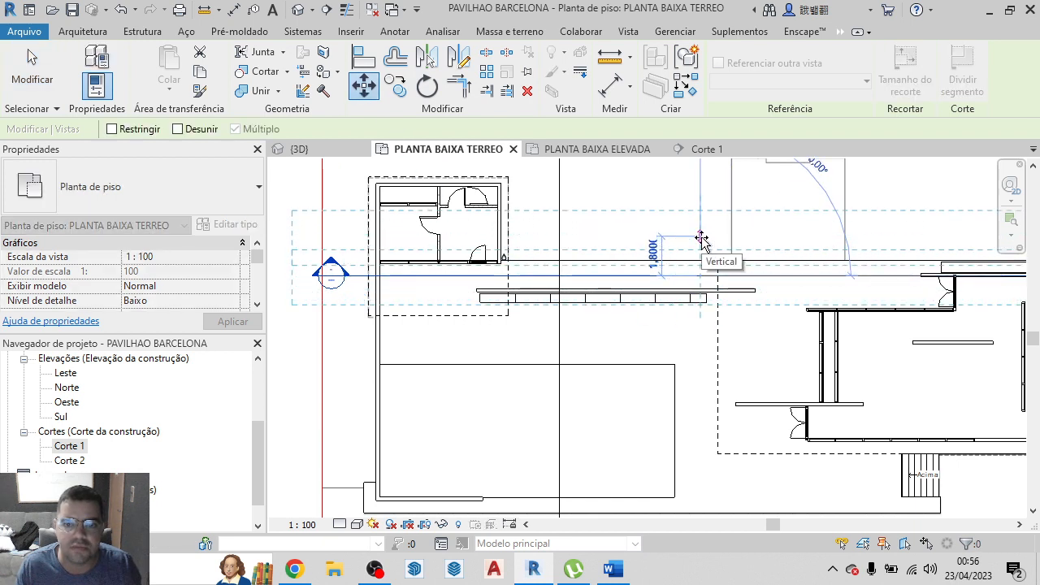
left_click(701, 238)
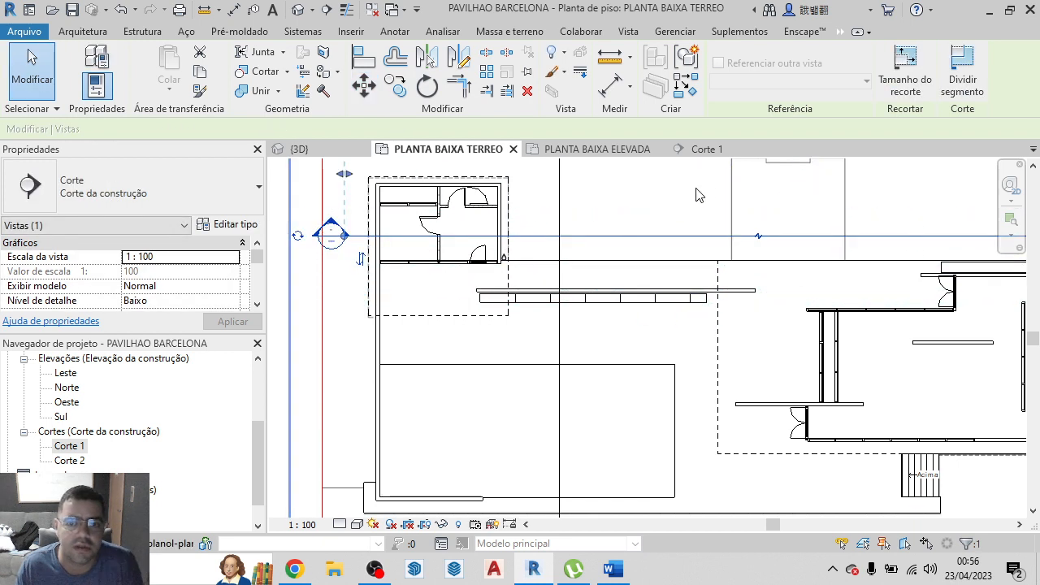
Check Corte 1, close it, and reopen it from the horizontal section's marker in PLANTA BAIXA TERREO
left_click(707, 149)
scroll(464, 364, "up", 2)
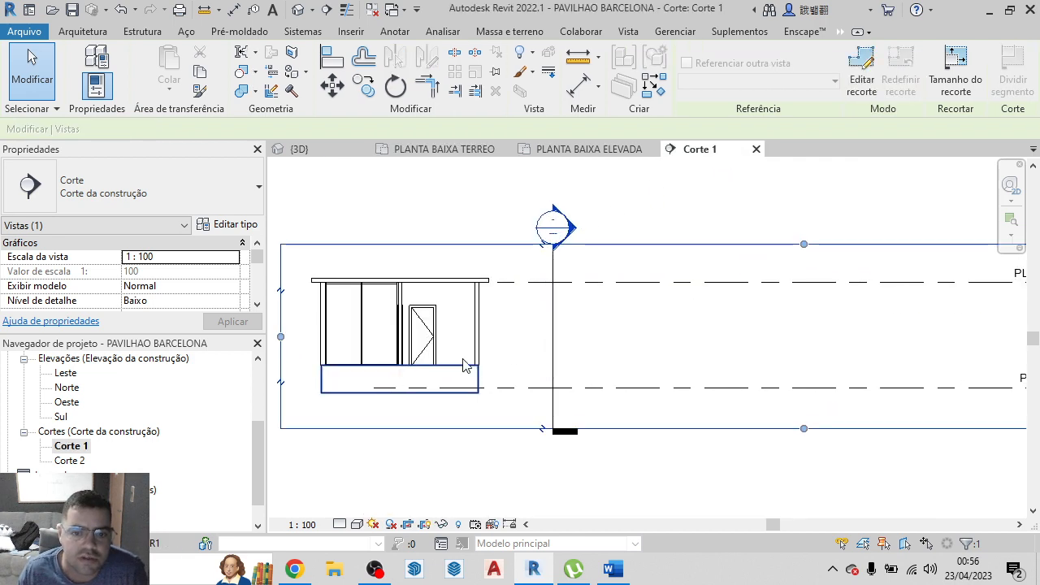
scroll(558, 400, "down", 2)
left_click(757, 149)
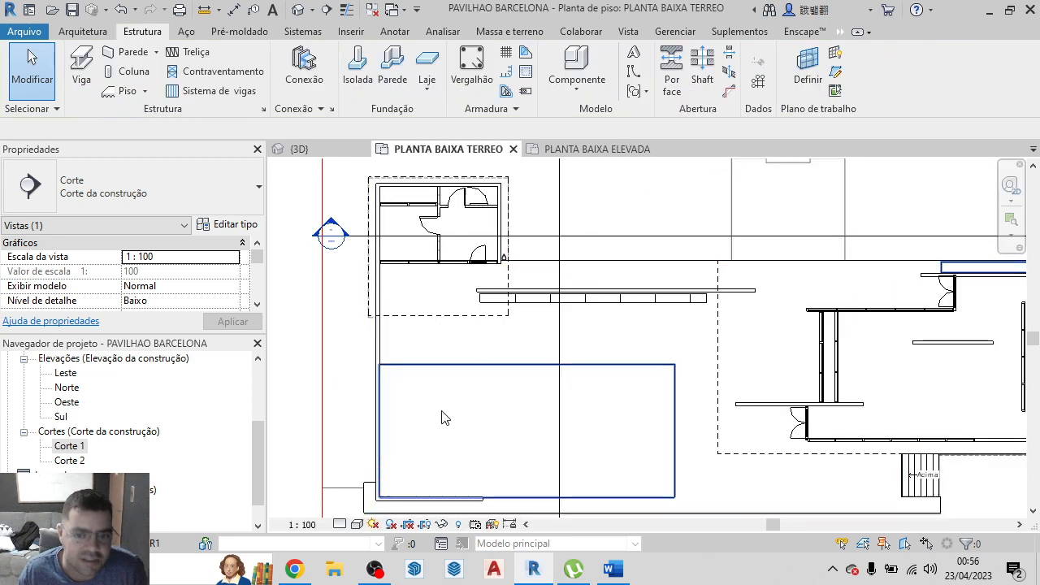
double_click(330, 236)
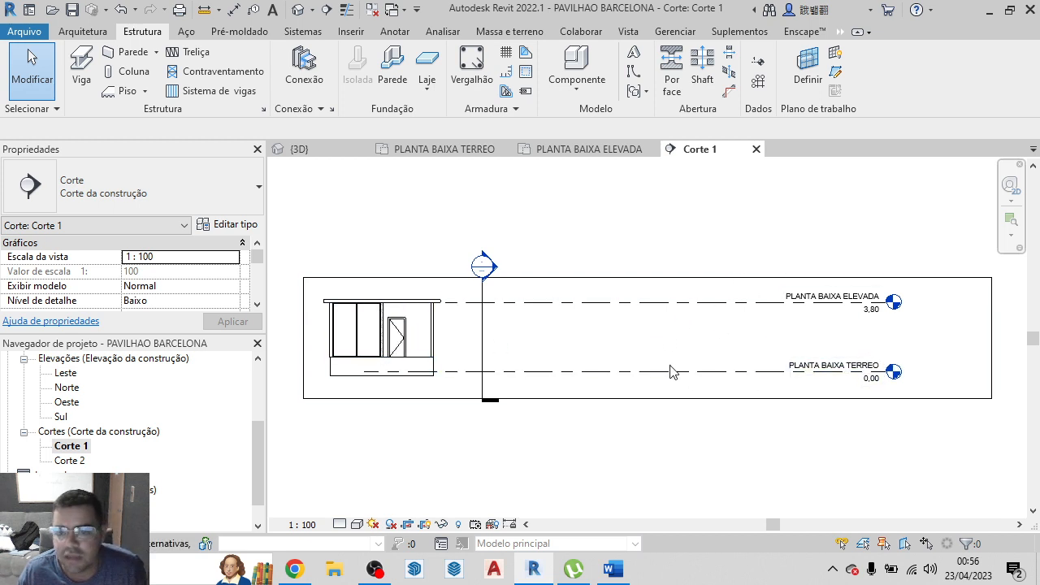
In PLANTA BAIXA TERREO, move the horizontal Corte 1 section line down to cut through the large pool and the main pavilion's lower part
left_click(466, 149)
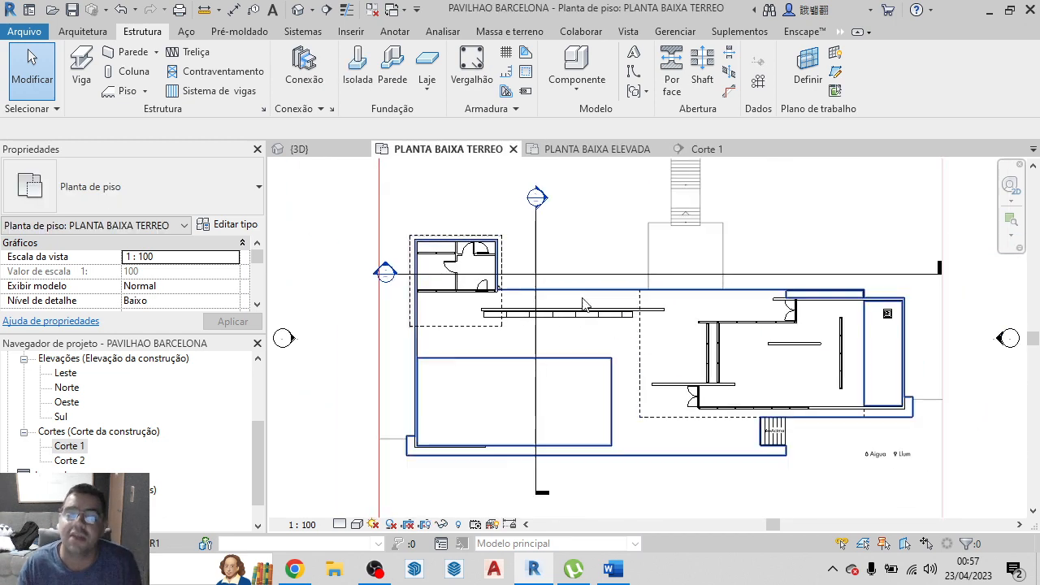
left_click(602, 273)
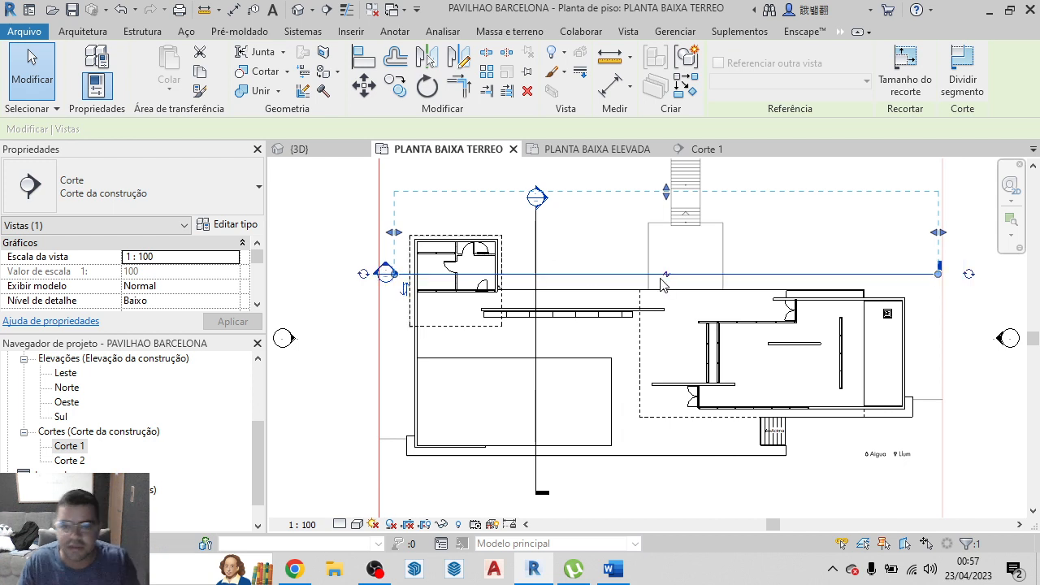
left_click_drag(654, 279, 657, 399)
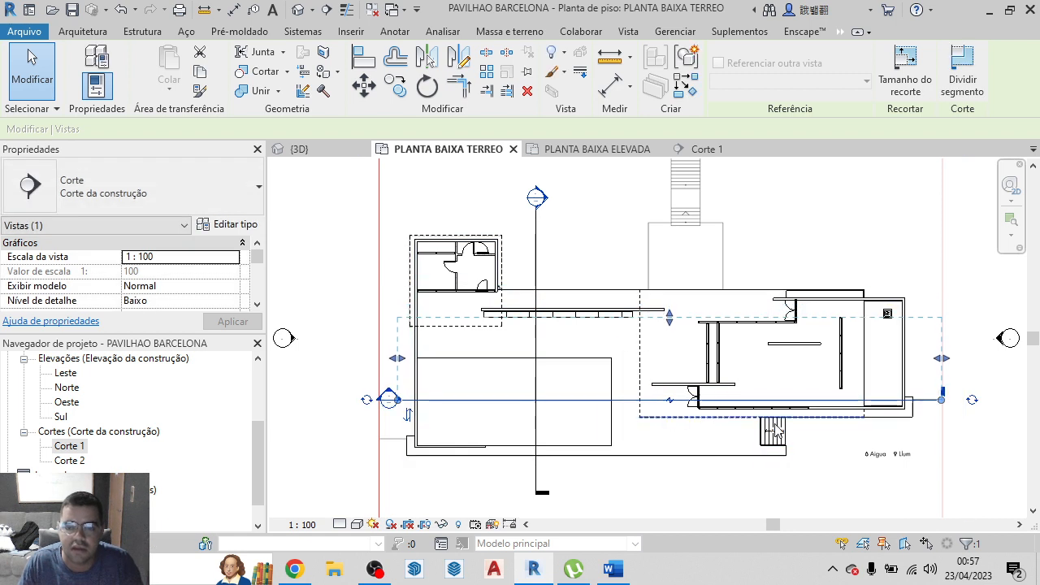
scroll(792, 433, "up", 1)
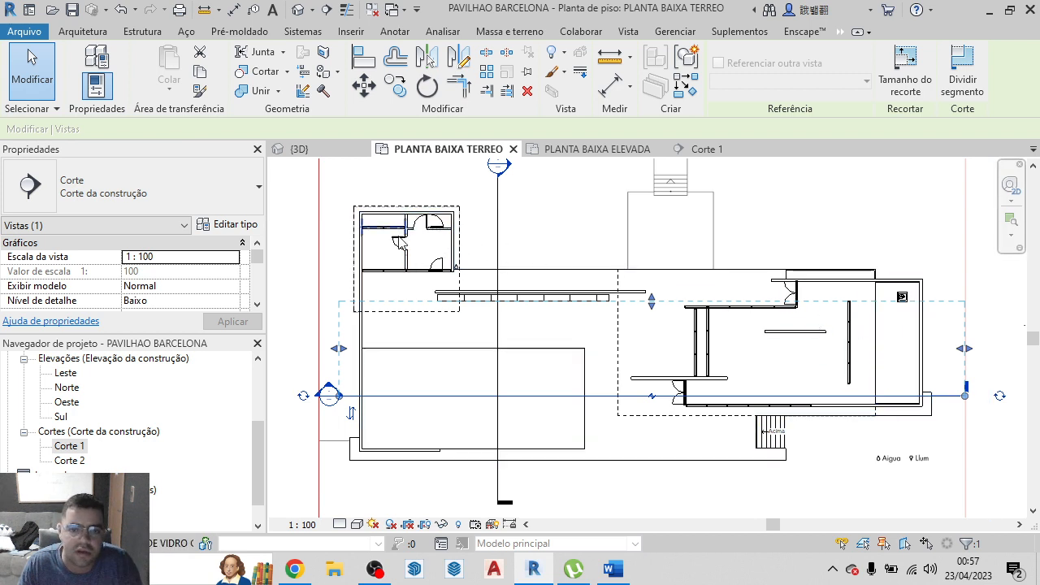
Open Corte 1 and examine the roofs, glass walls, bench and base along the whole section
left_click(703, 152)
scroll(753, 337, "up", 3)
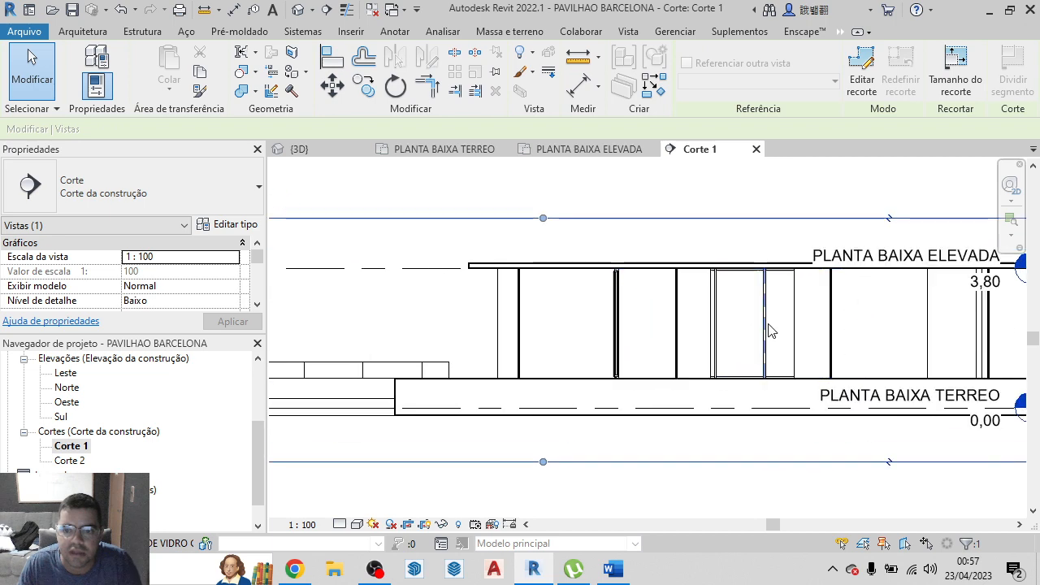
scroll(711, 346, "down", 5)
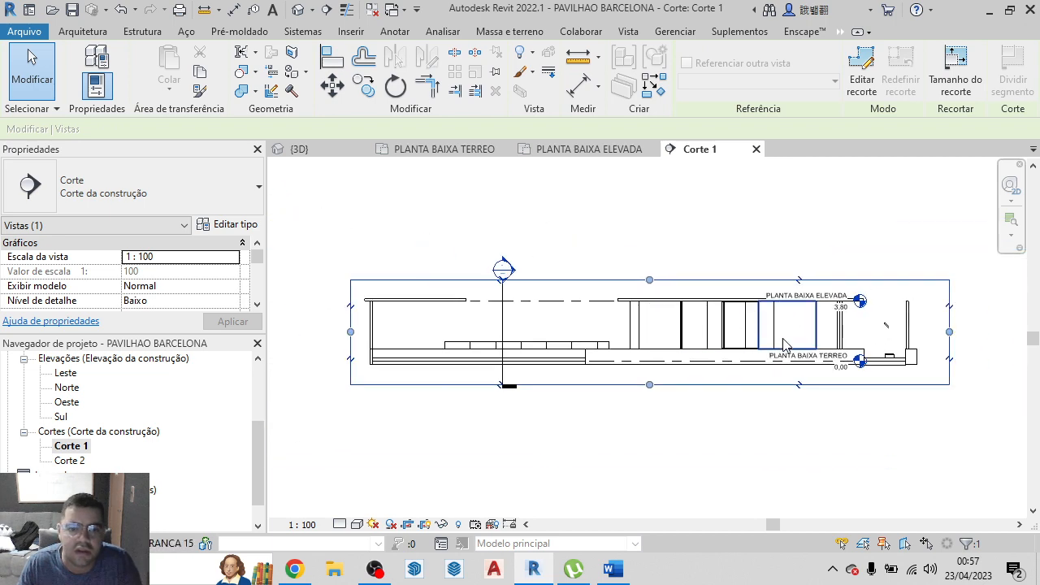
scroll(382, 303, "up", 2)
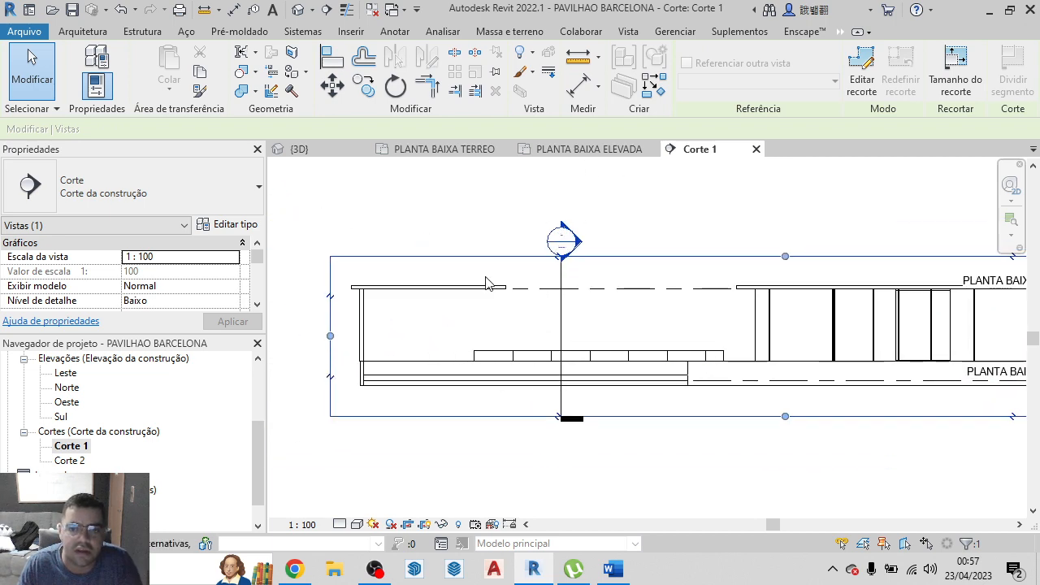
scroll(520, 327, "down", 1)
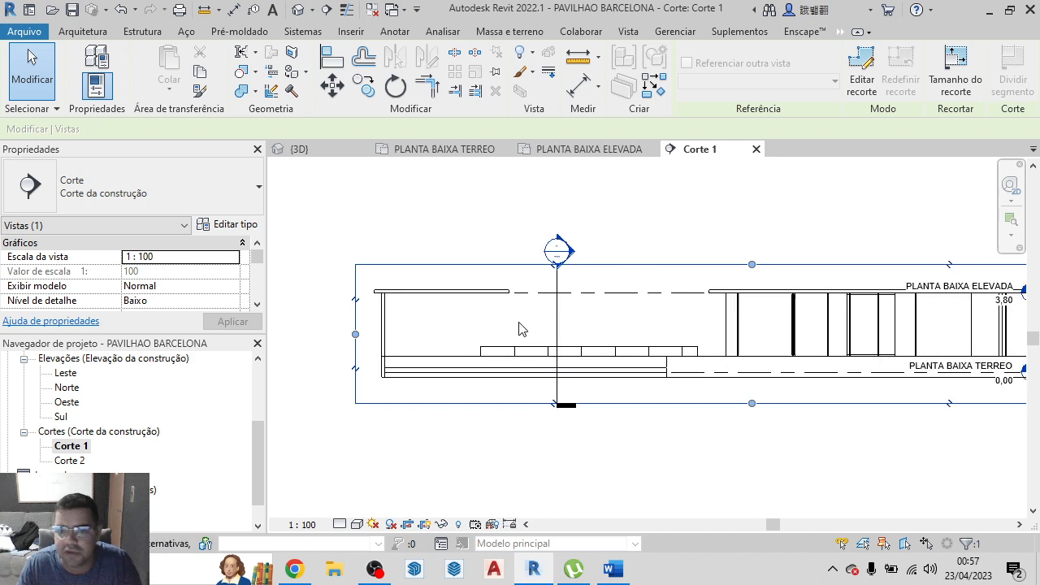
scroll(437, 335, "down", 2)
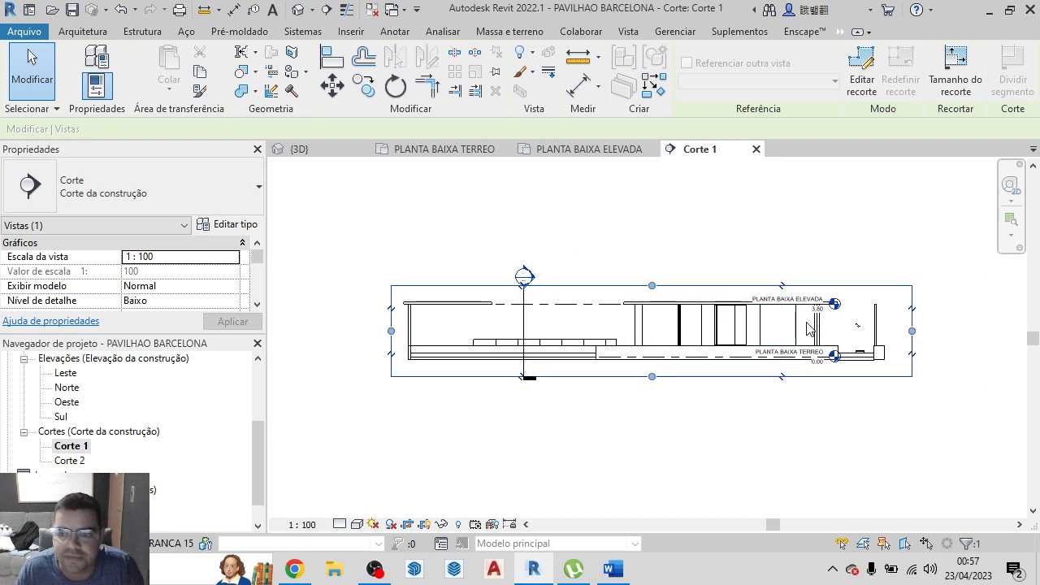
scroll(853, 366, "up", 3)
scroll(837, 349, "down", 1)
scroll(817, 325, "down", 2)
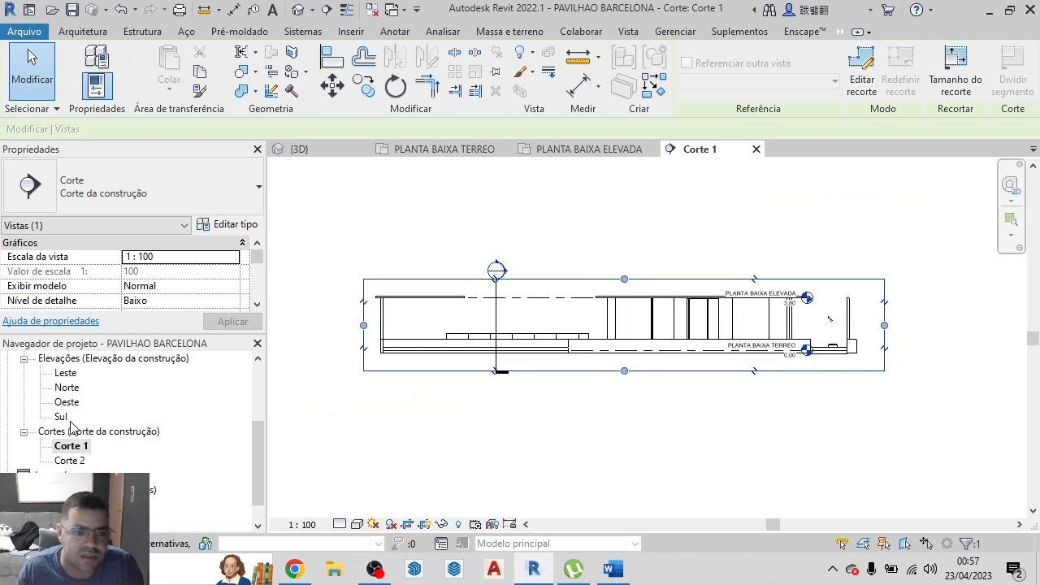
Open the Leste, Norte, Oeste and Sul building elevations one after another to review them
left_click(66, 374)
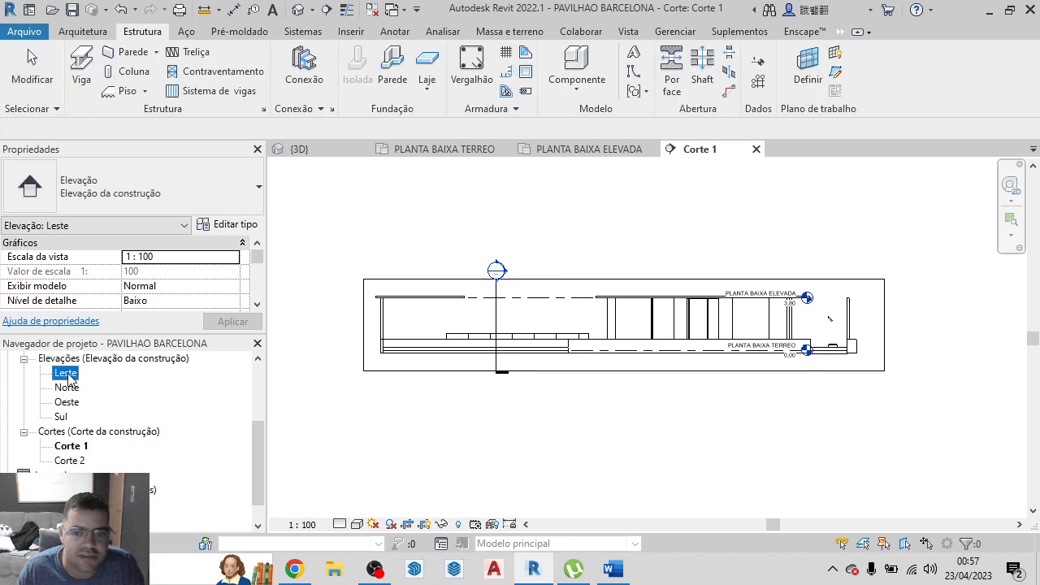
double_click(68, 376)
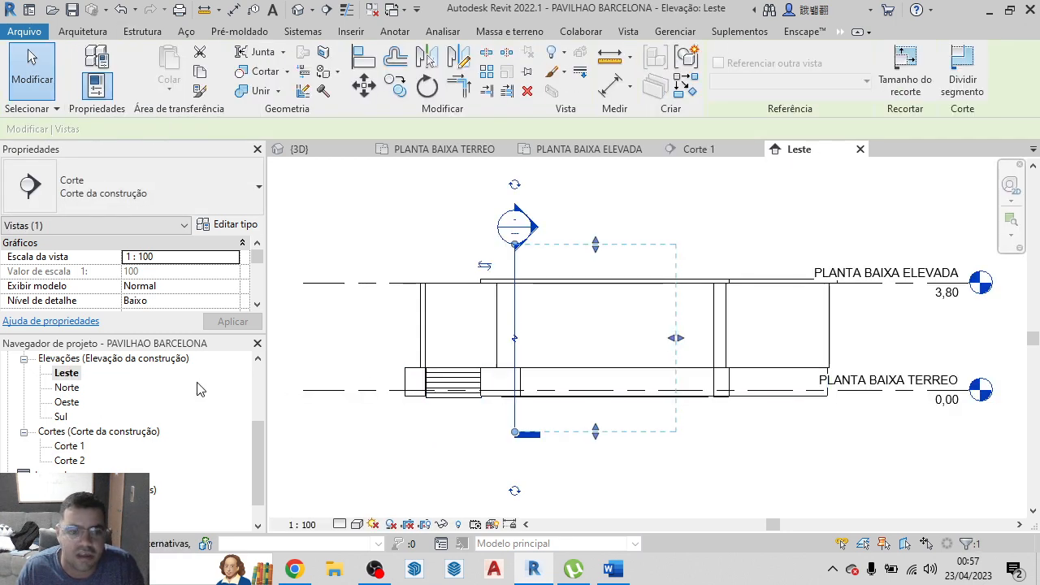
double_click(68, 389)
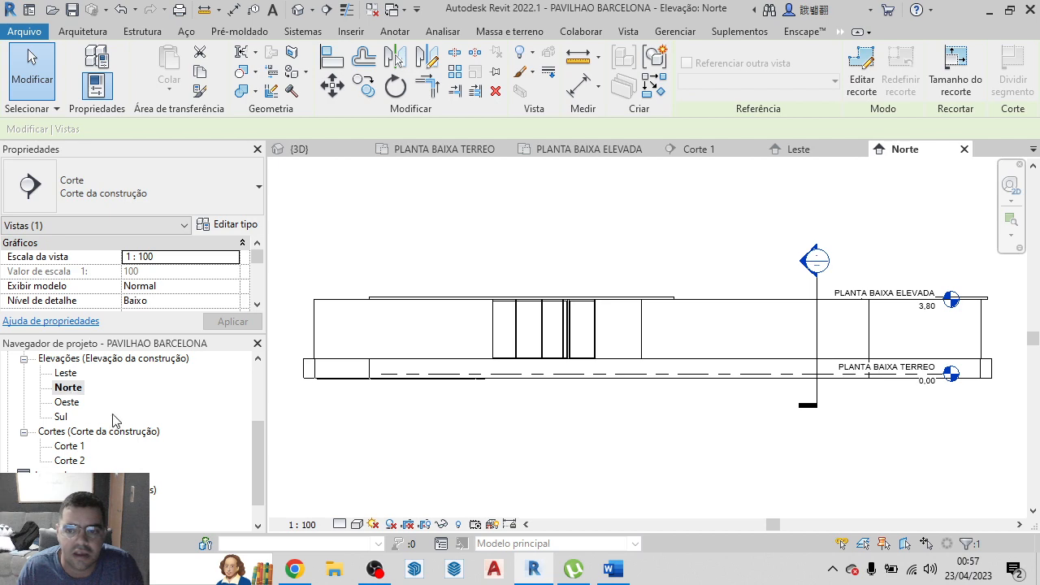
double_click(67, 404)
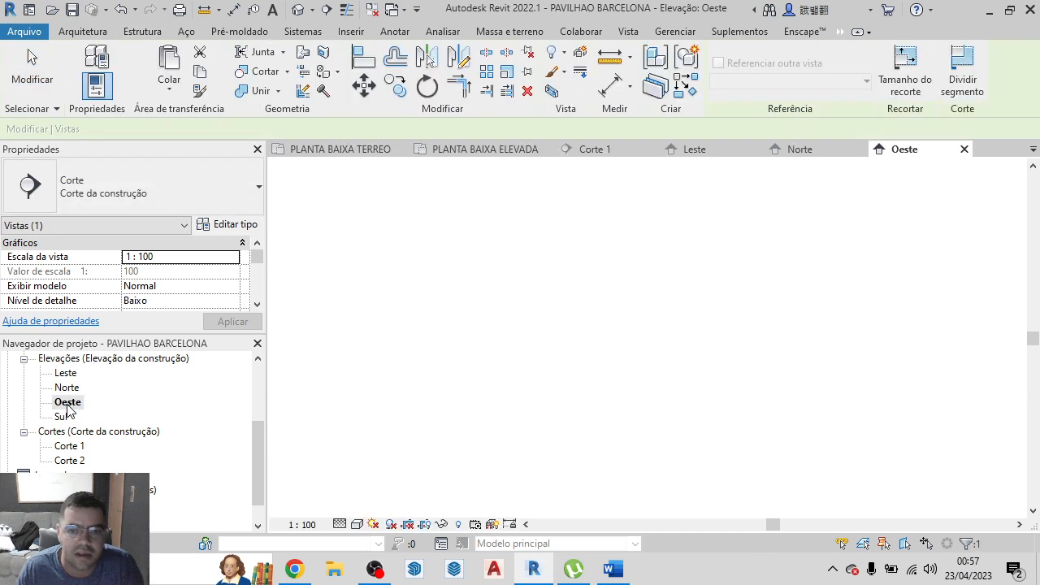
double_click(72, 417)
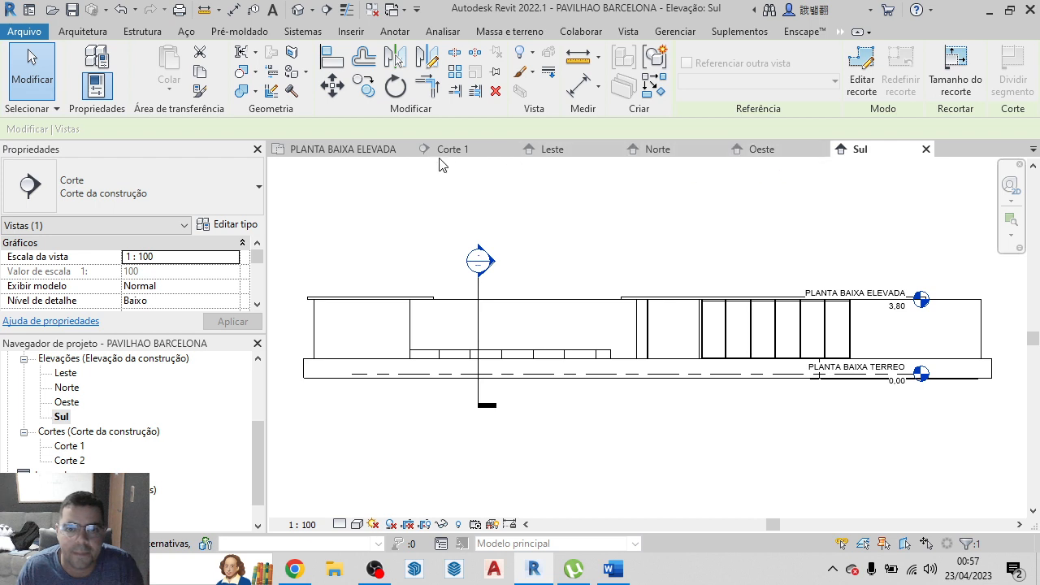
Deselect the section line in PLANTA BAIXA ELEVADA and compare its position with the Corte 1 view
left_click(364, 152)
scroll(583, 360, "up", 4)
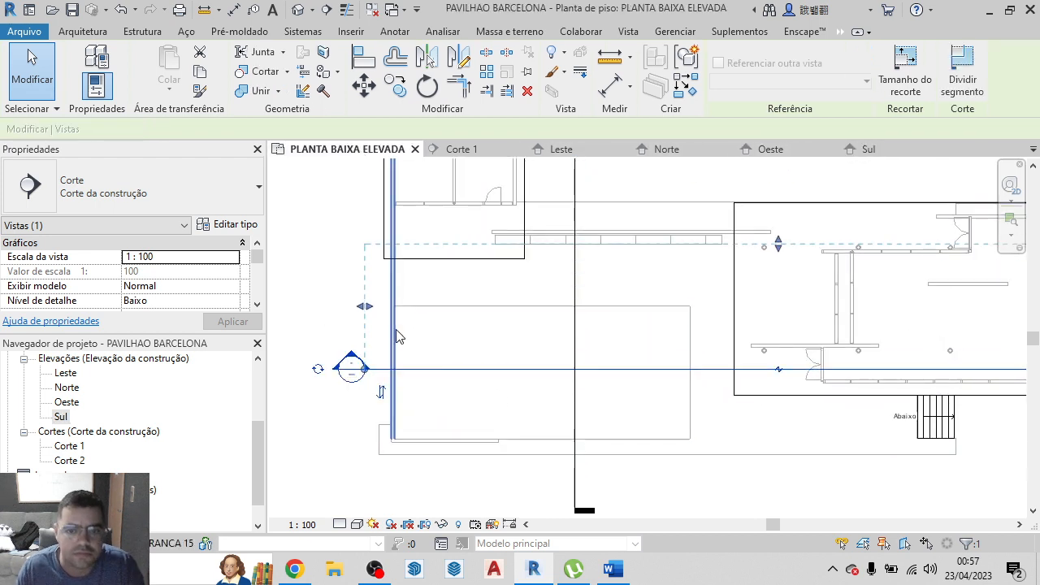
key("Escape")
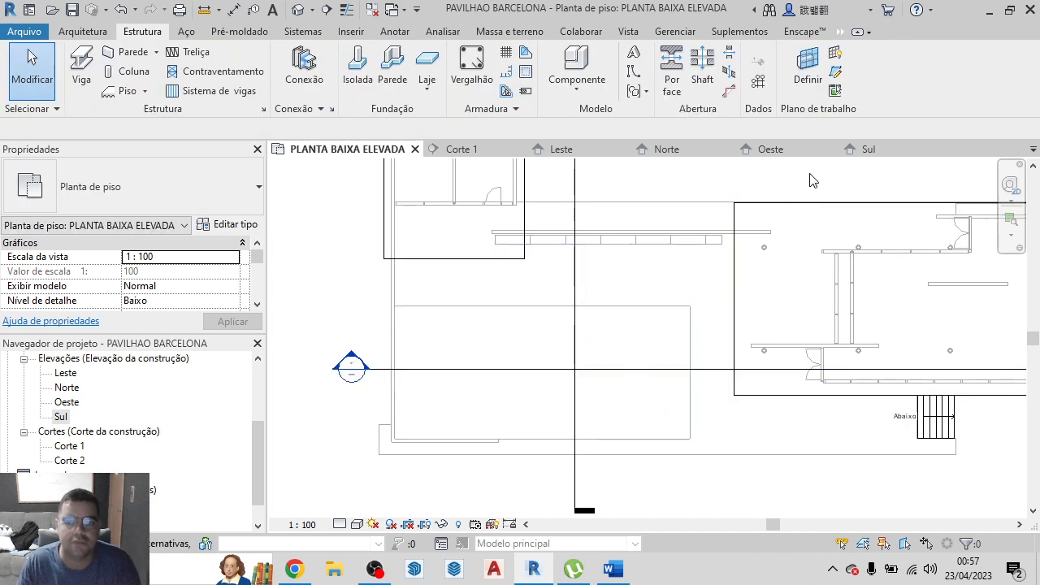
left_click(451, 153)
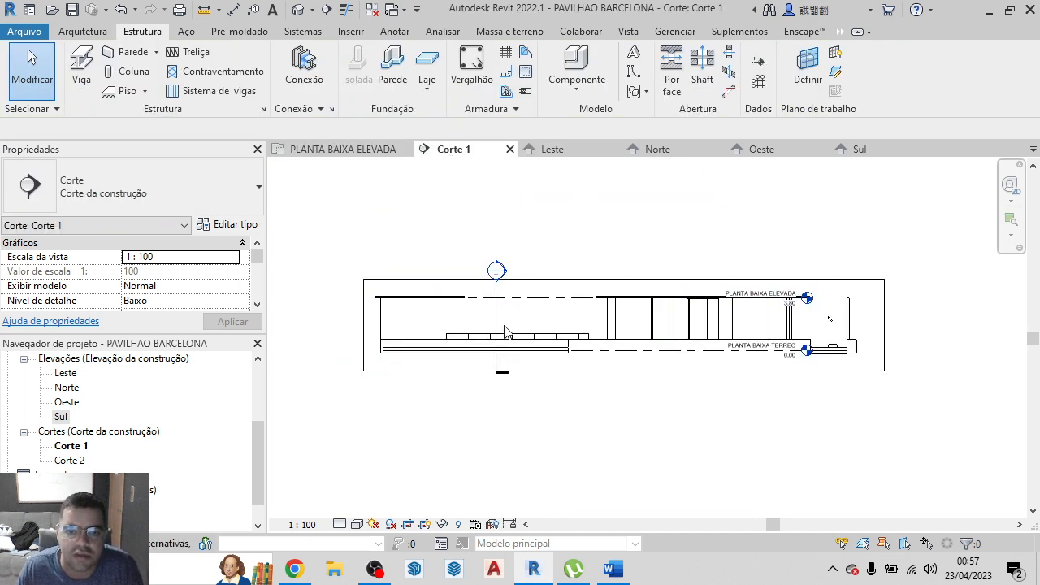
scroll(504, 332, "up", 2)
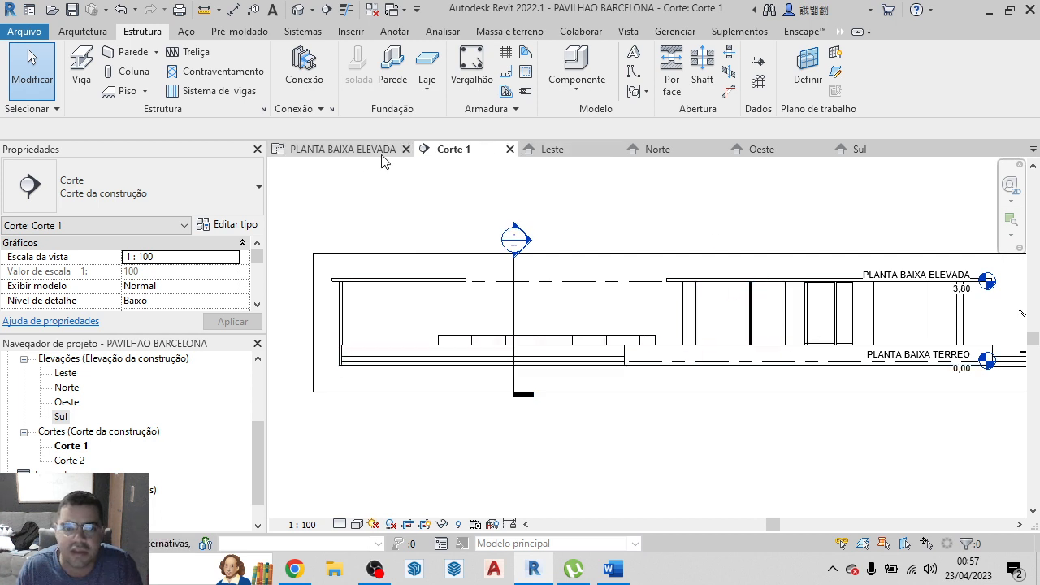
In PLANTA BAIXA ELEVADA, move the horizontal Corte 1 section line up to run between the large pool and the long bench
left_click(354, 151)
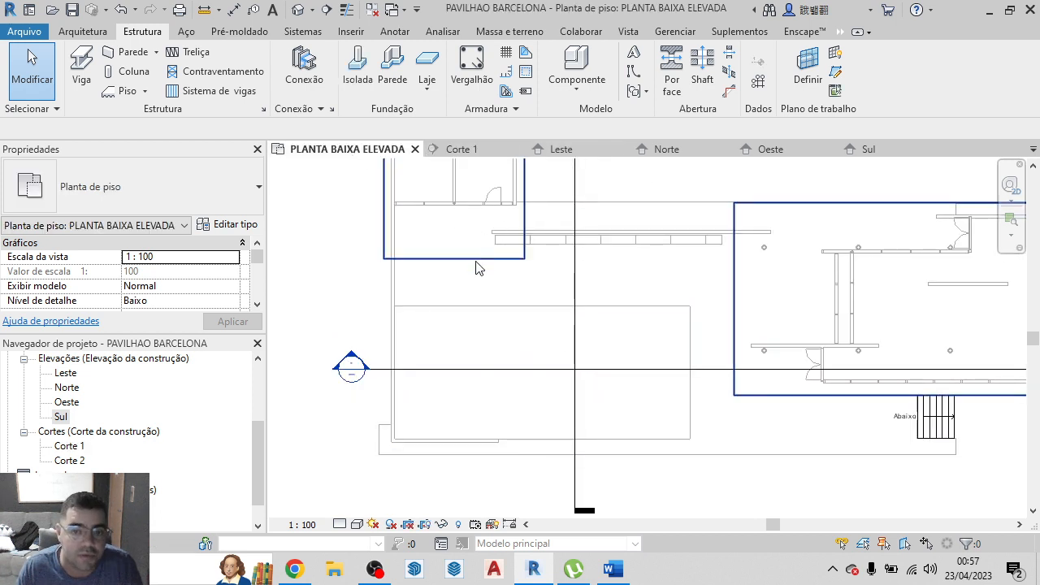
left_click(669, 372)
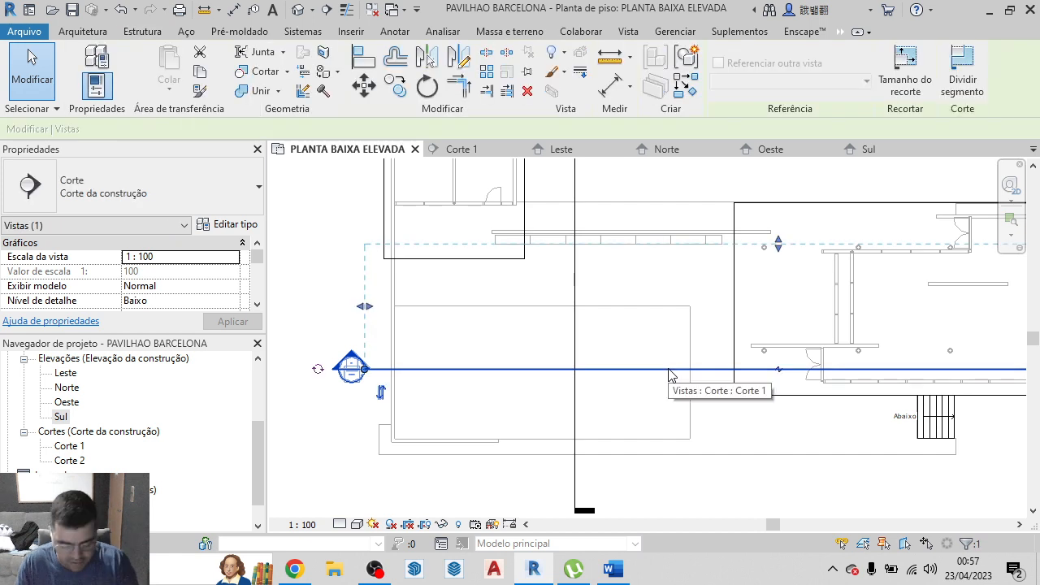
left_click(365, 86)
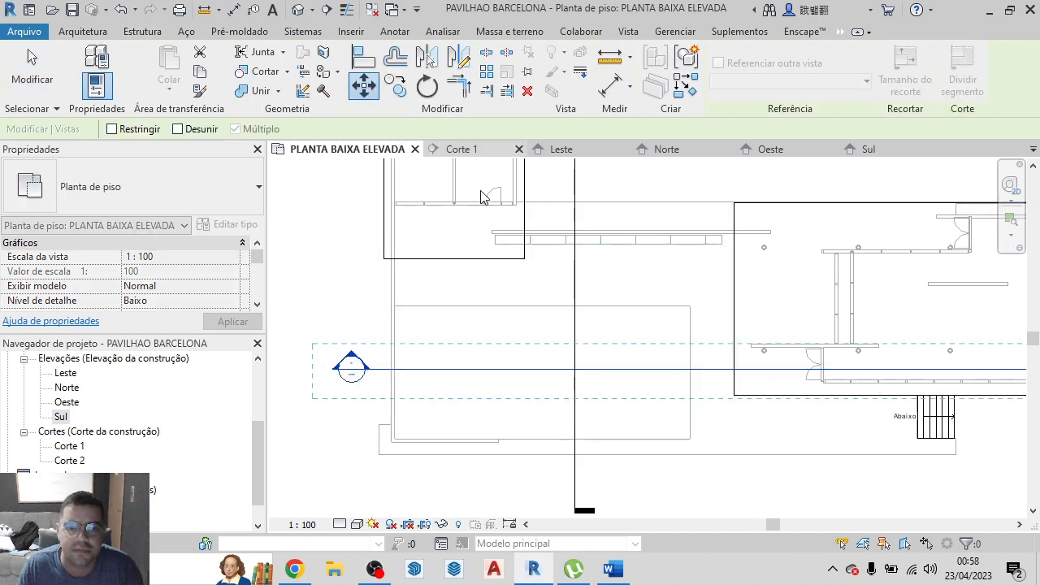
left_click(701, 373)
left_click(697, 293)
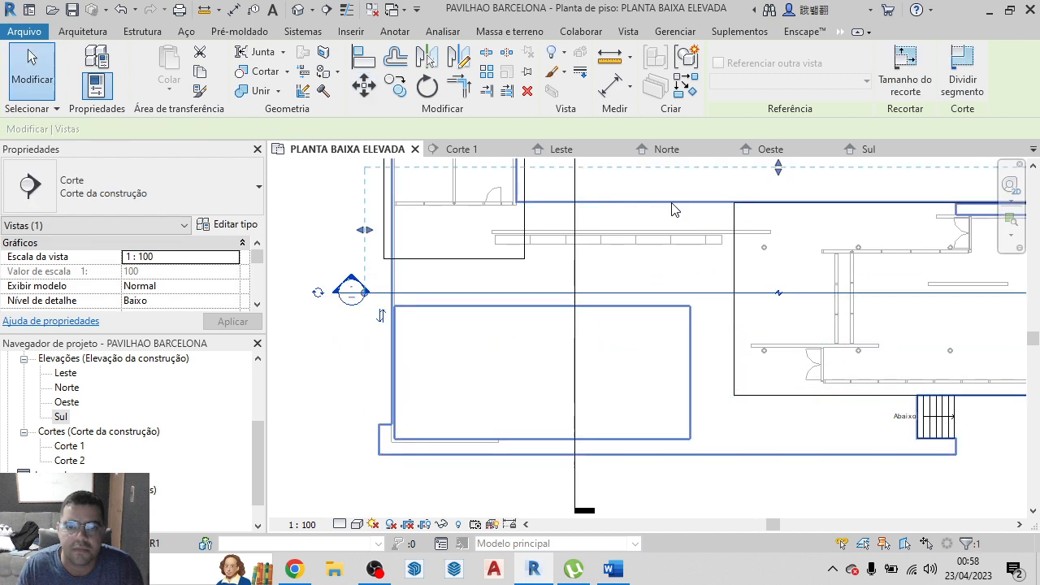
Move the vertical Corte 2 section line right so it cuts through the main pavilion beside the stairs
scroll(317, 376, "down", 5)
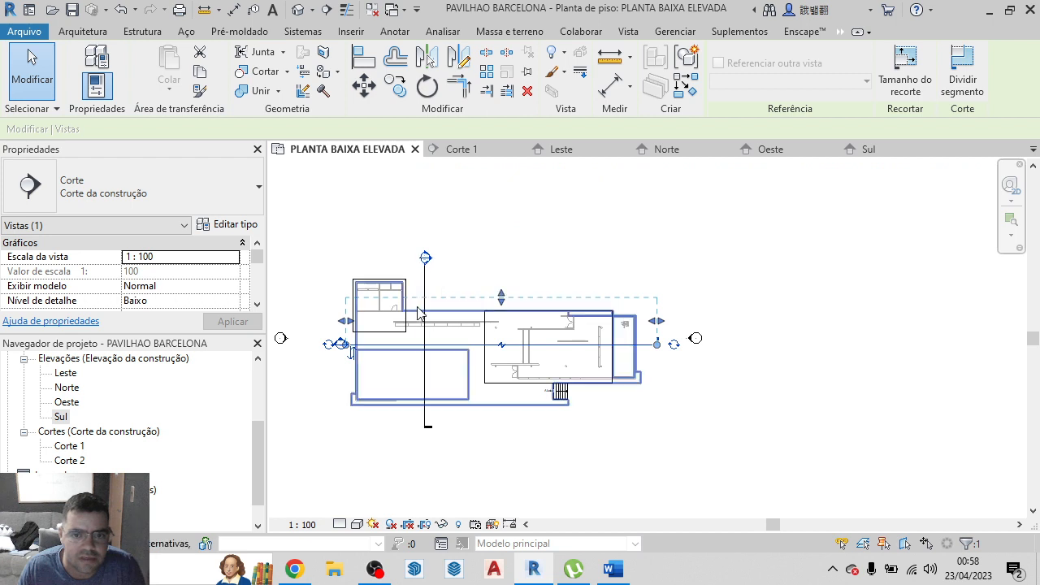
left_click(425, 333)
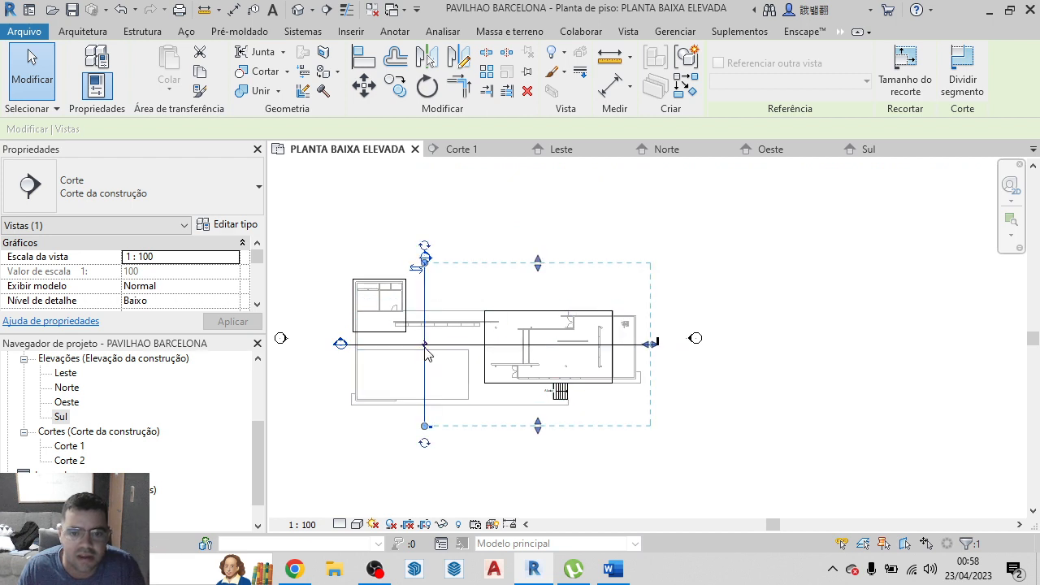
left_click_drag(423, 333, 541, 333)
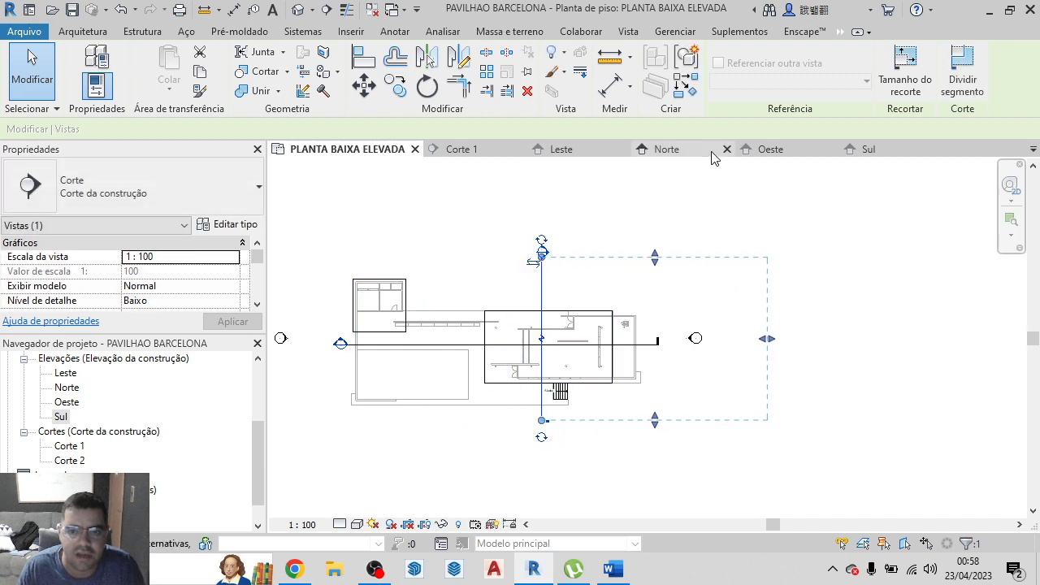
left_click(585, 232)
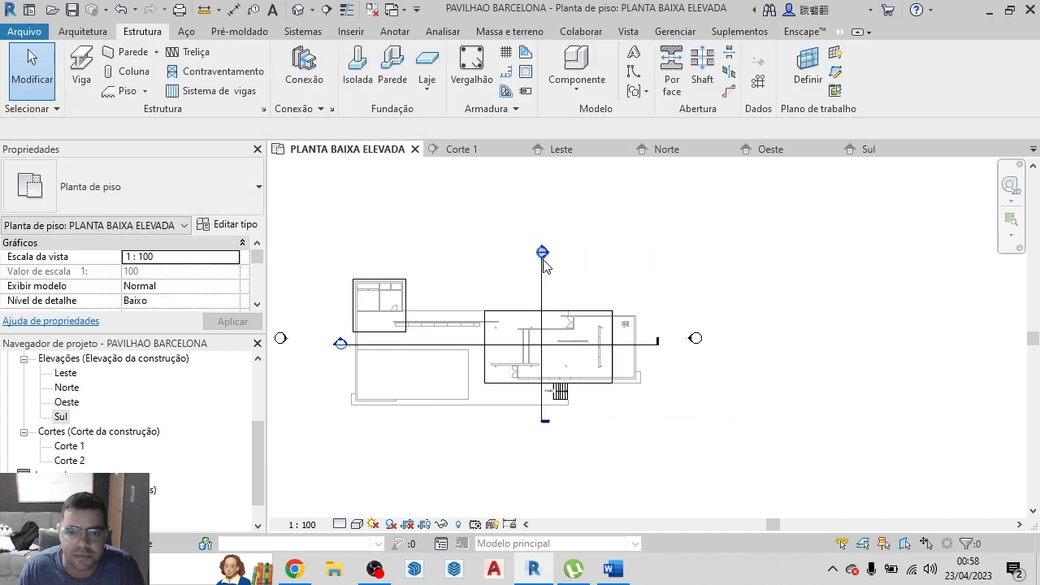
Open Corte 2 from its section marker to inspect the main pavilion, and review the updated Corte 1
double_click(542, 253)
scroll(660, 346, "up", 2)
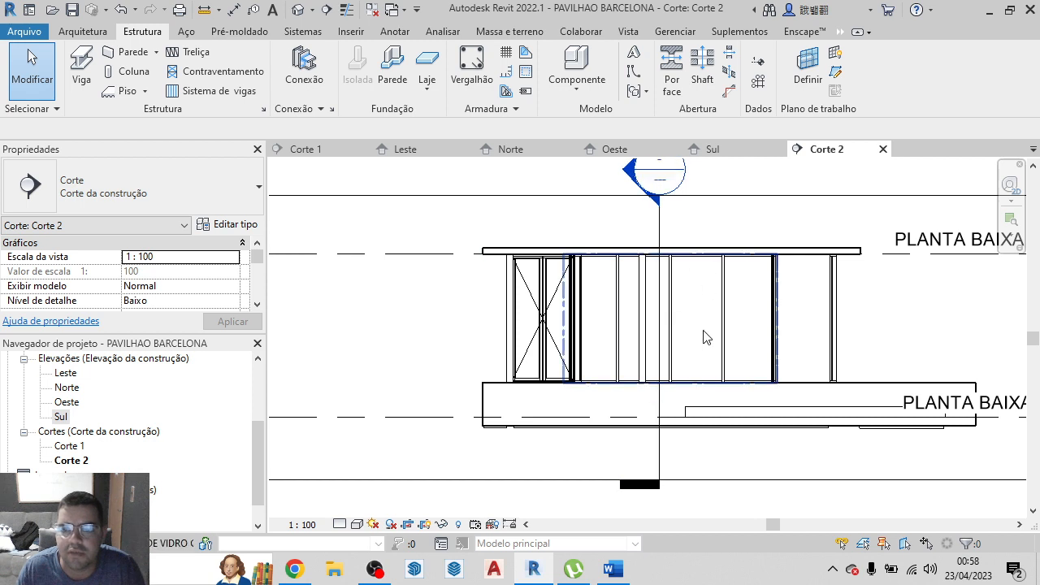
left_click(299, 150)
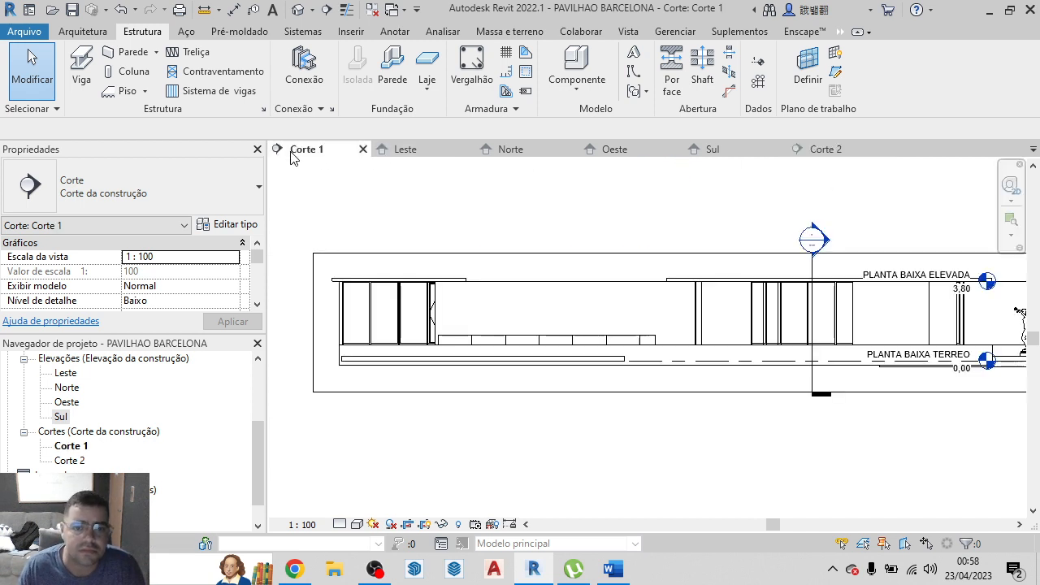
scroll(304, 203, "down", 2)
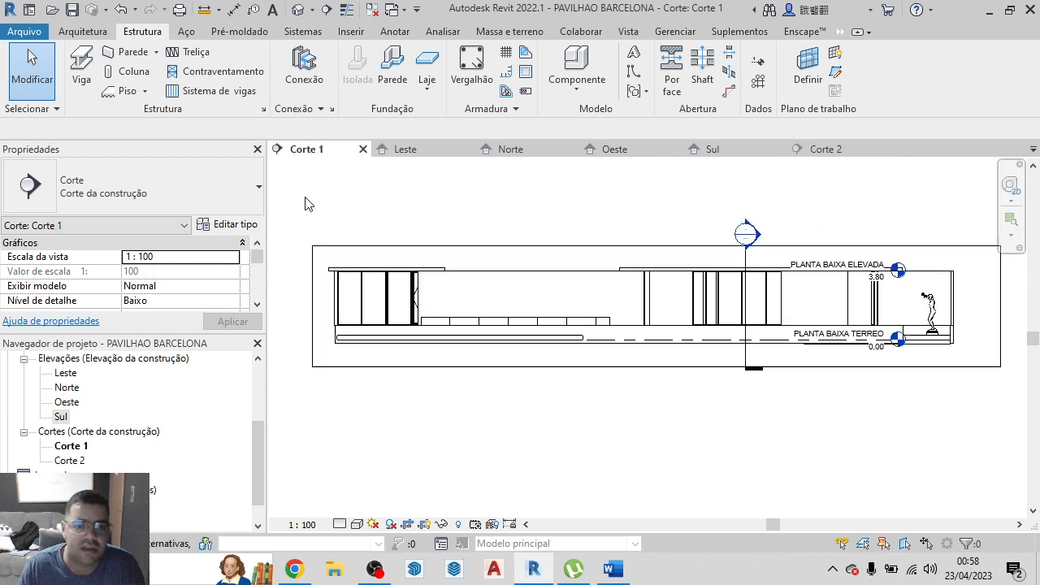
Close the section, elevation and PLANTA BAIXA ELEVADA views, and return to the {3D} view
left_click(882, 149)
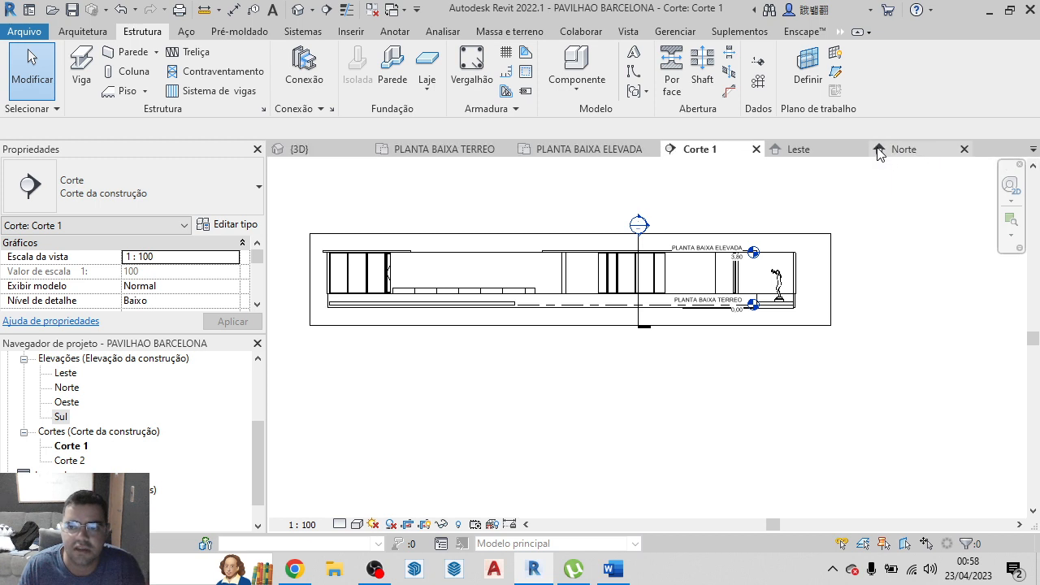
left_click(964, 149)
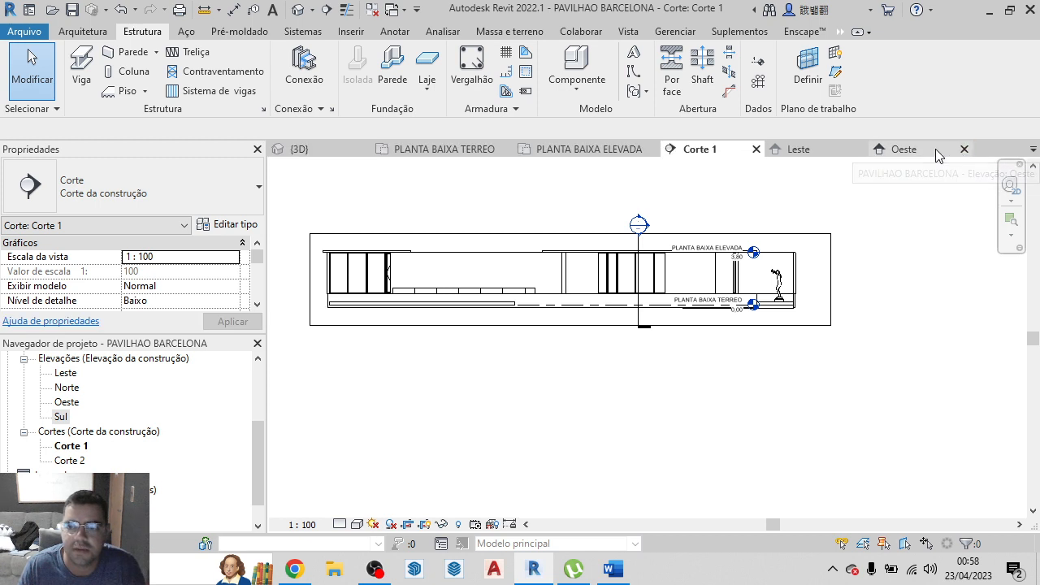
left_click(965, 149)
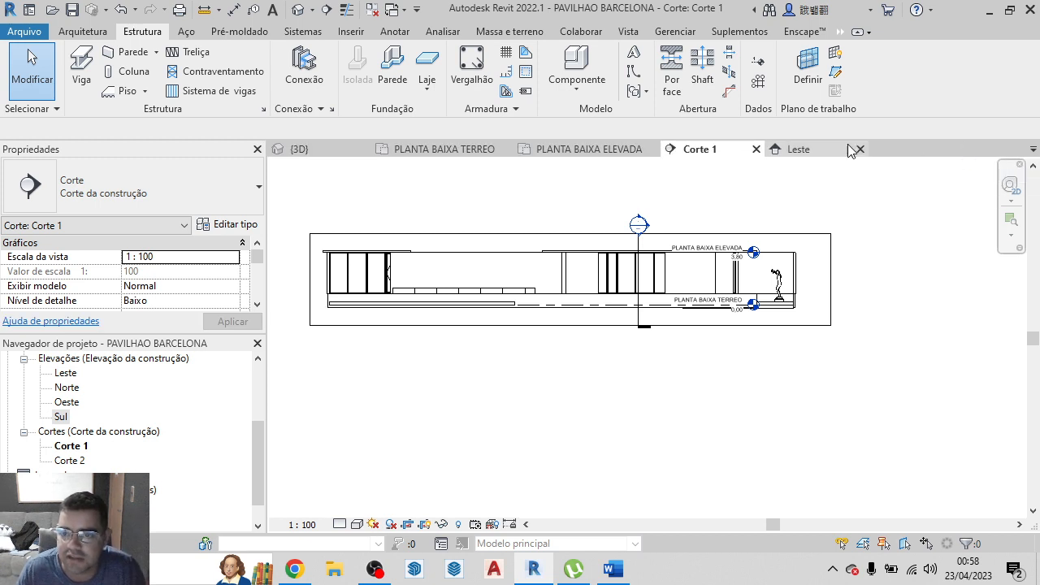
left_click(866, 151)
left_click(860, 149)
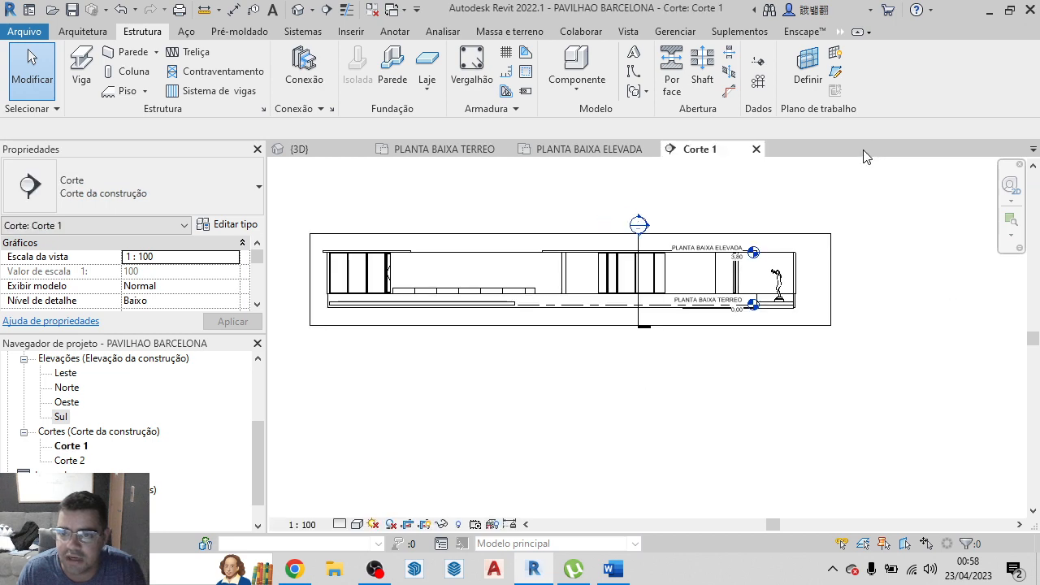
left_click(754, 149)
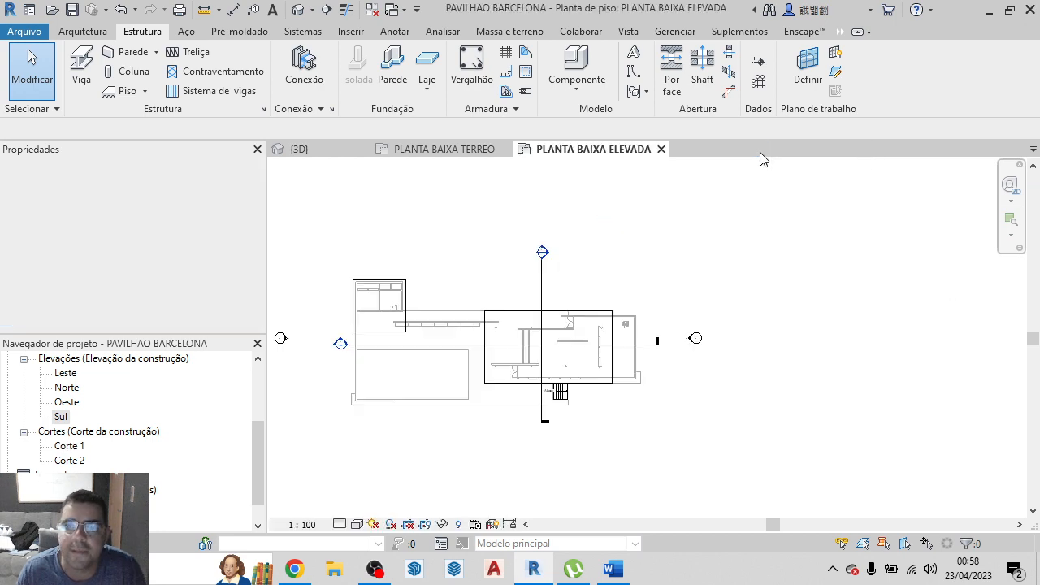
left_click(662, 149)
left_click(301, 150)
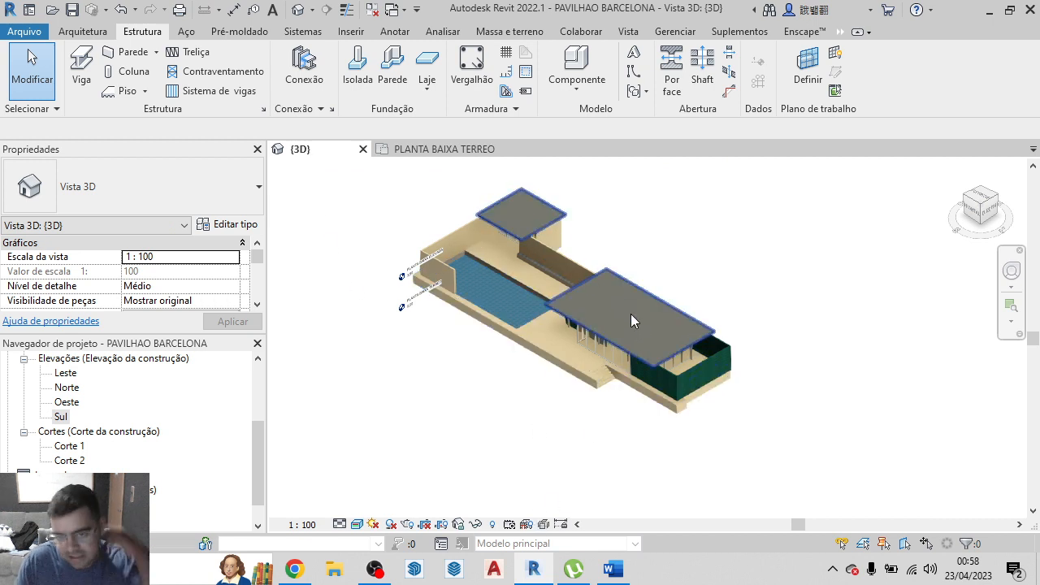
Look at the pavilion from directly above and temporarily hide the roof slabs to expose the main pavilion's interior
left_click(982, 200)
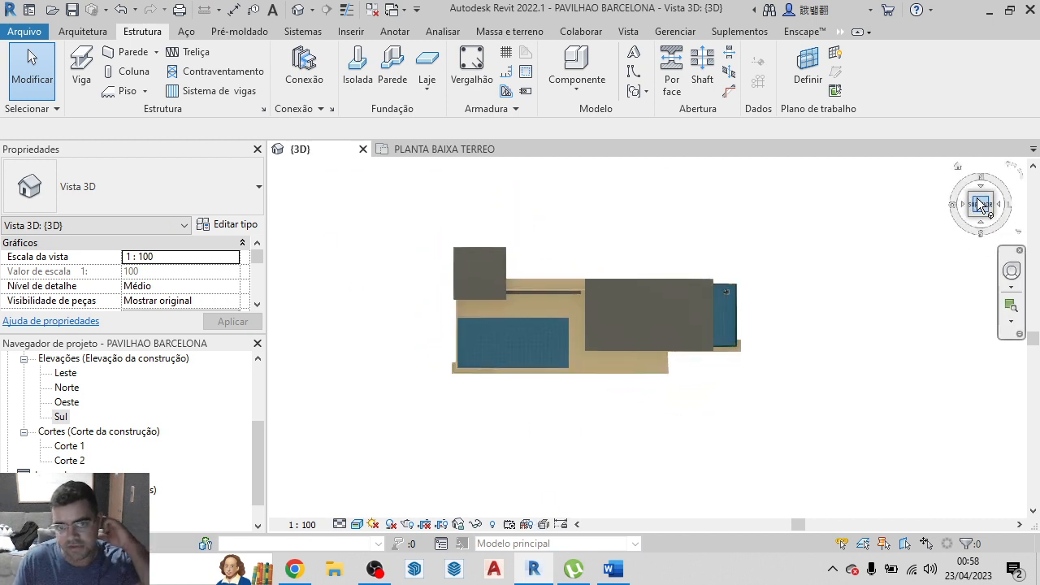
left_click(681, 356)
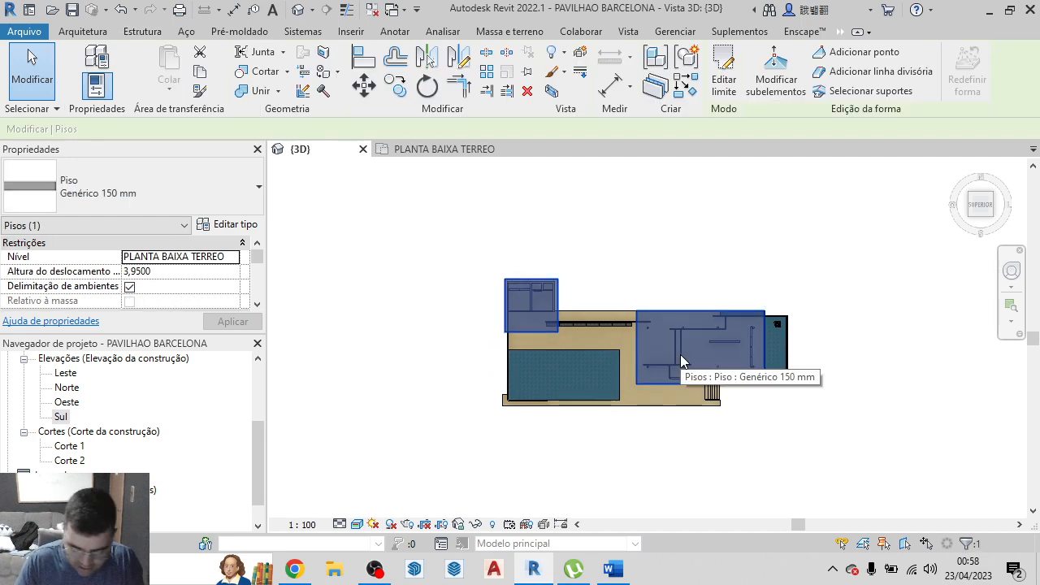
key("h")
key("h")
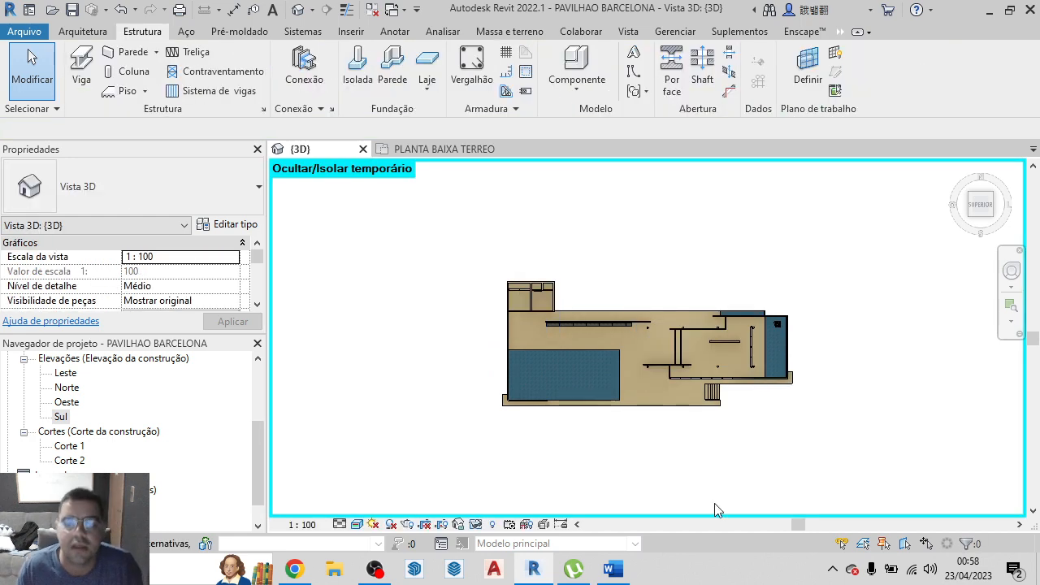
scroll(637, 398, "up", 10)
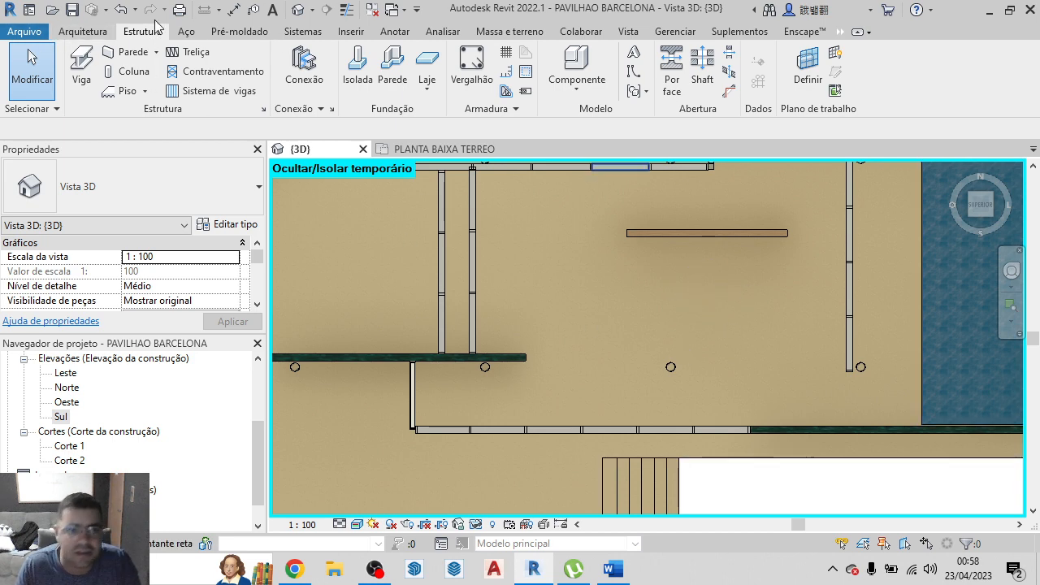
Start placing a component and open the dialog for loading a new family
left_click(75, 31)
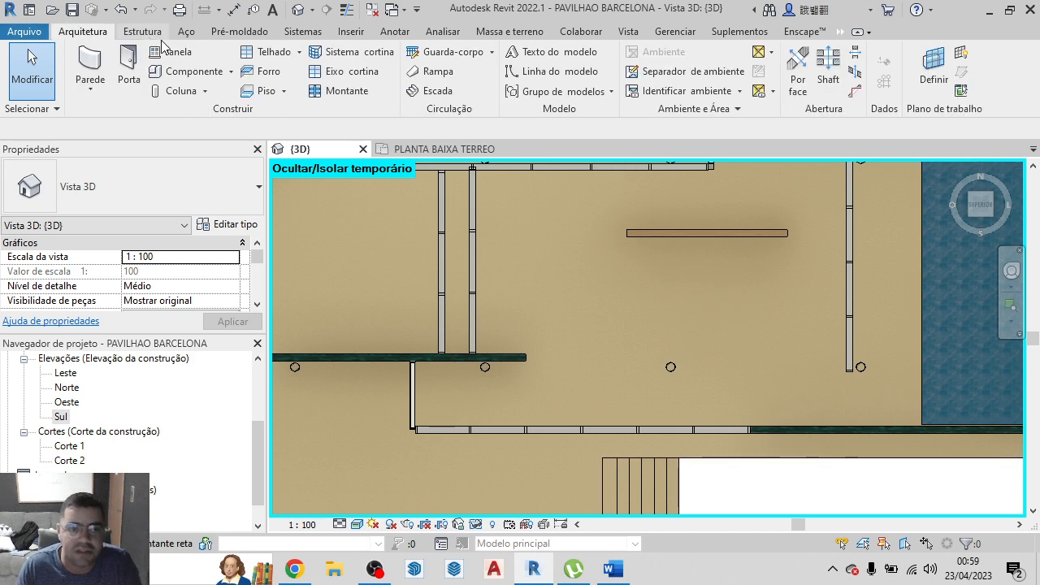
left_click(189, 77)
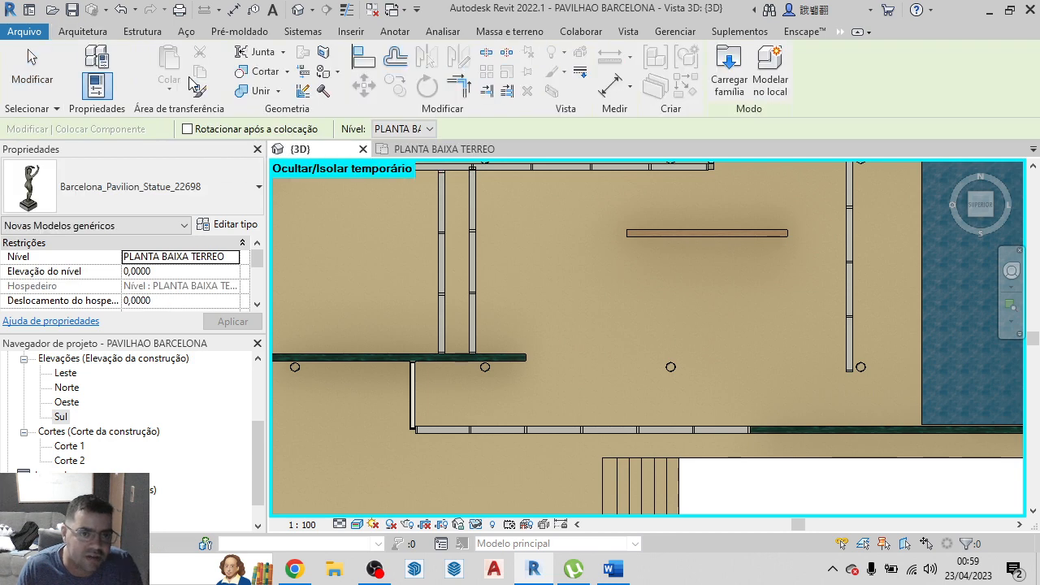
left_click(720, 92)
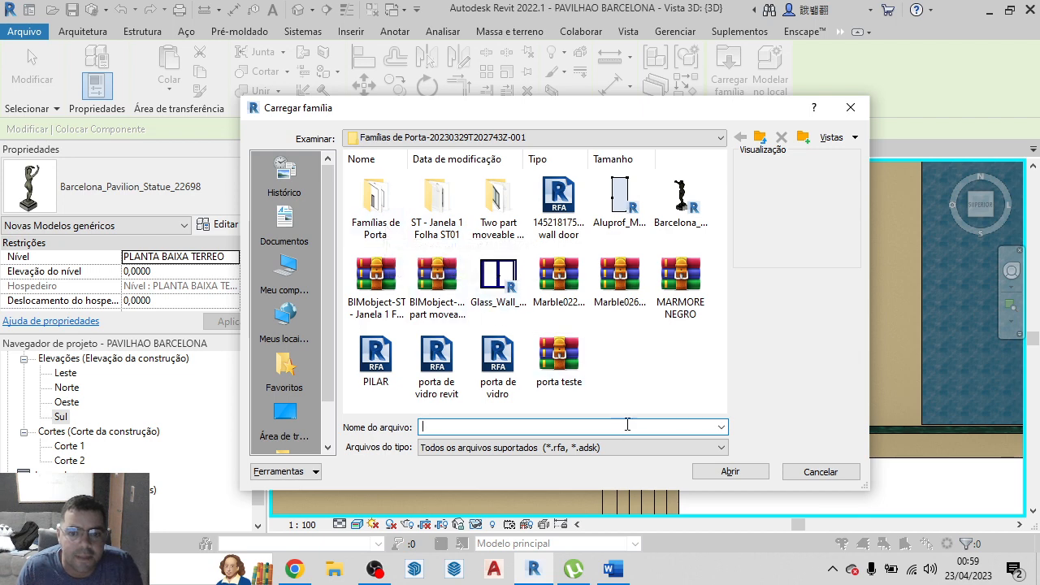
Switch to File Explorer and look through the Famílias de Porta-20230329T202743Z-001 folder for the chair family
left_click(334, 569)
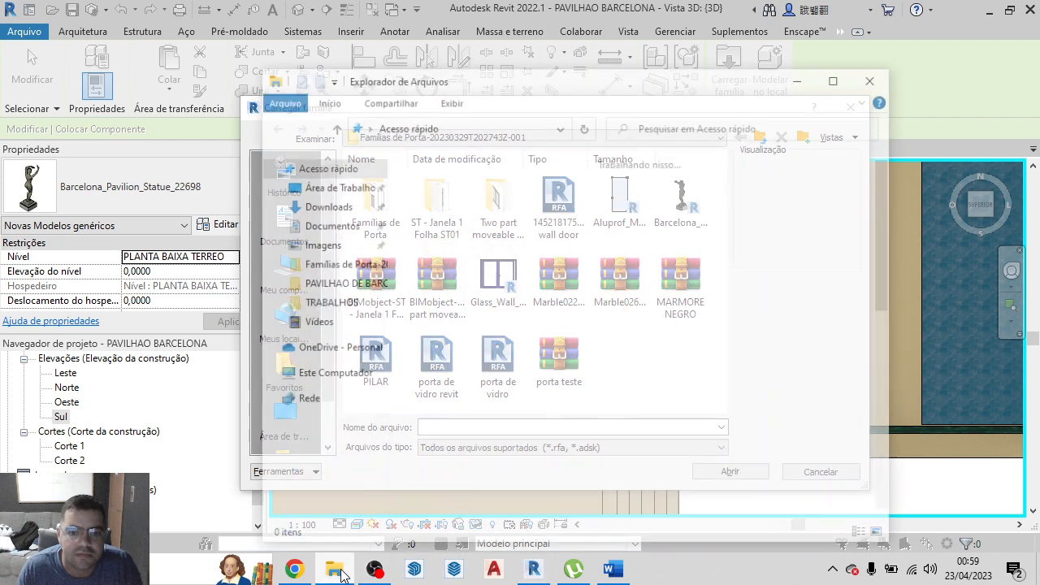
left_click(348, 269)
scroll(751, 277, "down", 6)
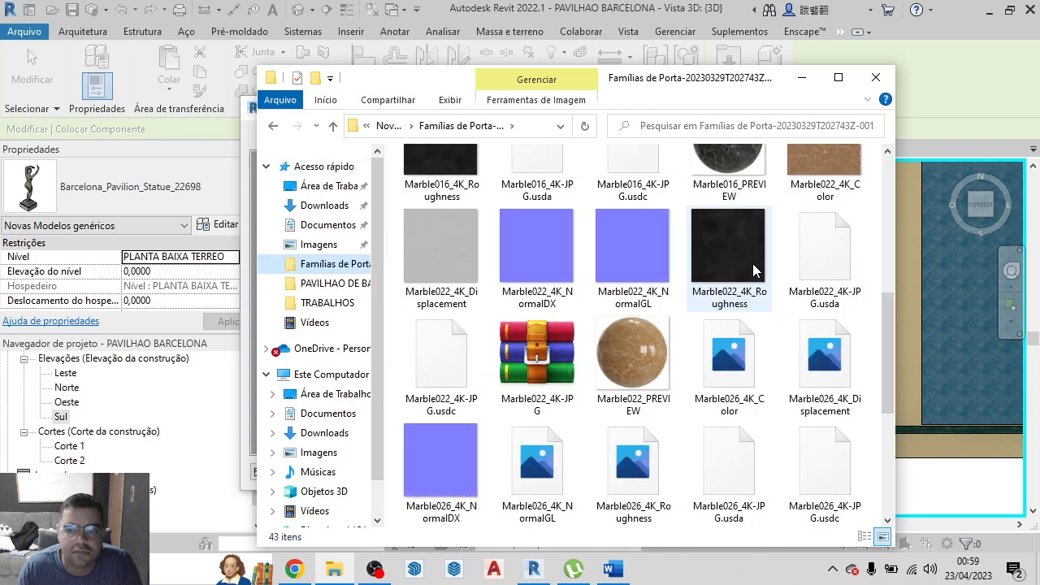
left_click(839, 77)
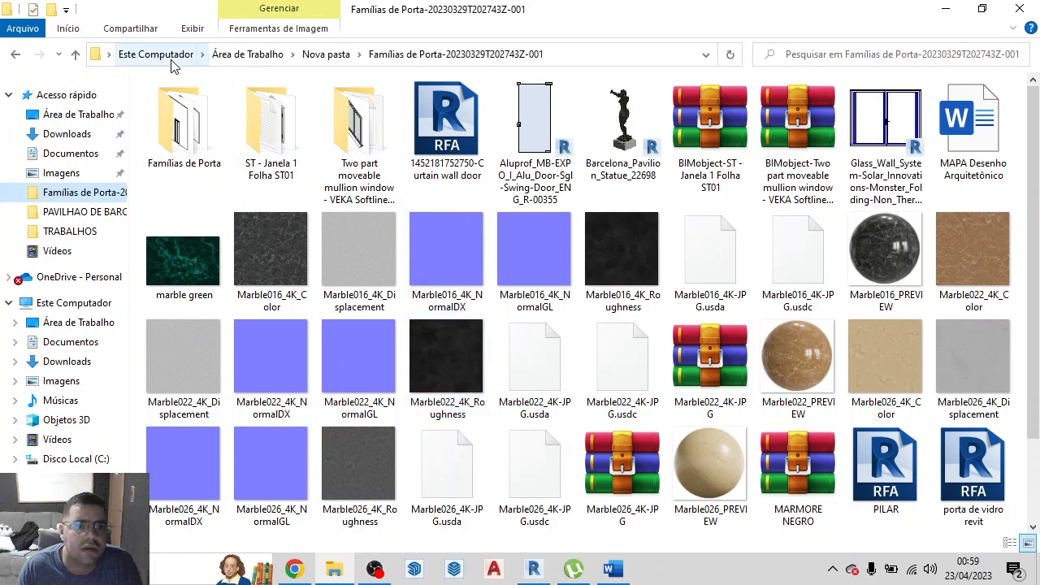
double_click(202, 143)
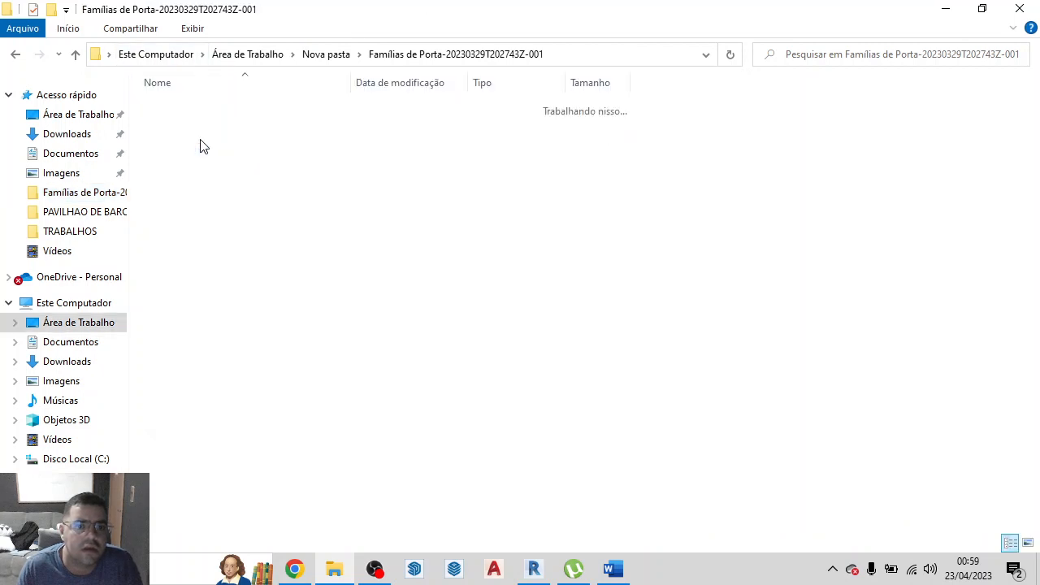
left_click(74, 54)
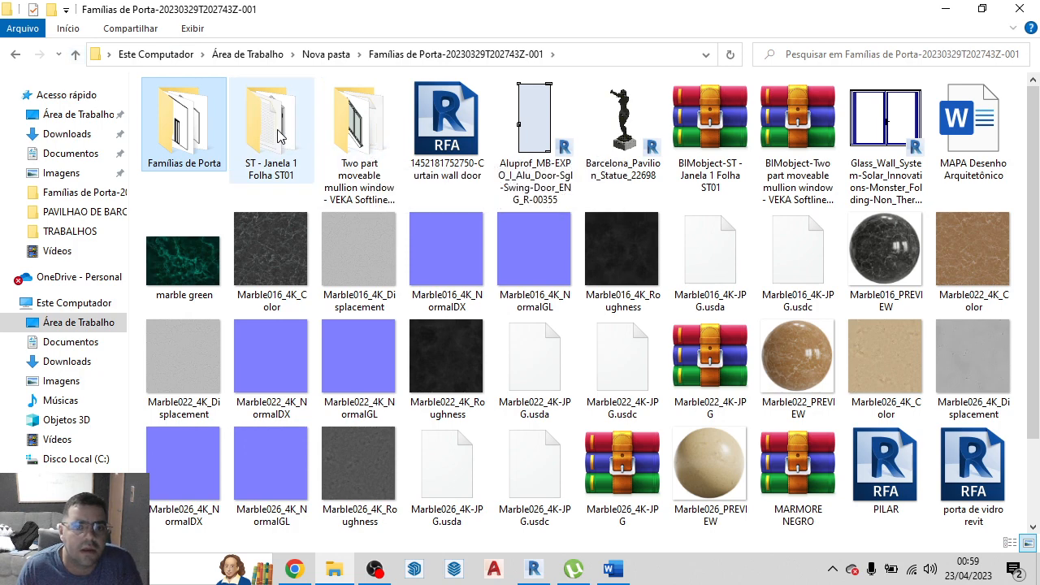
Go to the parent folder Nova pasta and display its contents as large icons
left_click(342, 61)
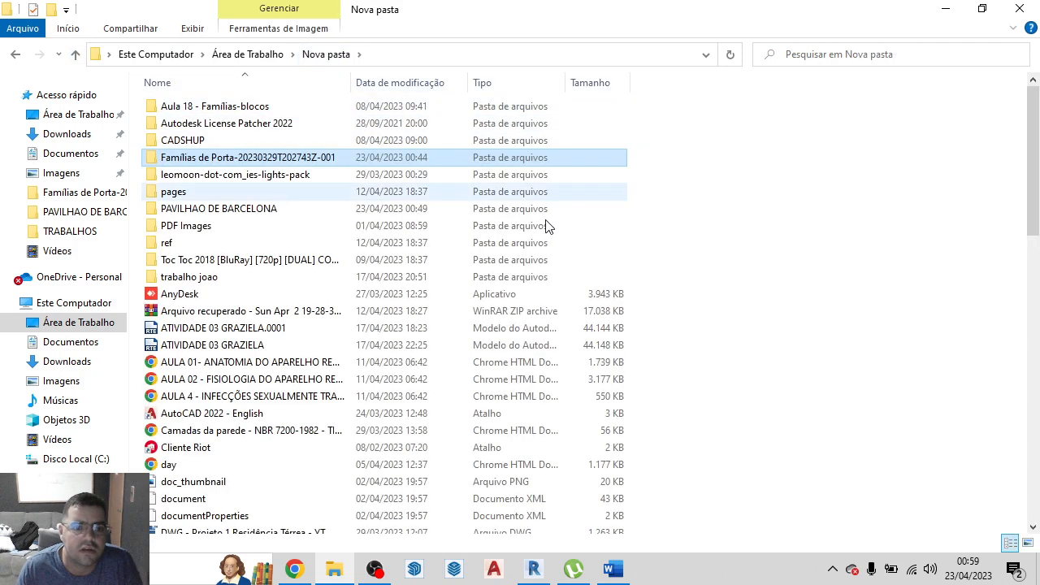
right_click(789, 293)
mouse_move(826, 298)
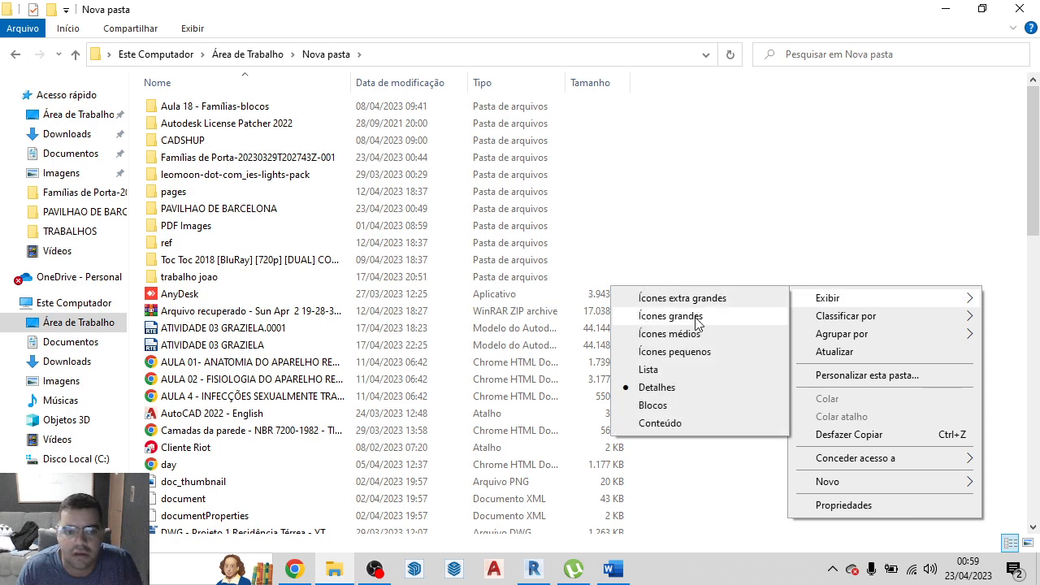
left_click(670, 316)
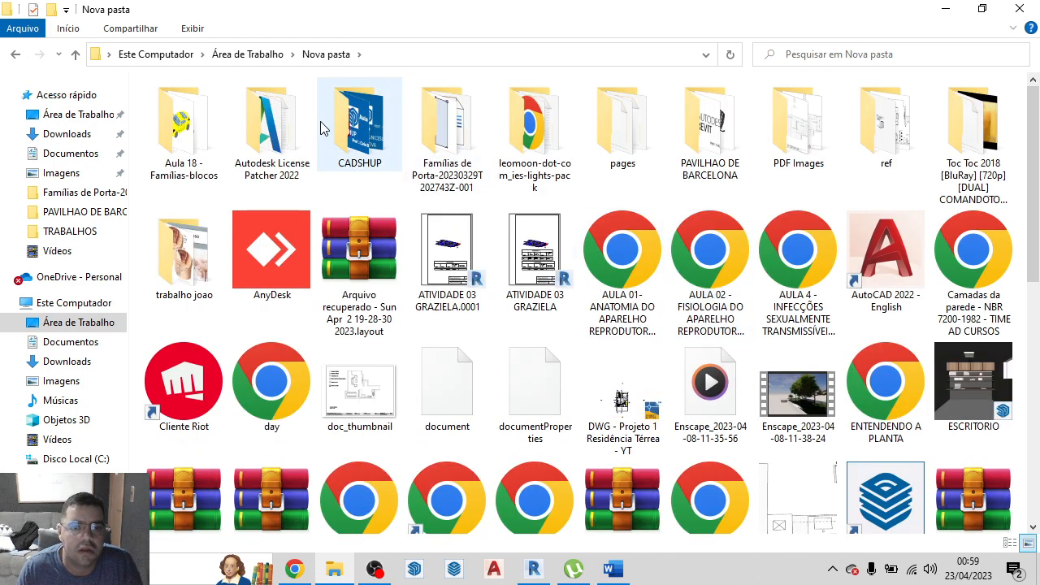
Locate the chair_-_barcelona family in the PAVILHAO DE BARCELONA folder and return to Revit's family loading dialog
left_click(293, 140)
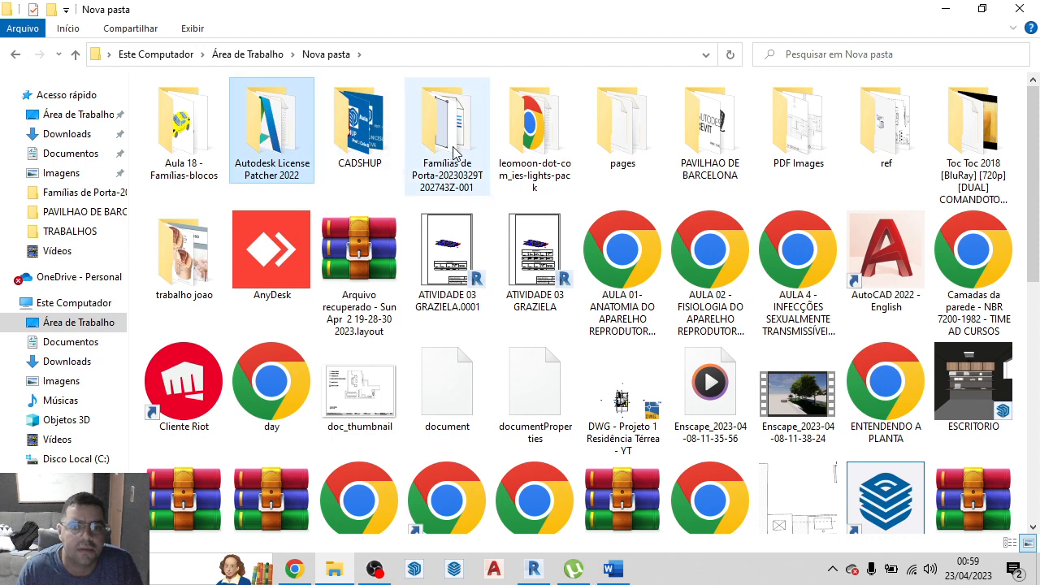
left_click(707, 154)
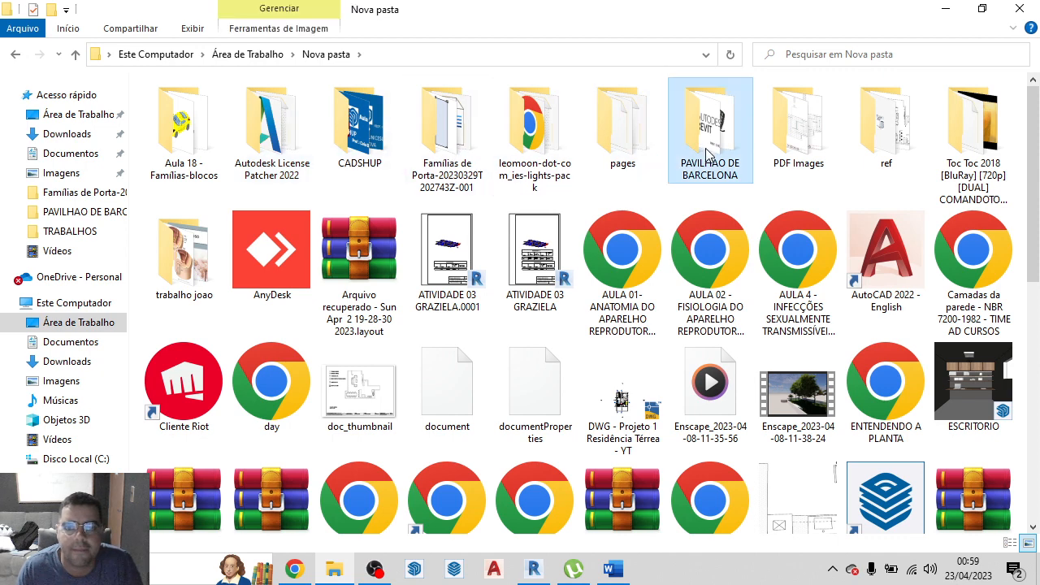
double_click(452, 128)
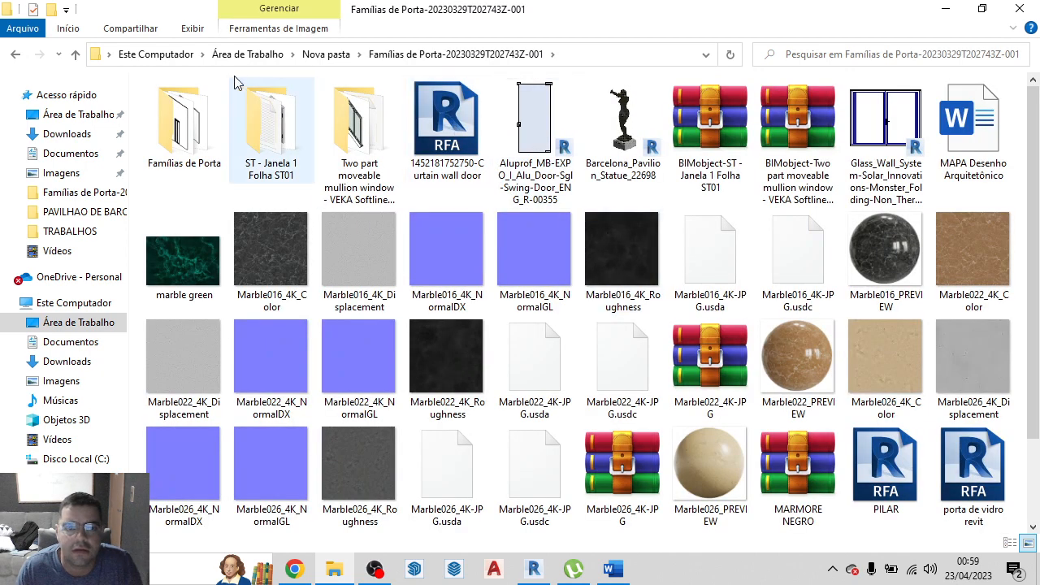
left_click(359, 54)
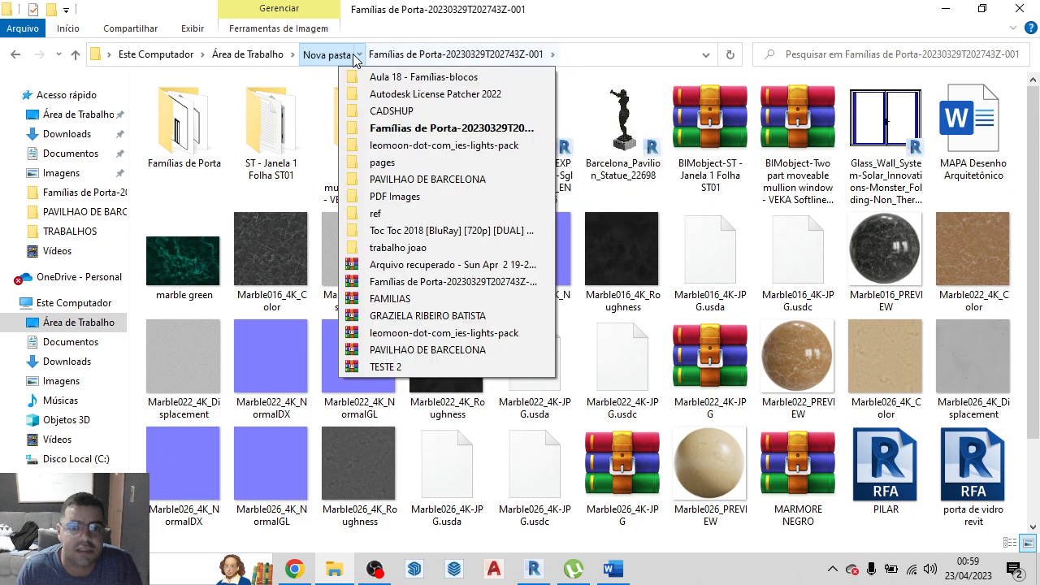
left_click(405, 180)
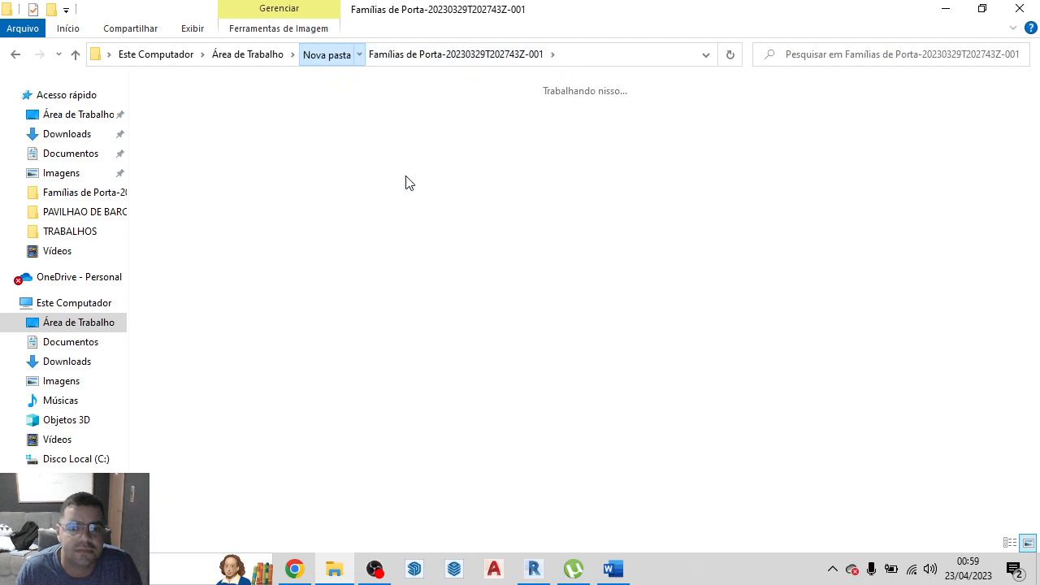
left_click(401, 174)
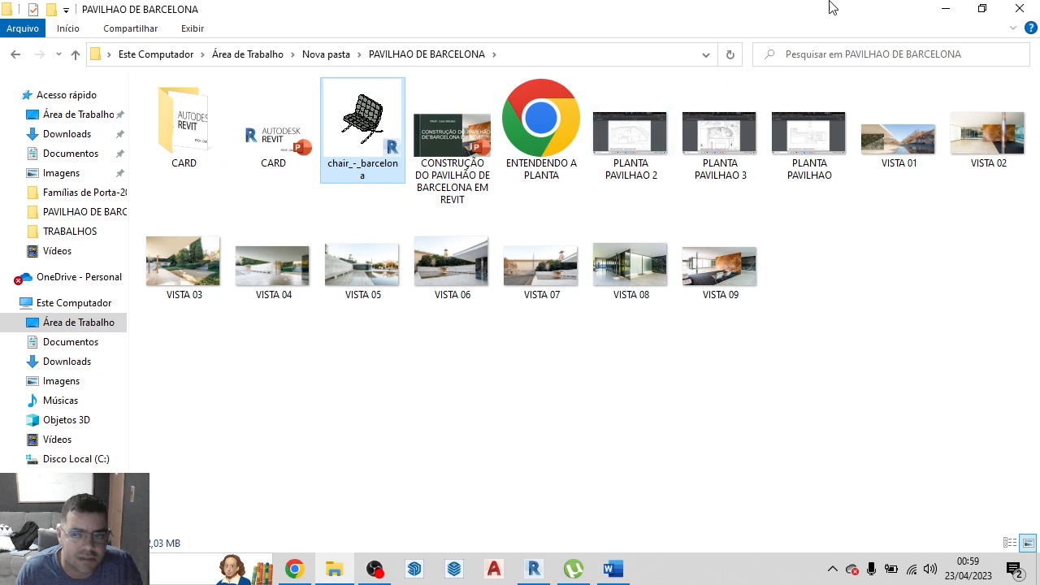
left_click(956, 8)
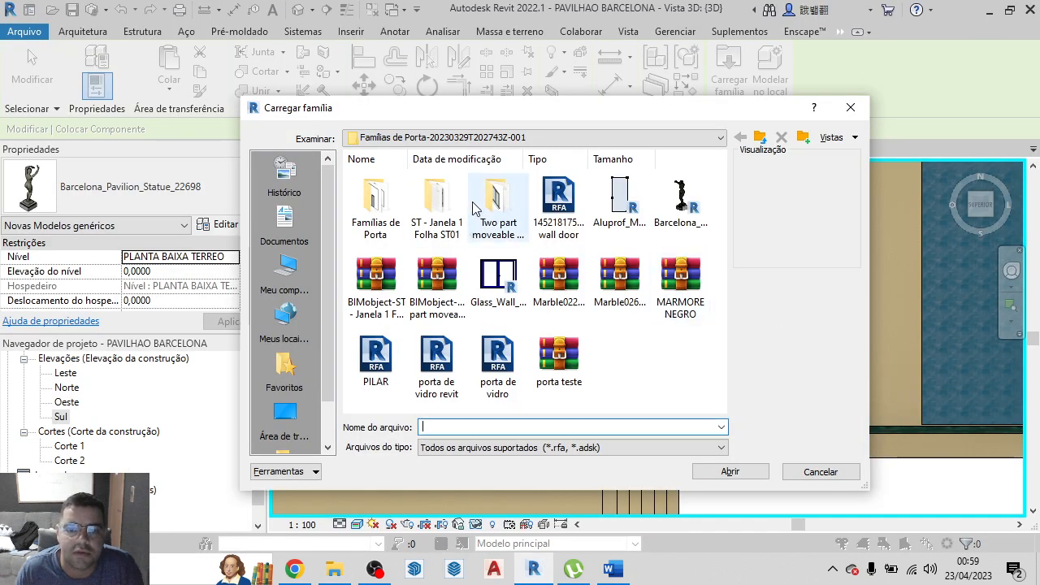
Load the chair_-_barcelona.rfa family from the PAVILHAO DE BARCELONA folder inside Nova pasta
left_click(762, 140)
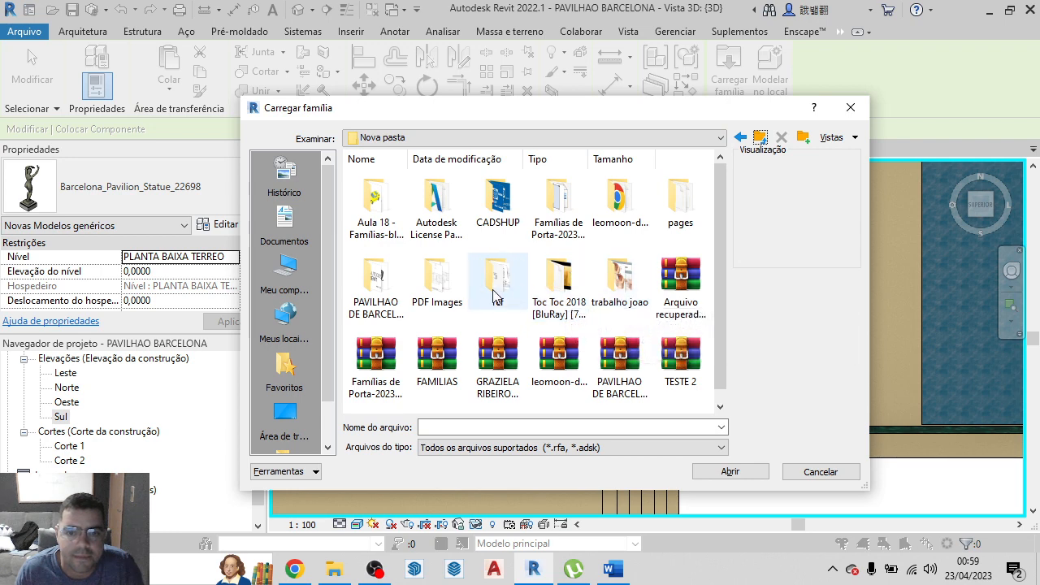
double_click(382, 294)
left_click(439, 213)
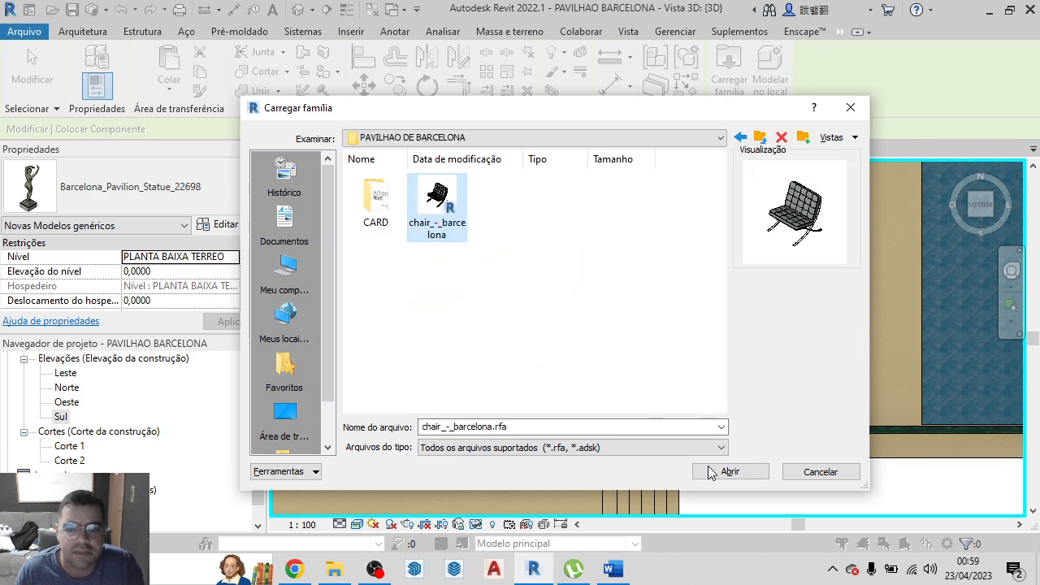
left_click(730, 472)
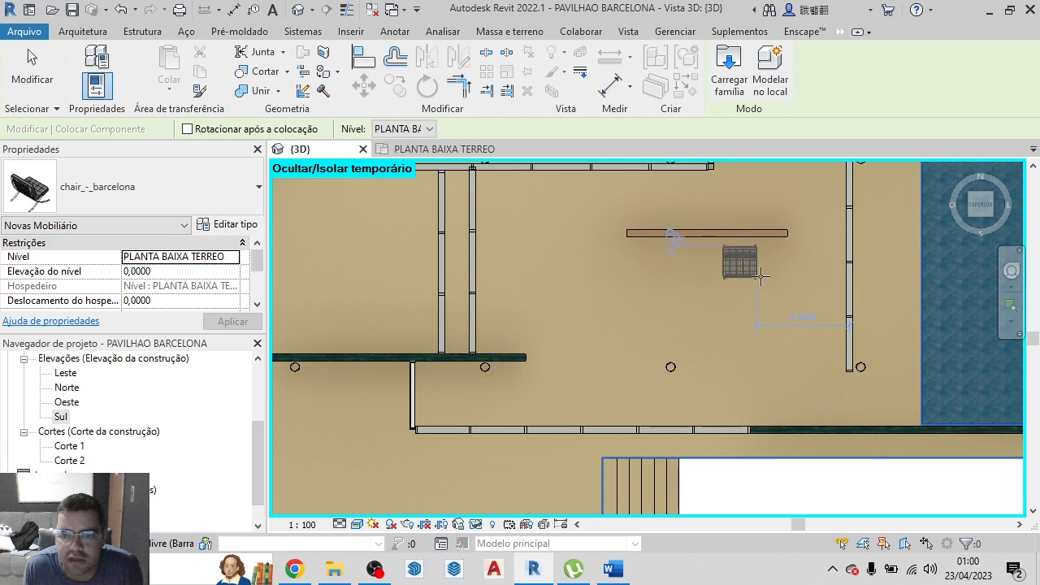
Place four chair_-_barcelona chairs in the main pavilion: two along the freestanding wooden wall and two between it and the stair-side wall
scroll(756, 277, "up", 4)
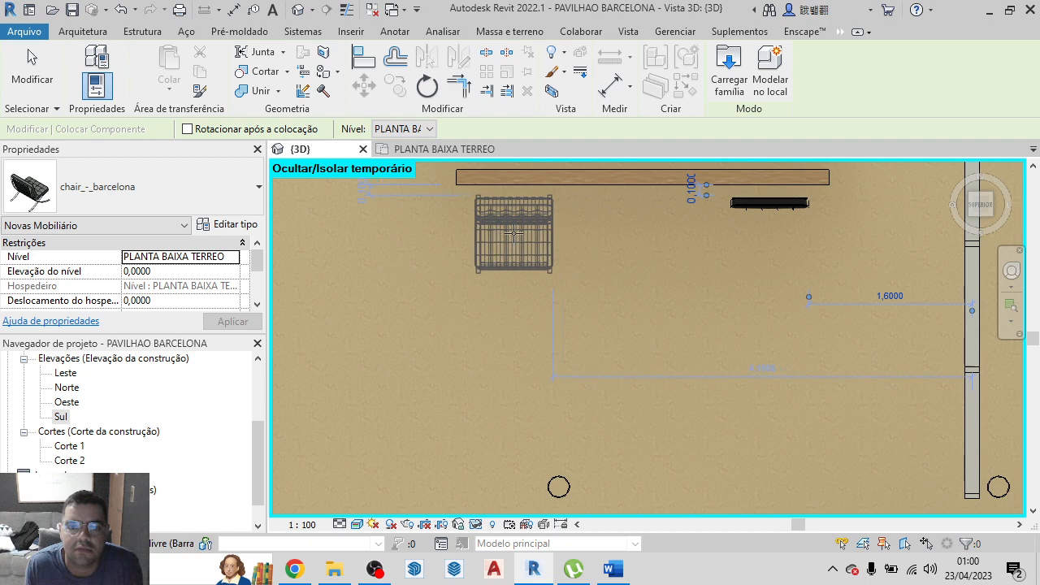
left_click(514, 234)
scroll(591, 271, "down", 3)
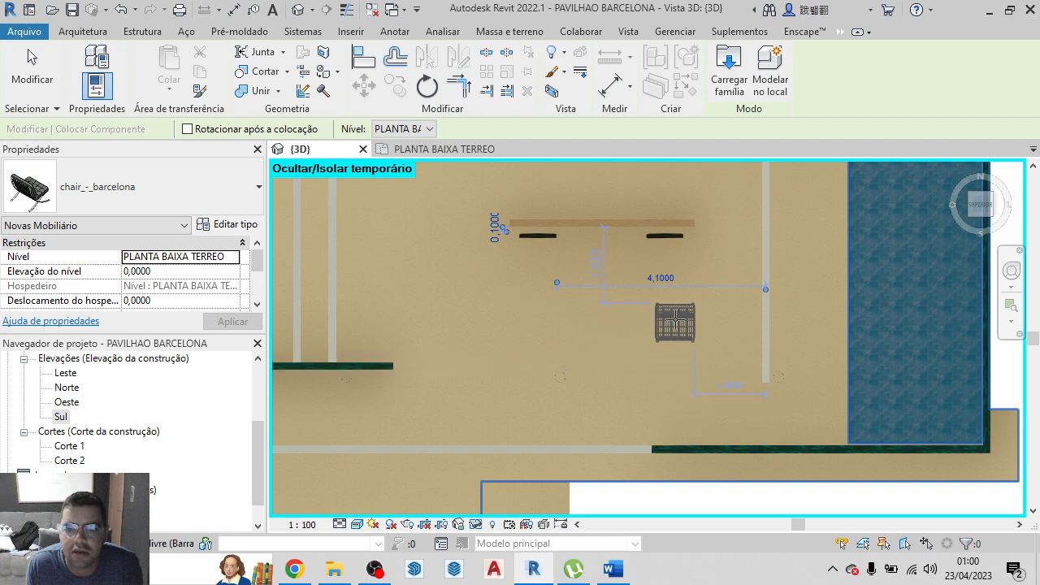
left_click(675, 312)
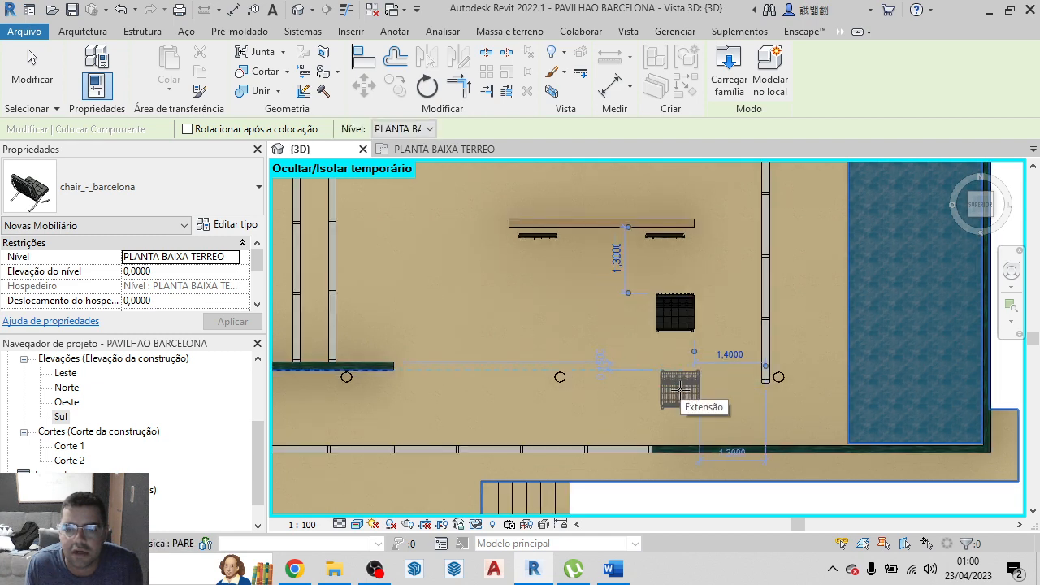
left_click(681, 390)
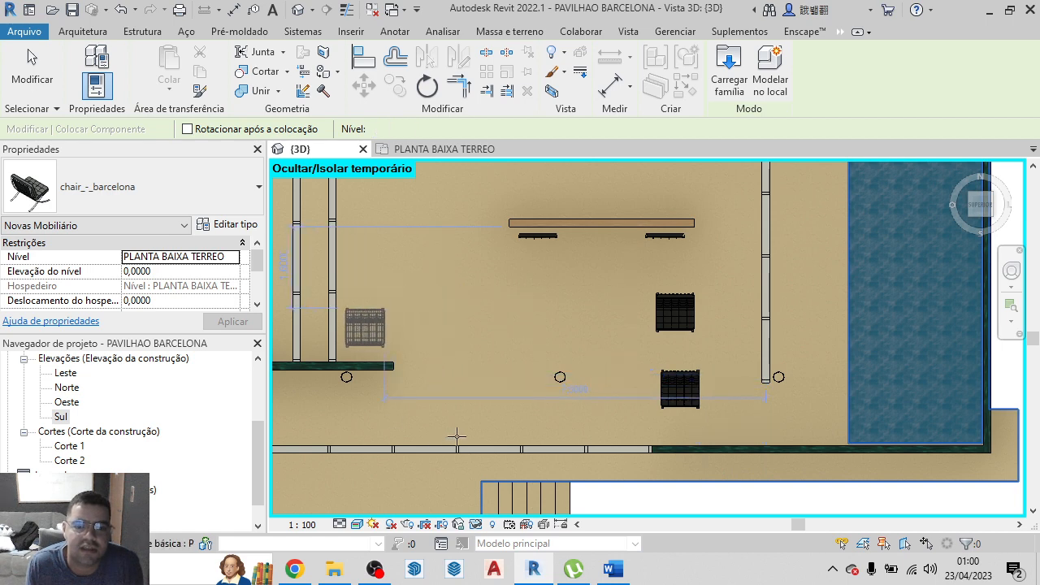
Place two chair_-_barcelona chairs along the pair of parallel glazed walls on the main pavilion's west side, one above the other in plan
scroll(438, 374, "down", 3)
scroll(414, 343, "up", 1)
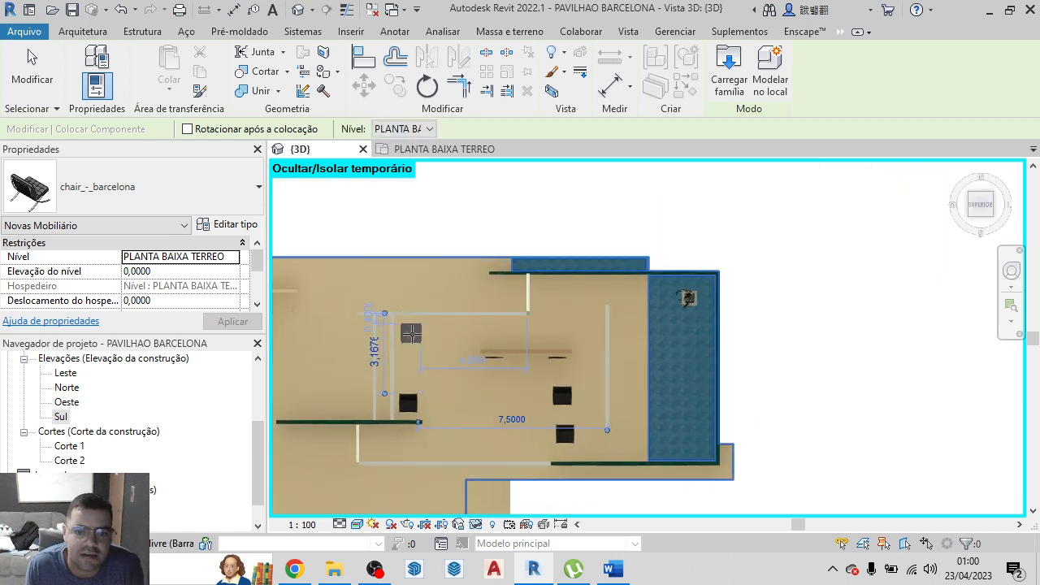
left_click(411, 336)
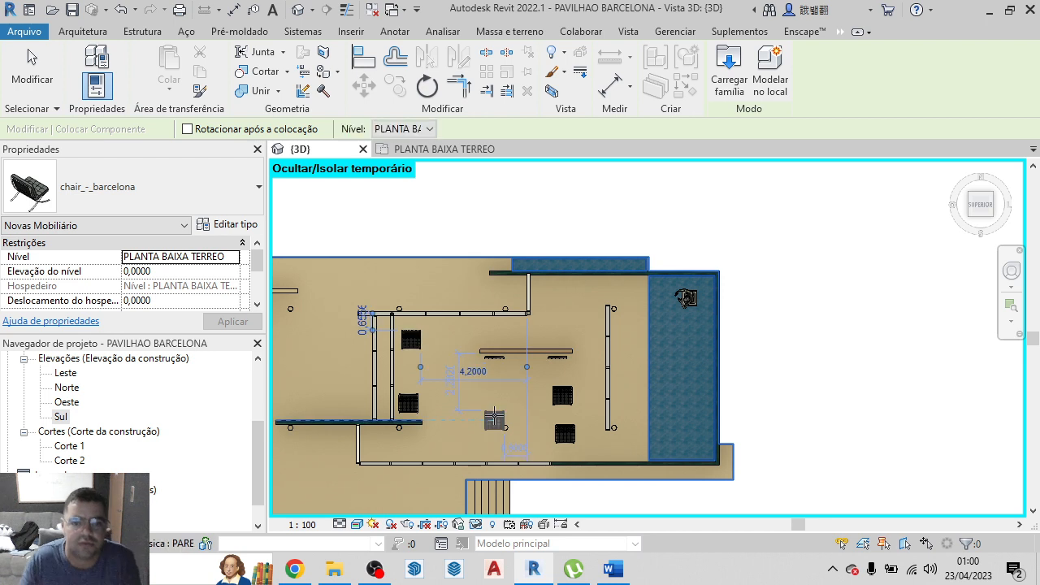
scroll(434, 346, "up", 1)
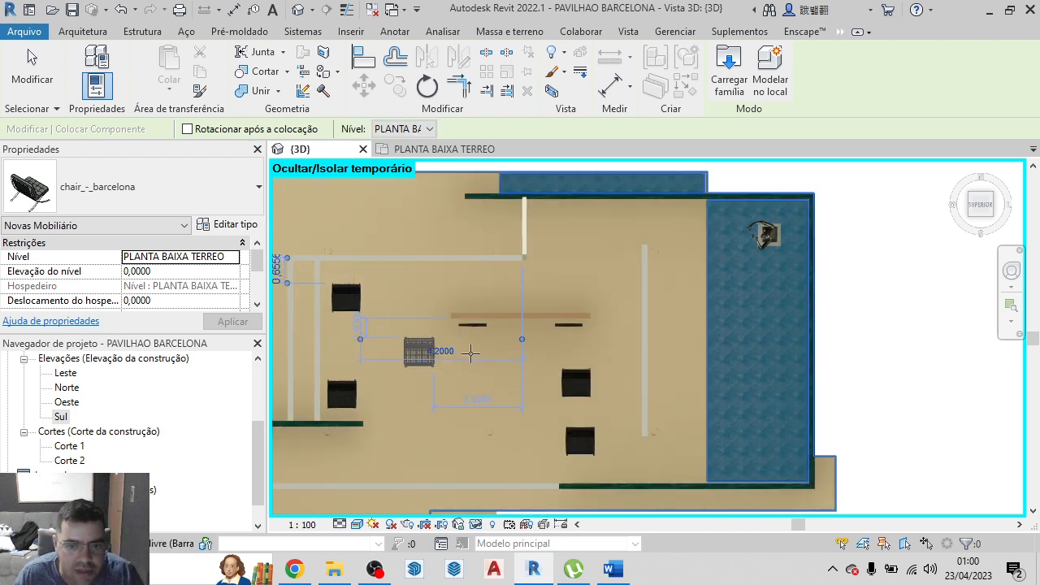
scroll(801, 395, "down", 2)
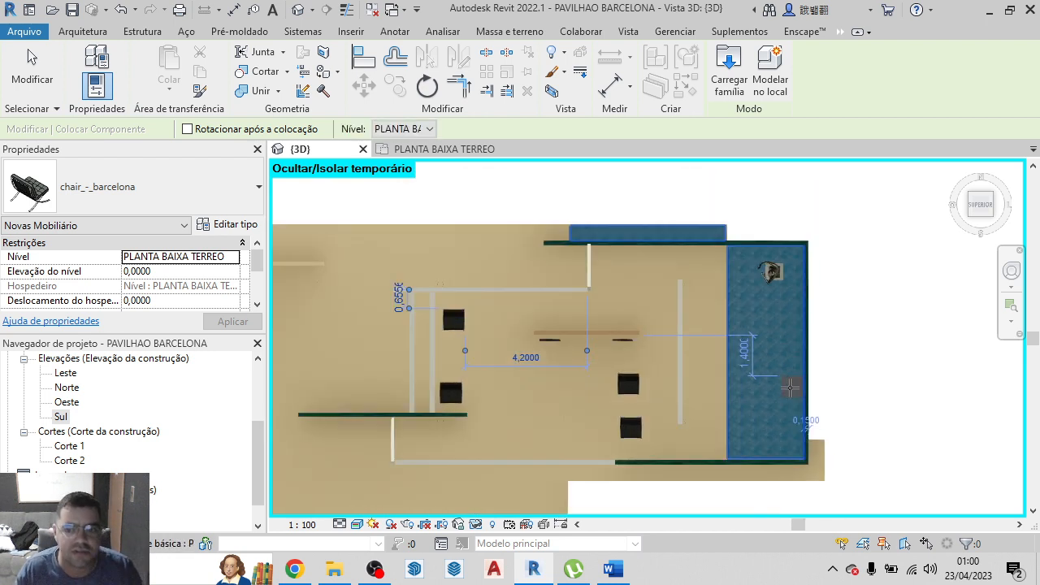
Check the placed chairs in the PLANTA BAIXA TERREO floor plan, return to the 3D view and end chair placement
left_click(422, 149)
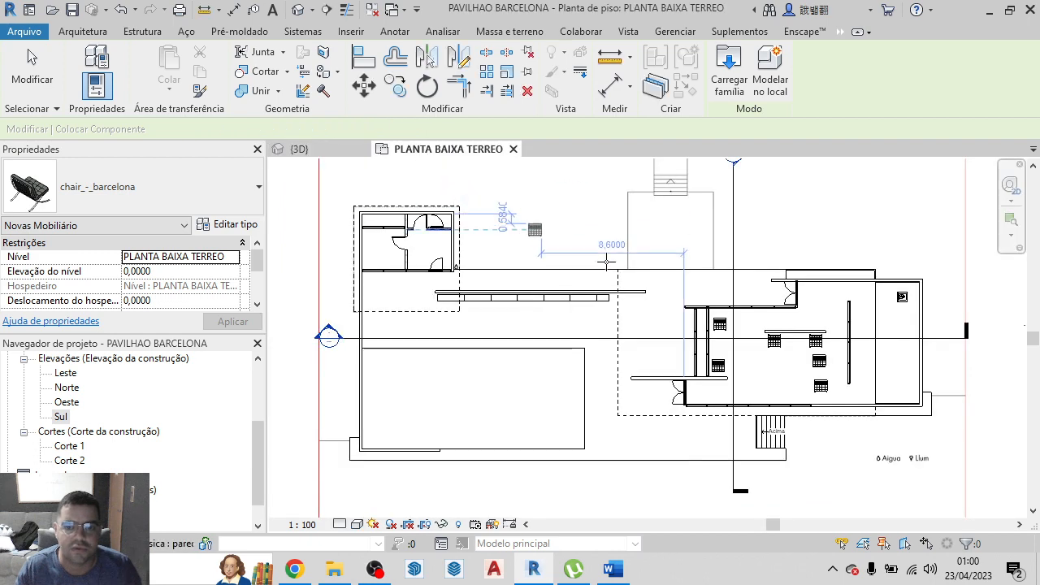
scroll(817, 382, "up", 3)
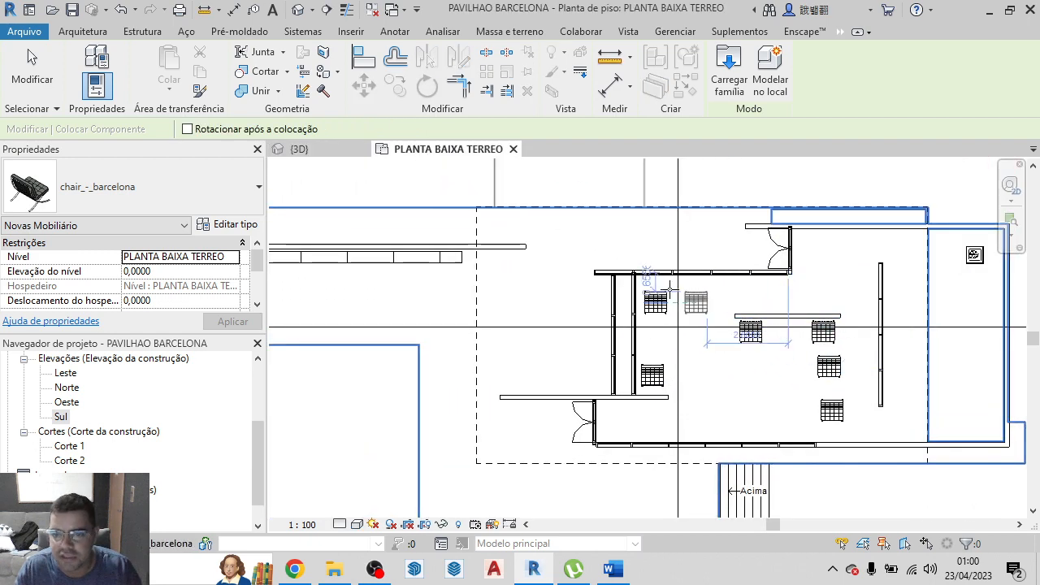
left_click(302, 150)
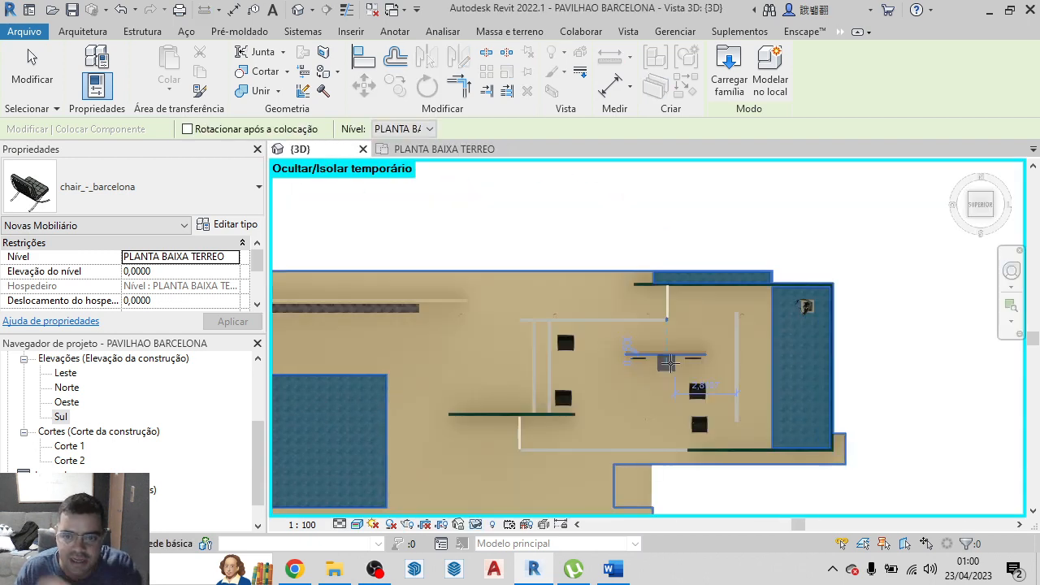
scroll(641, 373, "up", 3)
scroll(641, 373, "up", 2)
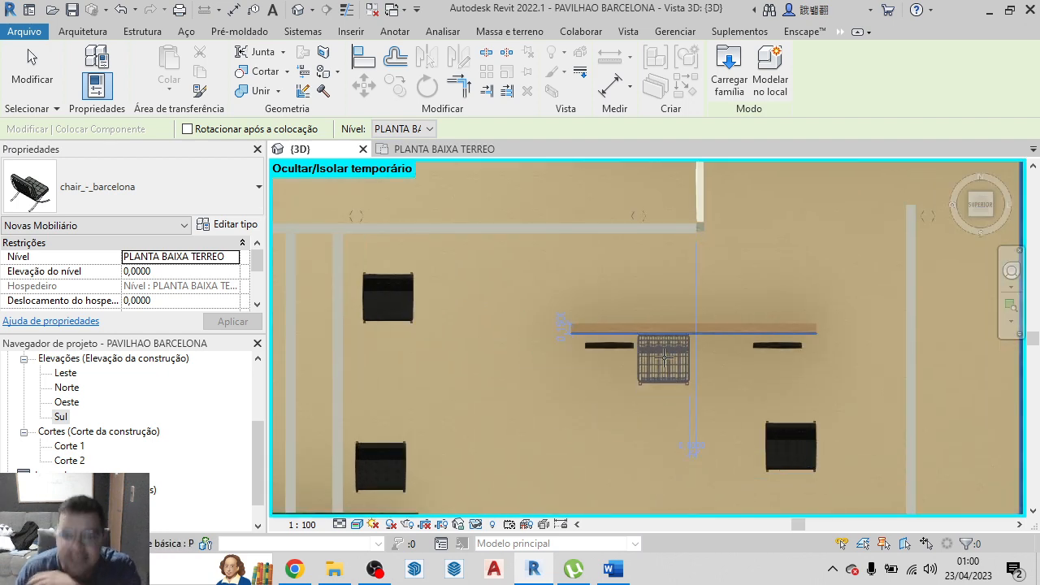
key("Escape")
key("Escape")
Rotate the lower chair beside the parallel glazed walls a quarter turn counterclockwise so its back faces those walls
left_click(388, 301)
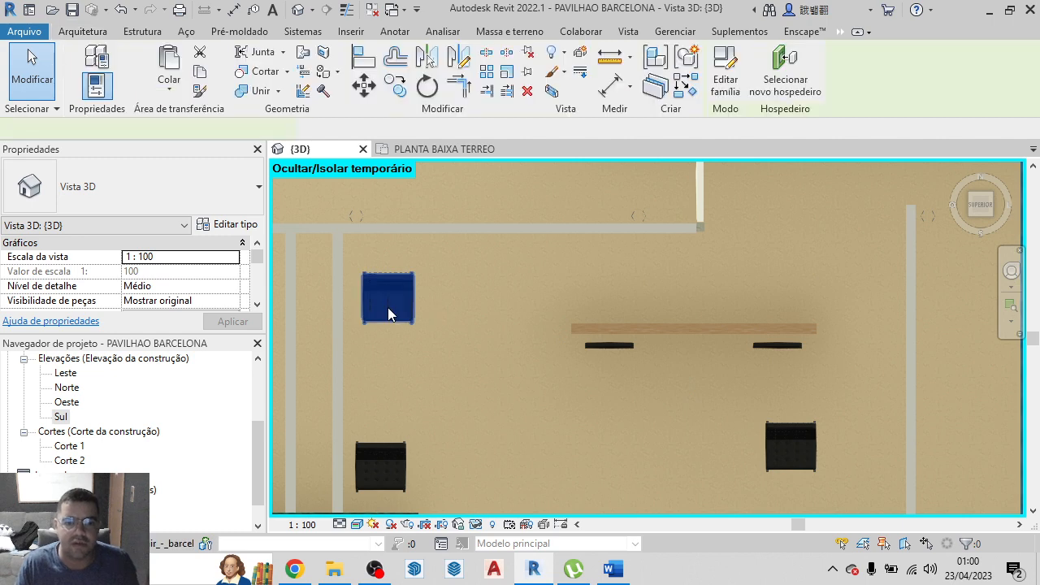
scroll(495, 236, "down", 2)
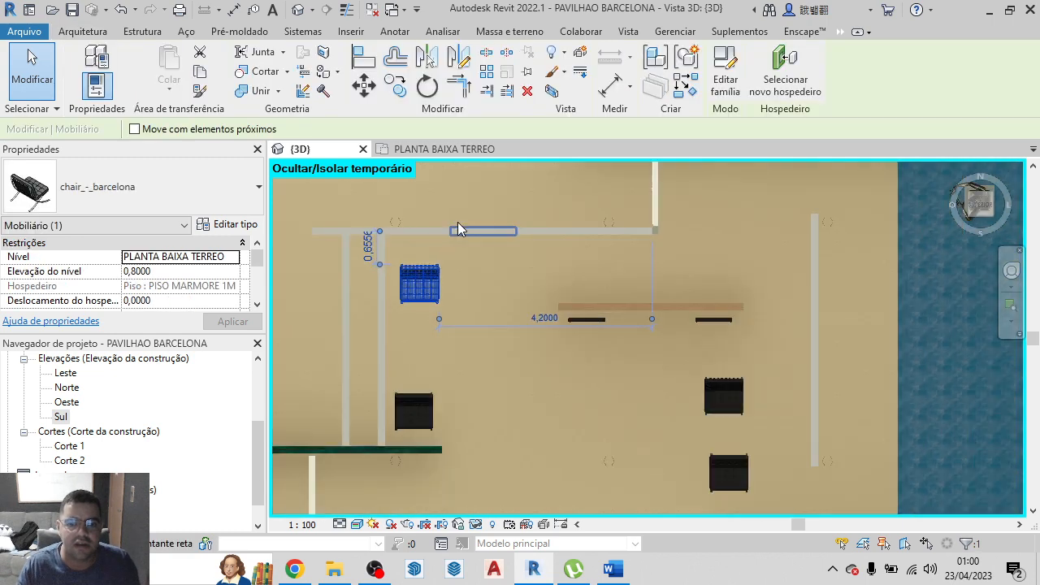
left_click(418, 398)
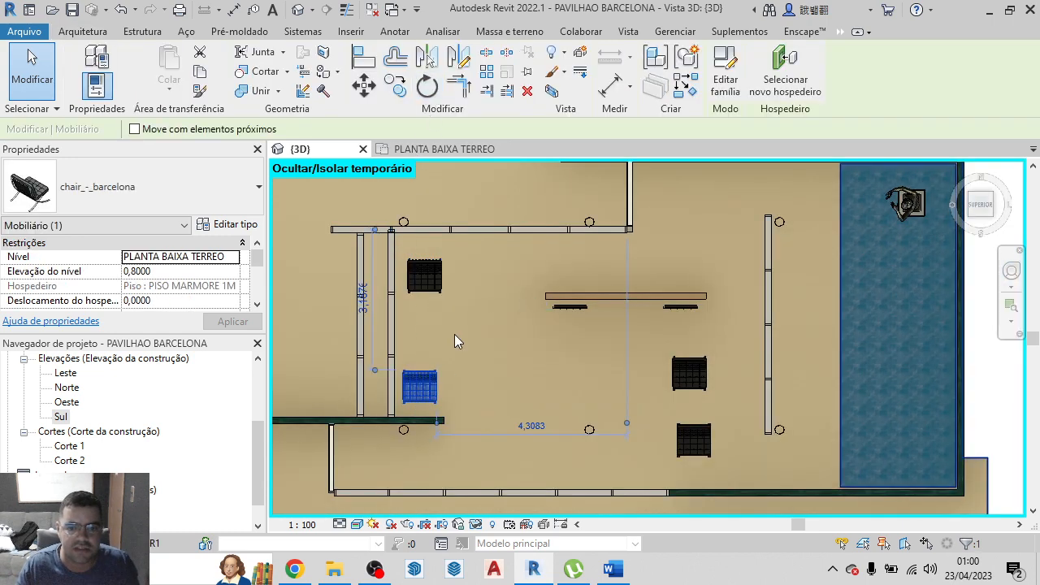
left_click(428, 87)
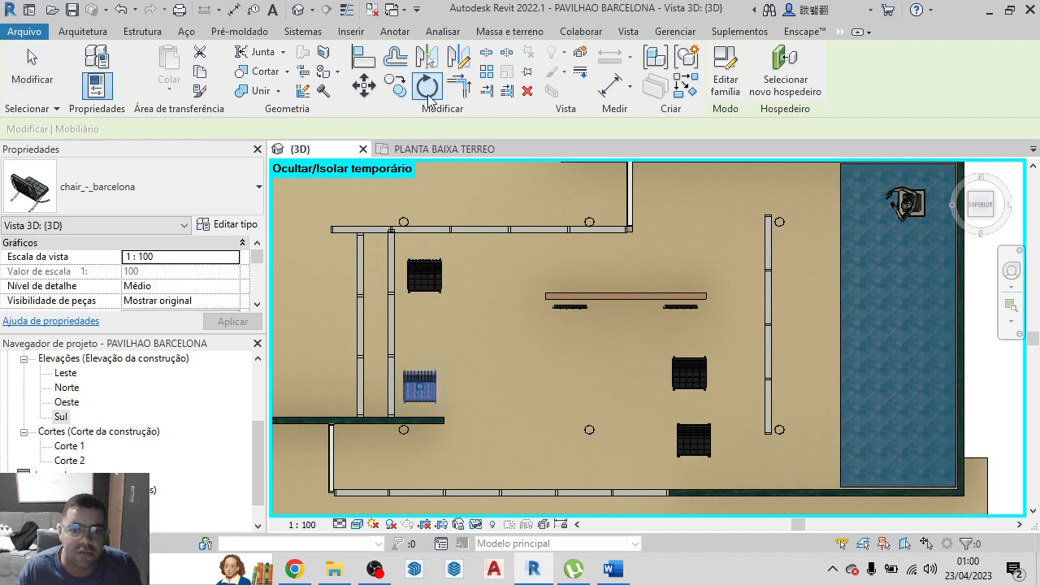
left_click(439, 387)
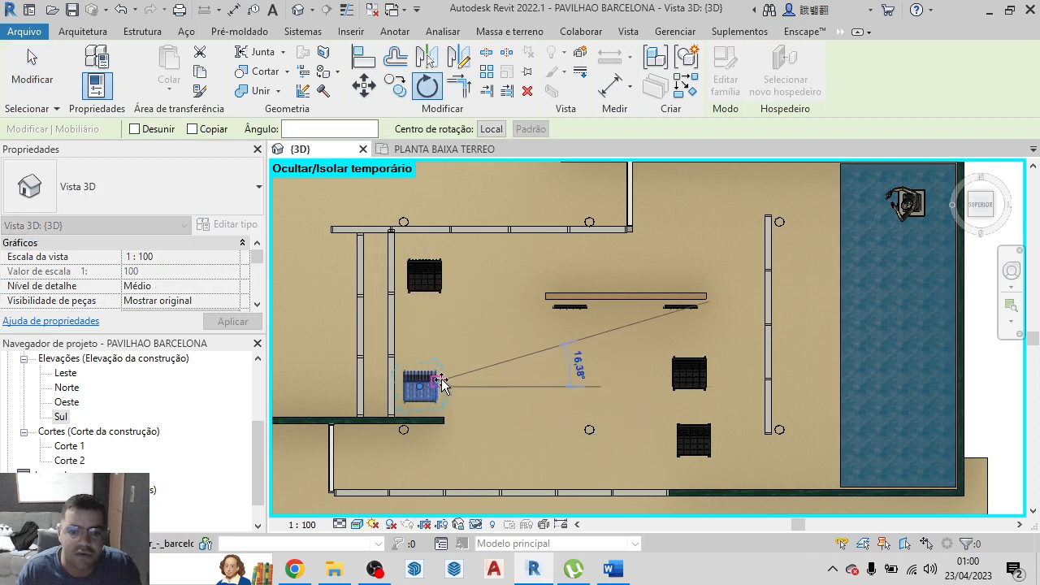
left_click(422, 363)
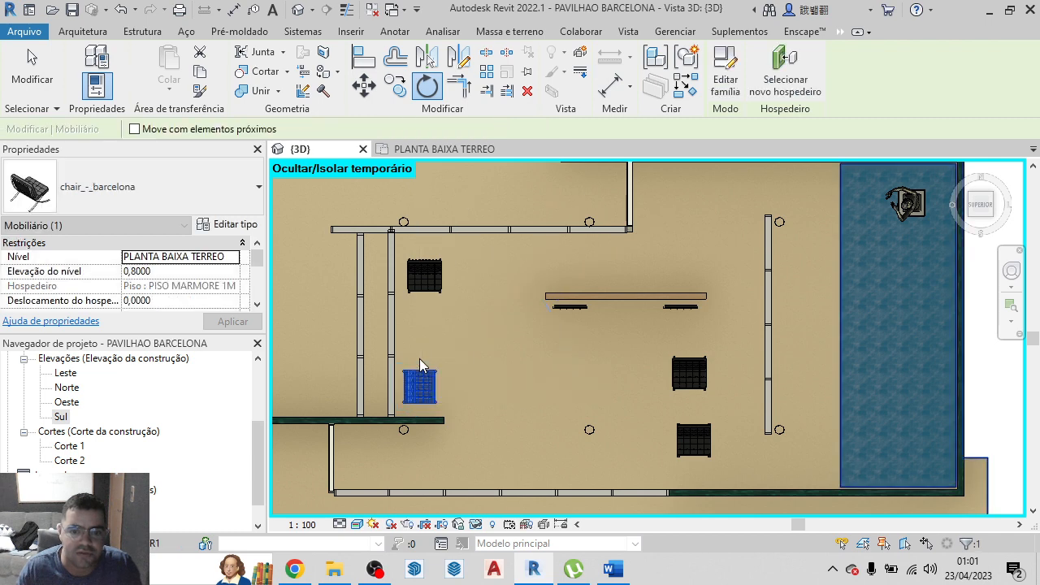
Rotate the upper chair beside the parallel glazed walls a quarter turn counterclockwise to match the lower one
left_click(426, 277)
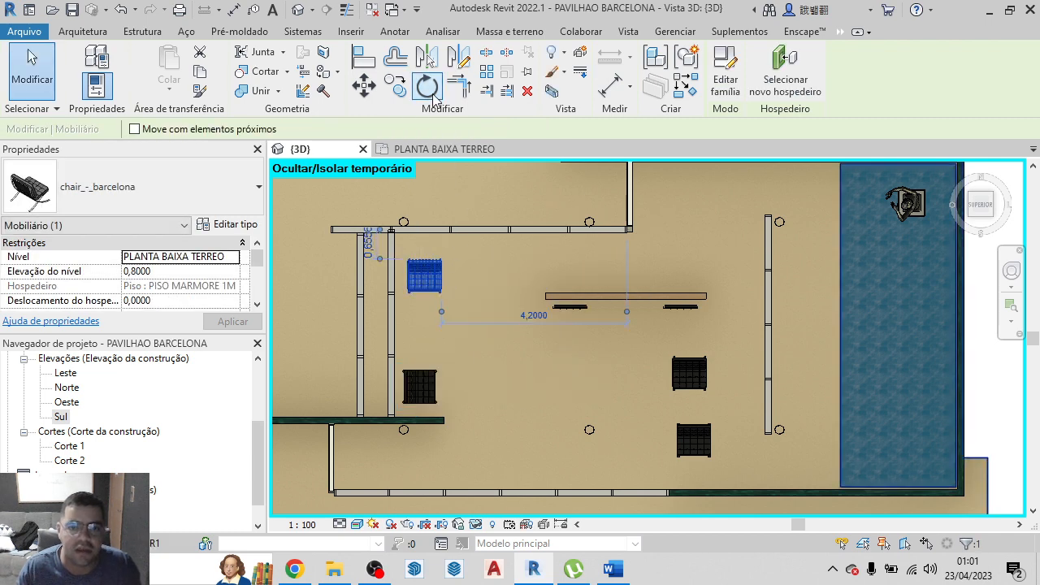
left_click(429, 87)
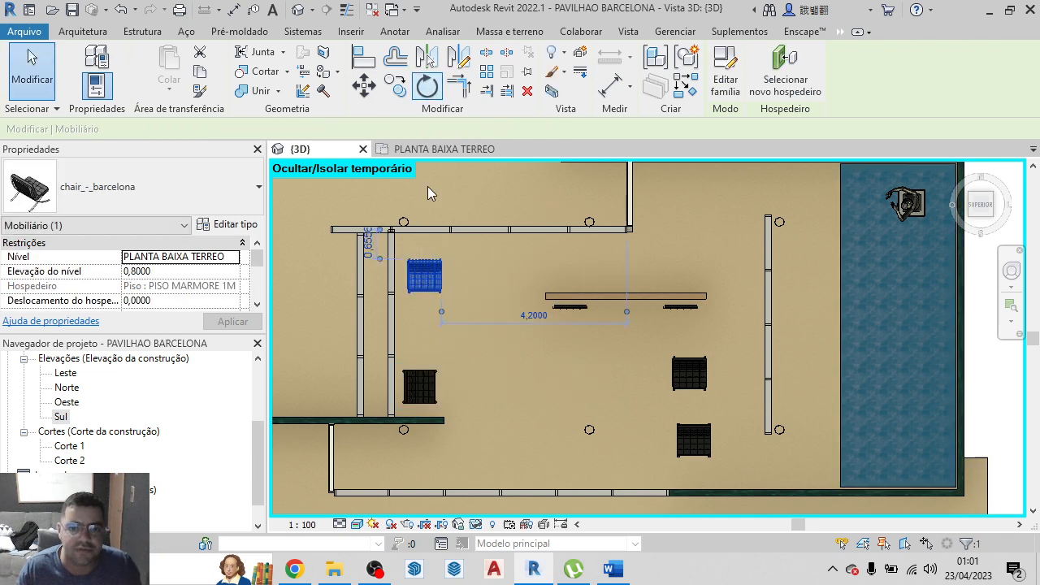
left_click(443, 279)
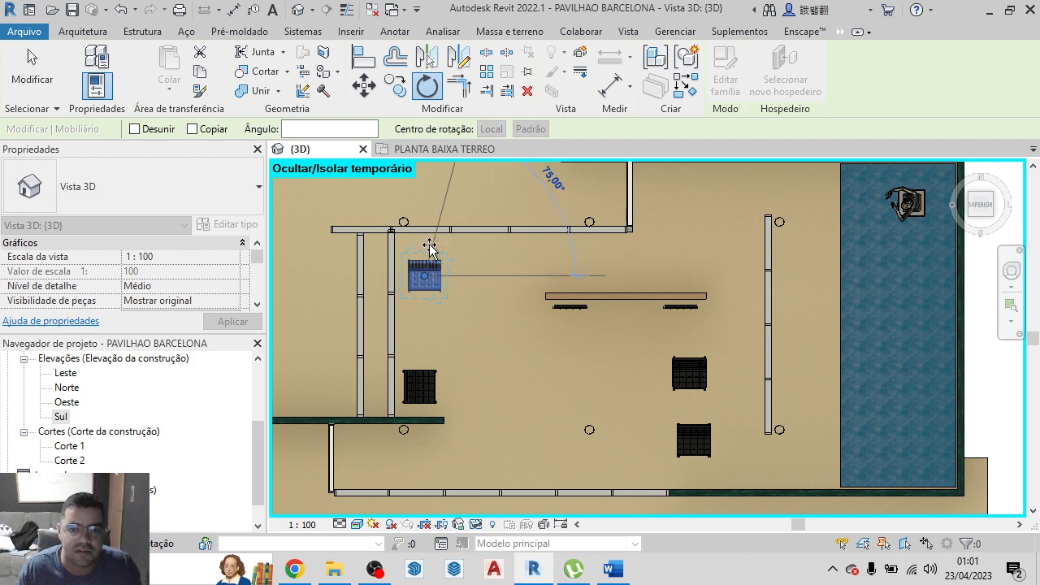
left_click(428, 244)
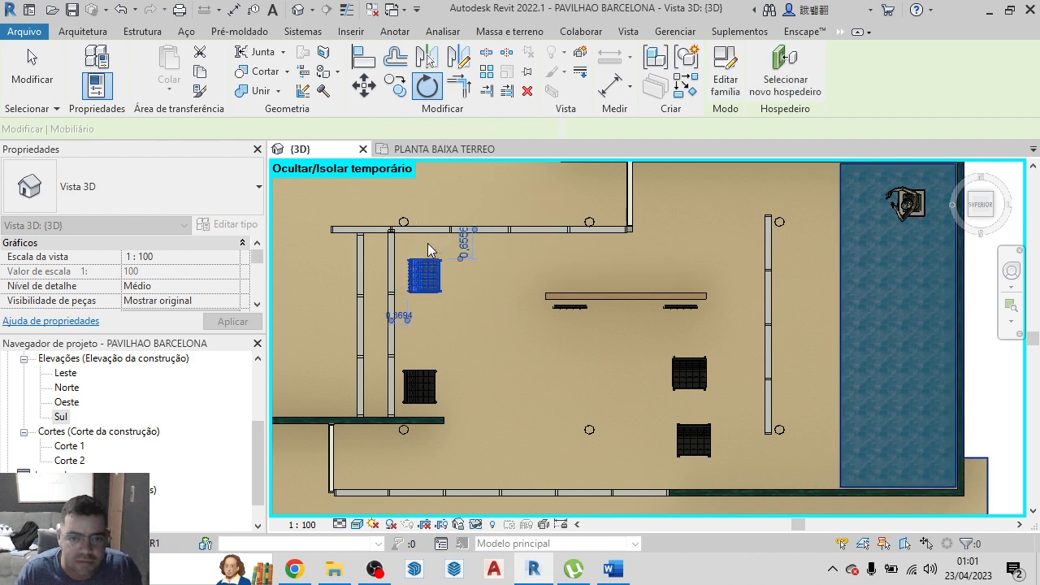
Rotate the upper of the two chairs on the pool side a quarter turn clockwise so its back faces the pool
left_click(689, 385)
left_click(428, 86)
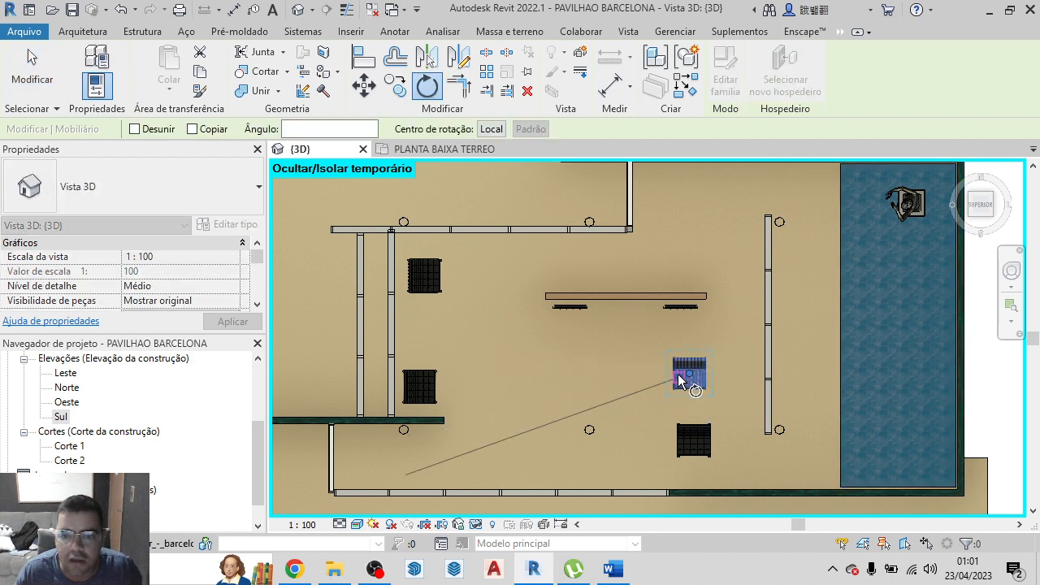
scroll(675, 376, "up", 4)
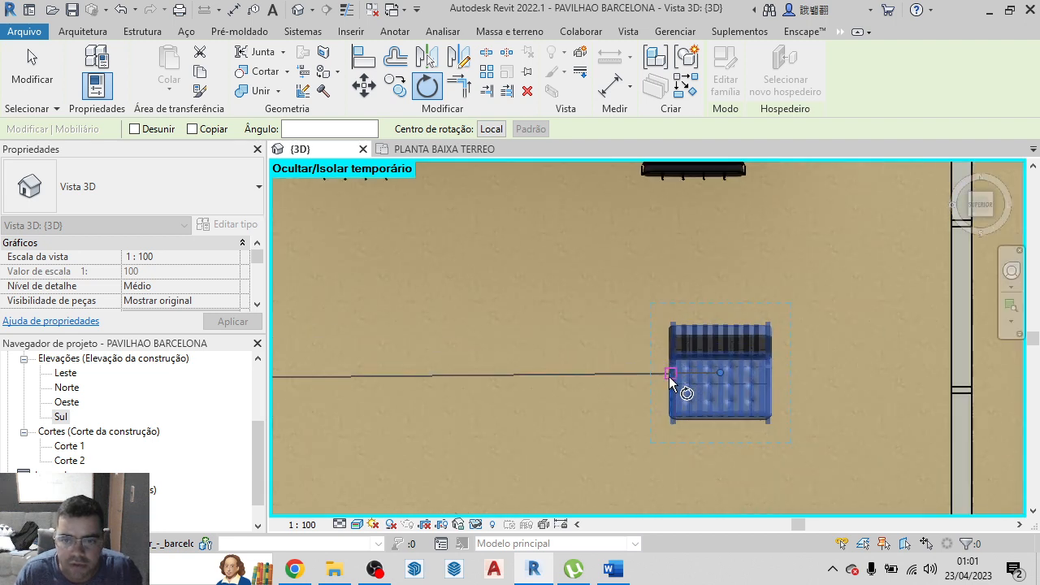
left_click(669, 377)
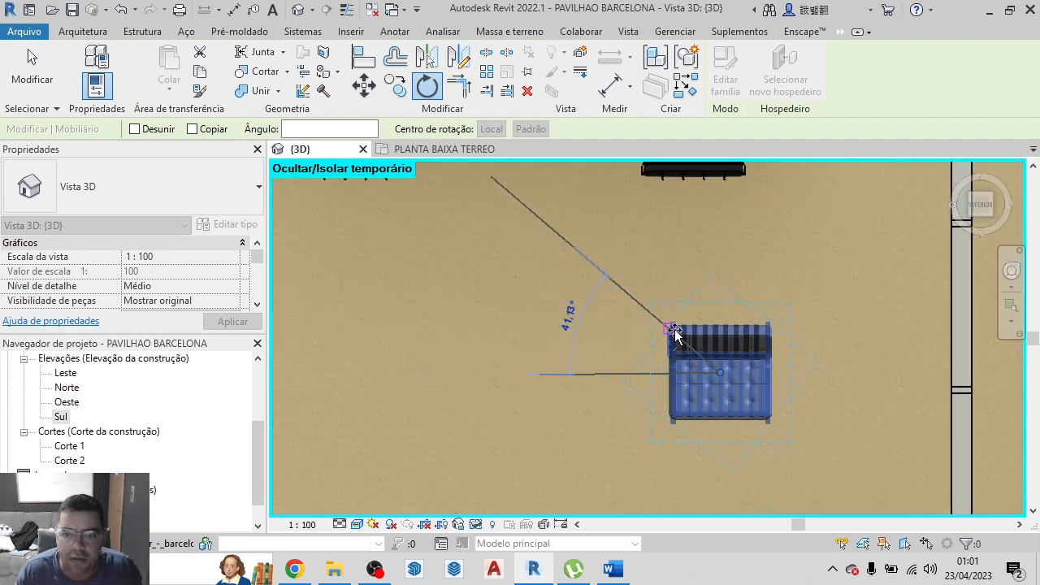
left_click(722, 313)
scroll(739, 337, "down", 3)
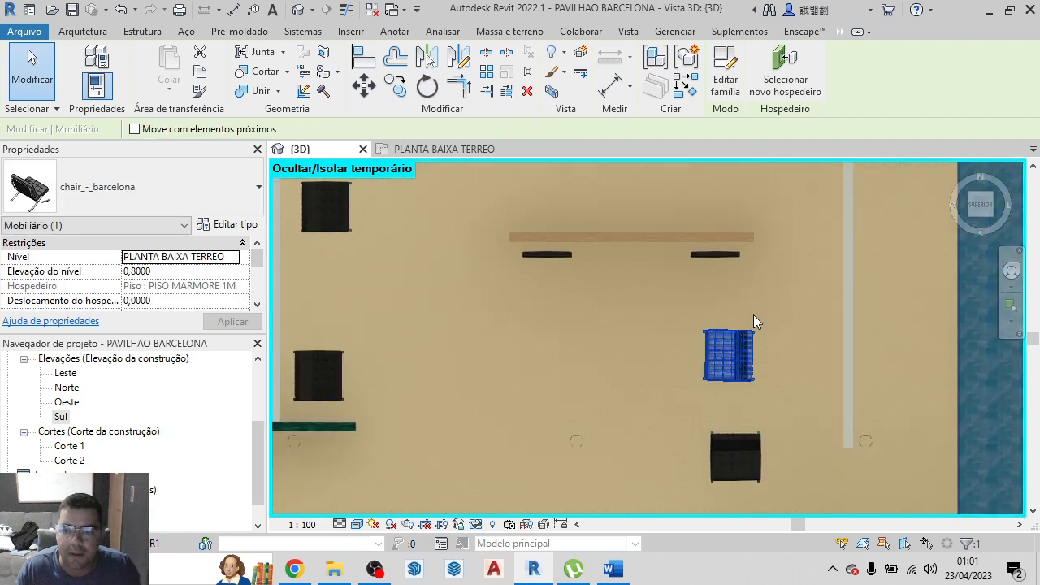
Rotate the lower pool-side chair, nearest the stair-side wall, a quarter turn clockwise and clear the selection
left_click(722, 475)
left_click(426, 86)
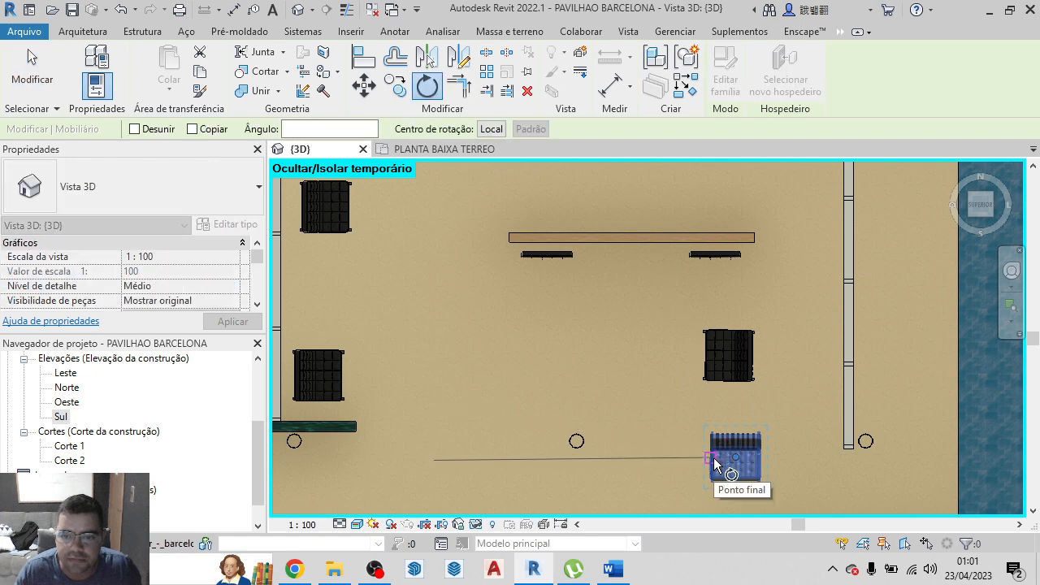
left_click(713, 458)
left_click(738, 398)
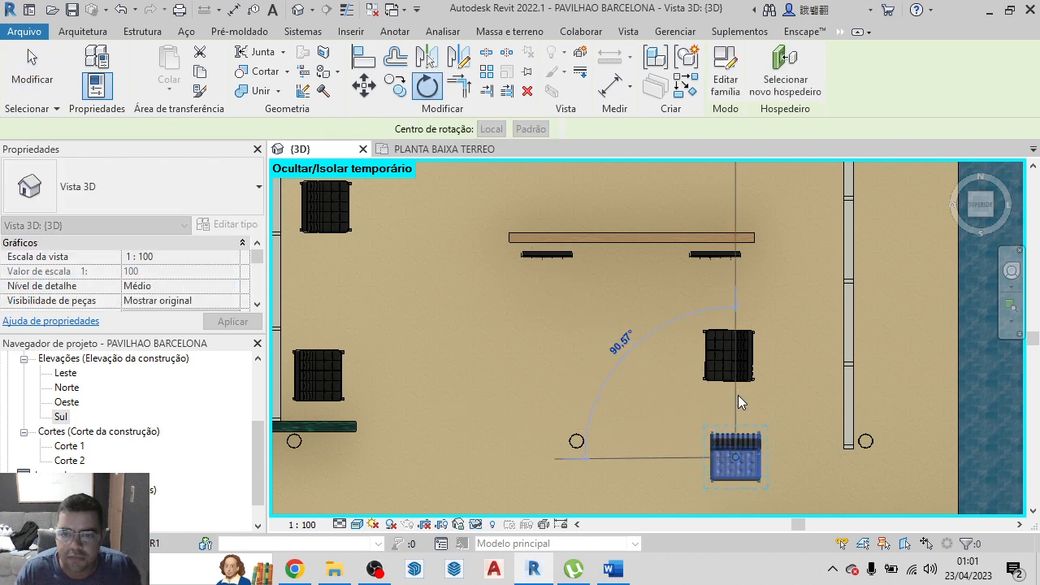
scroll(738, 394, "down", 3)
left_click(722, 330)
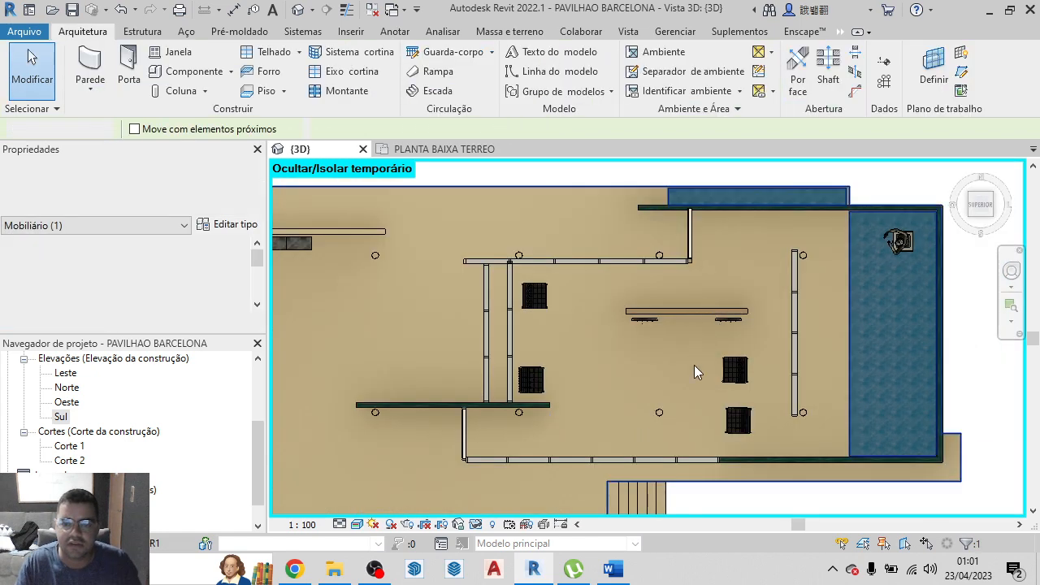
In the PLANTA BAIXA TERREO plan, move the horizontal Corte 1 section line 0.80 m down toward the stair side
scroll(613, 324, "down", 1)
left_click(445, 149)
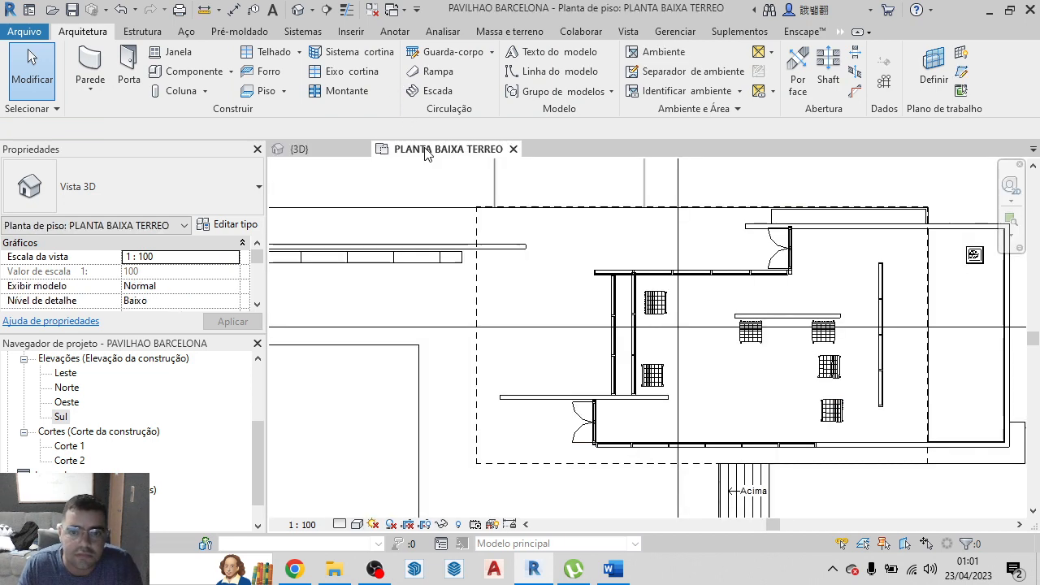
left_click(703, 327)
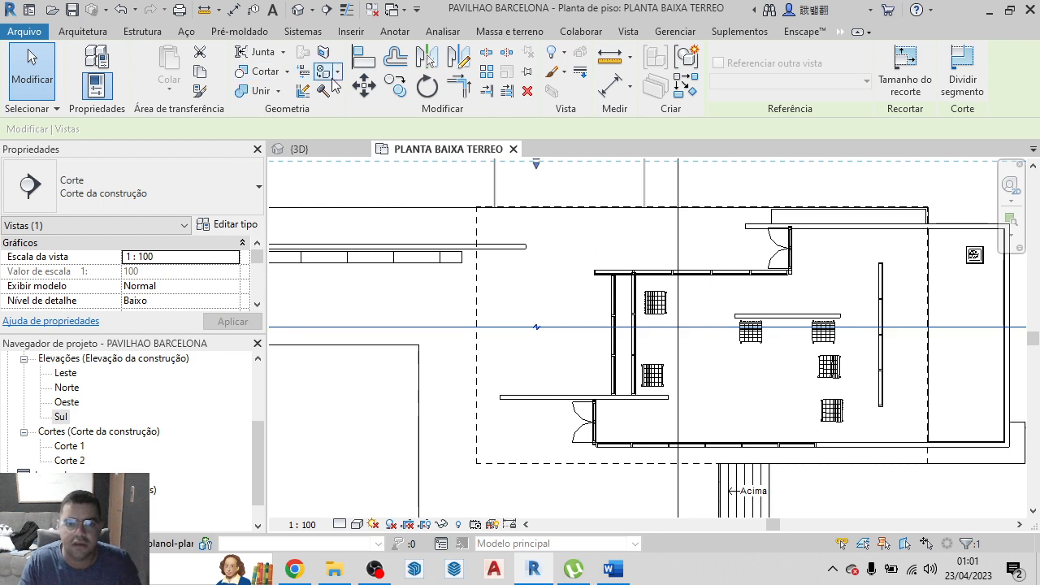
left_click(363, 85)
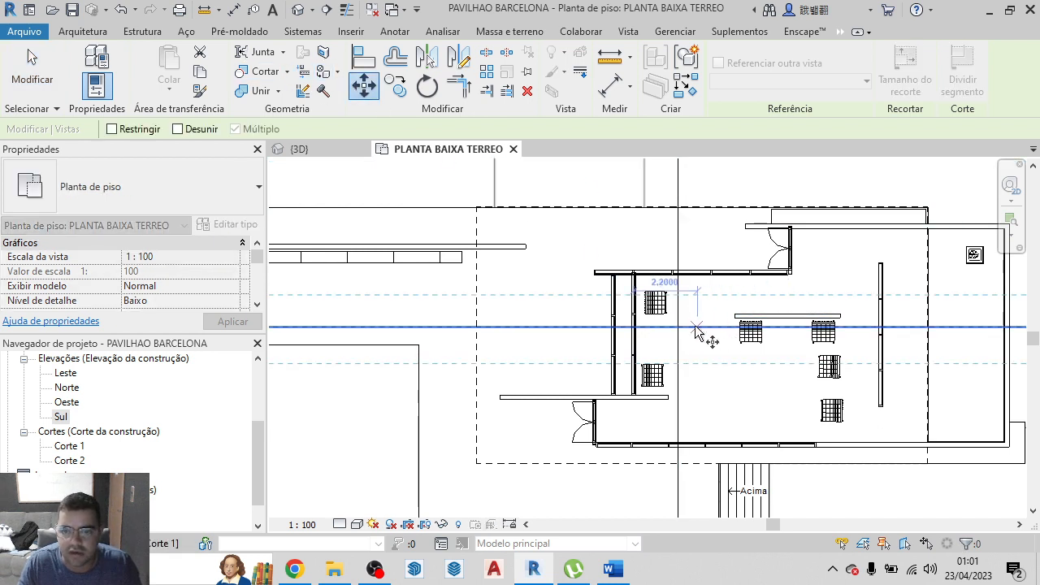
left_click(696, 328)
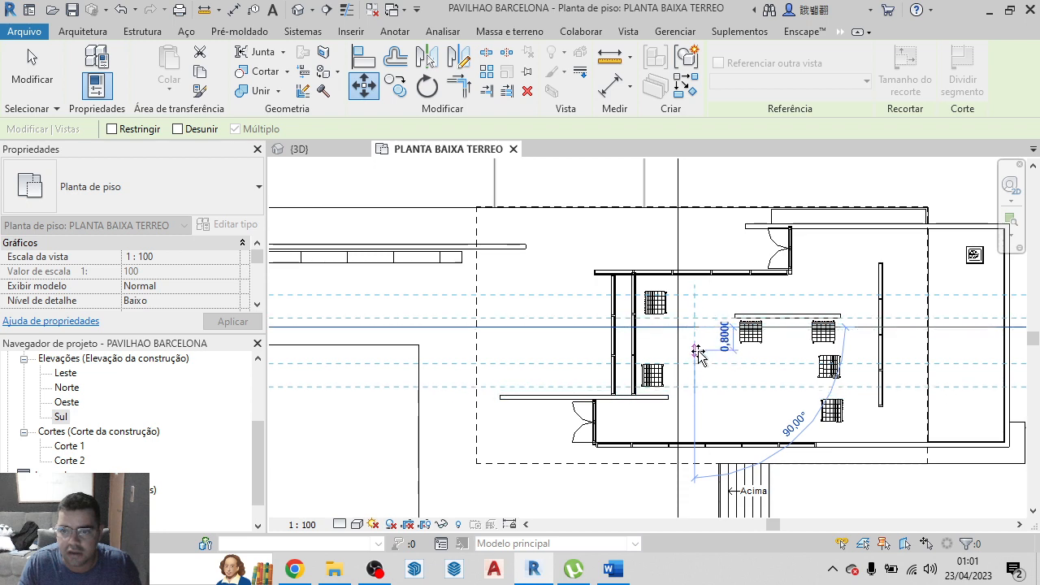
left_click(698, 351)
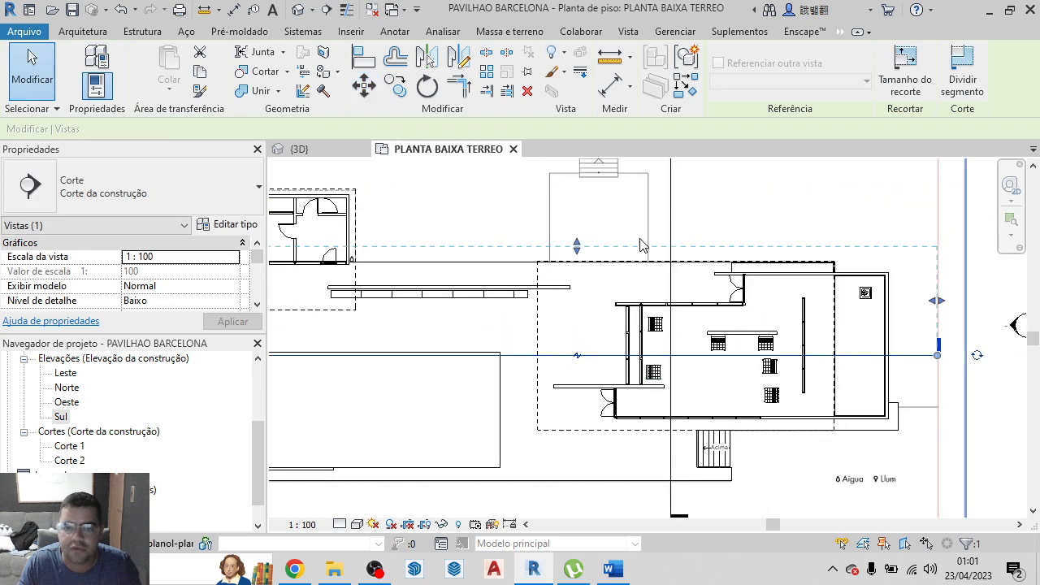
Compare the chair arrangement between the 3D view and the PLANTA BAIXA TERREO plan, ending in the 3D view
left_click(301, 149)
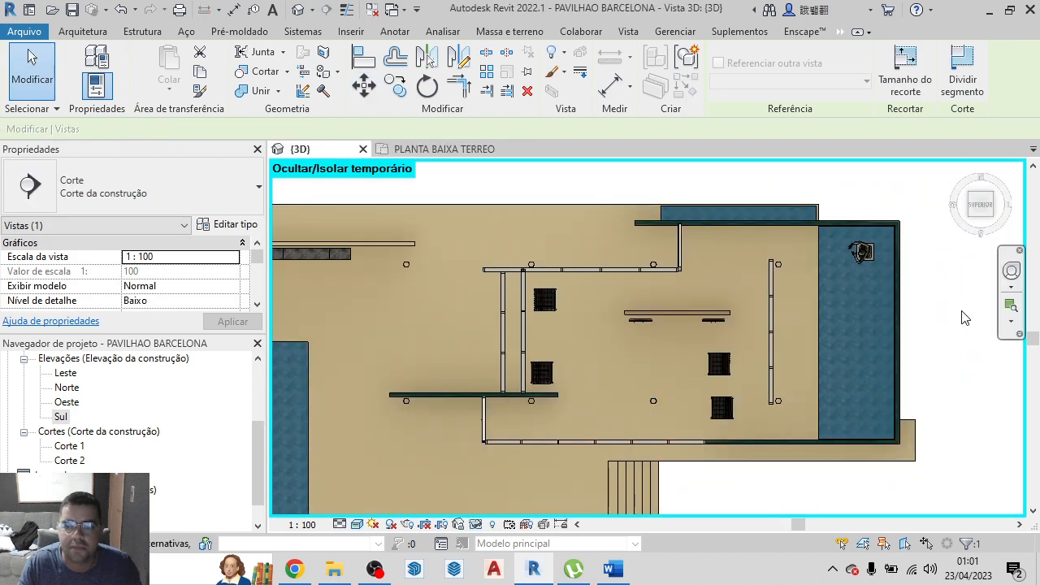
scroll(927, 325, "down", 3)
scroll(776, 324, "up", 4)
scroll(723, 308, "down", 2)
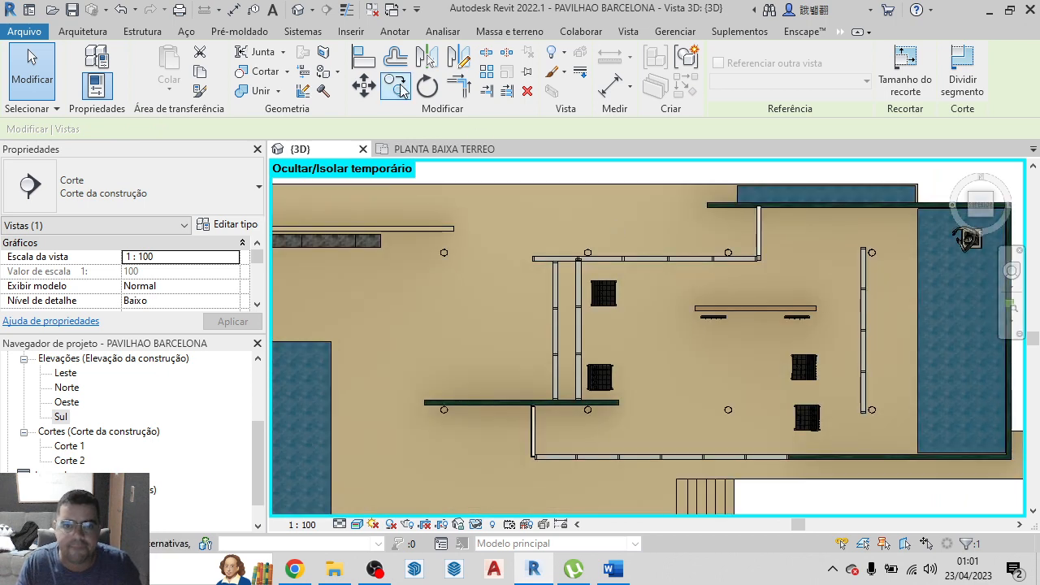
left_click(445, 148)
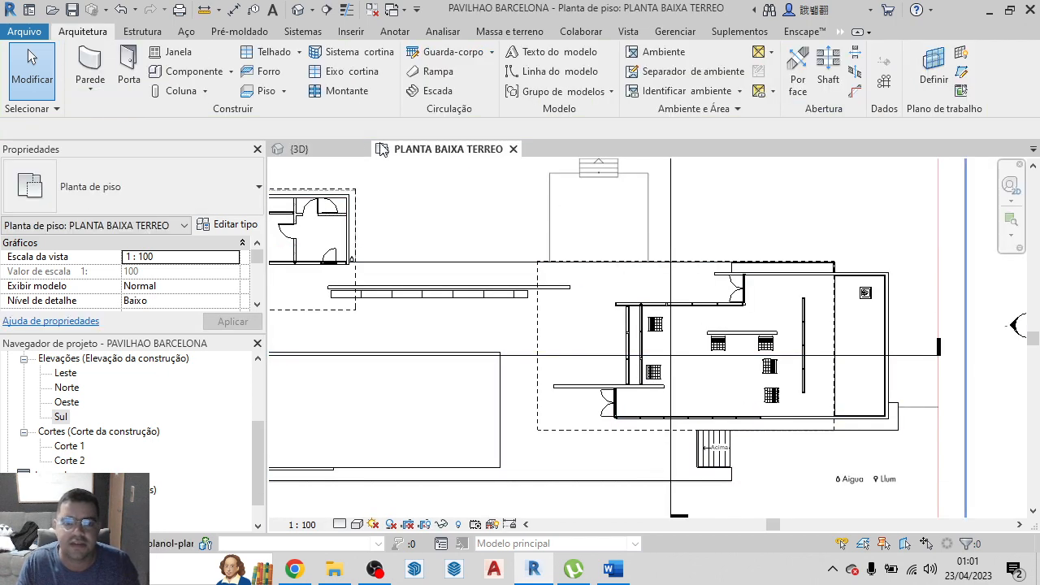
left_click(299, 149)
In the 3D top view, set the level elevation of the chair at the pool end of the wooden wall to 0.80 m
left_click(719, 325)
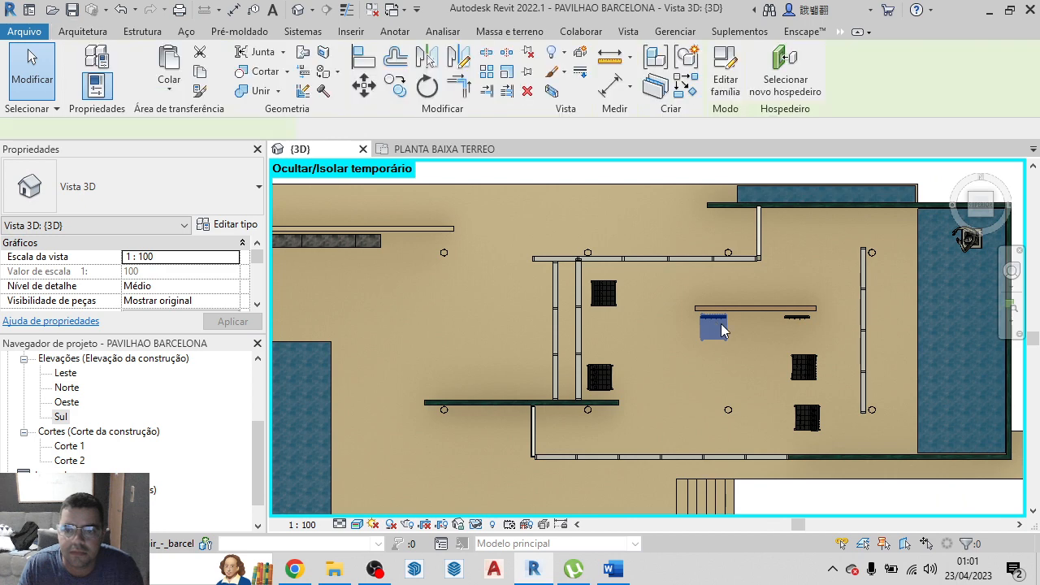
scroll(716, 333, "up", 2)
scroll(715, 333, "up", 4)
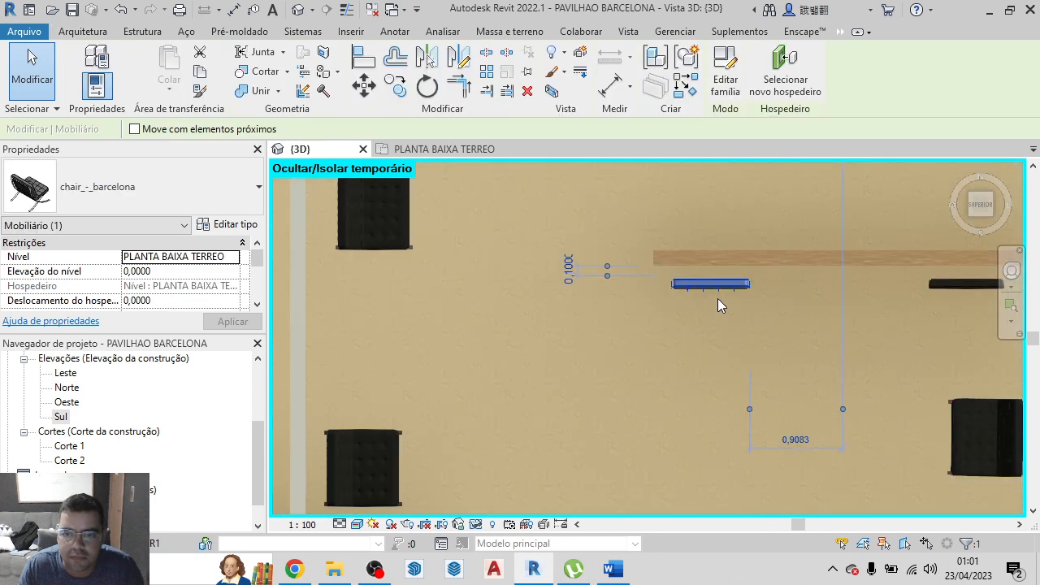
scroll(724, 292, "down", 3)
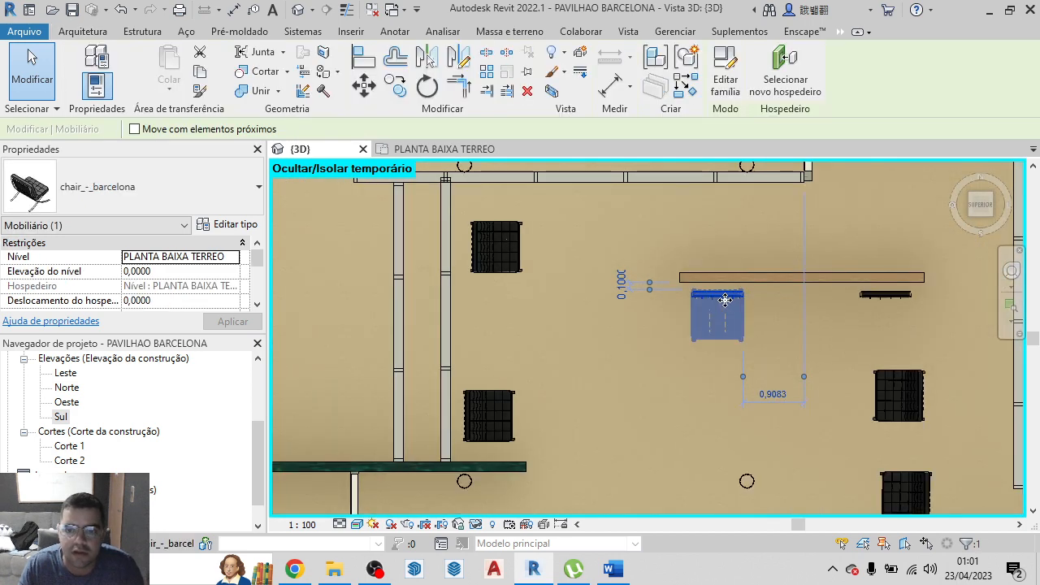
left_click_drag(726, 295, 882, 302)
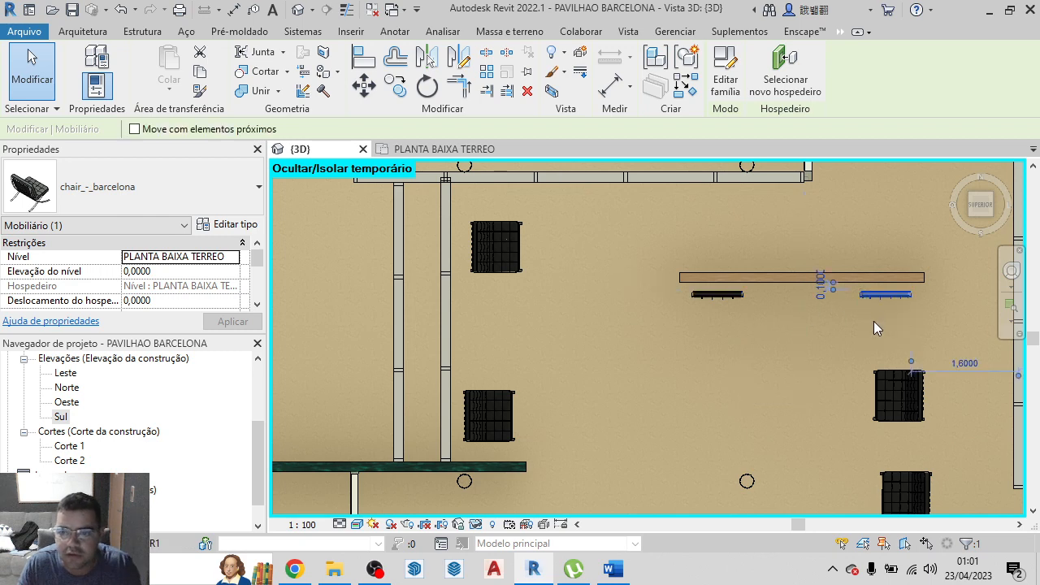
left_click(137, 273)
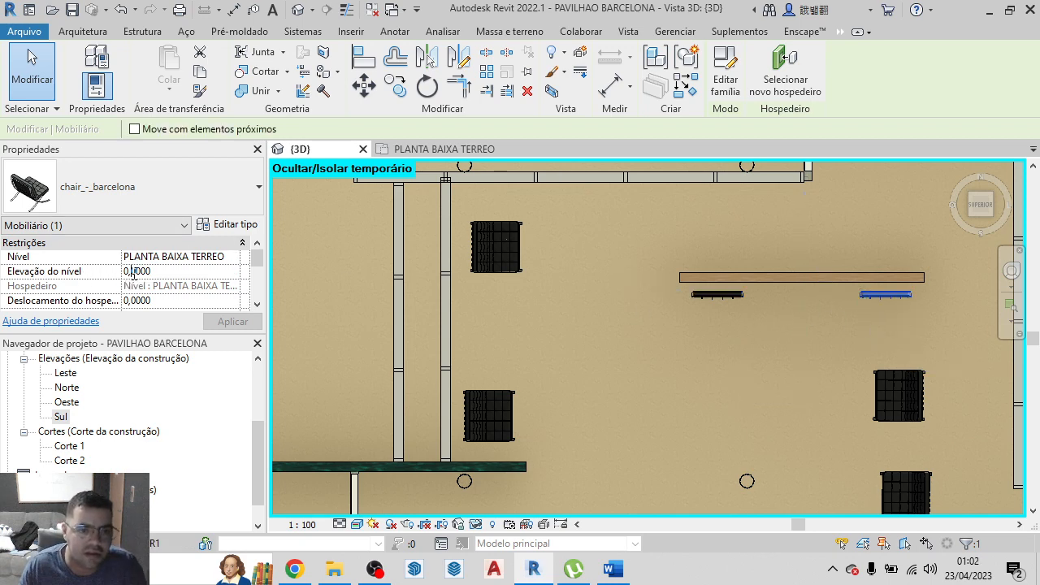
type("0,8")
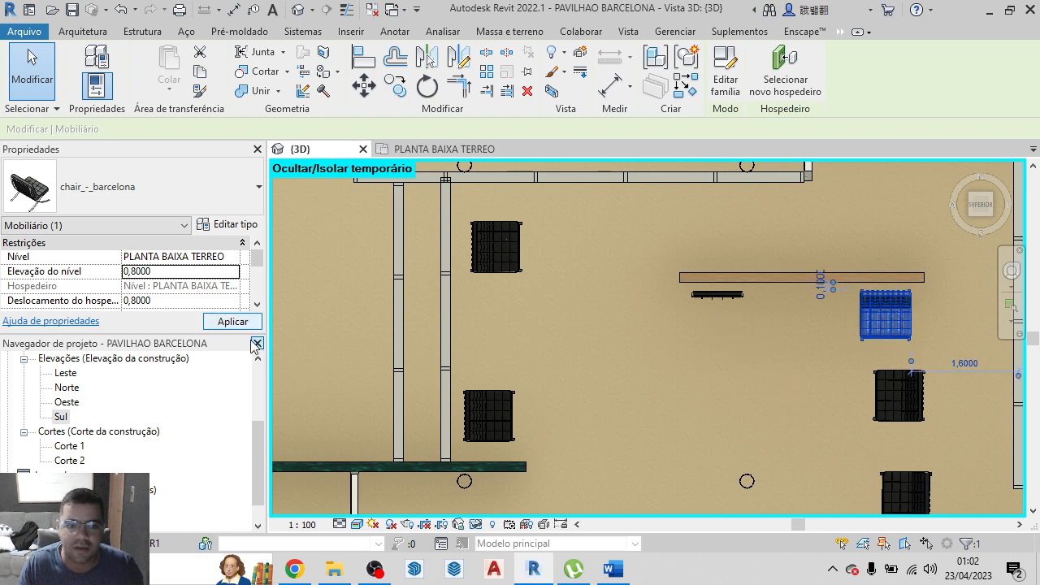
Set the level elevation of the other chair along the wooden wall, farther from the pool, to 0.80 m
left_click(717, 295)
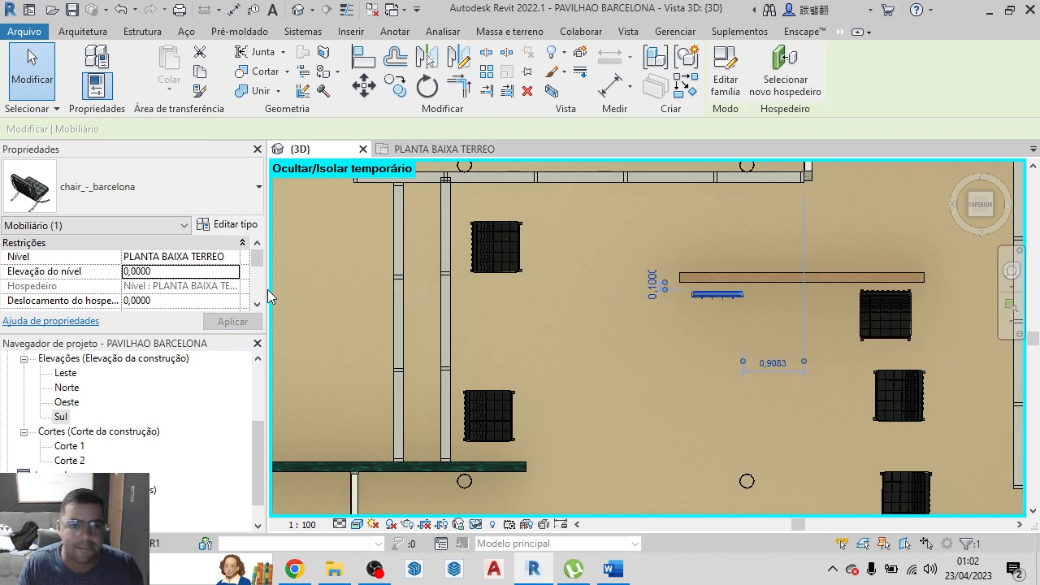
left_click(134, 273)
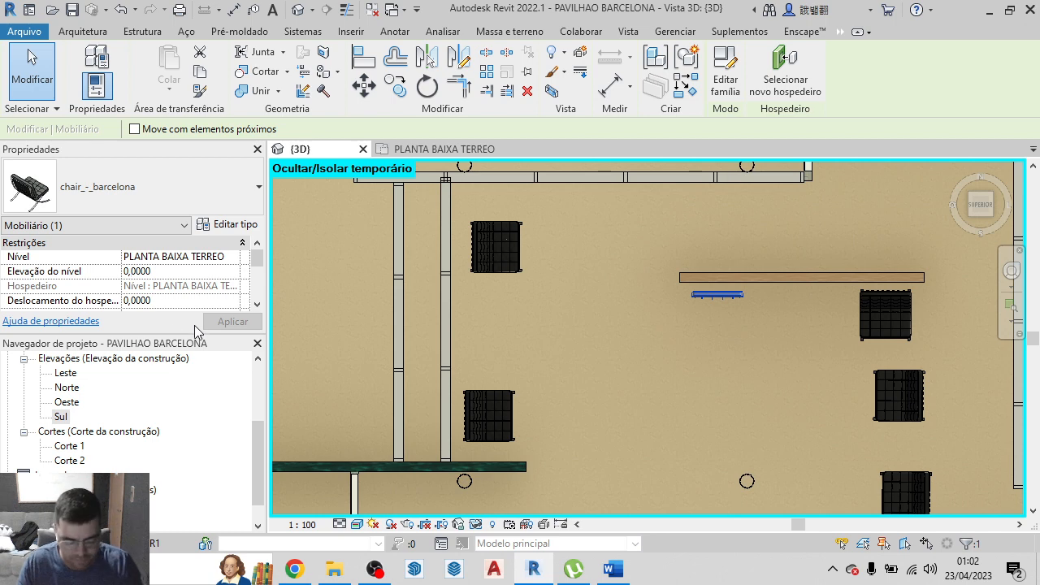
type("8")
key("Return")
left_click(236, 323)
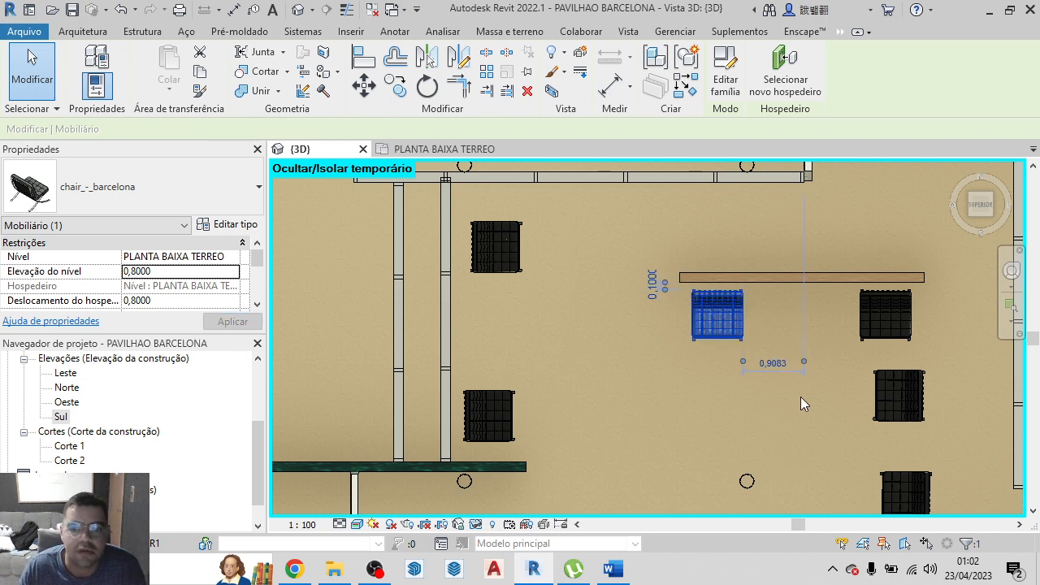
Clear the chair selection and reset the temporary hide/isolate of the 3D view
scroll(802, 391, "down", 3)
left_click(811, 342)
scroll(813, 342, "down", 4)
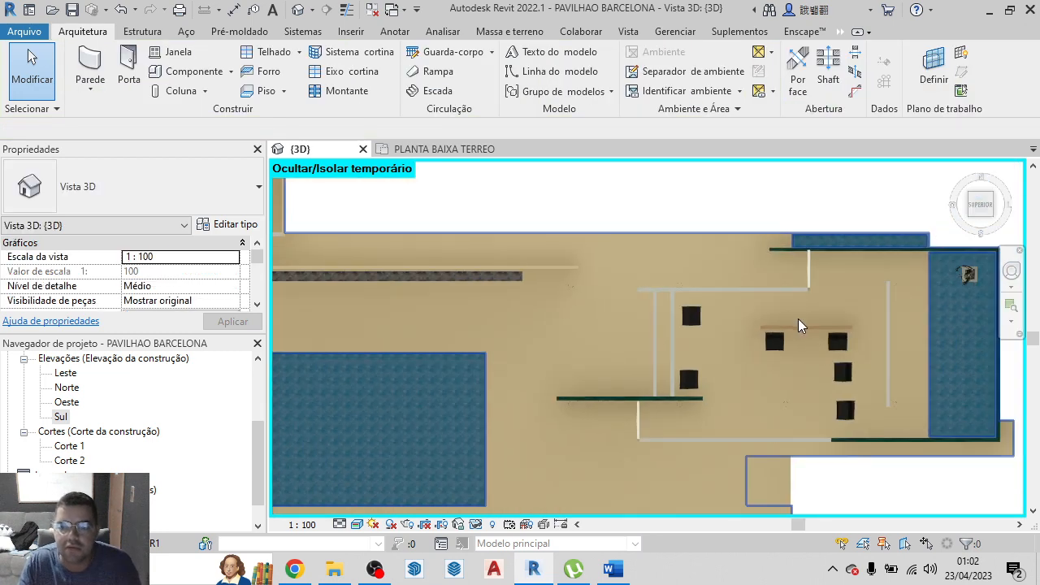
scroll(799, 325, "down", 2)
scroll(772, 322, "down", 2)
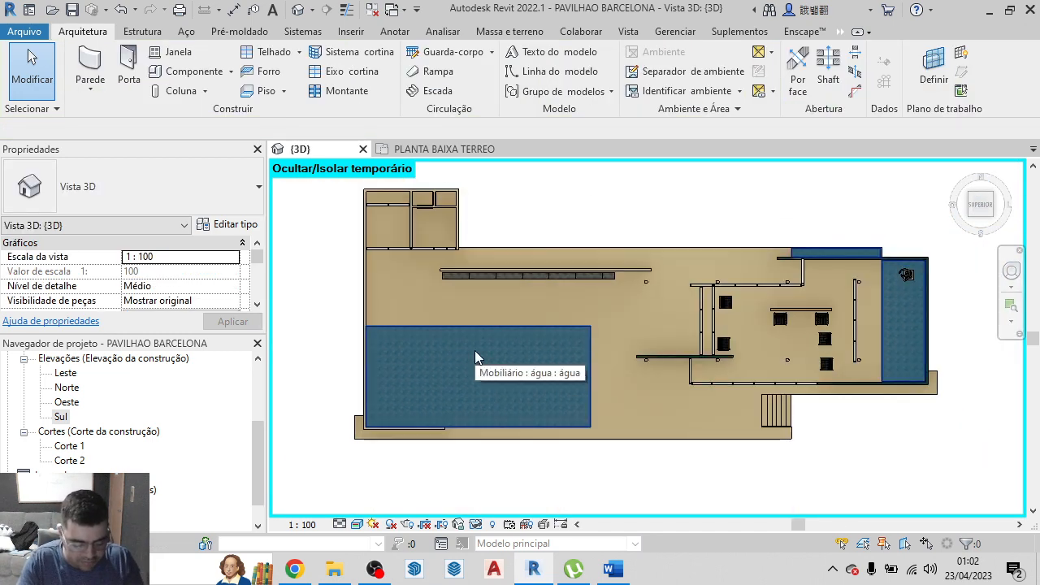
key("h")
key("r")
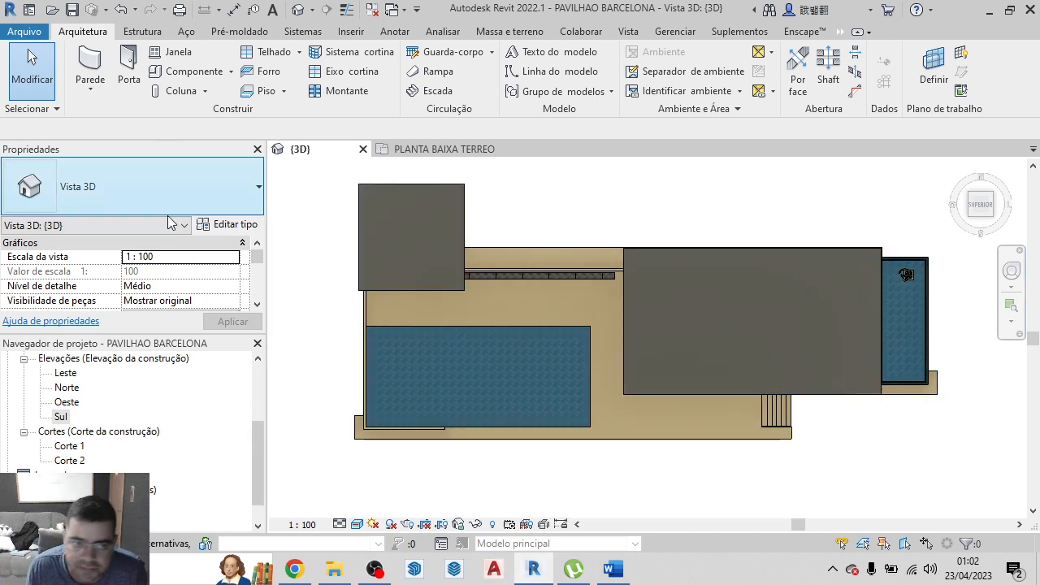
scroll(186, 265, "down", 2)
scroll(178, 374, "down", 1)
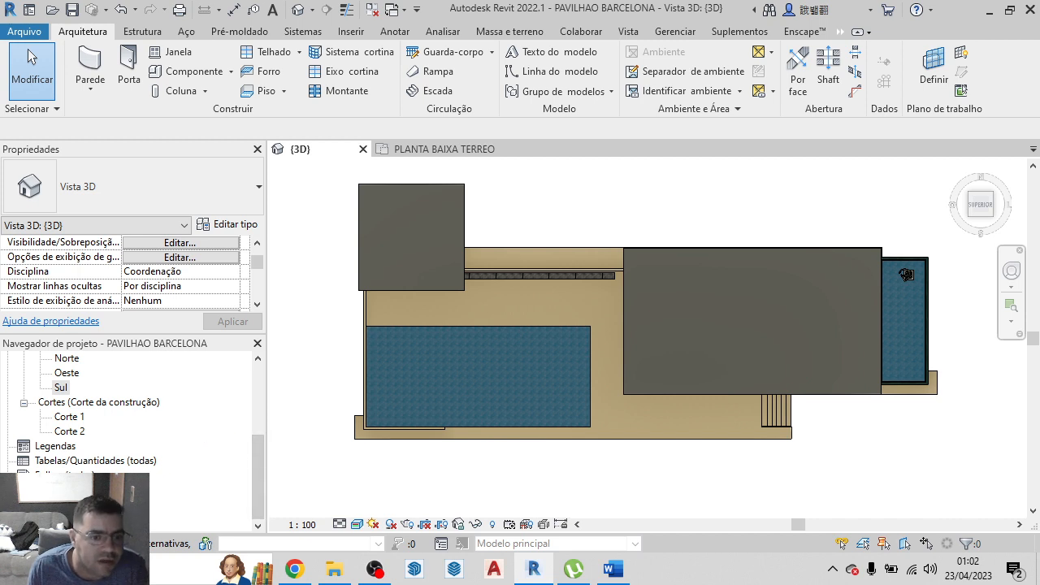
left_click(65, 475)
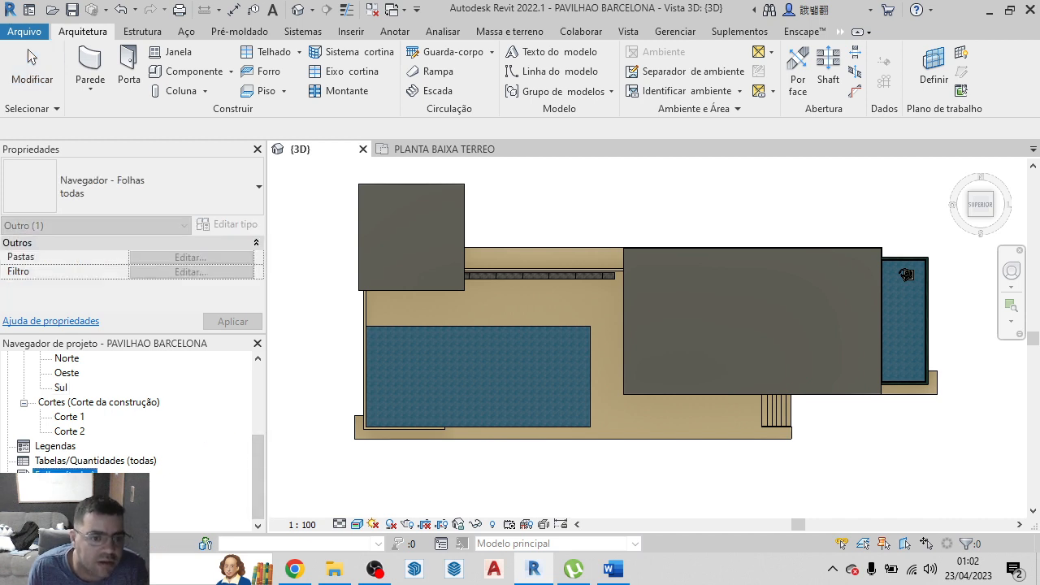
right_click(56, 478)
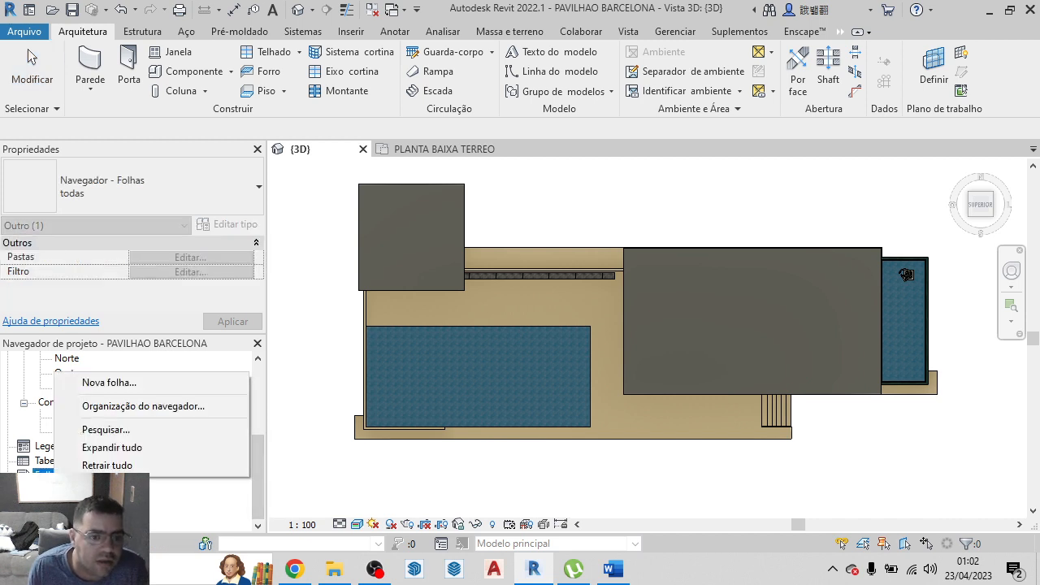
left_click(134, 387)
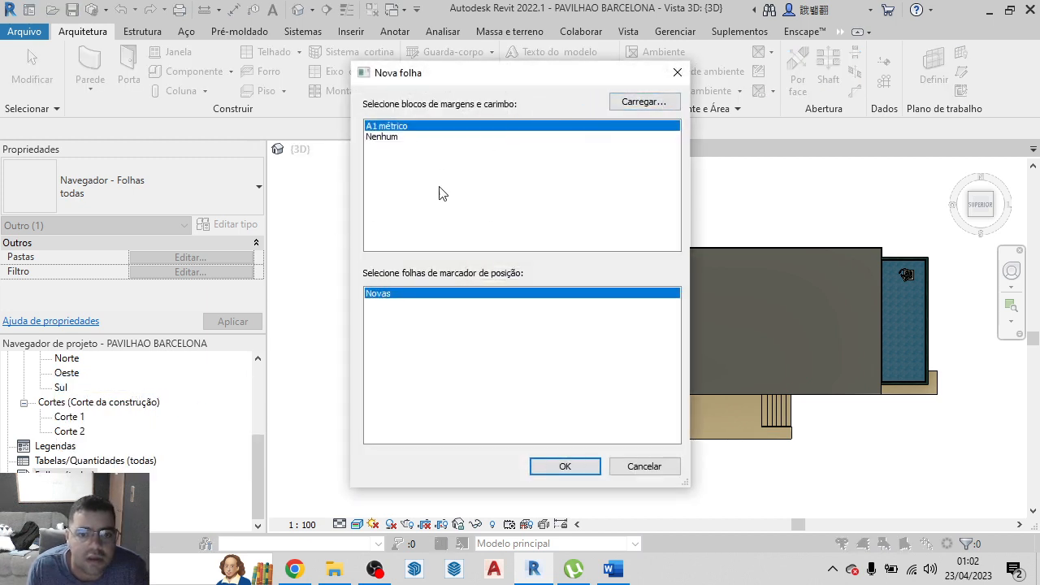
left_click(637, 103)
left_click(851, 109)
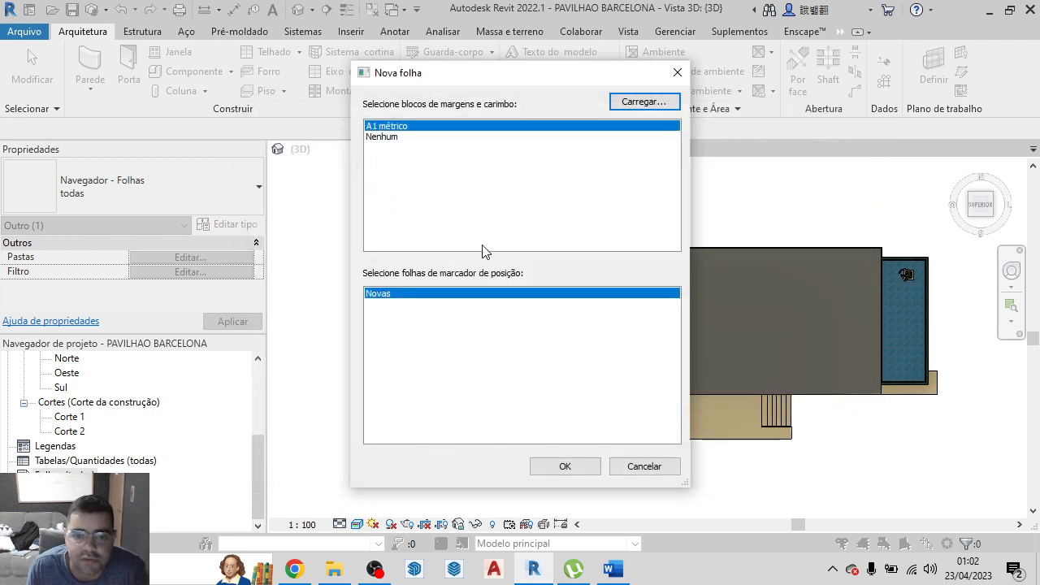
left_click(642, 467)
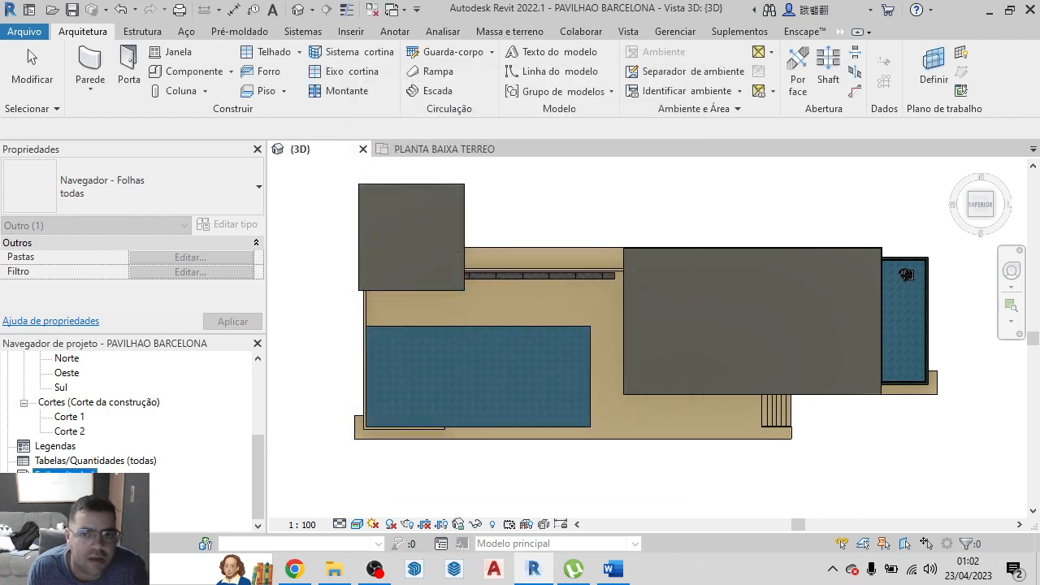
Create a new sheet using the A1 métrico title block and check its frame and title block
right_click(32, 476)
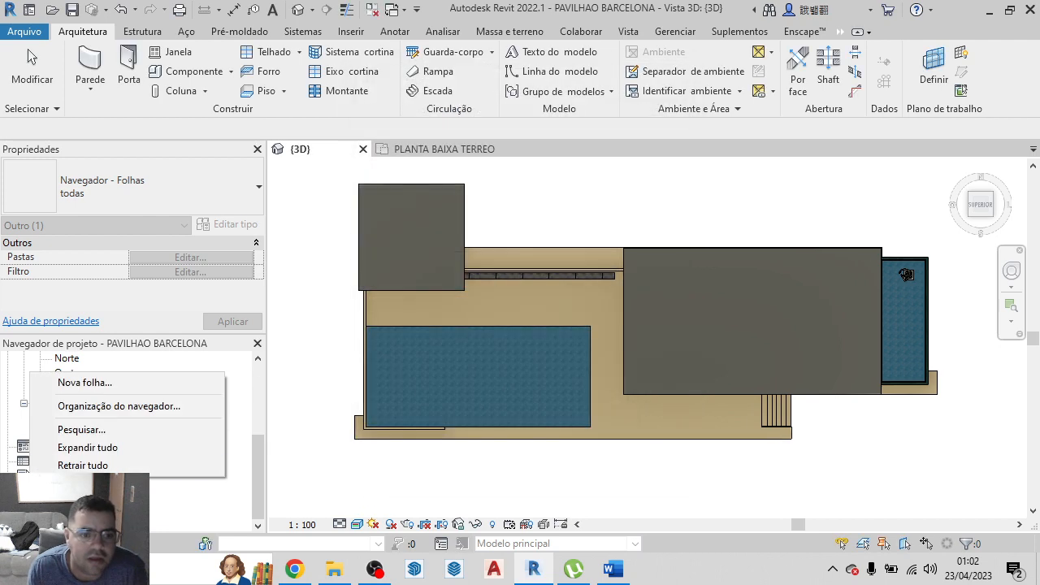
left_click(85, 382)
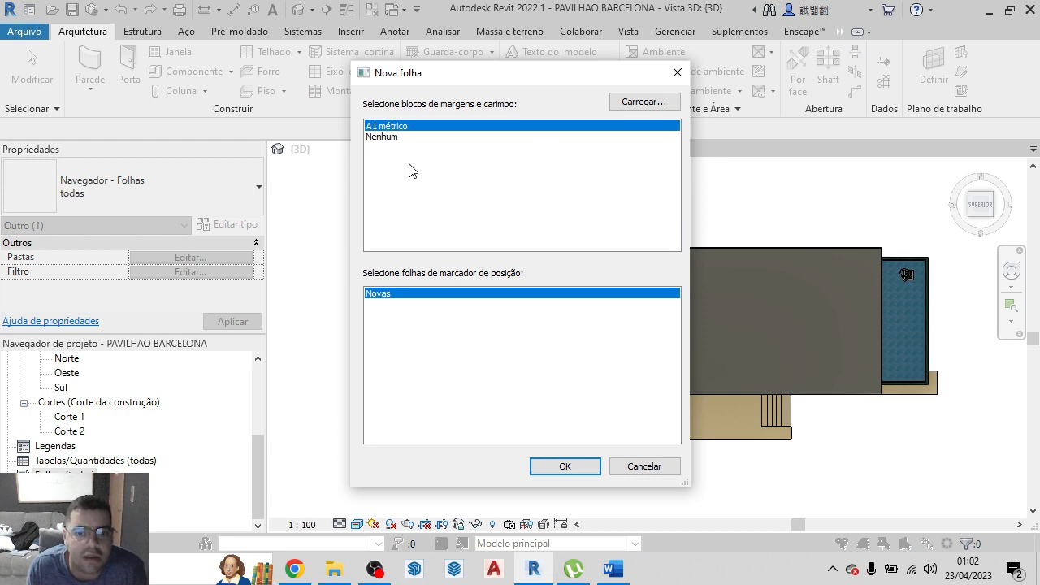
double_click(386, 128)
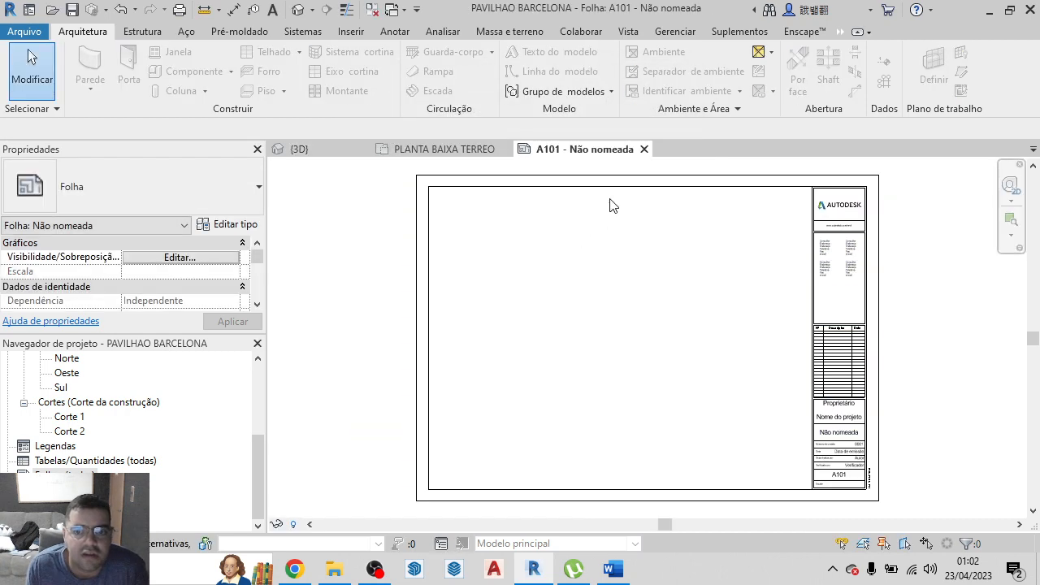
scroll(824, 235, "up", 3)
scroll(862, 311, "down", 5)
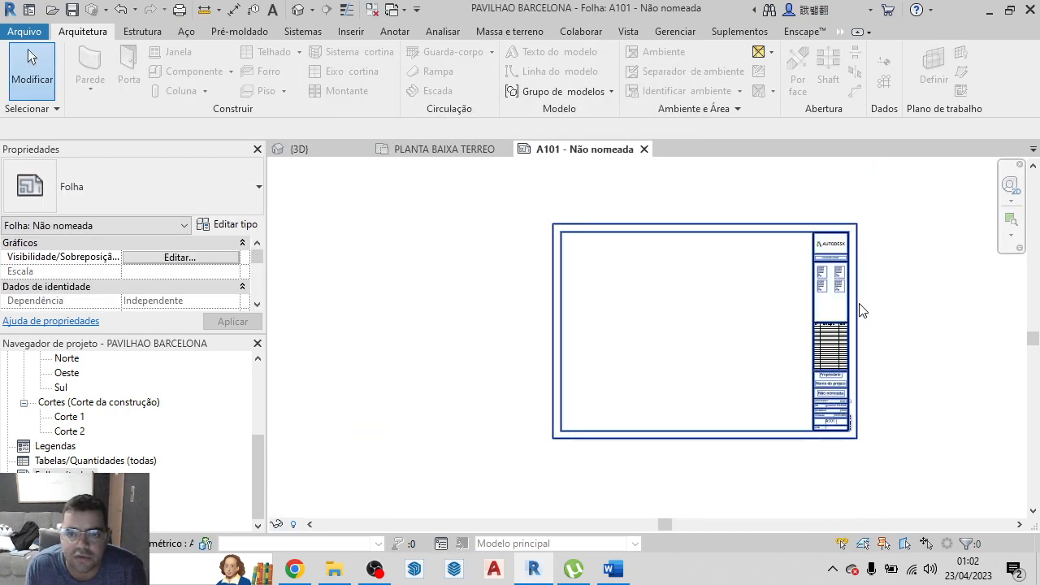
scroll(821, 357, "up", 2)
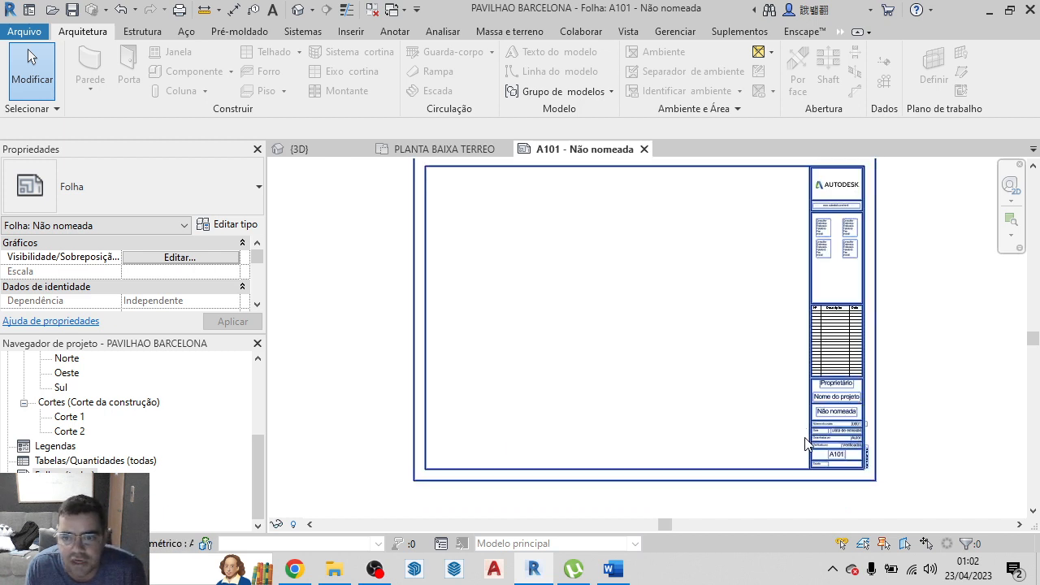
Add an aligned dimension below the sheet spanning the full width between its outer side edges, and read its value
left_click(234, 10)
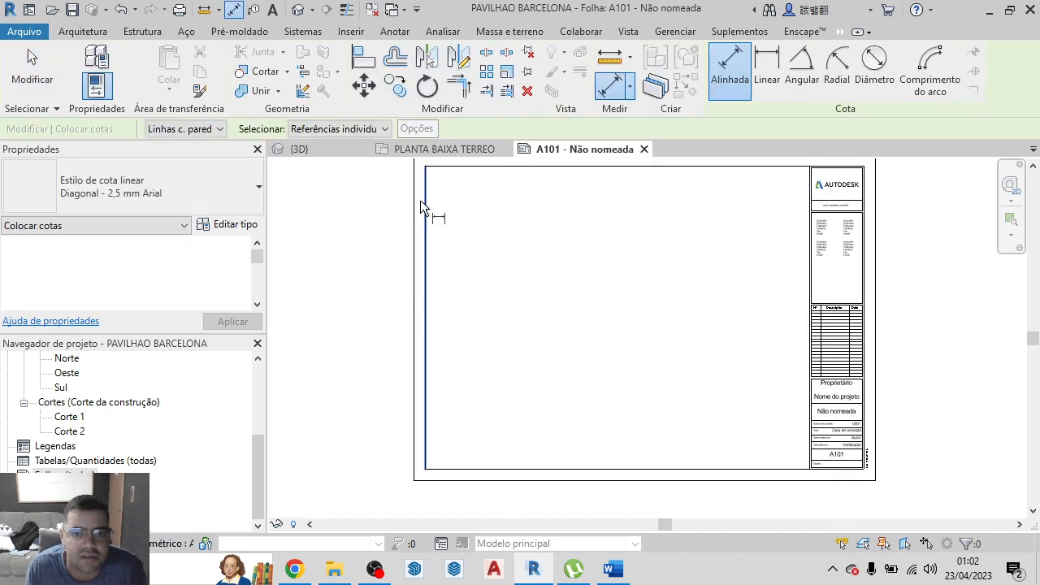
scroll(459, 256, "down", 2)
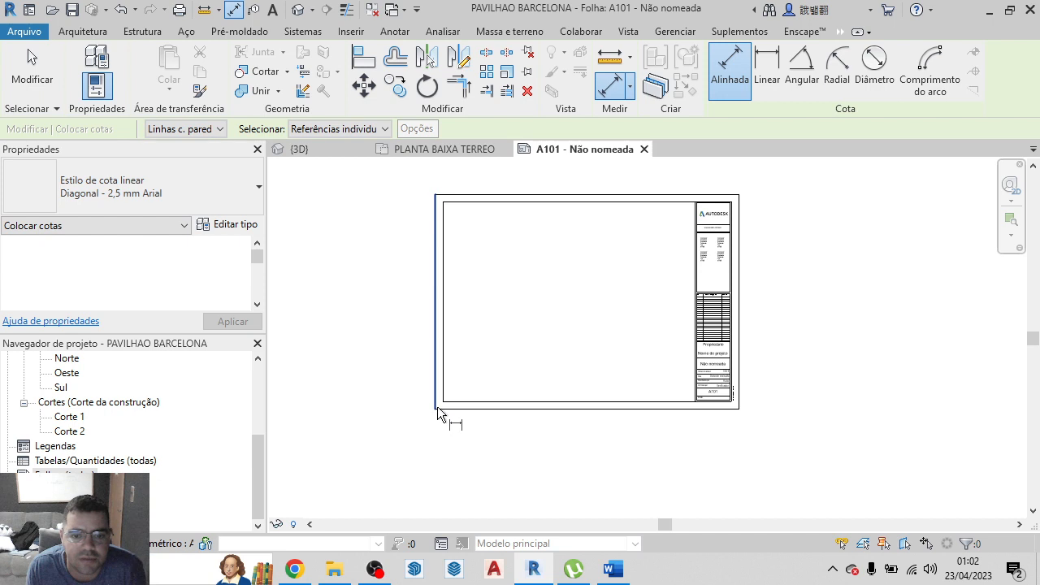
left_click(433, 406)
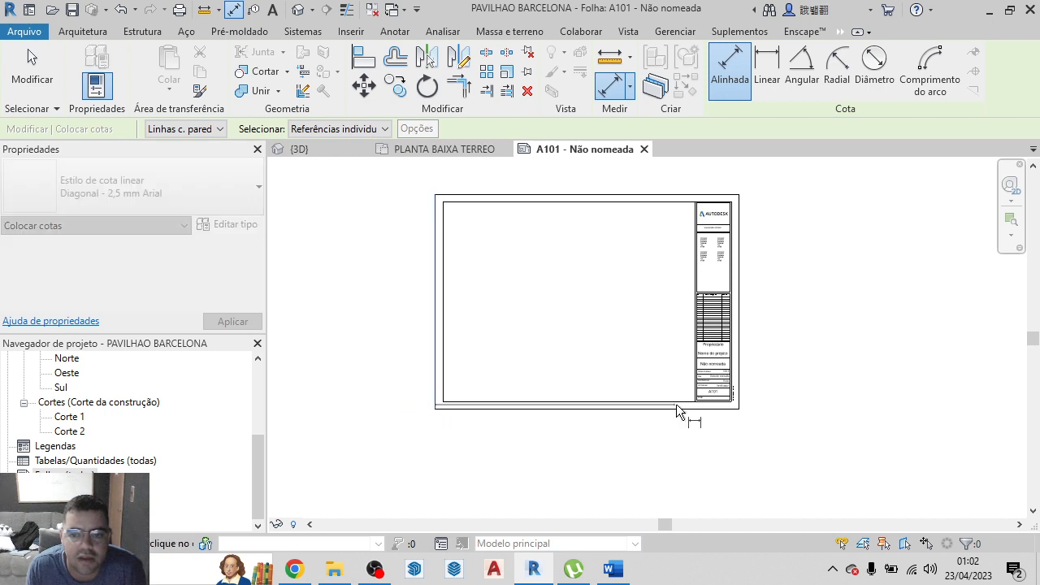
left_click(738, 404)
left_click(737, 423)
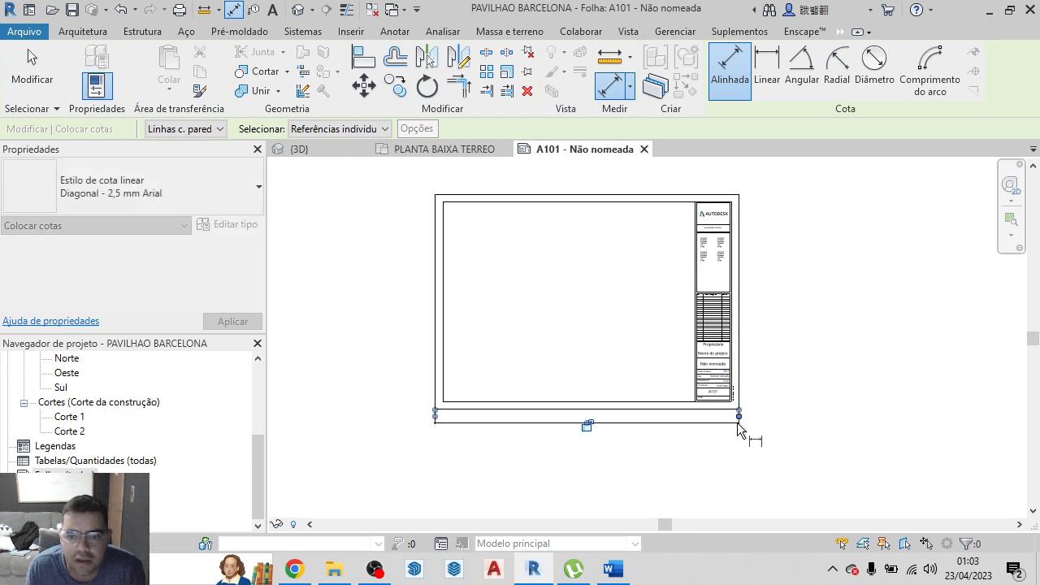
scroll(543, 422, "up", 5)
scroll(596, 439, "up", 3)
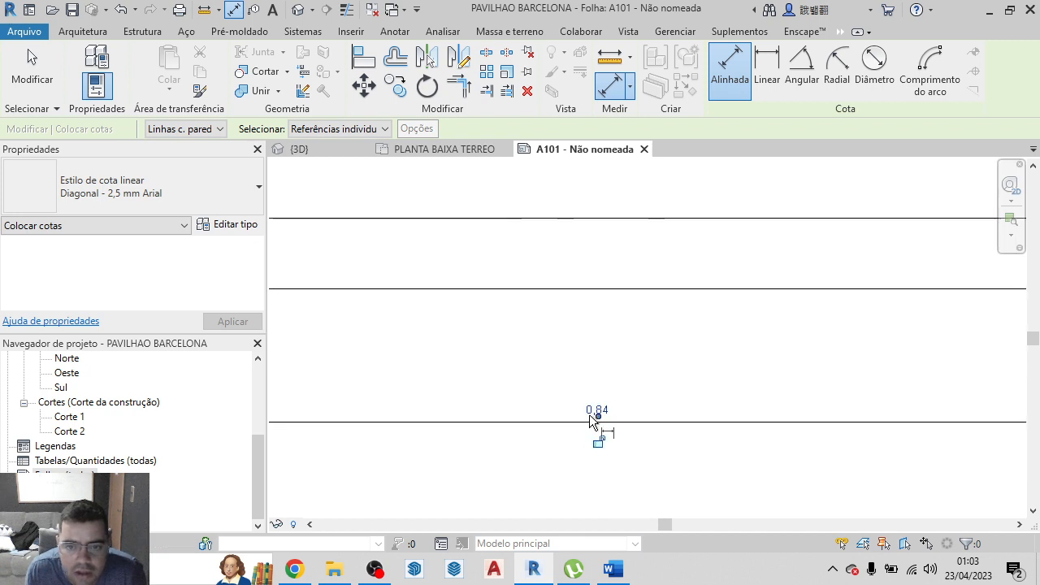
scroll(624, 448, "down", 4)
scroll(640, 406, "down", 5)
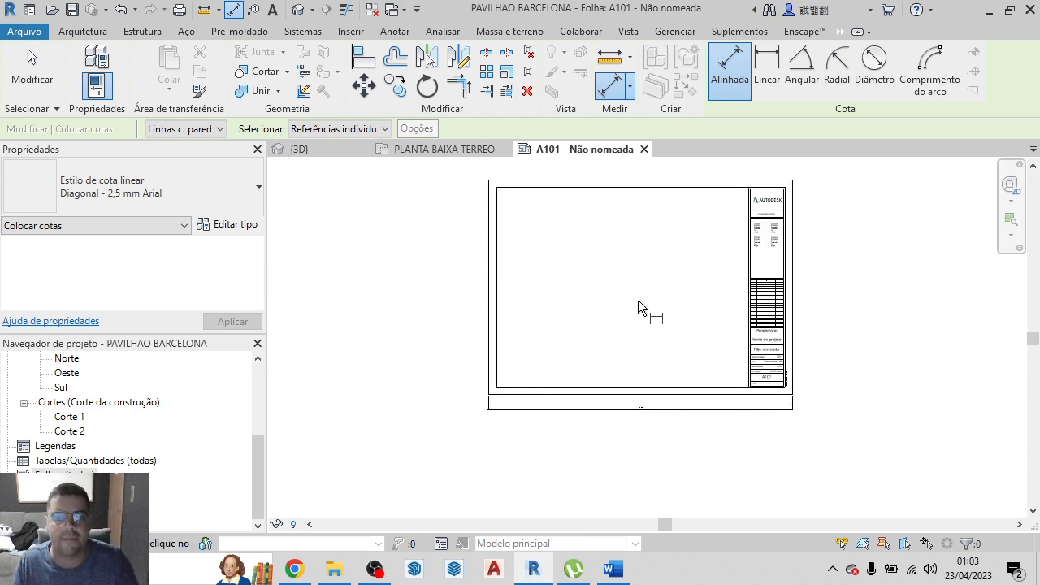
Exit the dimension command and delete the width dimension below the sheet
key("Escape")
key("Escape")
left_click(772, 417)
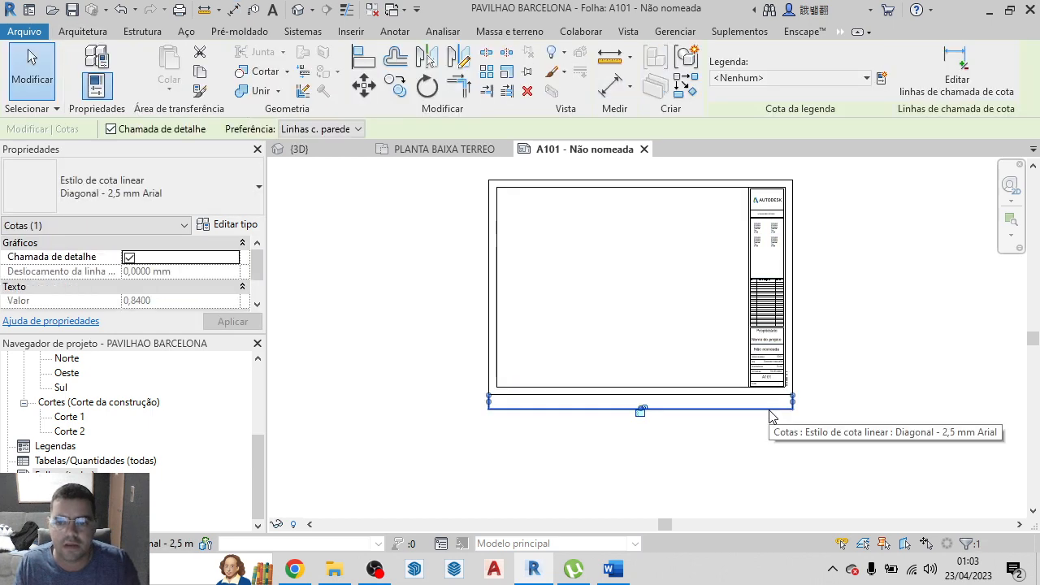
key("Delete")
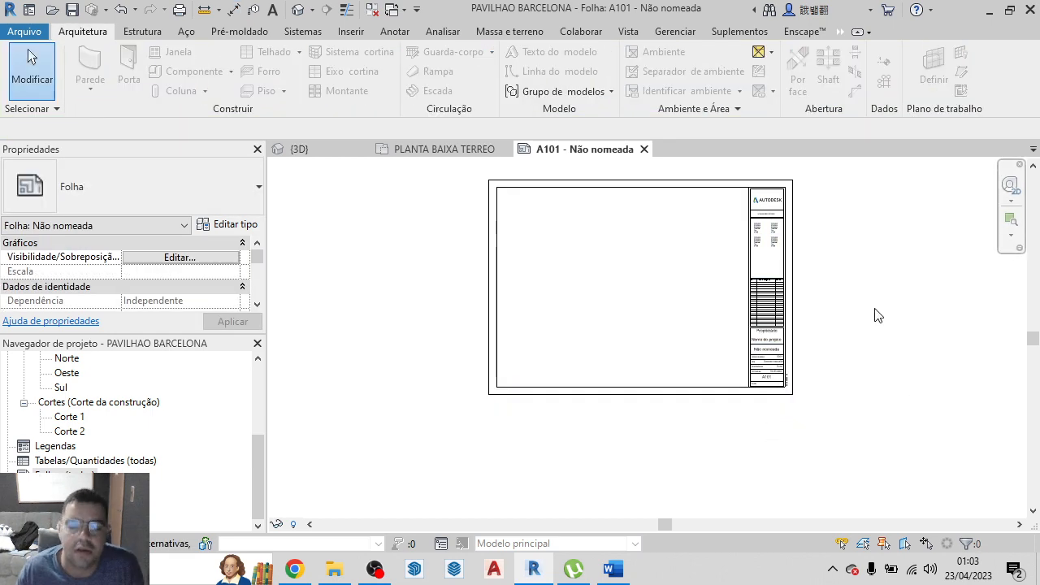
Close the A101 sheet view and return the 3D view to its home isometric orientation, showing the whole pavilion
scroll(812, 324, "down", 2)
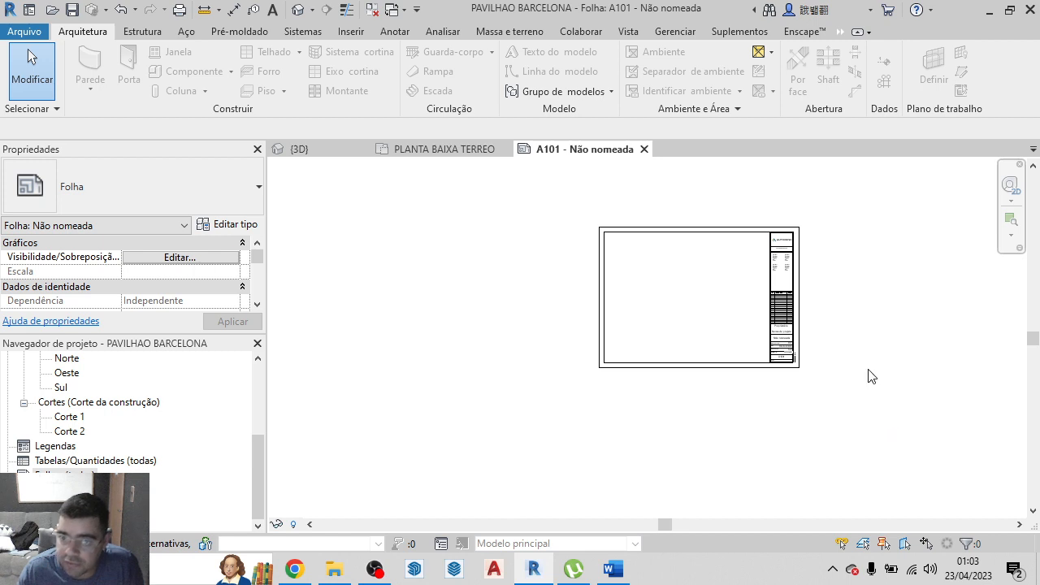
left_click_drag(848, 399, 828, 374)
left_click(644, 148)
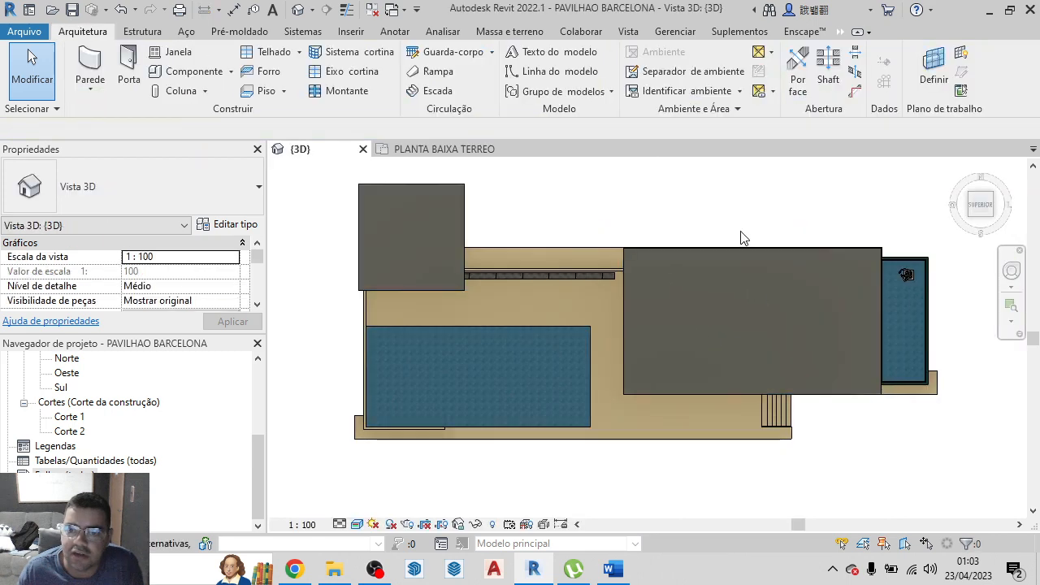
scroll(707, 394, "down", 2)
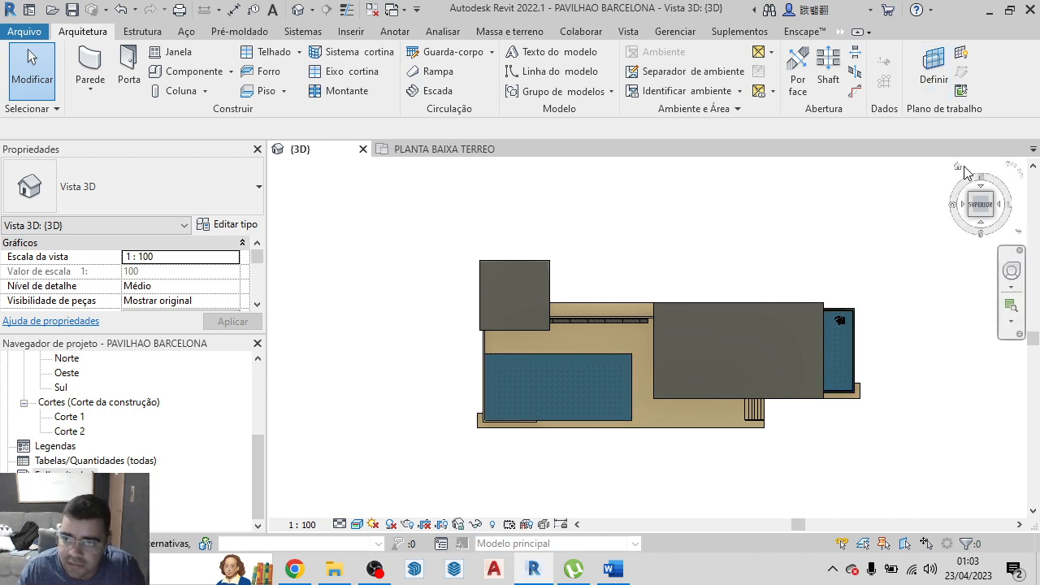
left_click(964, 169)
scroll(632, 382, "up", 5)
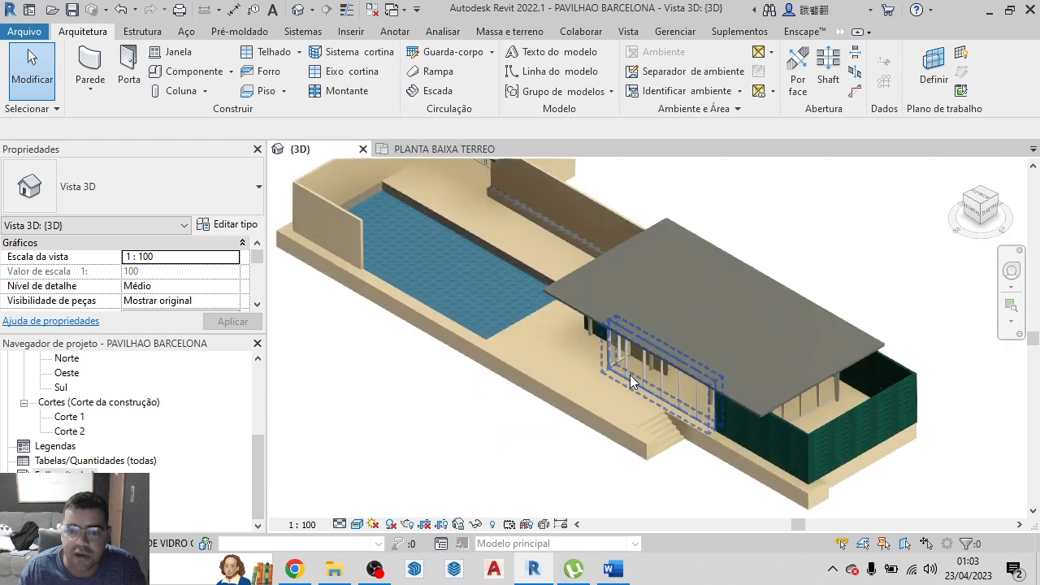
scroll(633, 382, "down", 5)
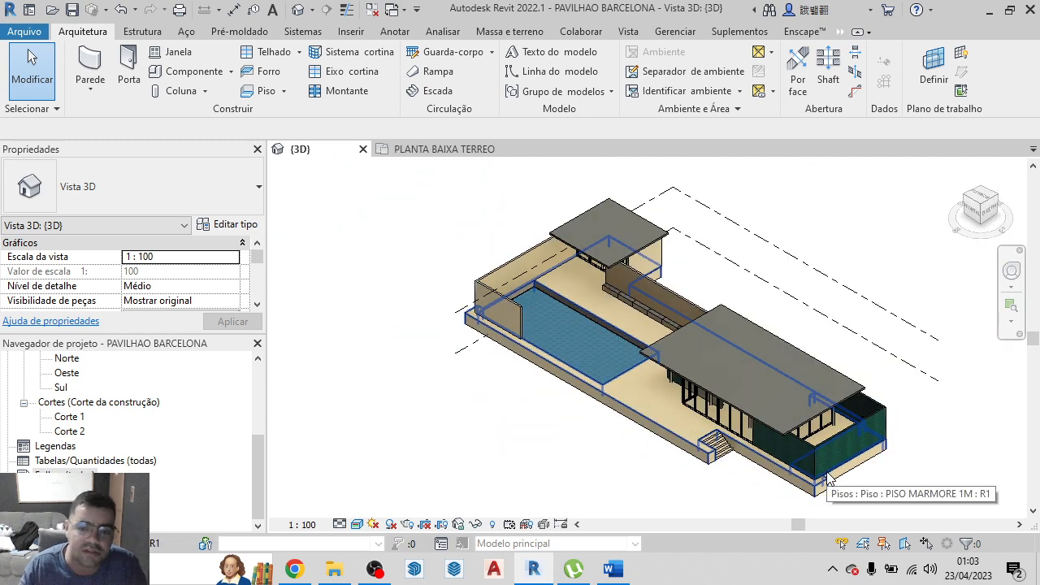